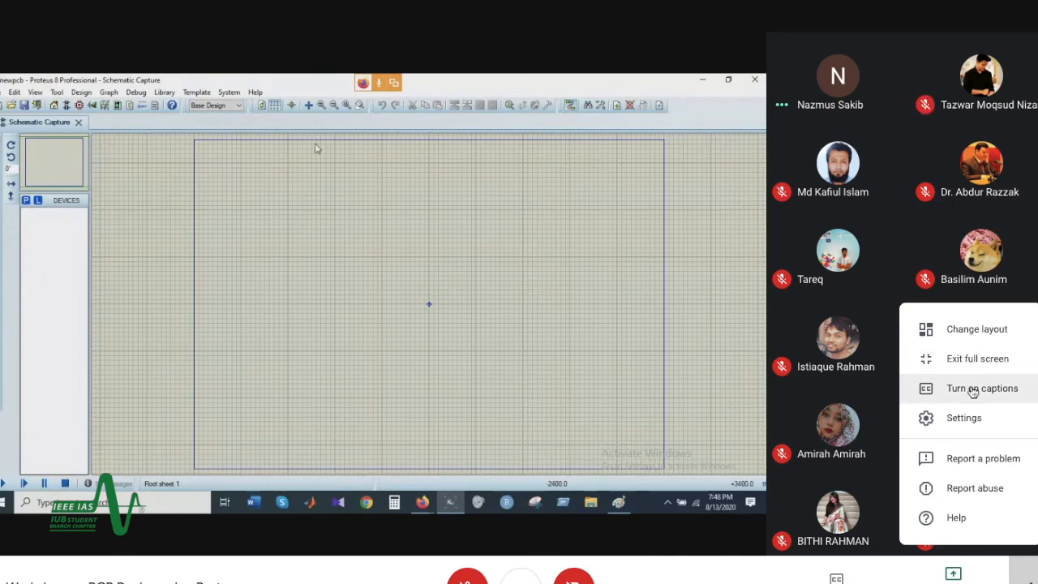
Step: Change the meeting layout to Spotlight to enlarge the shared screen
left_click(961, 336)
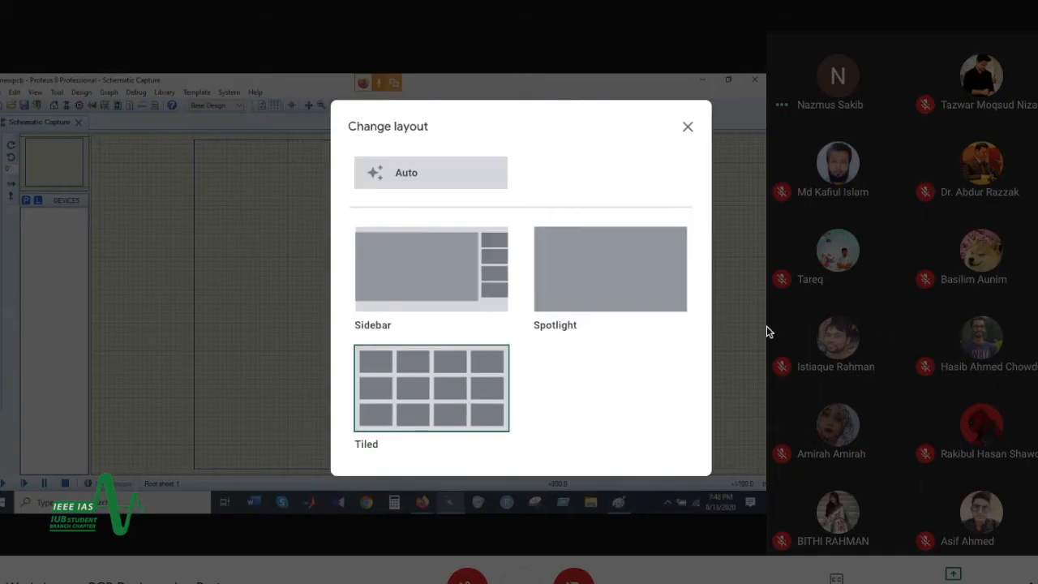
left_click(637, 299)
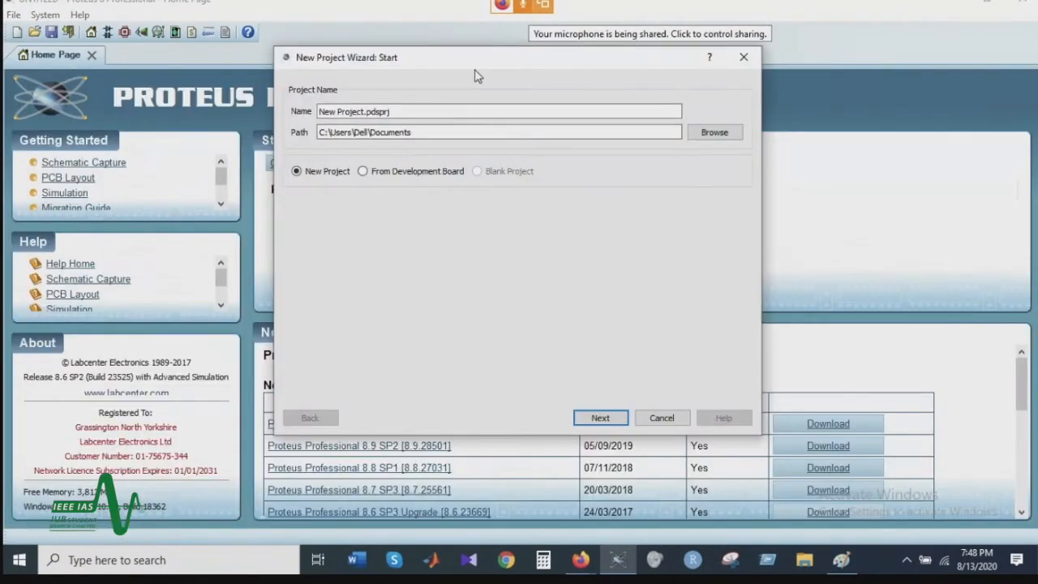
Step: Start a new project named newpcb in the Documents folder, replacing the existing project of that name
left_click_drag(492, 62, 663, 70)
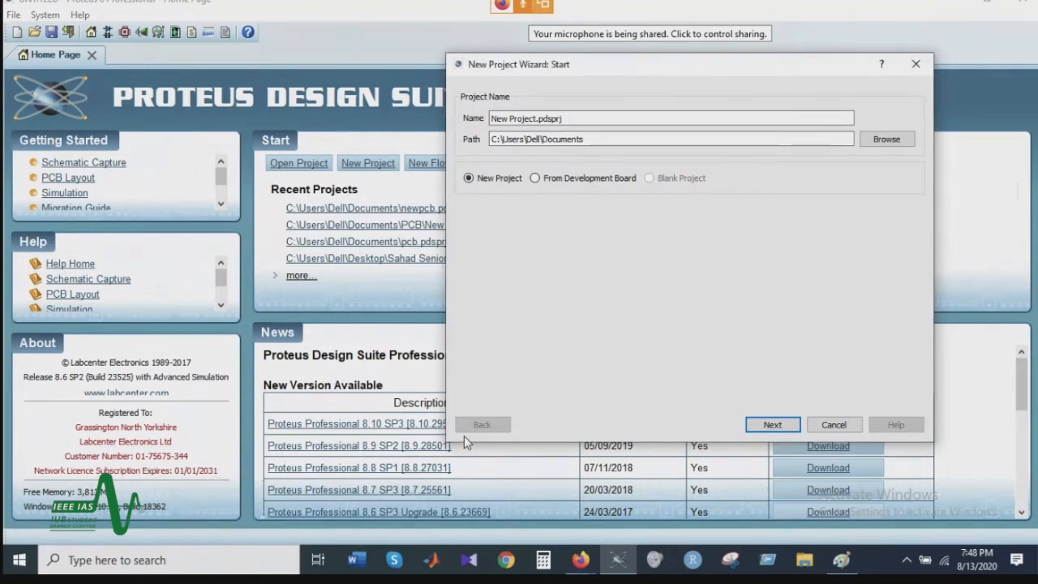
left_click(916, 63)
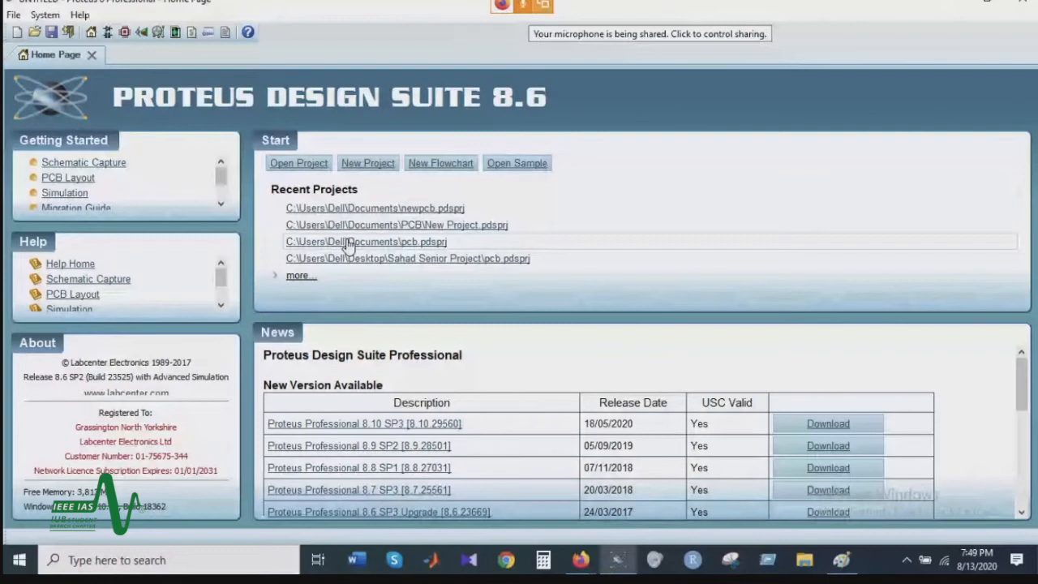
left_click(366, 165)
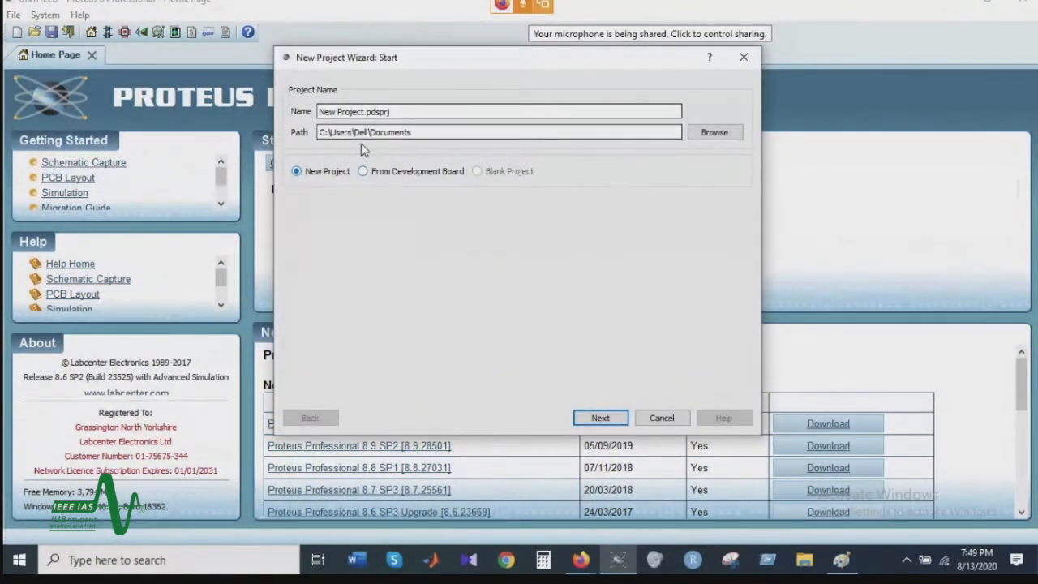
left_click_drag(364, 113, 318, 113)
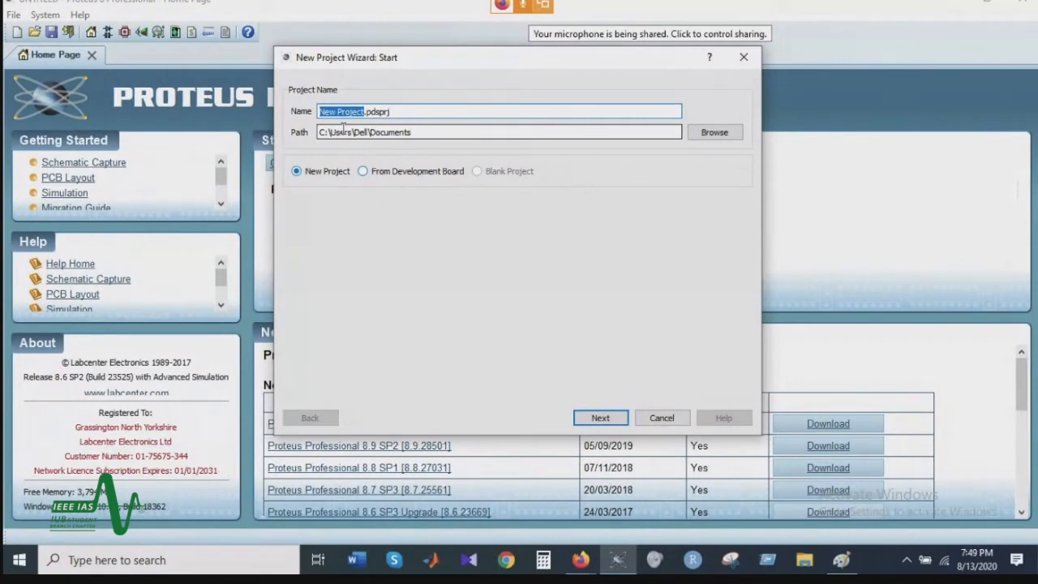
type("newpcb")
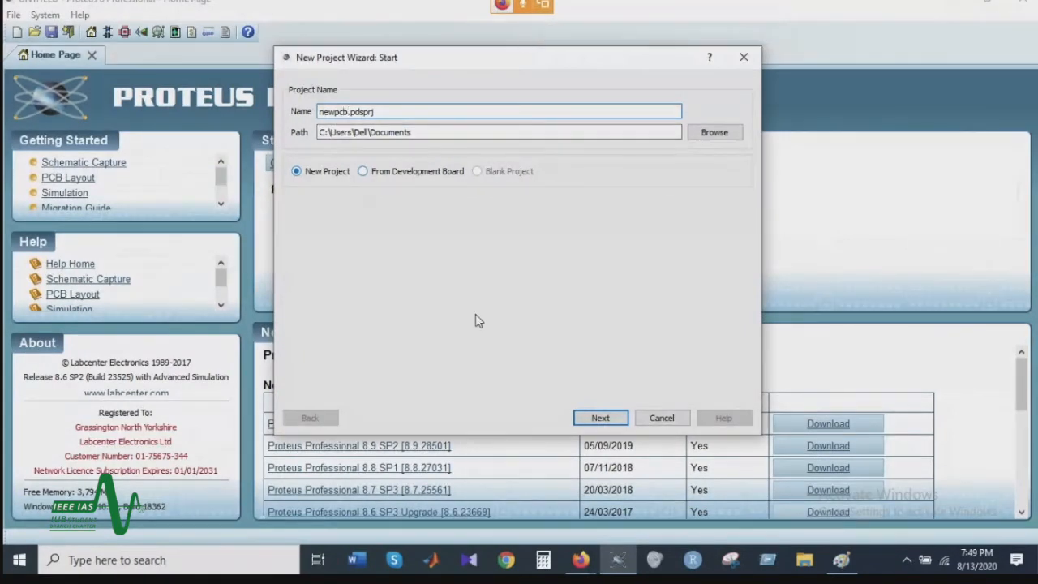
left_click(578, 422)
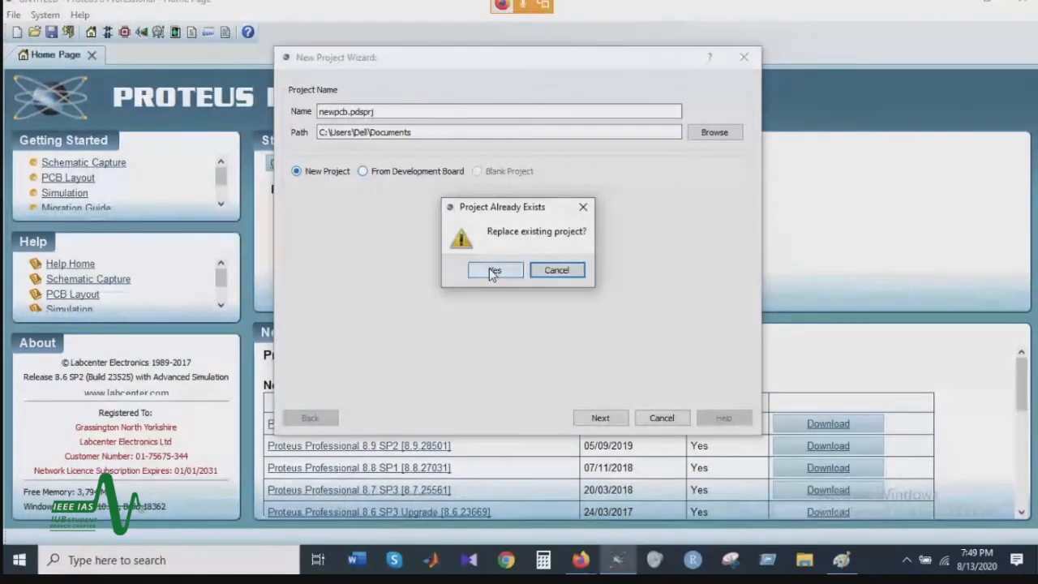
left_click(490, 271)
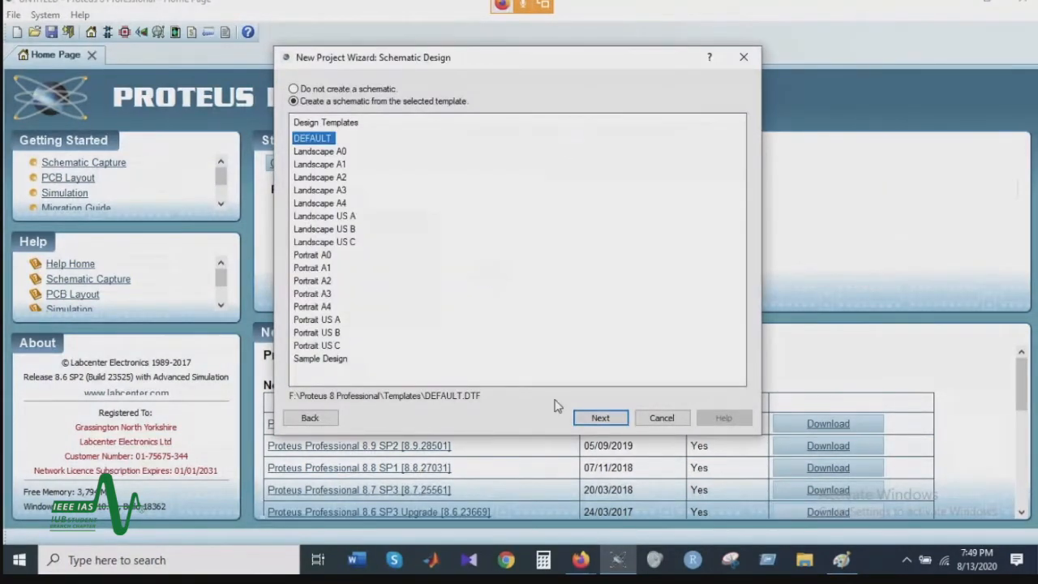
Step: Complete the project setup with a schematic from the DEFAULT template and the No Firmware Project option
left_click(600, 419)
left_click(602, 421)
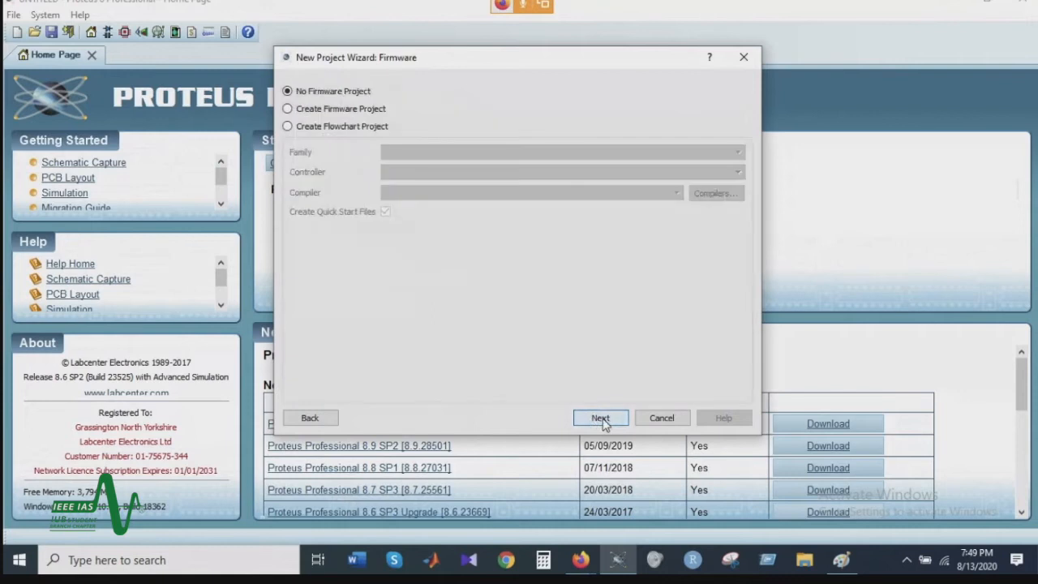
left_click(603, 421)
left_click(600, 419)
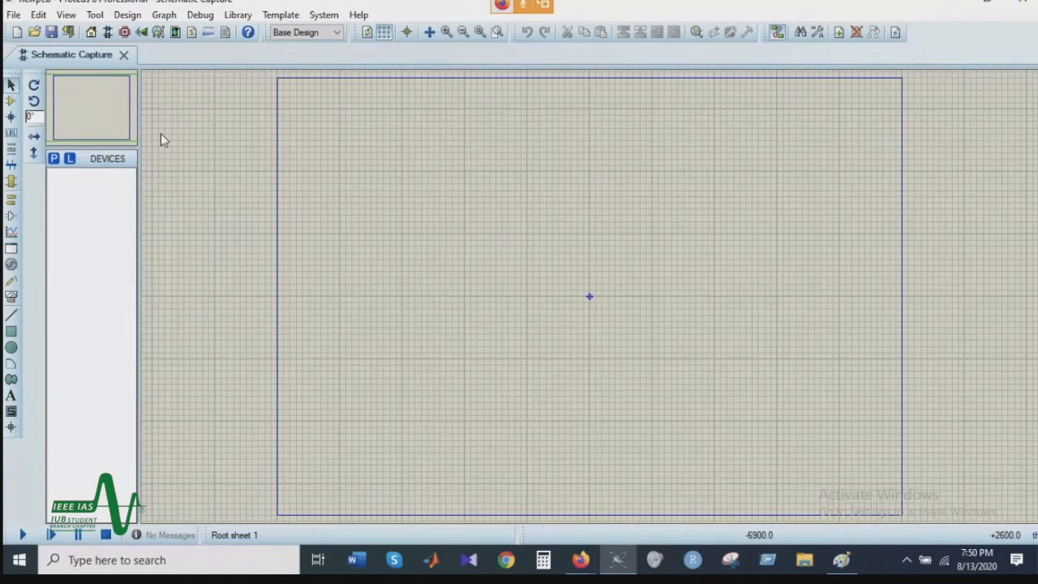
Step: Activate Component Mode in the schematic editor
left_click(53, 159)
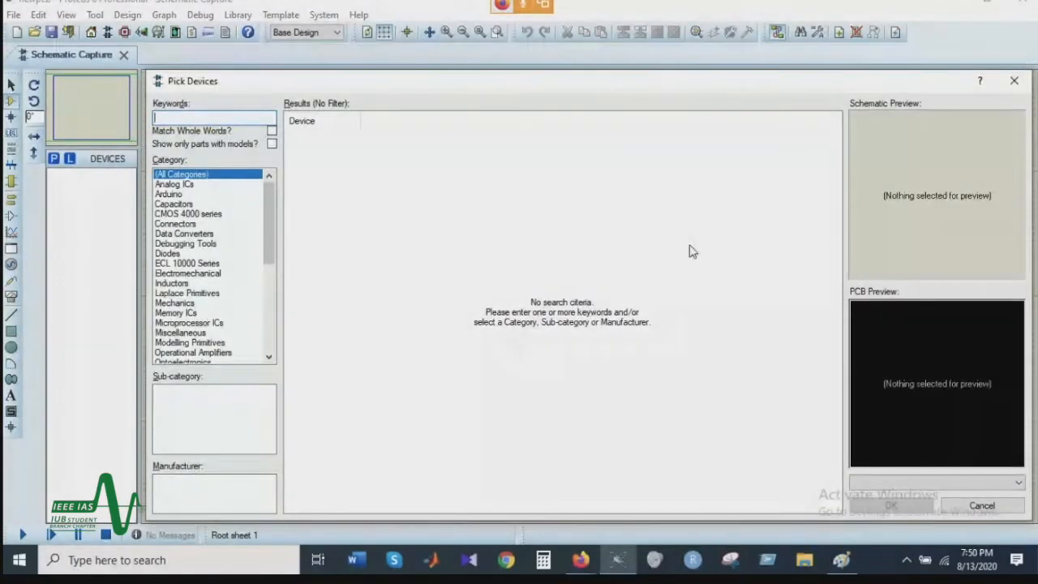
left_click(1014, 80)
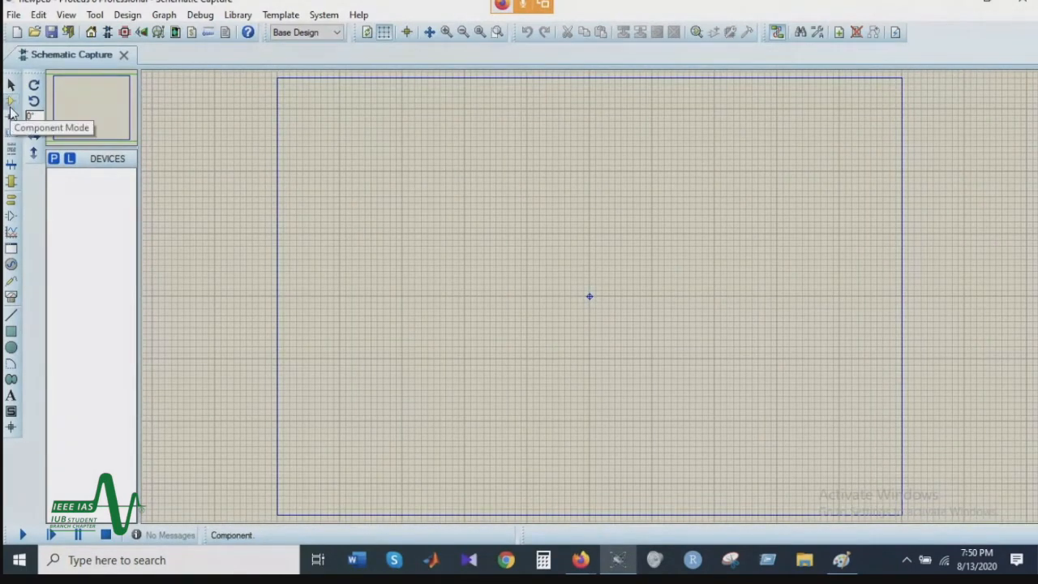
left_click(12, 103)
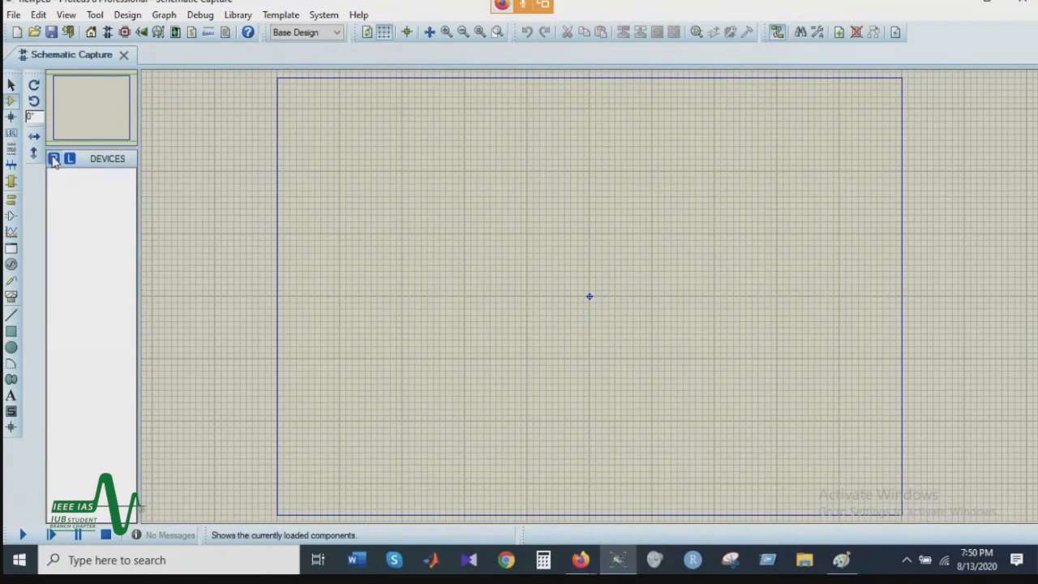
left_click(11, 102)
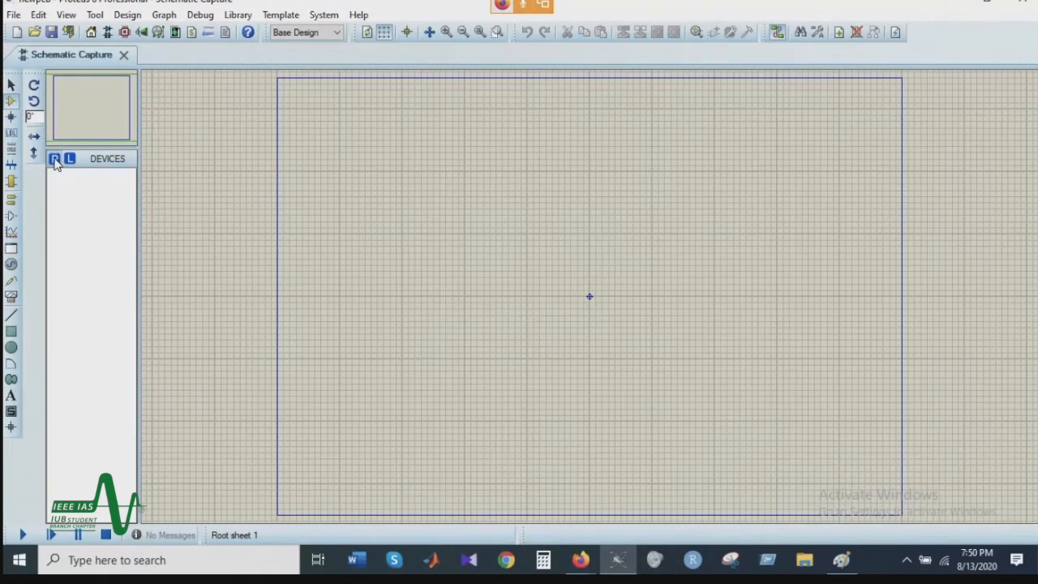
Step: Search the device library for "res" and add the generic resistor RES to the project's device list
left_click(55, 160)
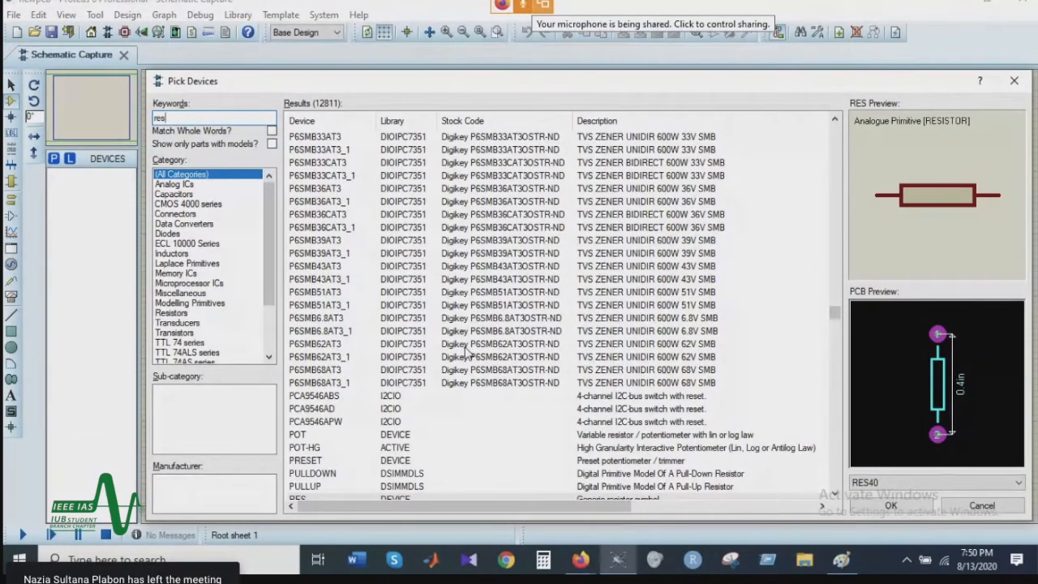
left_click(468, 140)
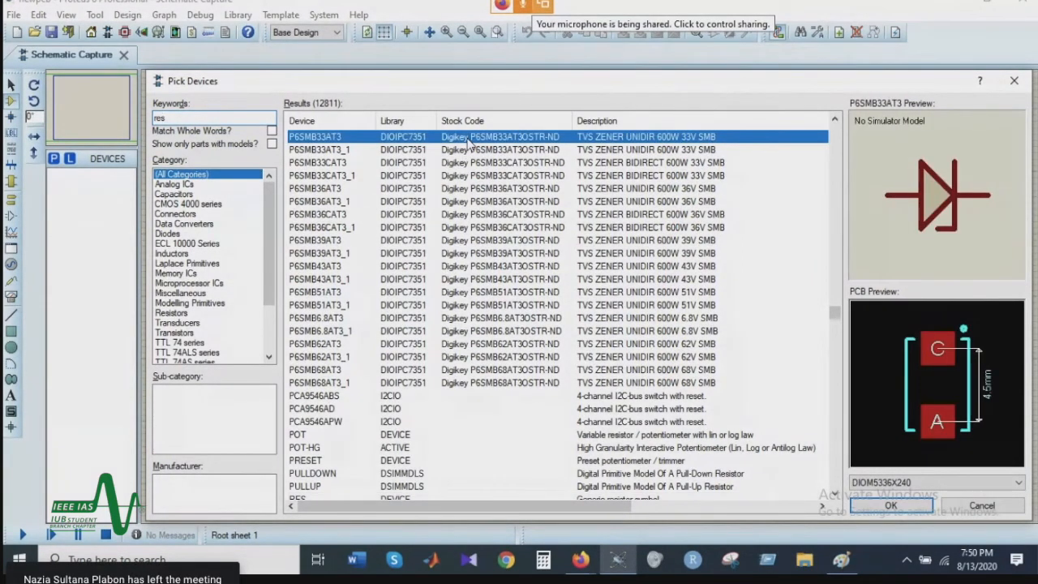
left_click(512, 176)
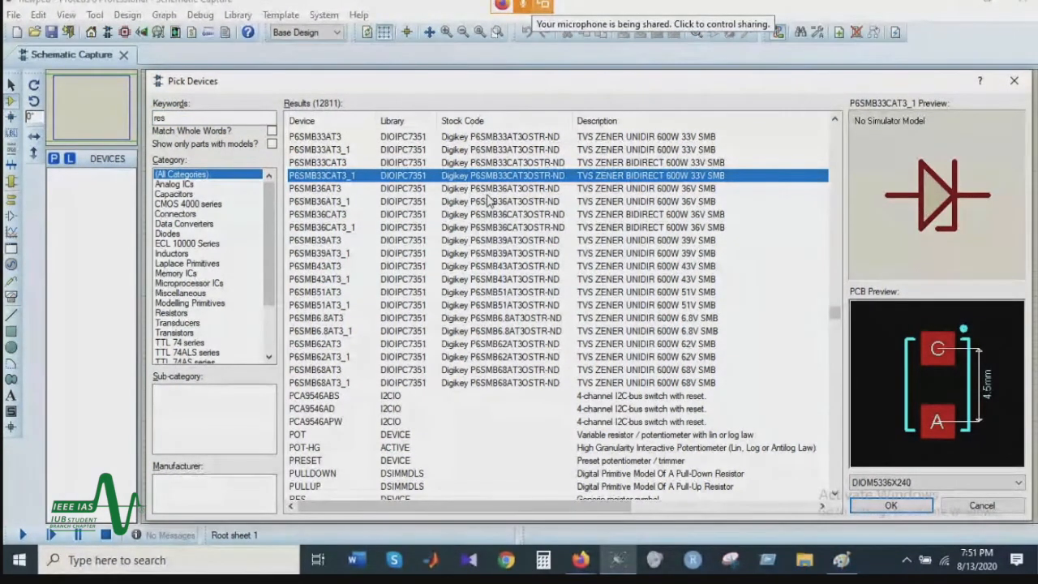
left_click(519, 214)
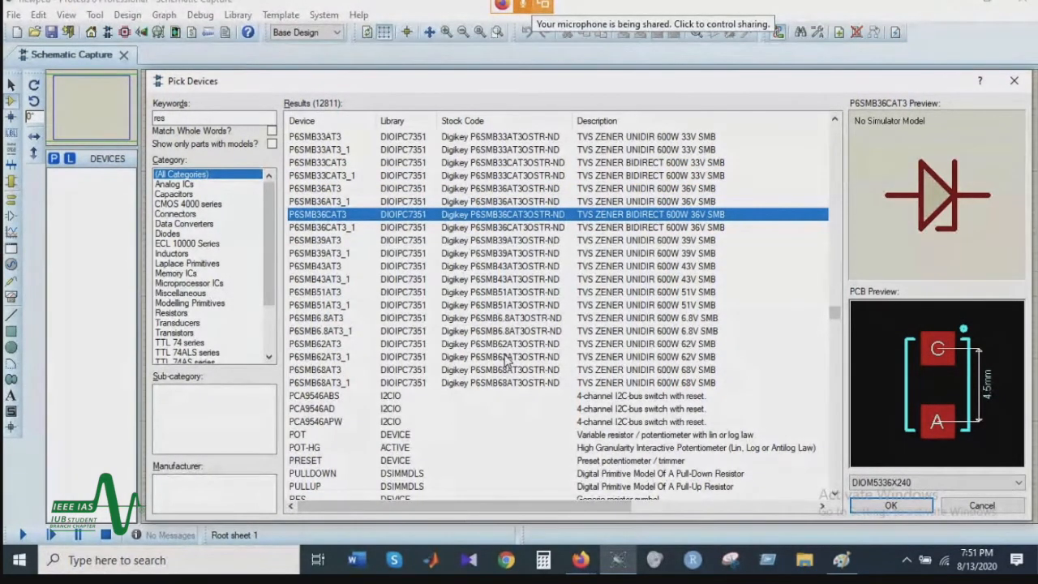
left_click(361, 436)
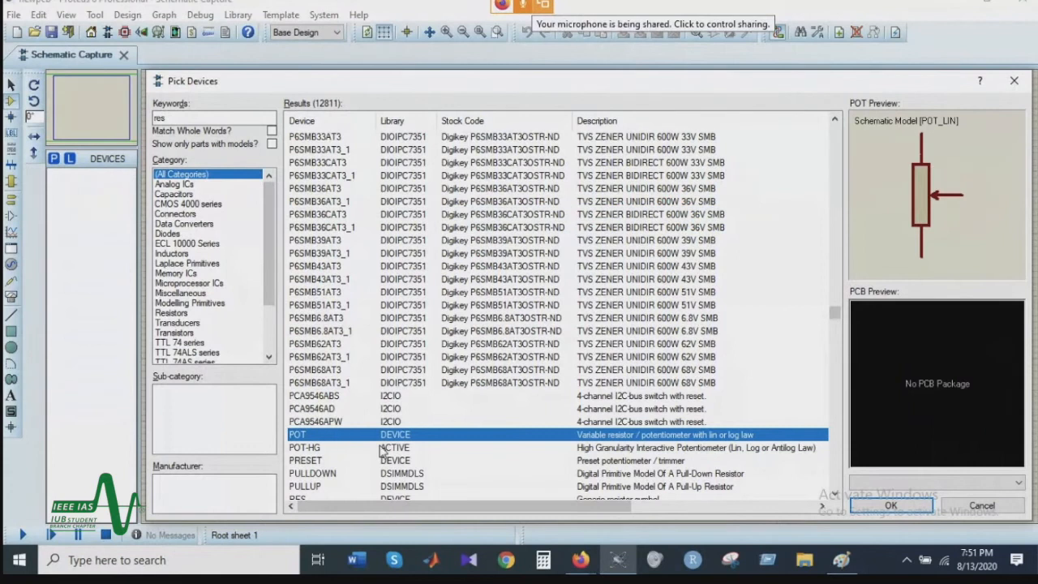
scroll(380, 450, "down", 2)
left_click(308, 423)
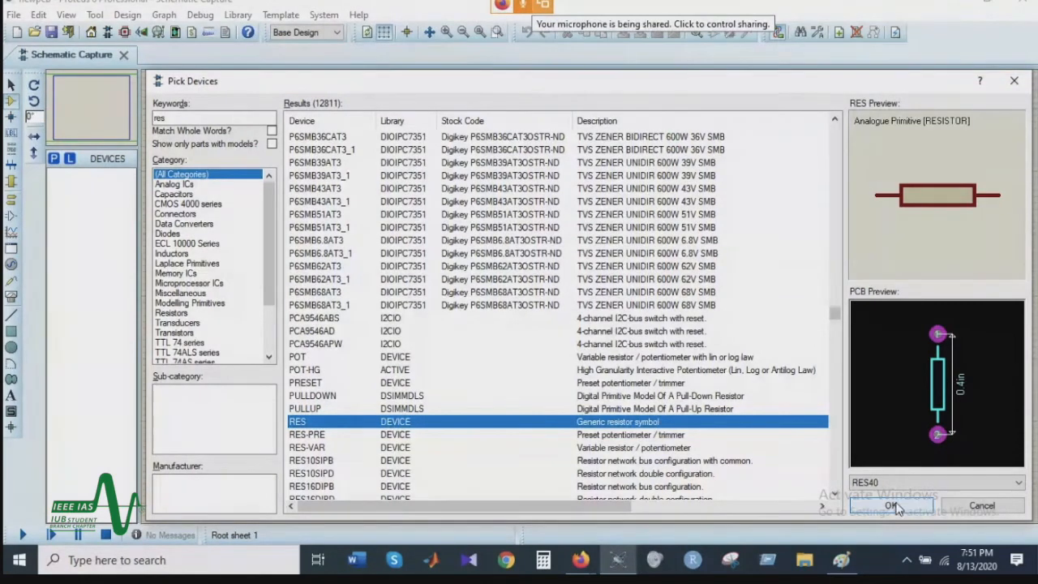
double_click(327, 421)
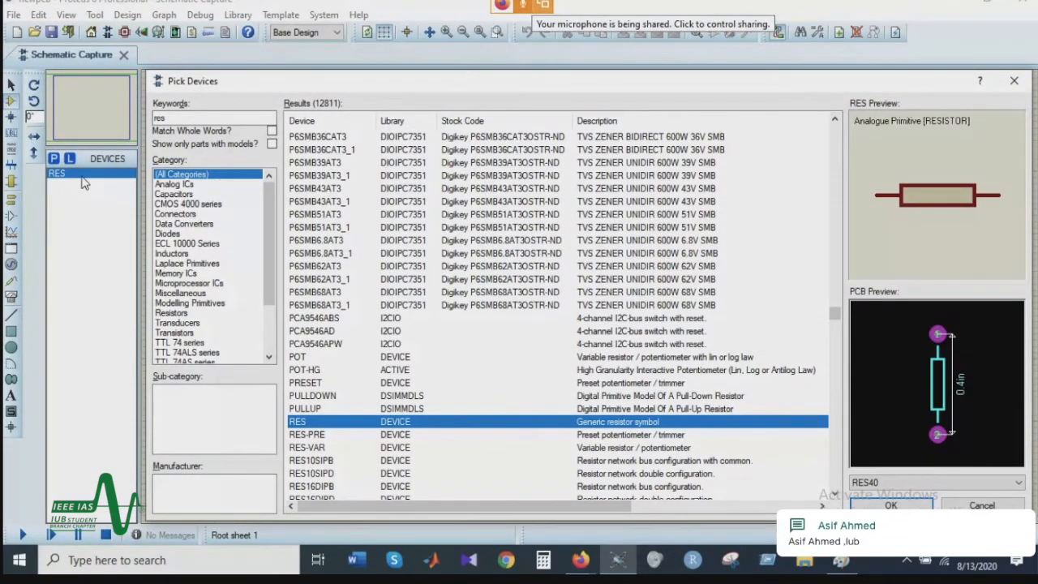
Step: Search the device library for "led" and preview the IND-AIR, DIODE-LED and LED parts
double_click(190, 118)
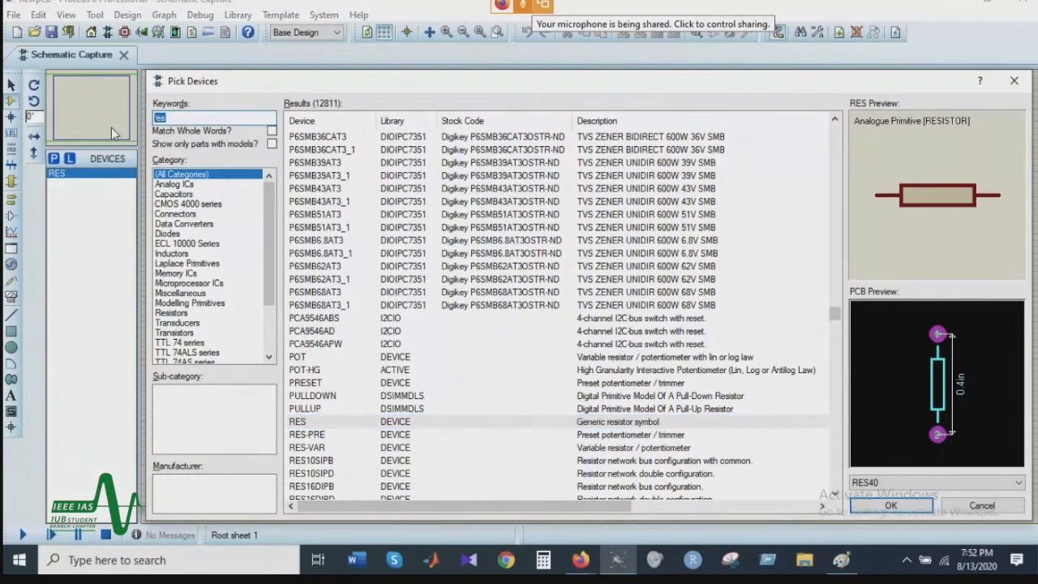
key("BackSpace")
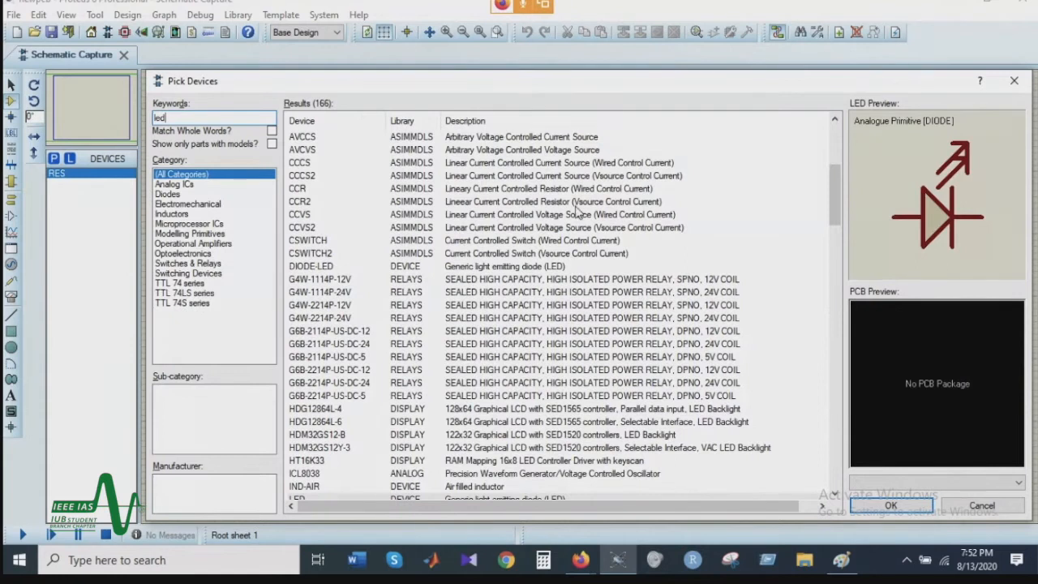
scroll(342, 466, "down", 1)
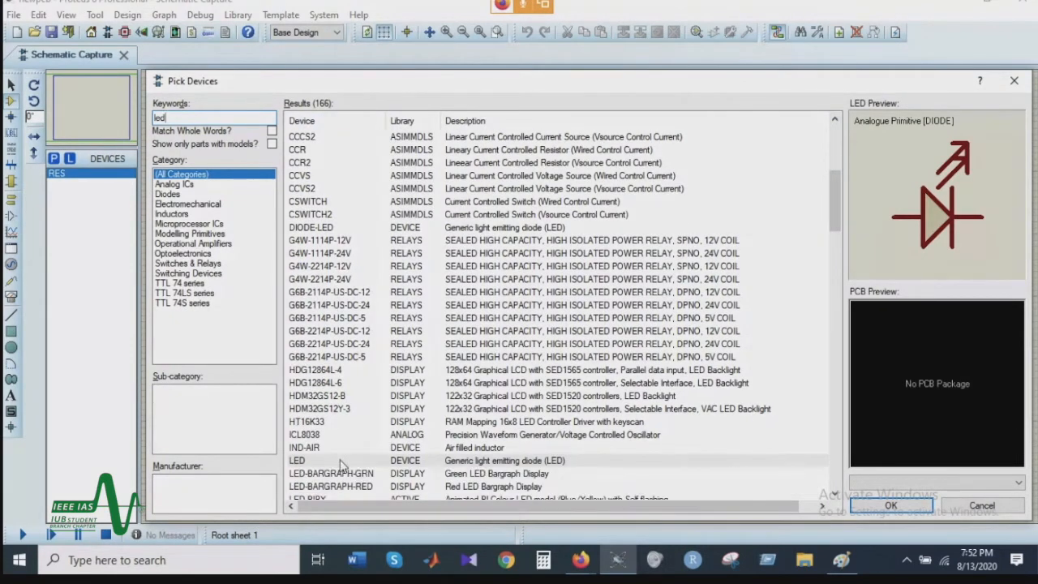
left_click(373, 448)
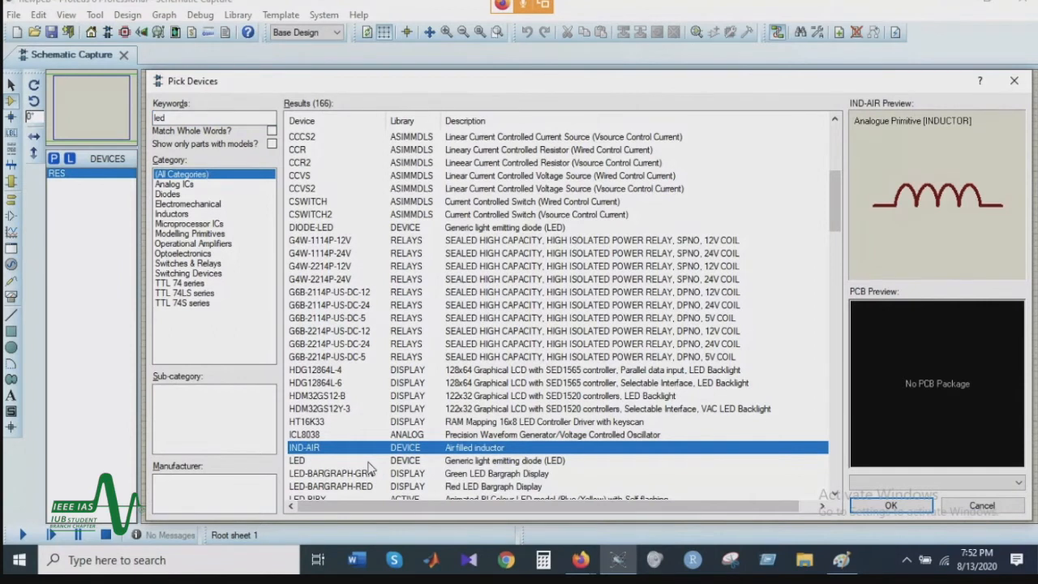
left_click(368, 462)
left_click(410, 239)
left_click(408, 230)
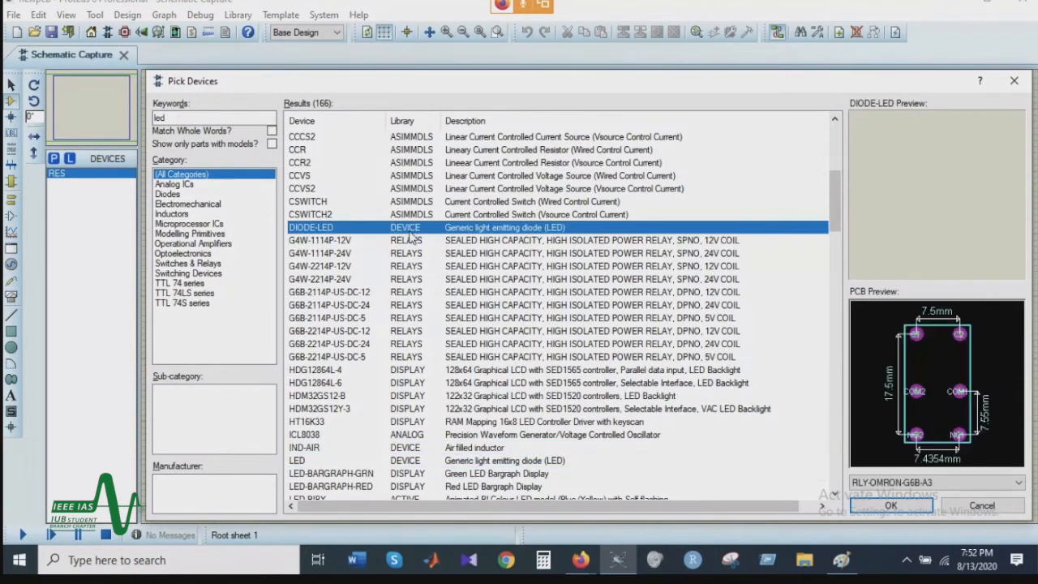
left_click(324, 459)
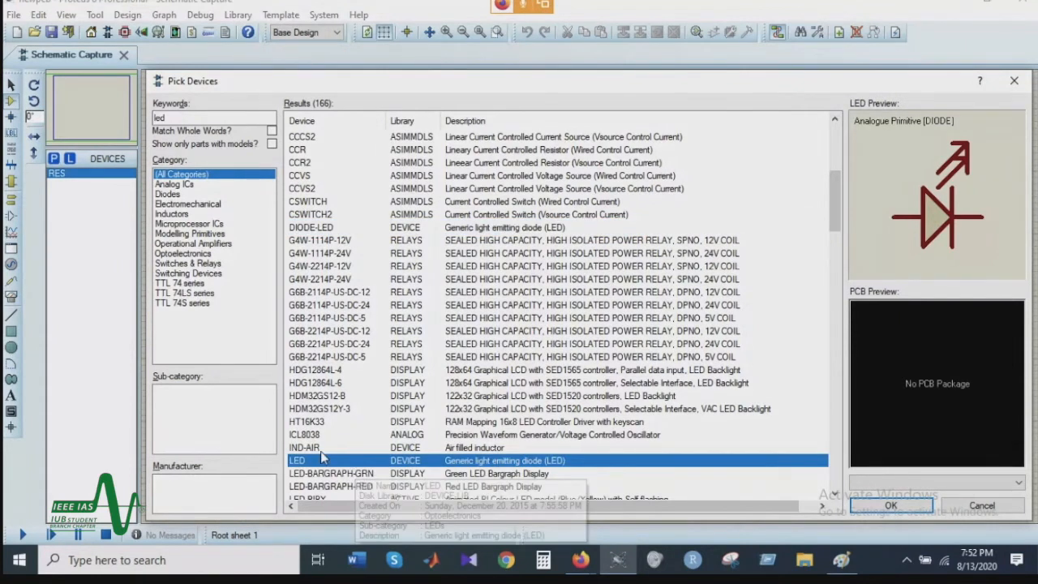
Step: Add the animated LED models LED-BIBY and LED-BLUE to the device list and close the device library
scroll(323, 458, "down", 3)
left_click(344, 421)
left_click(357, 387)
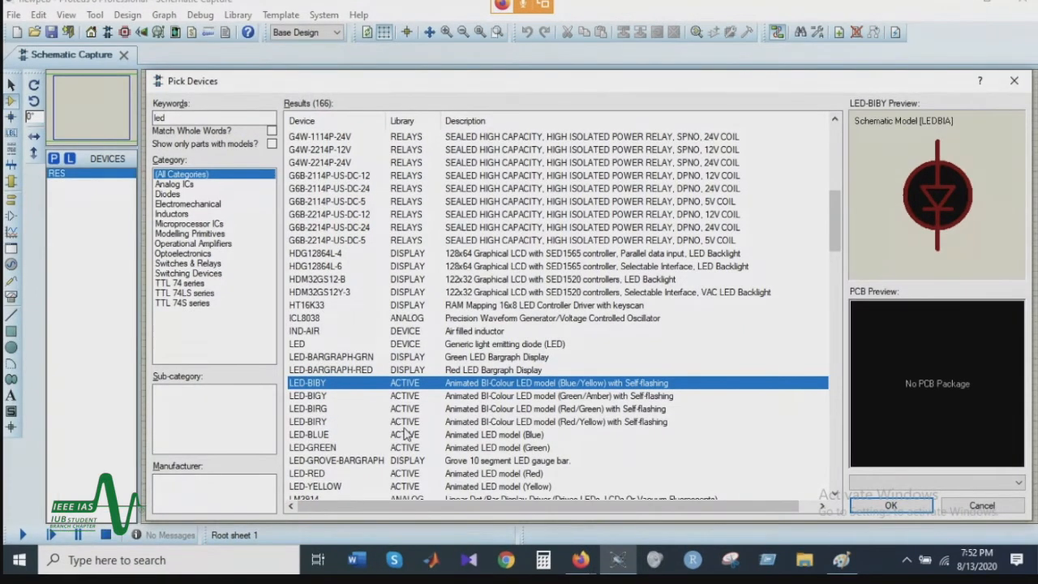
double_click(415, 386)
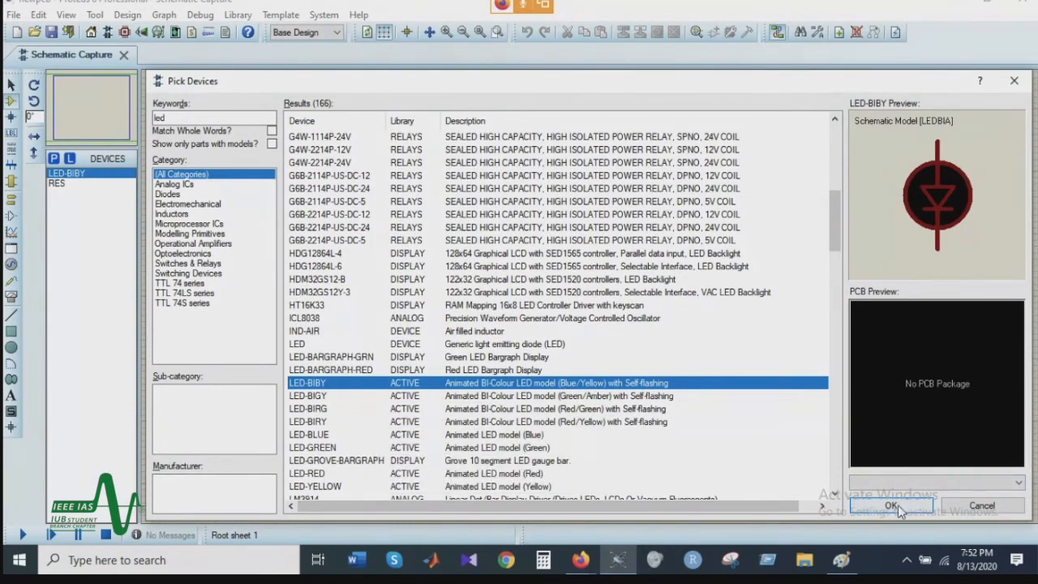
double_click(477, 436)
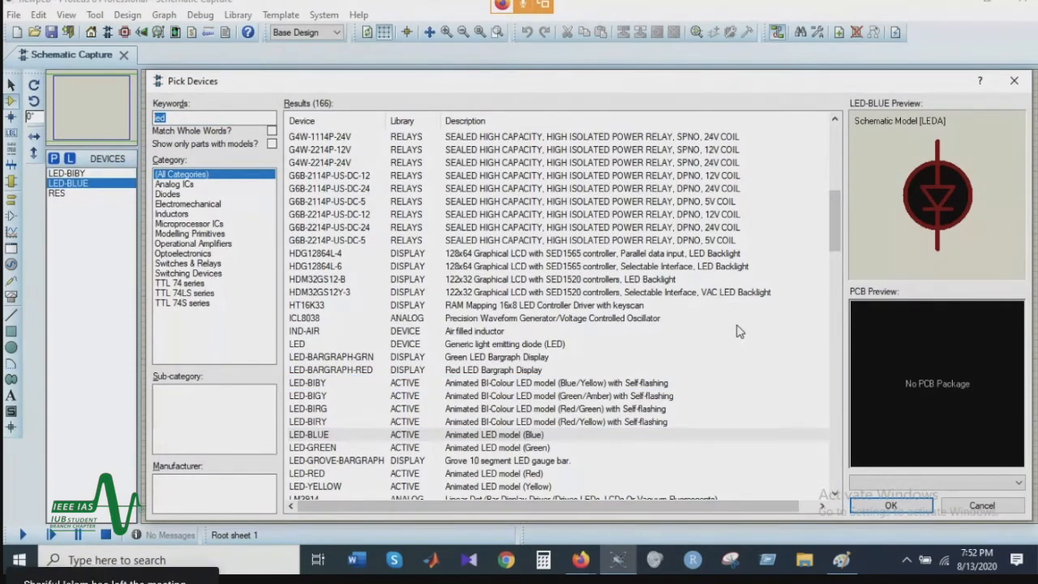
left_click(912, 508)
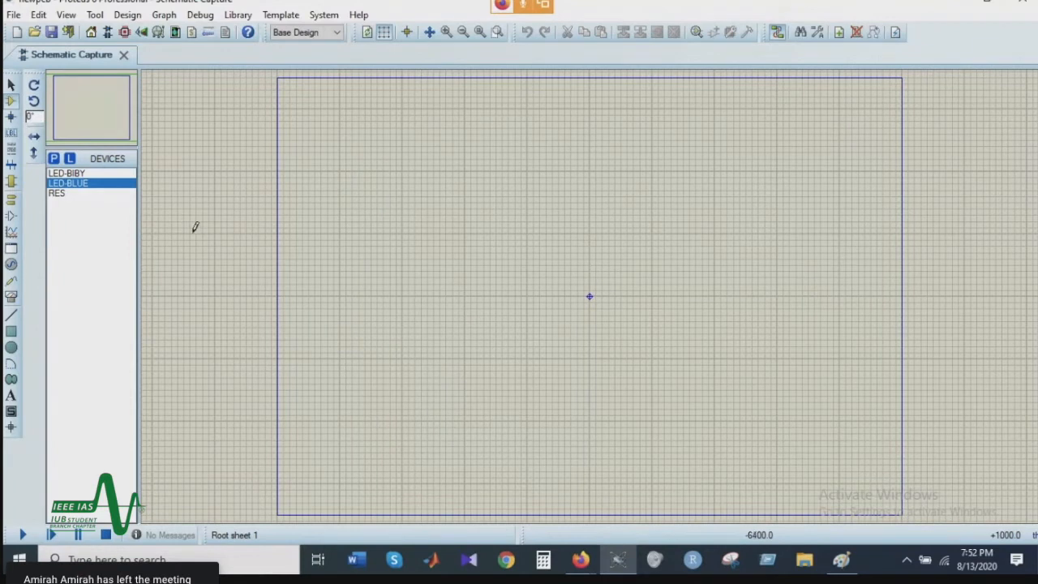
Step: Place the generic resistor RES on the schematic sheet
left_click(70, 194)
left_click(74, 185)
left_click(75, 196)
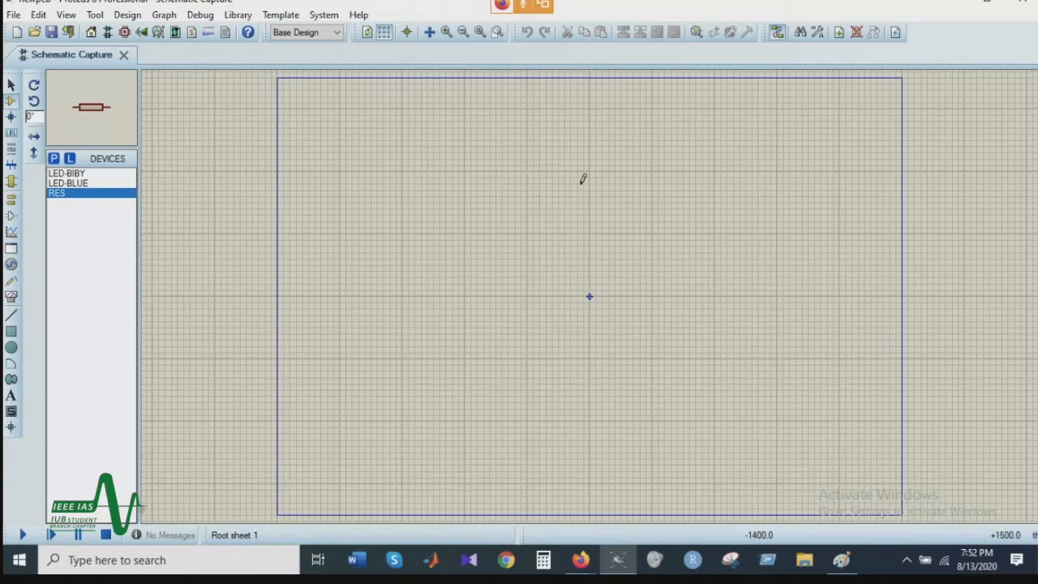
left_click(507, 214)
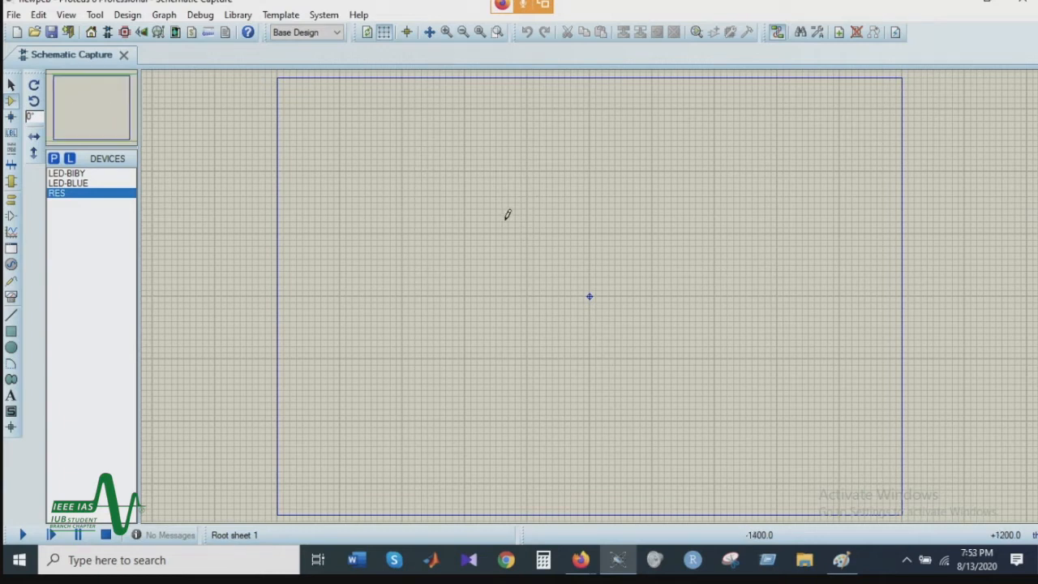
double_click(83, 193)
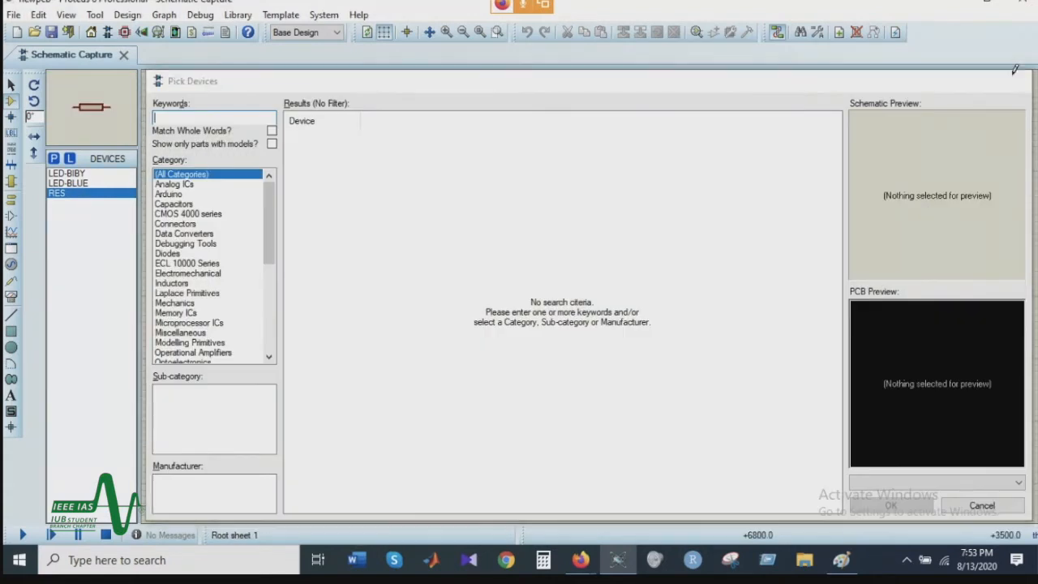
left_click(1013, 81)
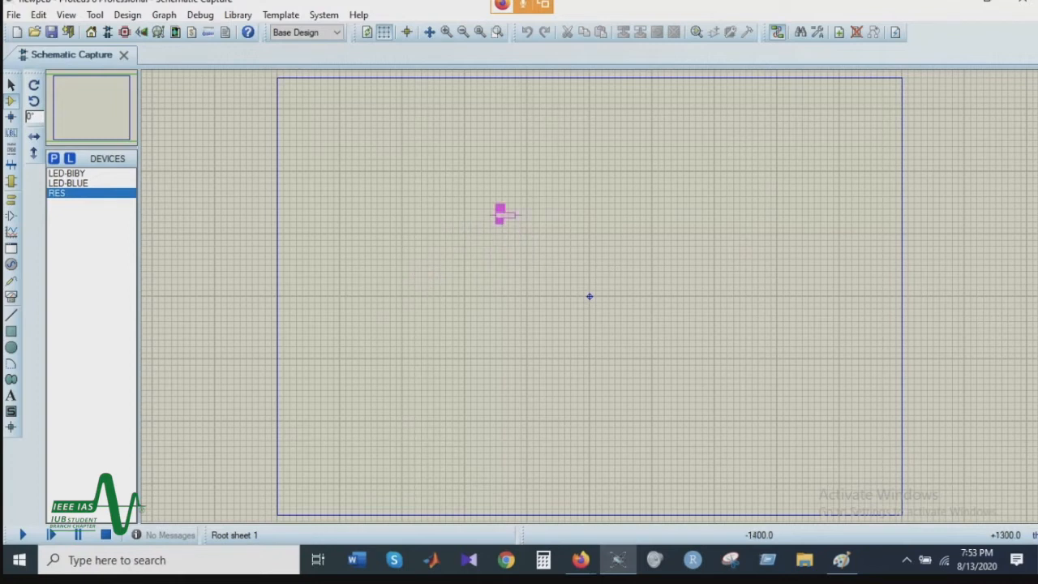
scroll(478, 226, "down", 1)
left_click(637, 234)
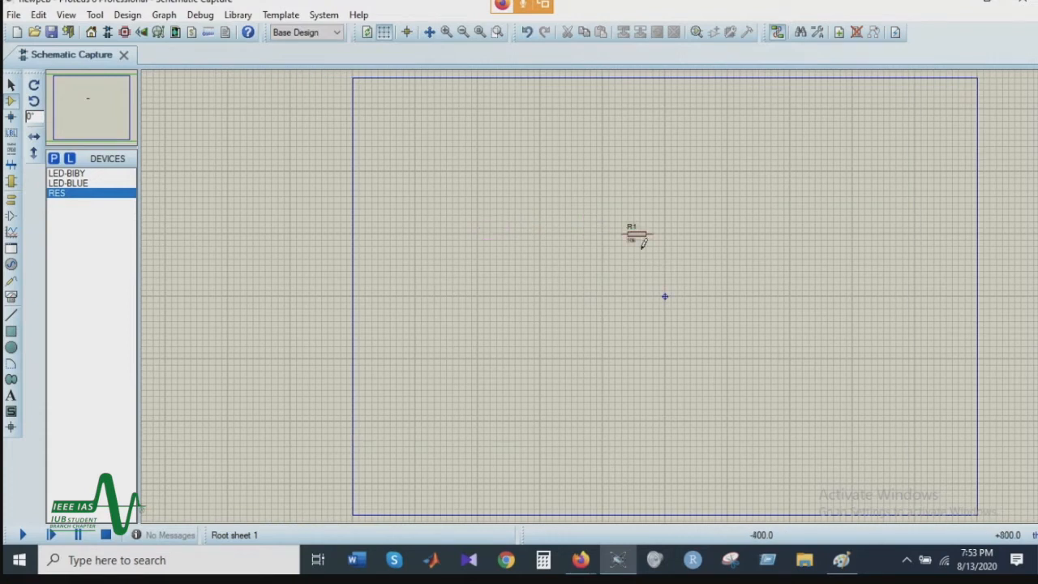
Step: Place the LED-BLUE component on the sheet, slightly below and to the right of resistor R1
left_click(87, 184)
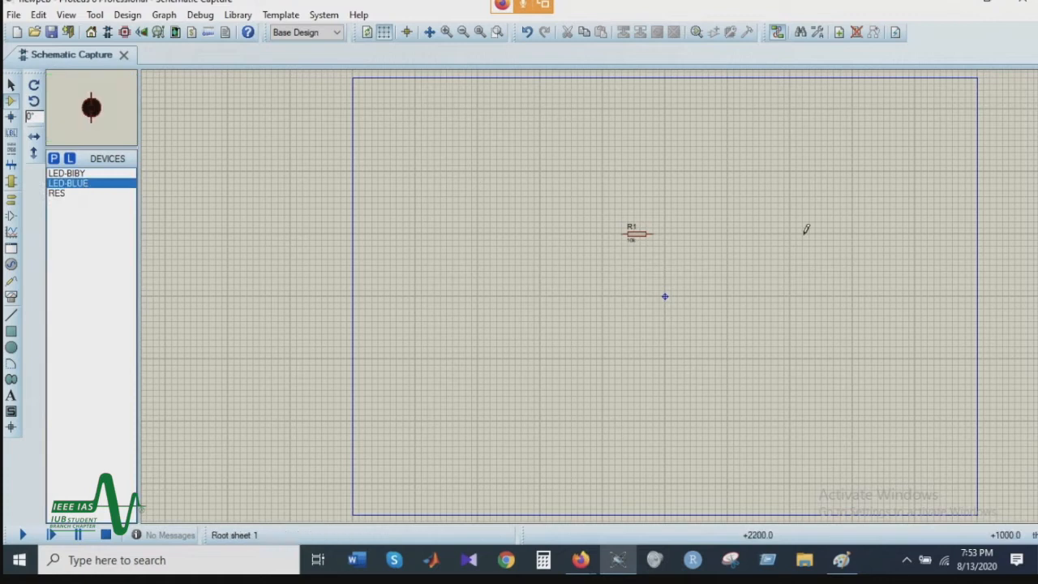
left_click(714, 234)
left_click(695, 259)
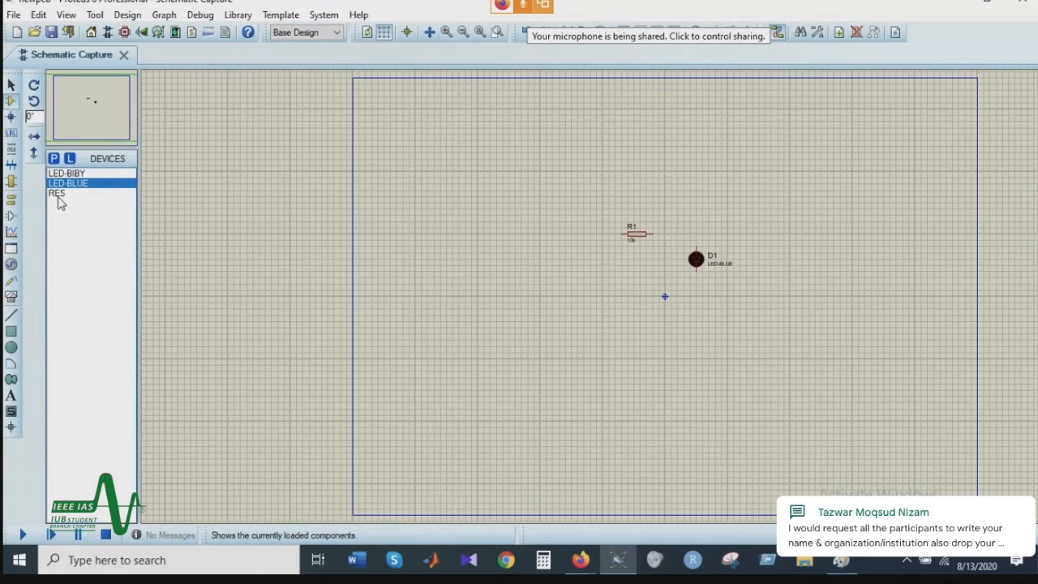
Step: Switch to Generator Mode and preview the available source types, including SINE, PULSE, EXP, PWLIN, FILE, DPATTERN and SCRIPTABLE
left_click(11, 264)
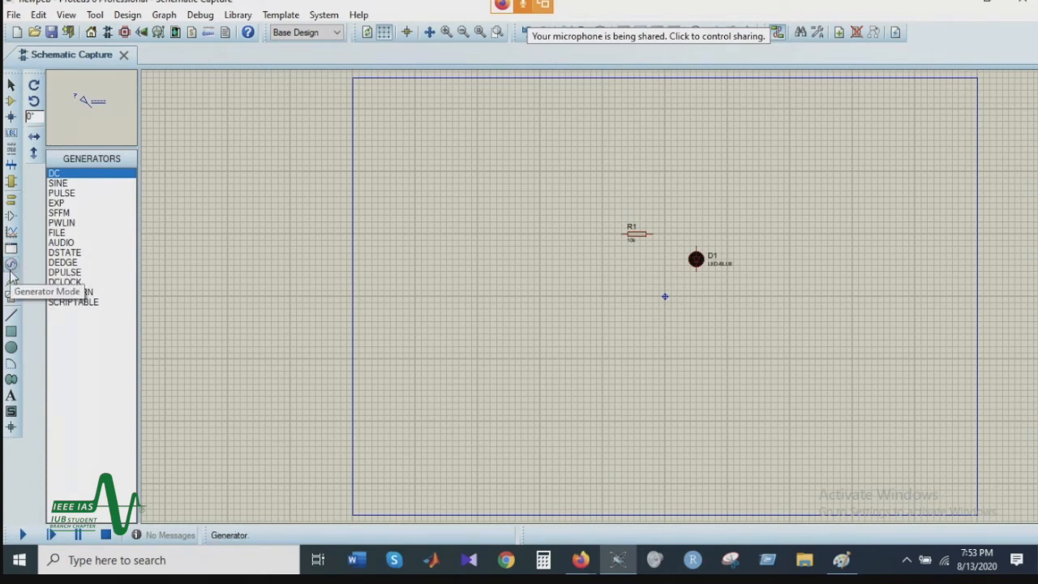
left_click(72, 184)
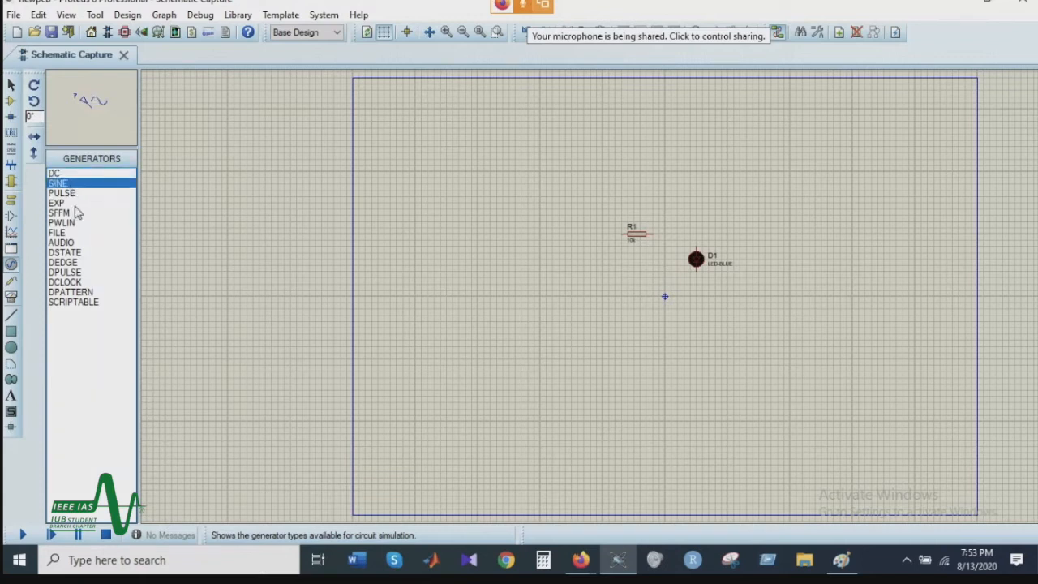
left_click(71, 194)
left_click(69, 203)
left_click(69, 222)
left_click(69, 232)
left_click(67, 293)
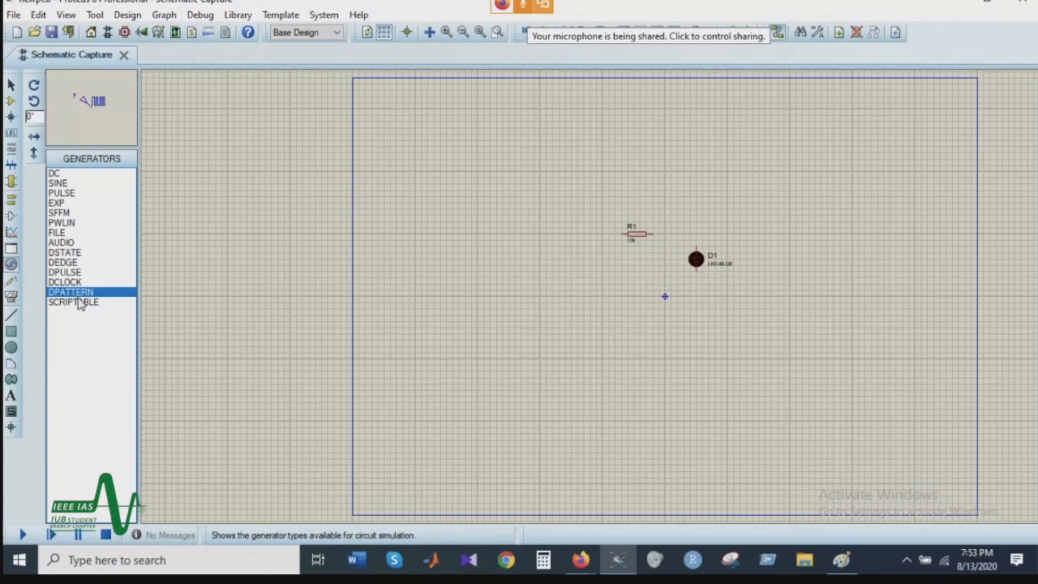
left_click(79, 303)
left_click(96, 214)
left_click(92, 184)
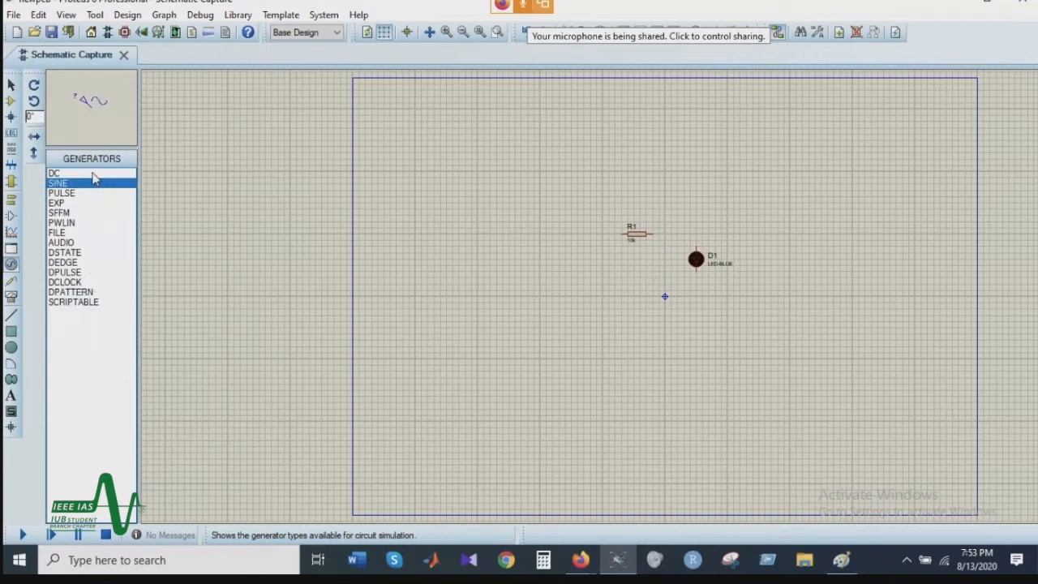
Step: Place a DC generator to the left of R1 and a single GROUND terminal below the generator
left_click(94, 175)
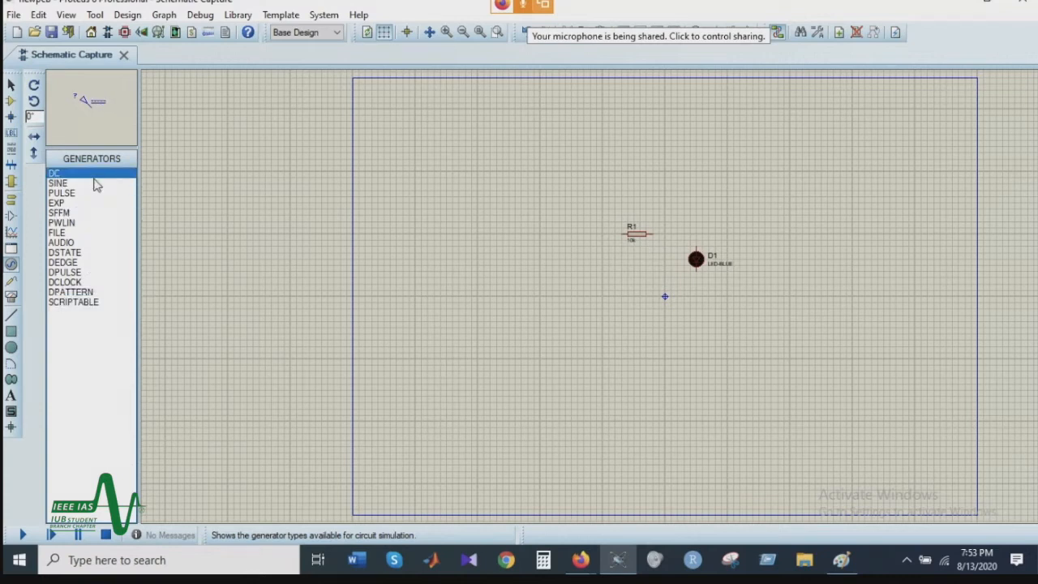
left_click(559, 222)
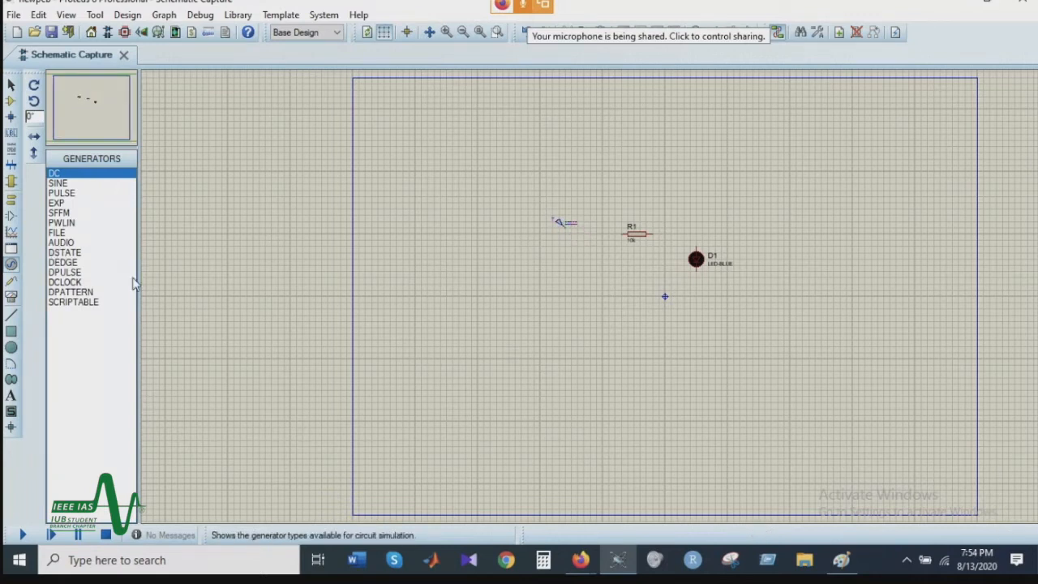
left_click(11, 201)
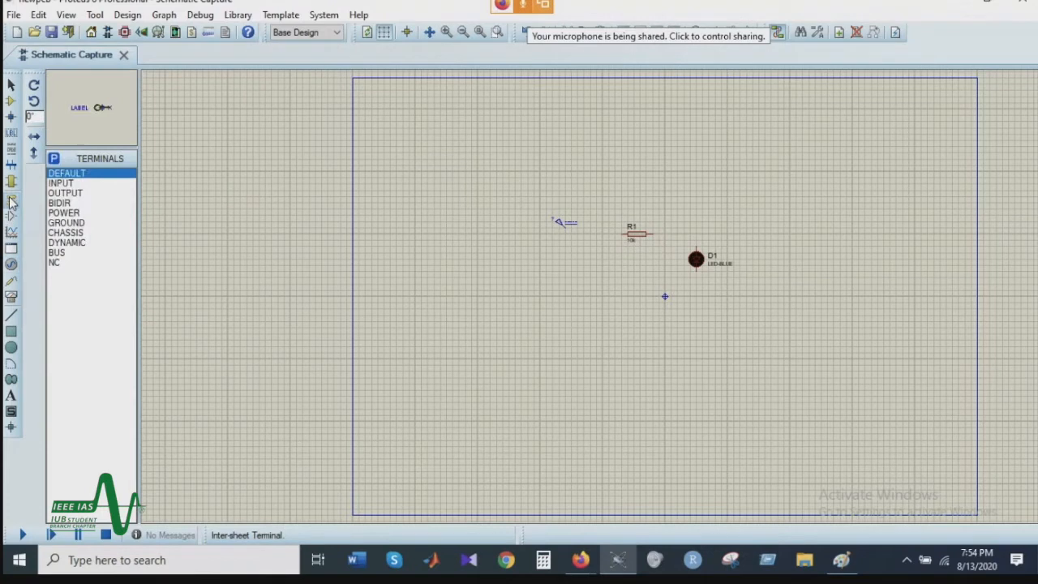
left_click(68, 223)
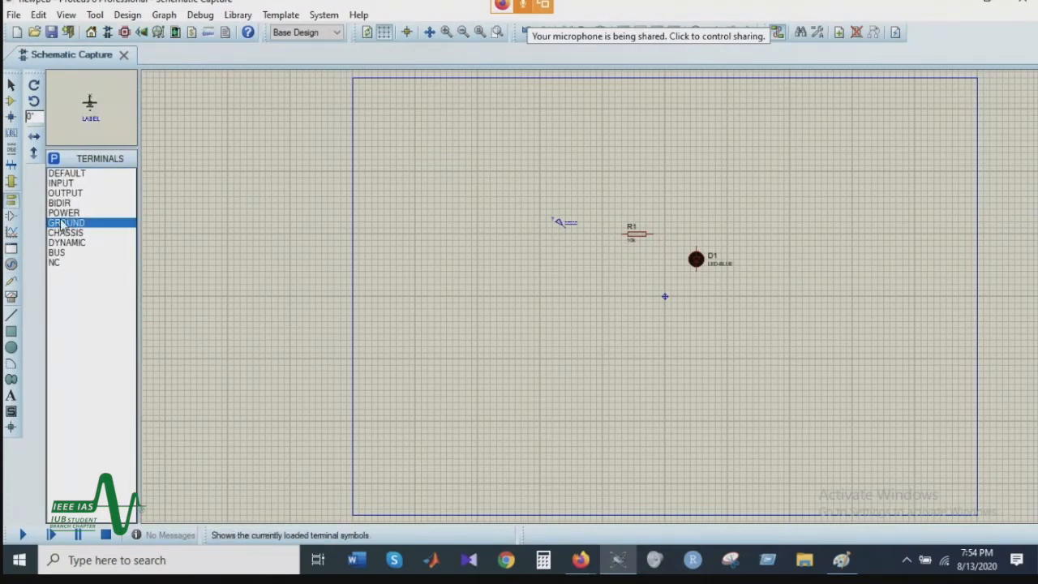
left_click(570, 297)
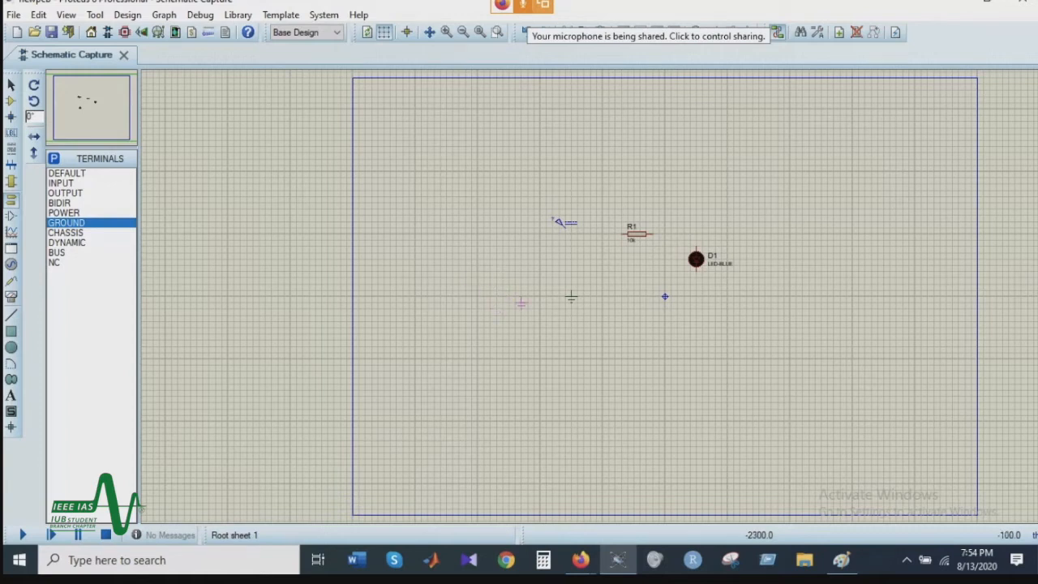
scroll(520, 308, "up", 2)
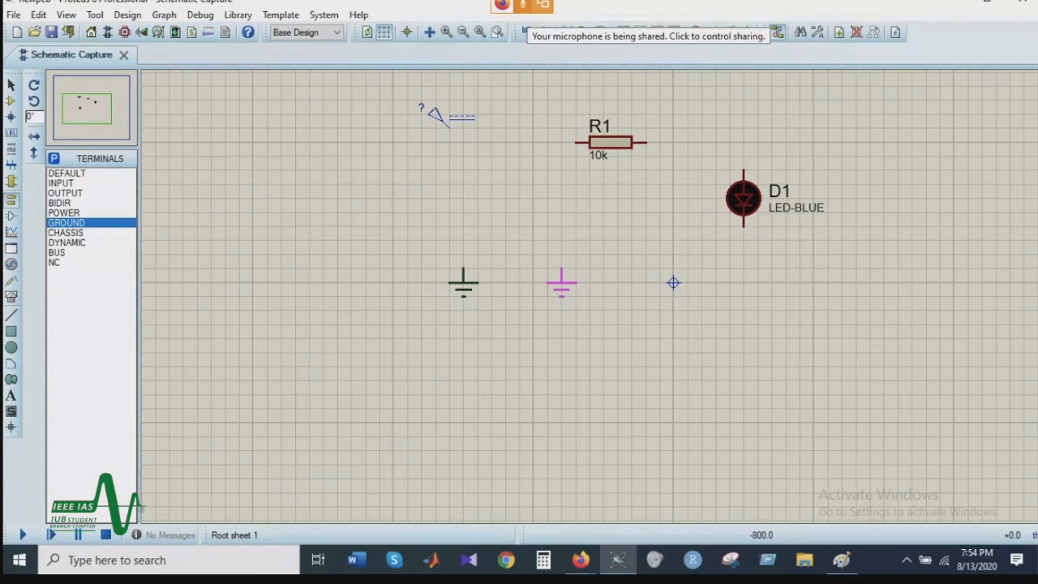
right_click(549, 280)
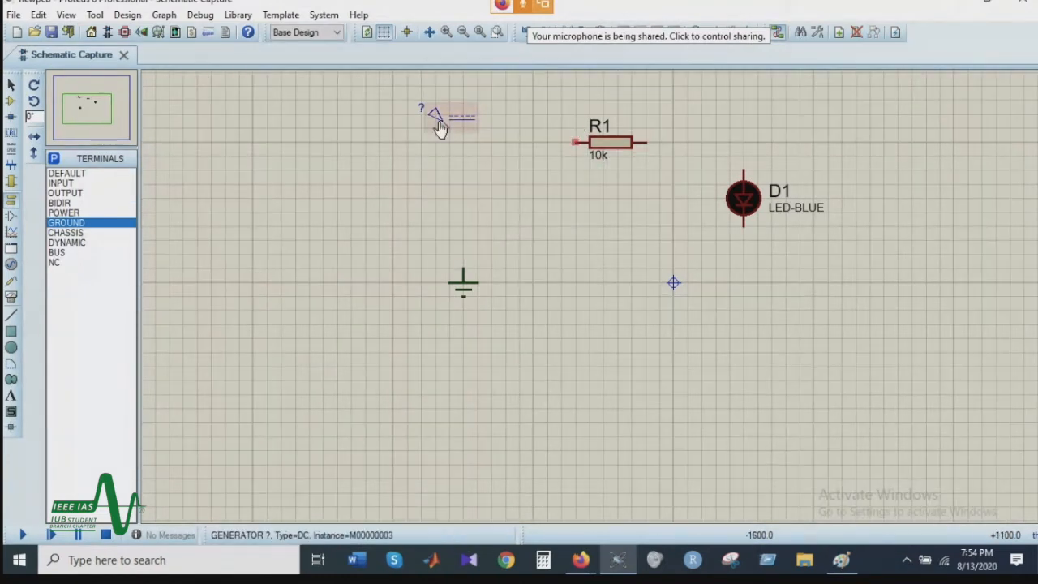
Step: Wire the circuit in series from the DC generator through R1 and LED D1 to the ground terminal
left_click(575, 141)
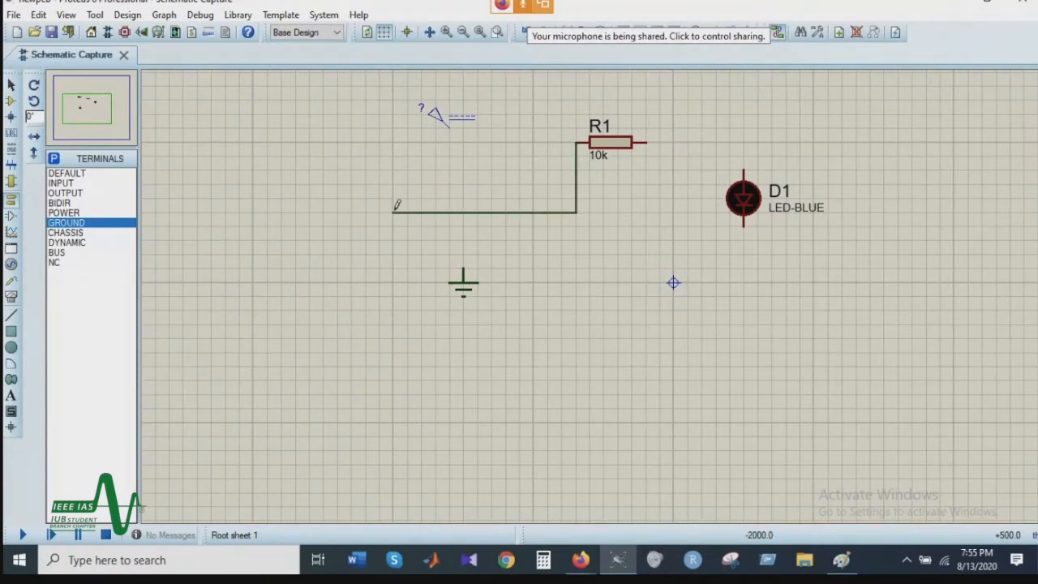
left_click(448, 125)
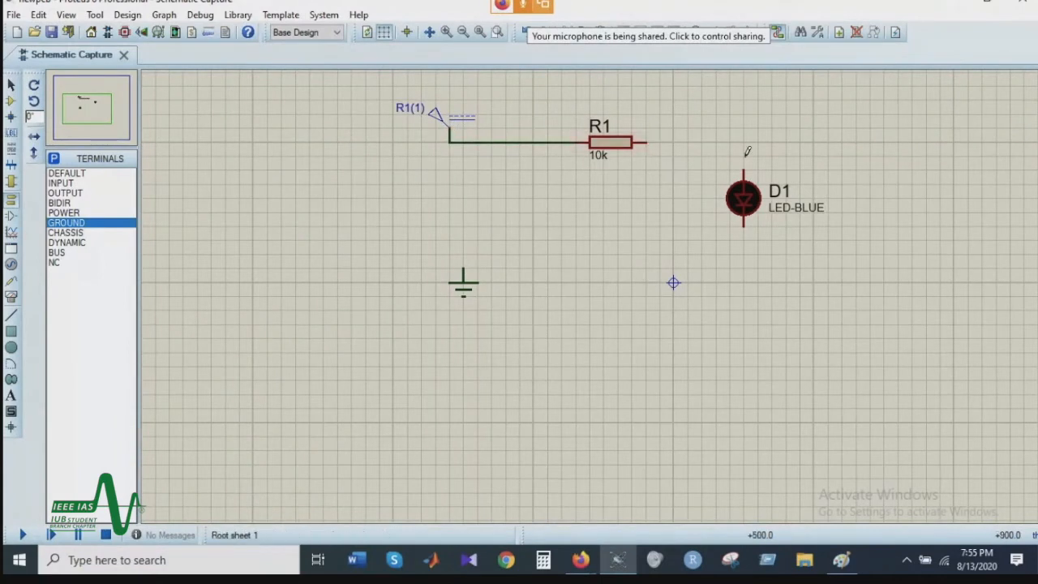
left_click(646, 141)
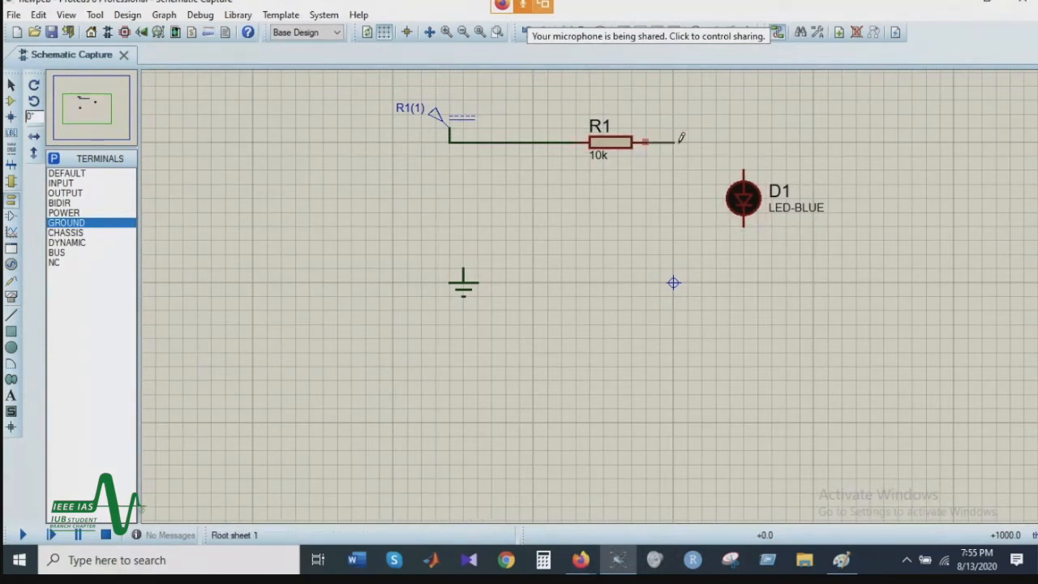
left_click(744, 167)
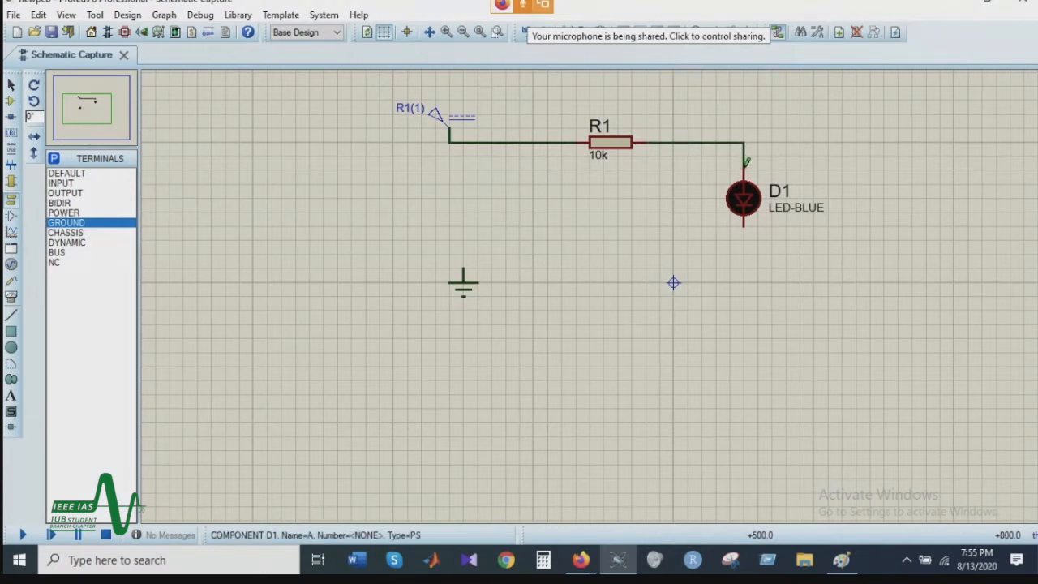
left_click(744, 226)
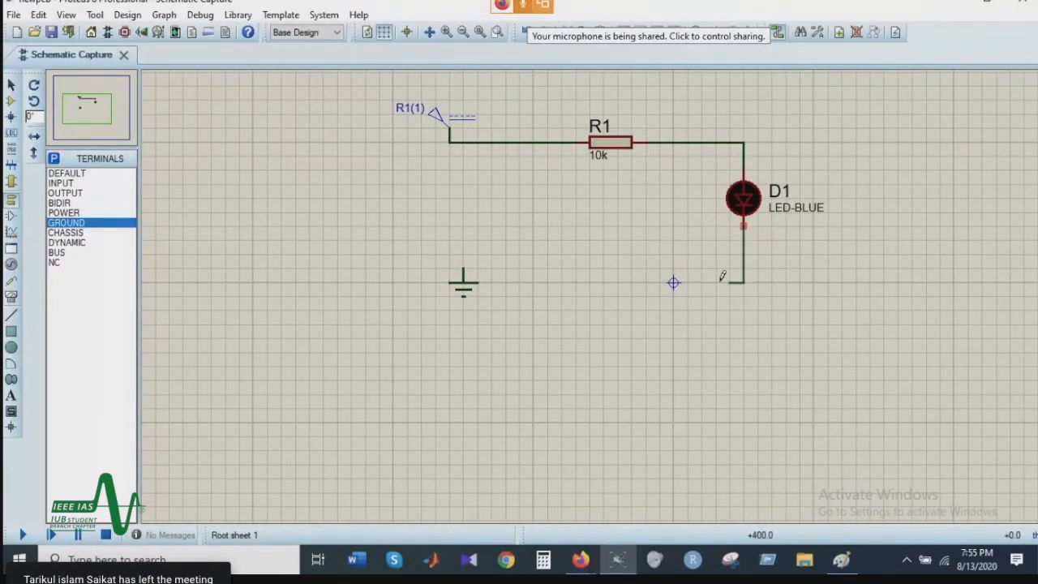
left_click(474, 260)
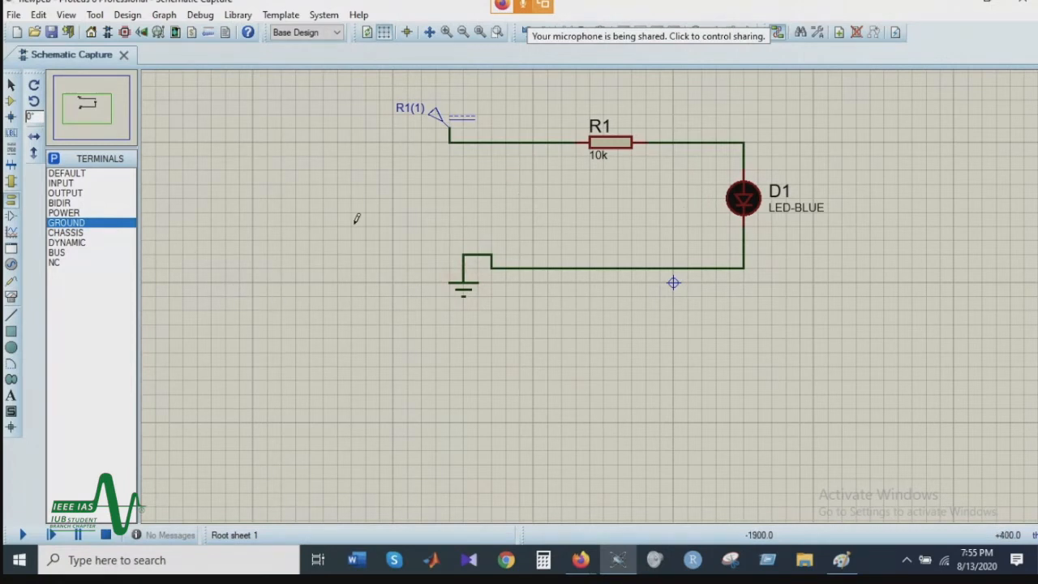
Step: Preview the generator's Sine and Pulse settings and set it to the DC type with a voltage of 5 volts
double_click(434, 122)
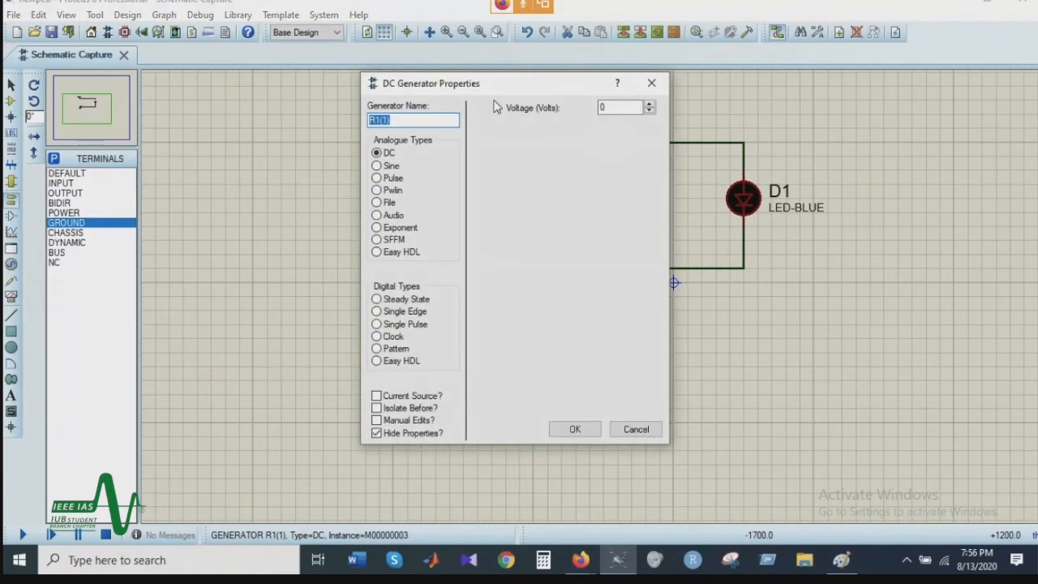
key("Escape")
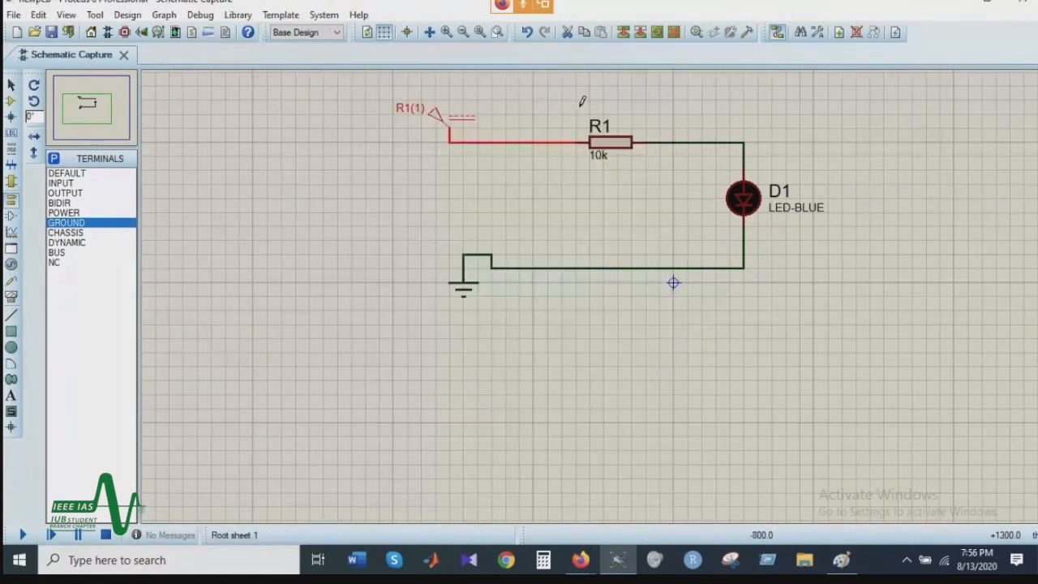
double_click(438, 121)
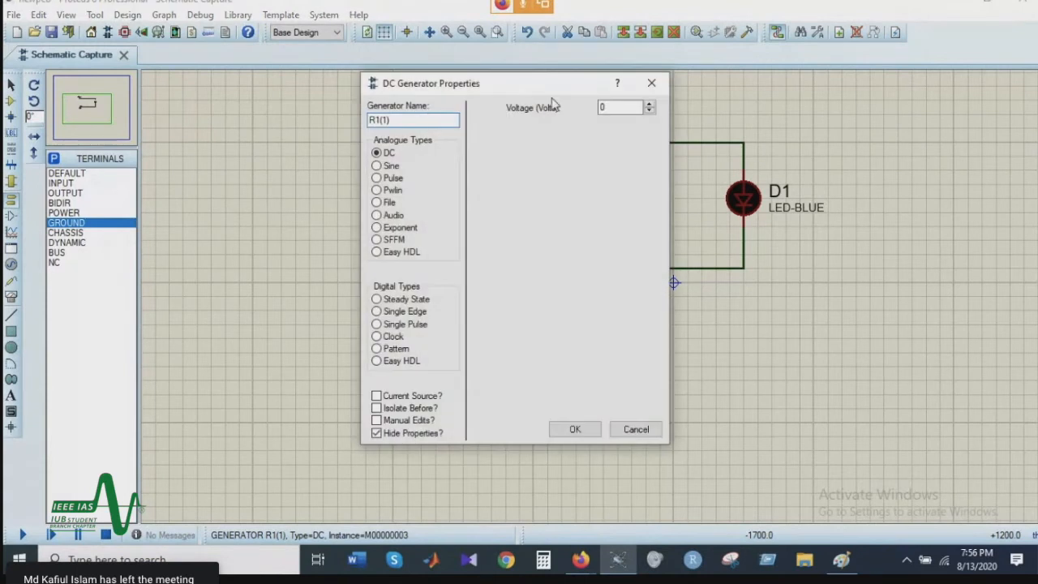
double_click(601, 107)
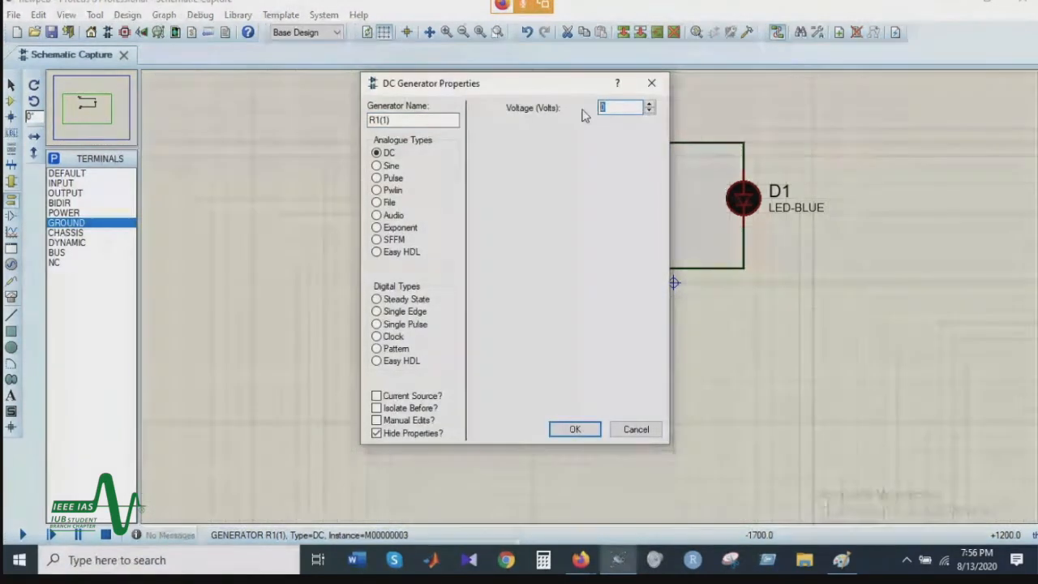
type("5")
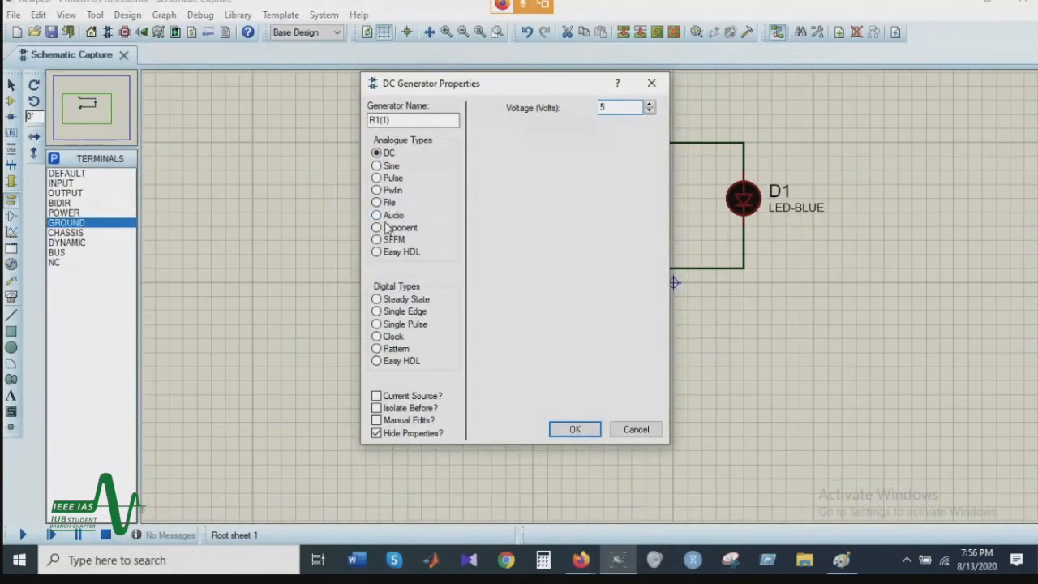
left_click(377, 166)
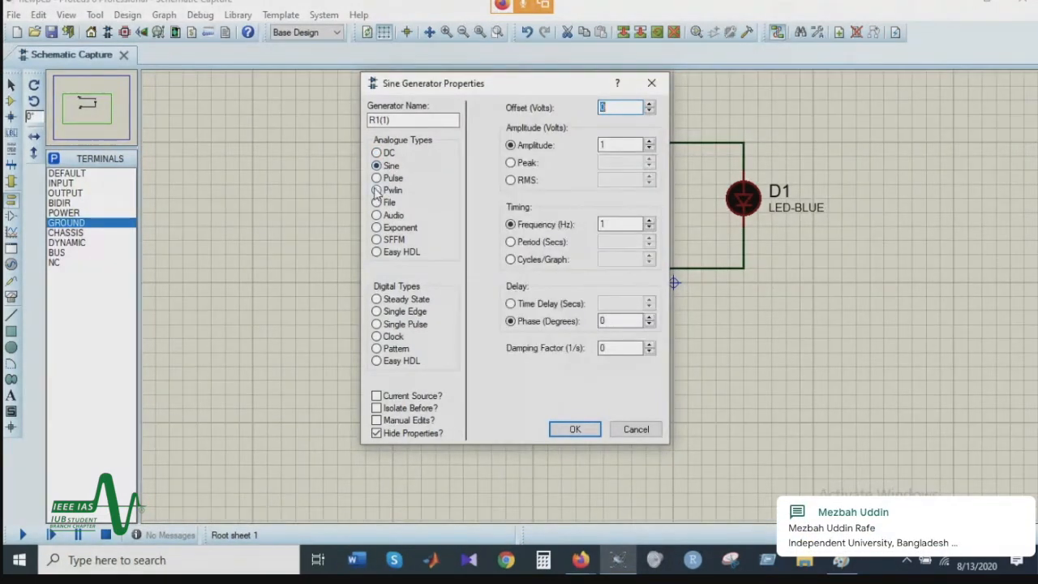
left_click(378, 179)
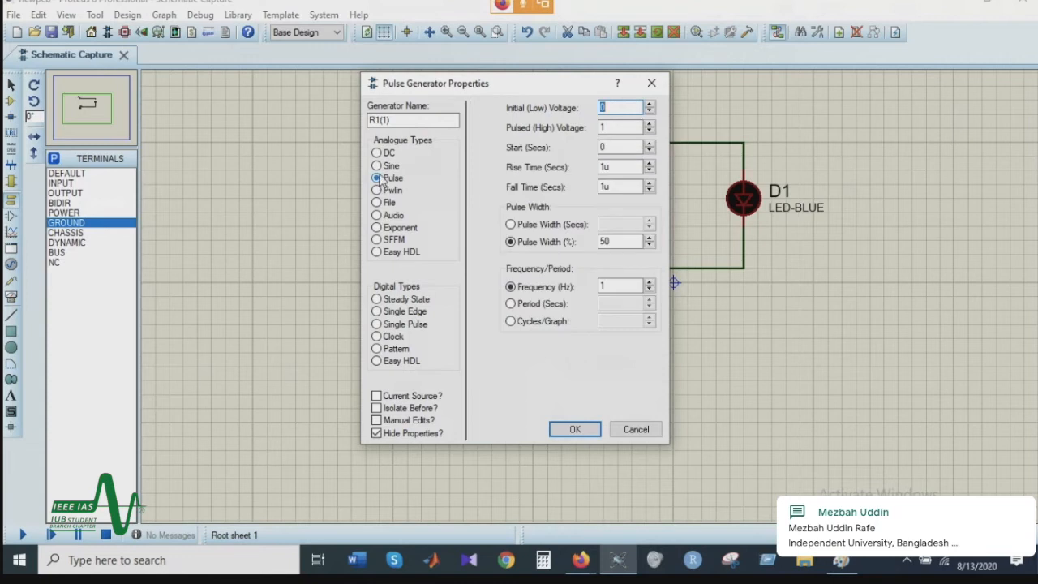
left_click(377, 154)
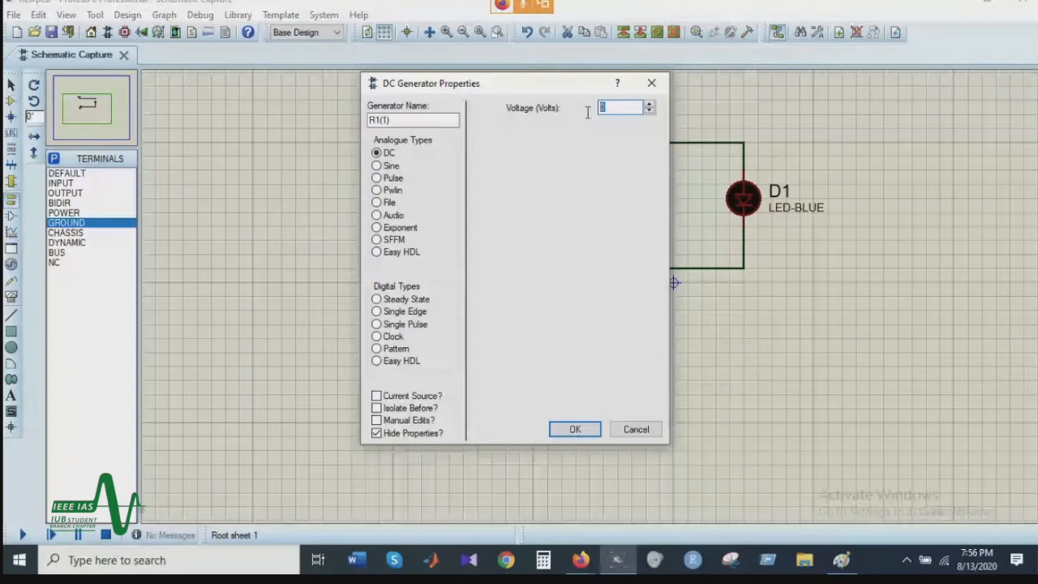
type("5")
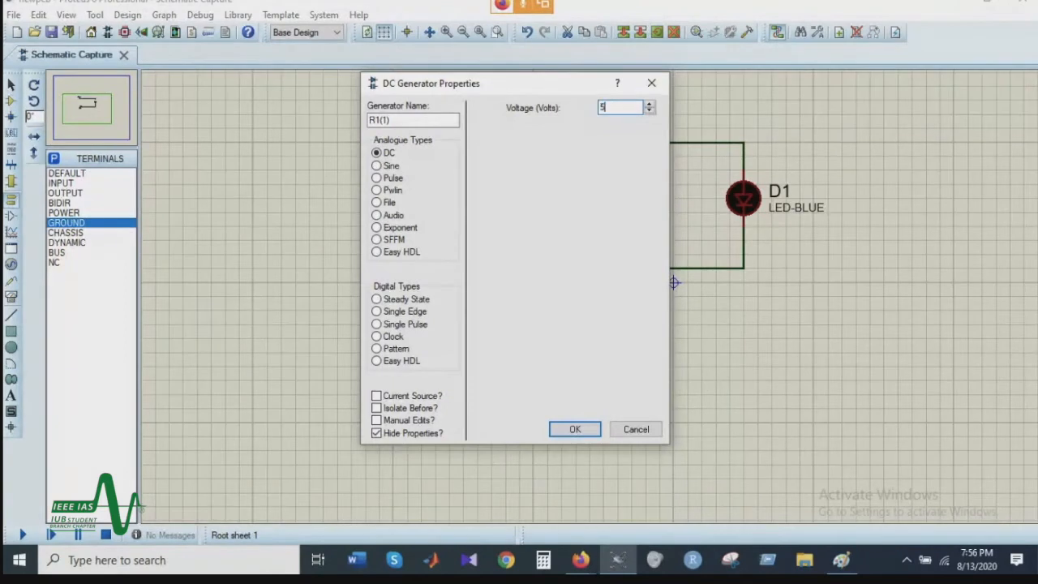
left_click(582, 428)
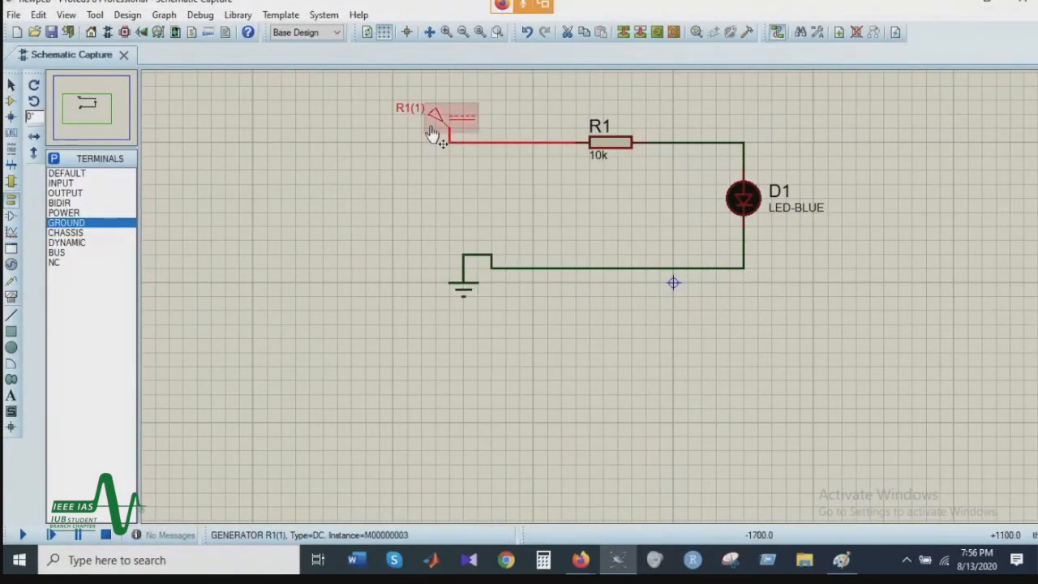
Step: Change the resistor's part reference to R and its resistance to 120, and run the simulation
double_click(611, 153)
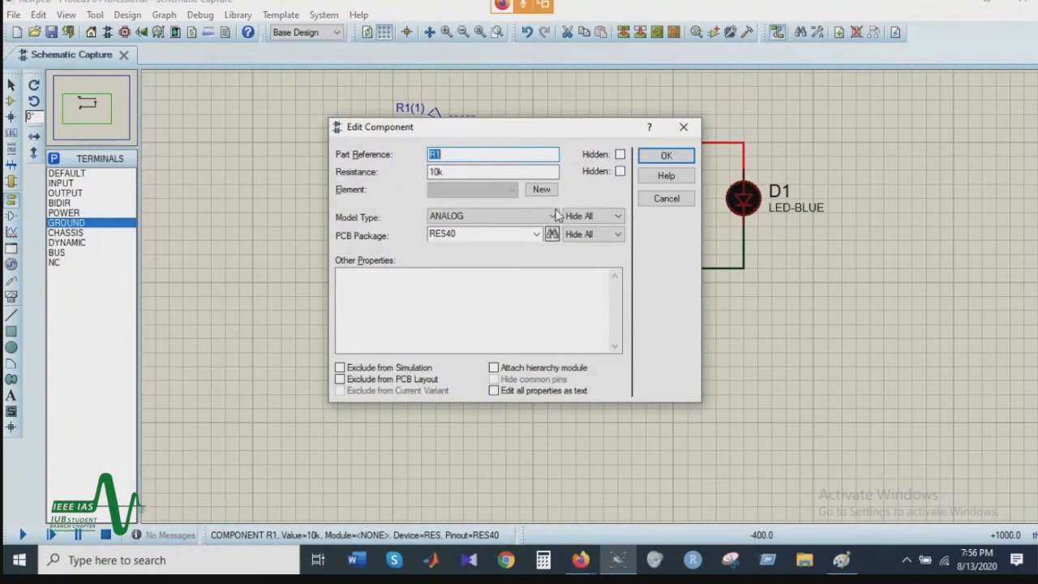
double_click(446, 172)
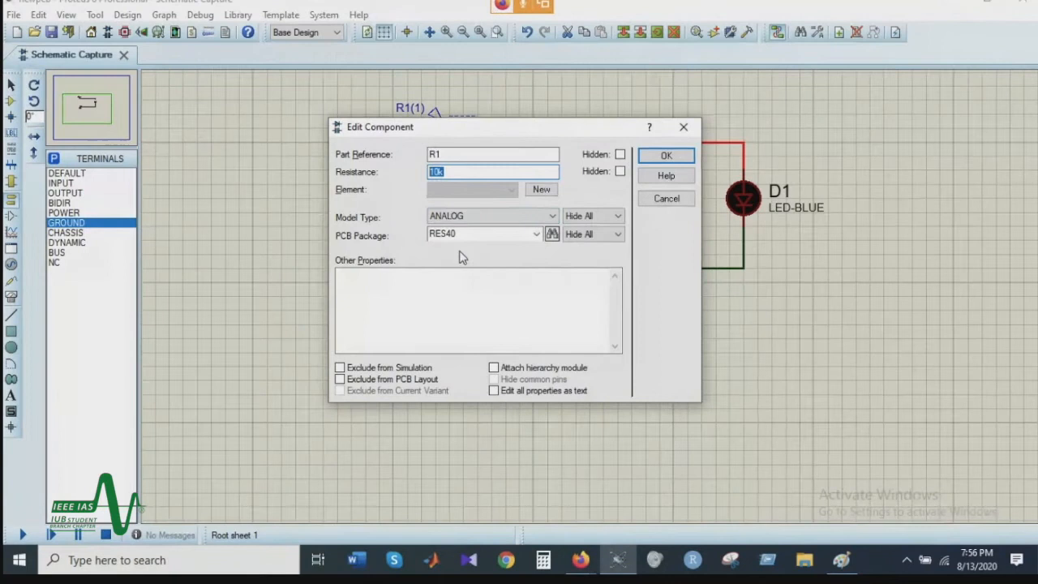
double_click(445, 153)
double_click(446, 171)
type("12")
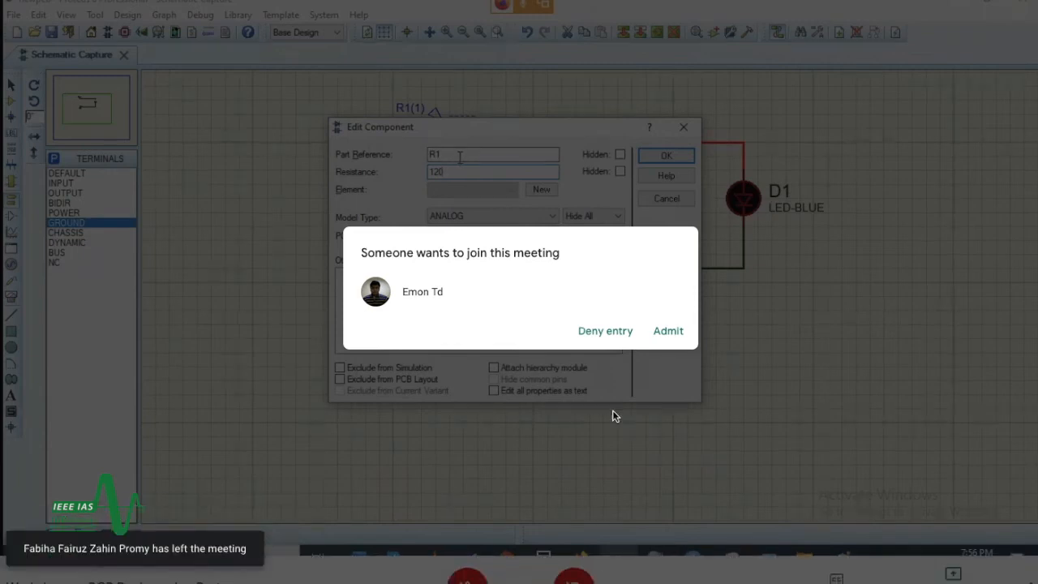
left_click(669, 331)
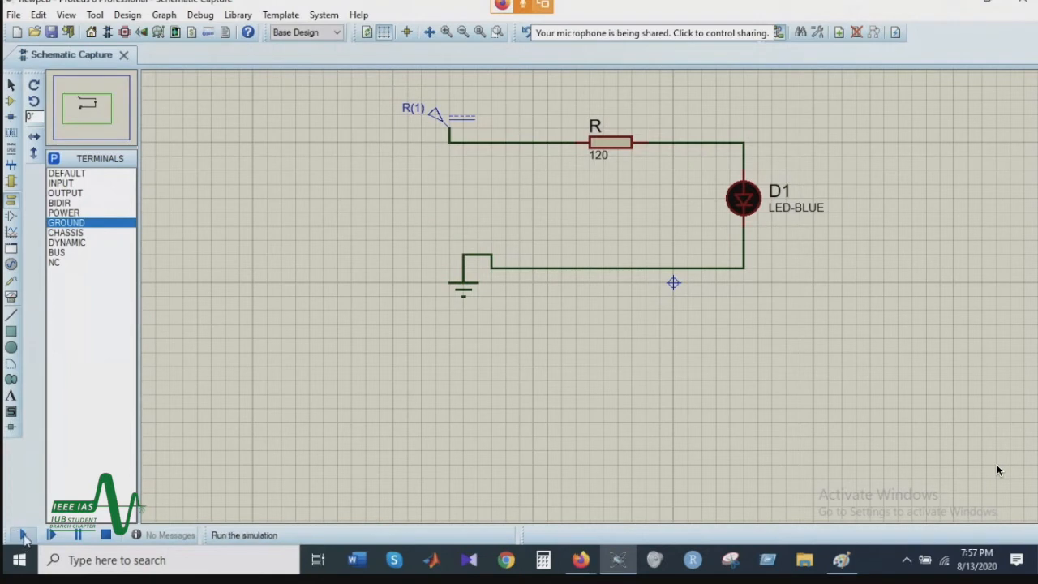
left_click(22, 535)
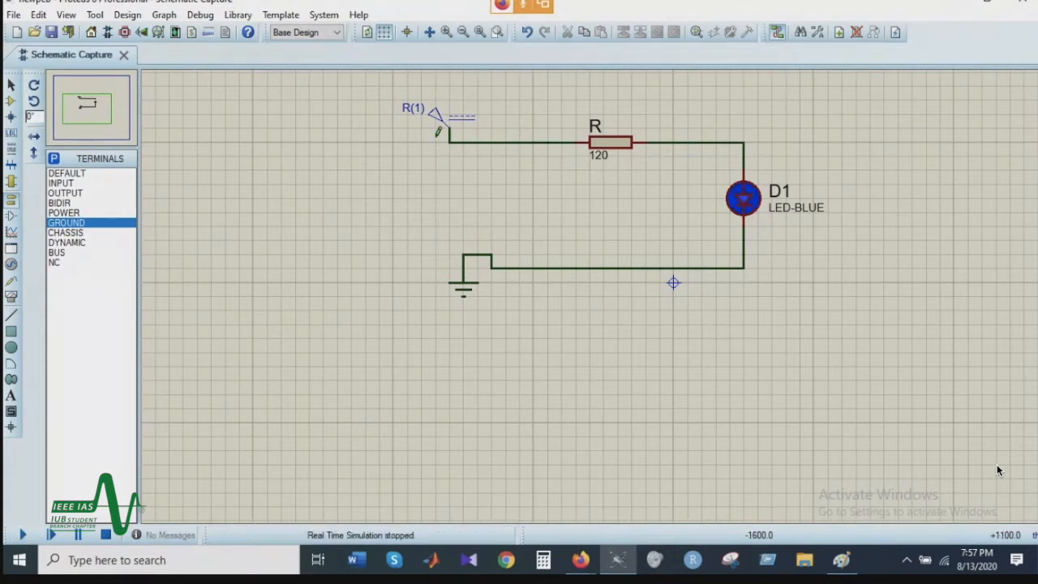
Step: Set the DC generator's voltage to 6 volts, and run the simulation again before stopping it
double_click(443, 118)
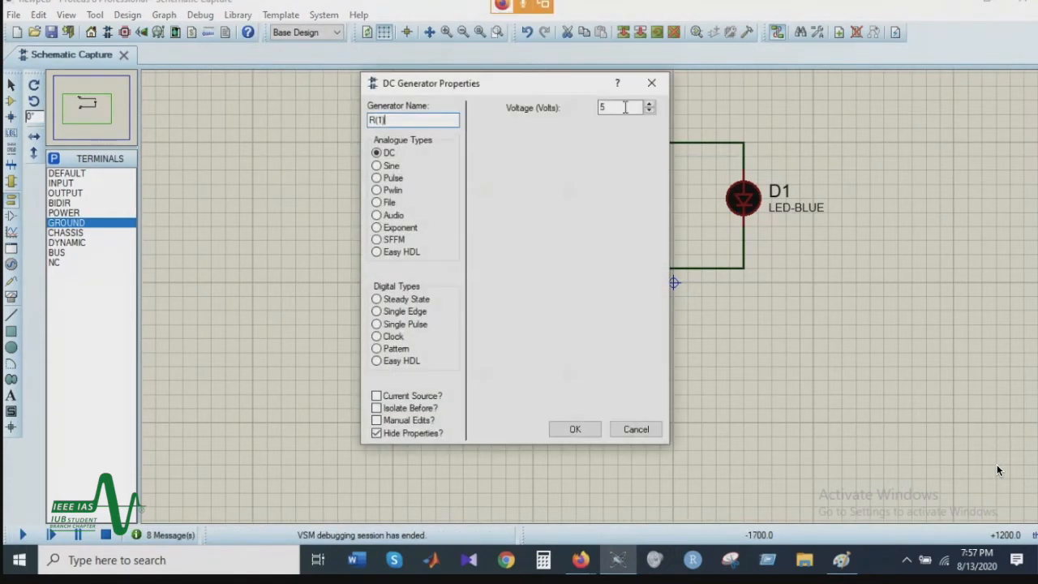
left_click(649, 104)
left_click(649, 104)
left_click(649, 105)
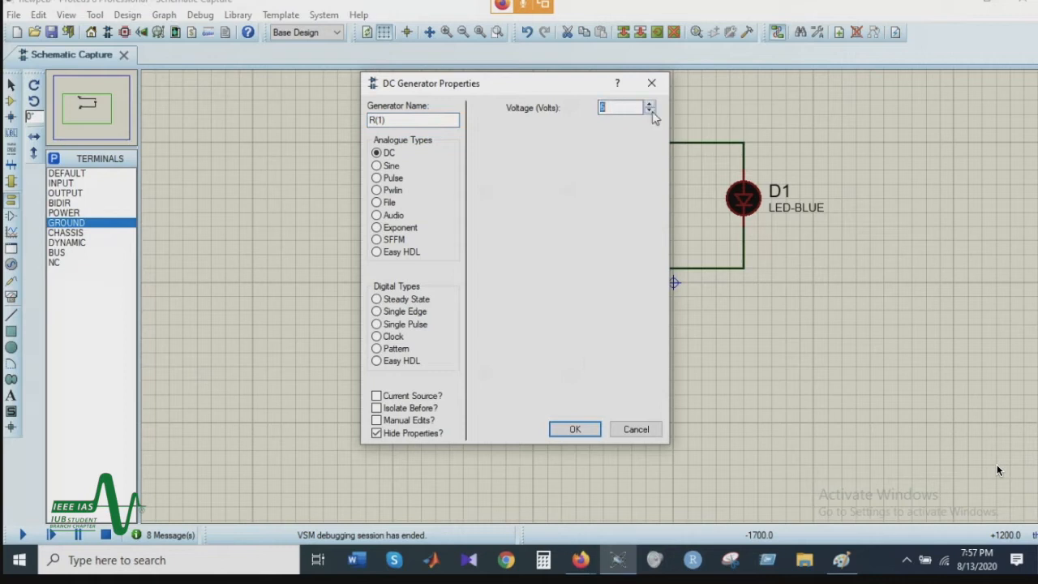
left_click(579, 431)
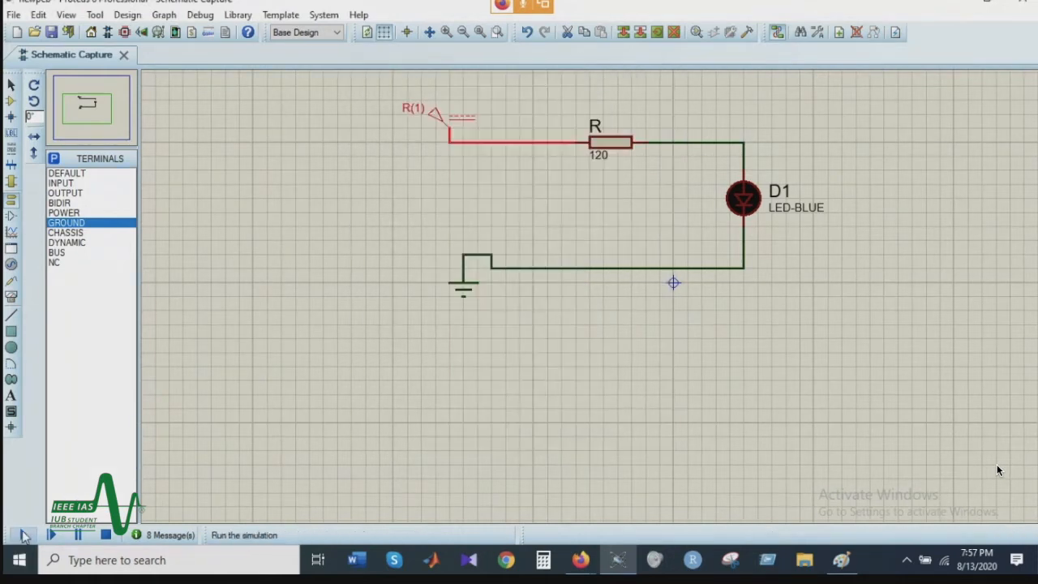
left_click(23, 534)
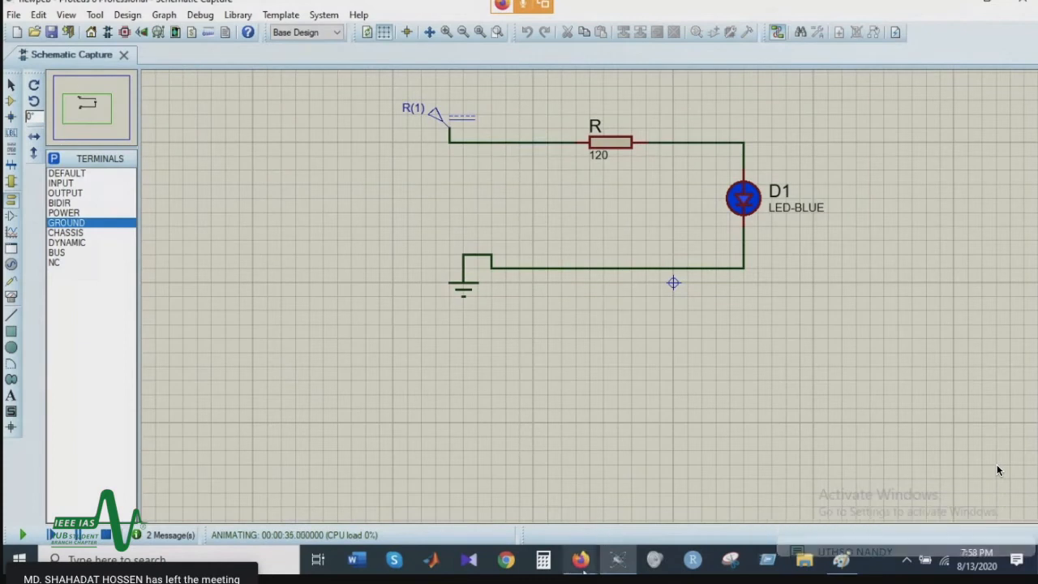
mouse_move(598, 562)
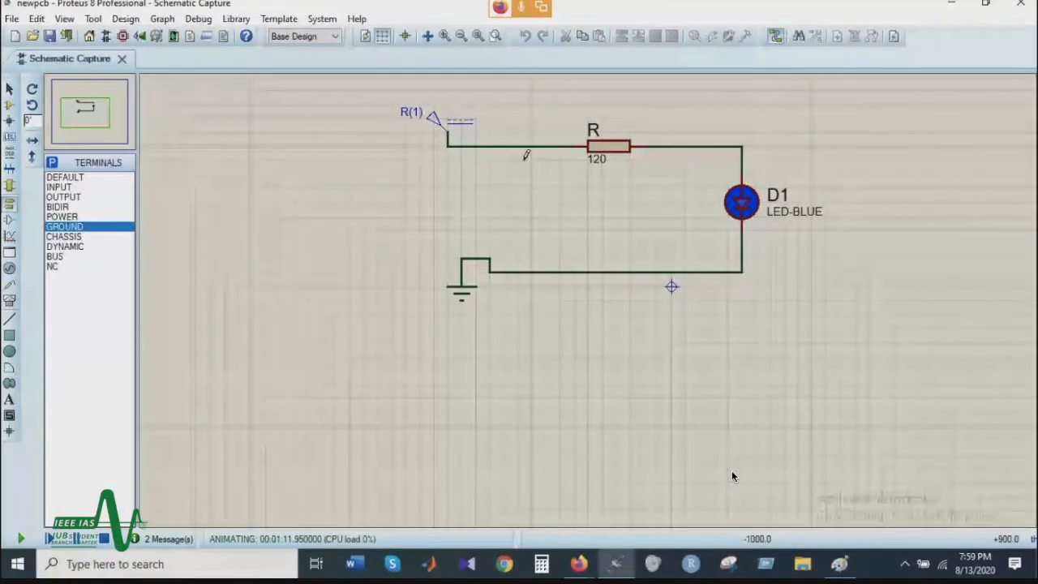
left_click(101, 539)
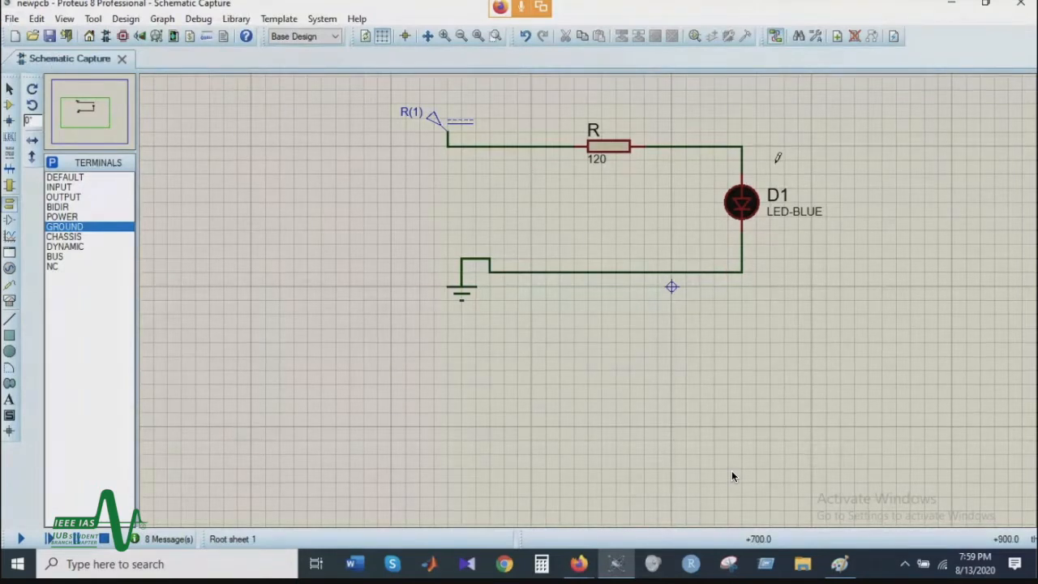
Step: Delete the whole LED circuit from the sheet and switch to Component Mode
left_click(770, 194)
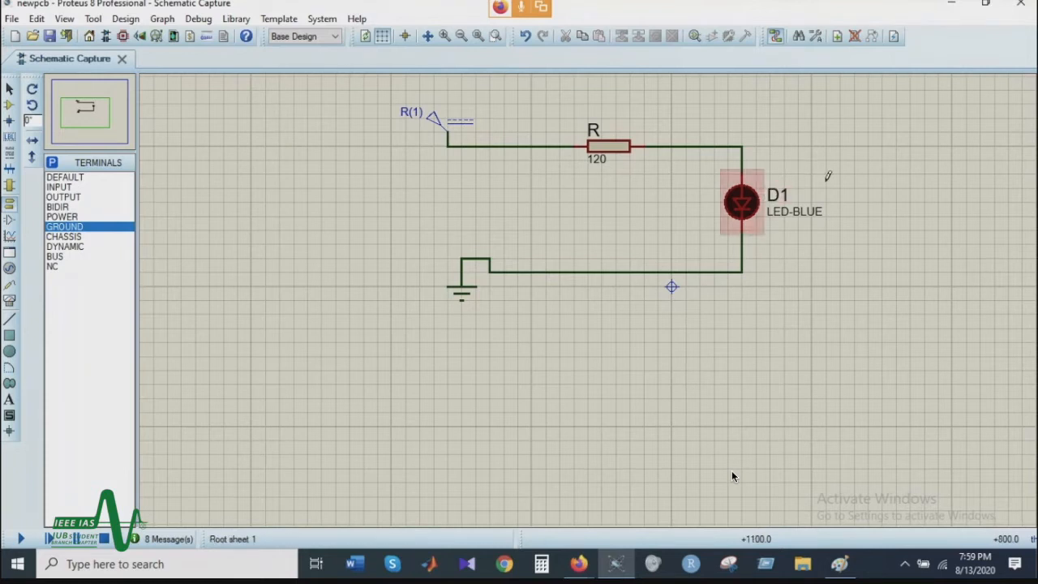
key("ctrl+a")
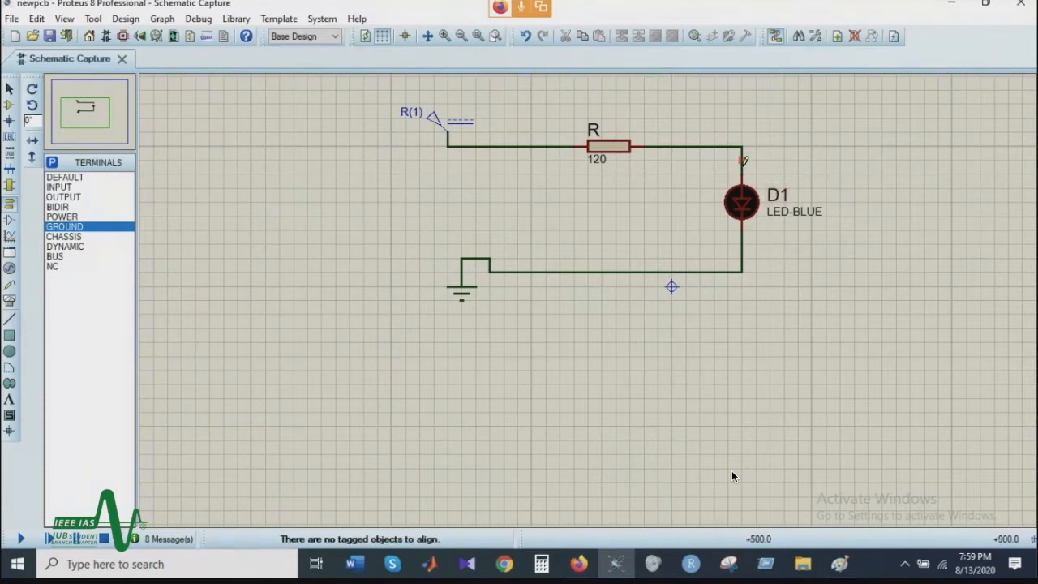
left_click_drag(377, 106, 896, 477)
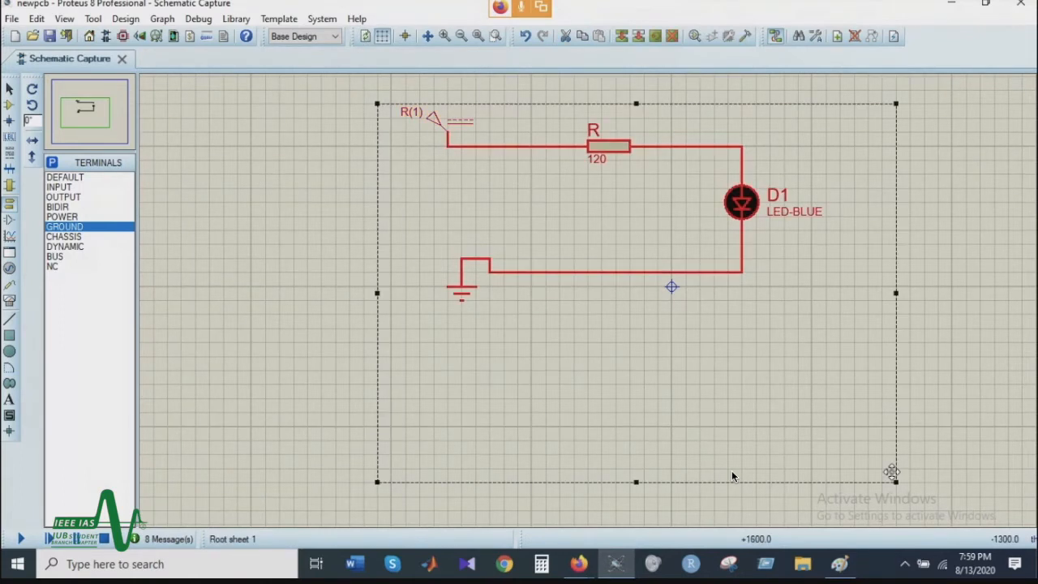
key("Delete")
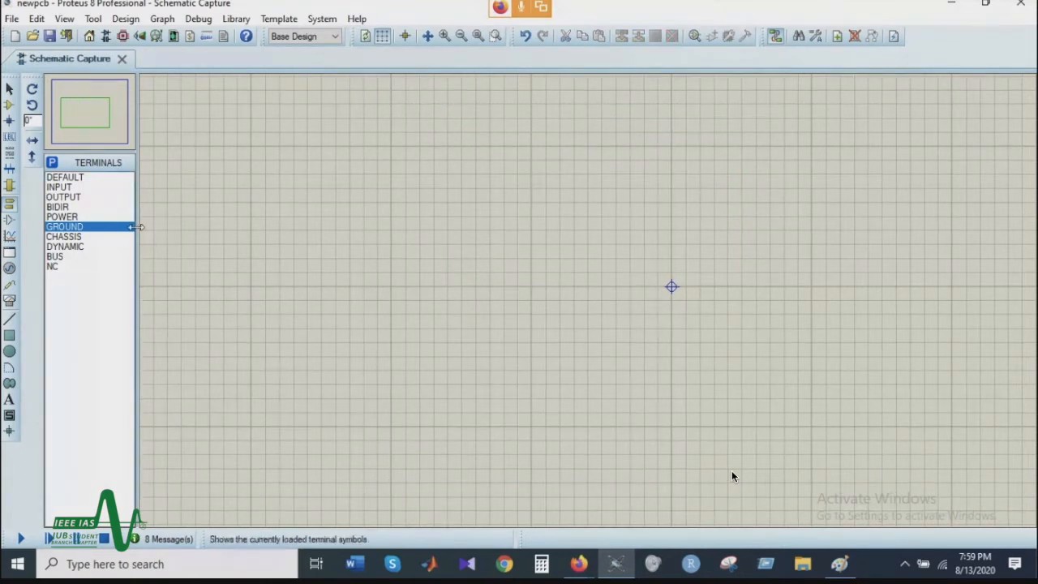
left_click(10, 104)
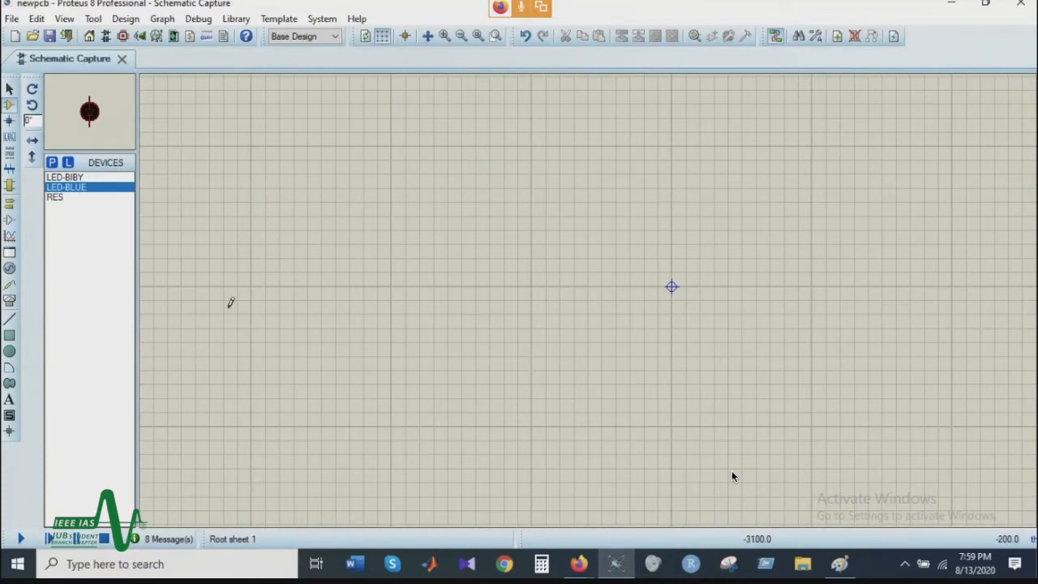
left_click(54, 164)
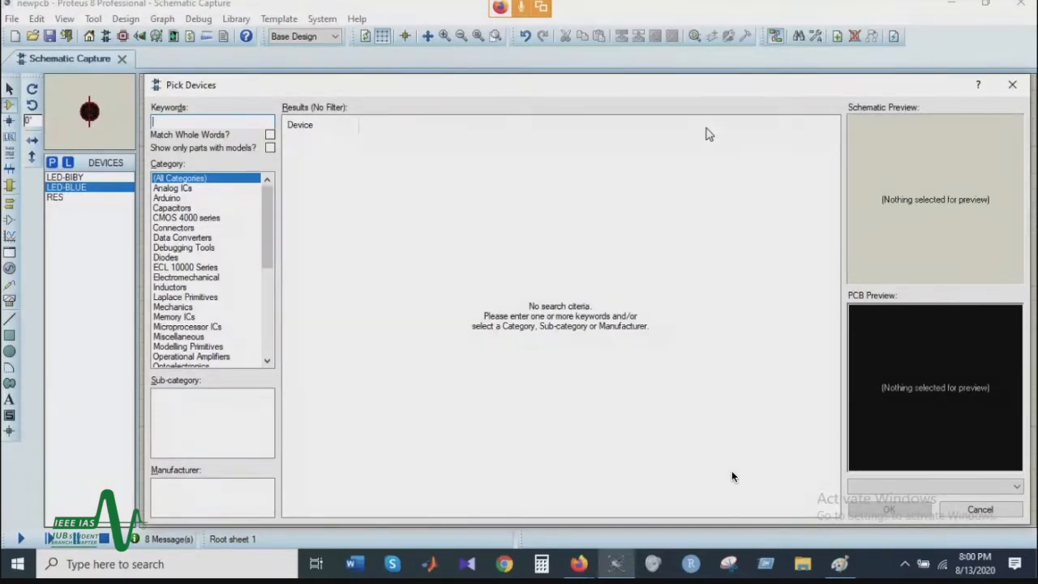
type("l")
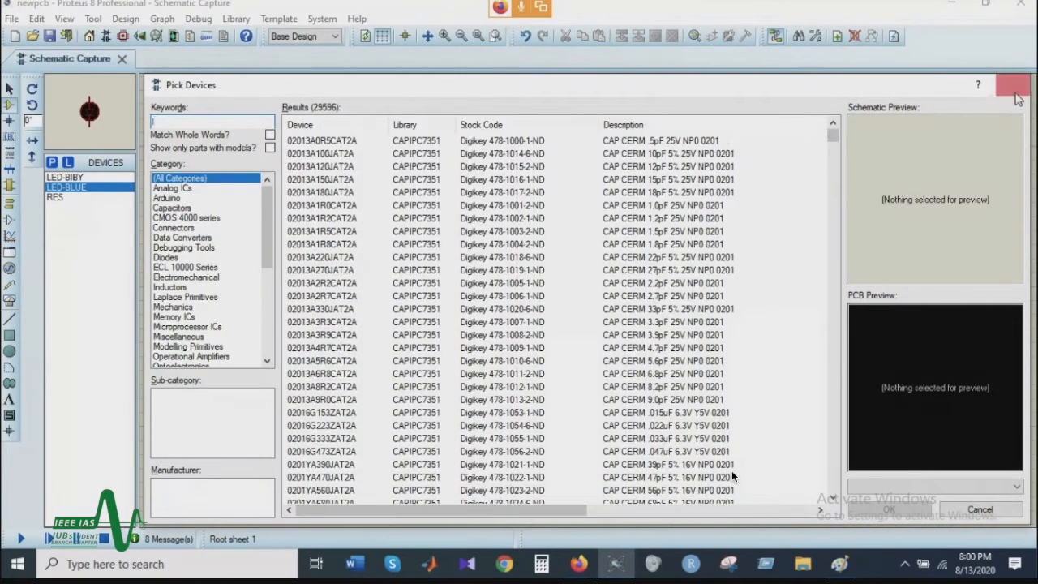
key("Escape")
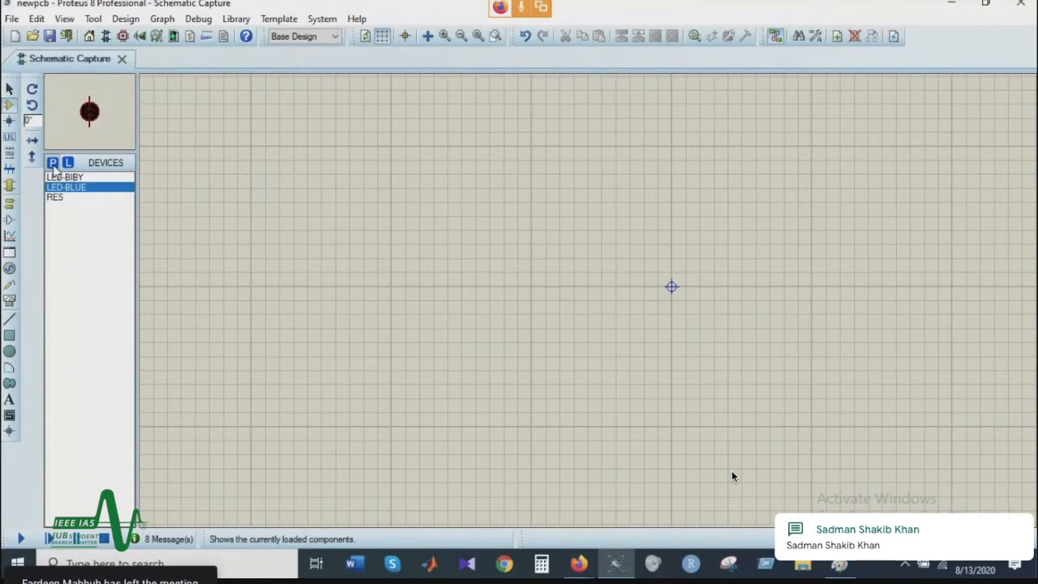
Step: Search the device library for "light" with whole-word matching and add TORCH_LDR to the device list
left_click(51, 162)
left_click(171, 135)
left_click(173, 121)
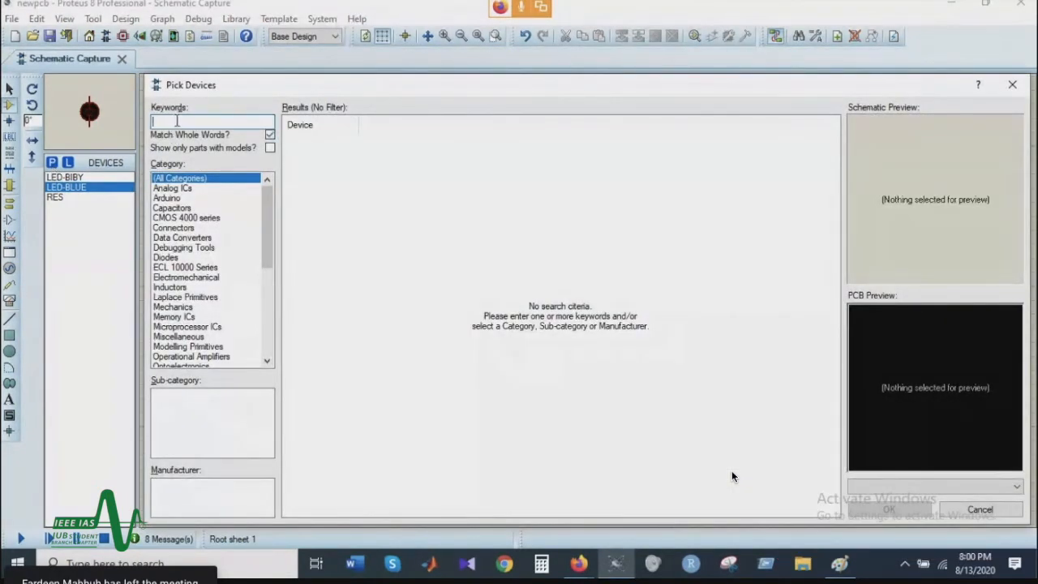
type("light")
left_click(409, 232)
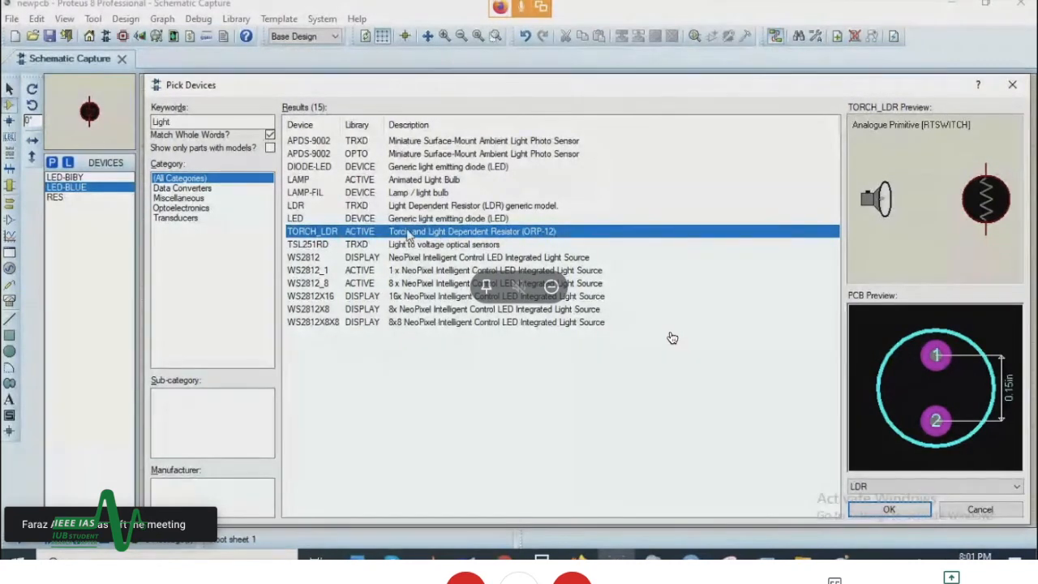
double_click(405, 233)
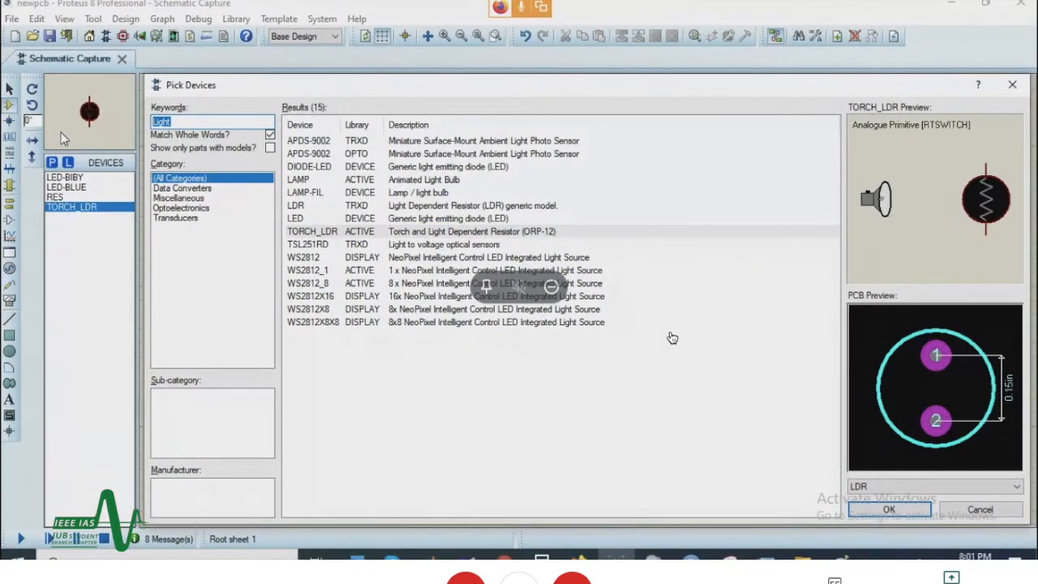
Step: Search the device library for 741, add the 741 operational amplifier to the device list and finish picking
type("741")
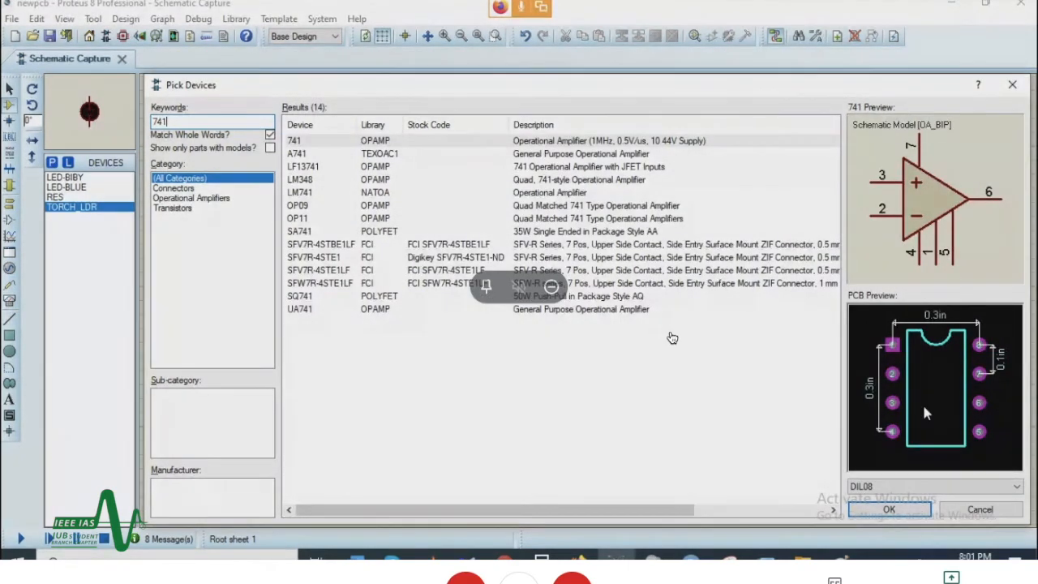
double_click(344, 144)
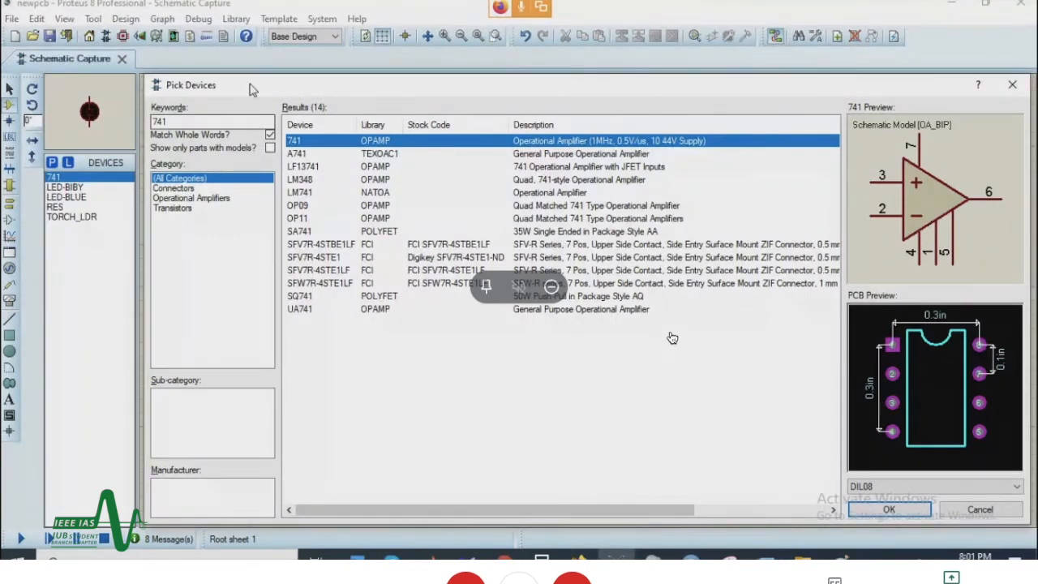
left_click_drag(177, 122, 146, 122)
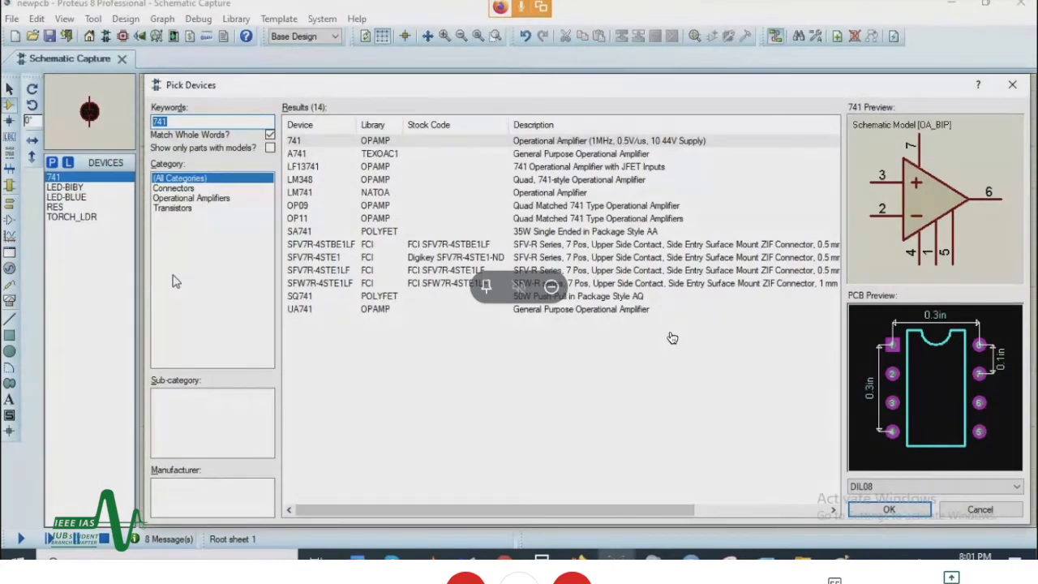
left_click(909, 507)
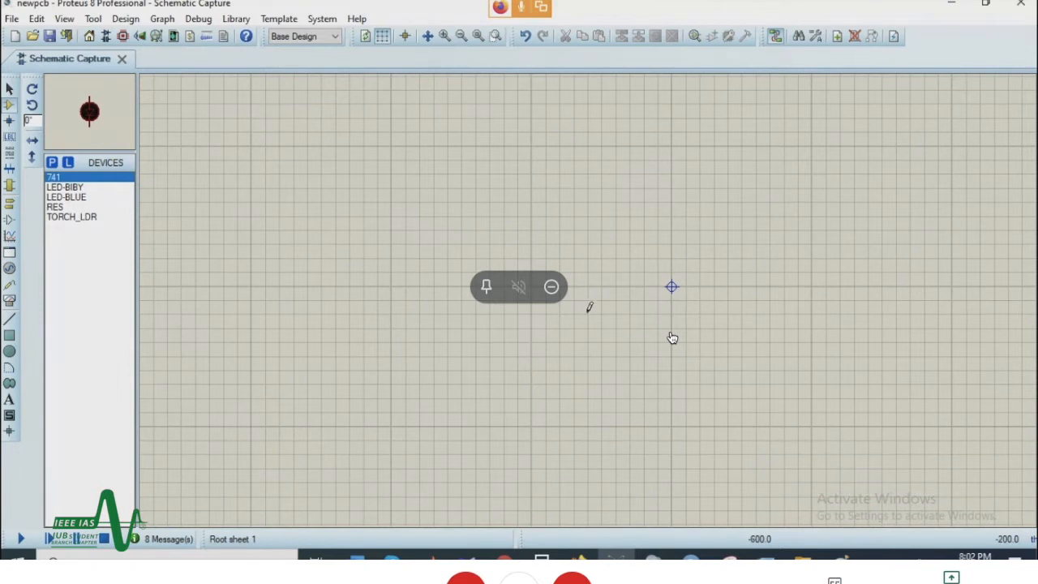
Step: Place one 741 operational amplifier to the upper left of the sheet's origin marker
left_click(514, 222)
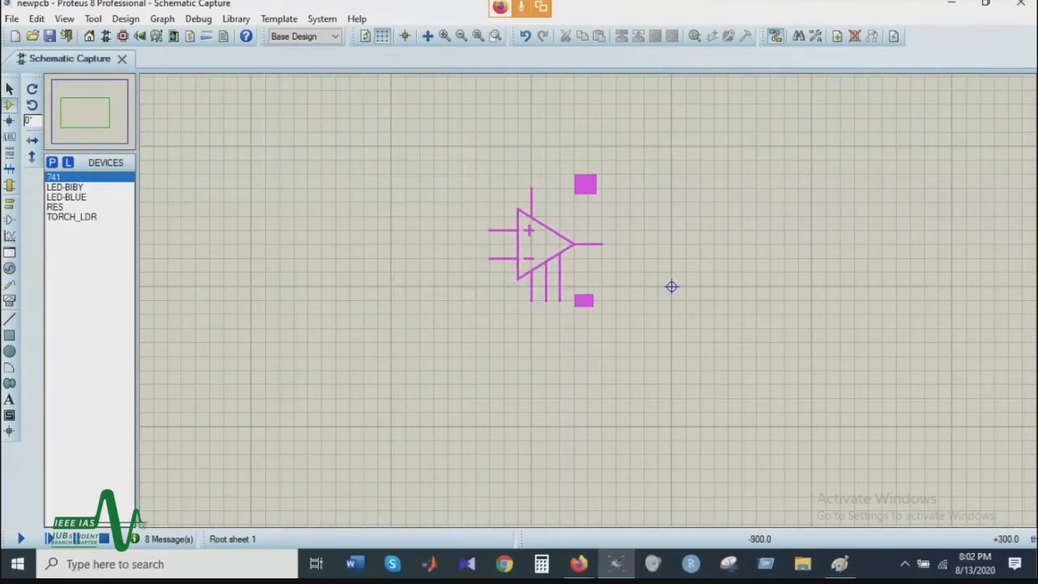
left_click(85, 177)
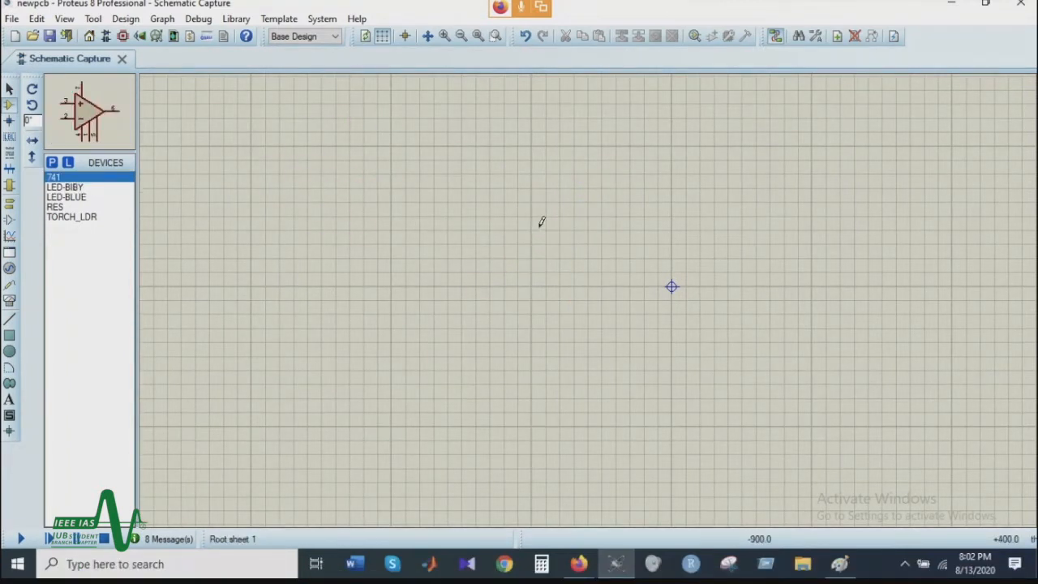
left_click(541, 221)
left_click(572, 257)
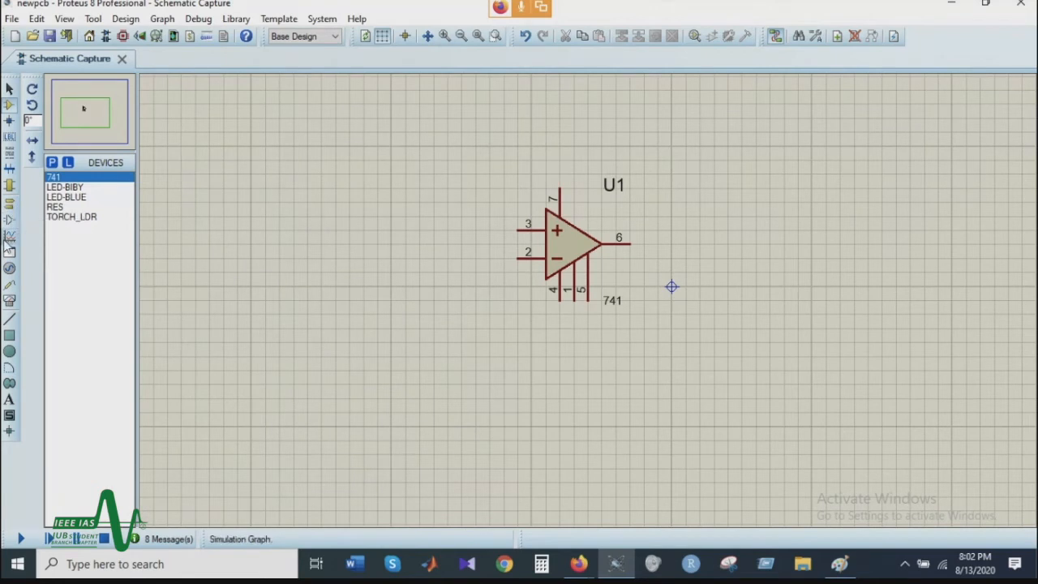
Step: Place a DC generator above and left of the op-amp and a GROUND terminal below and left of it
left_click(10, 270)
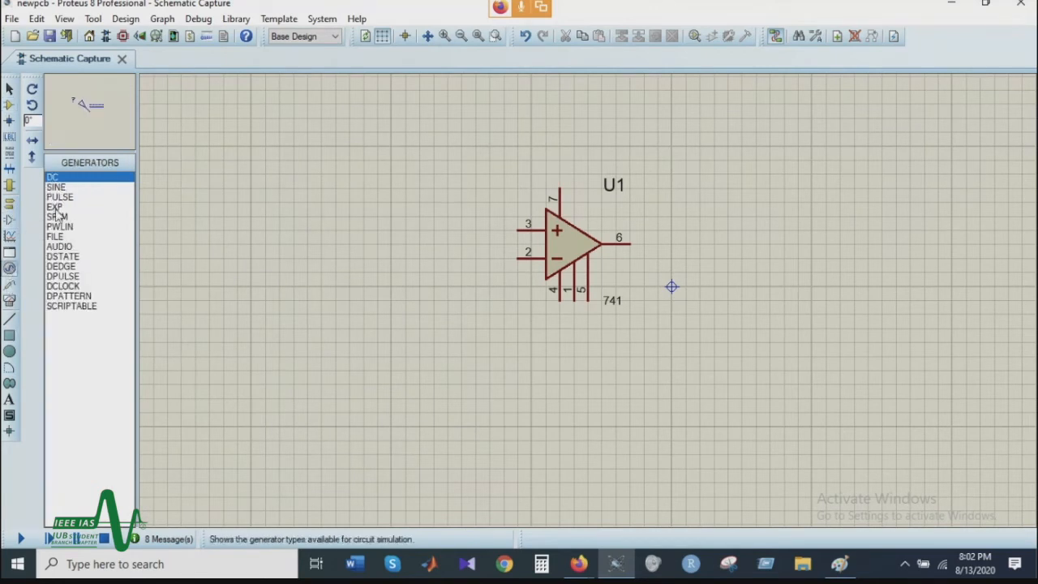
left_click(433, 112)
left_click(435, 120)
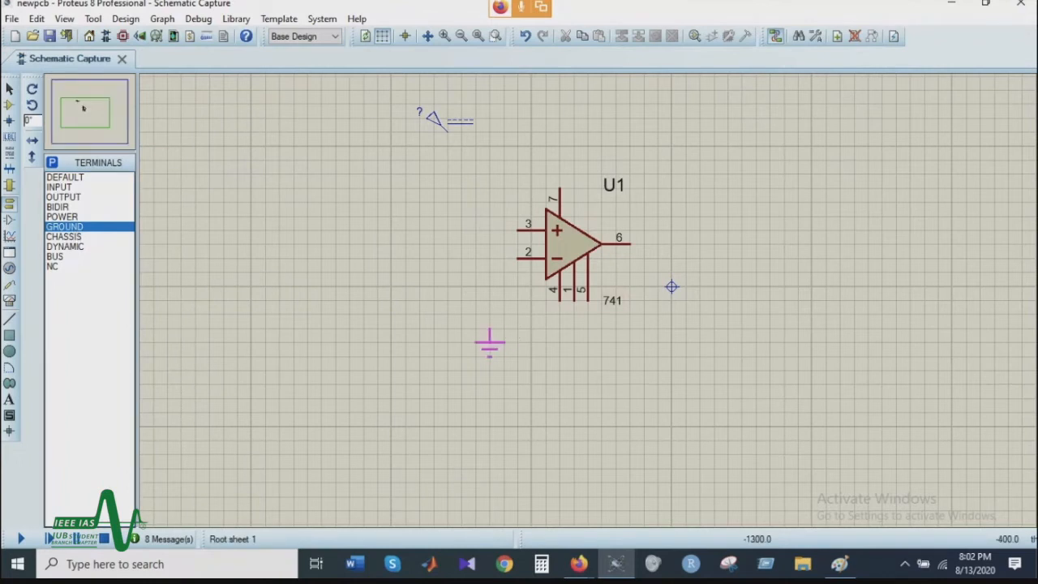
left_click(475, 357)
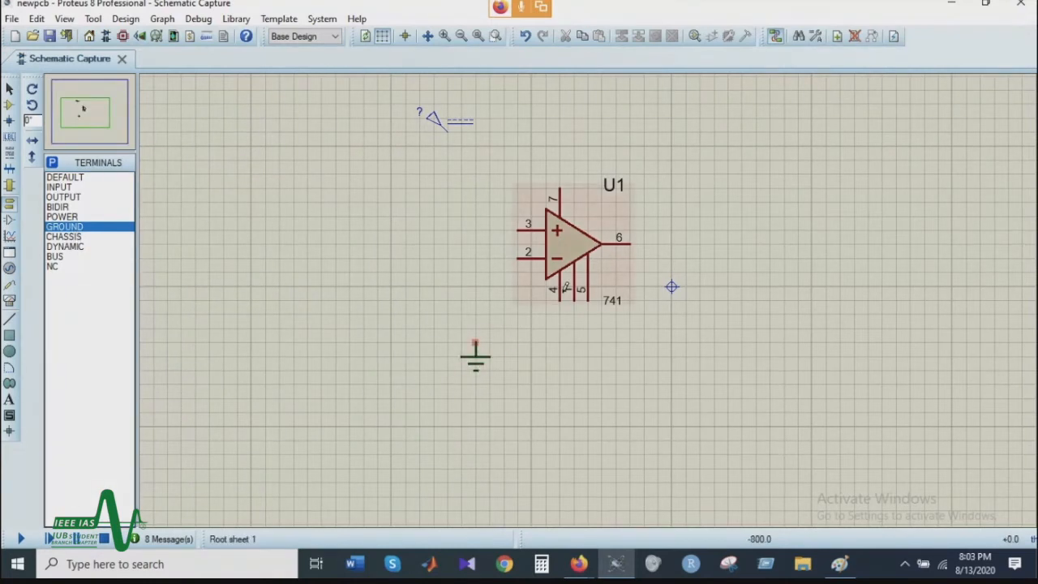
Step: Wire the op-amp's pin 4 to the ground terminal and its pin 7 to the DC generator
left_click(559, 300)
left_click(477, 342)
left_click(558, 187)
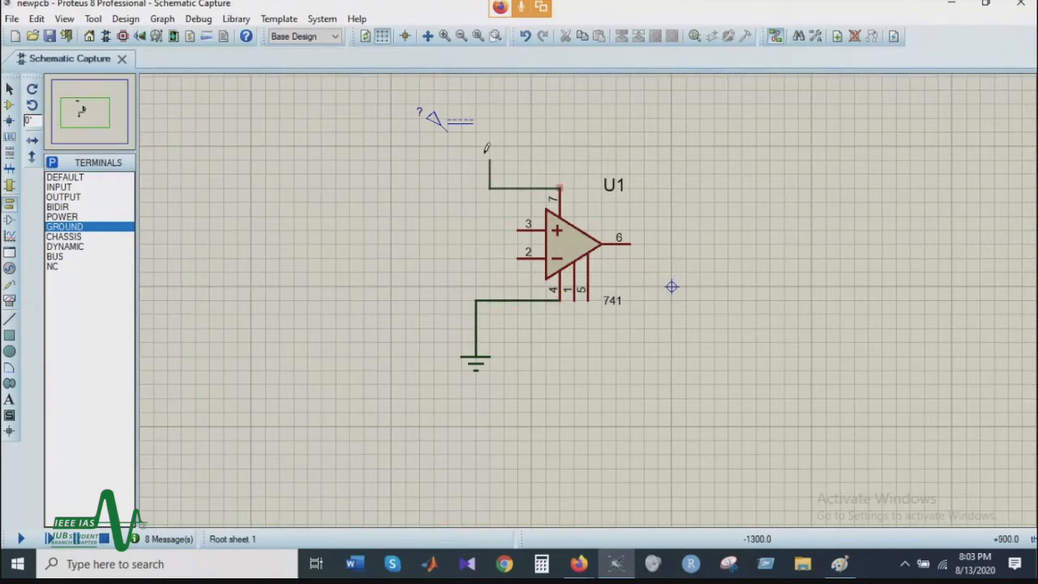
left_click(447, 128)
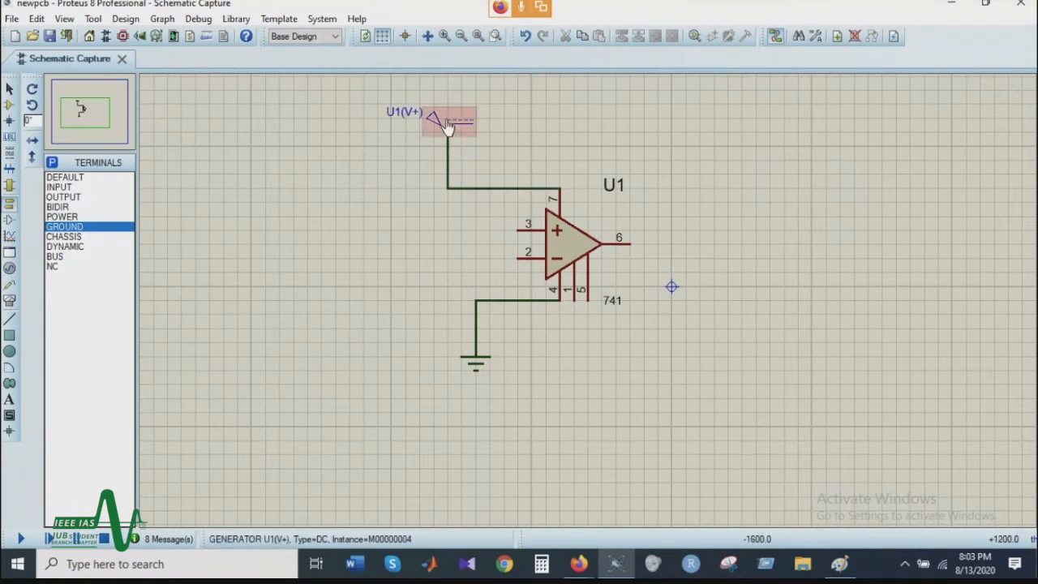
Step: Set the voltage of the DC generator on the op-amp's supply pin to 9 V
double_click(445, 122)
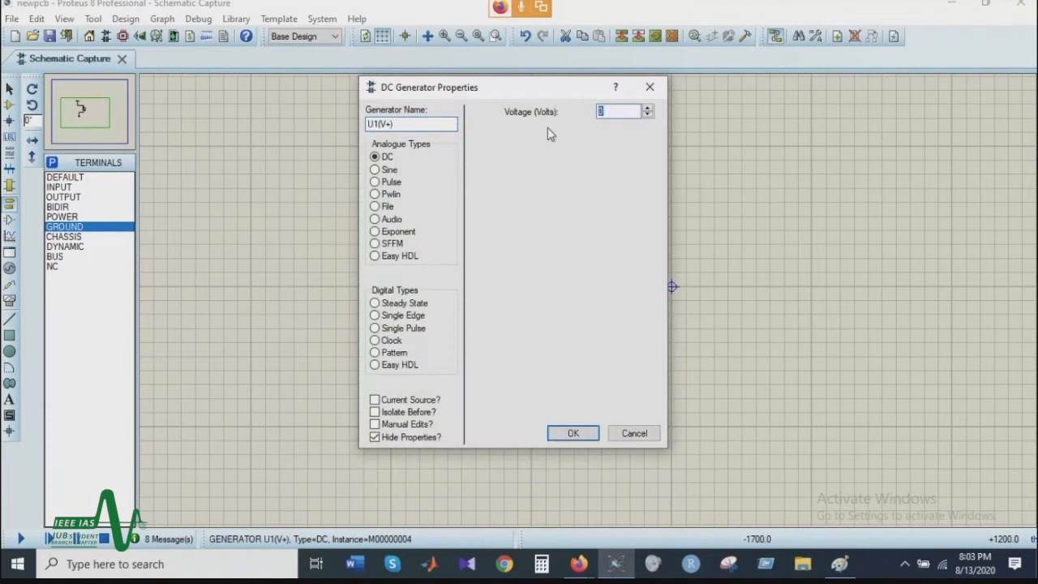
type("9")
key("Return")
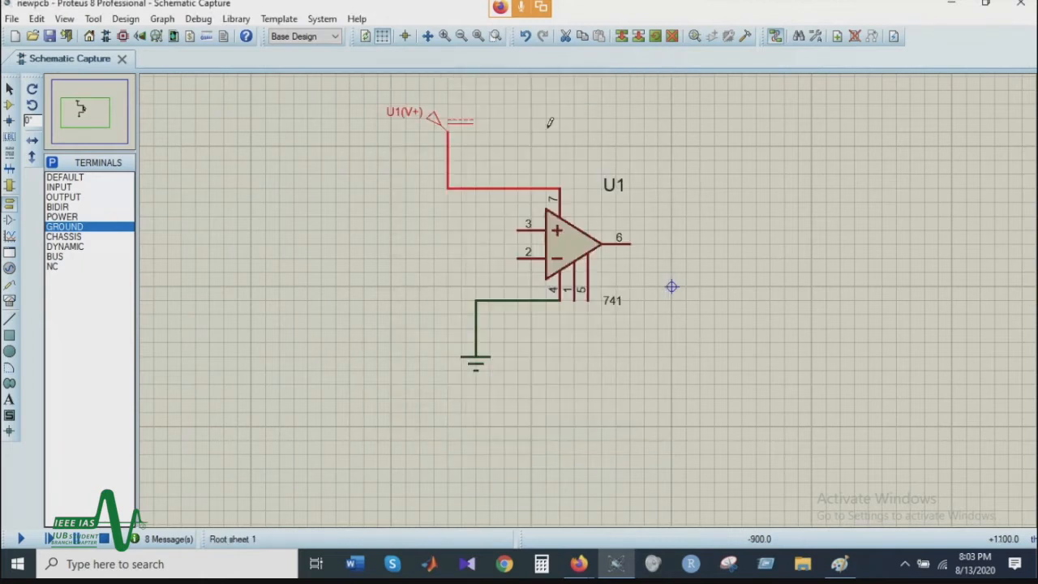
Step: Return to component placement and choose the RES resistor from the loaded devices
left_click(9, 113)
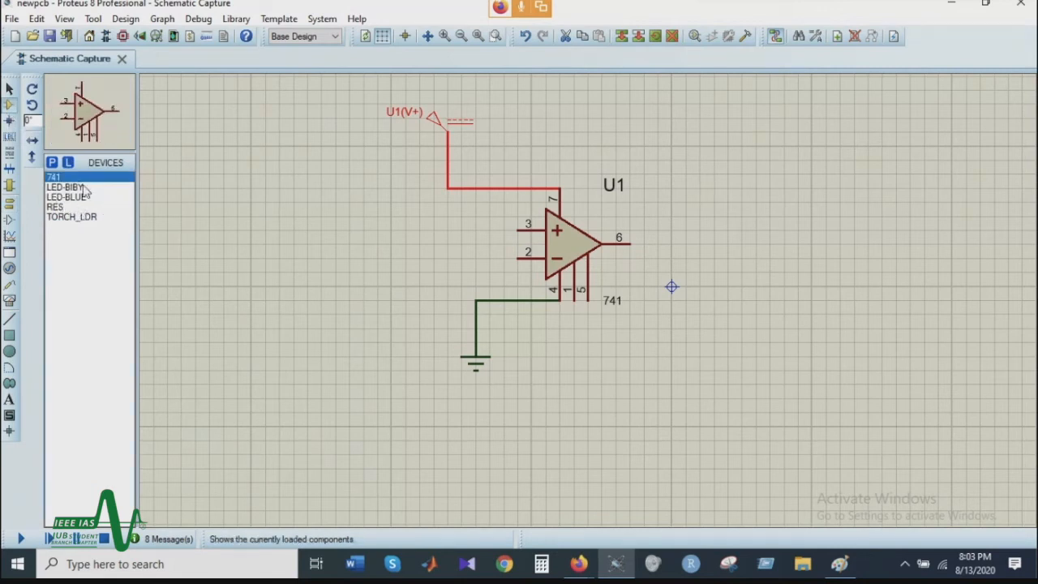
left_click(67, 208)
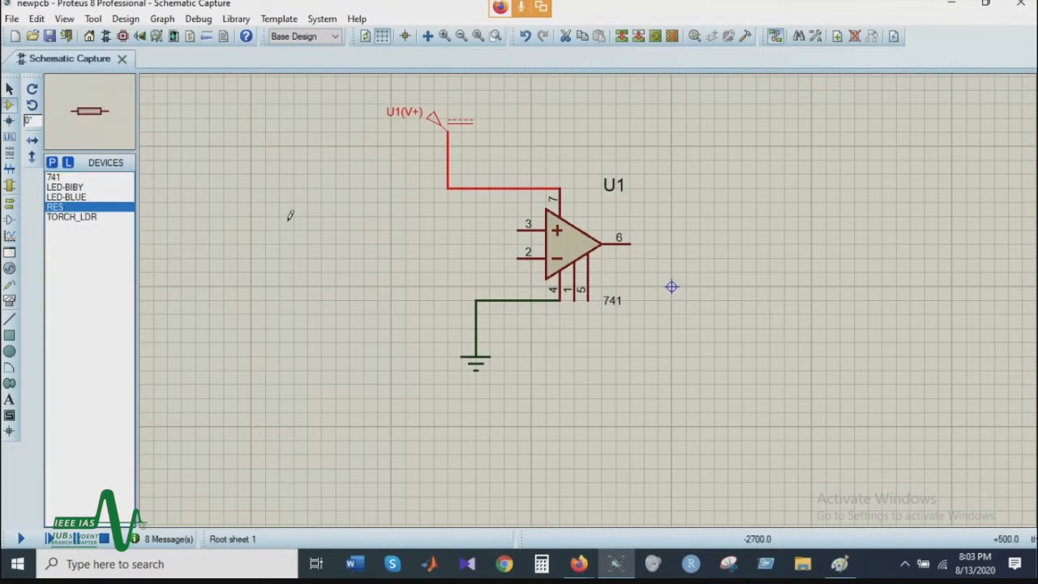
right_click(365, 265)
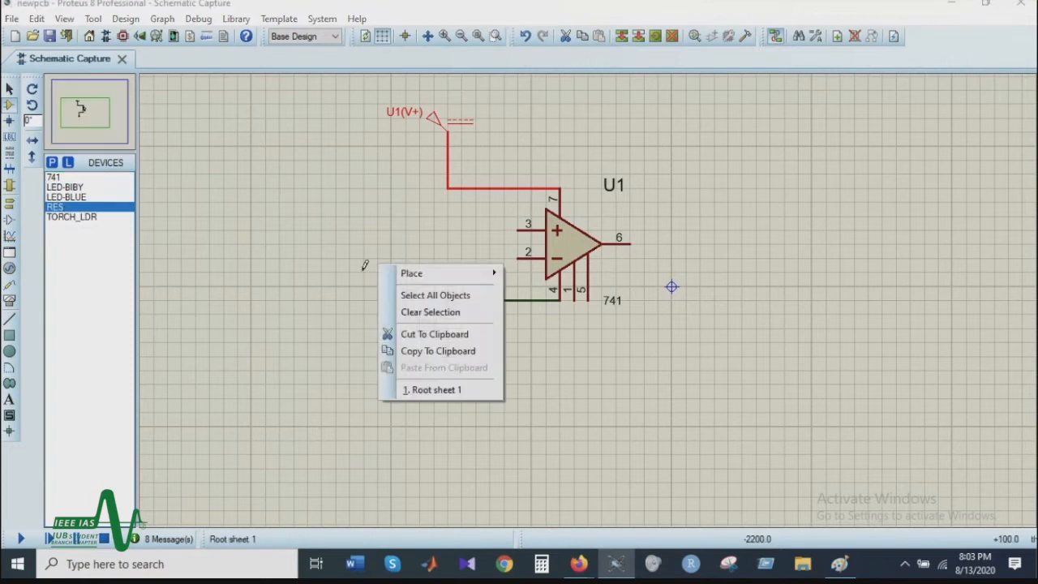
Step: Switch to Firefox, examine the LDR Op Amp Circuit image among the results for the light-detecting circuit, and return to Proteus
left_click(572, 567)
left_click(704, 312)
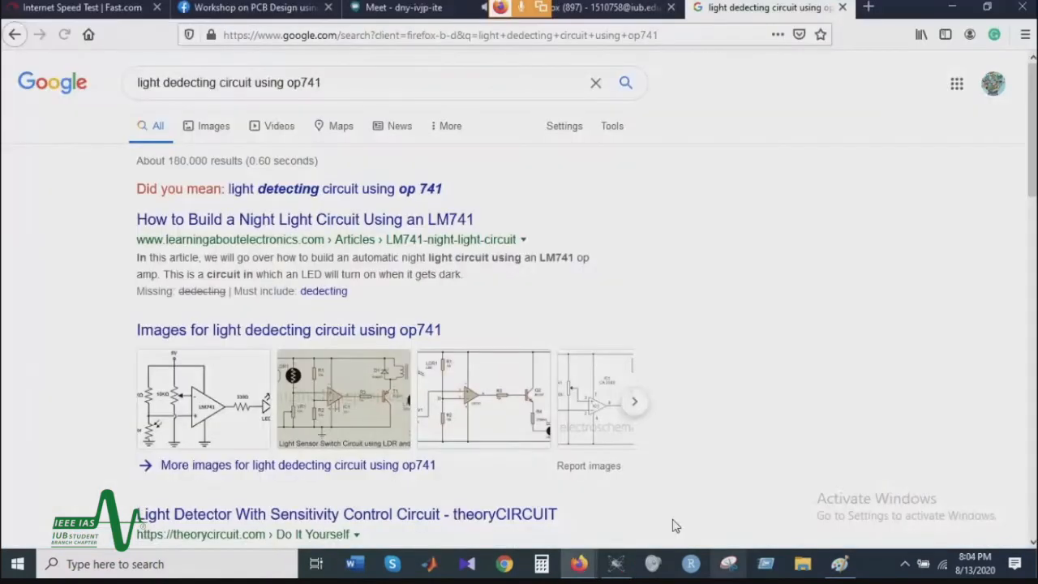
left_click(324, 416)
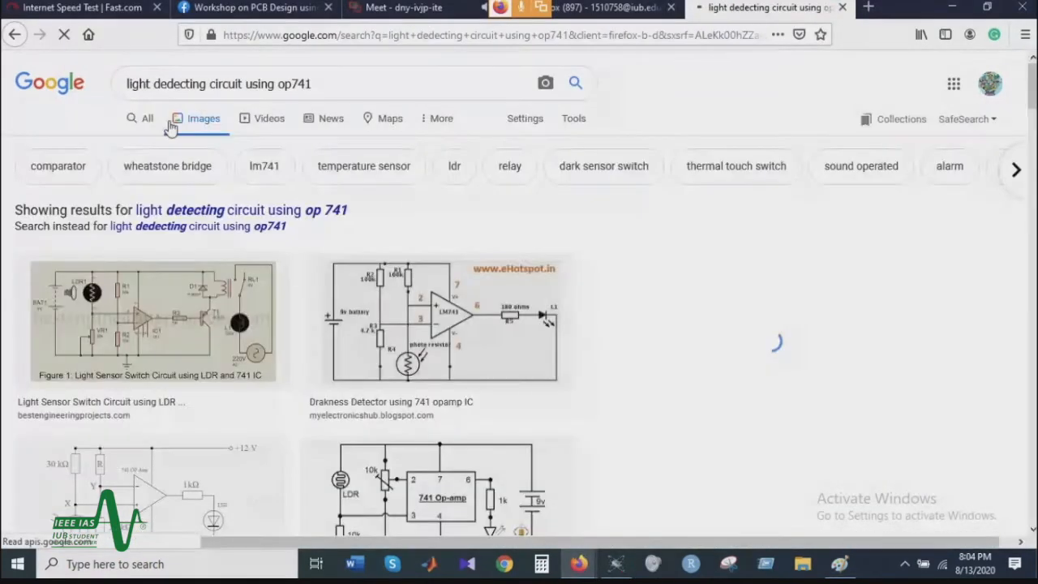
left_click(192, 323)
scroll(192, 324, "down", 3)
left_click(209, 313)
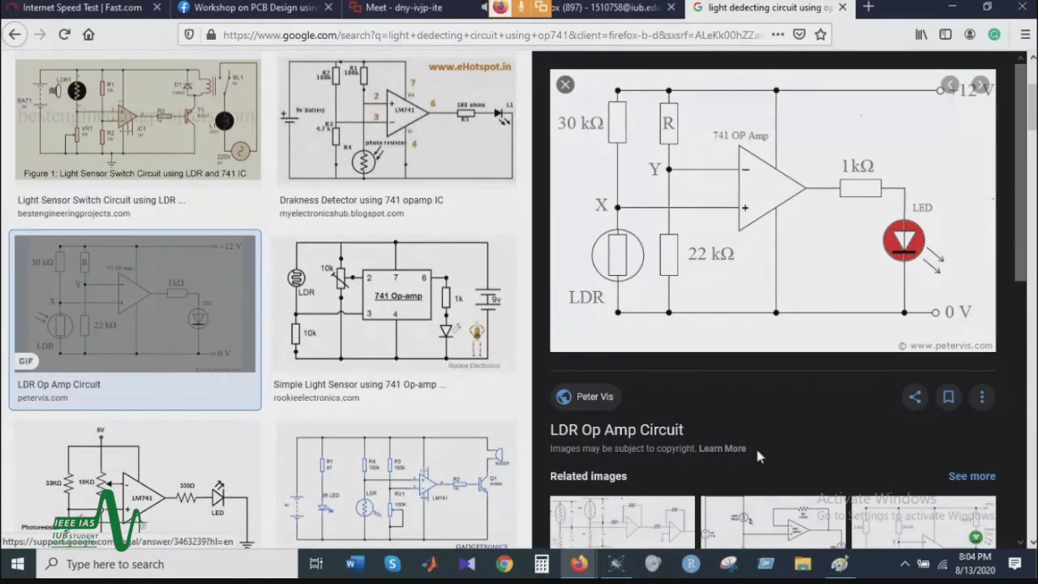
key("alt+Tab")
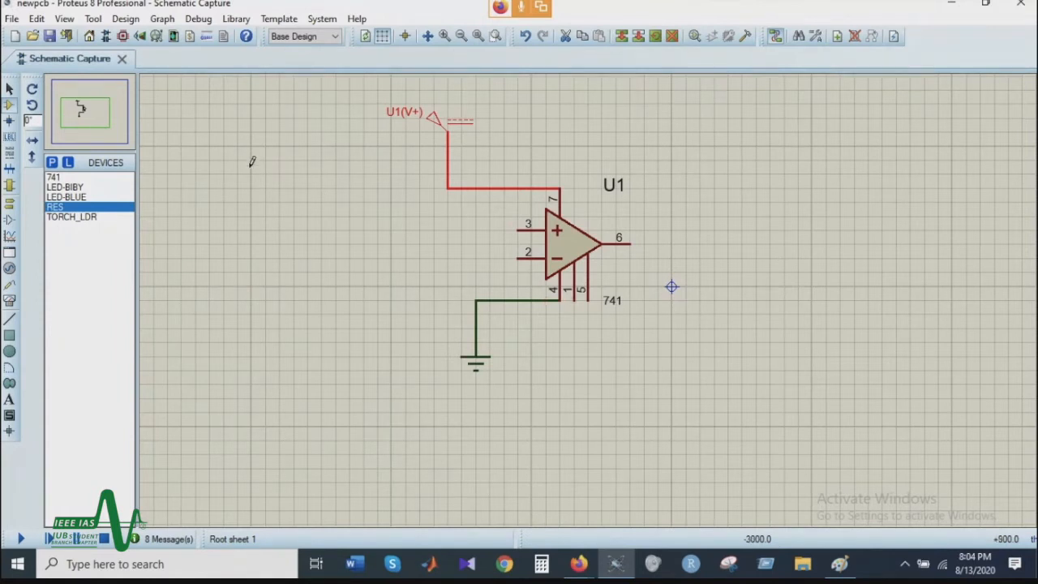
Step: Place four RES resistors: three stacked to the left of the op-amp and one to the right of its output pin 6
left_click(67, 217)
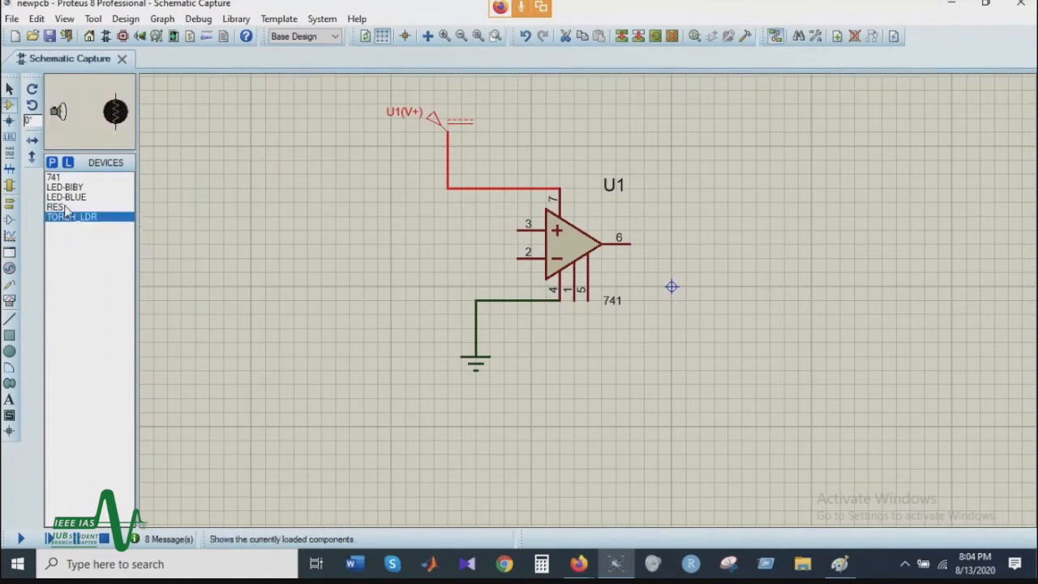
left_click(66, 208)
left_click(373, 215)
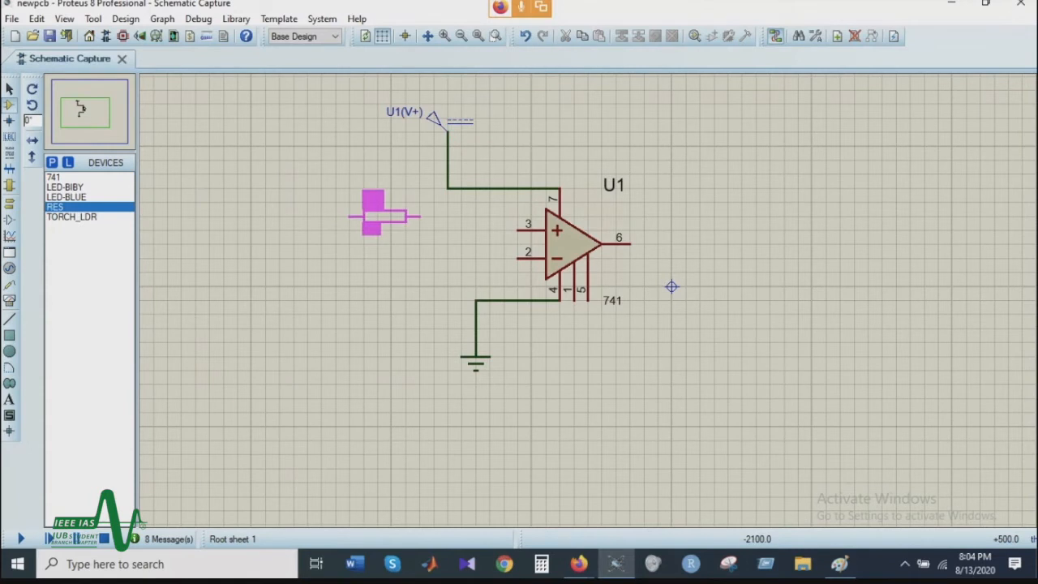
left_click(371, 216)
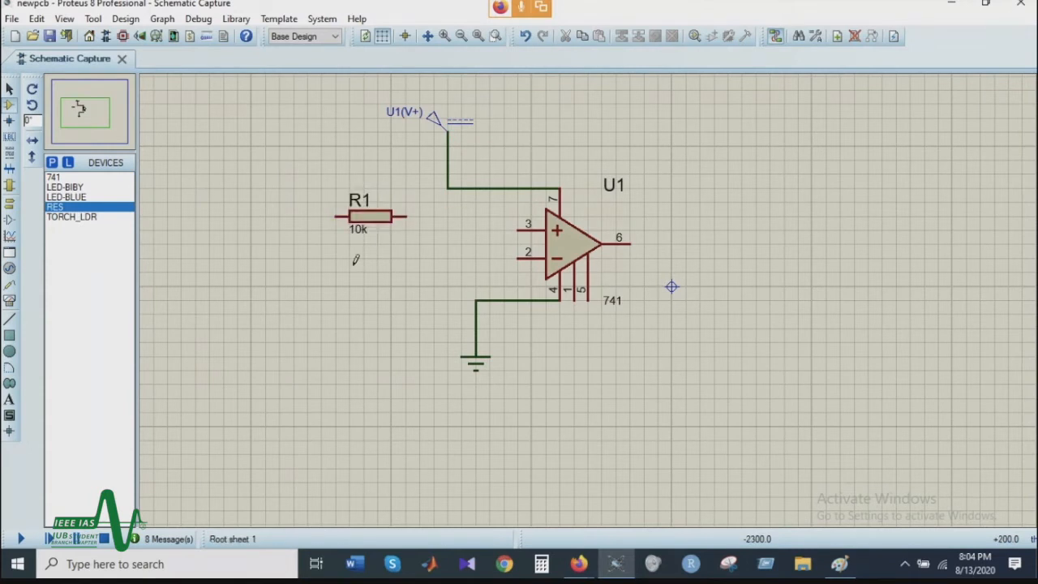
left_click(368, 270)
left_click(371, 272)
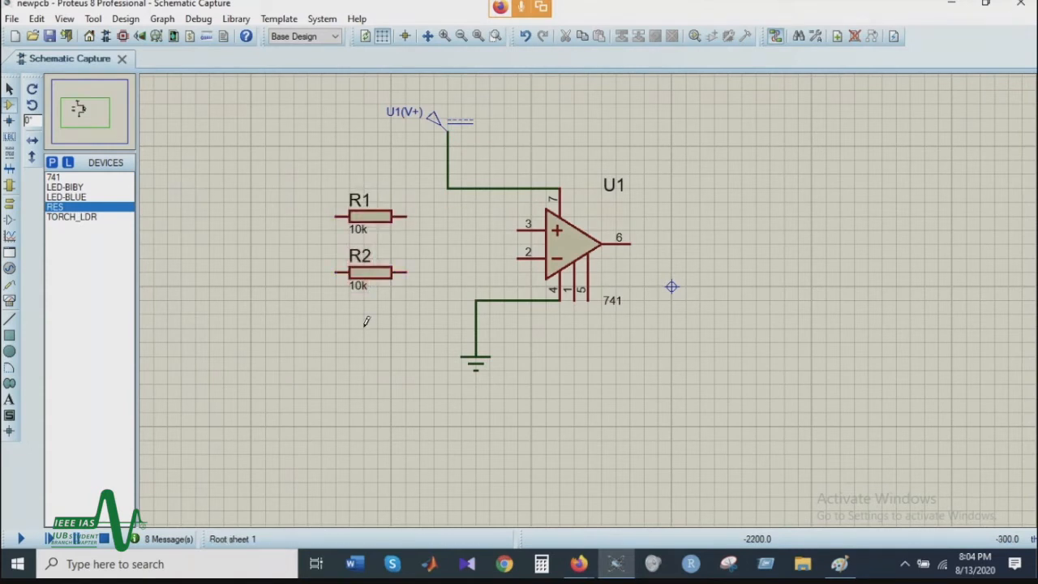
left_click(361, 327)
left_click(358, 328)
left_click(705, 244)
left_click(705, 244)
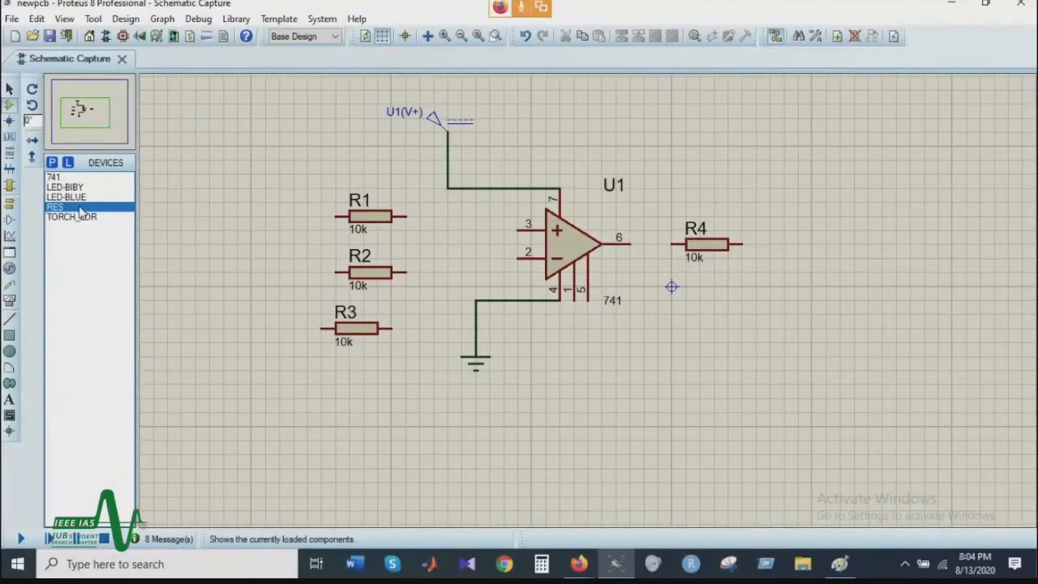
Step: Place one TORCH_LDR below the three stacked resistors
left_click(80, 215)
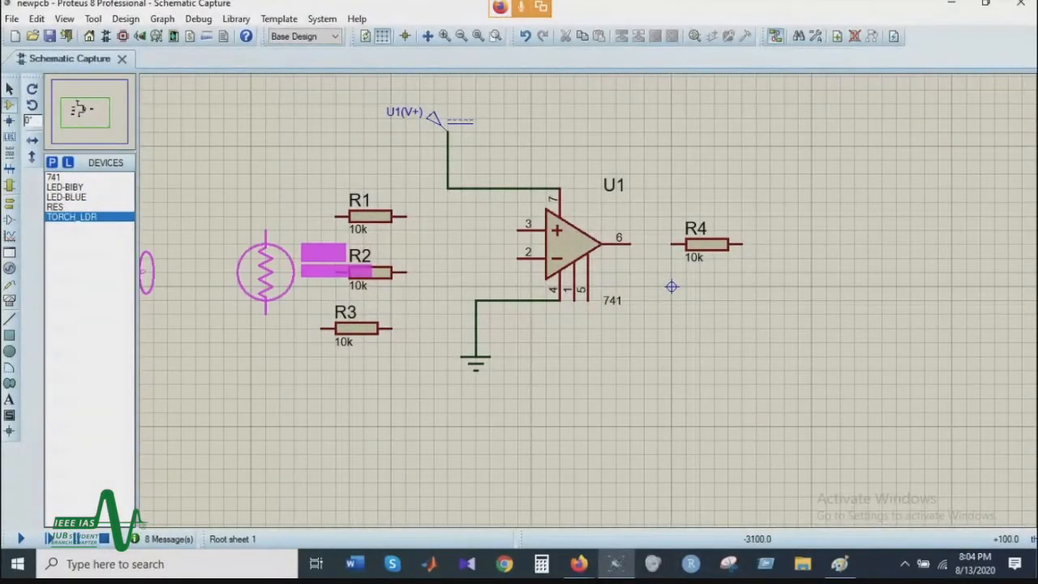
left_click(363, 388)
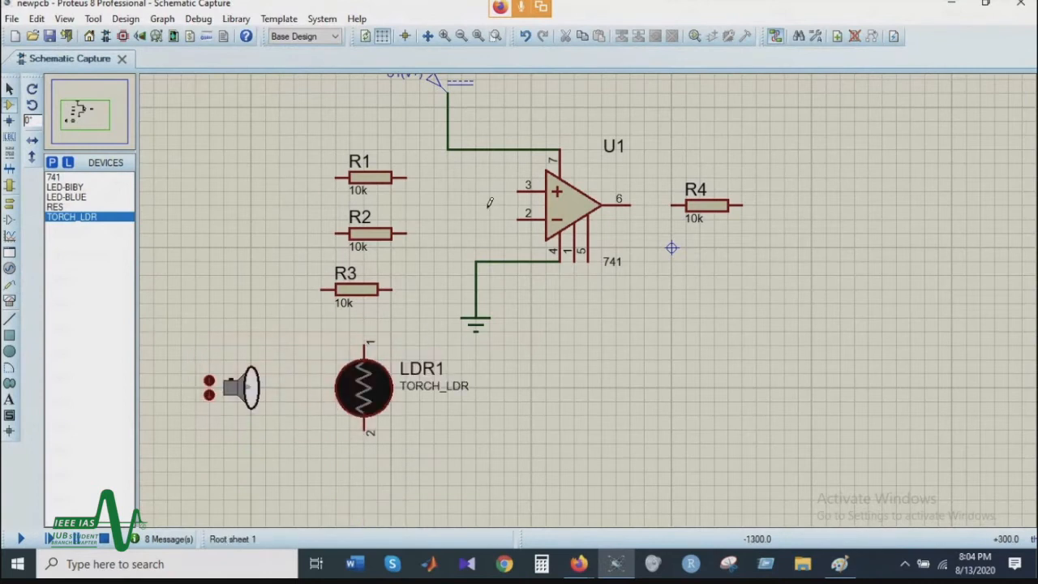
scroll(532, 202, "up", 1)
scroll(569, 313, "down", 1)
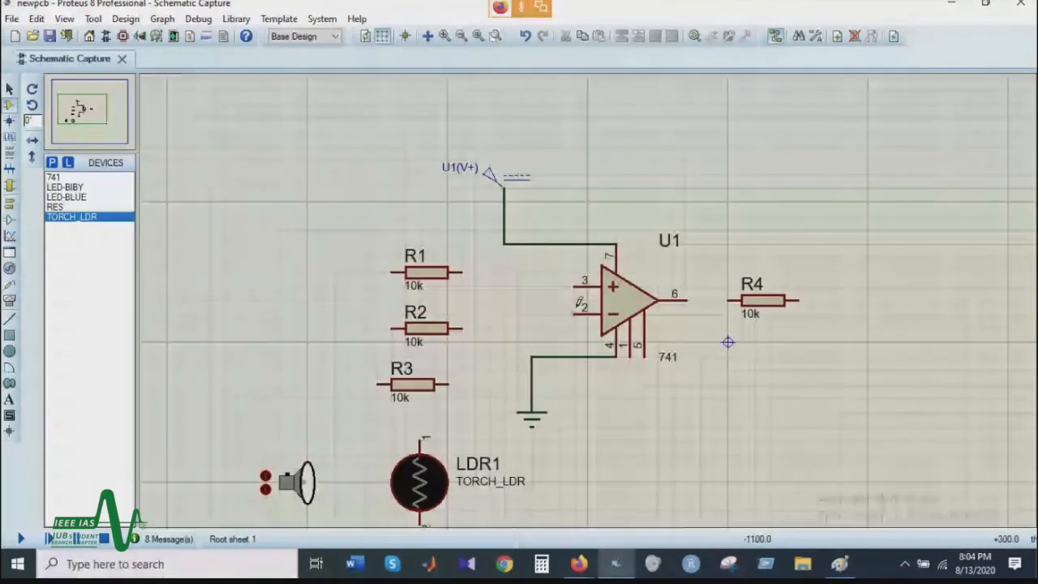
scroll(579, 302, "down", 1)
left_click(82, 100)
left_click(88, 107)
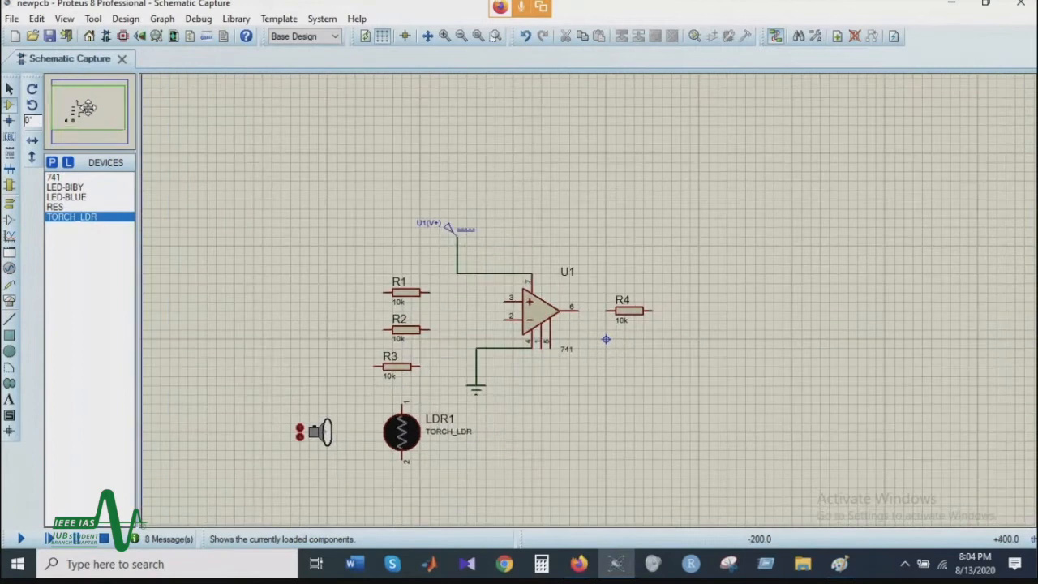
Step: Place one LED-BLUE to the right of and slightly below resistor R4
left_click(66, 197)
left_click(746, 358)
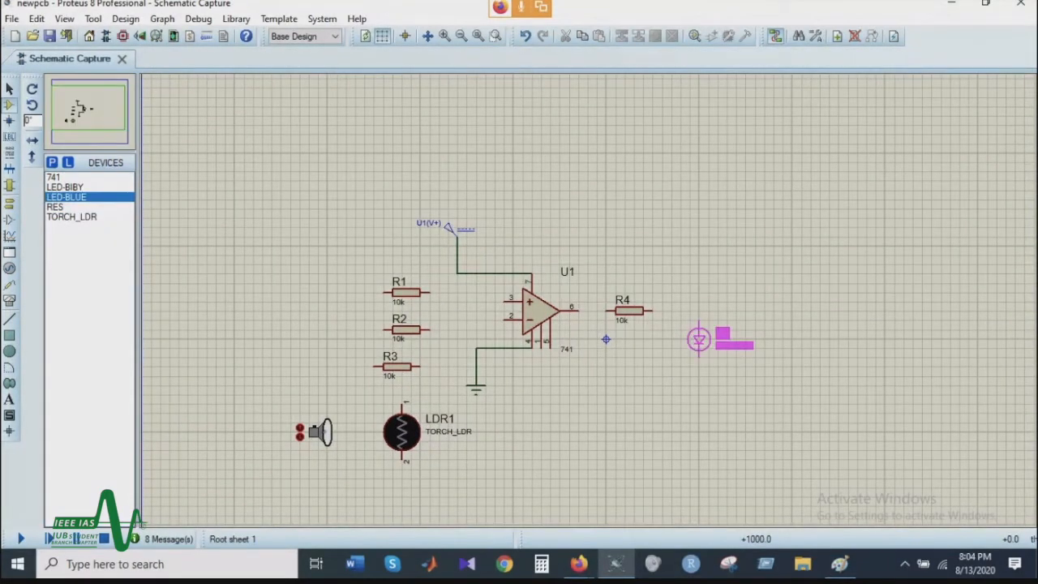
left_click(699, 349)
Step: Move the ground terminal well below the op-amp and shift its wire to run straight down from pin 4
right_click(478, 395)
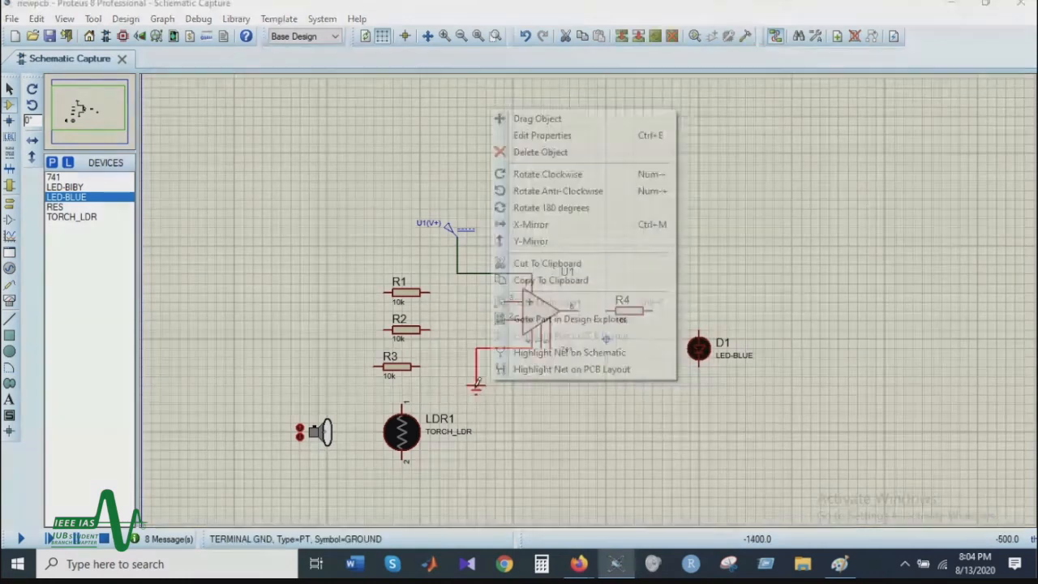
left_click(558, 120)
left_click(540, 450)
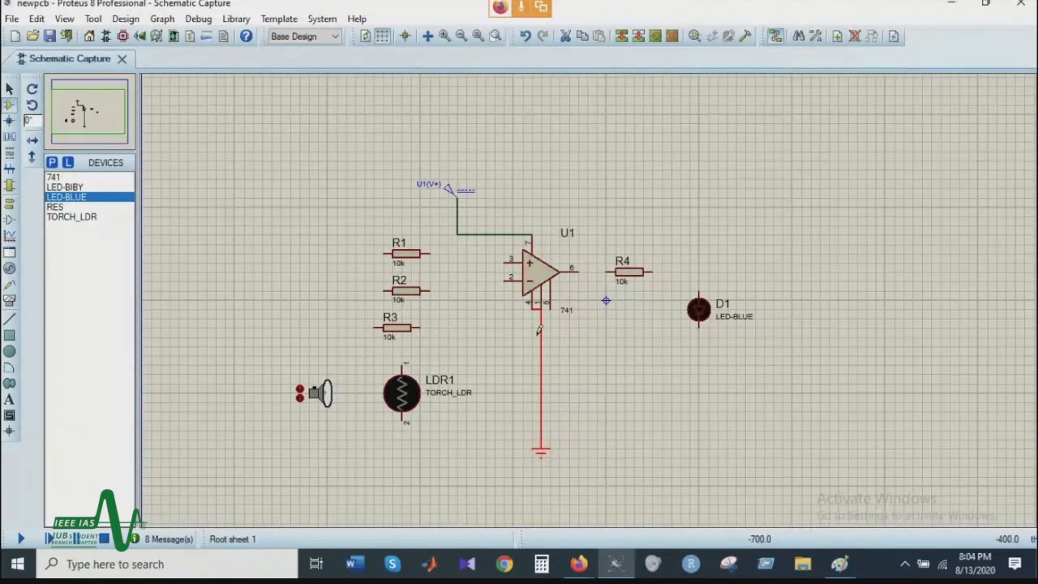
left_click_drag(537, 330, 528, 332)
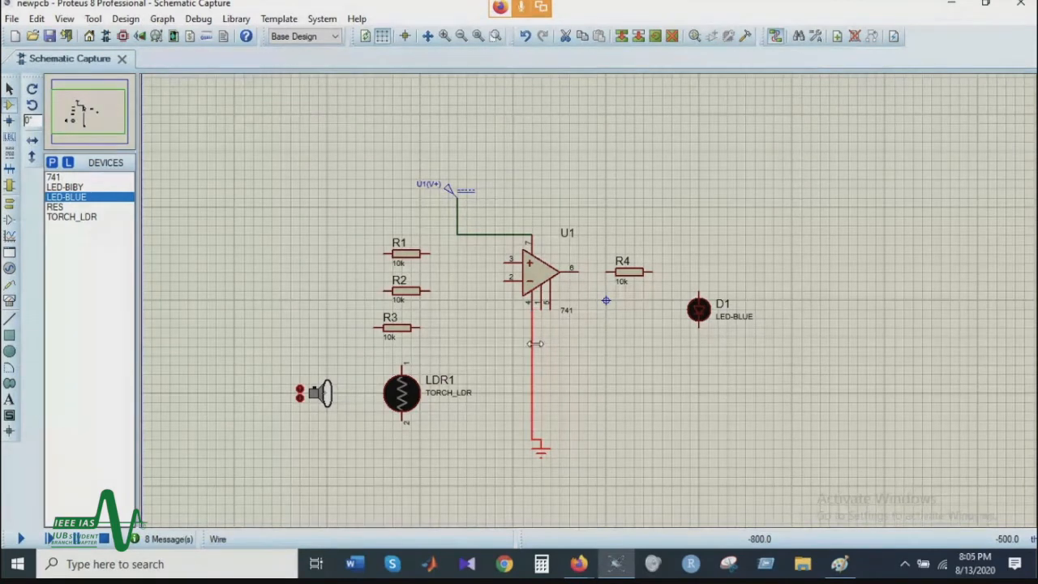
left_click(649, 380)
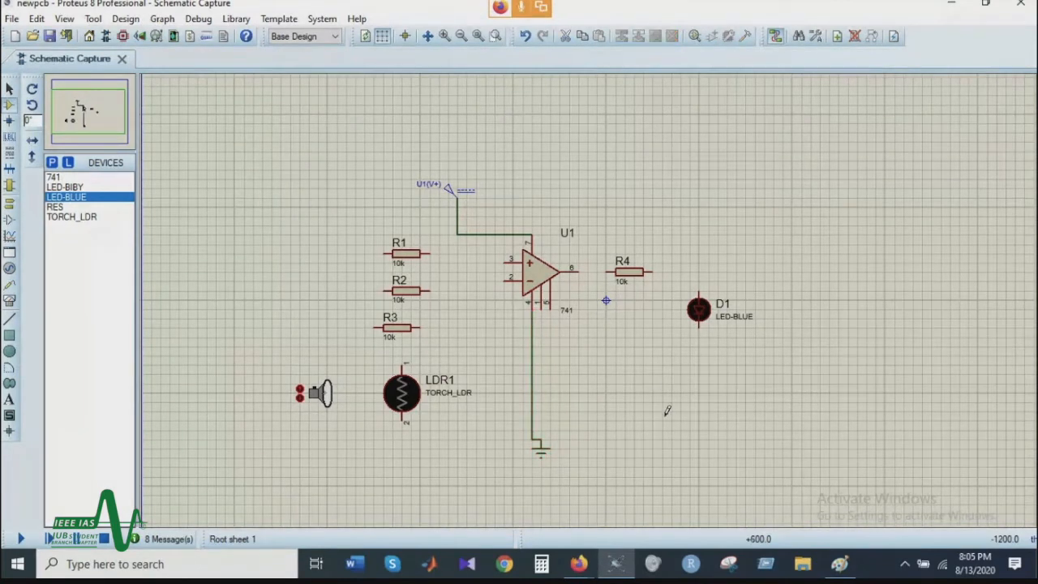
Step: Move resistor R1 up and to the left of the stack and rotate it clockwise to stand vertically
left_click(399, 253)
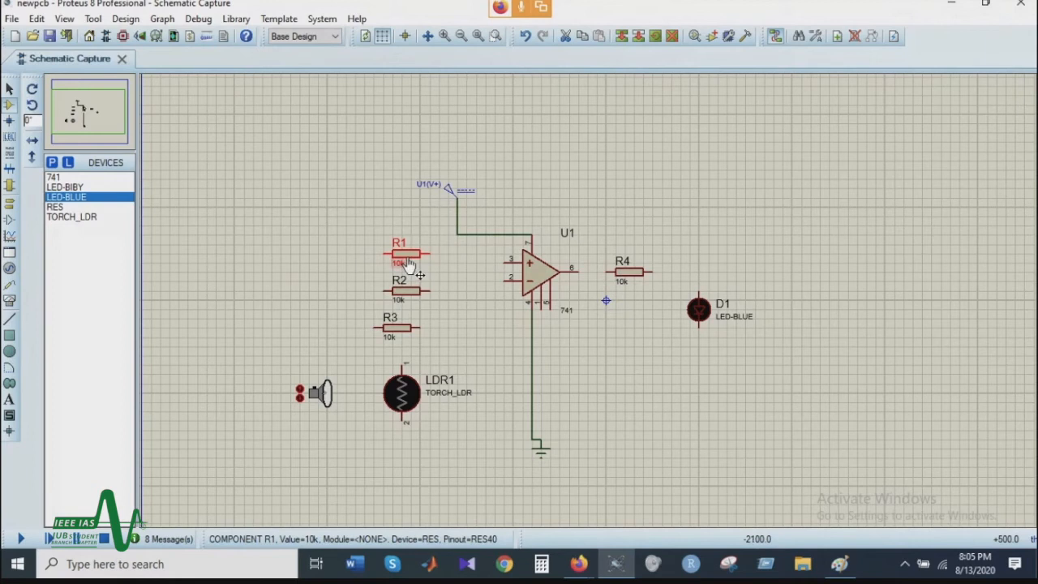
left_click_drag(354, 217, 355, 247)
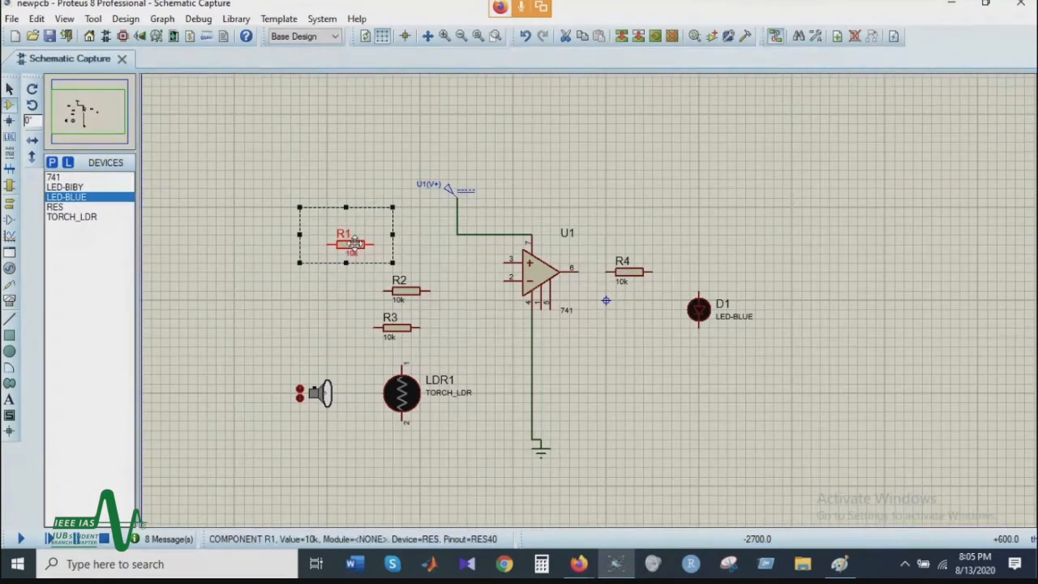
right_click(370, 237)
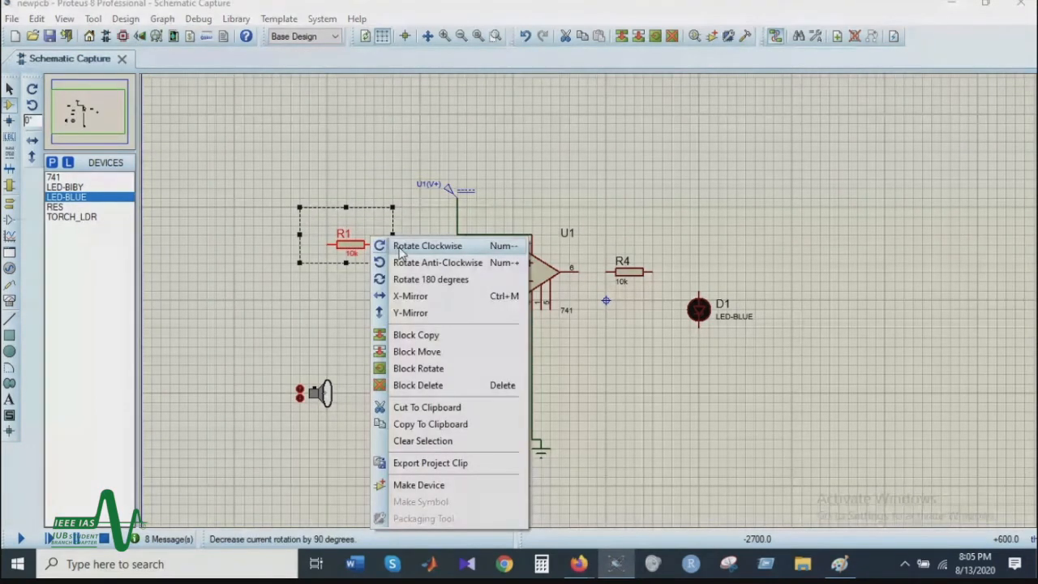
left_click(401, 250)
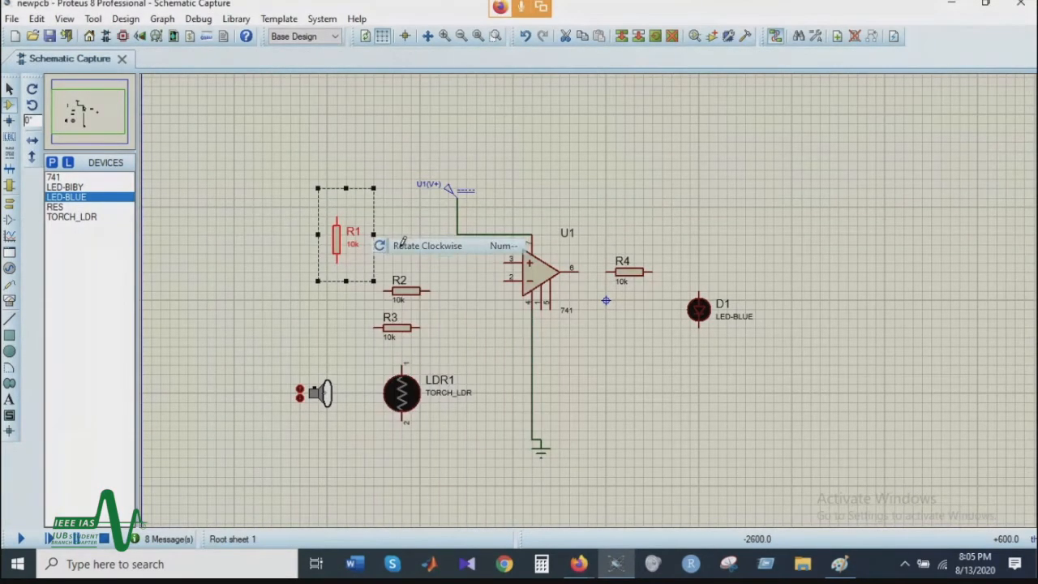
Step: Rotate resistor R2 clockwise and move it directly beneath R1
right_click(410, 288)
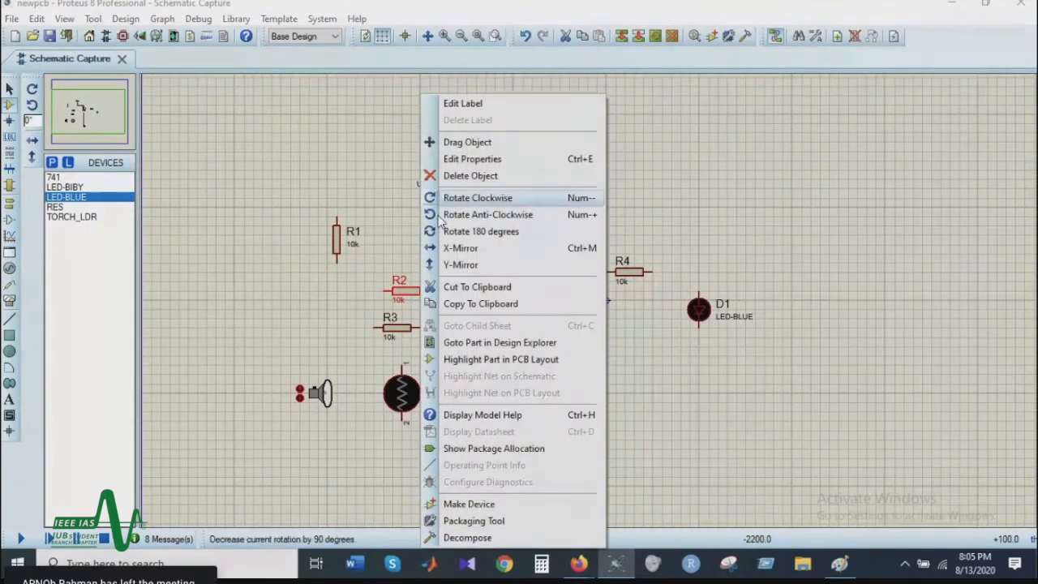
left_click(496, 197)
left_click_drag(399, 308, 334, 312)
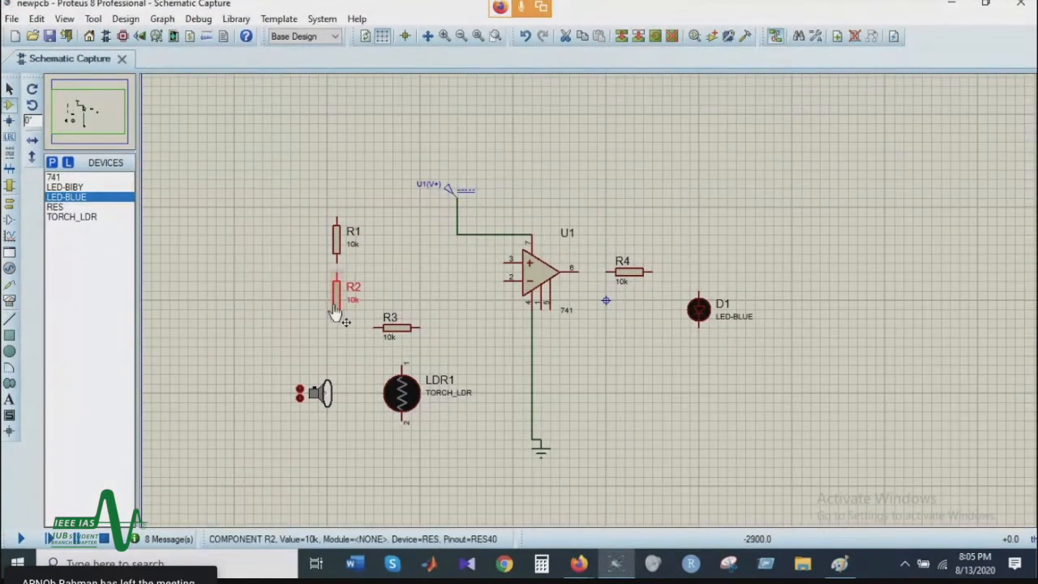
Step: Rotate resistor R3 clockwise and move it to the right of R1, level with it
right_click(401, 326)
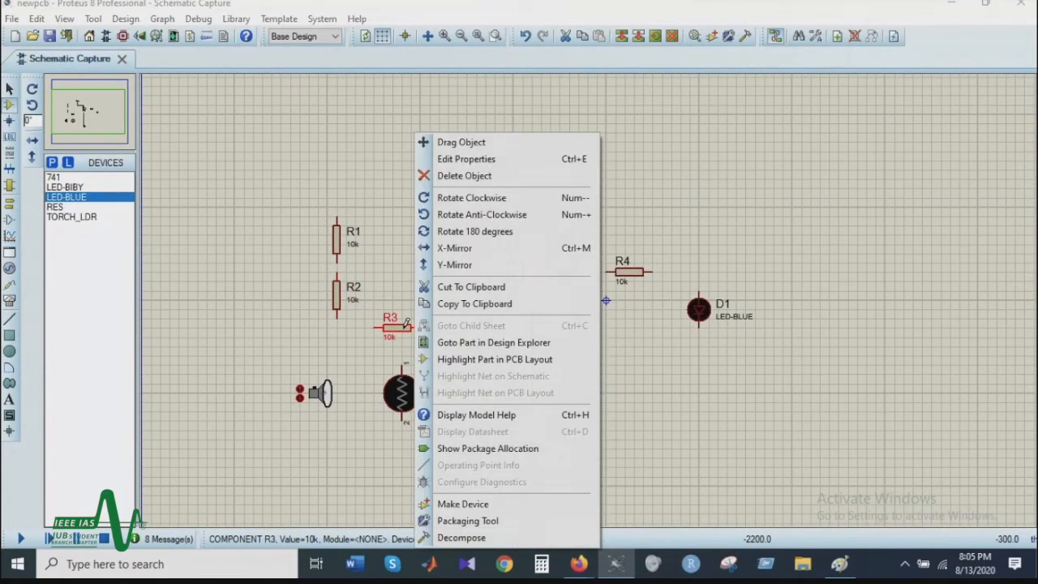
left_click(496, 197)
left_click_drag(416, 321, 425, 235)
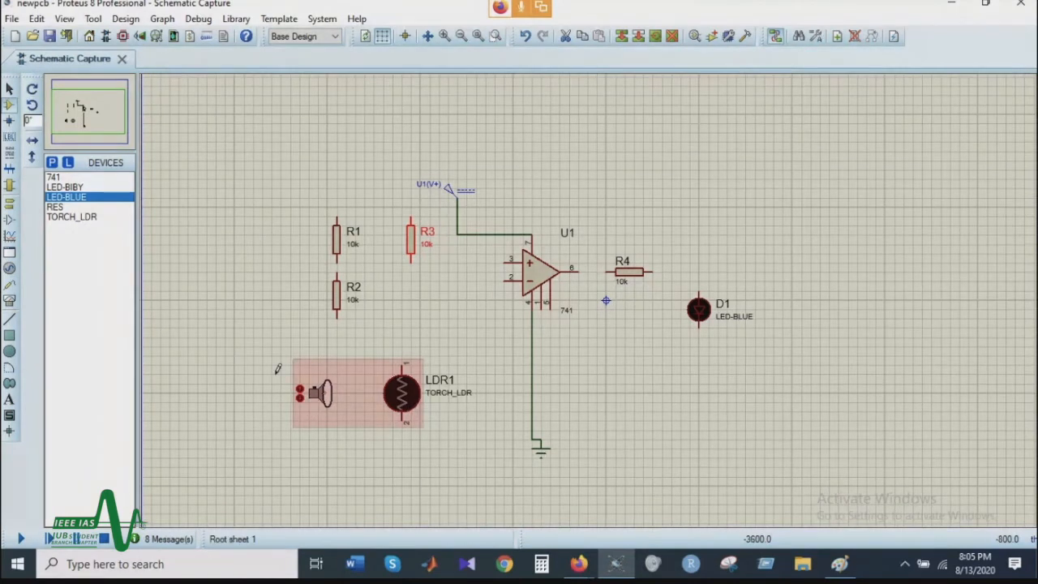
Step: Move the TORCH_LDR up and to the left, beside resistor R2
right_click(415, 398)
left_click(463, 86)
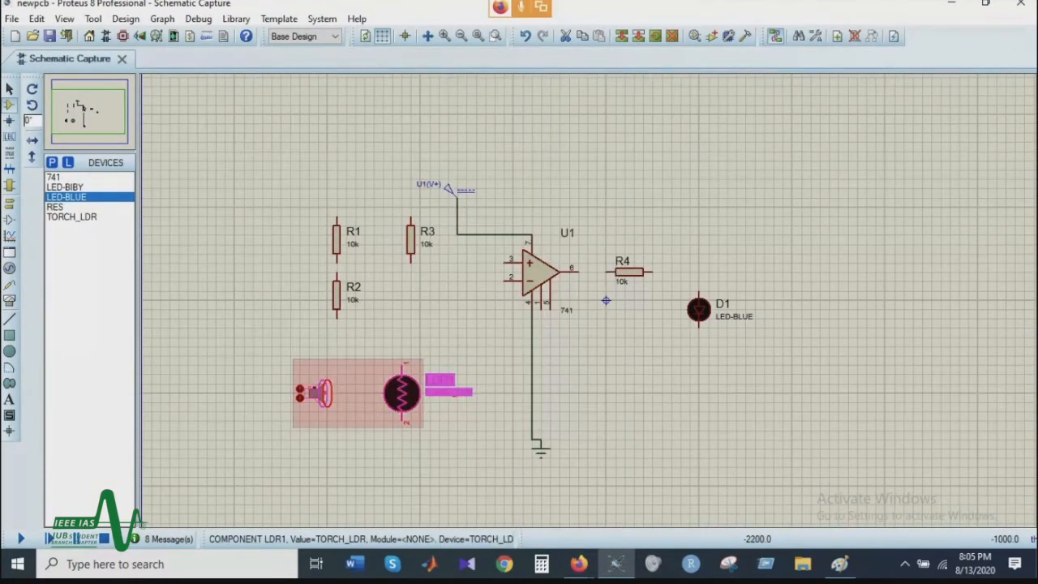
left_click(294, 305)
right_click(350, 299)
left_click(347, 354)
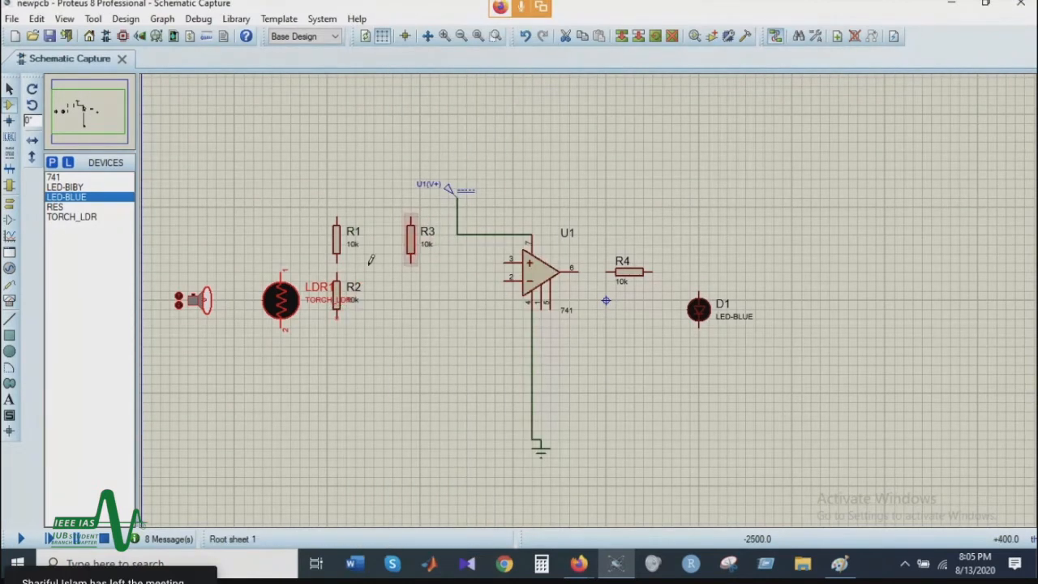
Step: Move resistor R1 directly beneath resistor R3
left_click(405, 247)
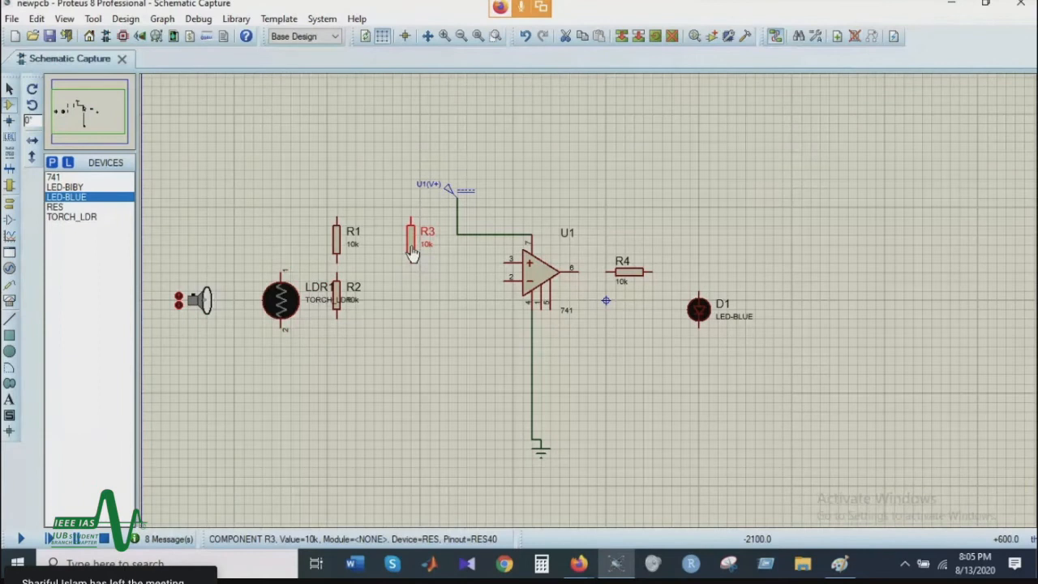
mouse_move(410, 244)
left_mouse_down()
mouse_move(394, 364)
mouse_move(356, 374)
mouse_move(410, 217)
mouse_move(411, 245)
left_mouse_up()
right_click(337, 243)
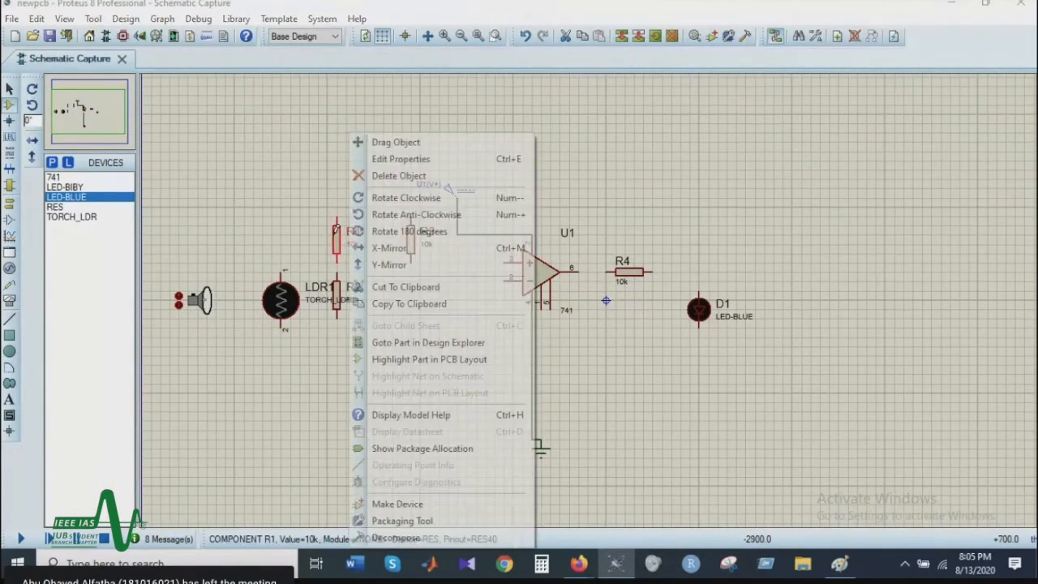
left_click_drag(337, 240, 384, 303)
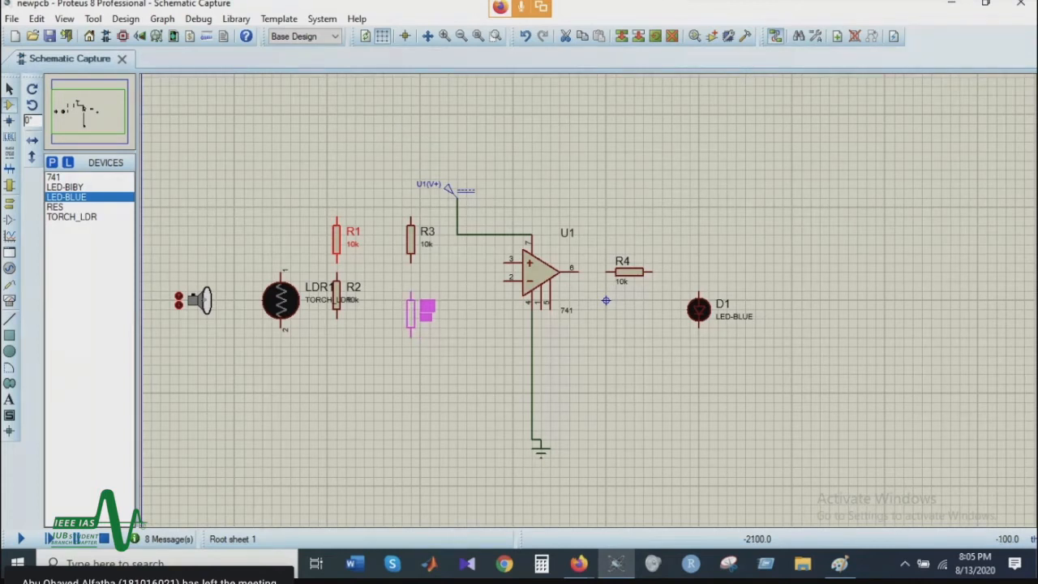
left_click(415, 306)
Step: Move the TORCH_LDR up and to the right so it sits directly above resistor R2
right_click(289, 302)
left_click(339, 86)
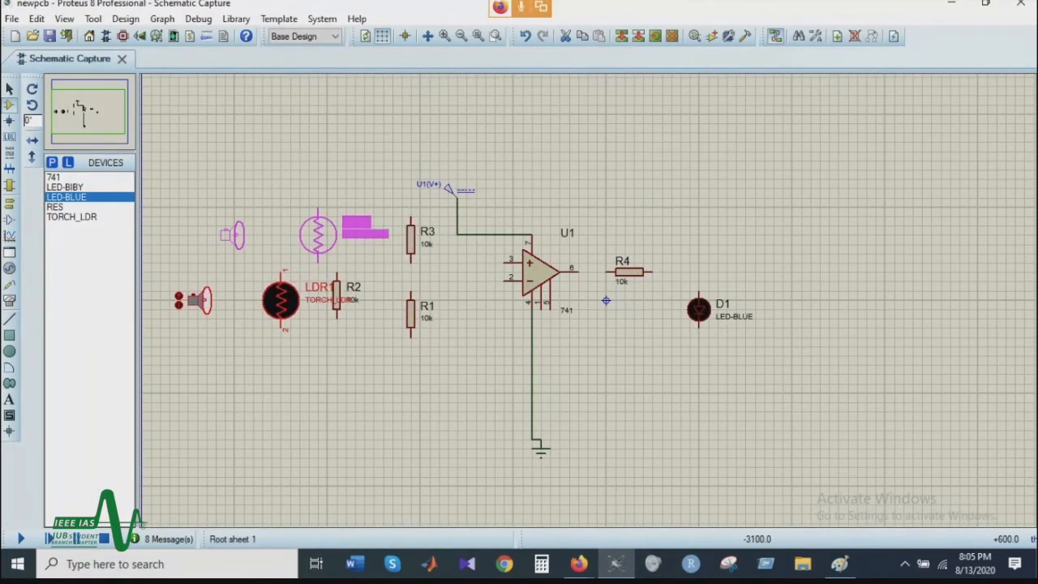
left_click(335, 235)
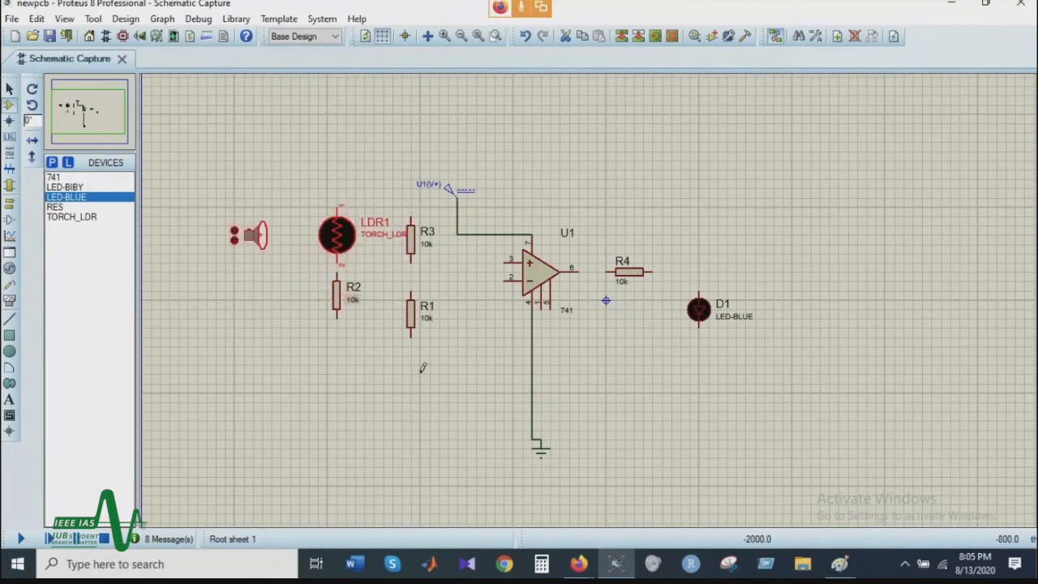
Step: Wire R3's lower end to R1's upper end and connect their junction to the op-amp's non-inverting input, pin 3
left_click(411, 214)
left_click(411, 262)
left_click(411, 292)
left_click(411, 271)
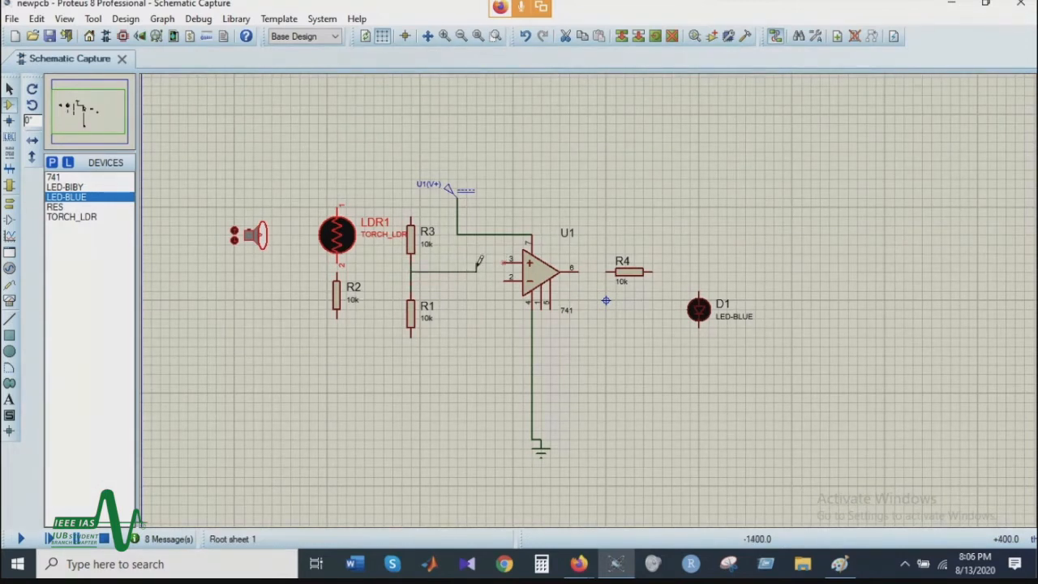
left_click(504, 262)
Step: Move R2 further down below the LDR and wire the op-amp's inverting input, pin 2, to the LDR–R2 wire
left_click_drag(338, 292, 351, 360)
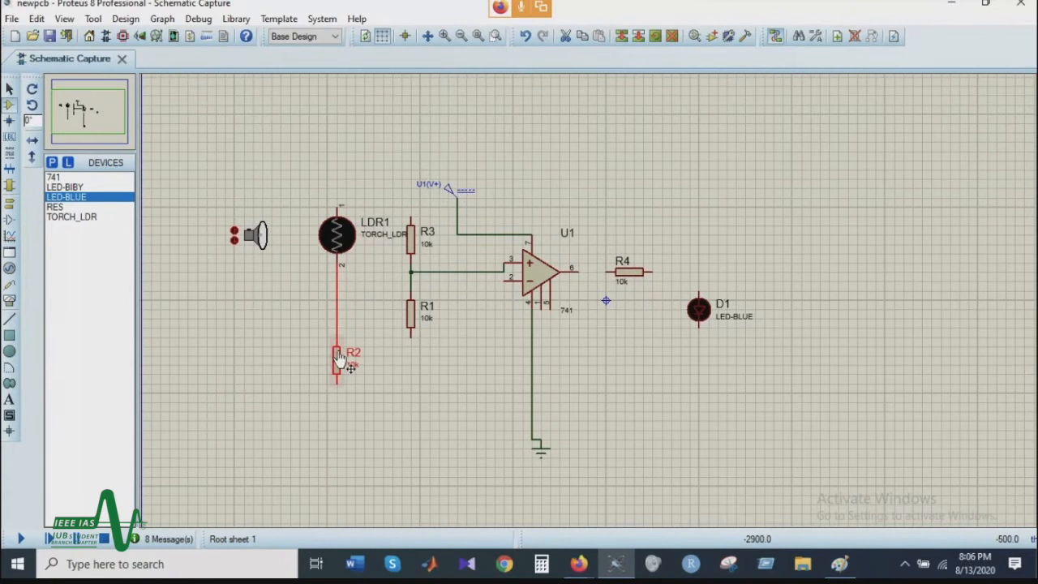
double_click(350, 295)
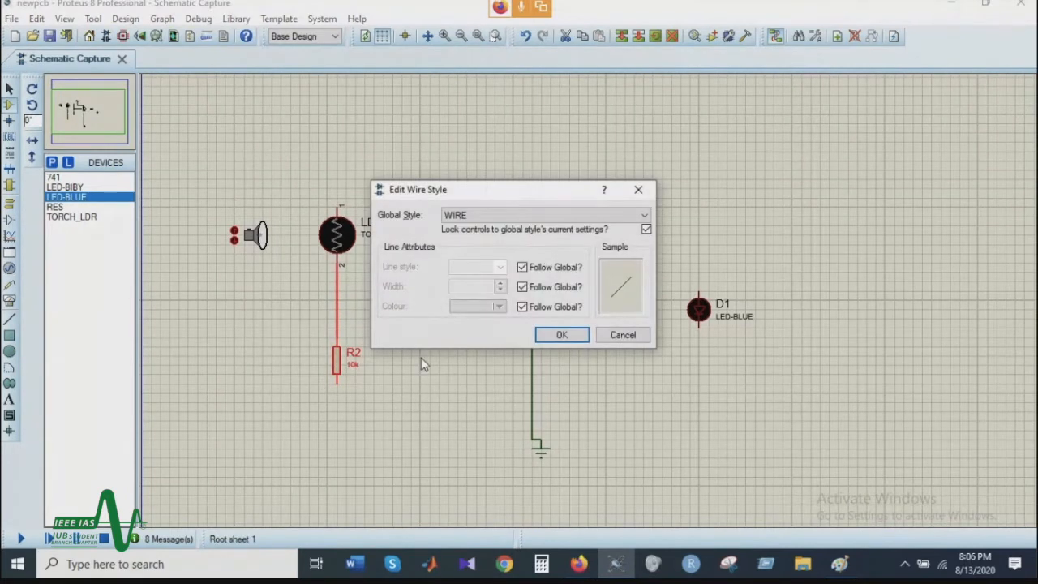
left_click(622, 334)
left_click(507, 281)
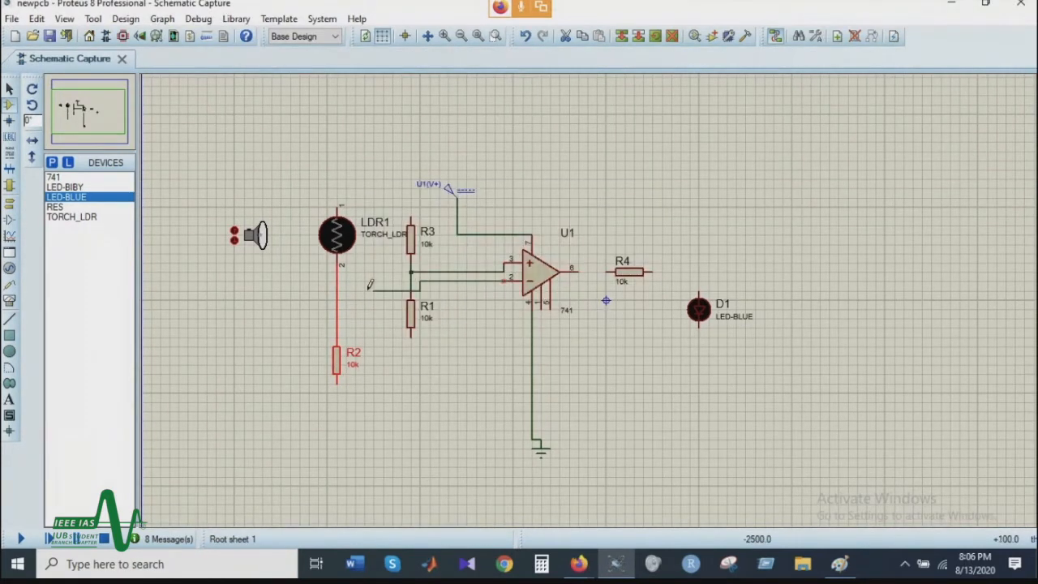
left_click(338, 291)
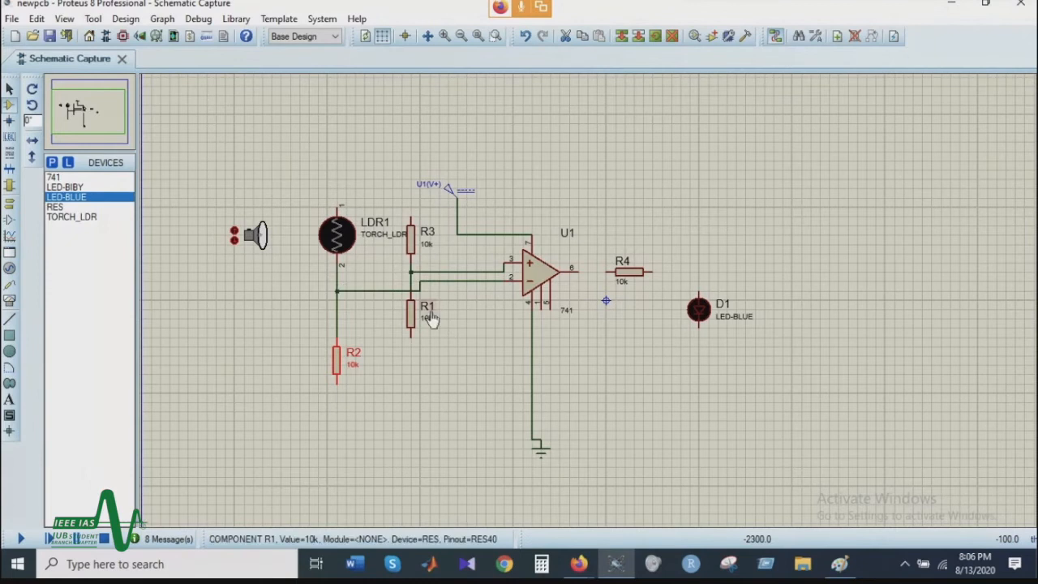
Step: Wire the LDR's upper pin to R3's upper end, and R1's lower end to R2's lower end
left_click(338, 198)
left_click(413, 209)
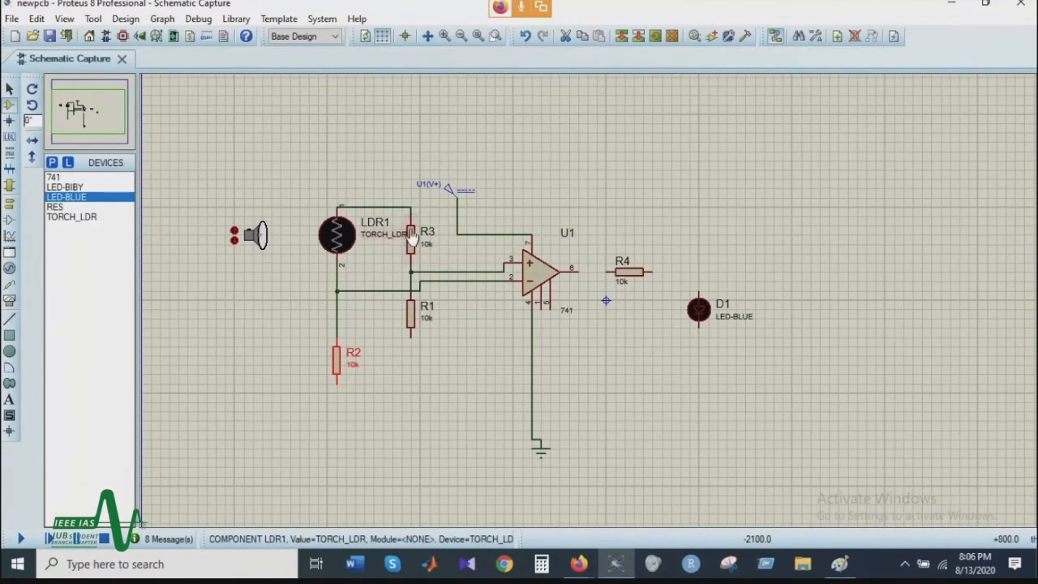
double_click(336, 360)
left_click(684, 130)
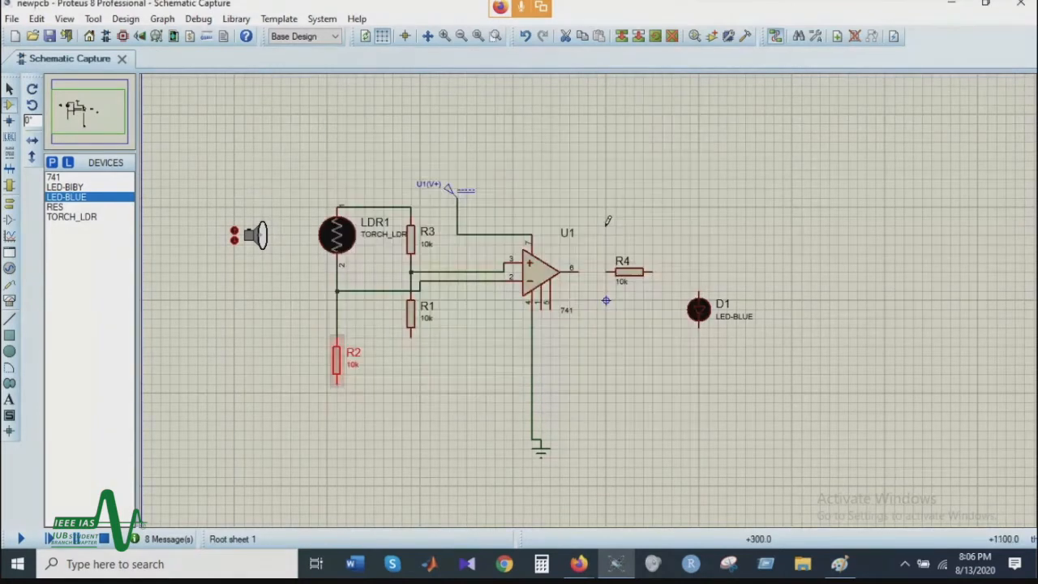
left_click(411, 337)
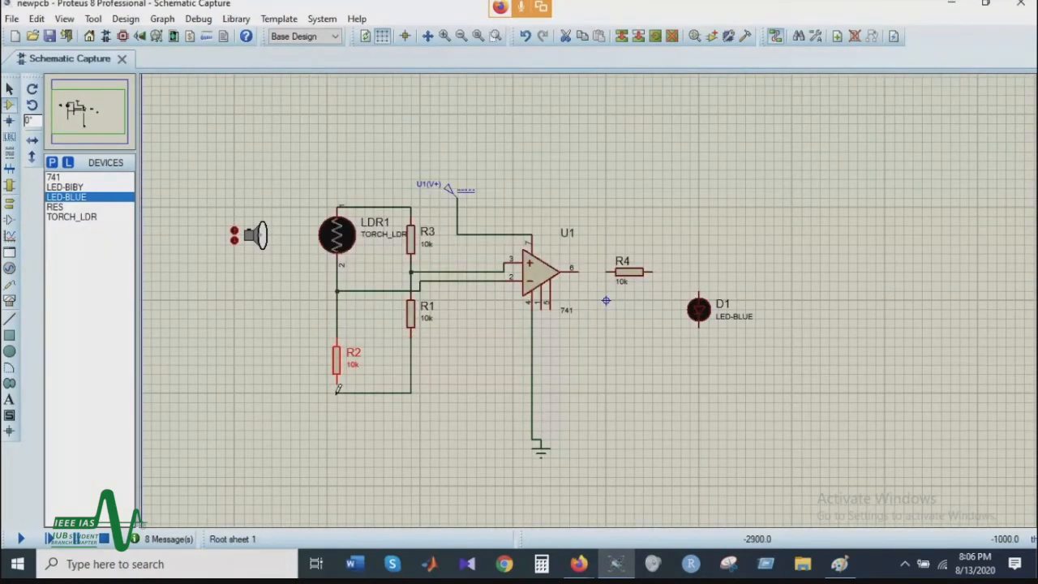
left_click(338, 378)
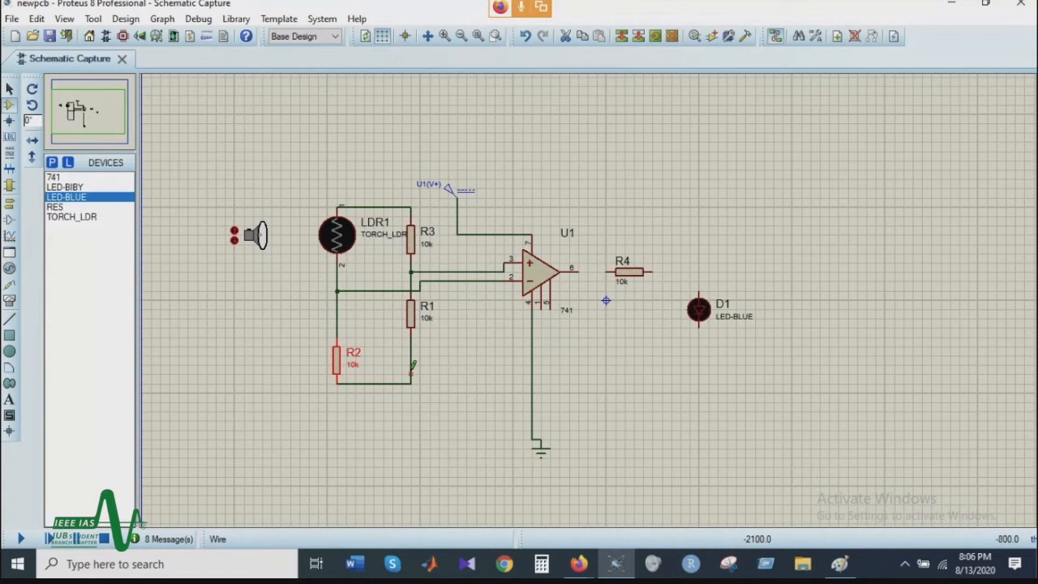
Step: Move the U1(V+) supply generator up and to the left, and wire the LDR–R3 upper line to its supply wire
right_click(451, 198)
left_click(495, 193)
left_click(430, 134)
left_click(383, 207)
left_click(438, 170)
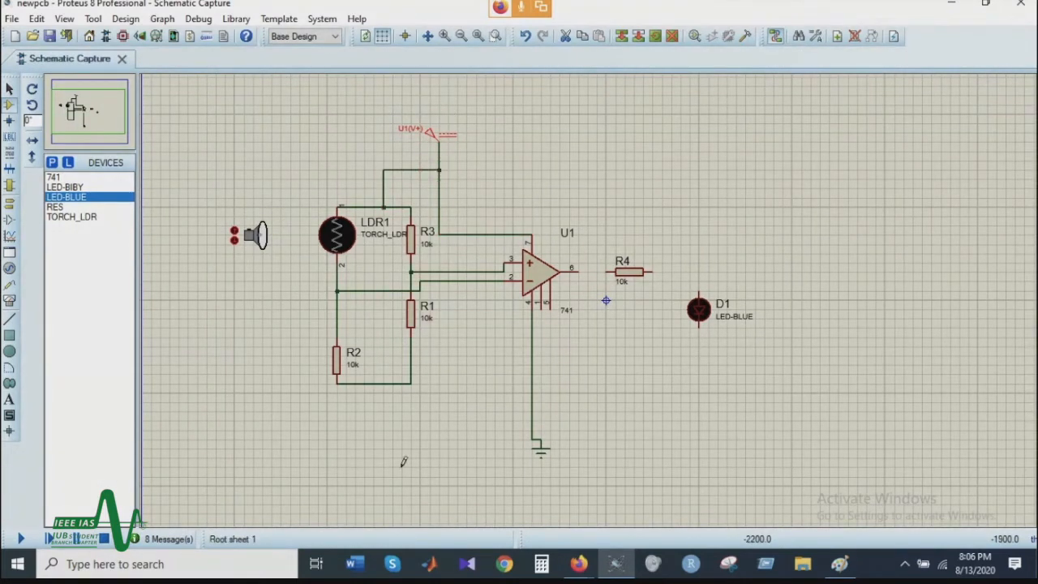
Step: Wire the R1–R2 lower line to the ground wire, and connect the op-amp output through R4 and LED D1 to ground
left_click(413, 379)
left_click(531, 374)
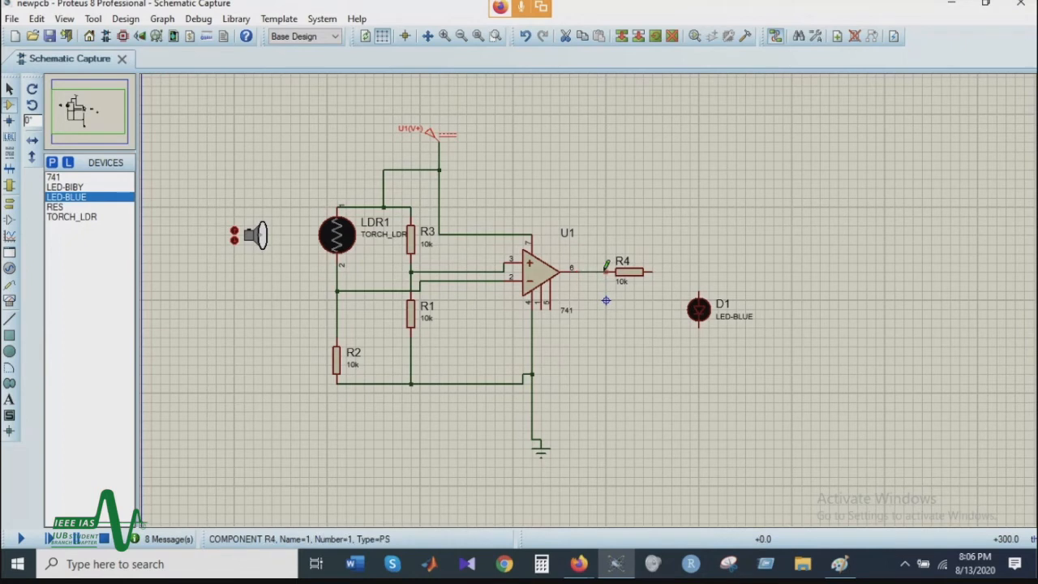
left_click(650, 271)
left_click(699, 300)
left_click(698, 325)
left_click(535, 372)
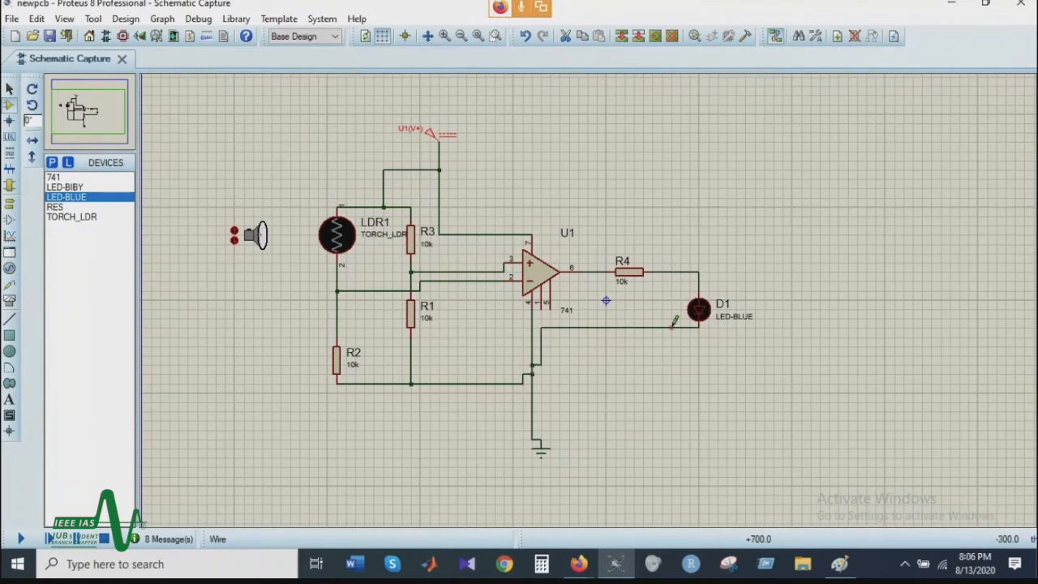
Step: Set resistor R4's resistance to 120
double_click(622, 280)
key("Tab")
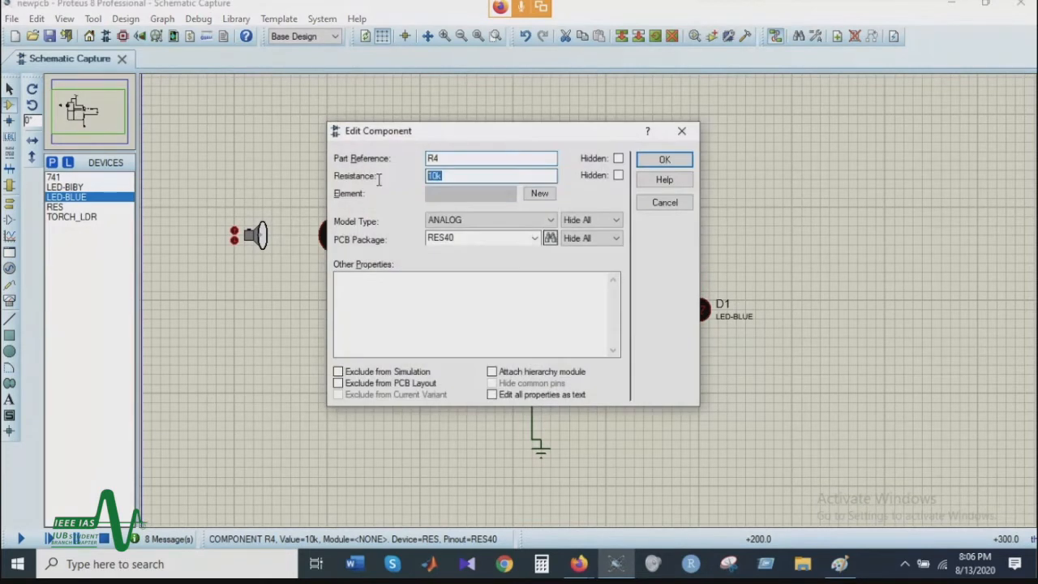
type("120")
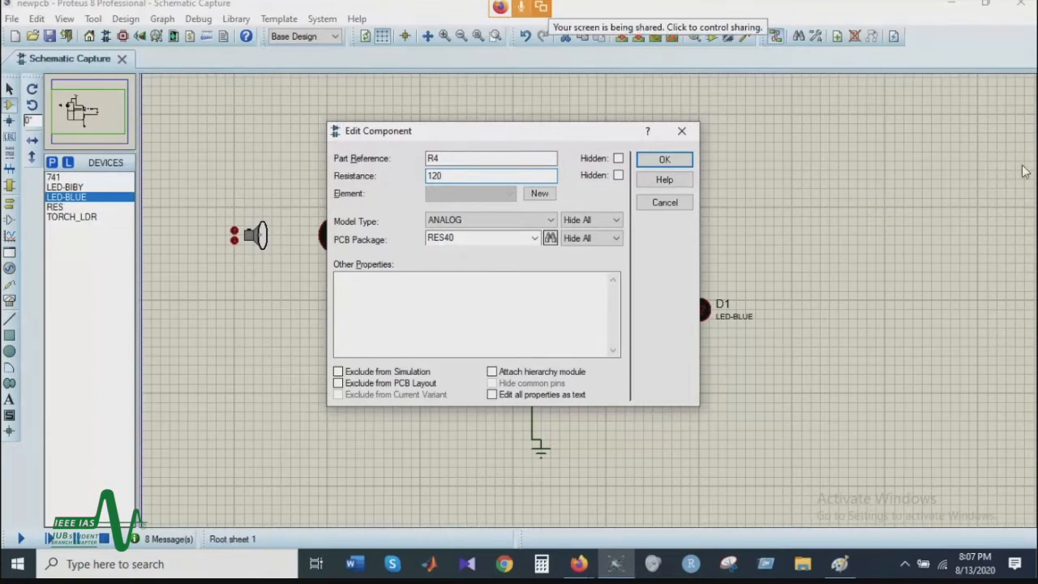
left_click(660, 159)
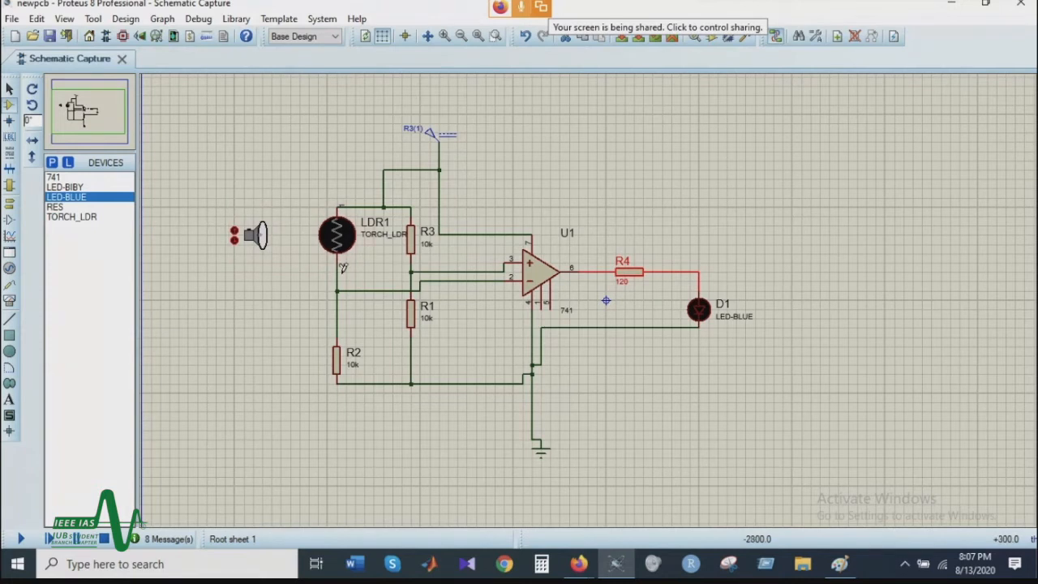
Step: Run the simulation and move the torch closer to the LDR to test the LED's response
left_click(18, 537)
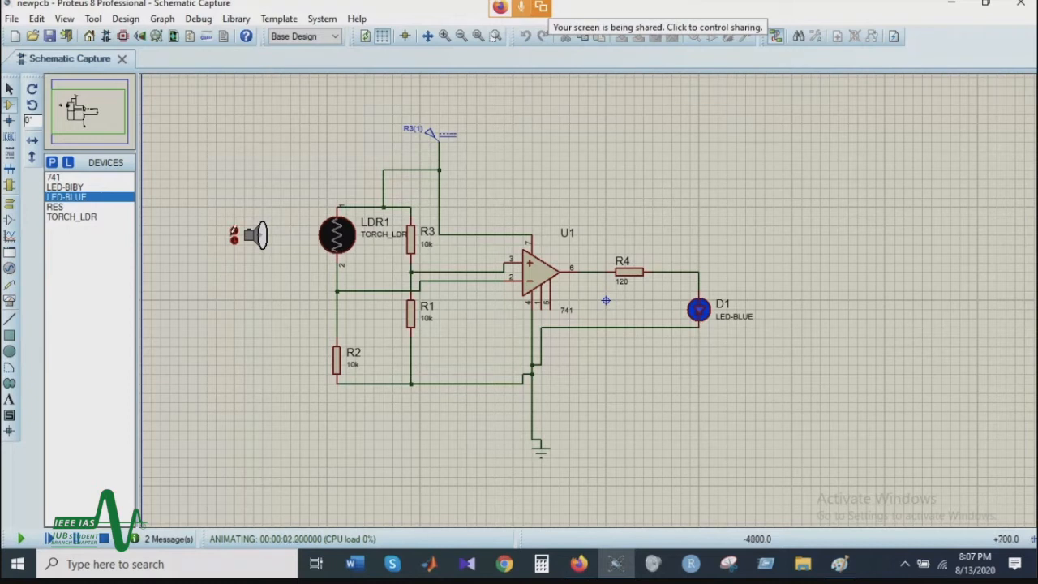
left_click(233, 230)
left_click(233, 230)
left_click(234, 230)
left_click(234, 230)
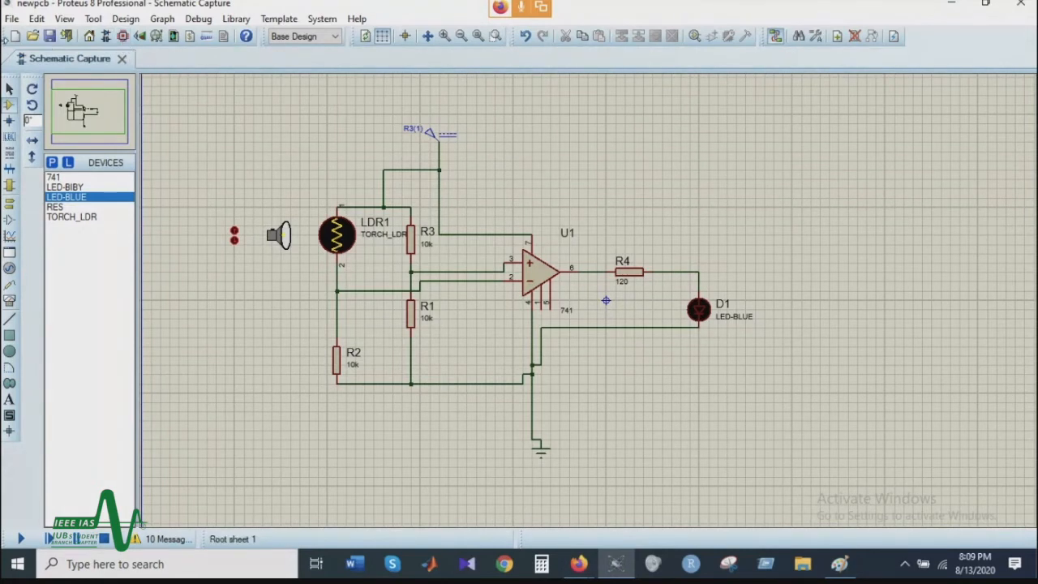
Step: Open the PCB layout of the project, checking back briefly on the schematic
left_click(123, 37)
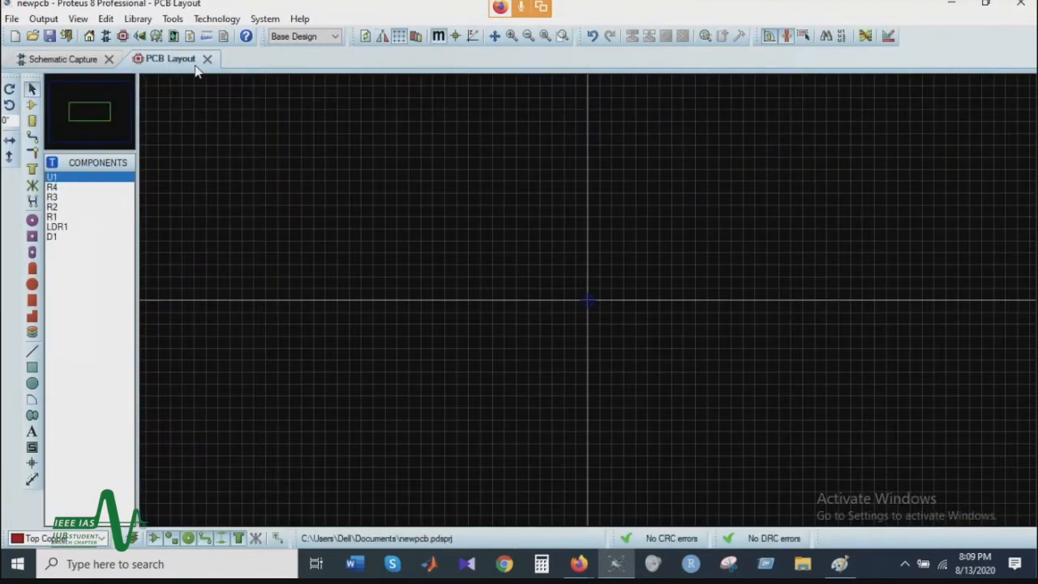
left_click(68, 65)
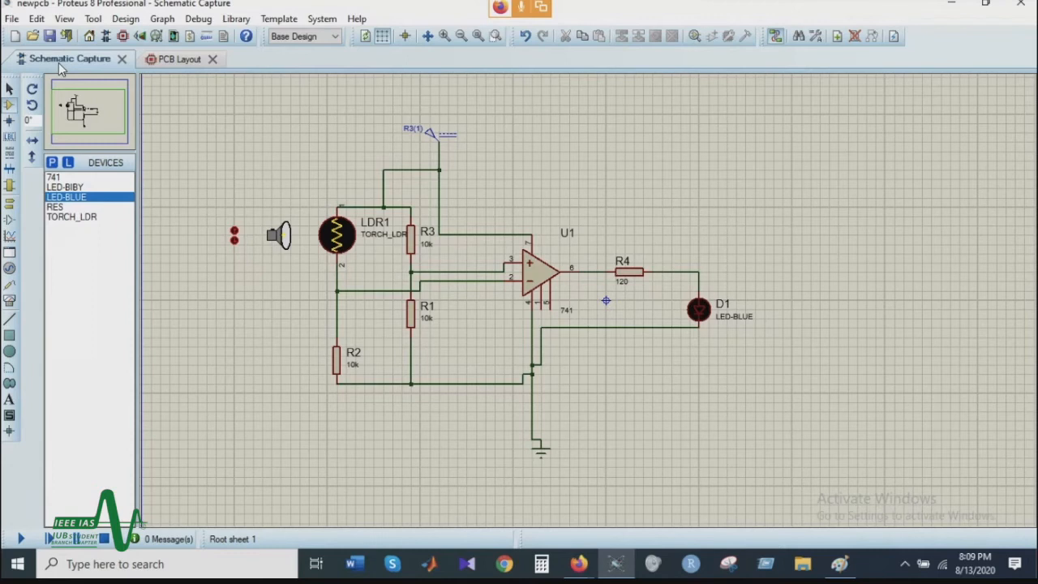
left_click(175, 59)
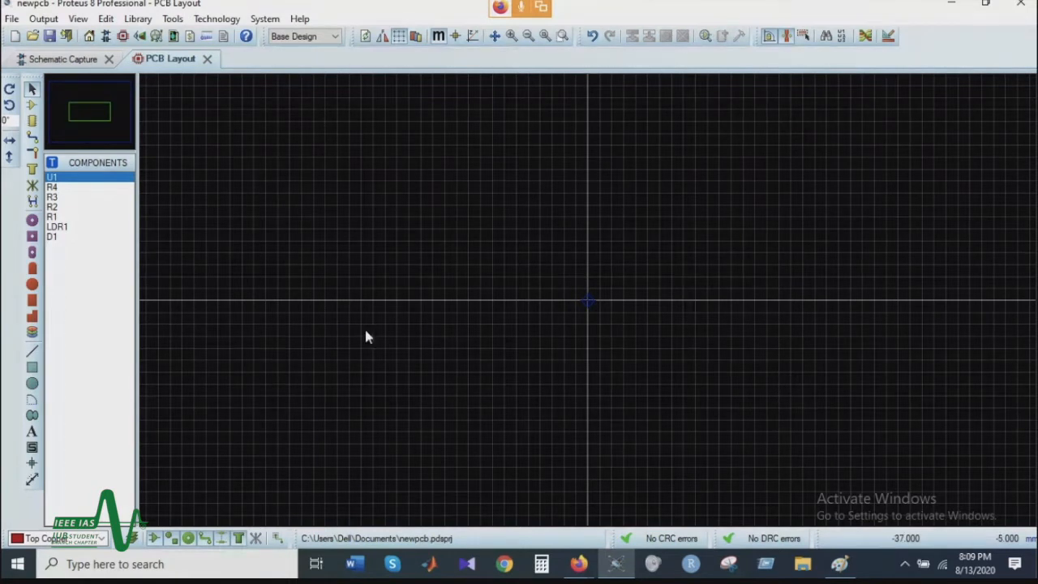
Step: Draw a rectangular board outline around the origin on the Board Edge layer
left_click(69, 544)
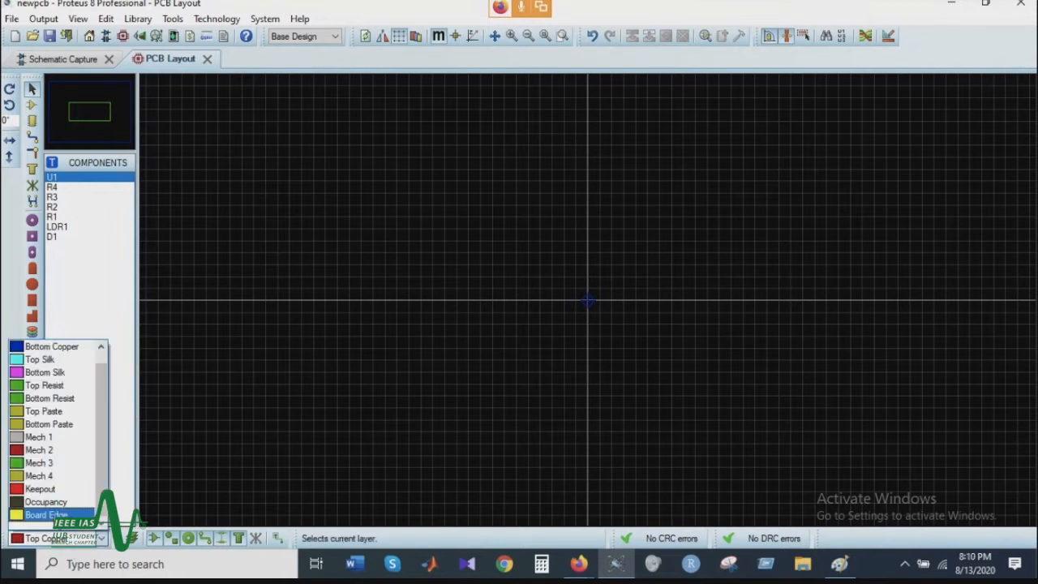
left_click(195, 424)
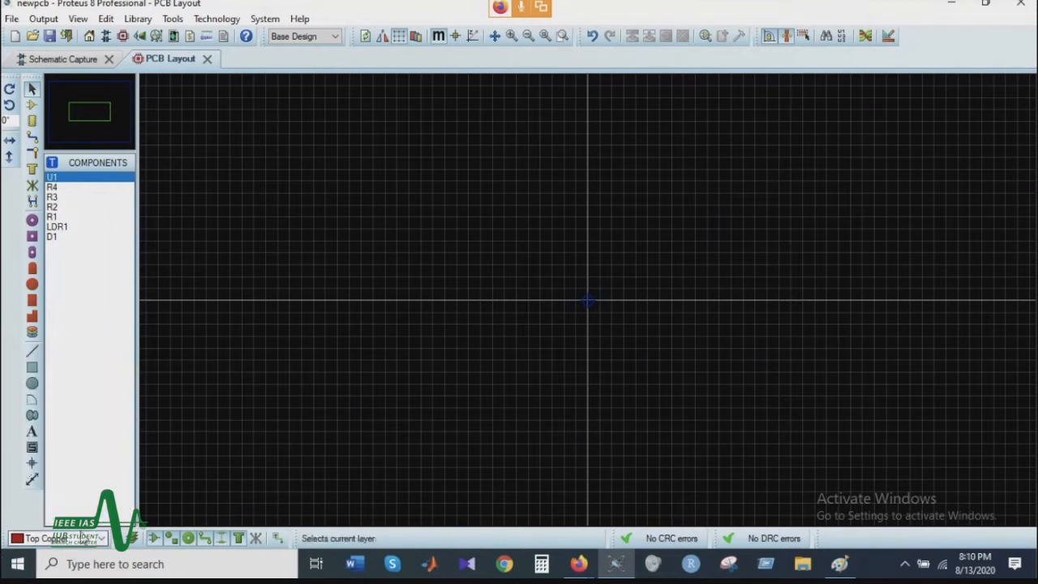
left_click(57, 538)
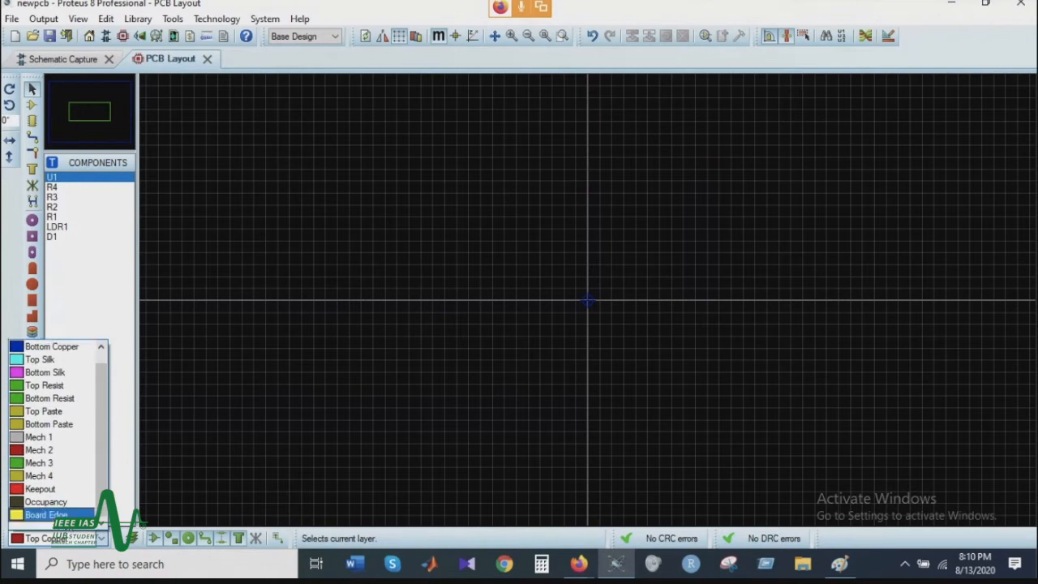
left_click(65, 516)
left_click(34, 373)
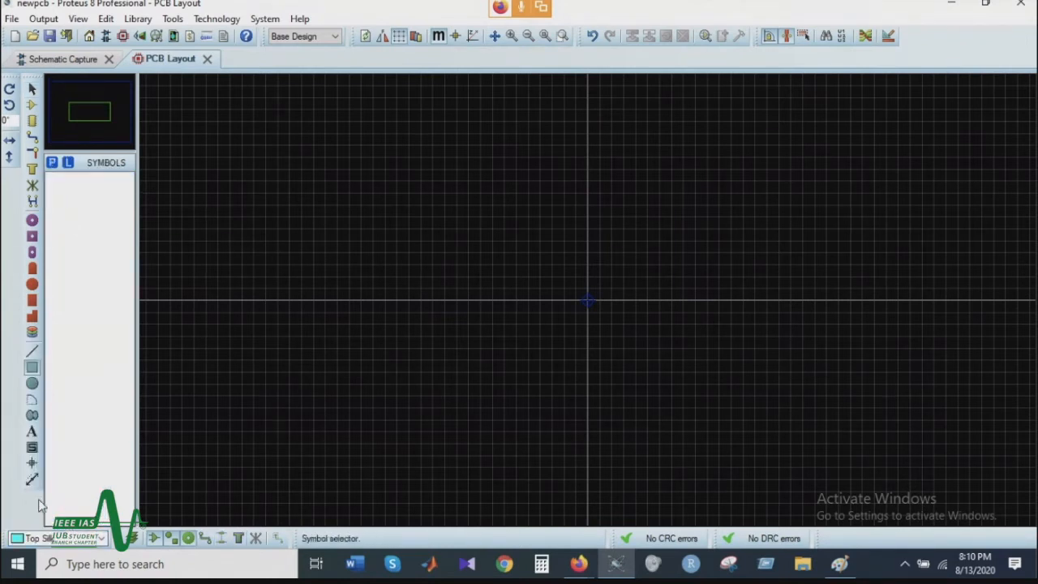
left_click(49, 537)
left_click(32, 522)
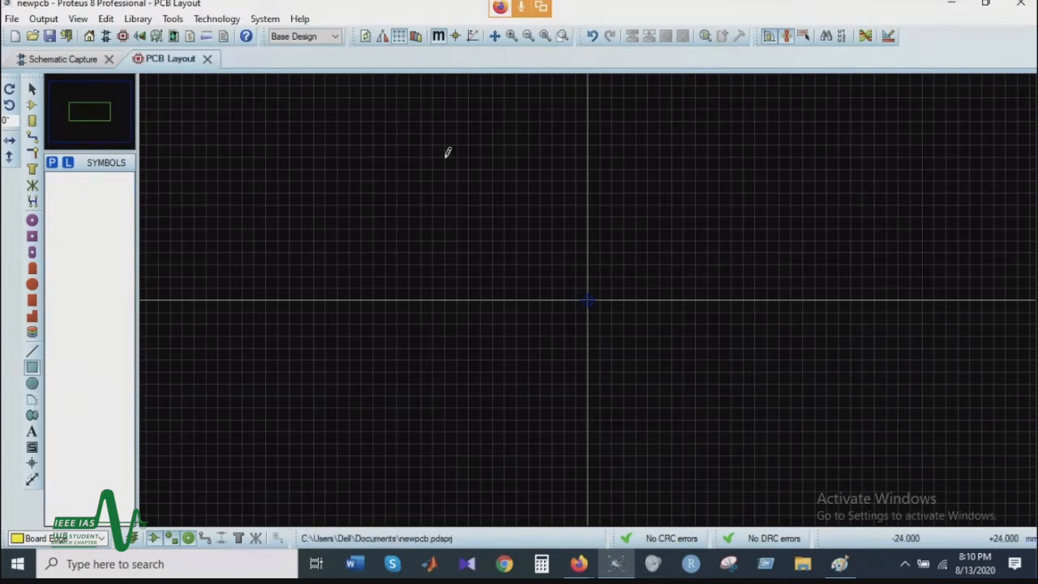
mouse_move(450, 180)
left_mouse_down()
mouse_move(515, 307)
mouse_move(578, 341)
mouse_move(642, 346)
mouse_move(667, 382)
left_mouse_up()
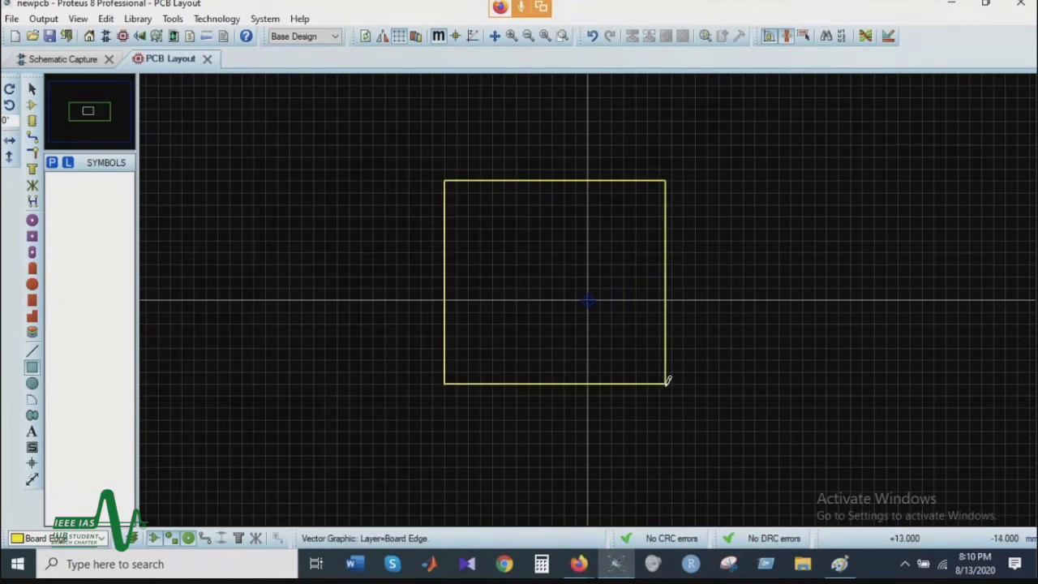
Step: Switch to component placement and preview the footprints of LDR1 and R1
left_click(32, 107)
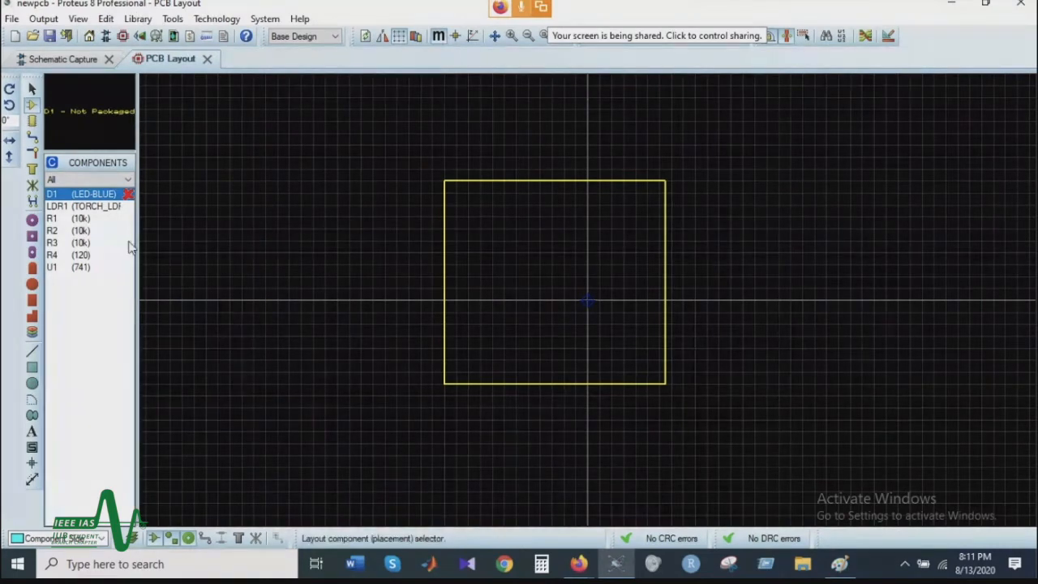
left_click(100, 207)
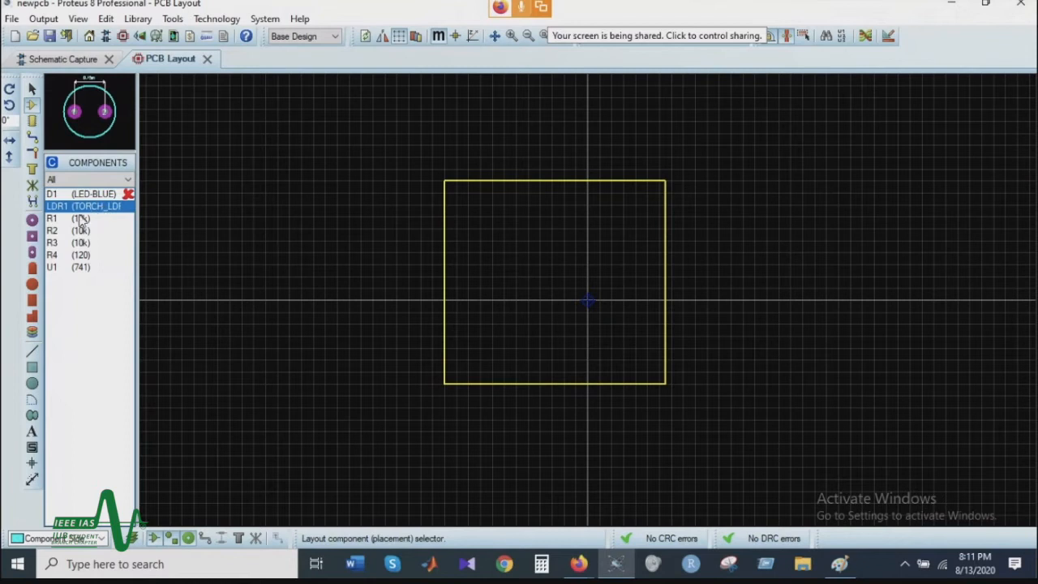
left_click(86, 219)
scroll(96, 218, "down", 1)
scroll(98, 217, "up", 1)
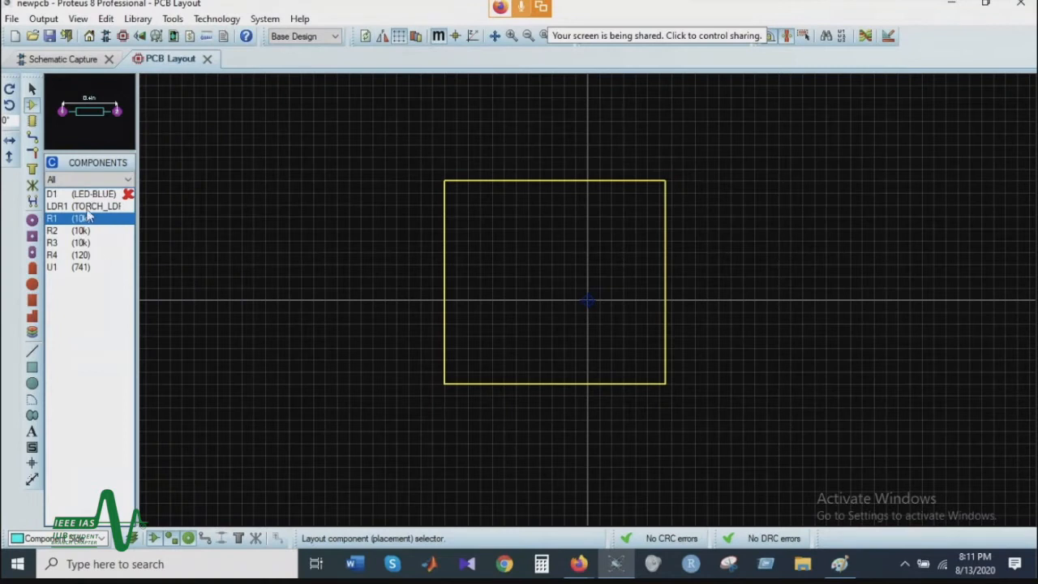
Step: Place LDR1 in the upper-left area of the board outline, with R4 beside it and R2 and R3 below
left_click(89, 208)
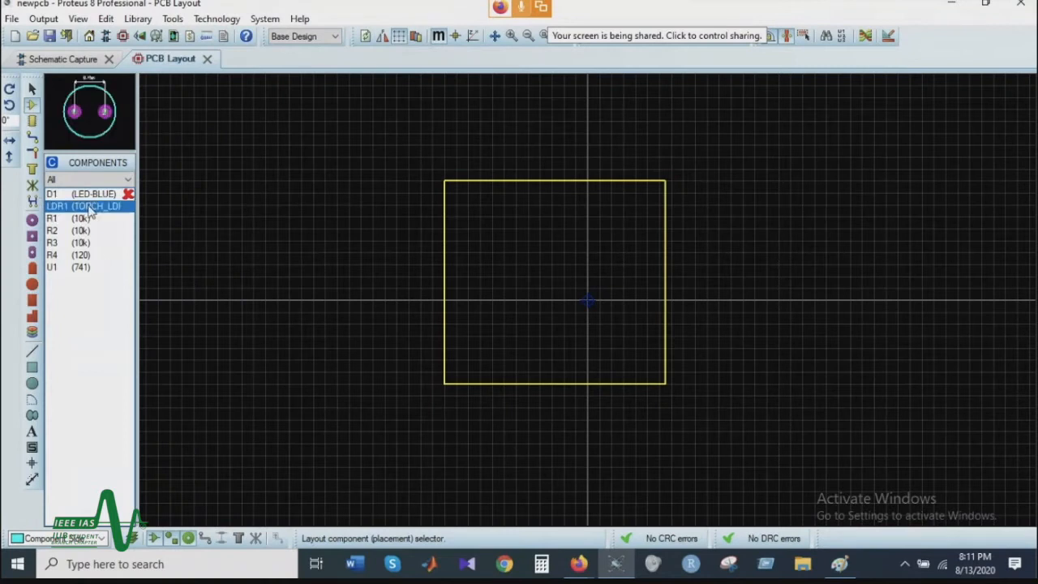
left_click(485, 245)
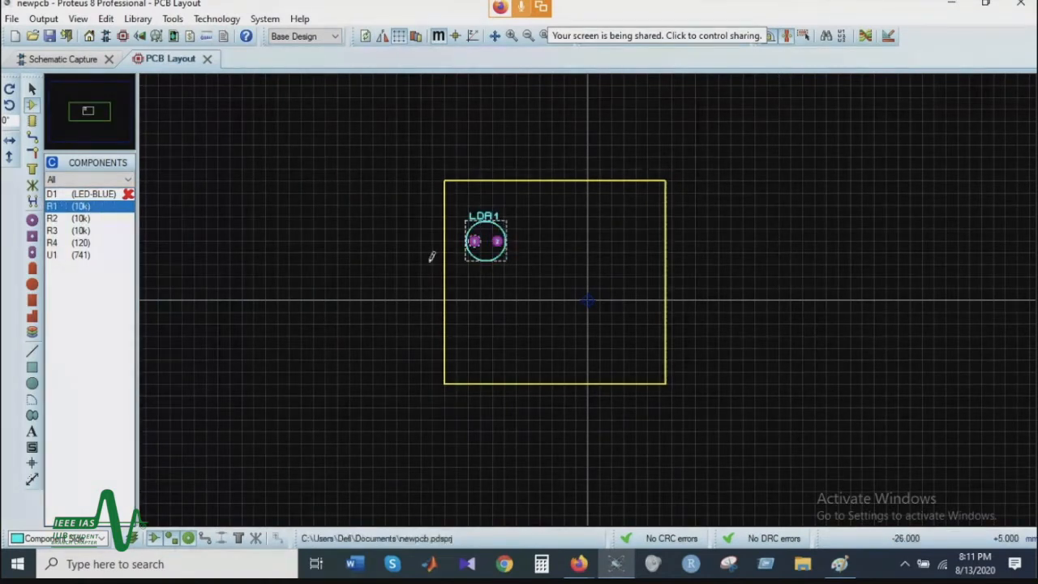
left_click(81, 218)
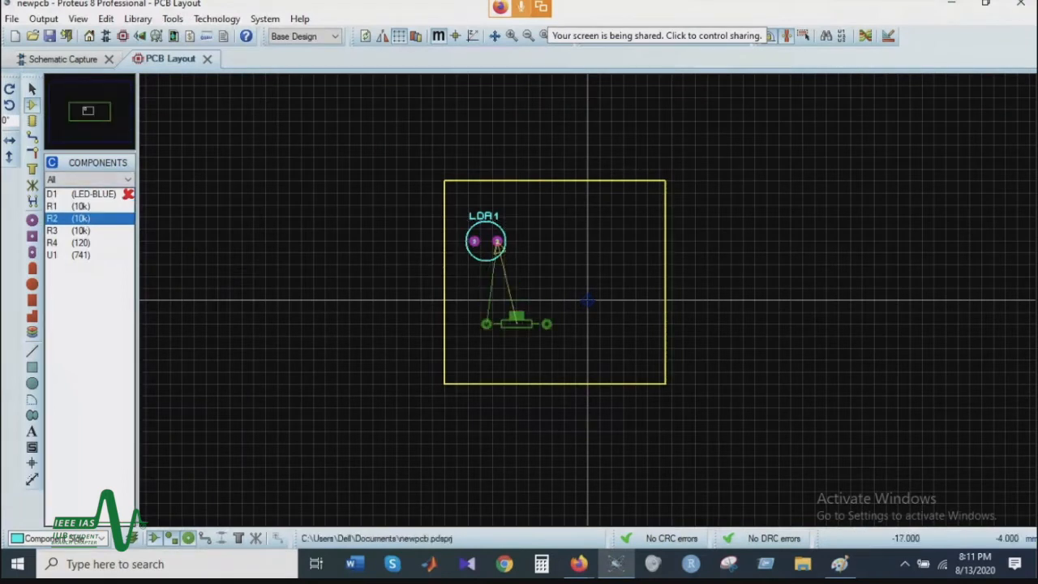
left_click(504, 294)
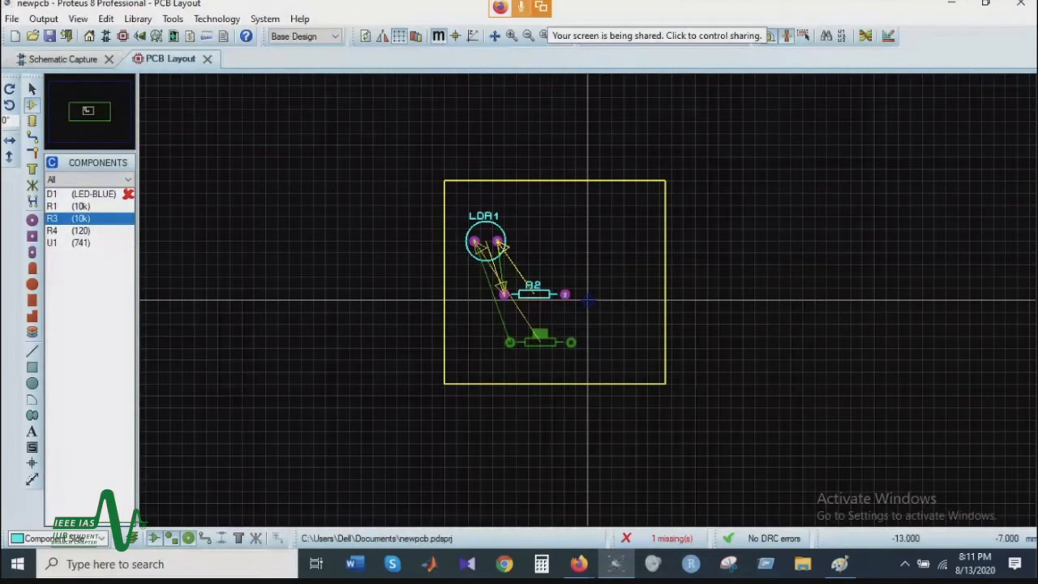
left_click(540, 339)
left_click(563, 245)
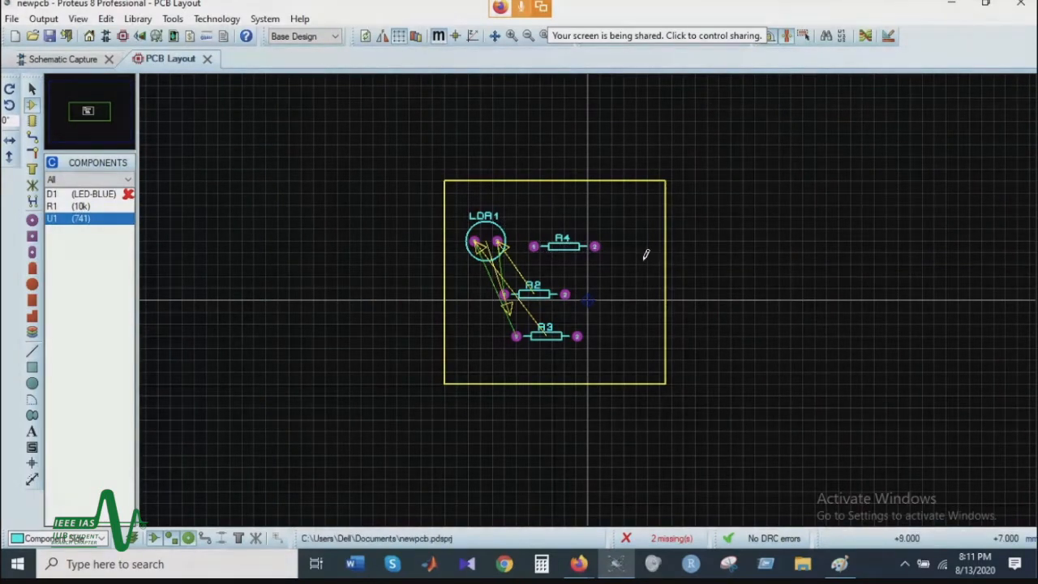
left_click(666, 284)
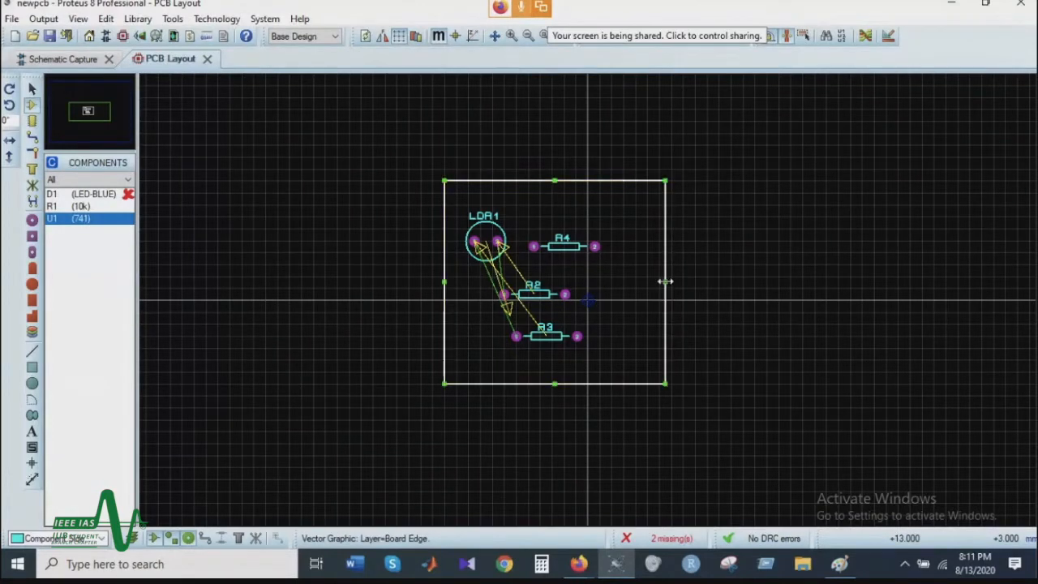
double_click(667, 278)
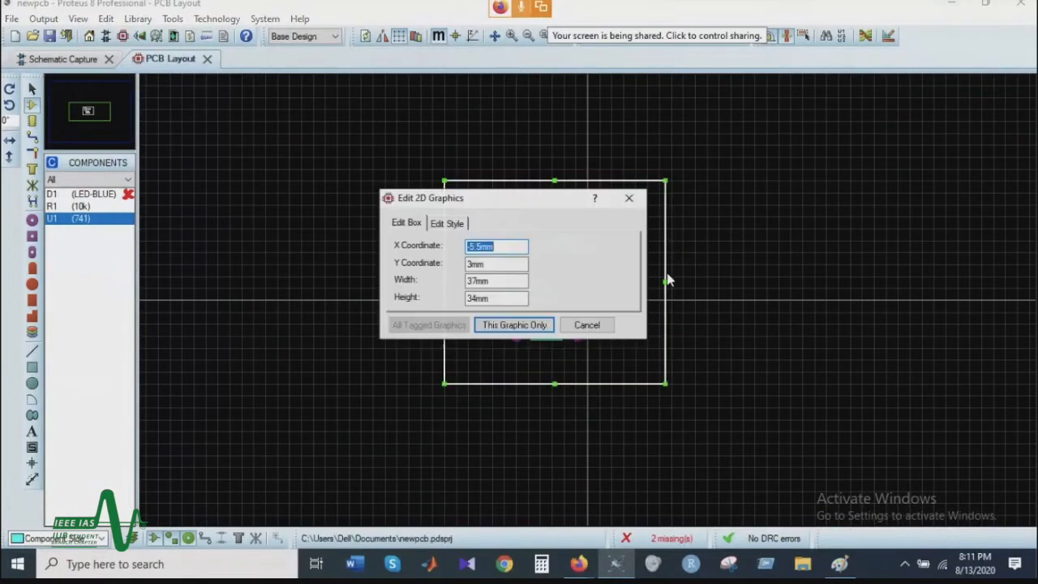
left_click(625, 200)
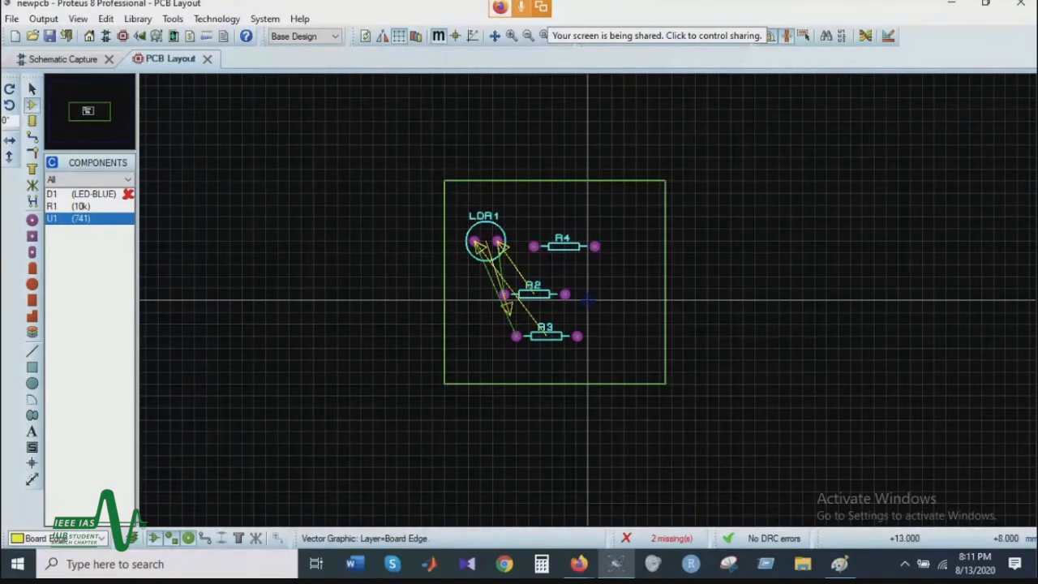
double_click(667, 270)
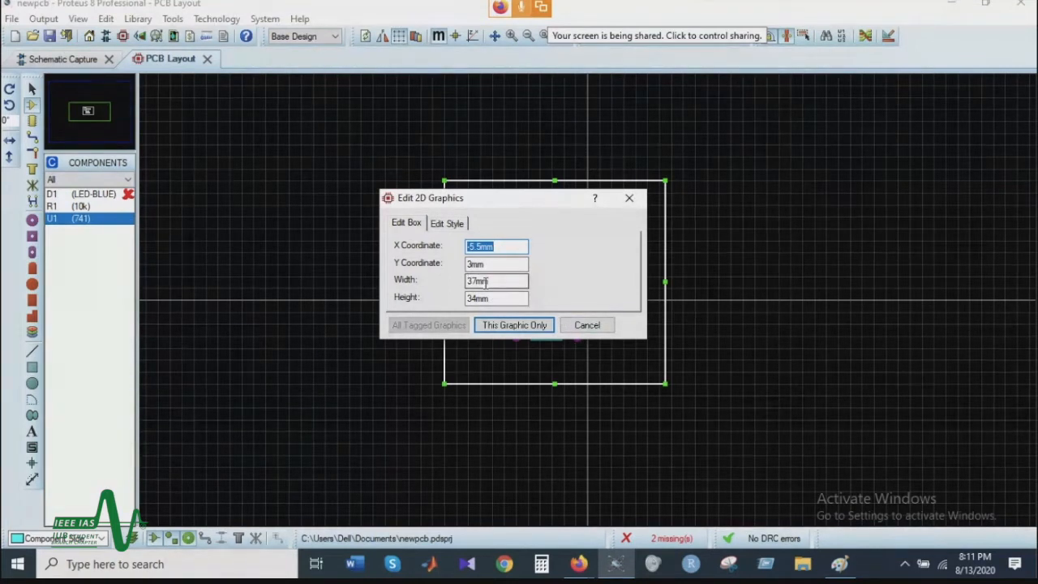
left_click(586, 325)
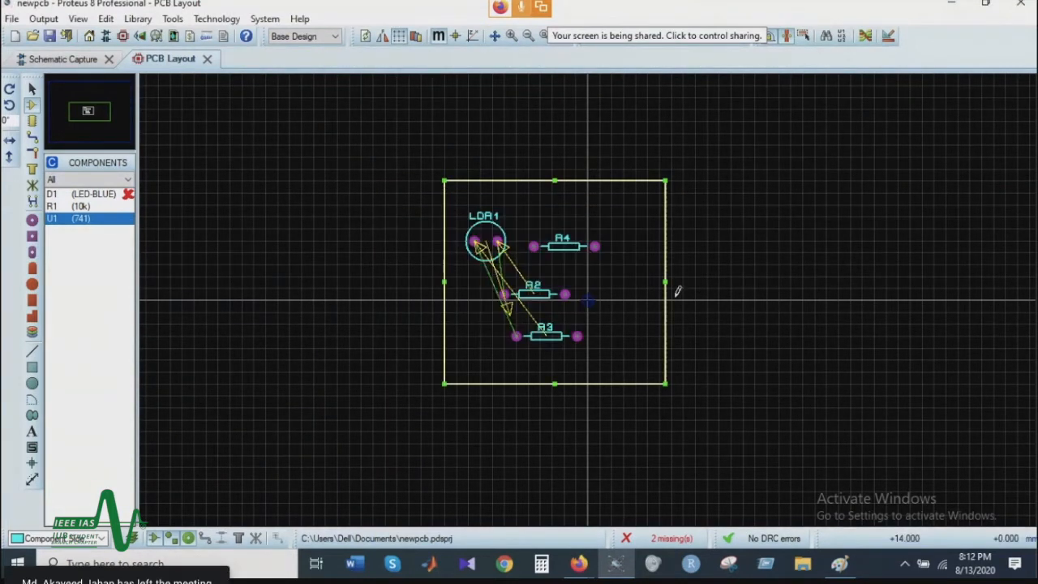
Step: Enlarge the board outline by moving its right edge and its bottom edge outward
left_click_drag(665, 280, 724, 282)
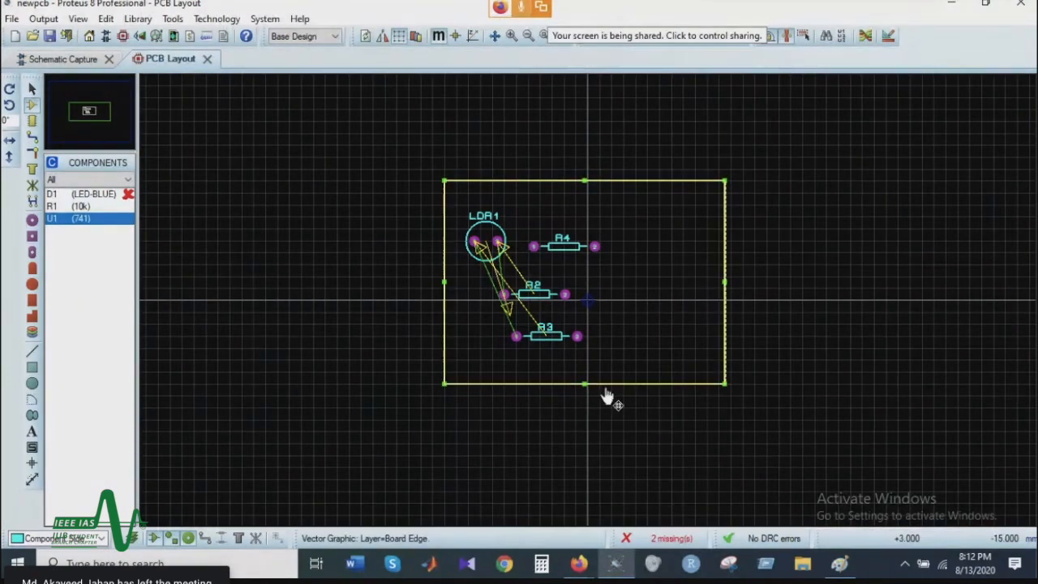
left_click_drag(586, 389, 587, 431)
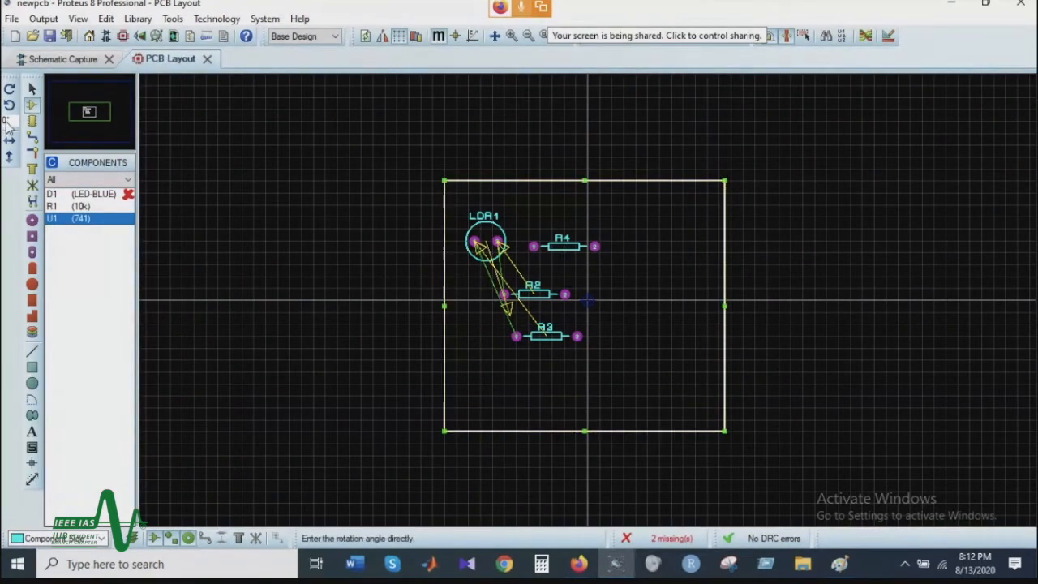
Step: Place the 741 op-amp U1 in the right part of the board and resistor R1 below R3
left_click(81, 220)
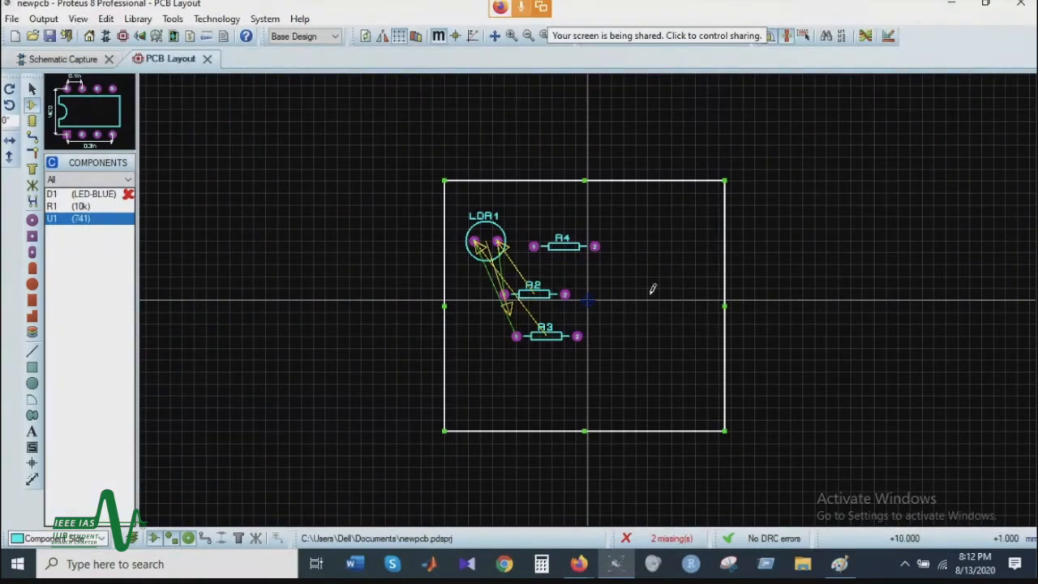
left_click(672, 275)
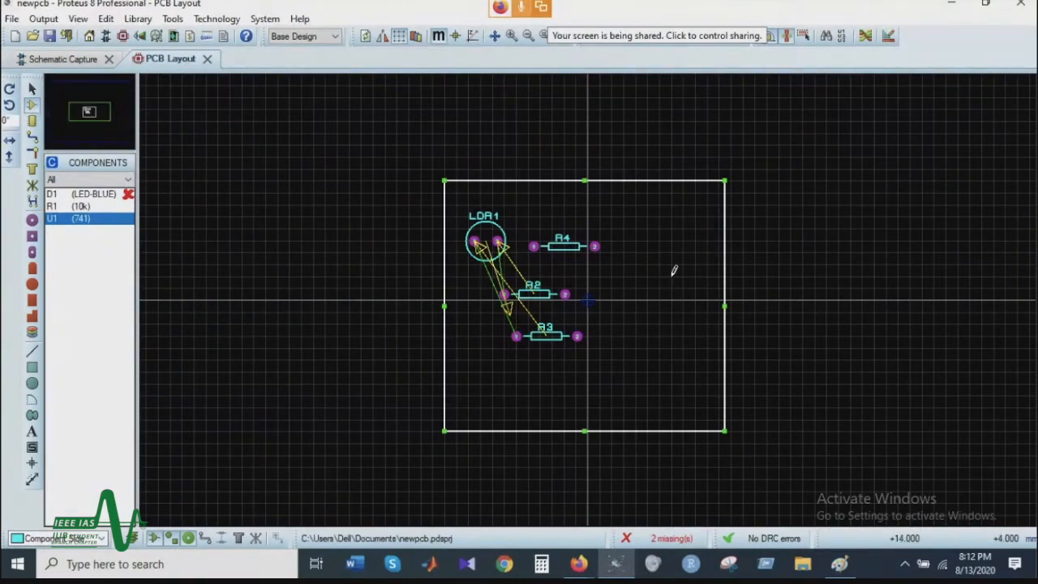
left_click(83, 219)
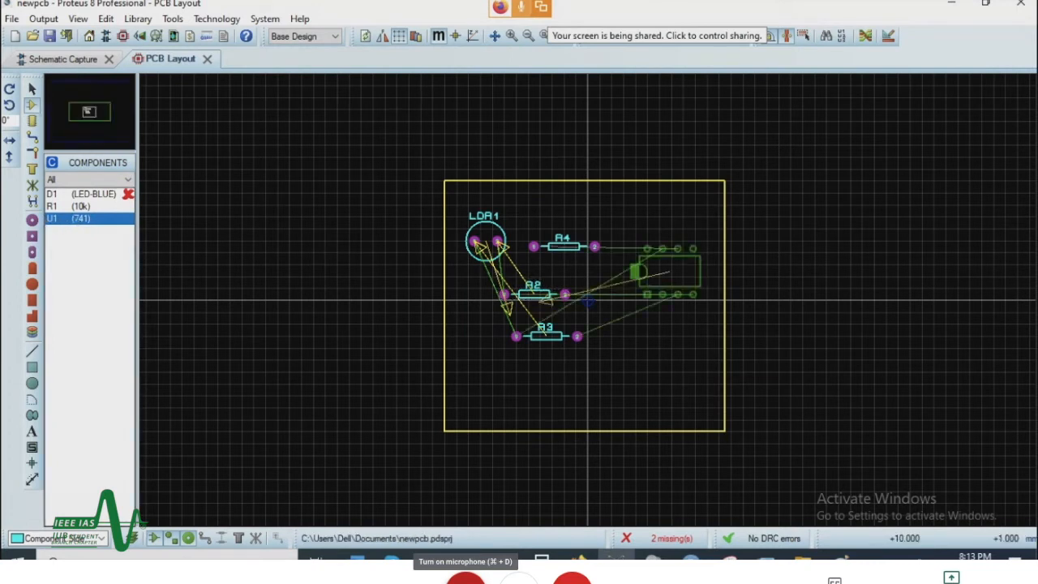
left_click(669, 290)
left_click(85, 207)
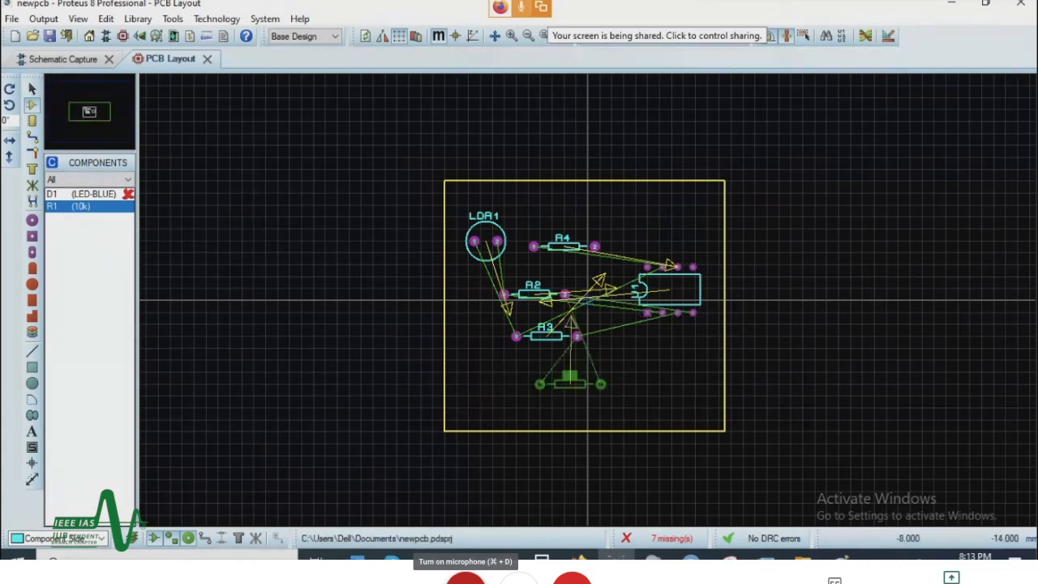
left_click(528, 393)
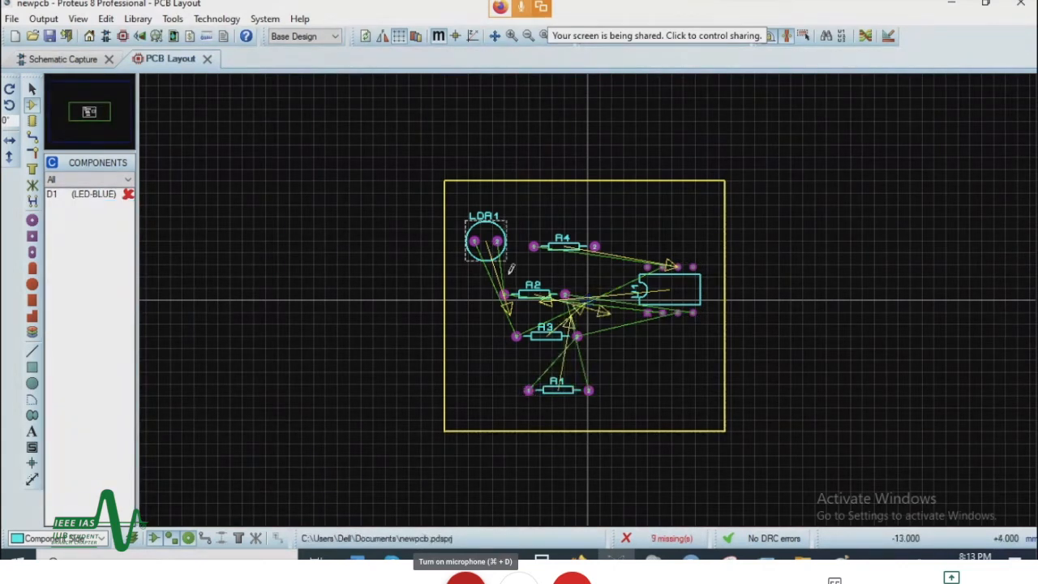
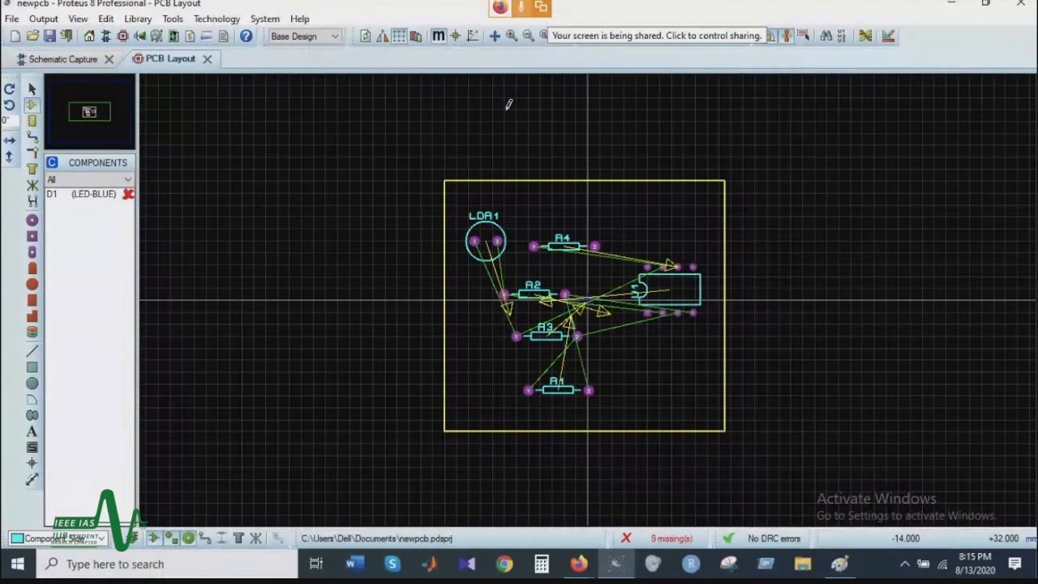
key("g")
key("g")
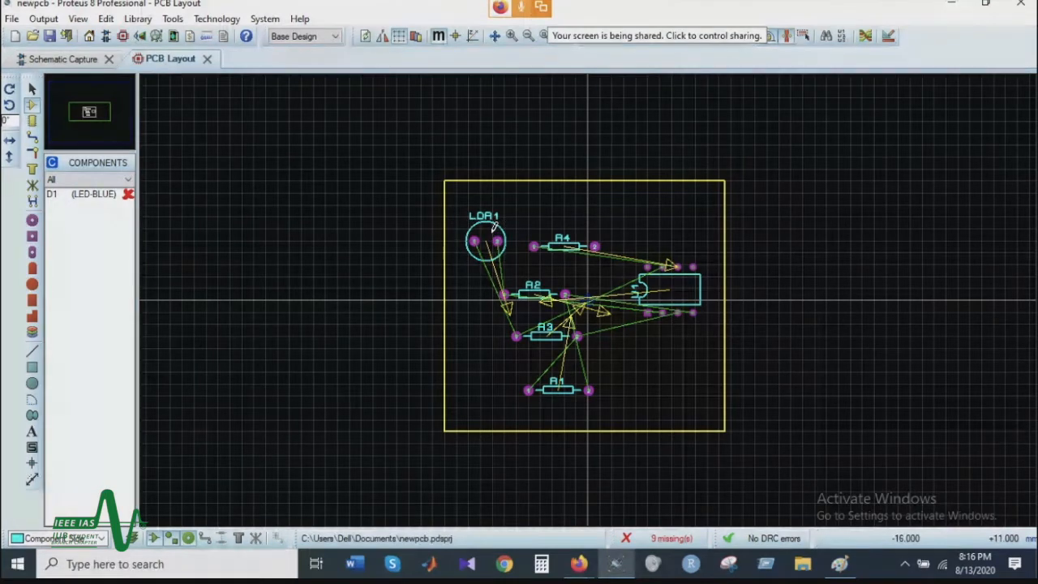
right_click(673, 281)
key("Escape")
right_click(673, 281)
key("Escape")
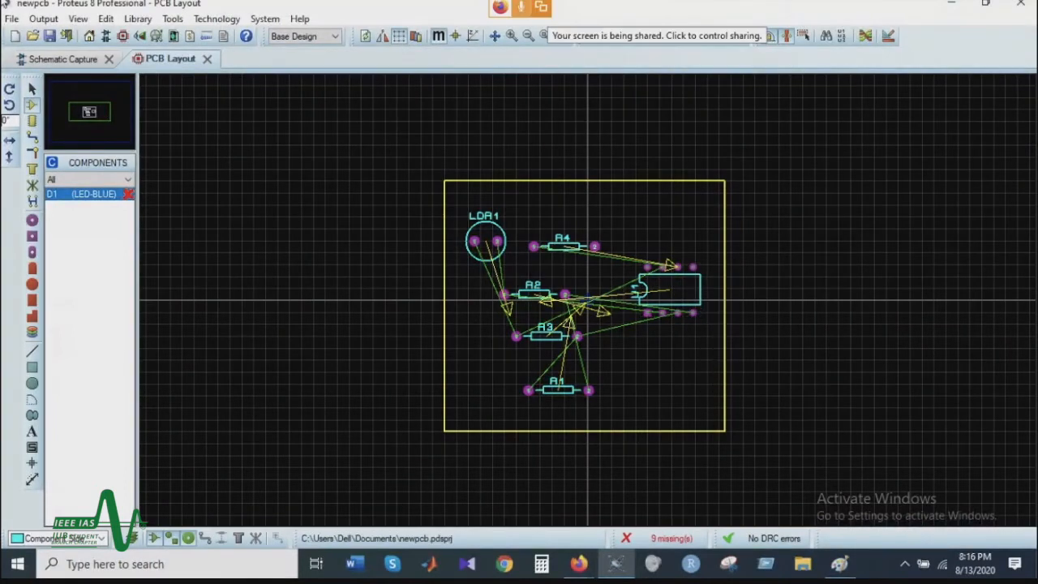
Step: Move the op-amp U1 upward within the right part of the board, leaving its orientation as it is
left_click(31, 91)
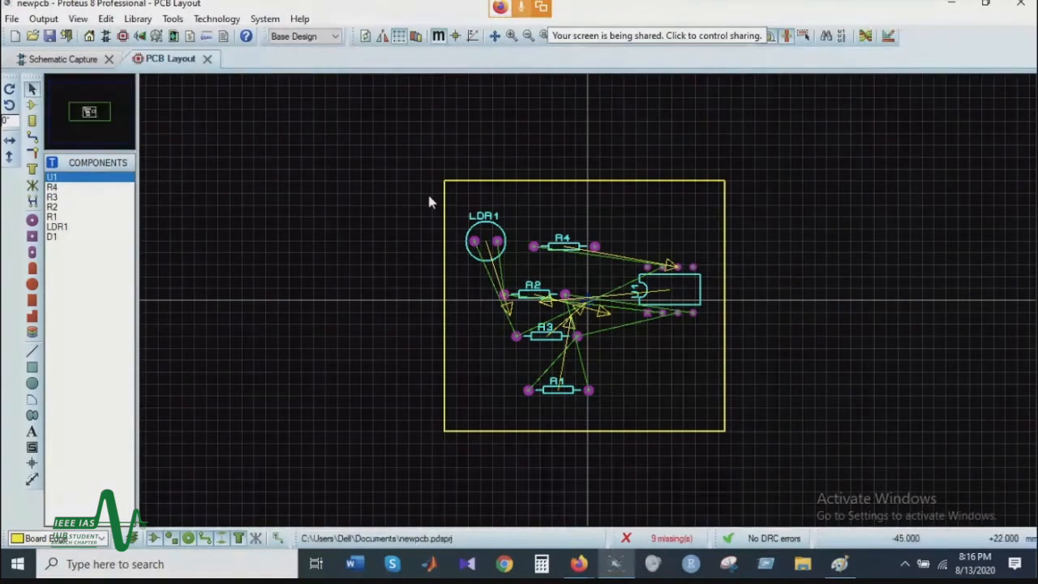
left_click(683, 315)
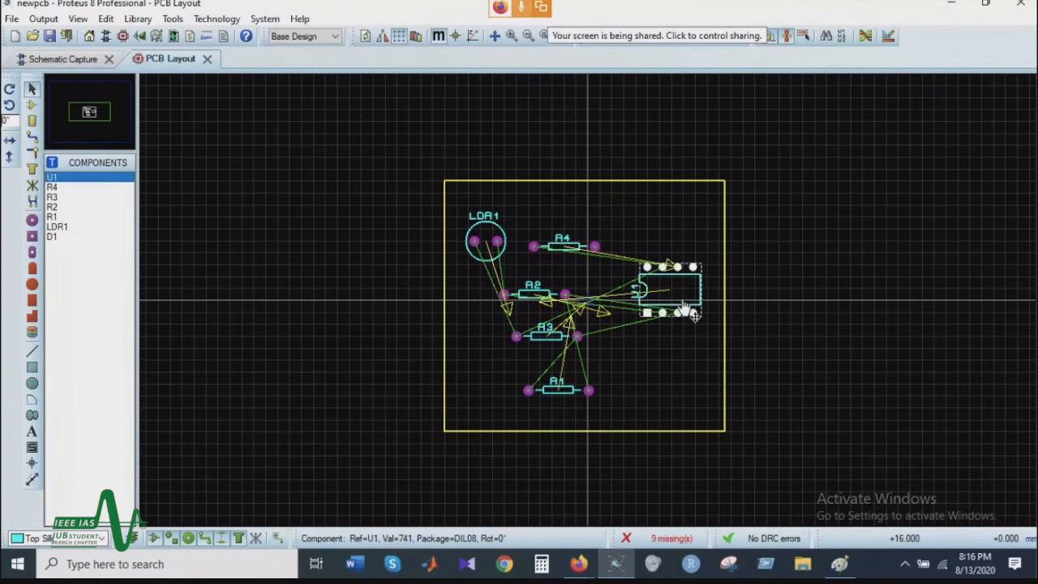
left_click_drag(677, 300, 684, 265)
Step: Move resistor R4 to just above U1, near the upper-right corner of the board and clear of the op-amp's pads
right_click(564, 247)
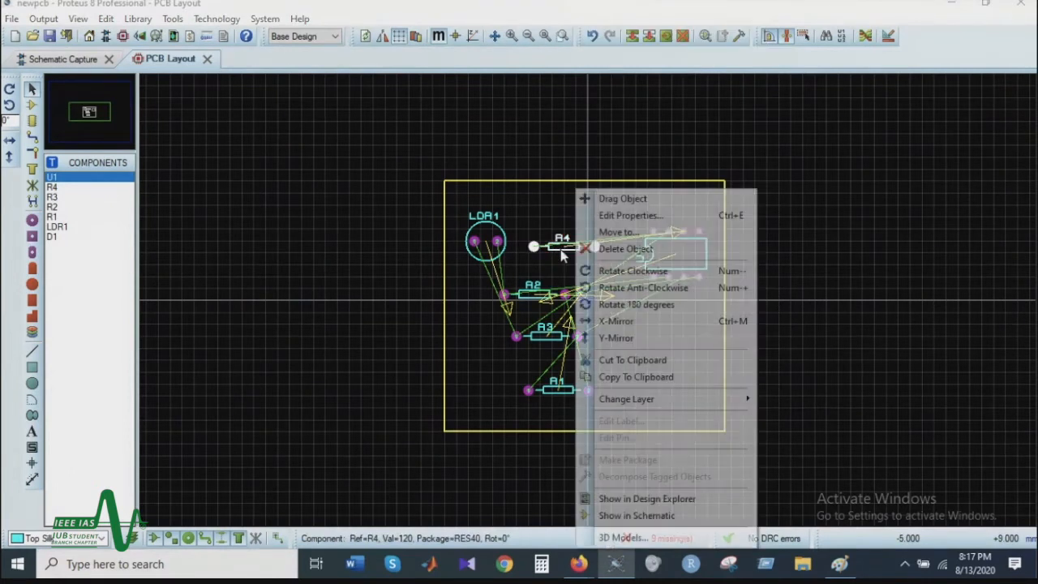
left_click(547, 252)
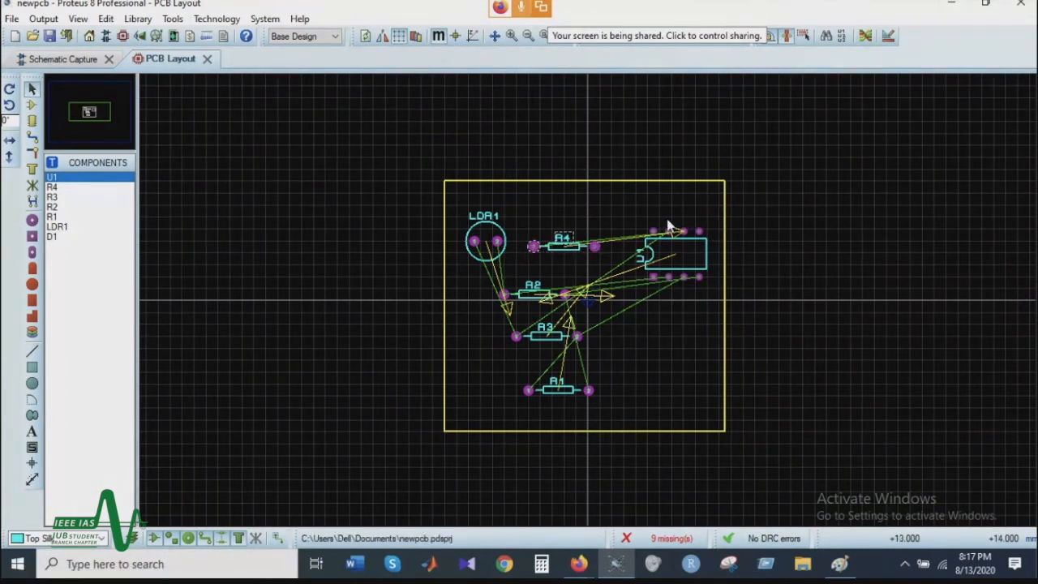
left_click(563, 244)
left_click_drag(569, 246, 692, 201)
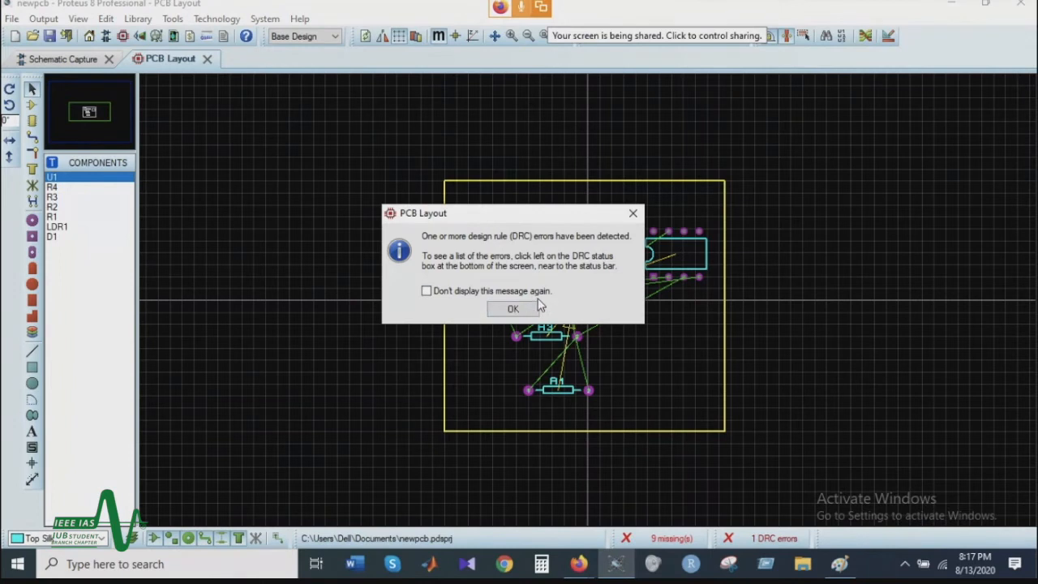
left_click(514, 308)
left_click_drag(687, 209, 663, 222)
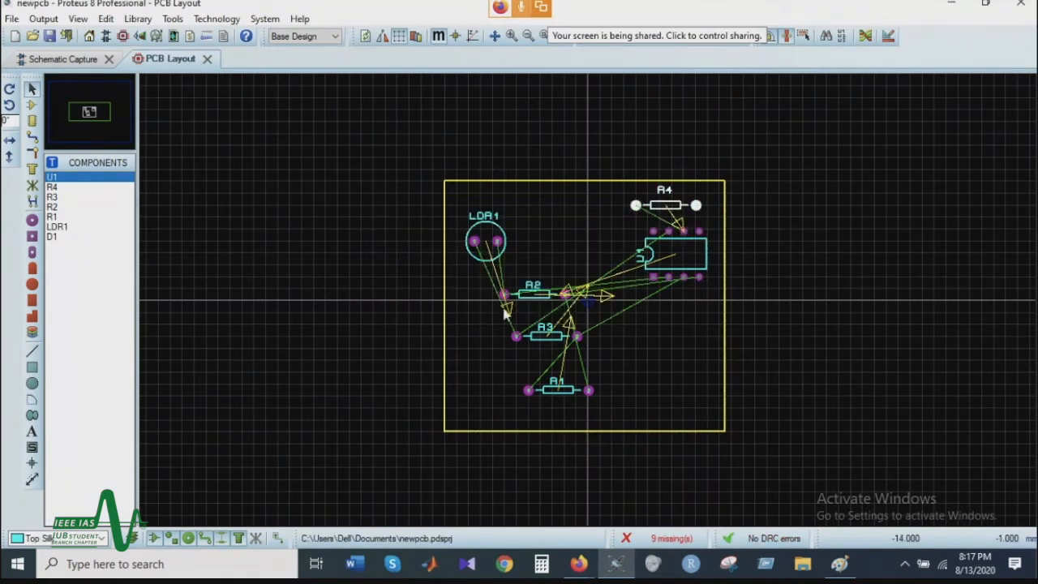
Step: Rearrange the other resistors: R2 between LDR1 and R4, R3 below LDR1, and R1 below U1
left_click(528, 297)
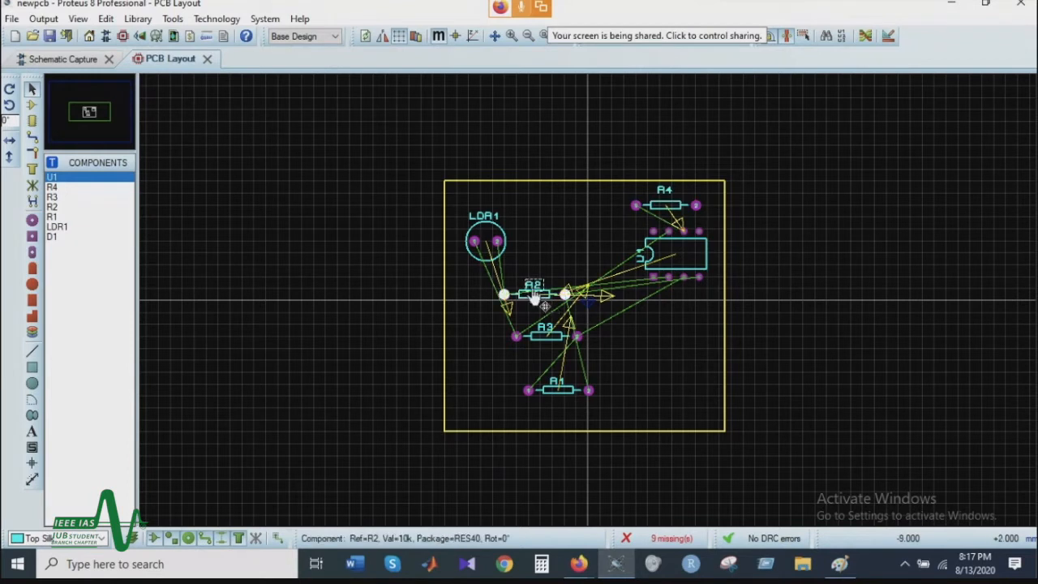
left_click_drag(535, 298, 574, 233)
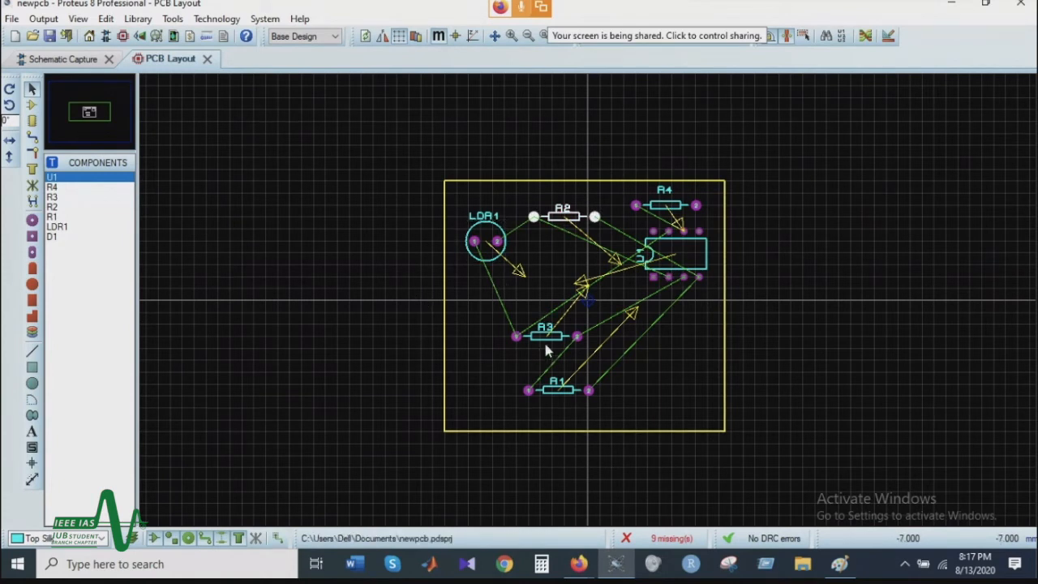
left_click_drag(545, 347, 523, 379)
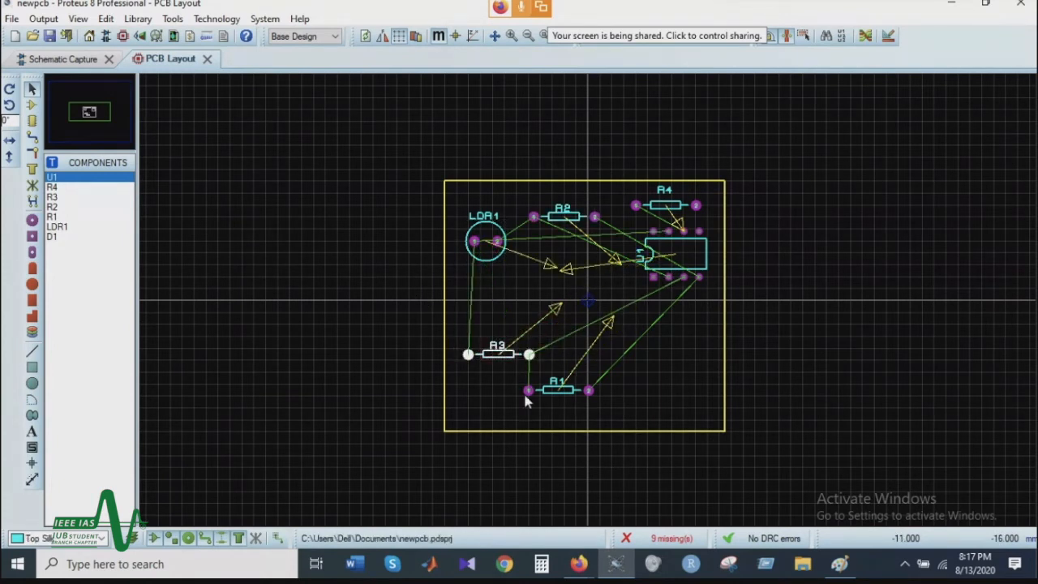
left_click(577, 395)
left_click_drag(560, 394, 637, 366)
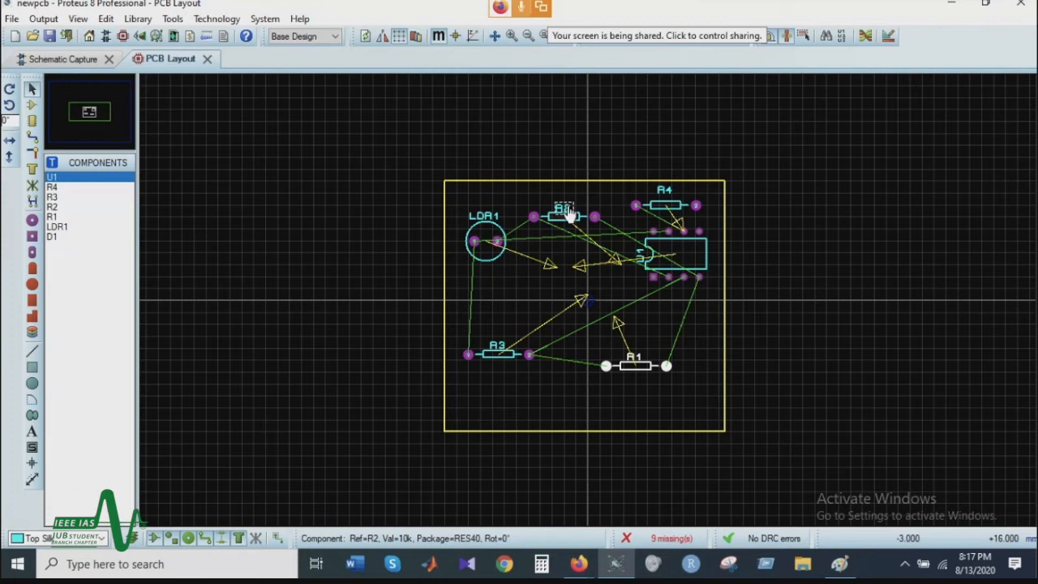
Step: Switch to track routing and try to start a DEFAULT-style trace from U1's ground pin 4
left_click(32, 137)
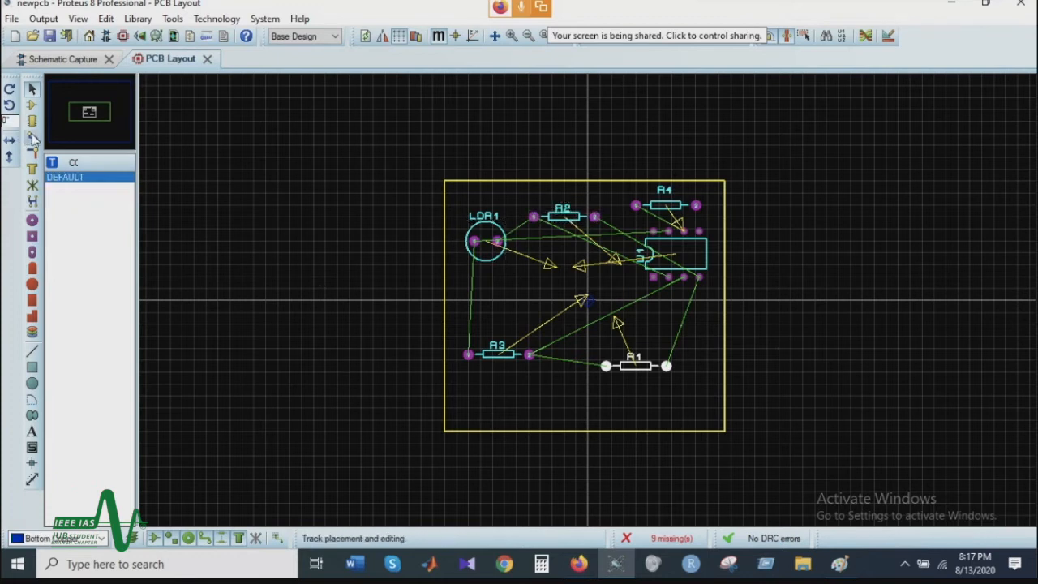
left_click(698, 276)
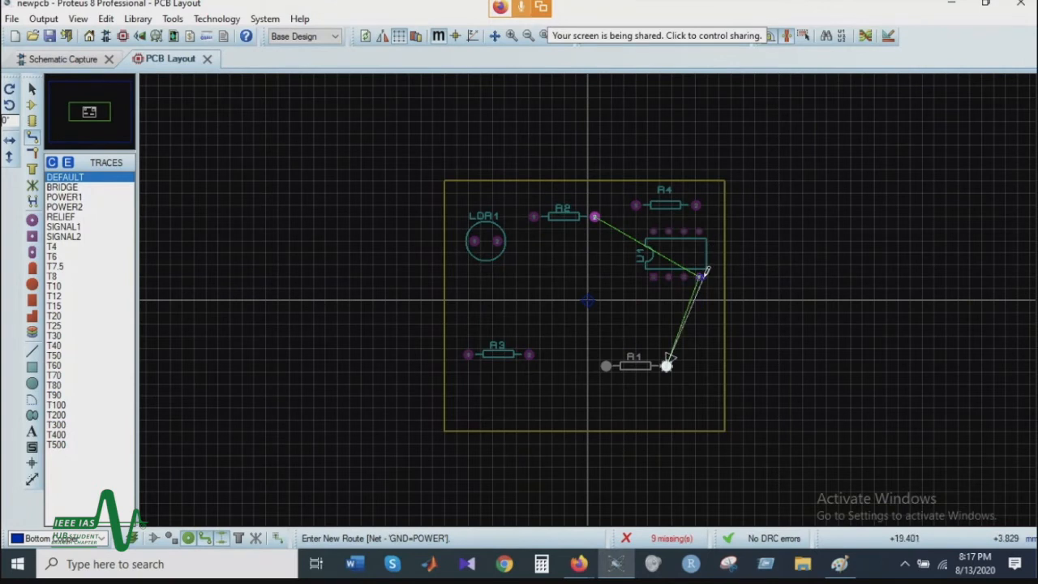
key("Escape")
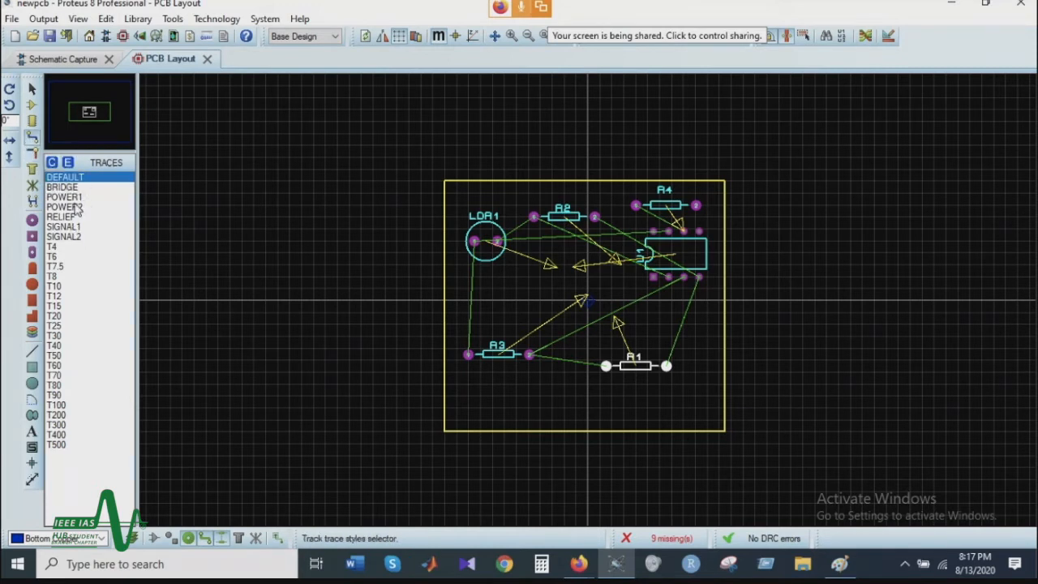
Step: Look through the available trace styles, from T4 up to T500
left_click(71, 286)
mouse_move(70, 282)
left_mouse_down()
mouse_move(69, 272)
mouse_move(71, 301)
left_mouse_up()
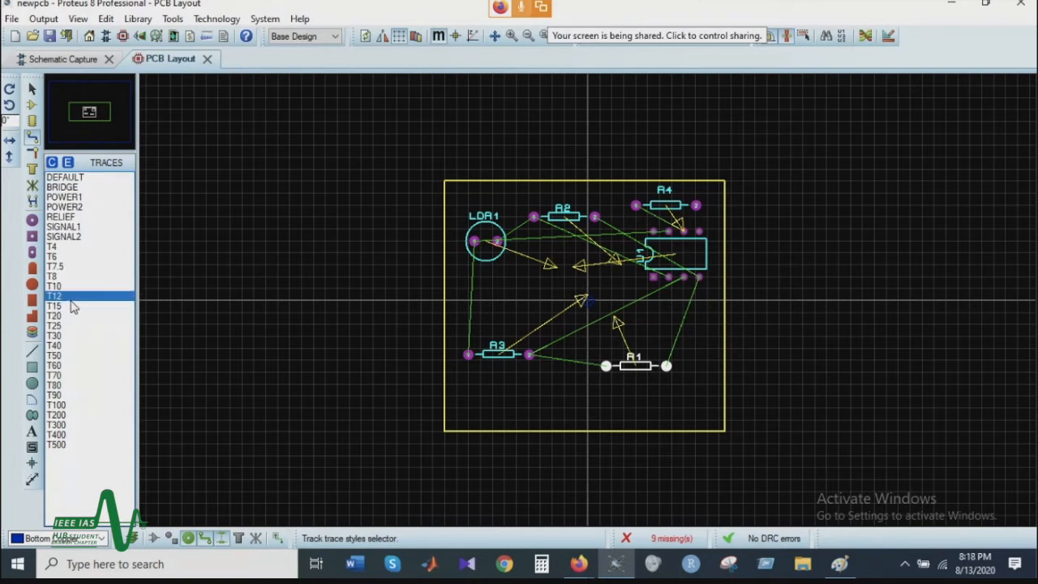
left_click(68, 325)
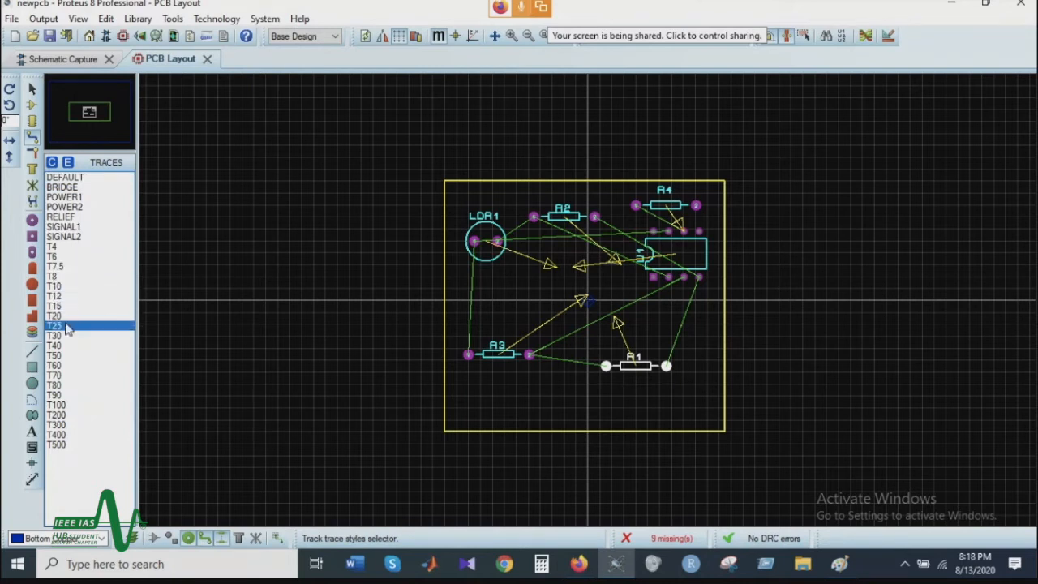
left_click(85, 258)
left_click(87, 247)
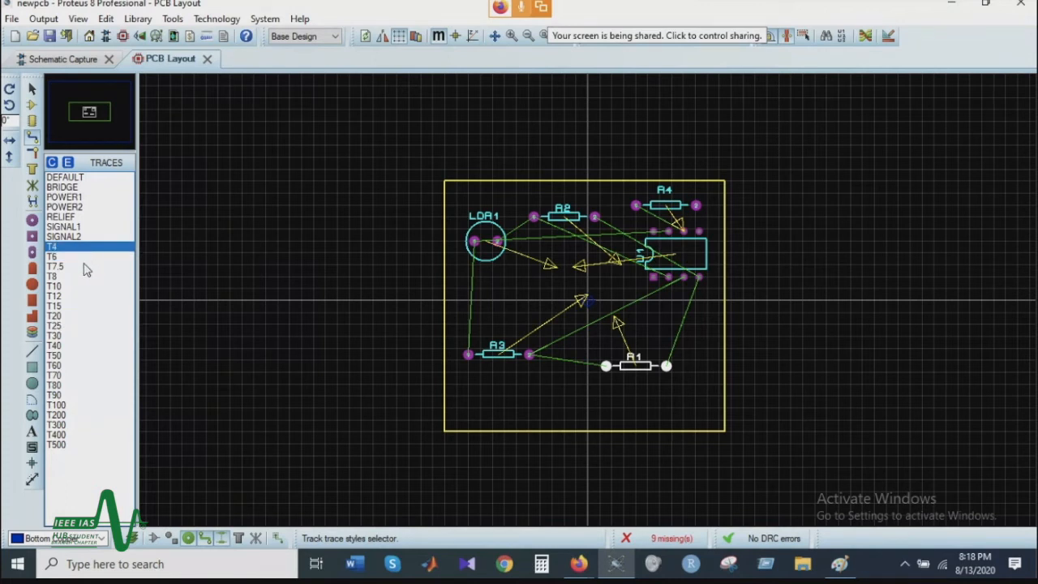
left_click(83, 257)
left_click(77, 269)
left_click(77, 246)
left_click(82, 277)
left_click(78, 305)
left_click(78, 356)
left_click(91, 395)
left_click(79, 435)
left_click(78, 445)
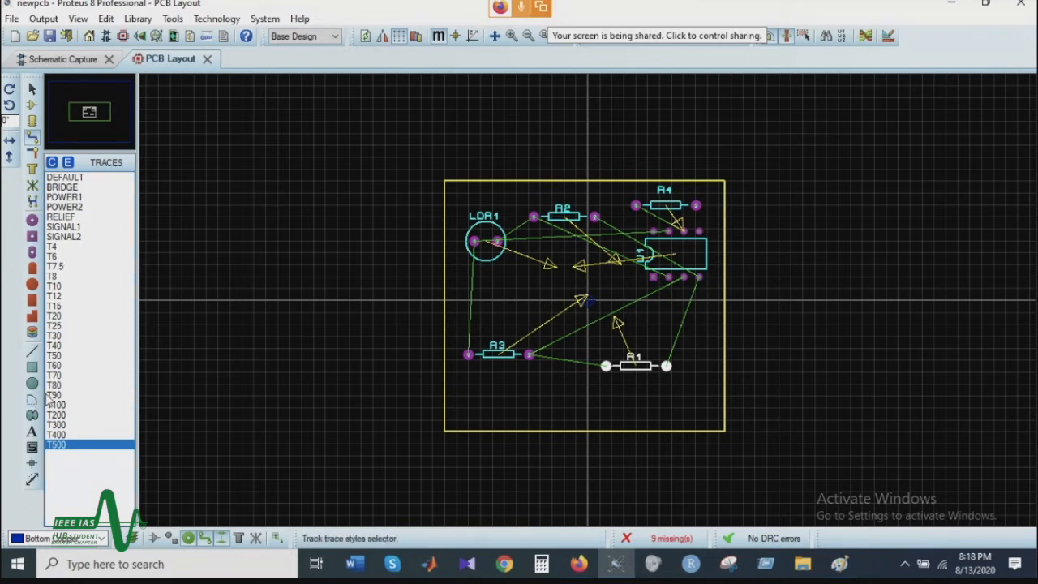
Step: Compare the T30, T40, T50 and T70 trace styles with the wider T90, T300 and T400
left_click(70, 335)
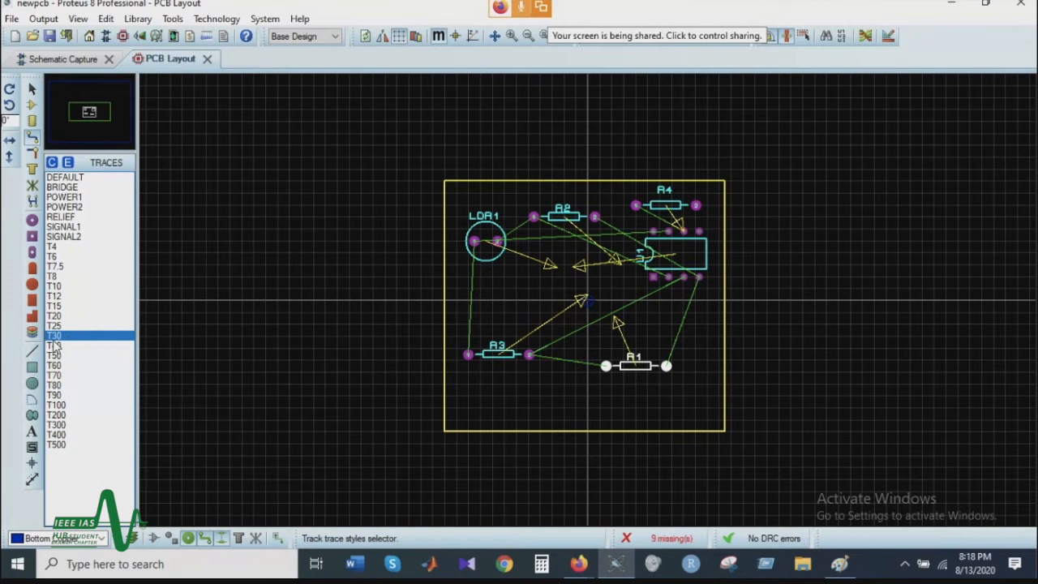
left_click(68, 359)
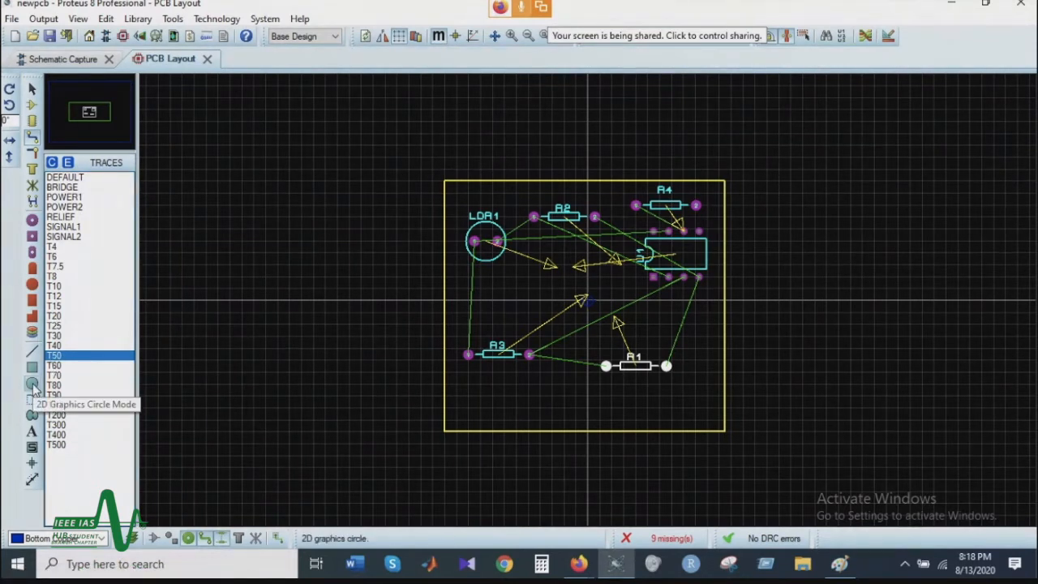
left_click(79, 337)
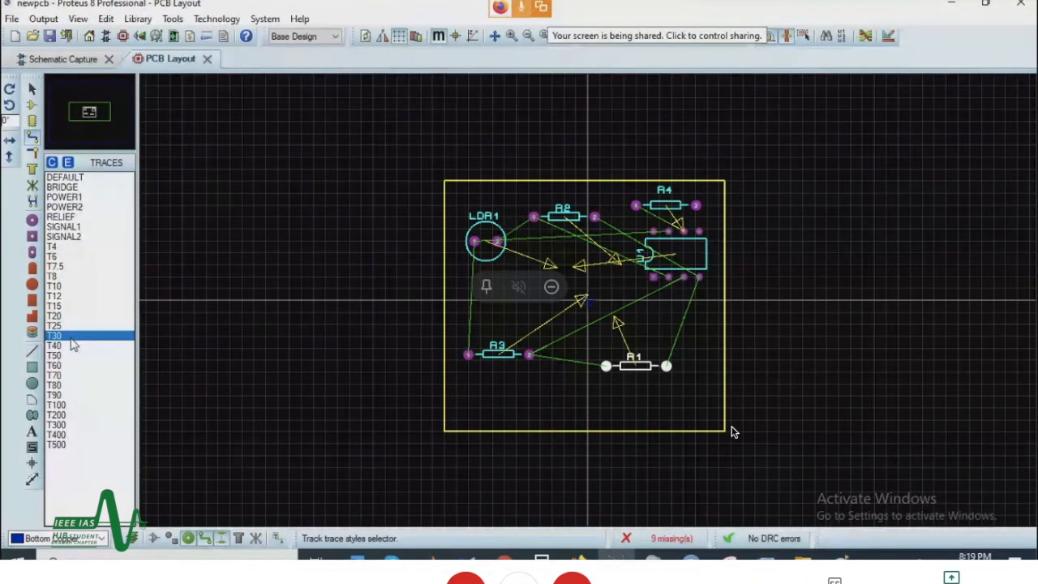
left_click(72, 344)
left_click(65, 337)
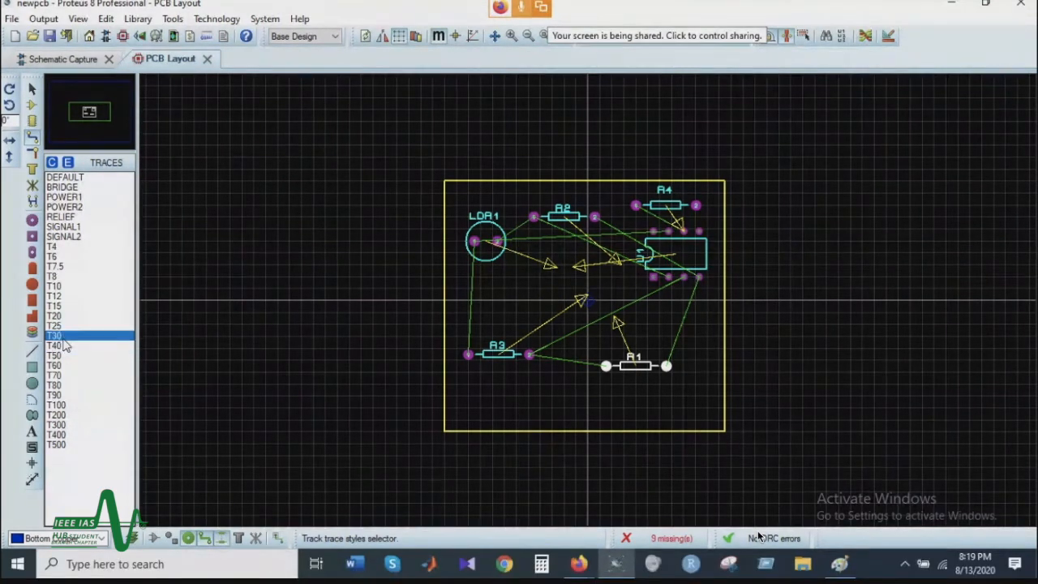
left_click(63, 355)
left_click(64, 373)
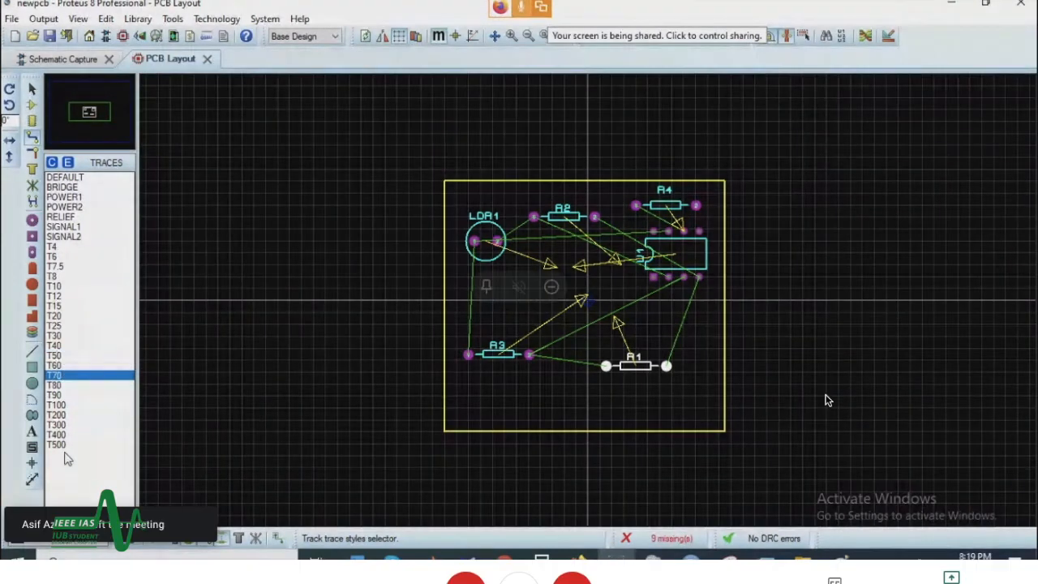
left_click(78, 357)
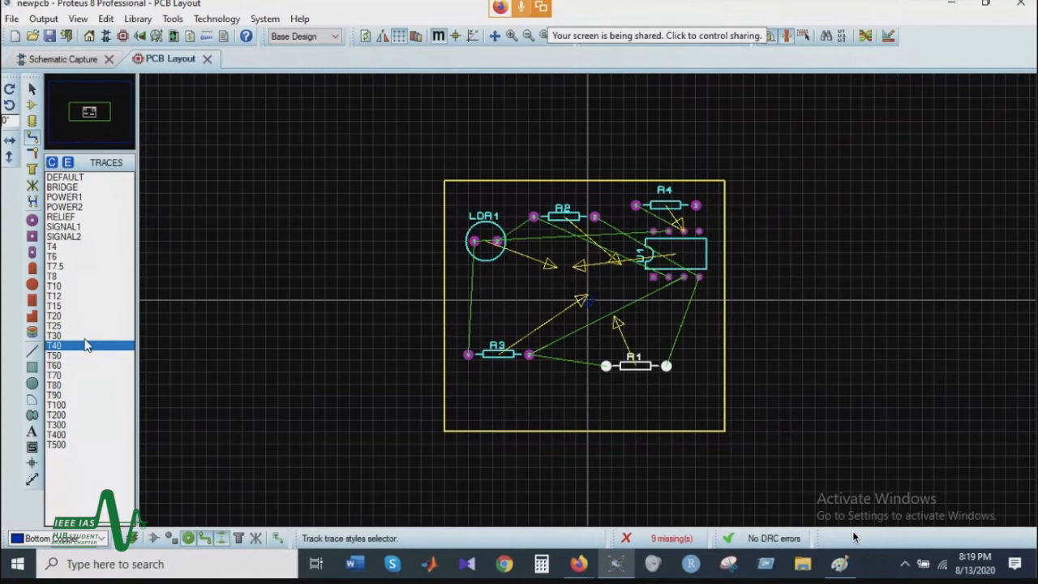
left_click(84, 336)
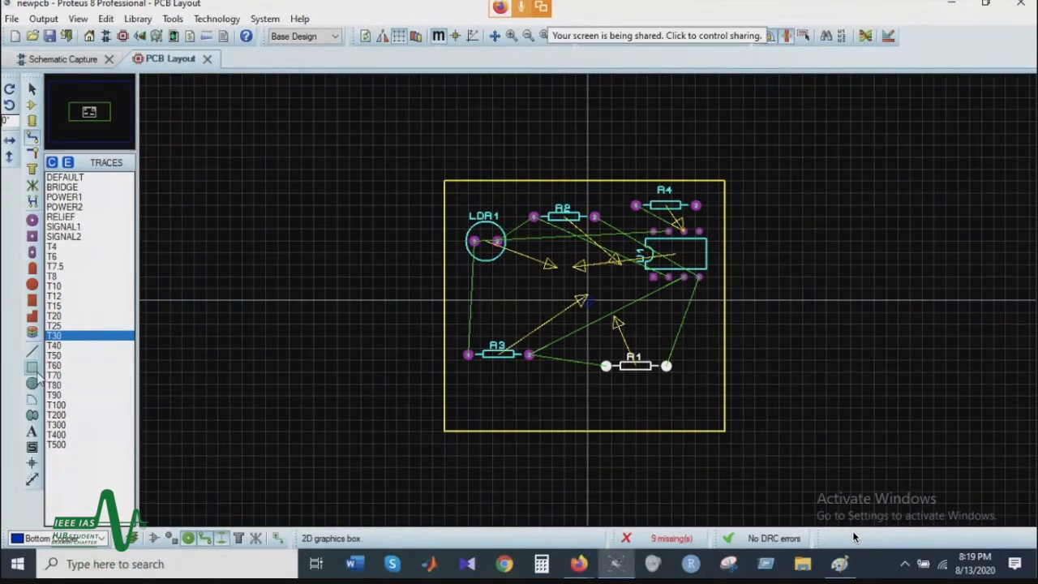
left_click(83, 346)
left_click(73, 337)
left_click(77, 347)
left_click(83, 337)
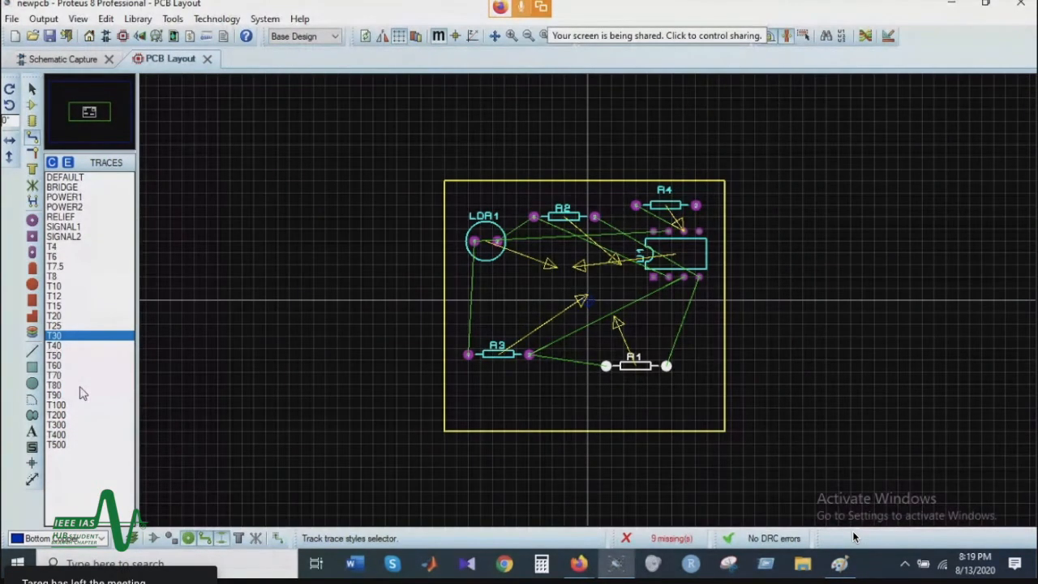
left_click(77, 434)
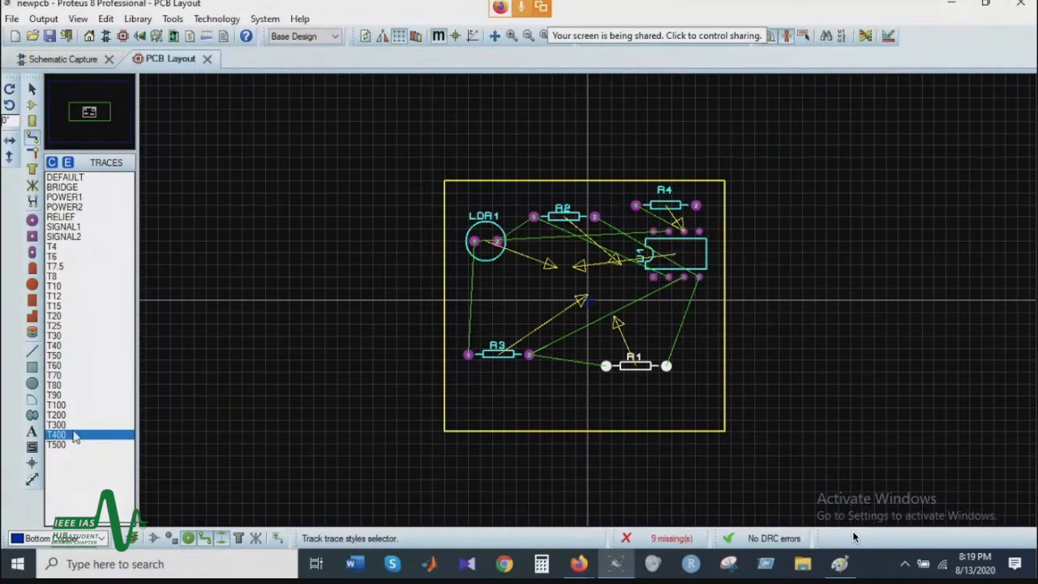
left_click(71, 425)
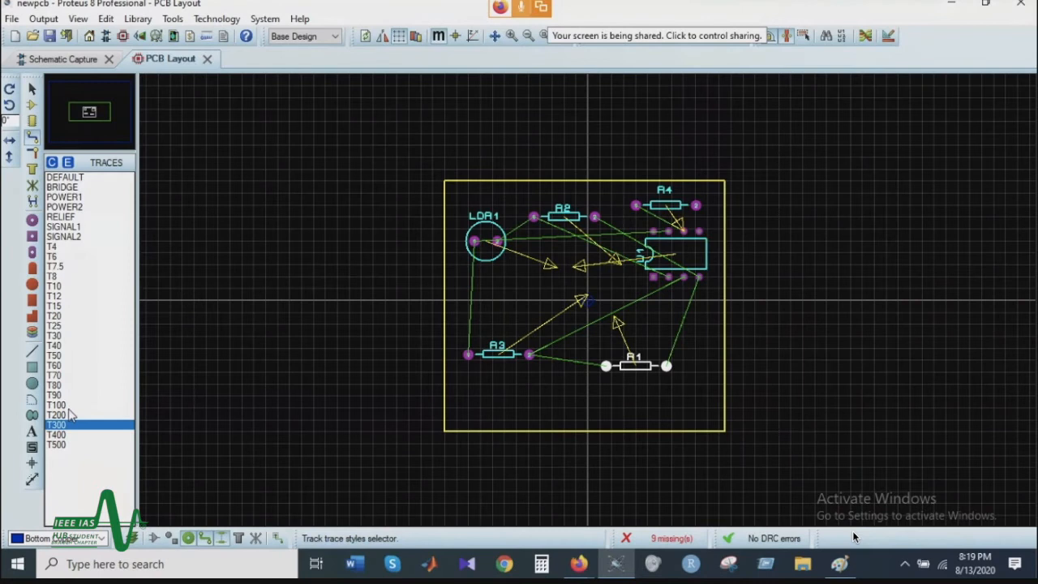
left_click(84, 396)
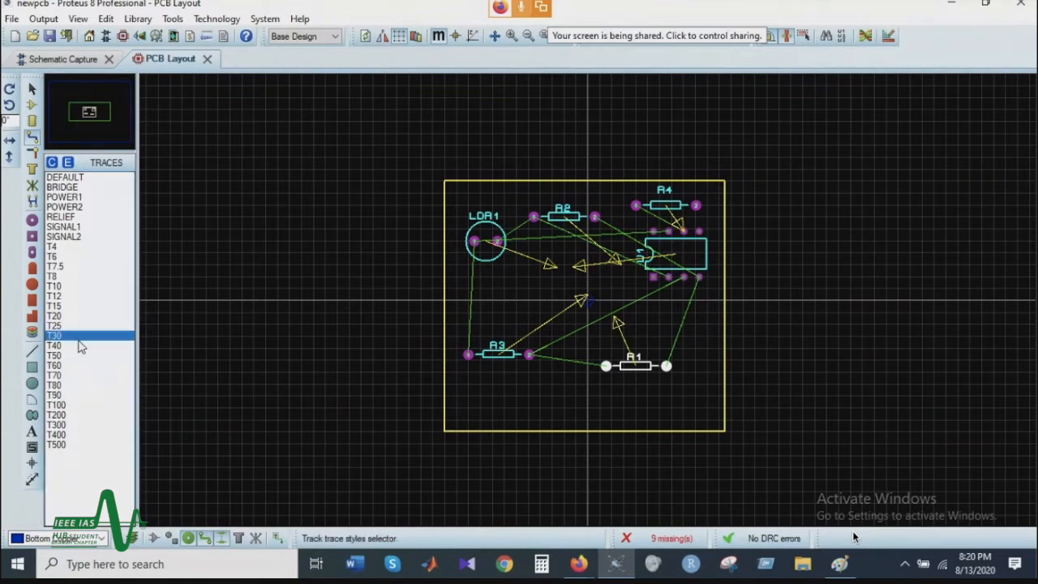
Step: Set the trace style to T30 for routing
left_click(73, 179)
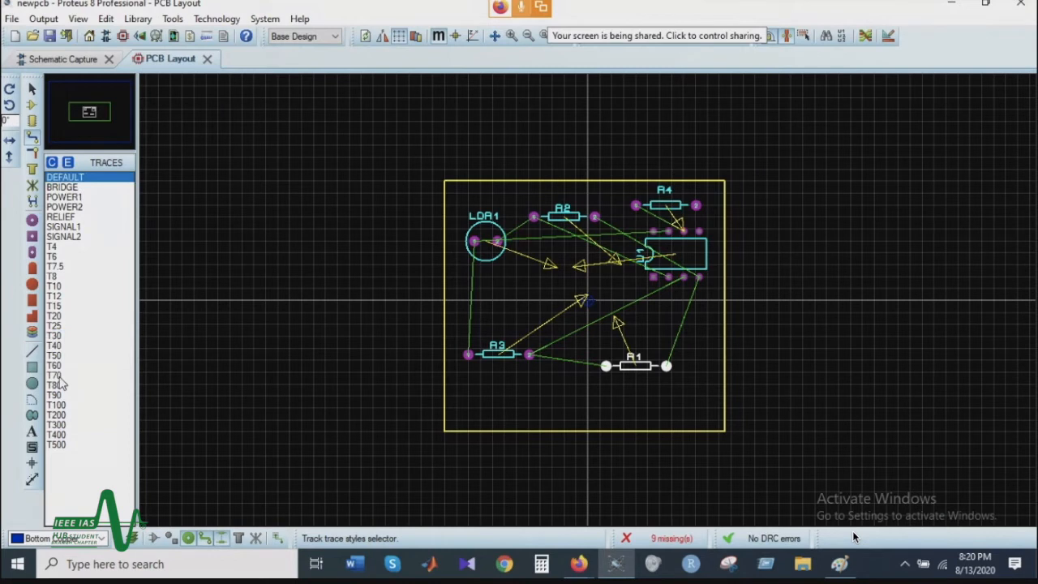
left_click(72, 337)
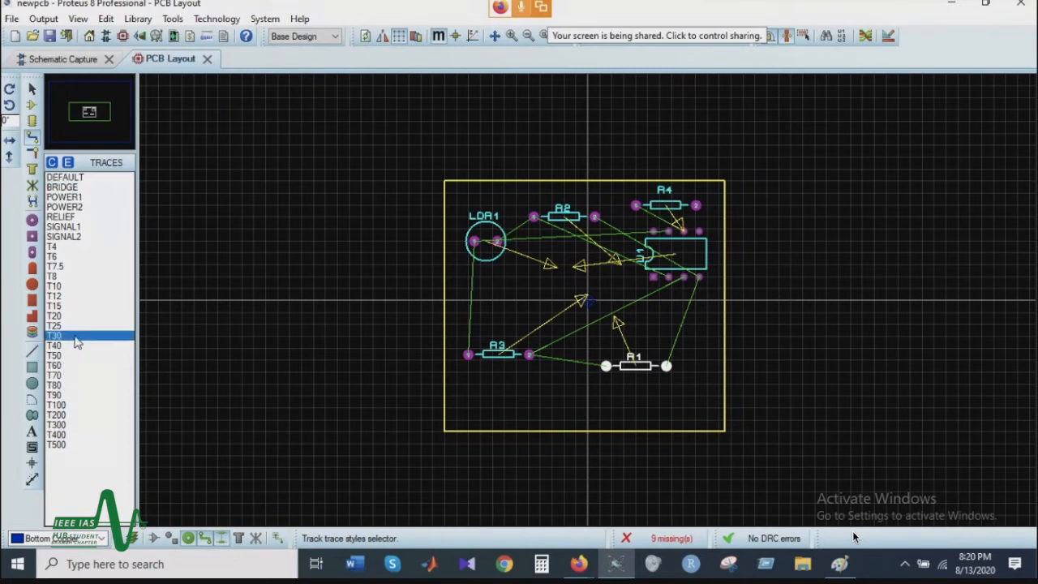
left_click(78, 356)
left_click(78, 337)
left_click(474, 242)
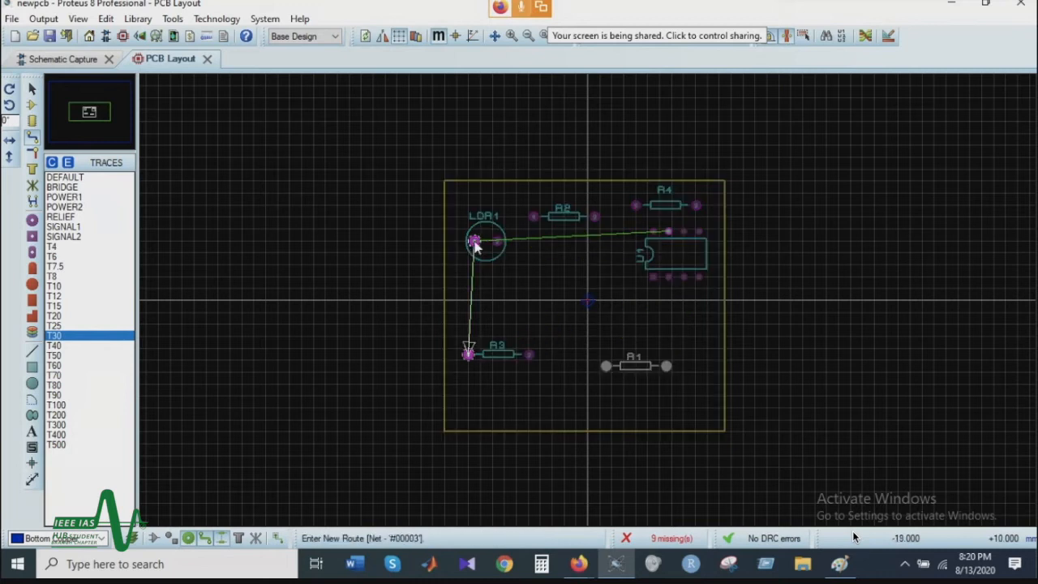
key("Escape")
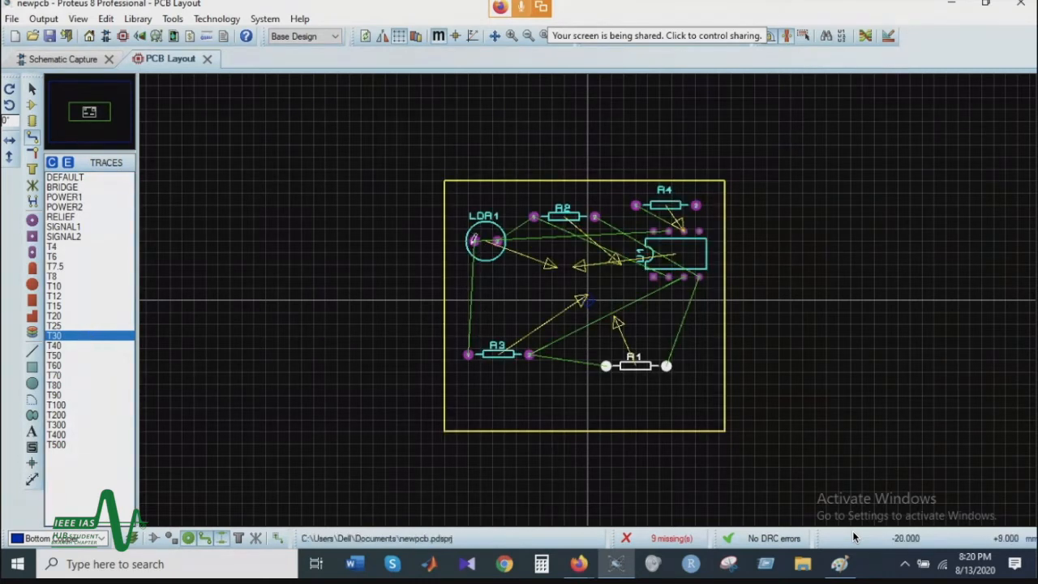
left_click(473, 240)
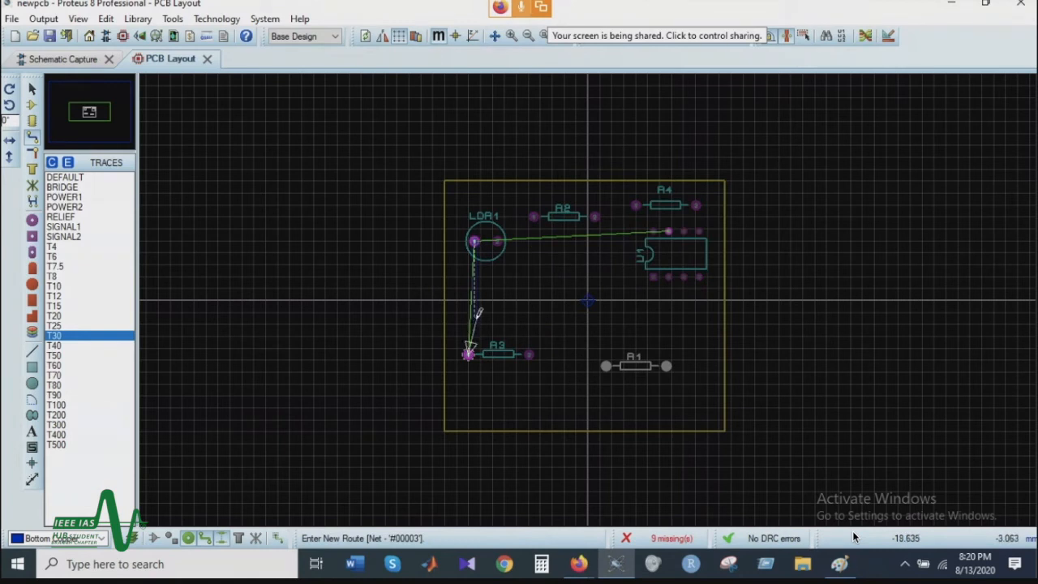
key("Escape")
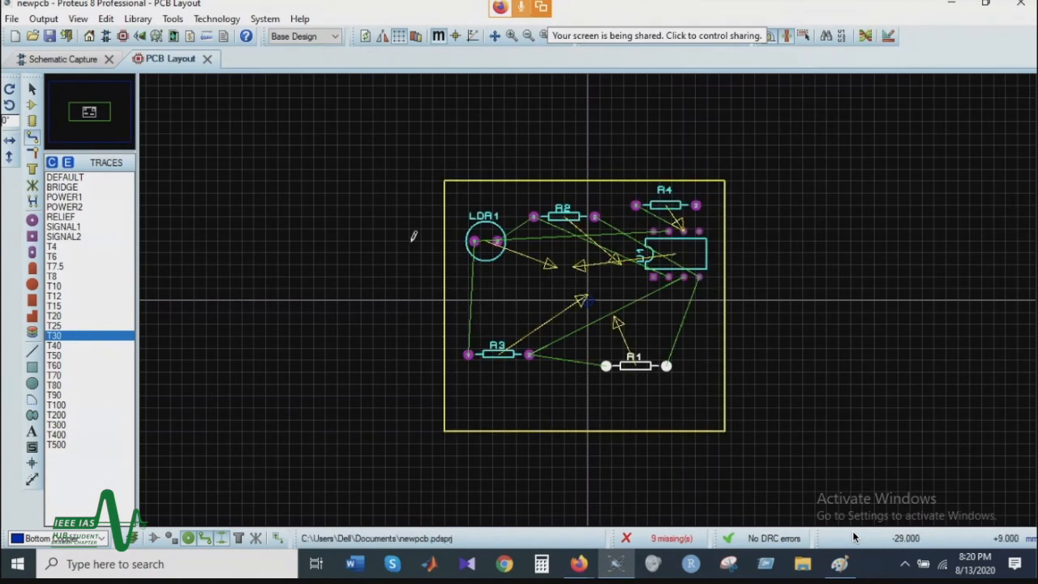
Step: Route T30 bottom-copper traces from LDR1 pin 1 to R3 pin 1, R3 pin 2 to R1 pin 1, and U1 pin 4 to R1 pin 2
left_click(474, 241)
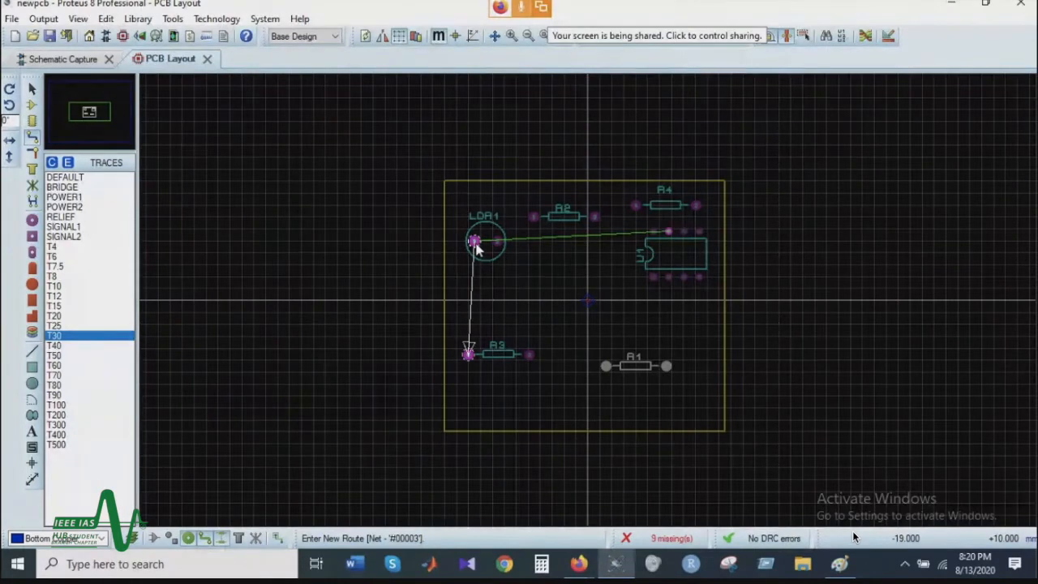
left_click(469, 354)
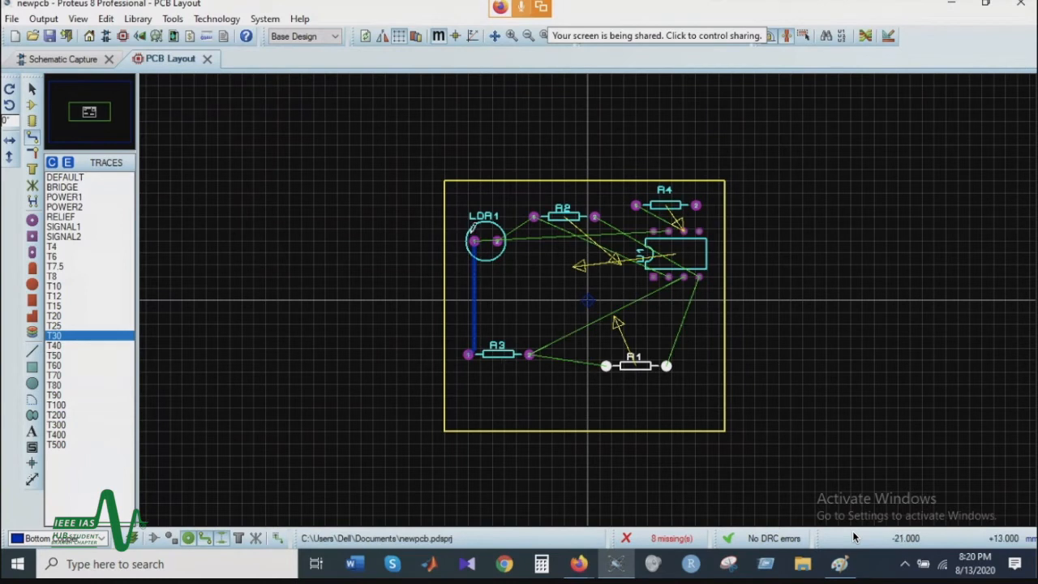
left_click(528, 355)
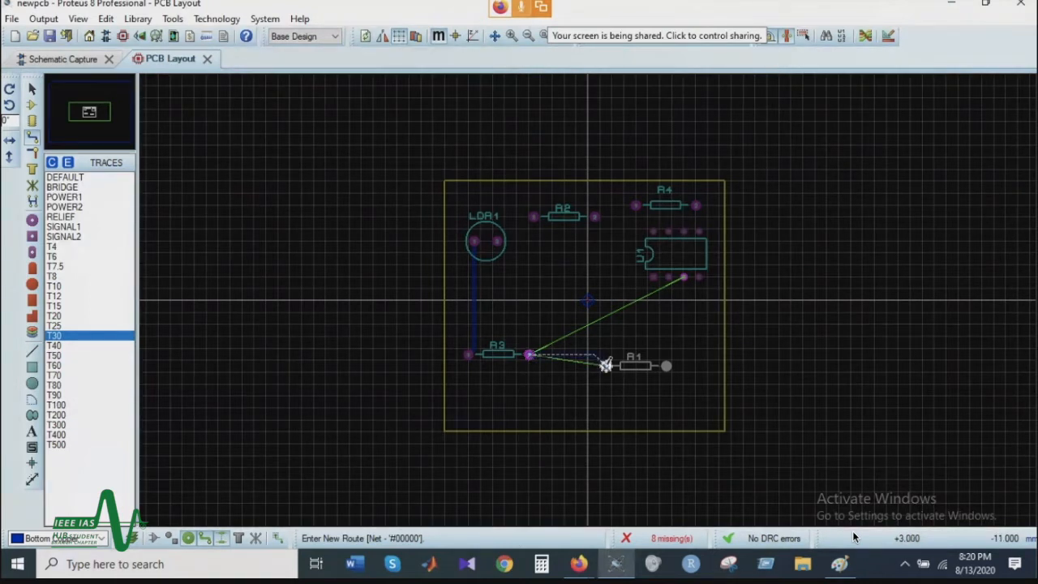
left_click(606, 365)
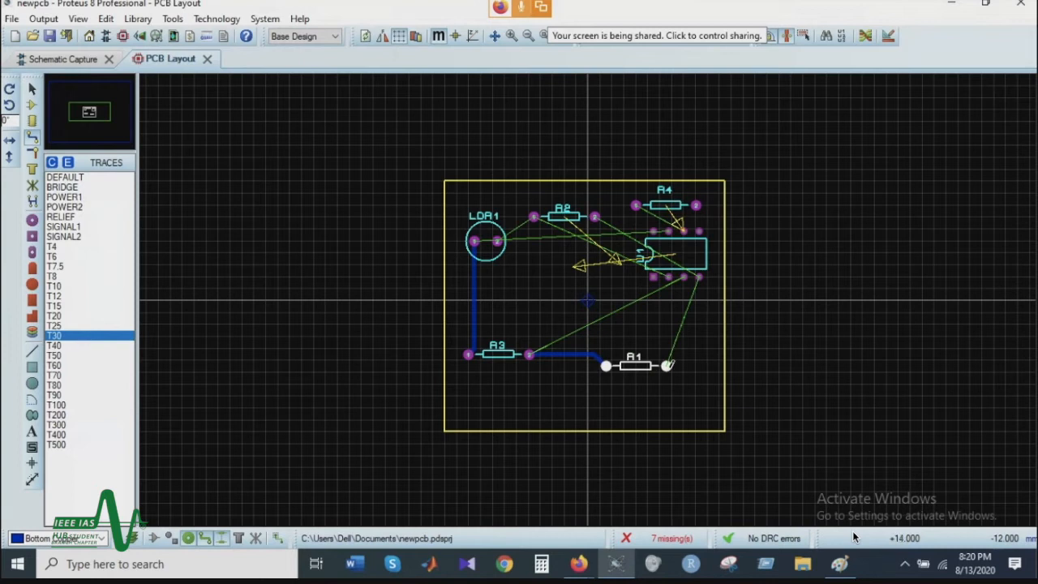
left_click(700, 274)
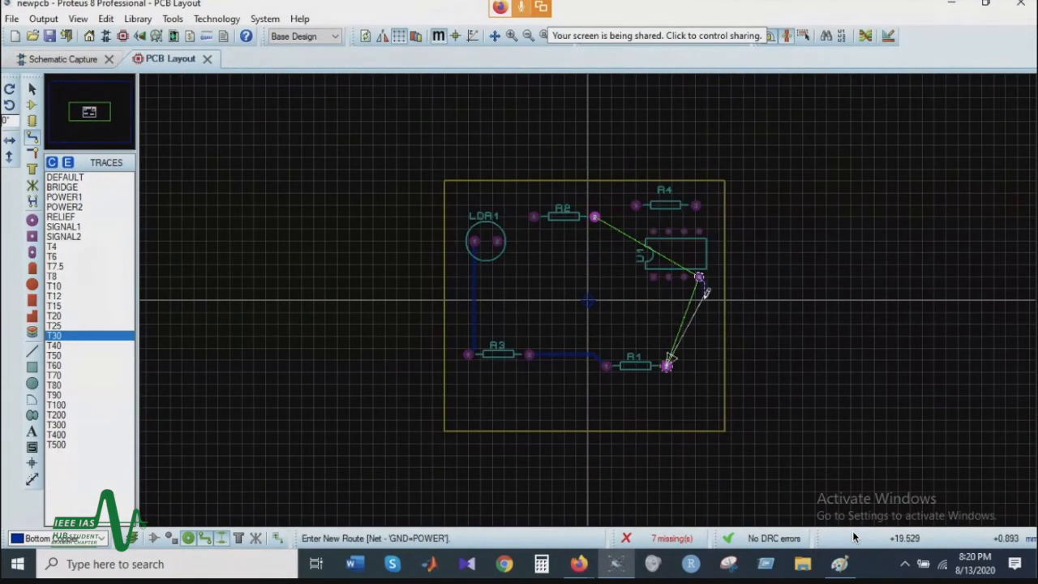
left_click(666, 365)
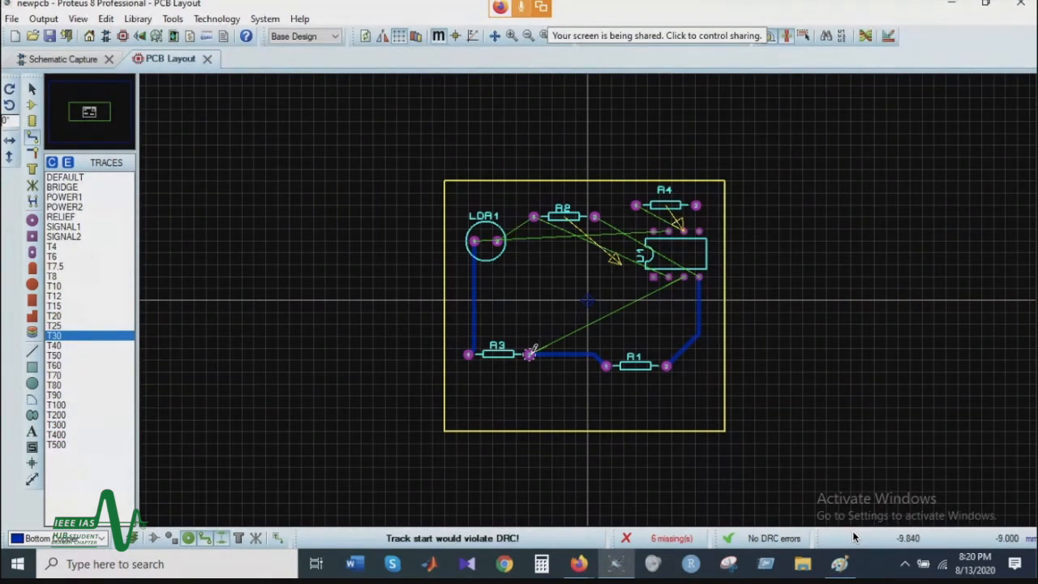
Step: Route traces from R3 pin 2 to U1 pin 3 and from R4 pin 1 to U1 pin 6
left_click(528, 353)
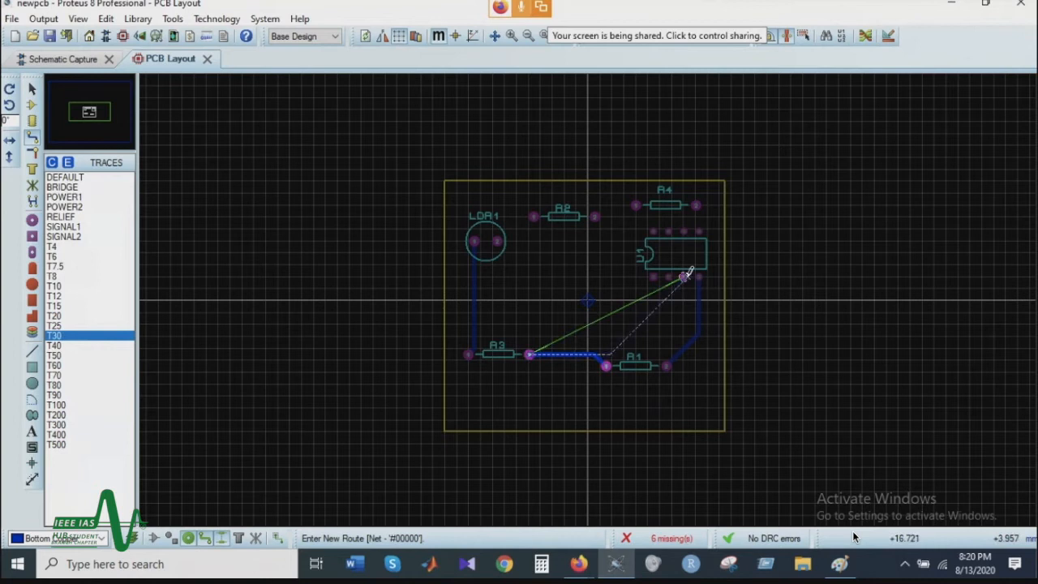
left_click(683, 277)
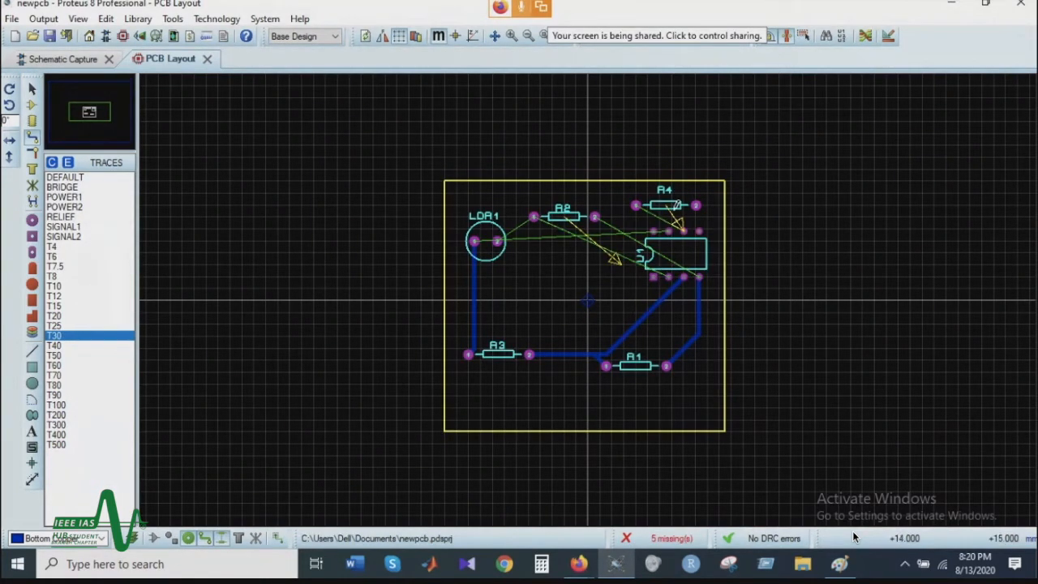
left_click(635, 206)
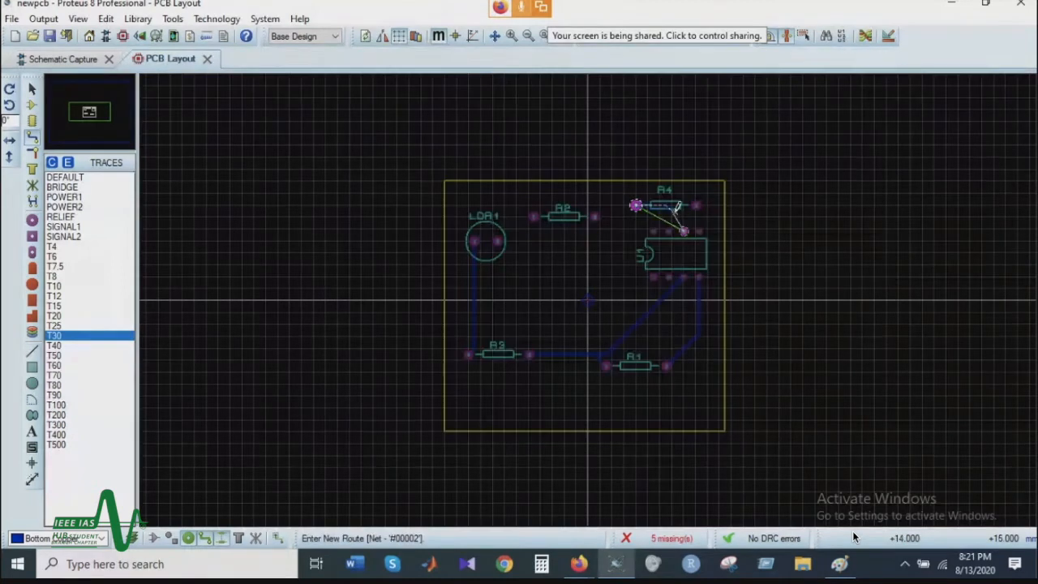
left_click(683, 230)
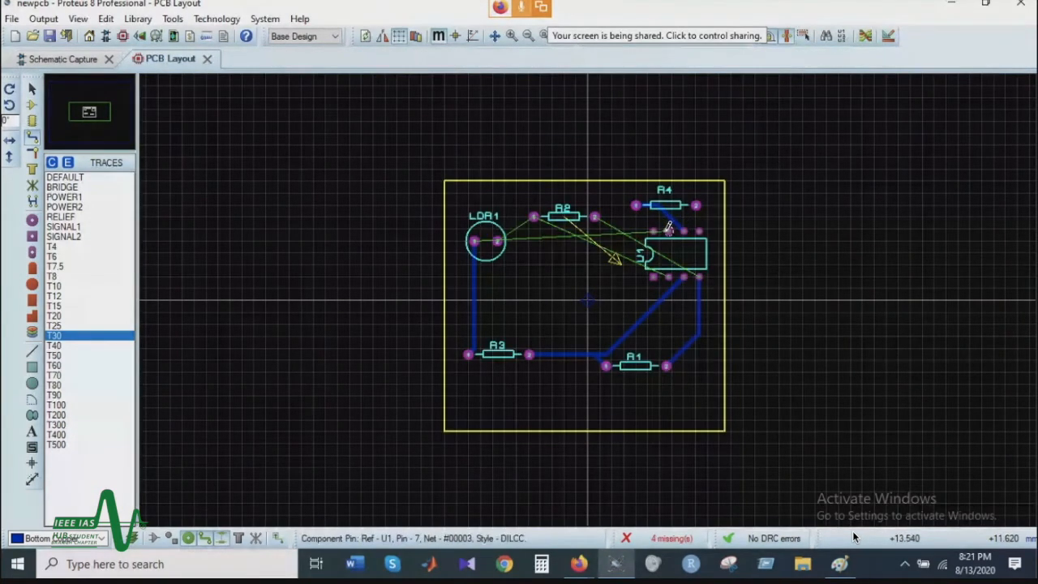
Step: Route R2 pin 1 to LDR1 pin 2, and branch a trace from the LDR1–R3 track to U1 pin 7
left_click(533, 217)
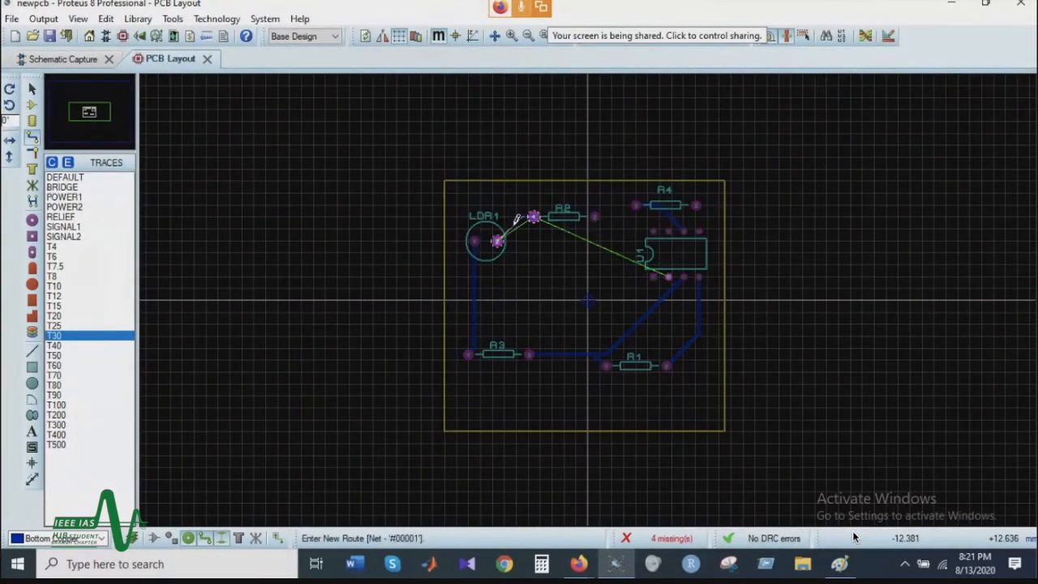
left_click(496, 241)
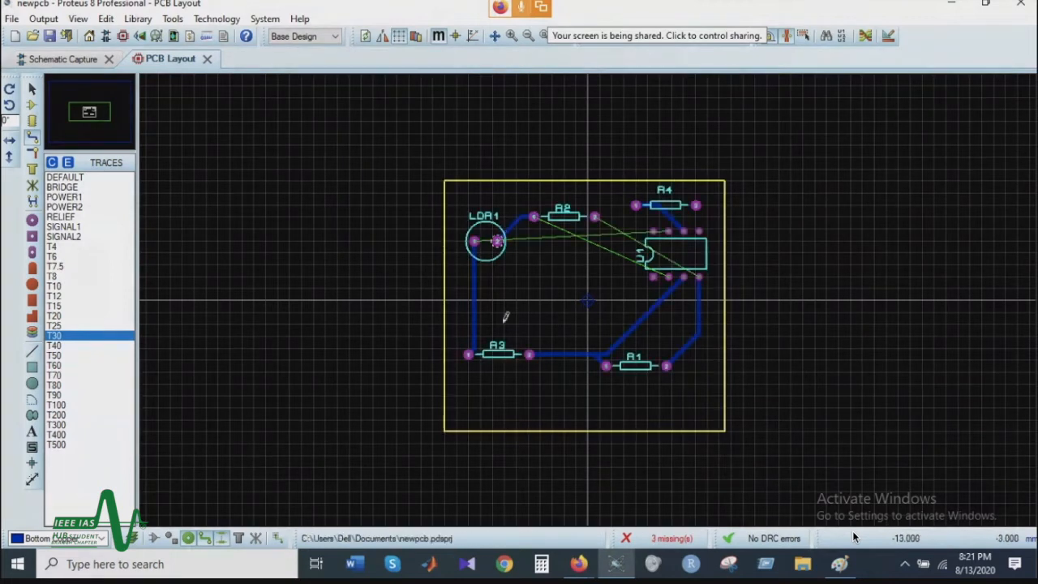
left_click(475, 279)
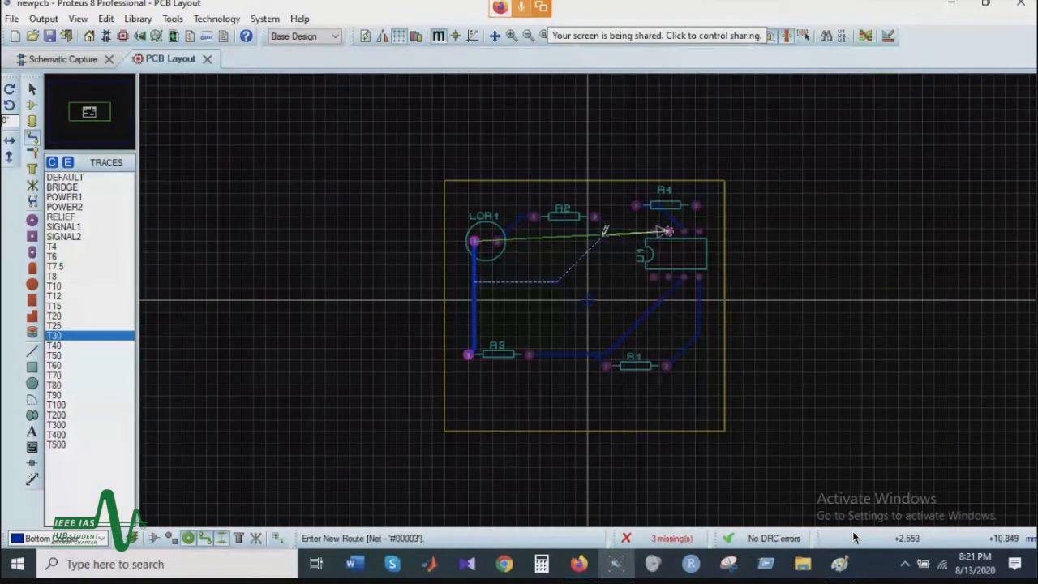
left_click(668, 229)
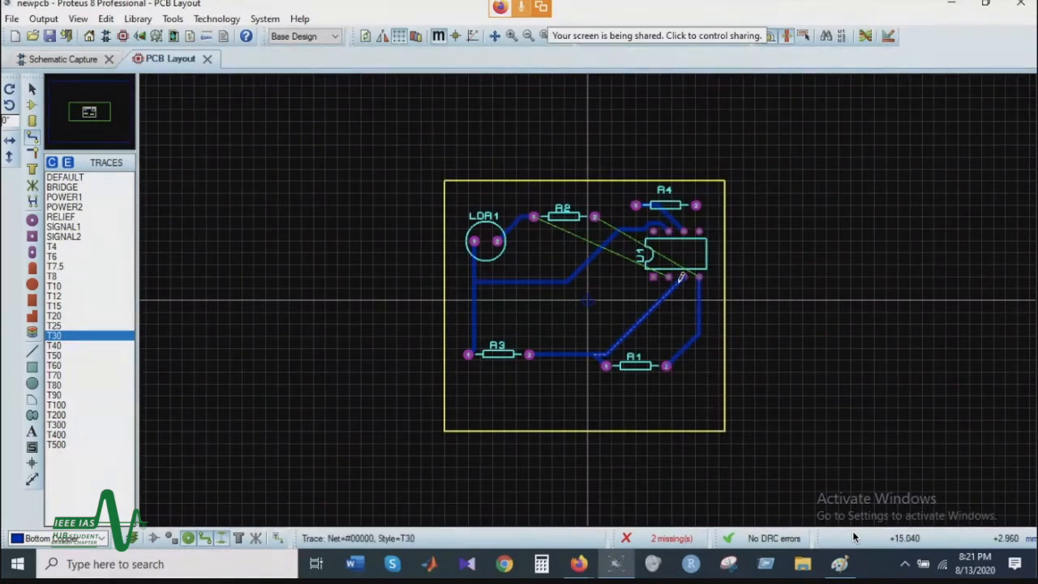
Step: Try to route a trace between U1 pin 2 and R2 pin 1, starting from either end
left_click(669, 277)
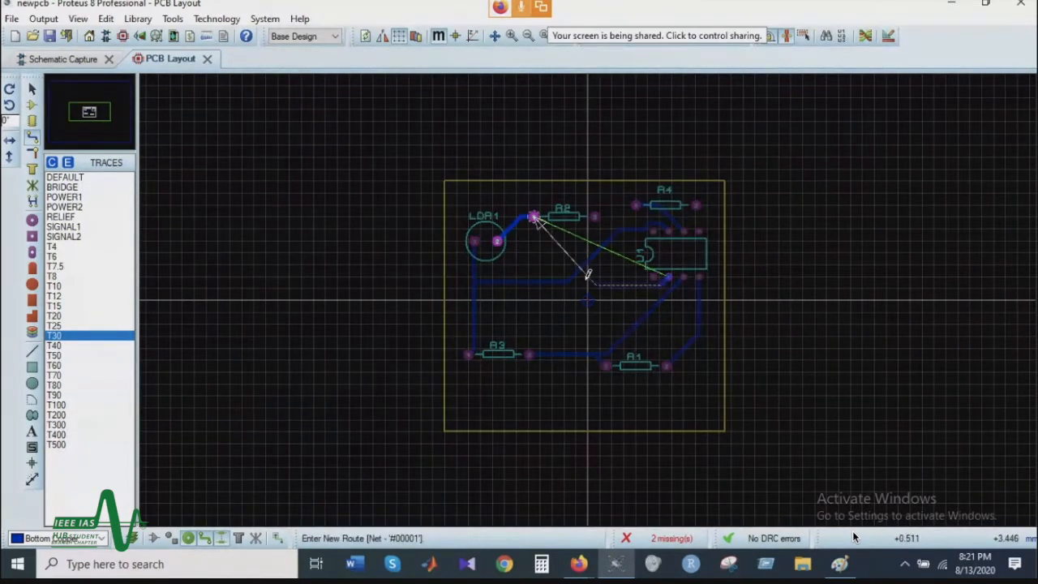
right_click(541, 220)
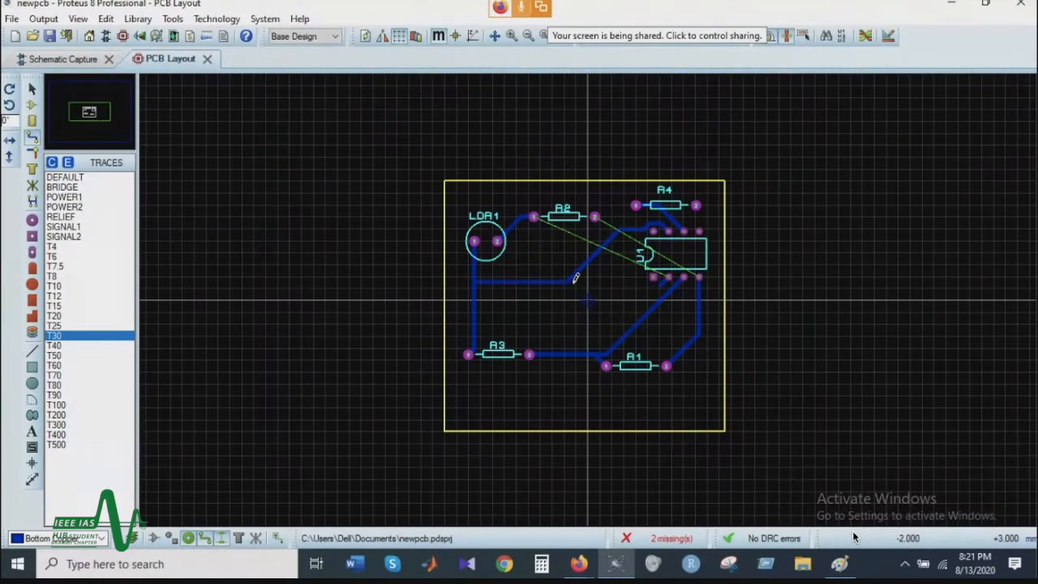
left_click(533, 217)
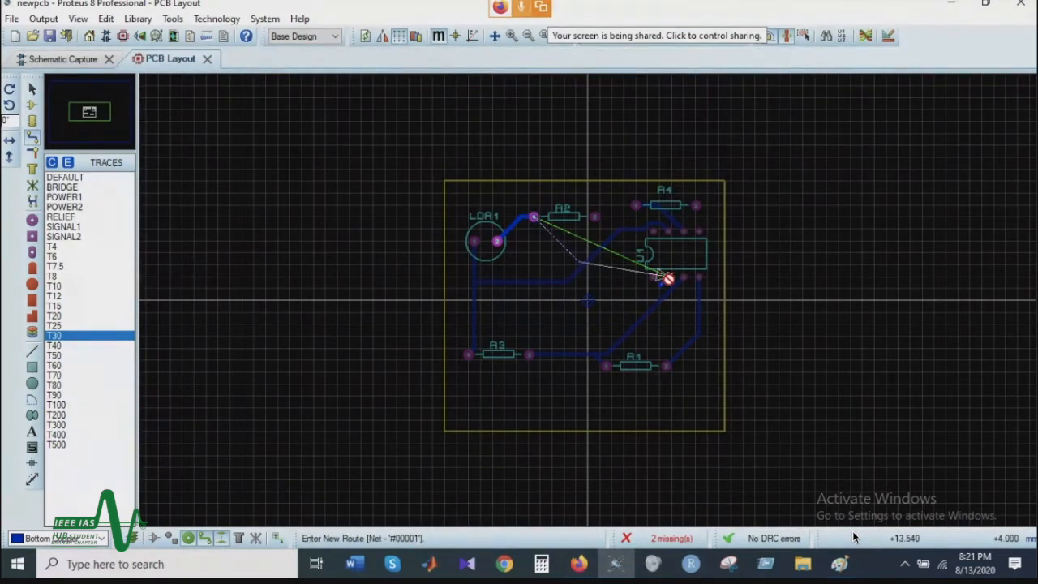
right_click(667, 278)
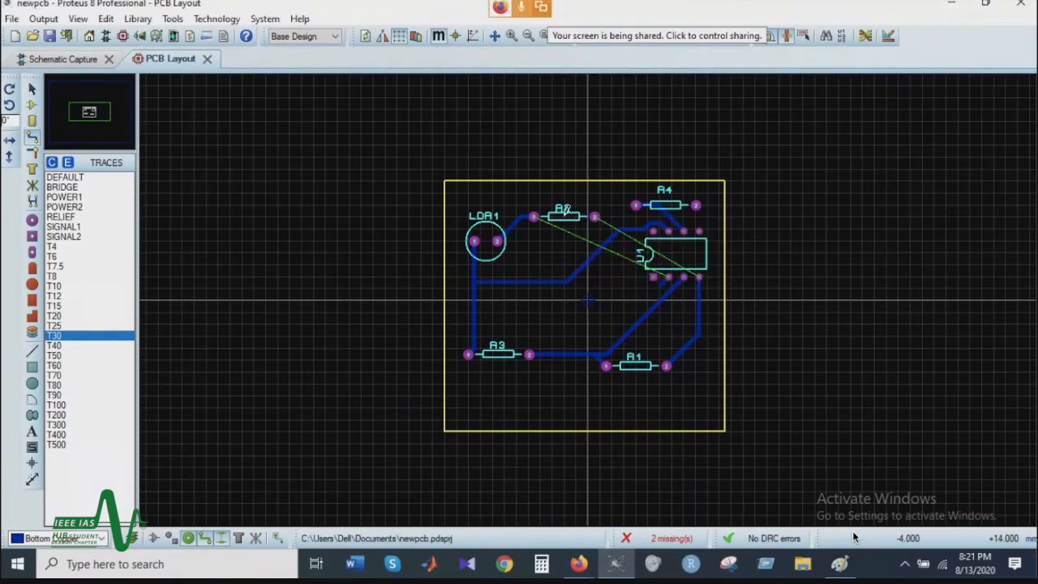
Step: Delete resistor R2 from its place between LDR1 and R4
left_click(32, 88)
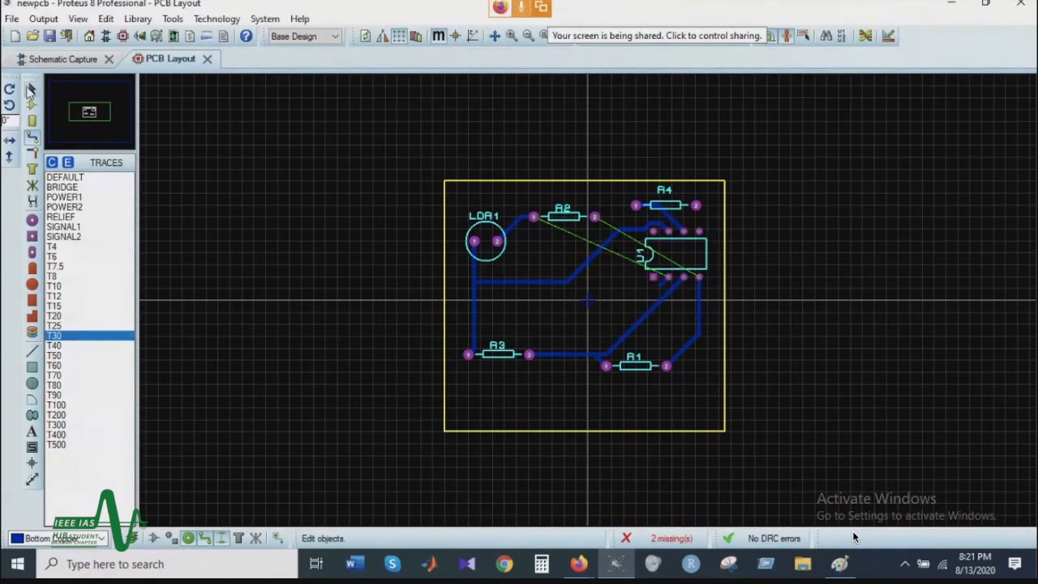
left_click(568, 220)
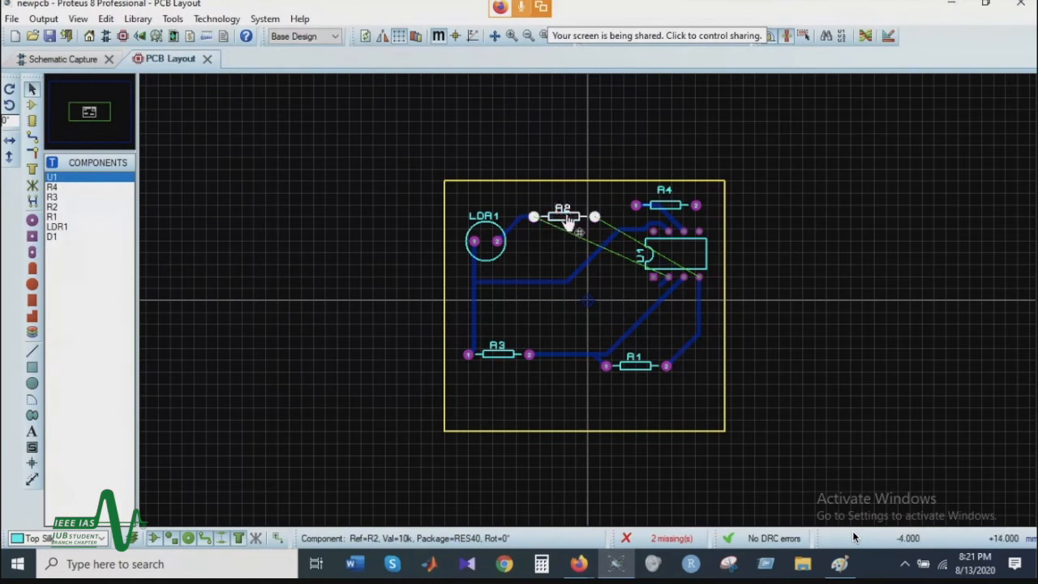
right_click(577, 217)
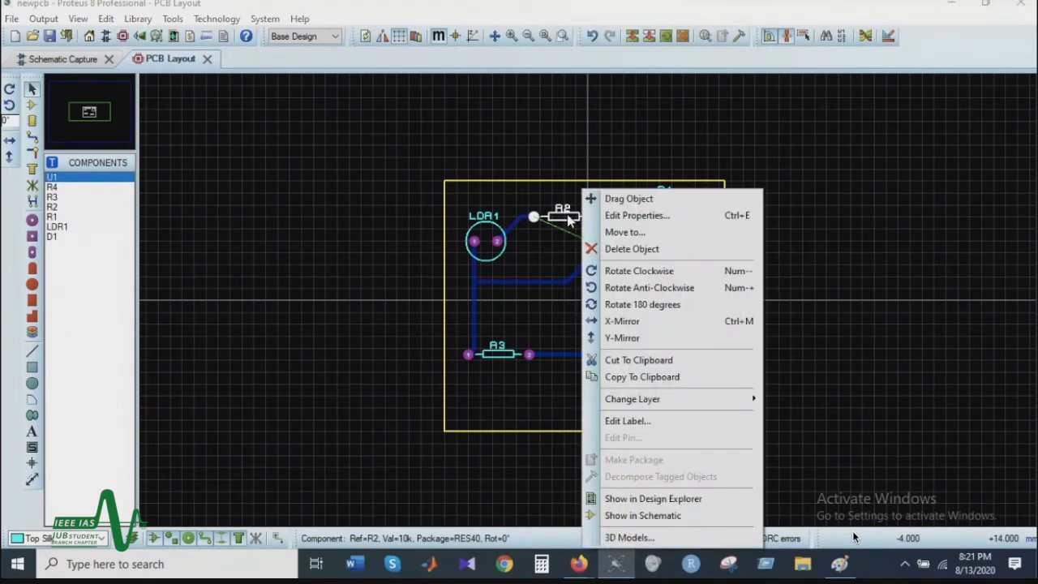
left_click(629, 234)
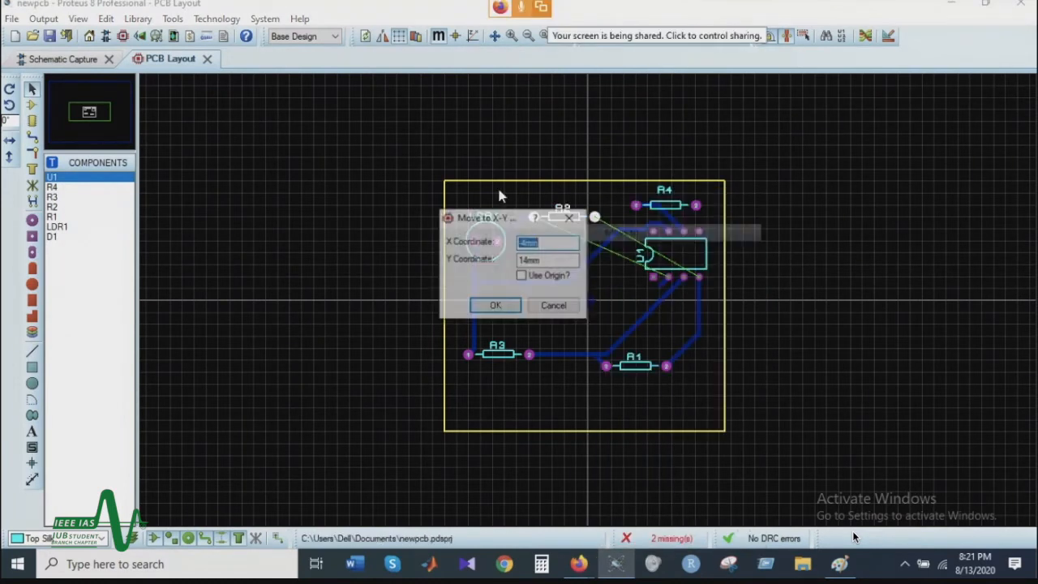
left_click(556, 301)
right_click(575, 218)
left_click(627, 250)
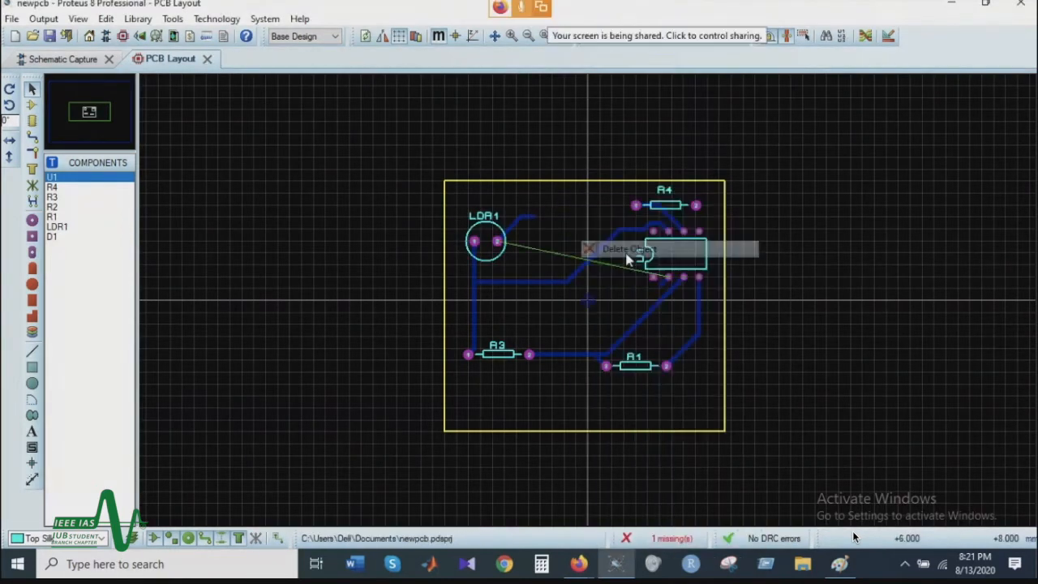
Step: Delete the leftover trace that ran from LDR1 pin 2 to the removed R2
left_click(529, 220)
right_click(528, 220)
left_click(585, 221)
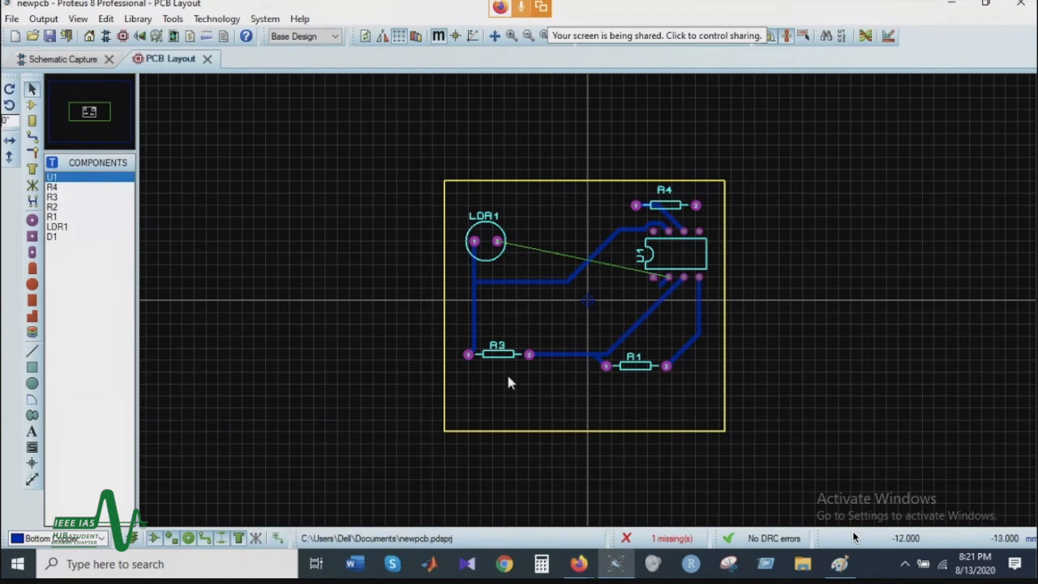
Step: Place R2 (10k) back on the board, below and between R3 and R1
left_click(31, 105)
left_click(60, 207)
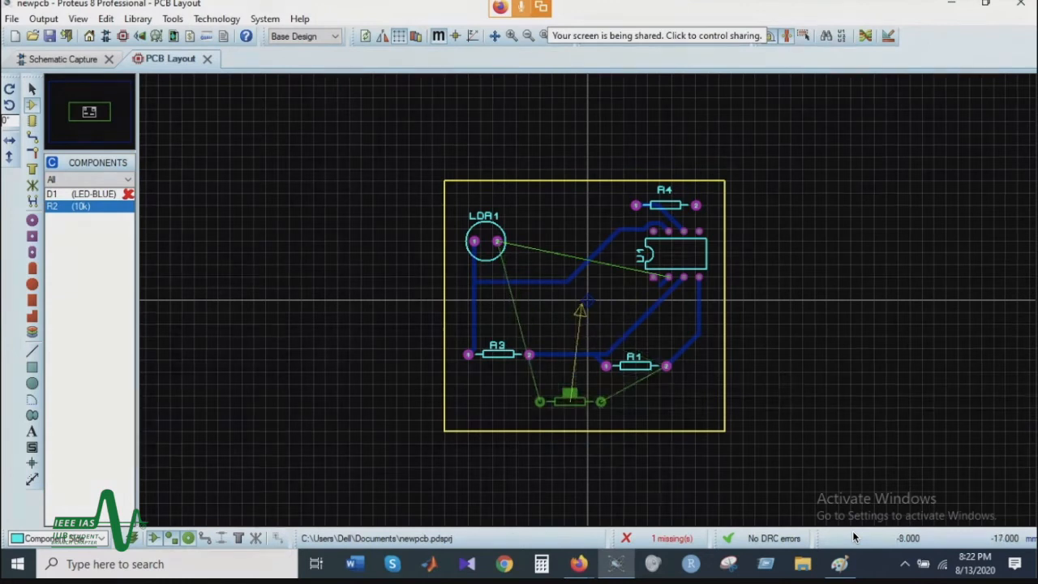
left_click(546, 395)
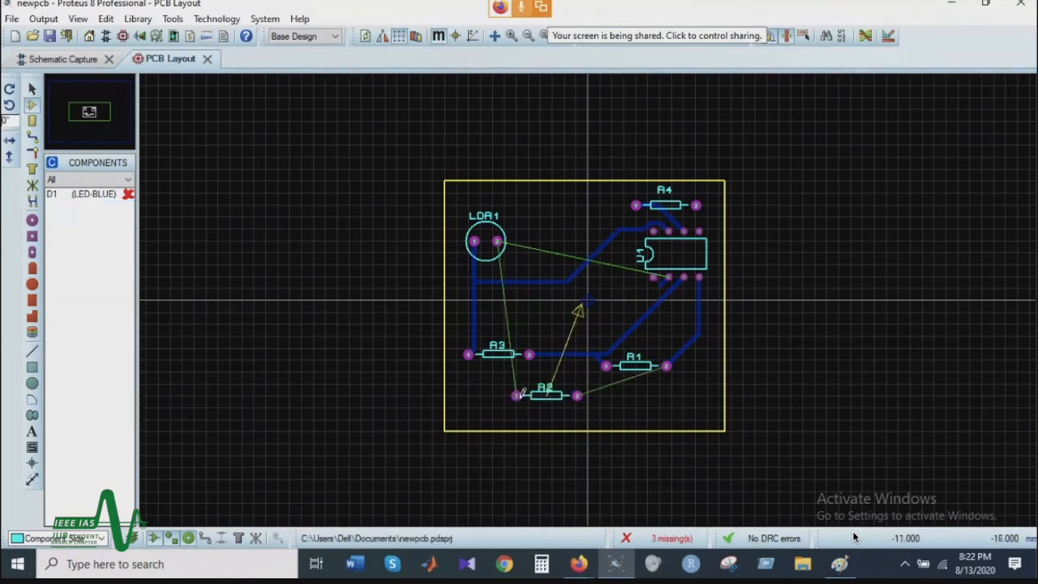
Step: Move LDR1 down to just above R3, beneath the horizontal trace leading to U1 pin 7
right_click(493, 240)
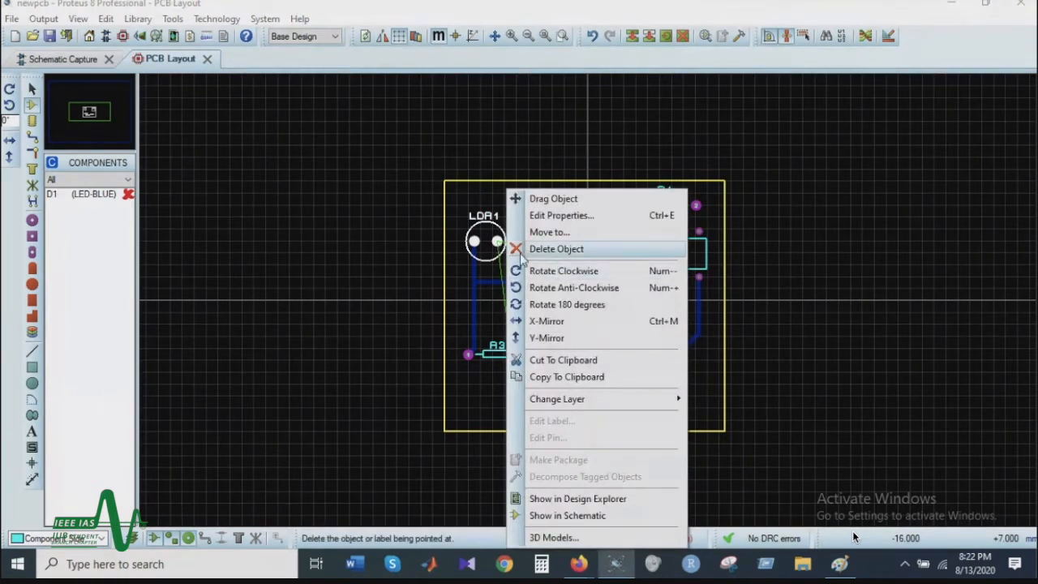
left_click(552, 199)
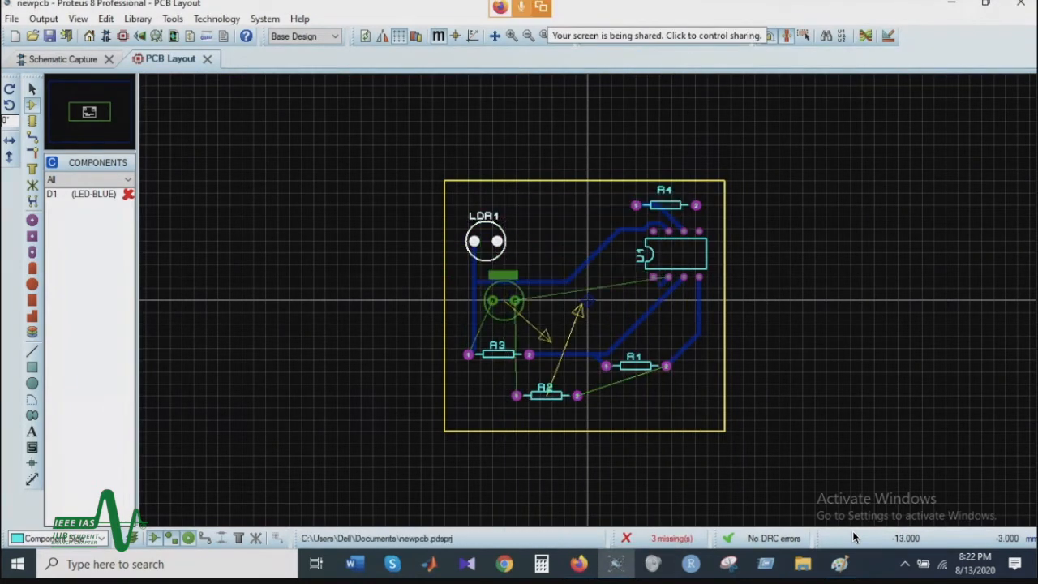
left_click(509, 299)
left_click(582, 330)
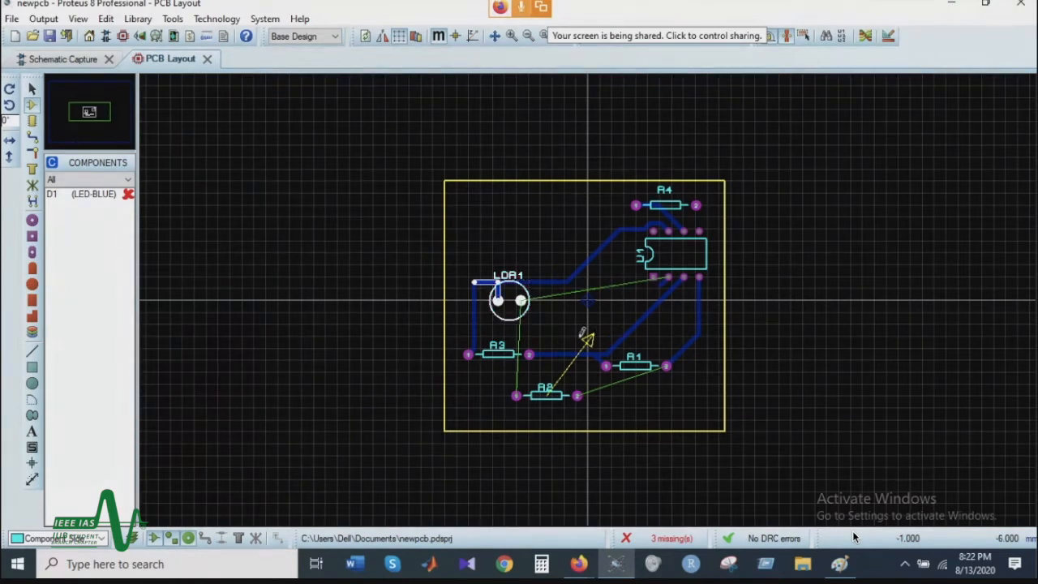
Step: Move R2 slightly to the left so it sits beneath R3 on the board
left_click(543, 402)
left_click_drag(543, 403, 523, 403)
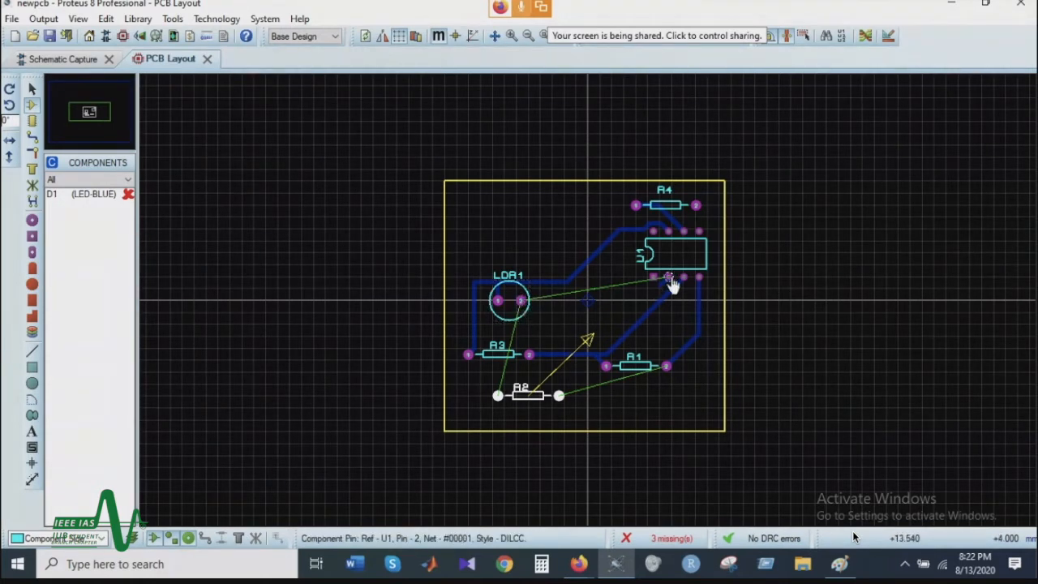
Step: Route T30 traces from LDR1 pin 2 to U1 pin 2 and R2 pin 1, and from R1 pin 2 to R2 pin 2
left_click(32, 139)
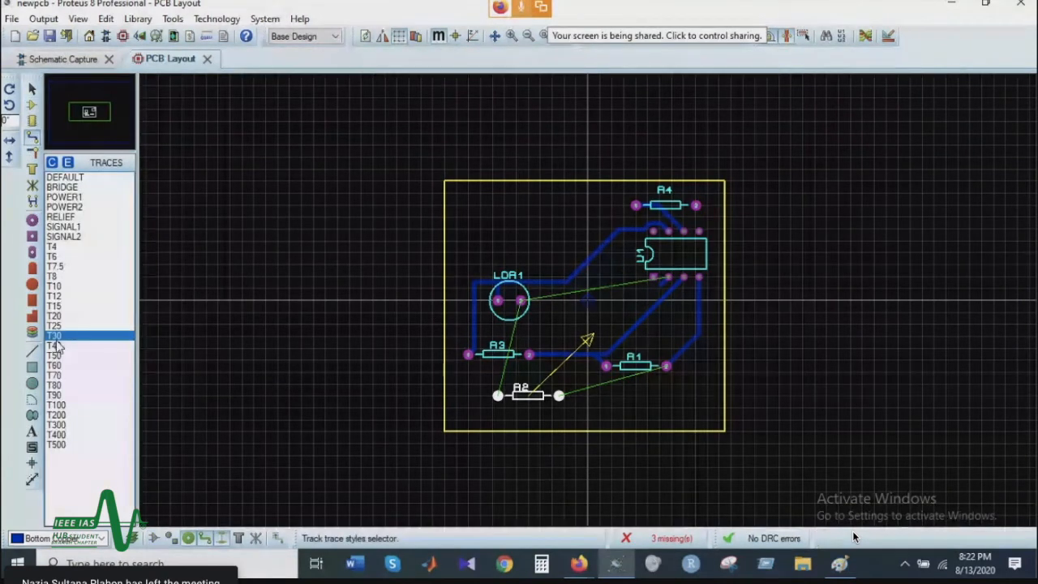
left_click(520, 301)
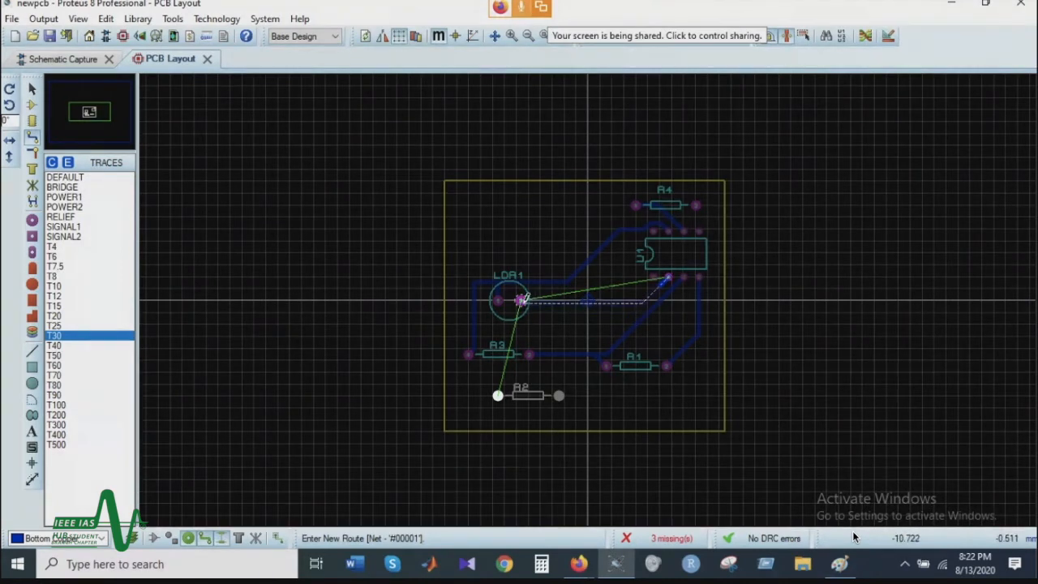
left_click(522, 300)
left_click(520, 300)
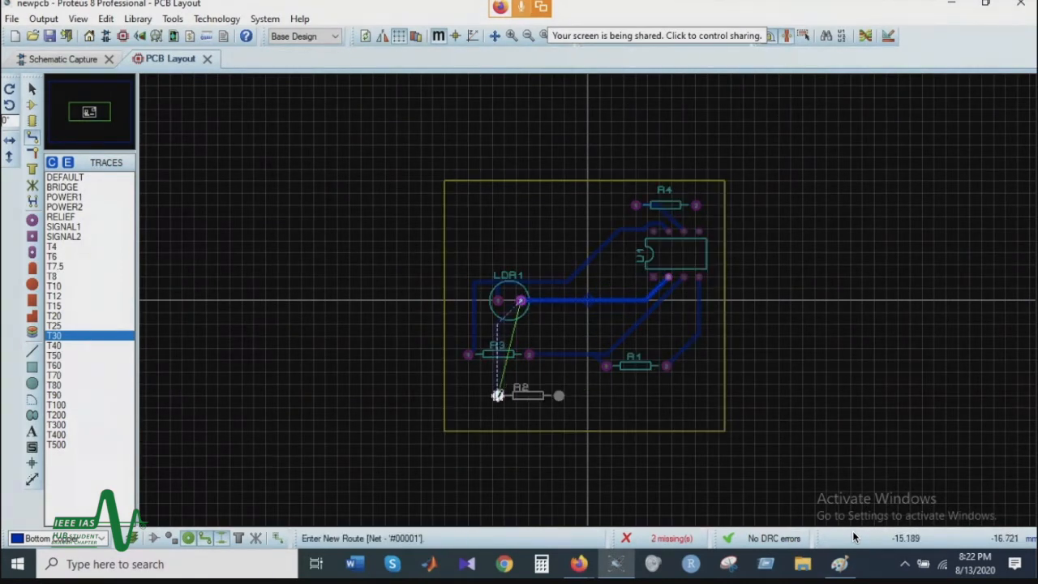
left_click(497, 395)
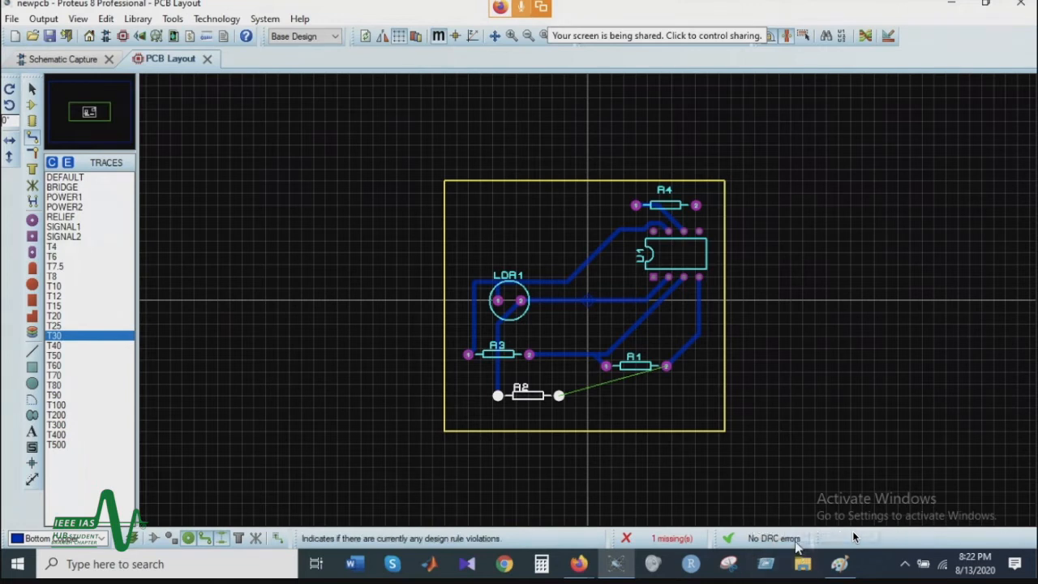
left_click(666, 363)
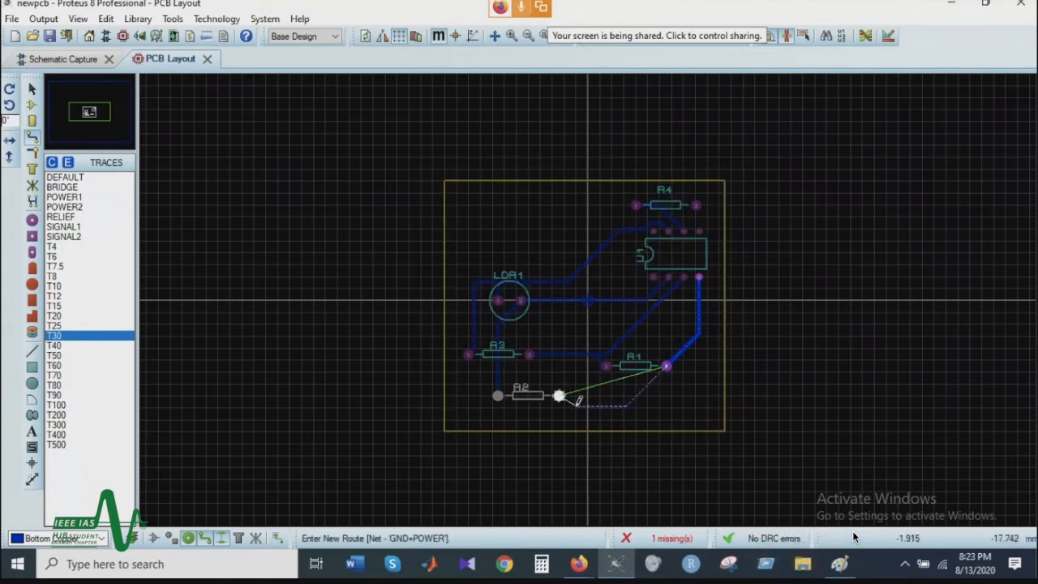
left_click(559, 396)
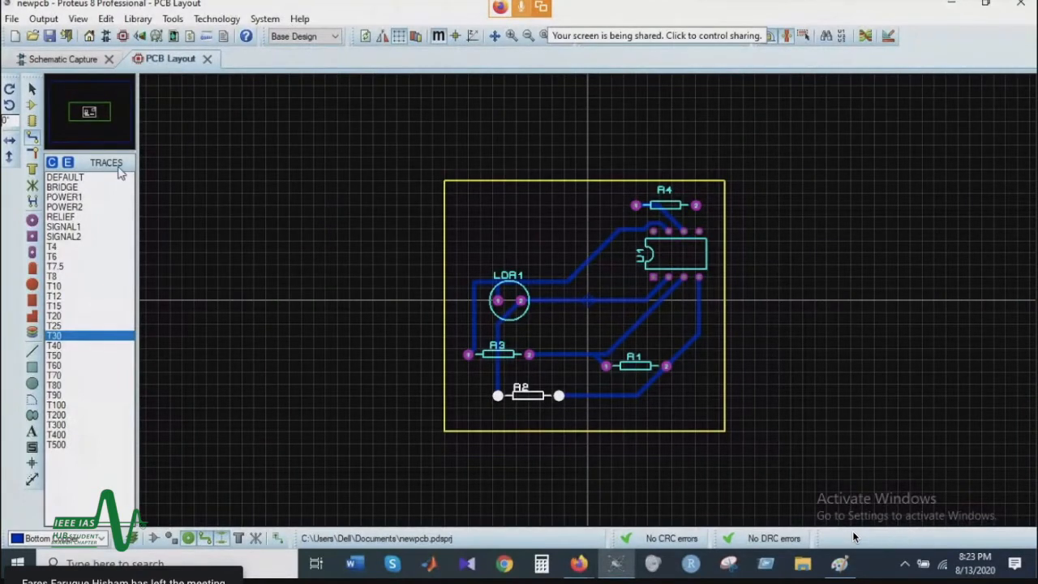
Step: Inspect the board and its component placement from a tilted angle in the 3D view, and return to the PCB layout
left_click(141, 37)
left_click_drag(489, 289, 513, 341)
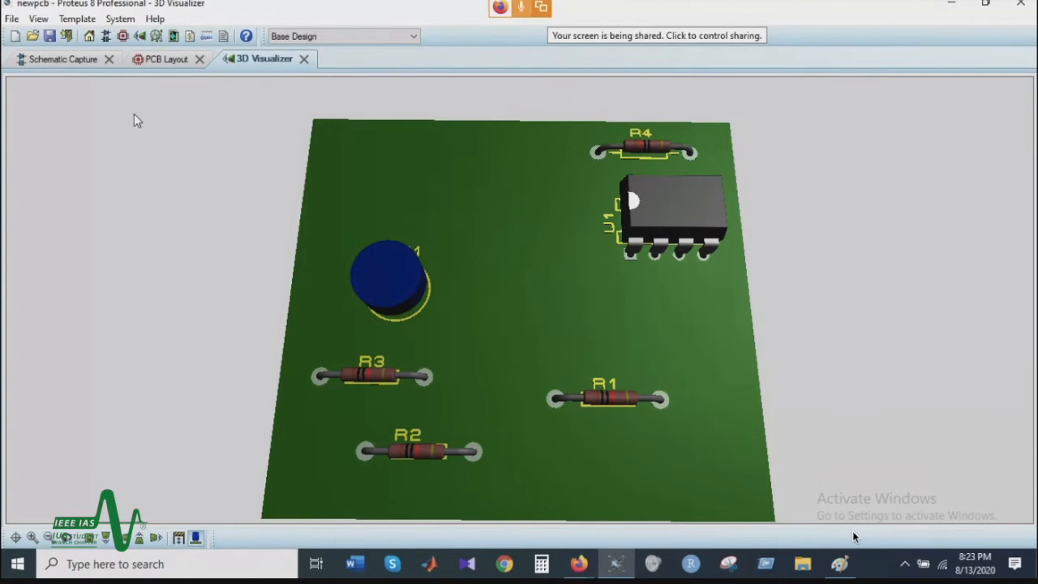
left_click(156, 61)
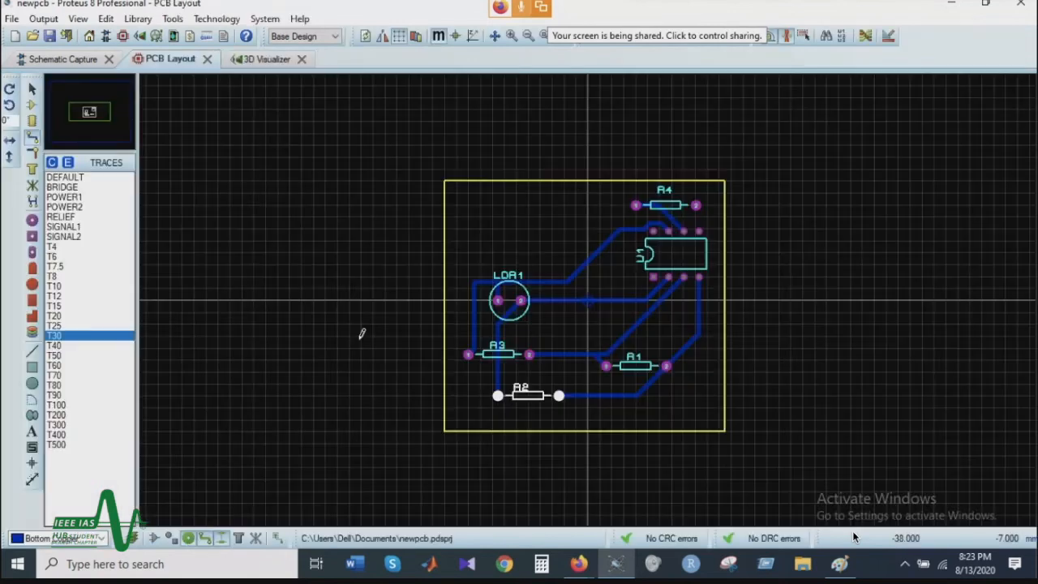
Step: Clear the selection of R2 and move LDR1 right, closer to U1, along the horizontal trace
right_click(513, 175)
key("Escape")
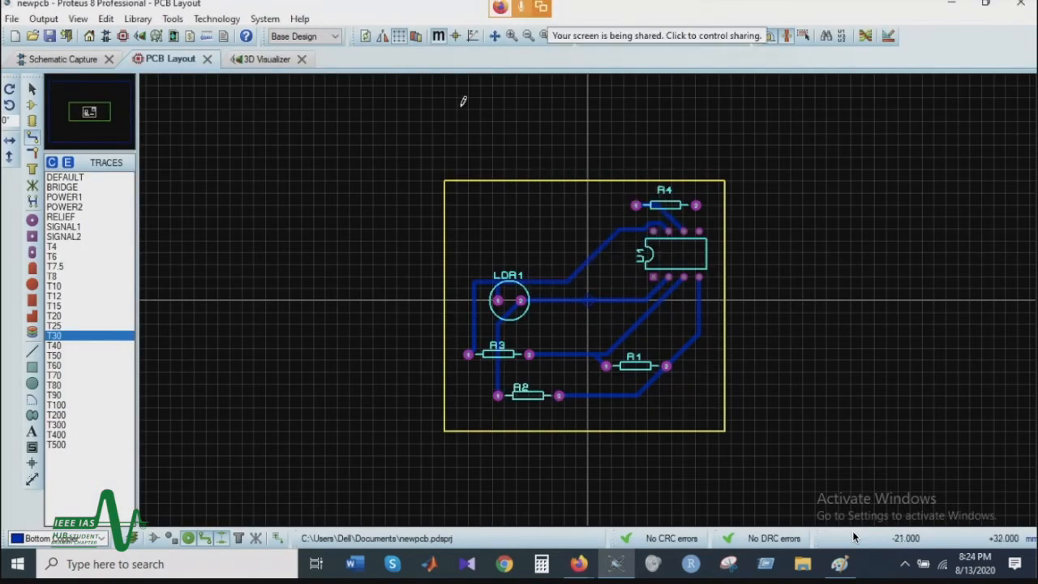
left_click(33, 91)
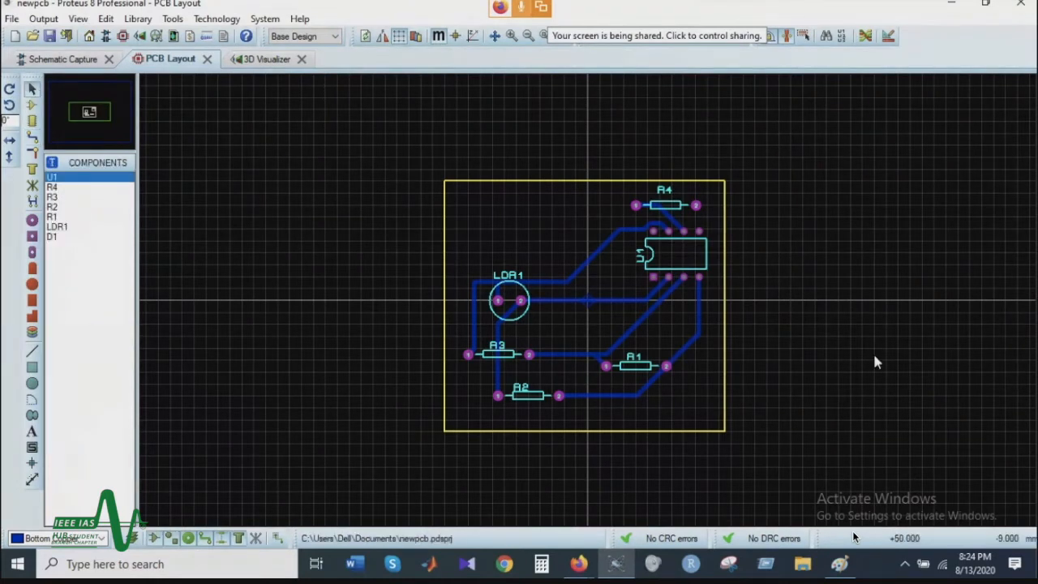
left_click(518, 305)
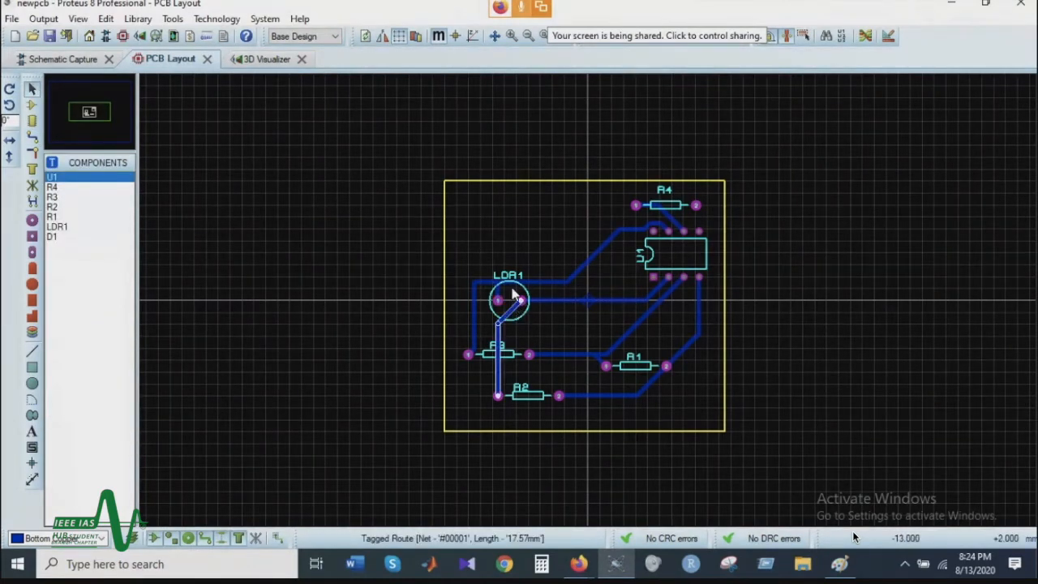
left_click(523, 301)
left_click_drag(521, 290, 605, 272)
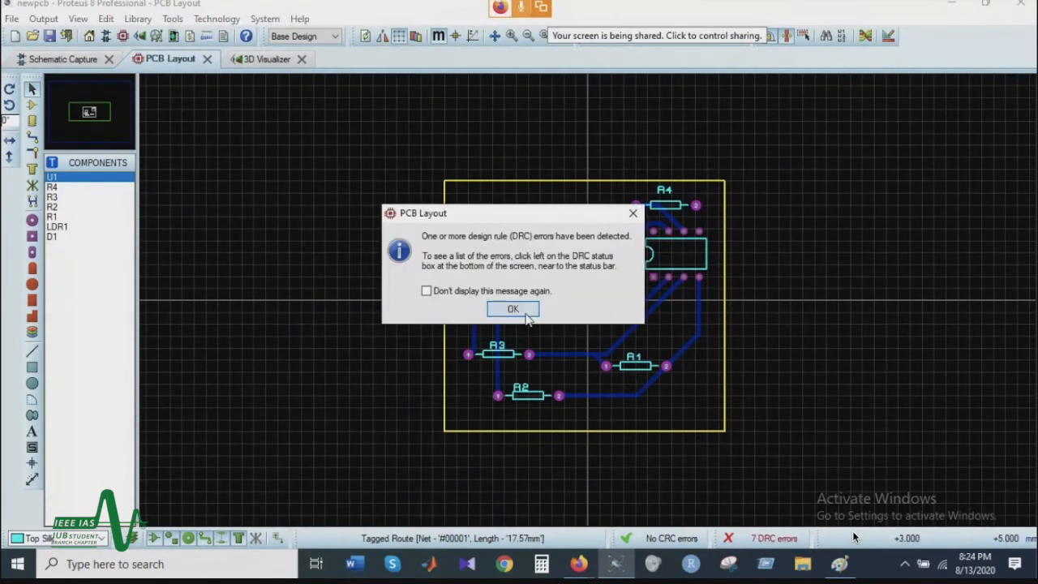
key("Return")
Step: Delete the distorted route running from LDR1 pin 2 down to R2 pin 1
scroll(659, 272, "up", 3)
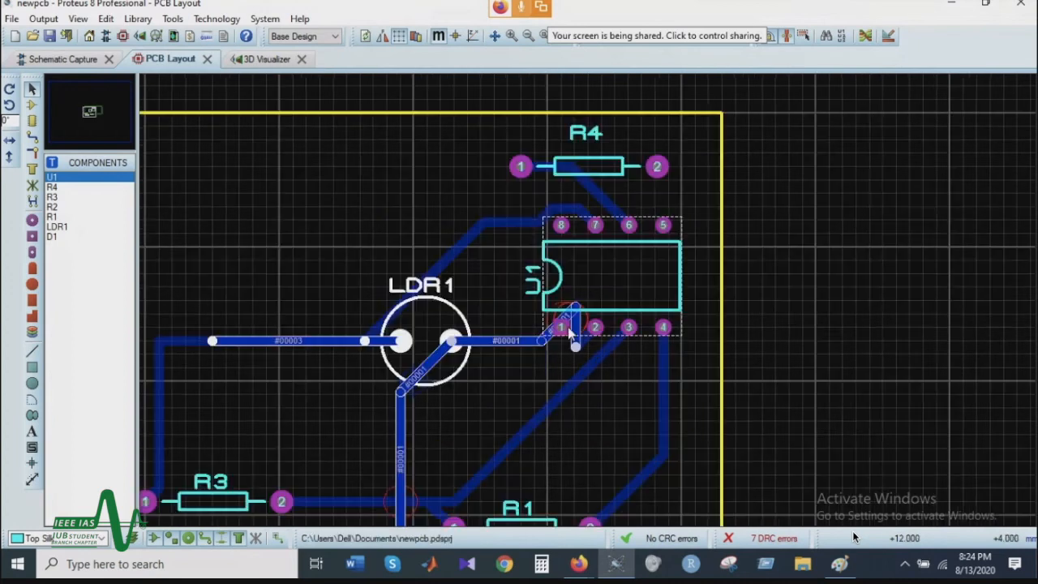
left_click(585, 256)
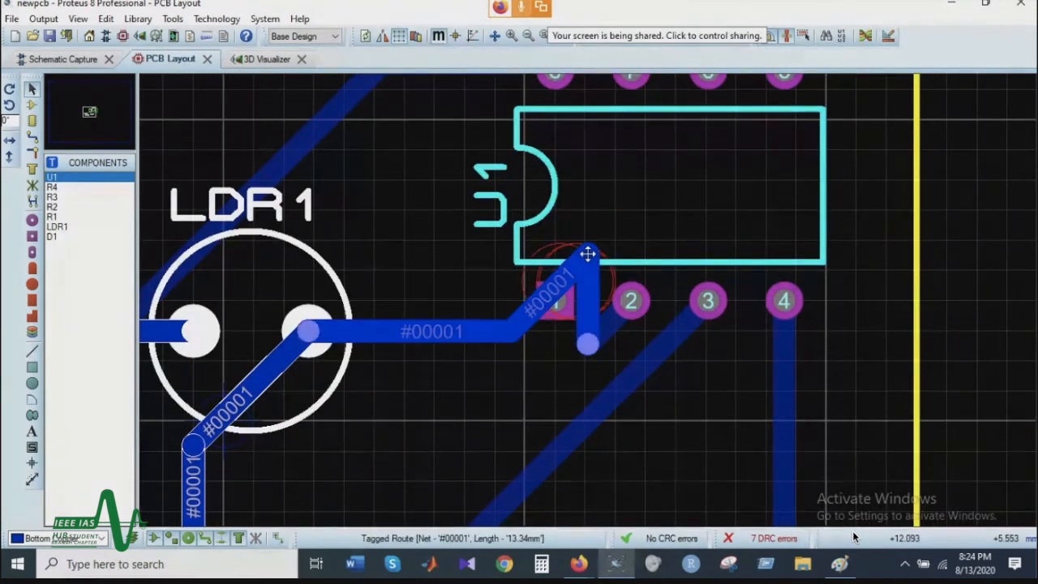
scroll(588, 256, "down", 4)
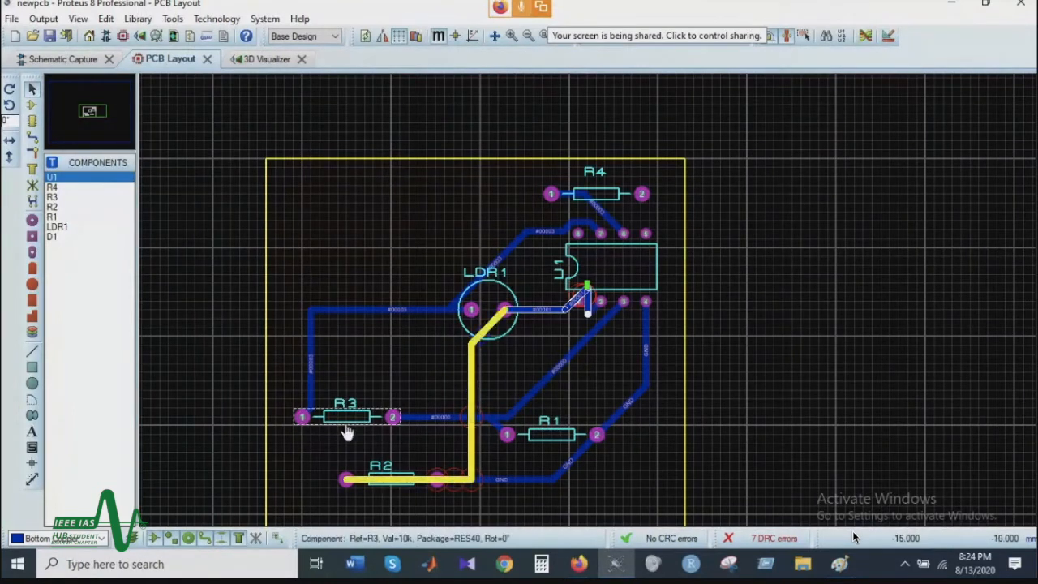
right_click(471, 387)
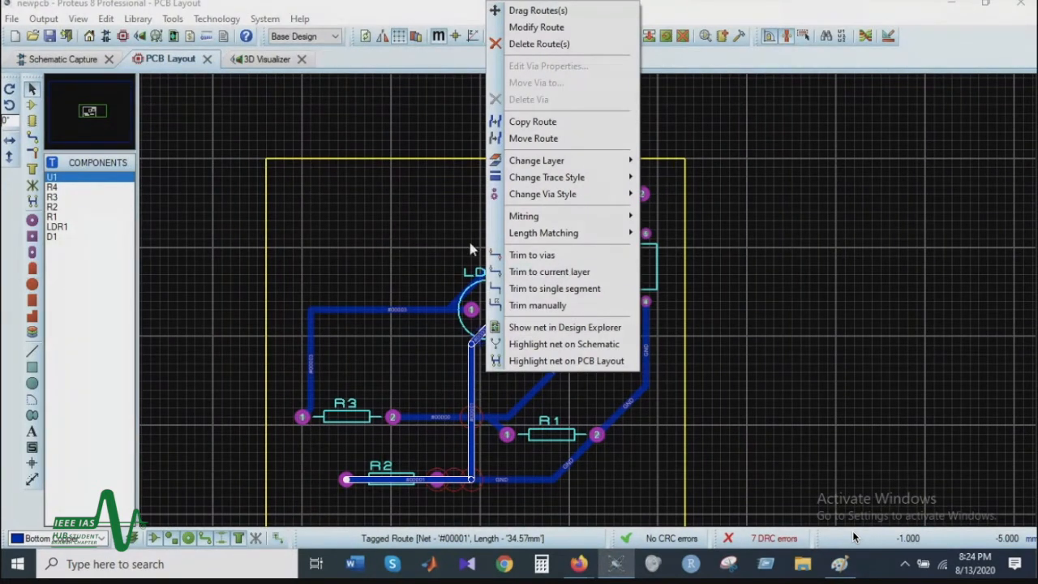
left_click(547, 44)
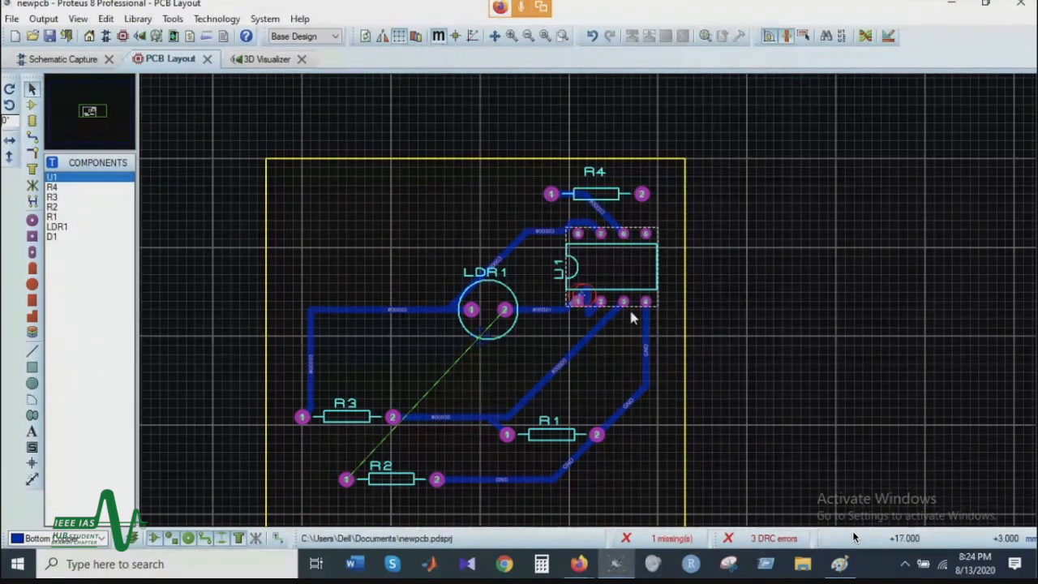
Step: Reshape the trace from LDR1 pin 2 to U1 pin 2 so it runs below U1 pin 1 without doubling back
left_click(589, 290)
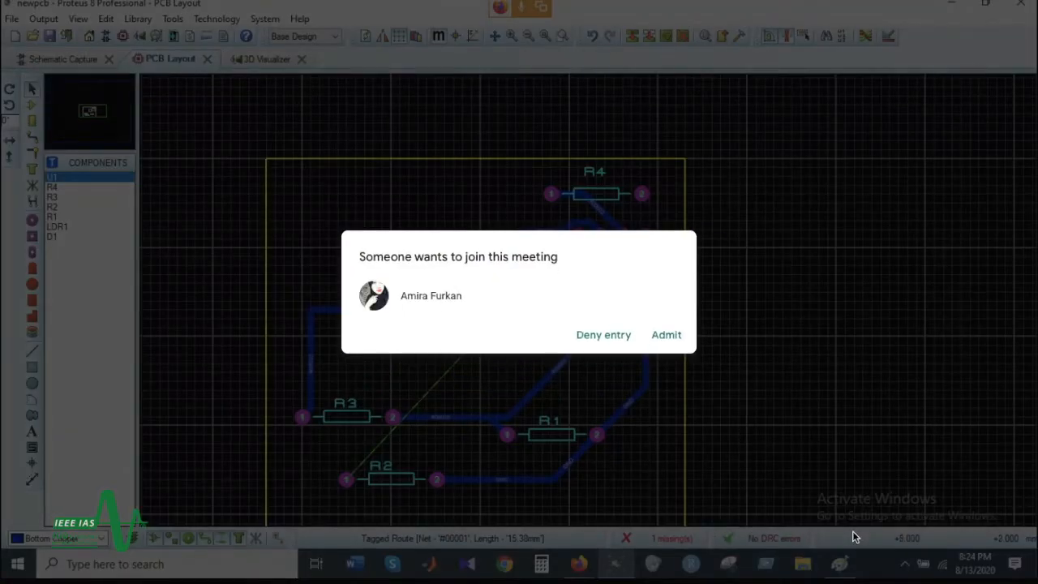
scroll(588, 299, "up", 1)
scroll(590, 306, "up", 1)
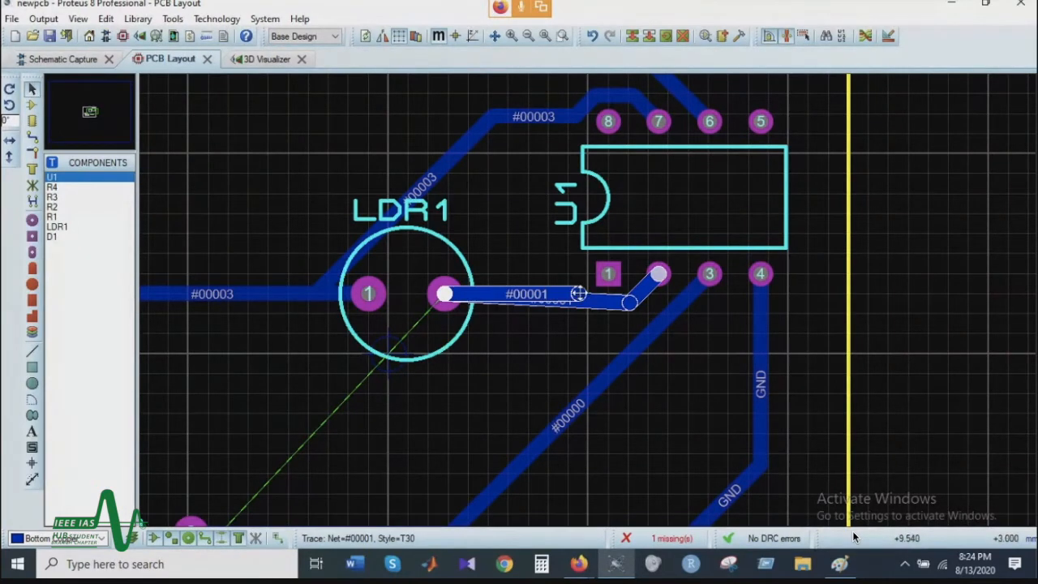
left_click_drag(579, 293, 446, 294)
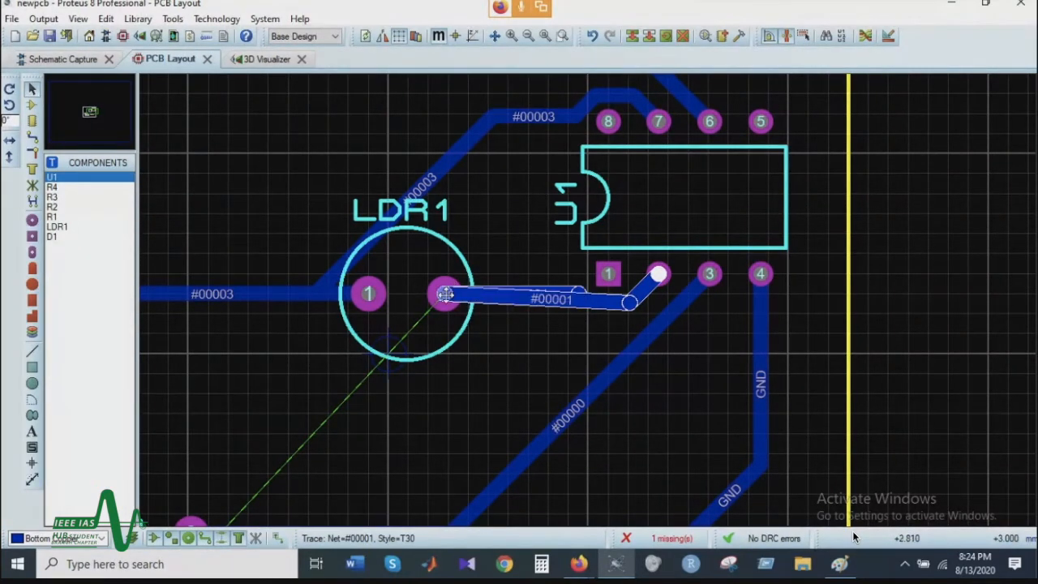
mouse_move(629, 303)
left_mouse_down()
mouse_move(592, 316)
mouse_move(607, 313)
left_mouse_up()
left_click_drag(480, 298, 487, 316)
Step: Move R3 right and up to just below LDR1, and pull the leftover trace end back to the corner above R3 pin 1
scroll(386, 323, "down", 3)
left_click(432, 379)
left_click_drag(432, 381, 509, 347)
key("ctrl+z")
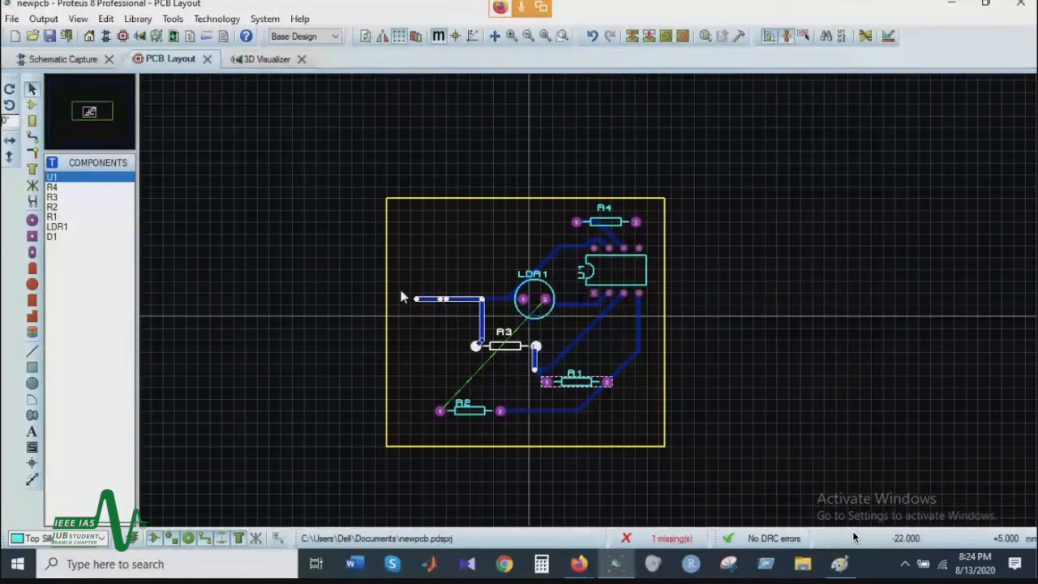
left_click_drag(444, 299, 483, 298)
scroll(510, 329, "up", 2)
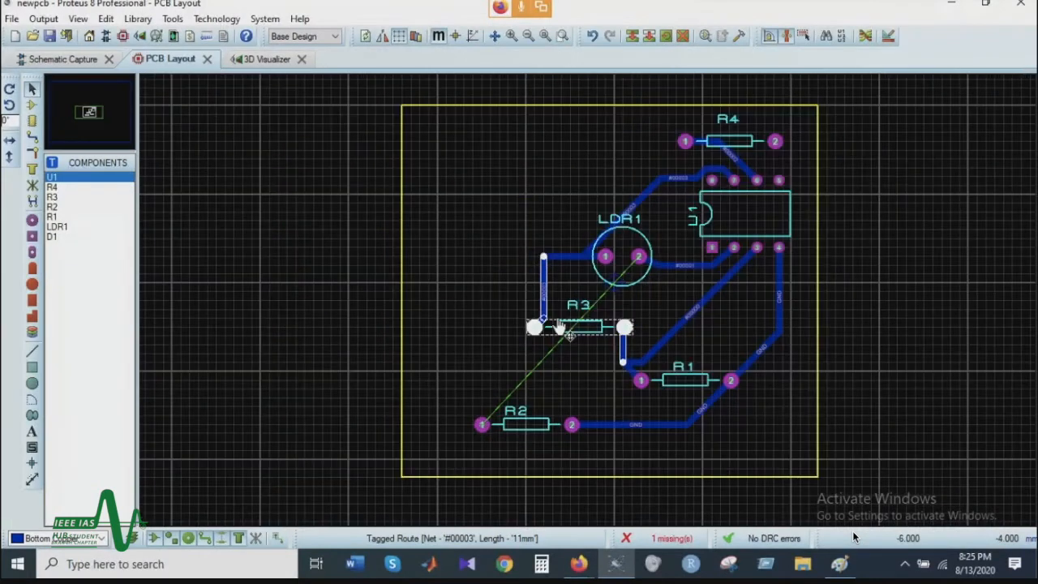
scroll(745, 296, "down", 1)
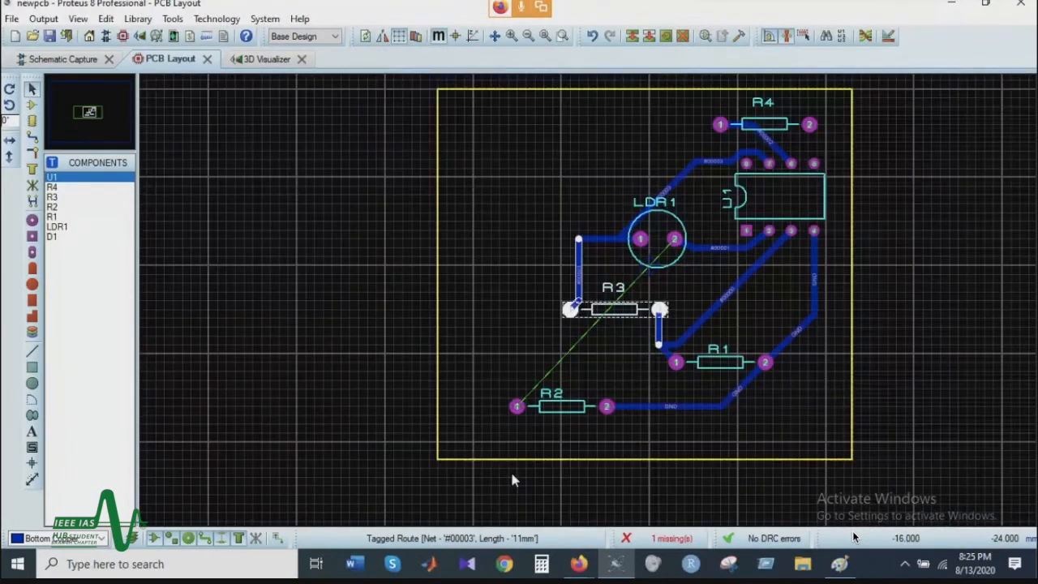
Step: Move R2 up and right to sit just below R3, beside R1
left_click(561, 412)
left_click_drag(568, 416, 612, 389)
left_click(650, 379)
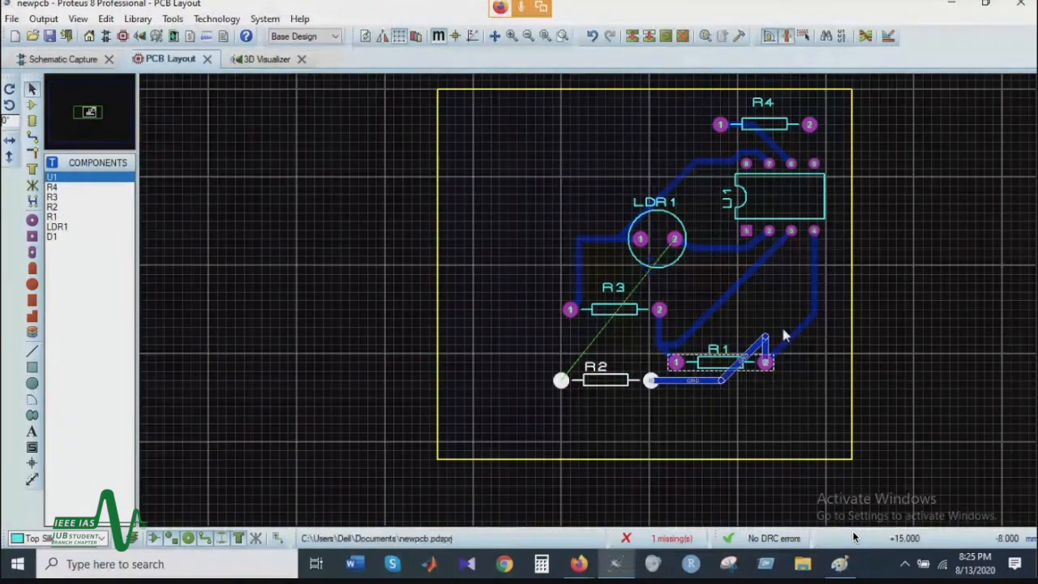
left_click(764, 338)
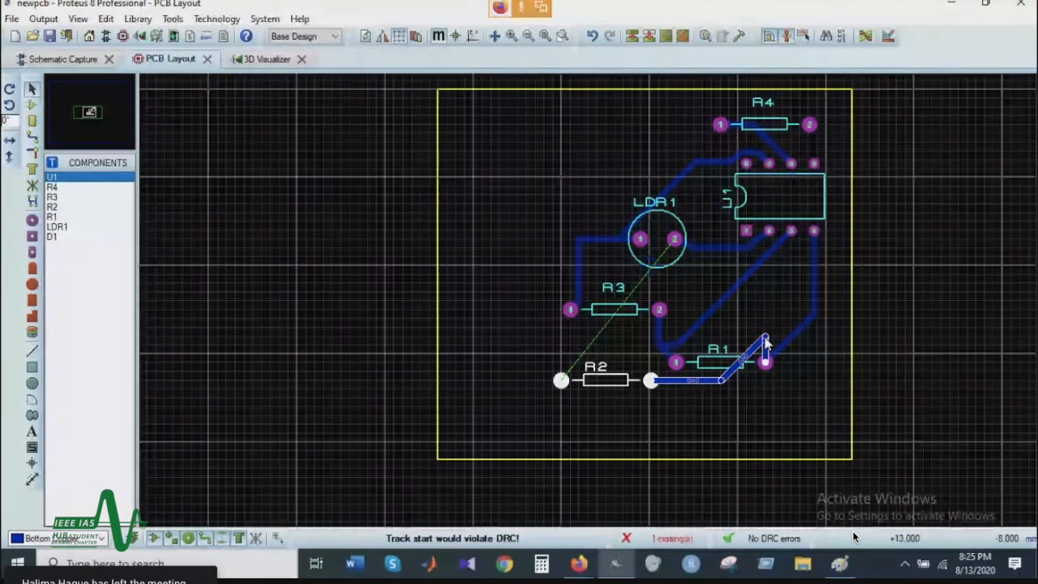
key("Delete")
left_click(732, 371)
left_click_drag(721, 364, 757, 361)
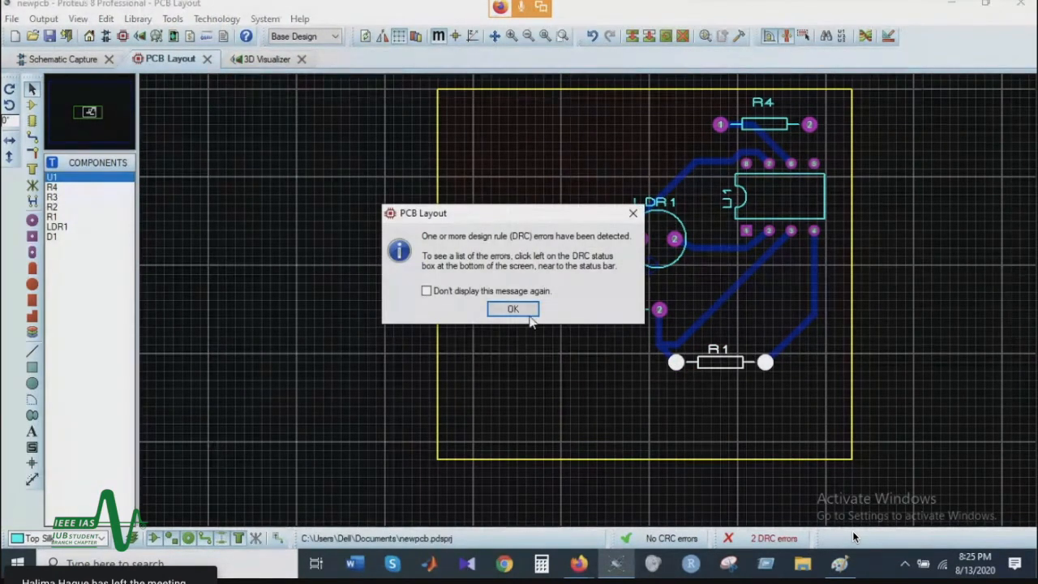
left_click(513, 309)
key("ctrl+z")
key("ctrl+z")
Step: Move R1 slightly to the right and dismiss the design rule message
left_click(711, 365)
left_click_drag(711, 365, 728, 356)
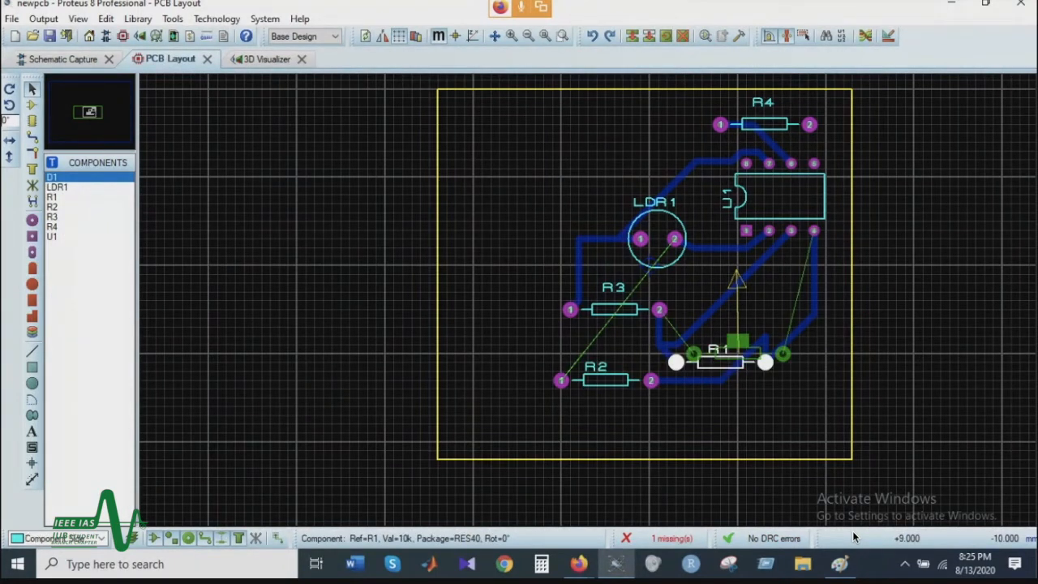
left_click_drag(728, 356, 742, 362)
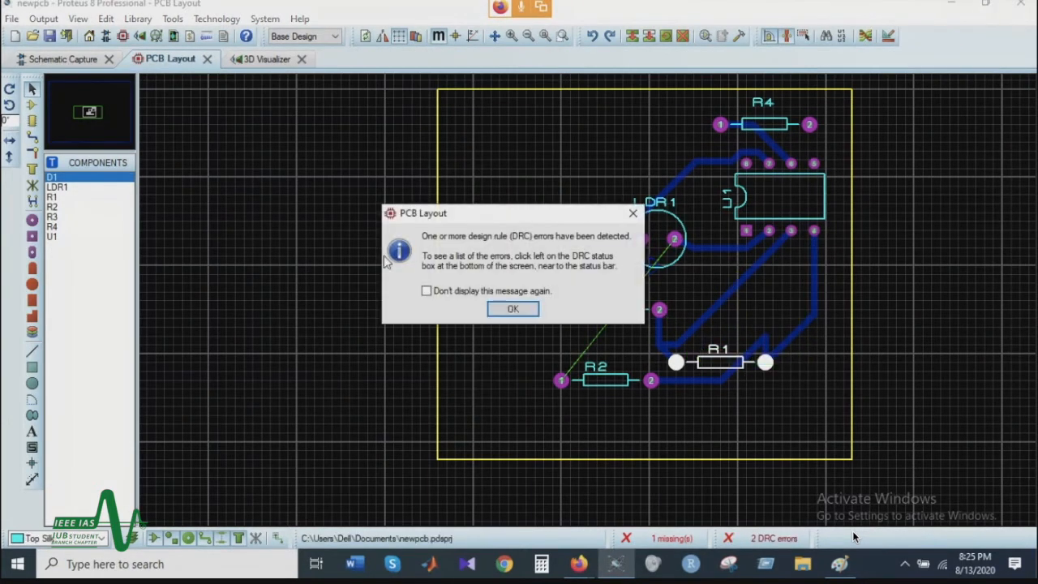
left_click(501, 314)
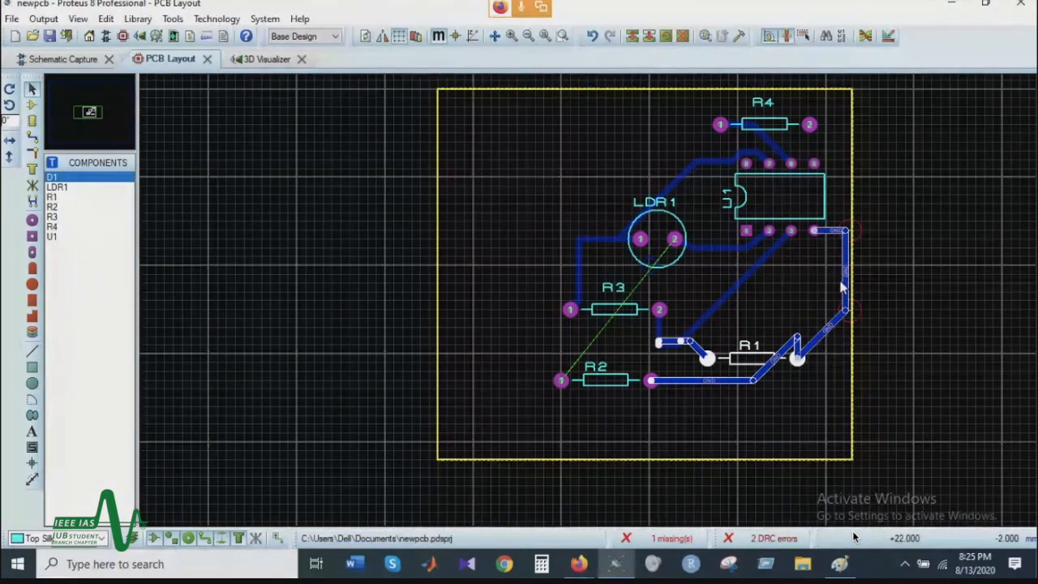
Step: Pull the GND trace from U1 pin 4 in from the board edge and move R1 up to just below U1
left_click_drag(843, 282, 817, 284)
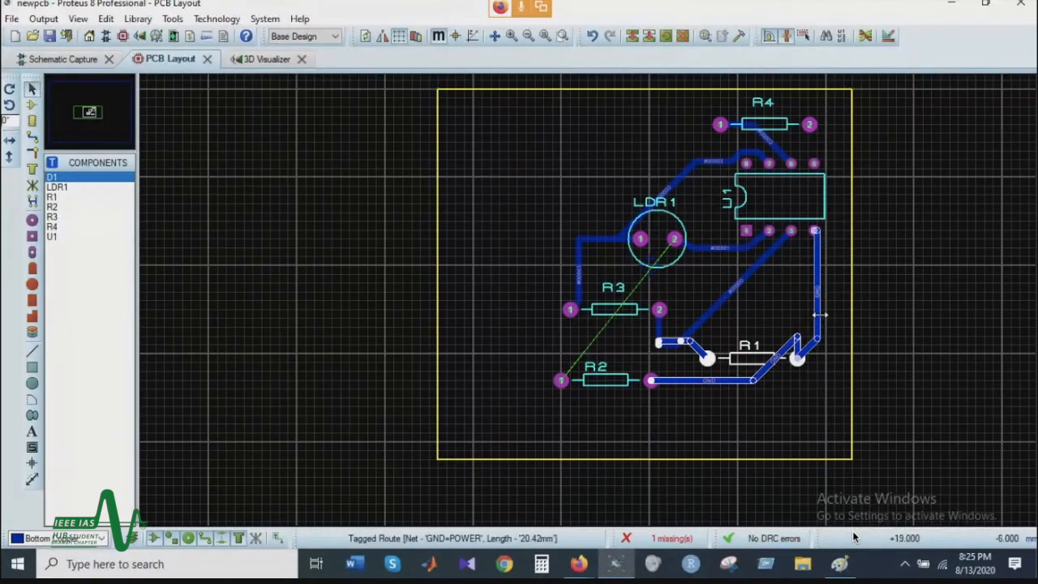
mouse_move(794, 337)
left_mouse_down()
mouse_move(797, 359)
mouse_move(756, 351)
mouse_move(774, 308)
left_mouse_up()
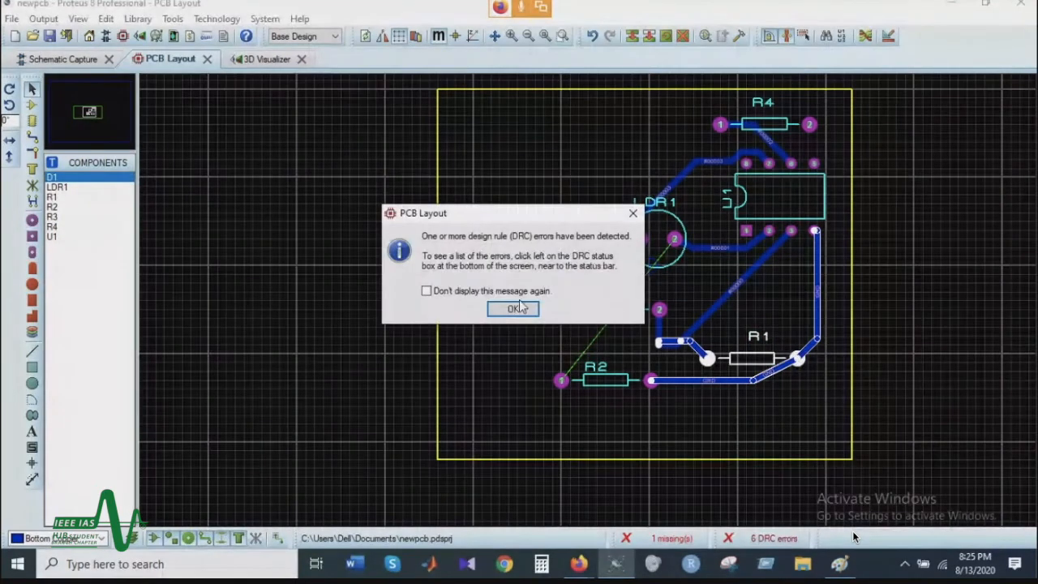
left_click(521, 307)
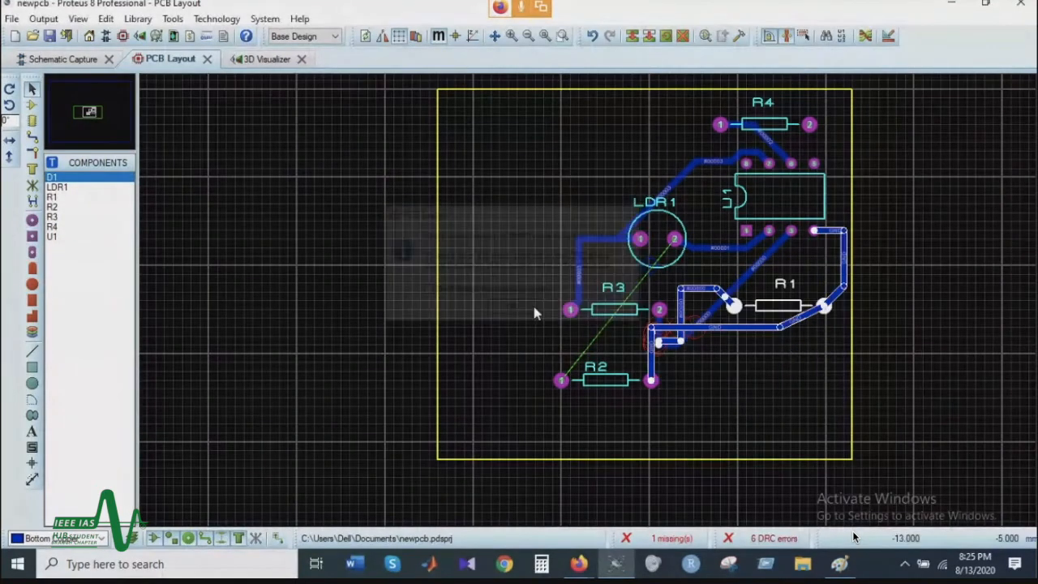
Step: Delete the routes attached to R1, and the diagonal trace from U1 pin 3 toward R3 pin 2
right_click(689, 324)
left_click(741, 223)
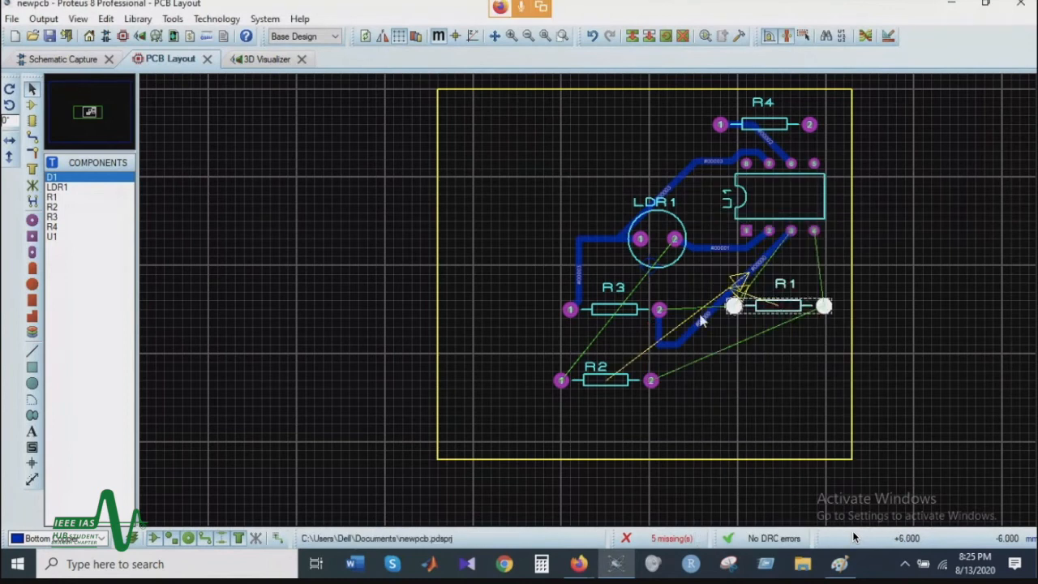
right_click(660, 342)
left_click(752, 220)
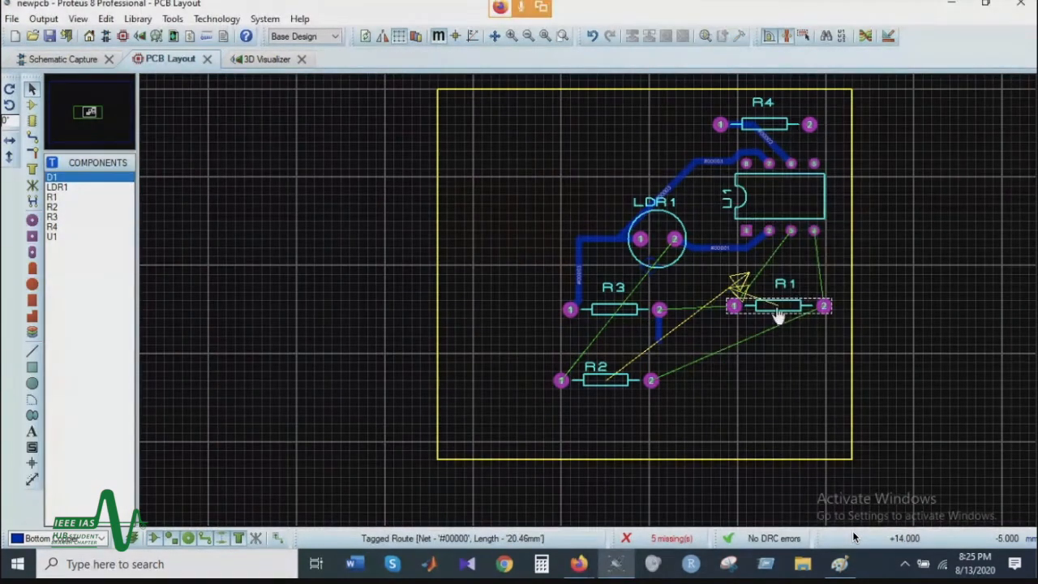
Step: Move R1 up to sit just beneath U1 and move R2 right and up to sit below R1
left_click(799, 321)
left_click_drag(799, 320, 806, 293)
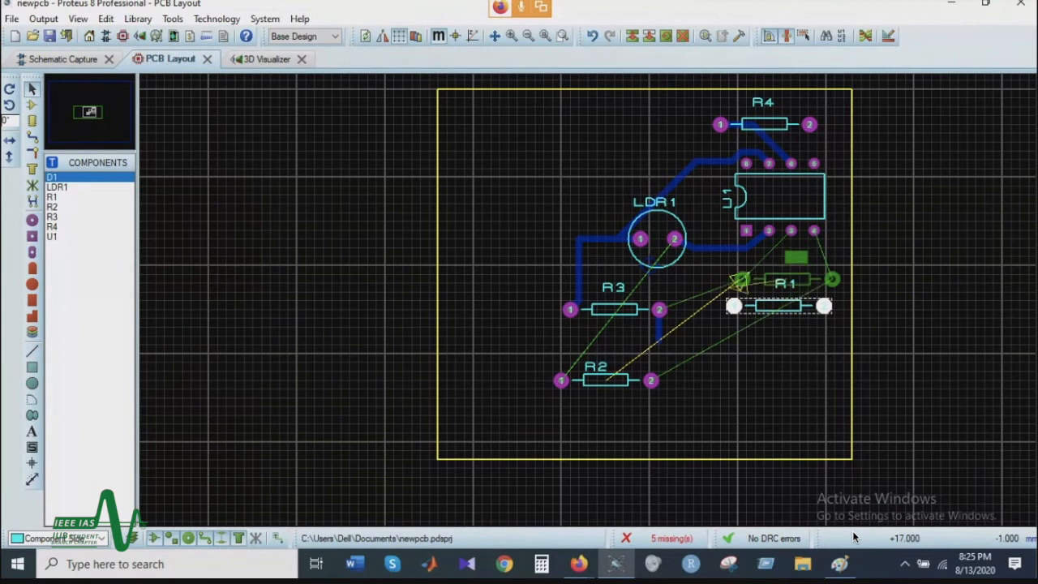
left_click(622, 390)
left_click_drag(624, 395, 756, 359)
Step: Delete the leftover trace stub below R3 pin 2 and move LDR1 up and right, closer to U1
right_click(661, 343)
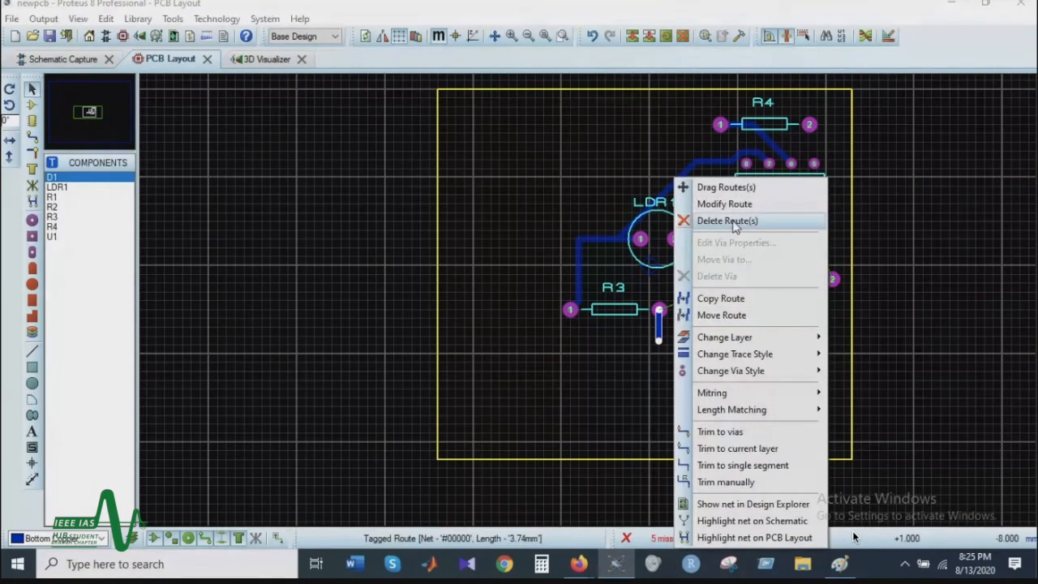
left_click(697, 222)
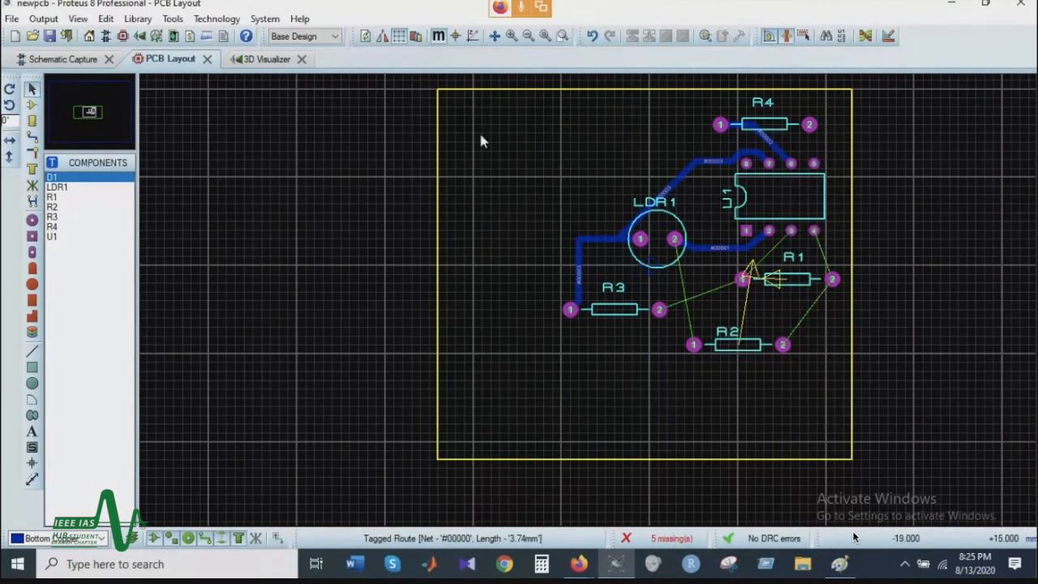
left_click(691, 235)
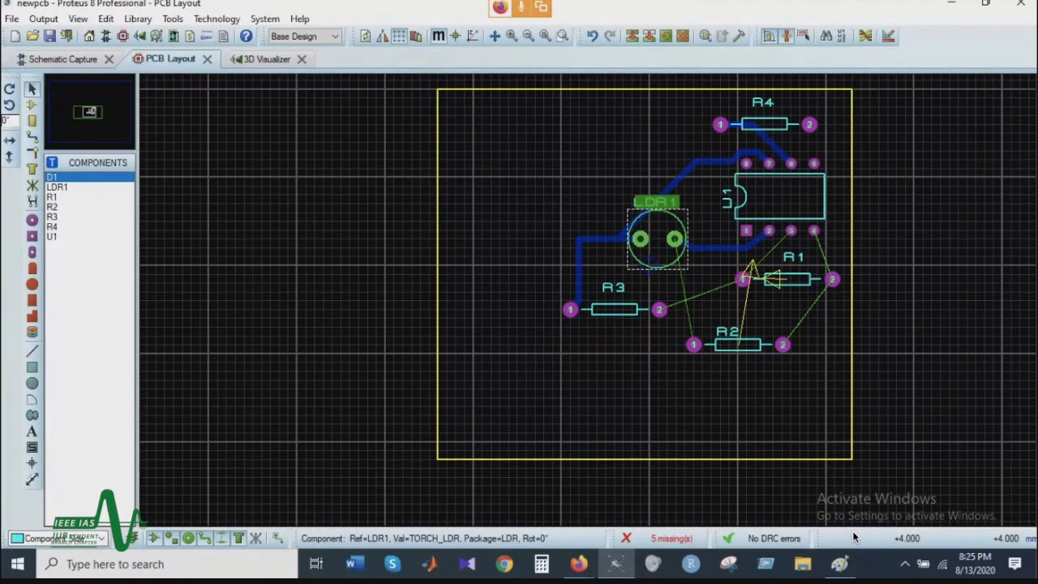
left_click_drag(687, 232, 703, 203)
left_click(513, 308)
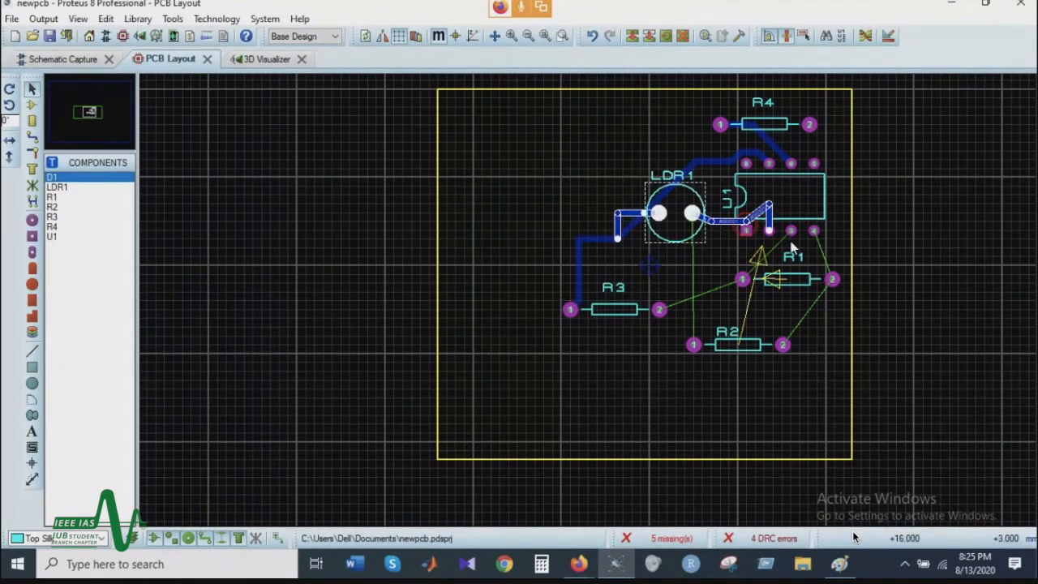
Step: Delete the trace between LDR1 pin 2 and U1 pin 2
right_click(781, 208)
left_click(740, 250)
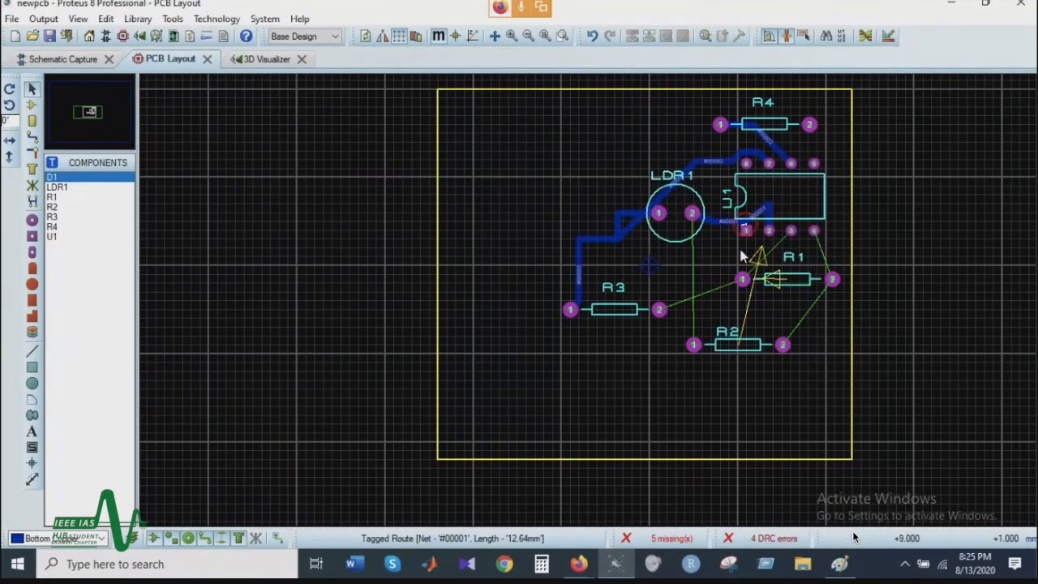
right_click(775, 212)
left_click(811, 222)
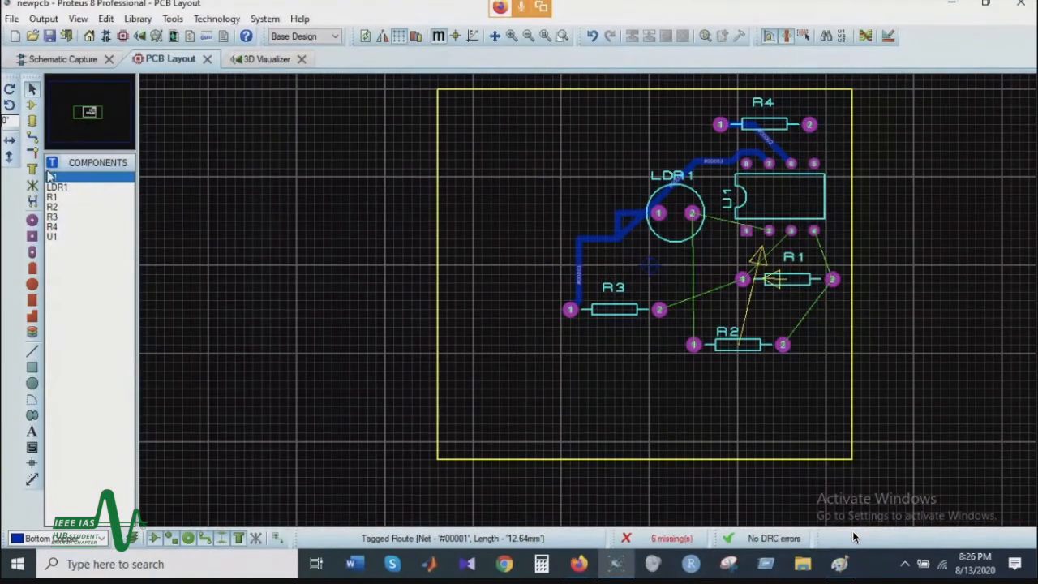
Step: Route T30 traces from LDR1 pin 2 to U1 pin 2, passing below U1 pin 1, and straight down to R2 pin 1
left_click(32, 136)
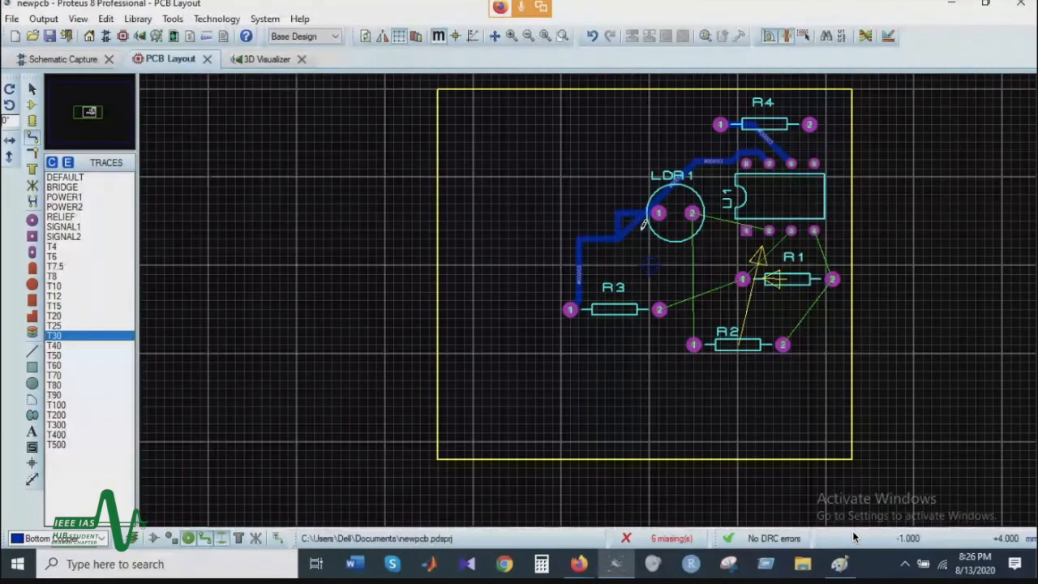
left_click(692, 213)
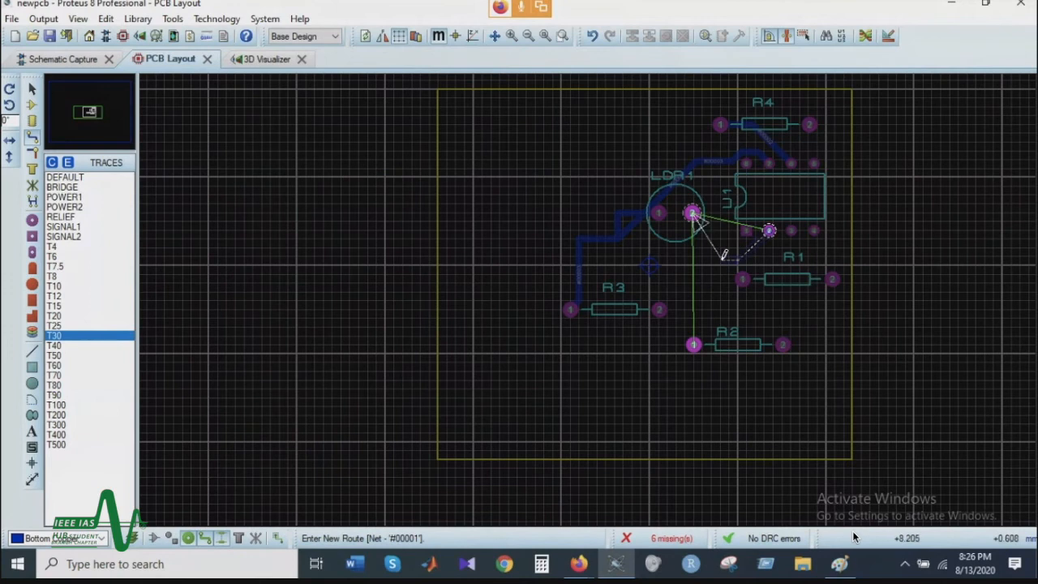
left_click(692, 212)
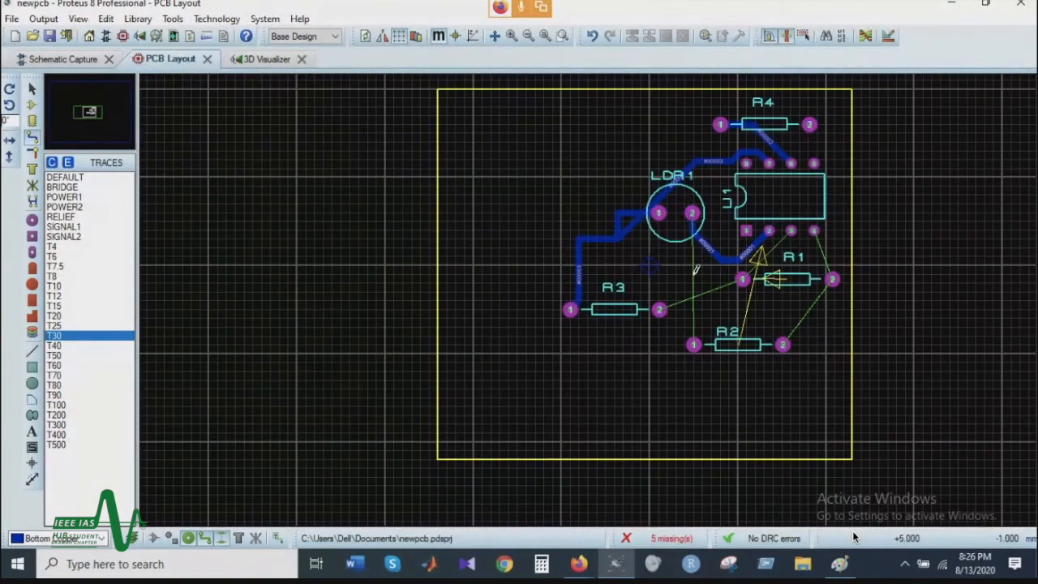
left_click(693, 213)
left_click(693, 343)
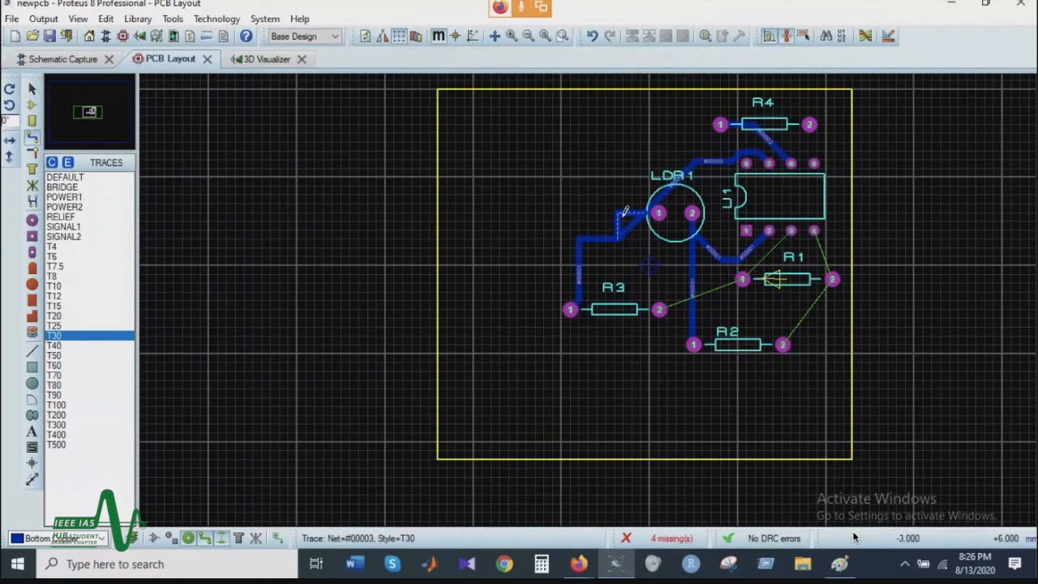
Step: Delete the redundant trace loop beside LDR1 pin 1, and route R3 pin 2 around R2 pin 1 and up between R2's pads to R1 pin 1
right_click(624, 213)
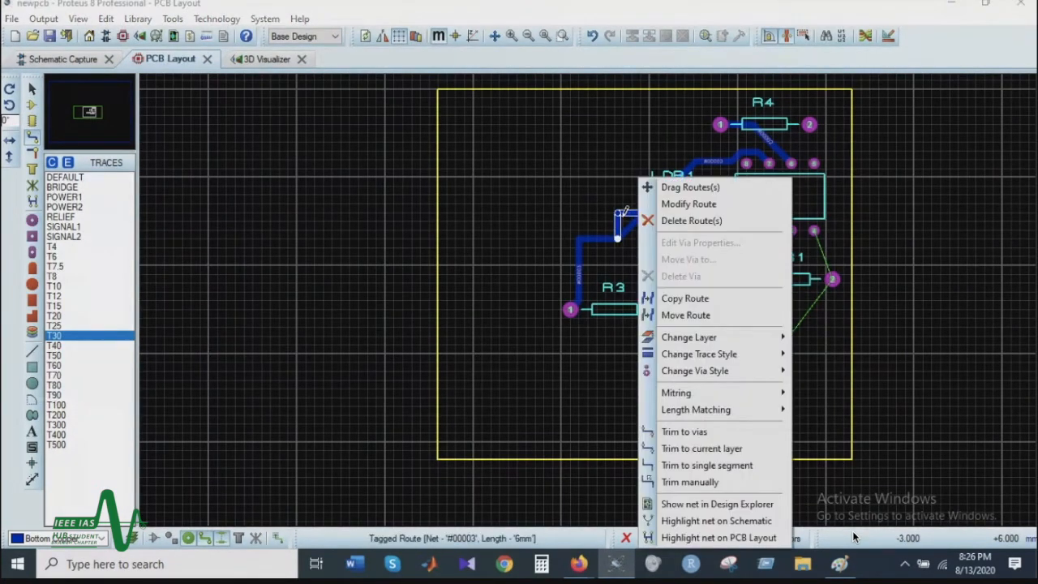
left_click(688, 221)
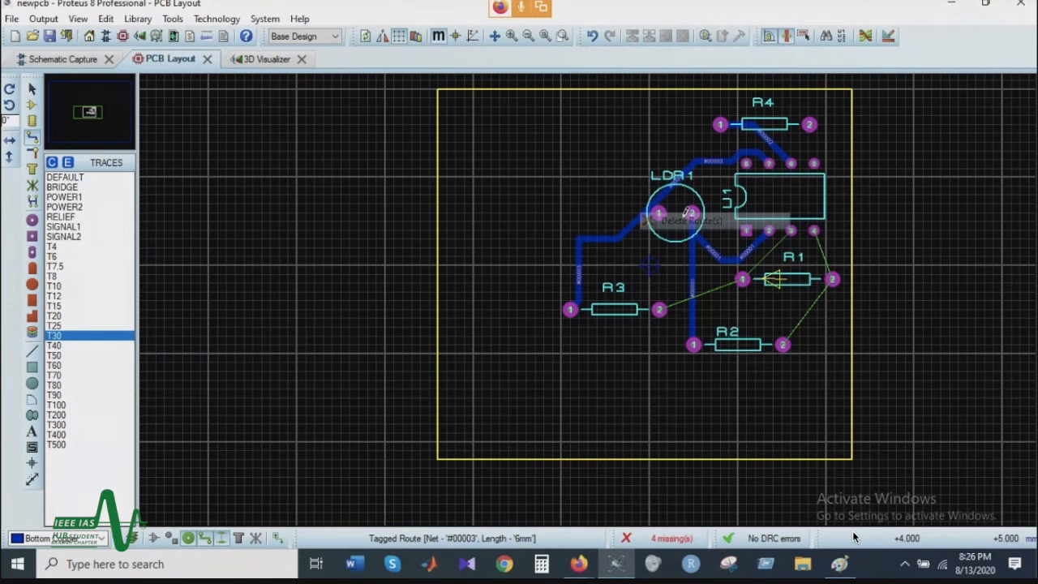
left_click(661, 309)
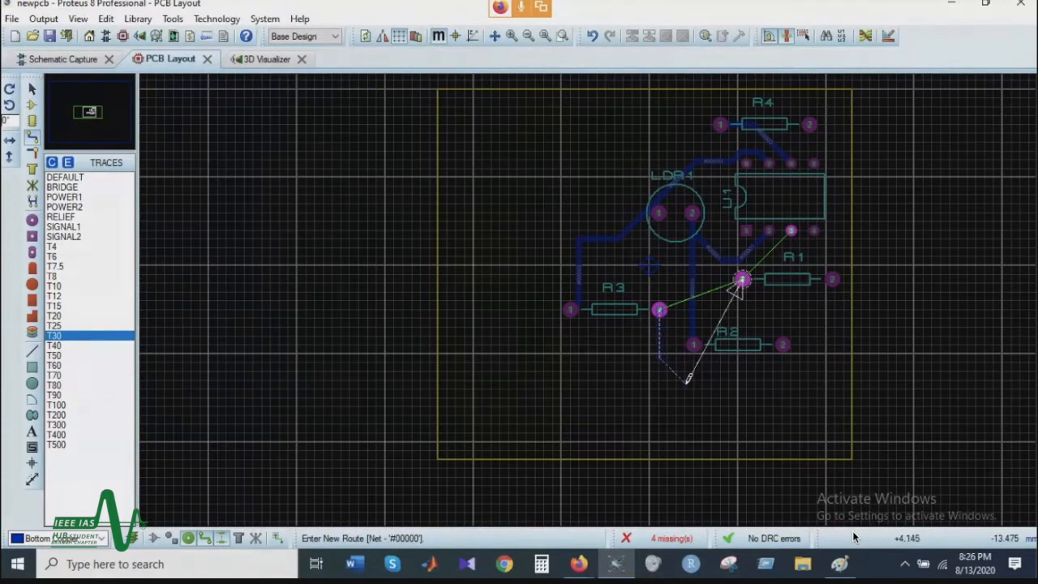
left_click(694, 375)
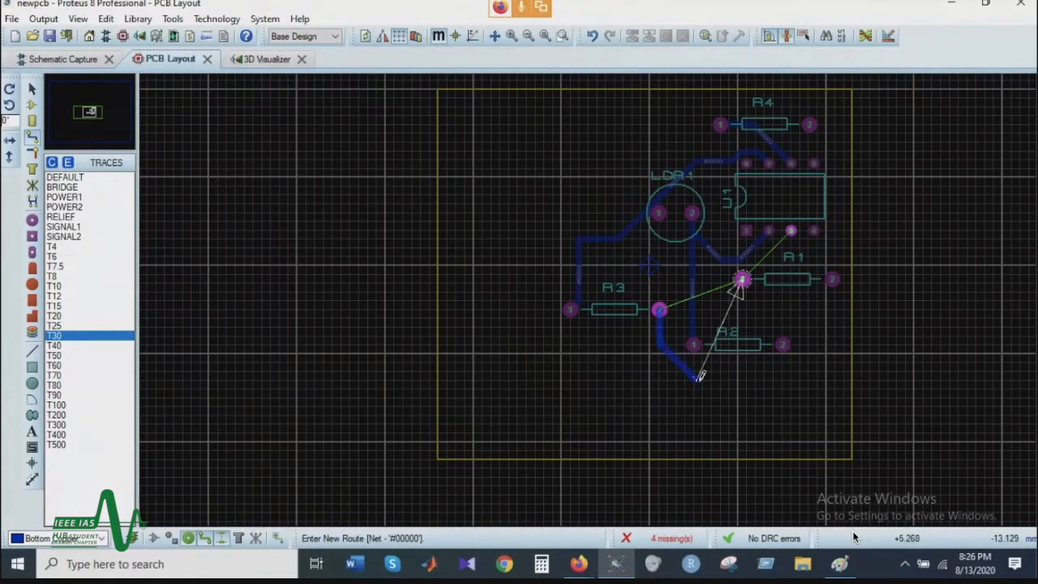
left_click(742, 279)
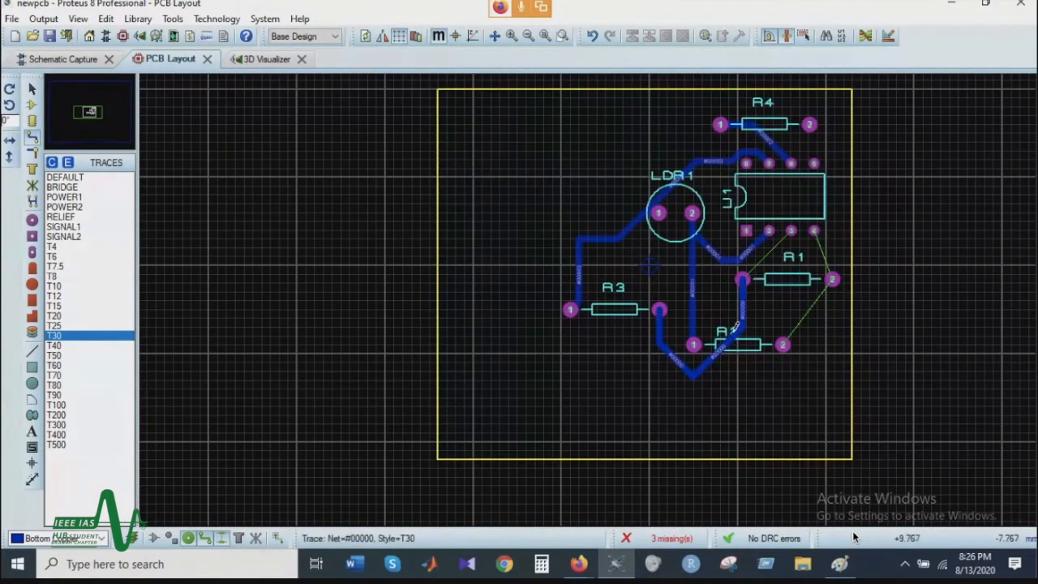
Step: Route the remaining T30 traces from R2 pin 2 to R1 pin 2, U1 pin 3 to R1 pin 1, and U1 pin 4 to R1 pin 2
left_click(782, 346)
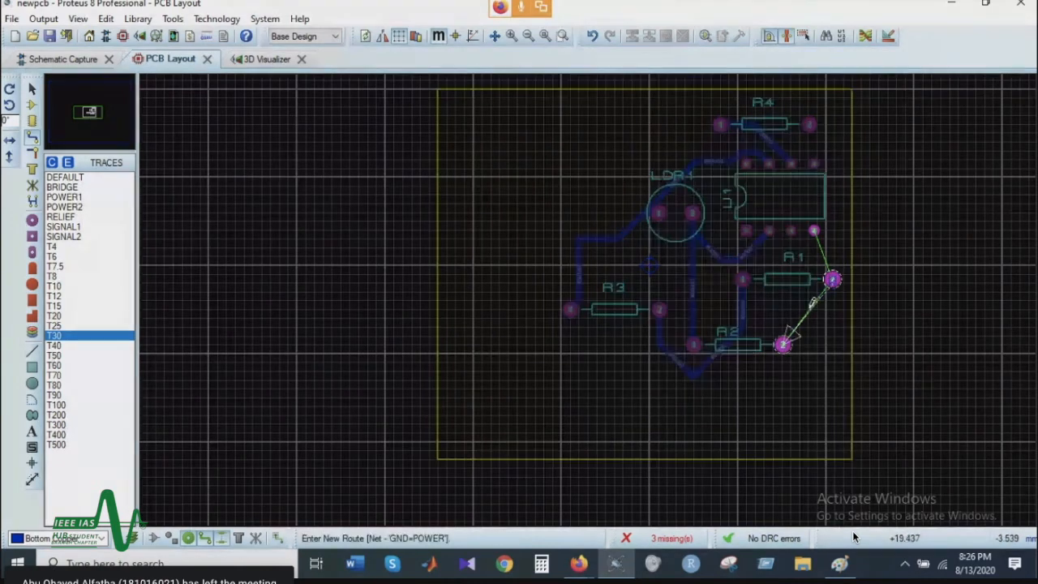
left_click(833, 279)
left_click(791, 233)
left_click(742, 279)
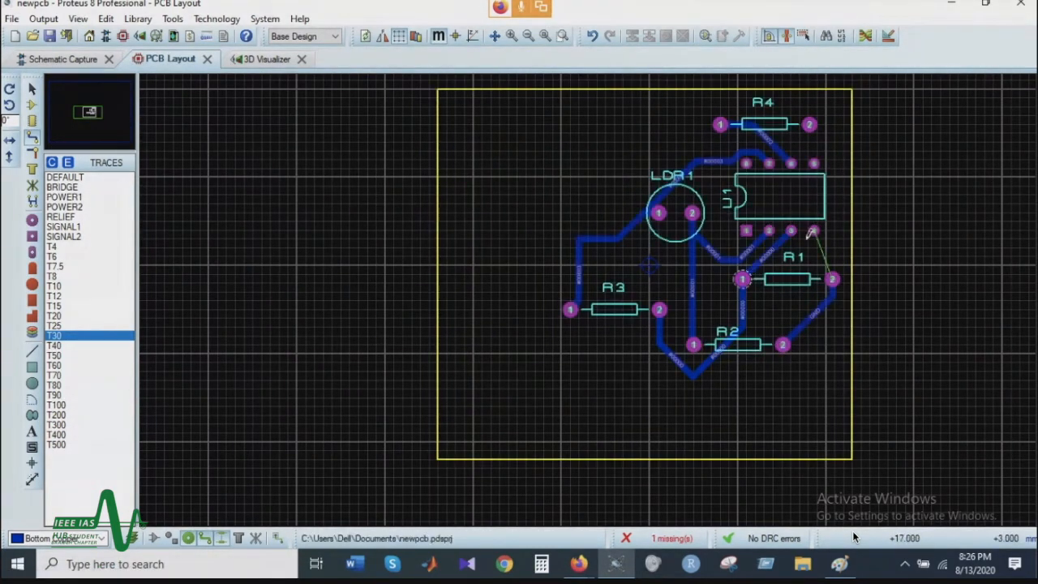
left_click(813, 231)
left_click(832, 278)
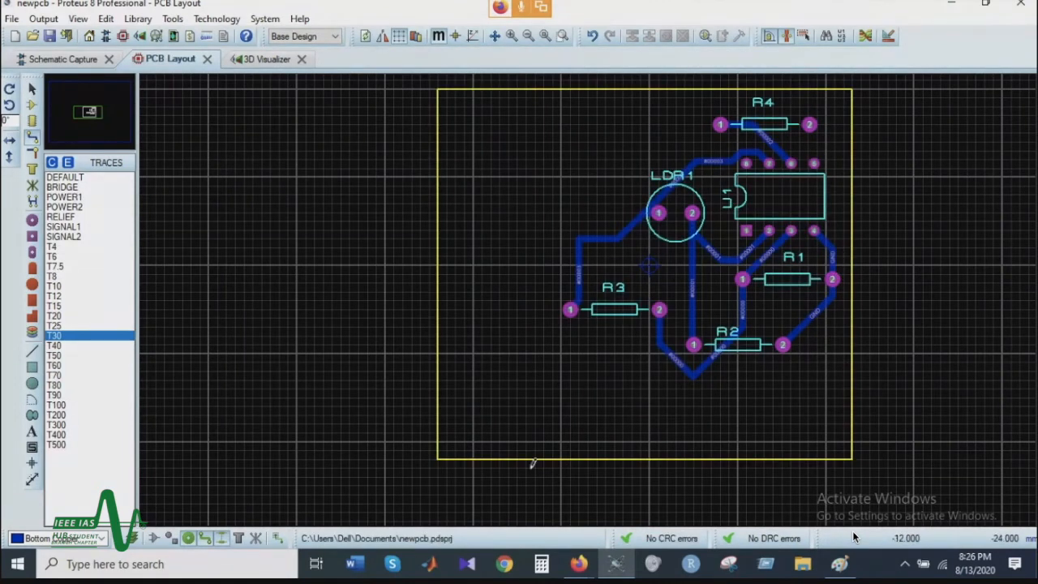
Step: Examine the rearranged board in the 3D Visualizer and return to the PCB layout
left_click(266, 59)
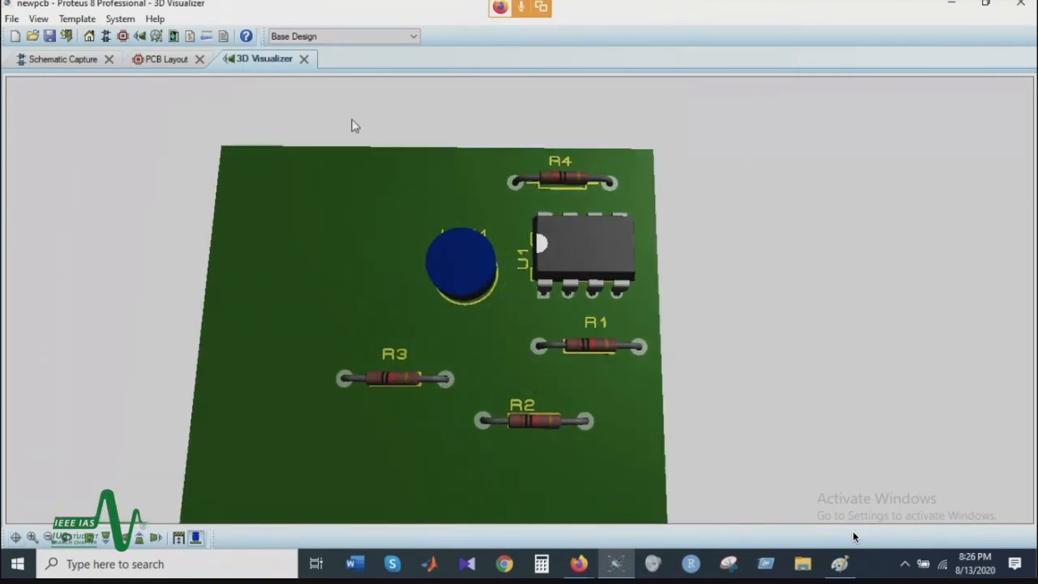
left_click(123, 36)
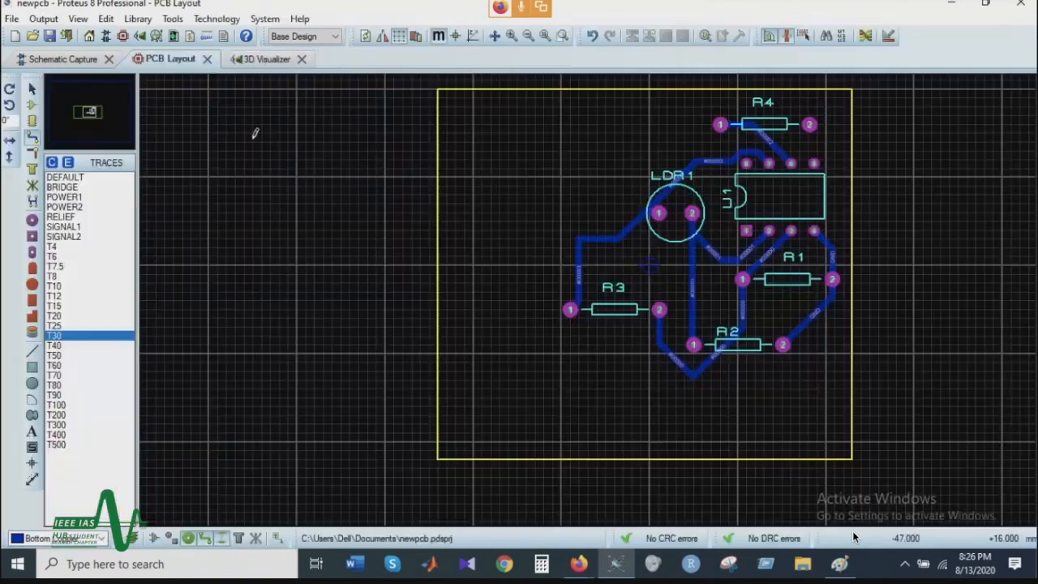
Step: Shrink the board edge rectangle from its lower-left corner to about 34 mm wide, closely enclosing the components
right_click(443, 453)
left_click(476, 455)
left_click(33, 90)
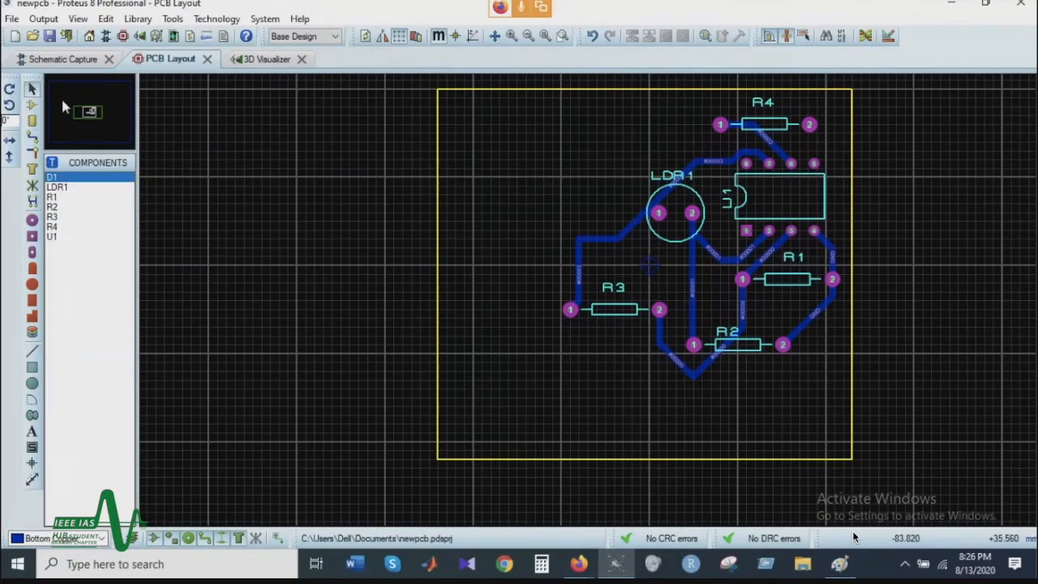
left_click(467, 458)
left_click_drag(437, 460, 552, 388)
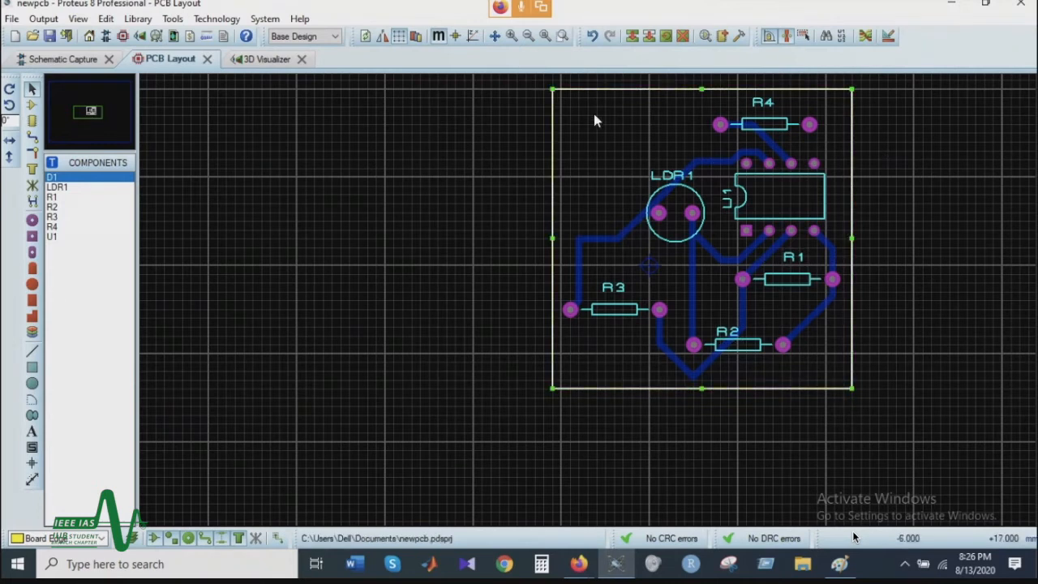
left_click(33, 107)
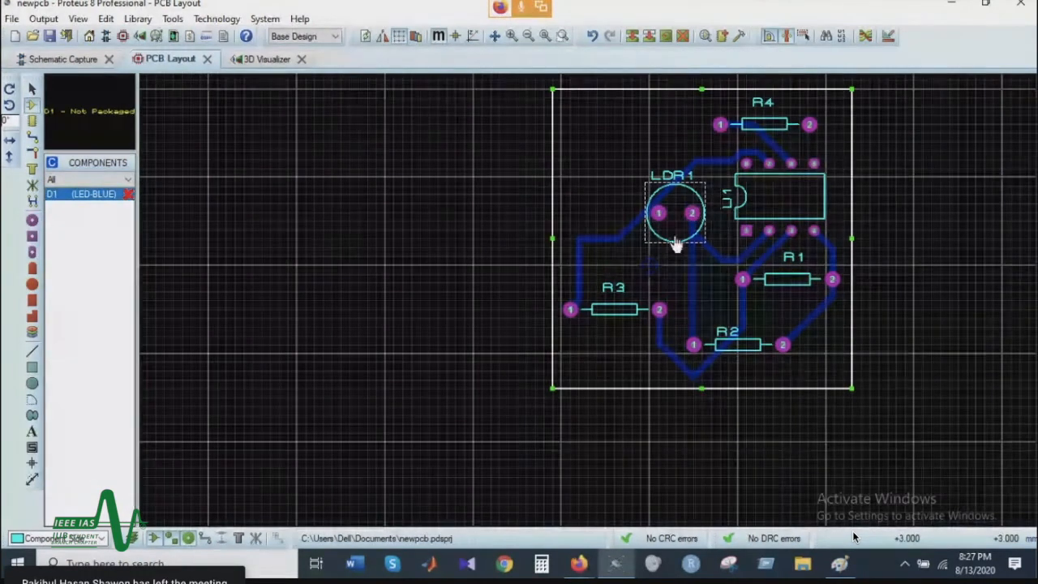
scroll(676, 239, "up", 3)
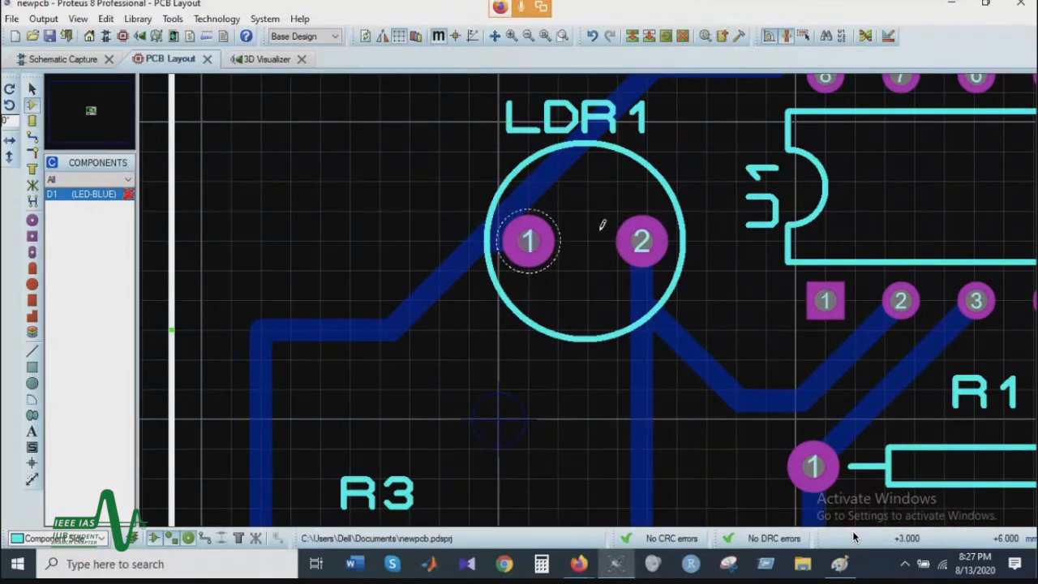
scroll(563, 233, "down", 2)
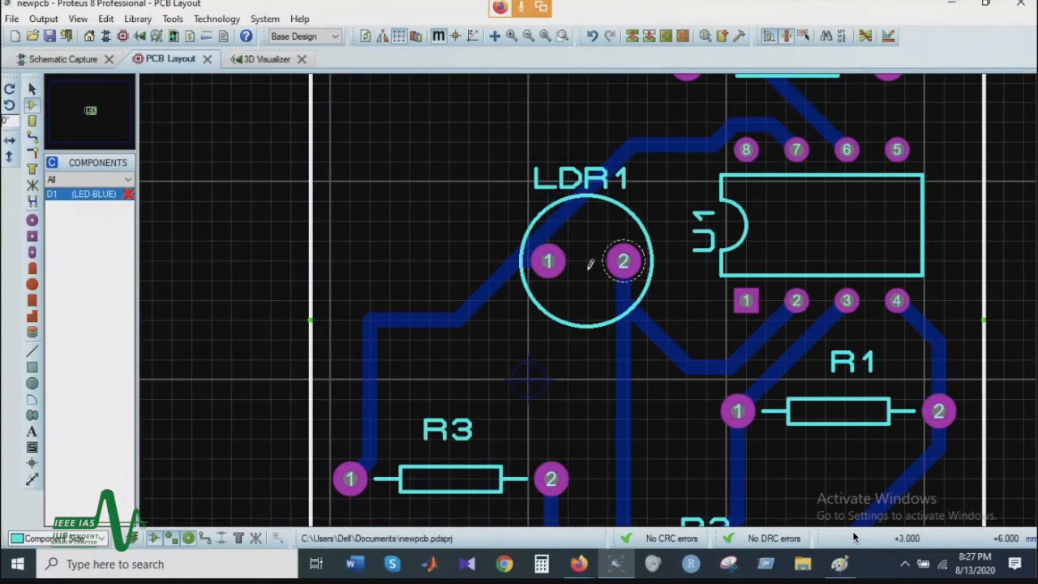
Step: Add a horizontal dimension between the two pads of R3
scroll(558, 266, "down", 1)
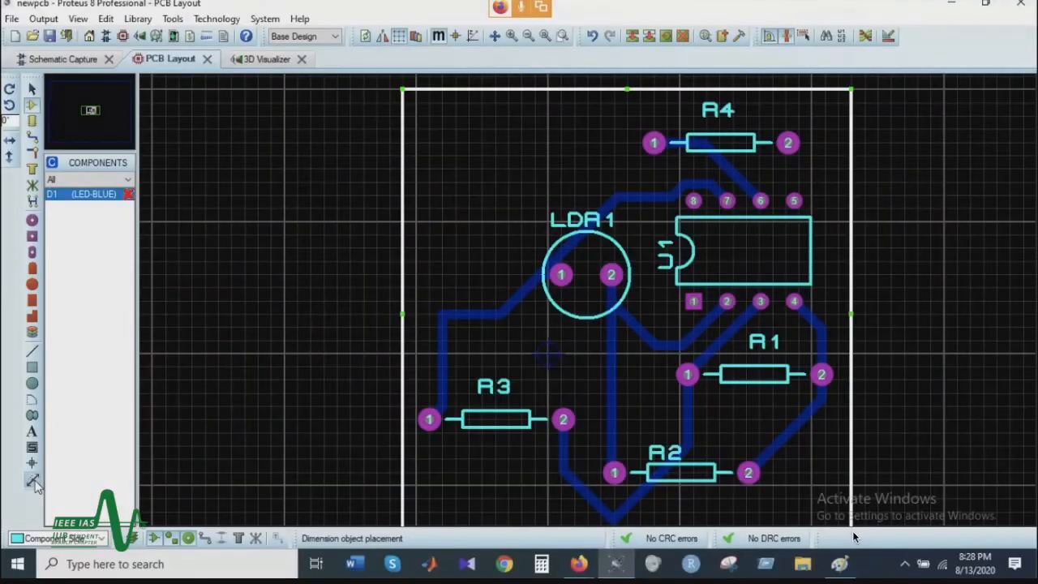
left_click(32, 480)
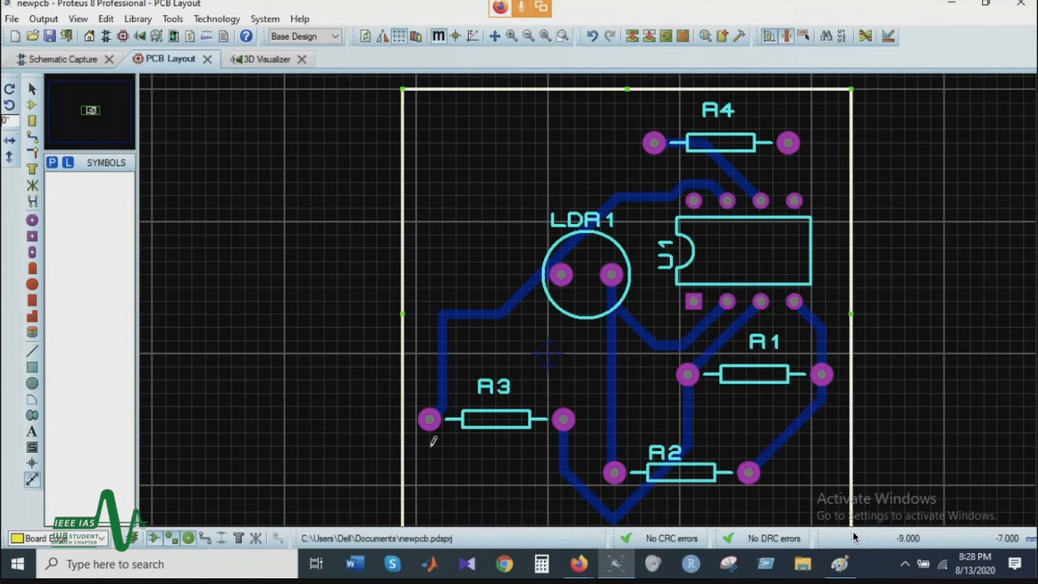
left_click(428, 419)
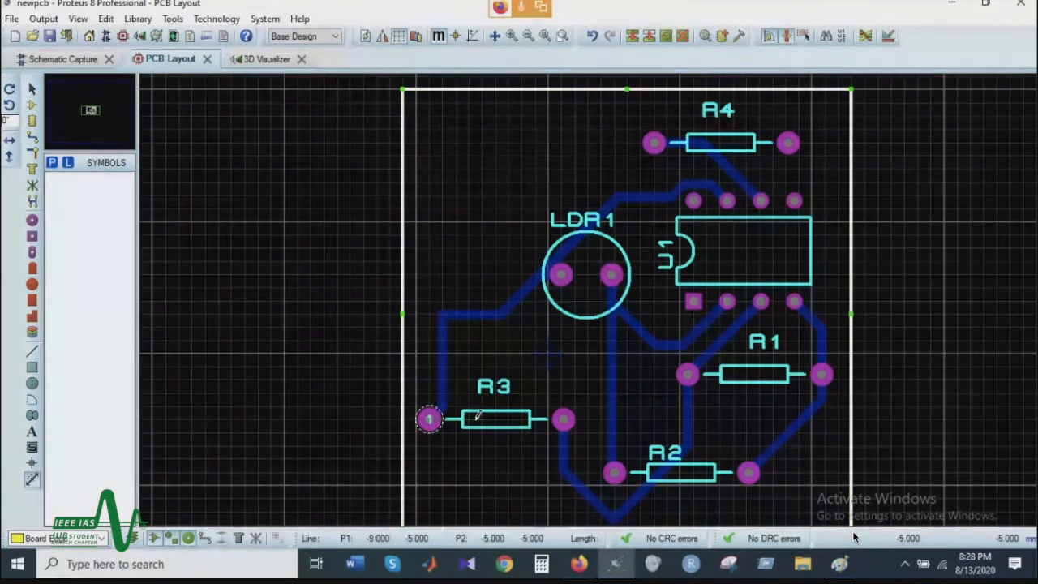
left_click(563, 418)
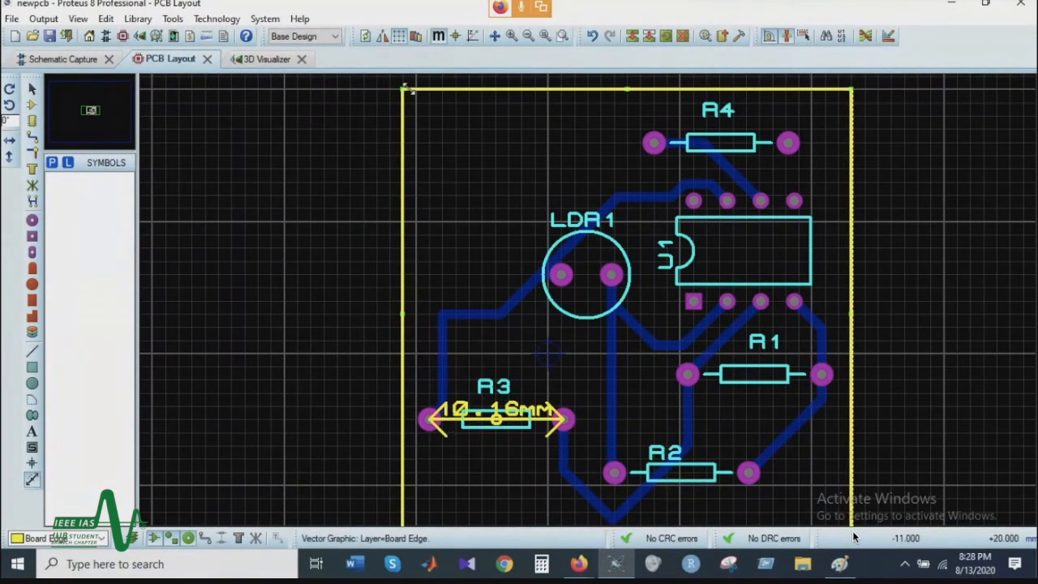
Step: Add a horizontal dimension for the board's full width just above its top edge
scroll(405, 105, "down", 2)
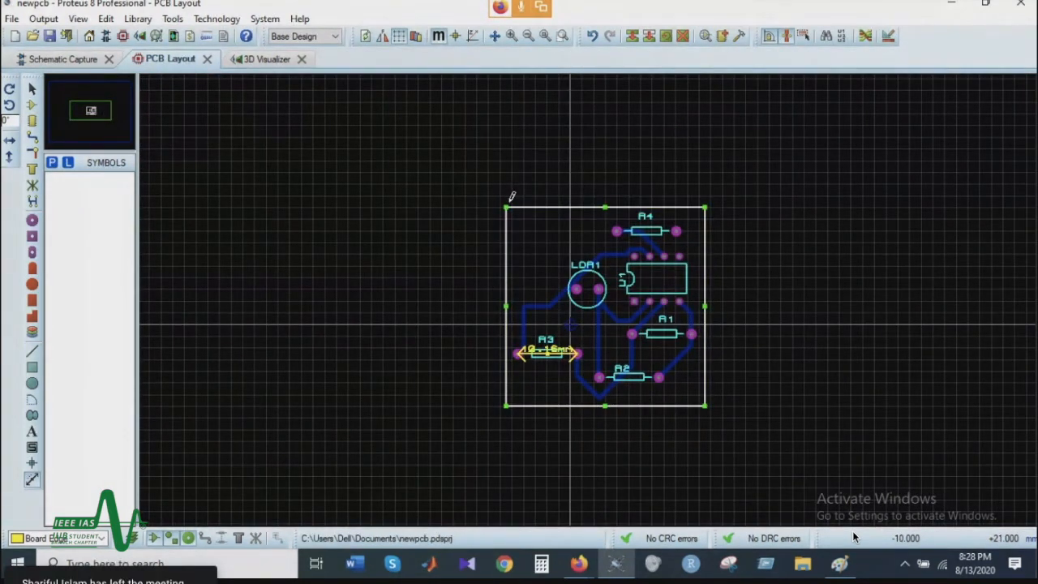
left_click(514, 196)
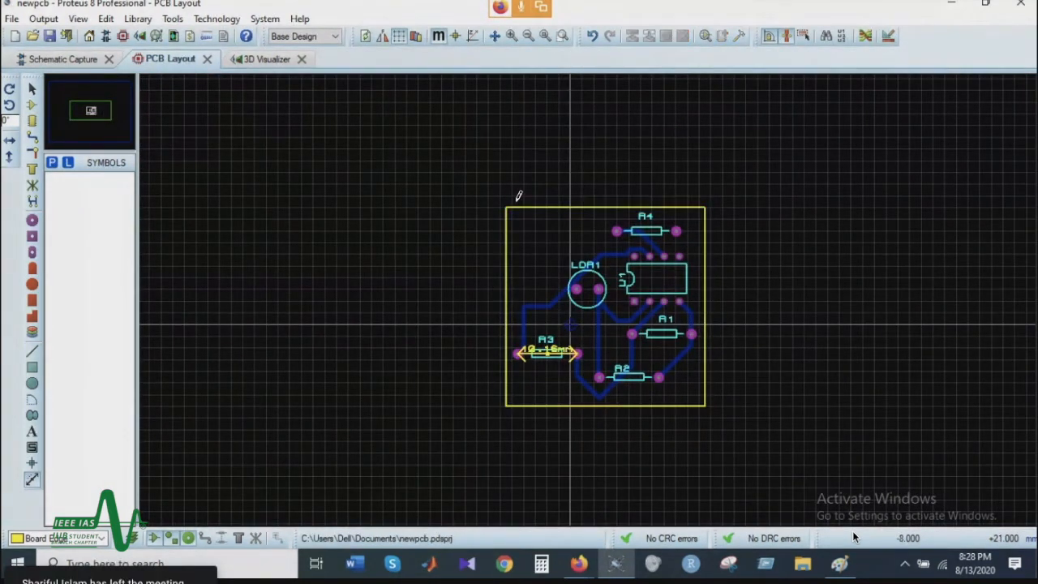
left_click(706, 200)
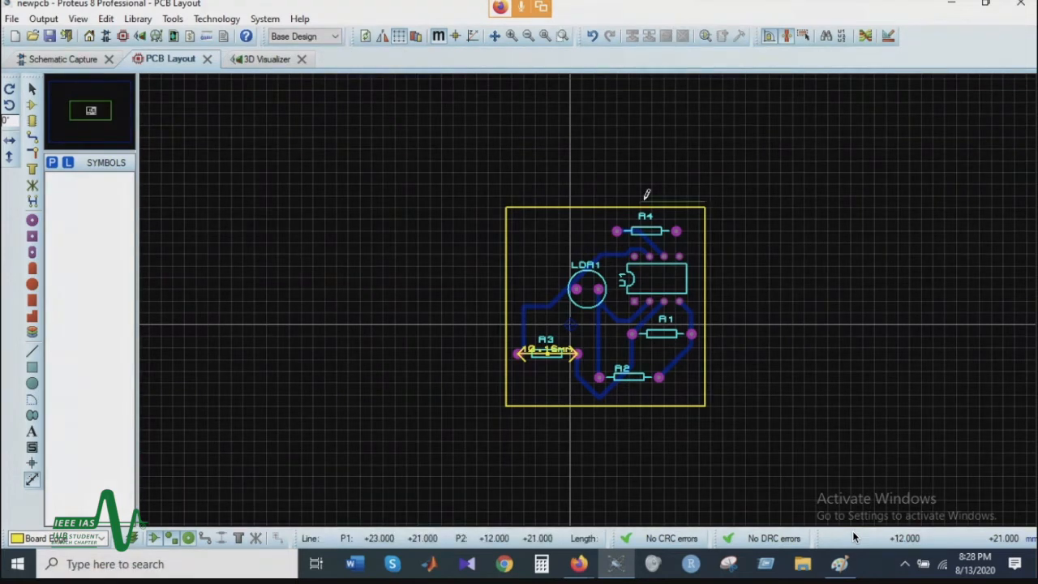
left_click(508, 194)
scroll(616, 244, "up", 2)
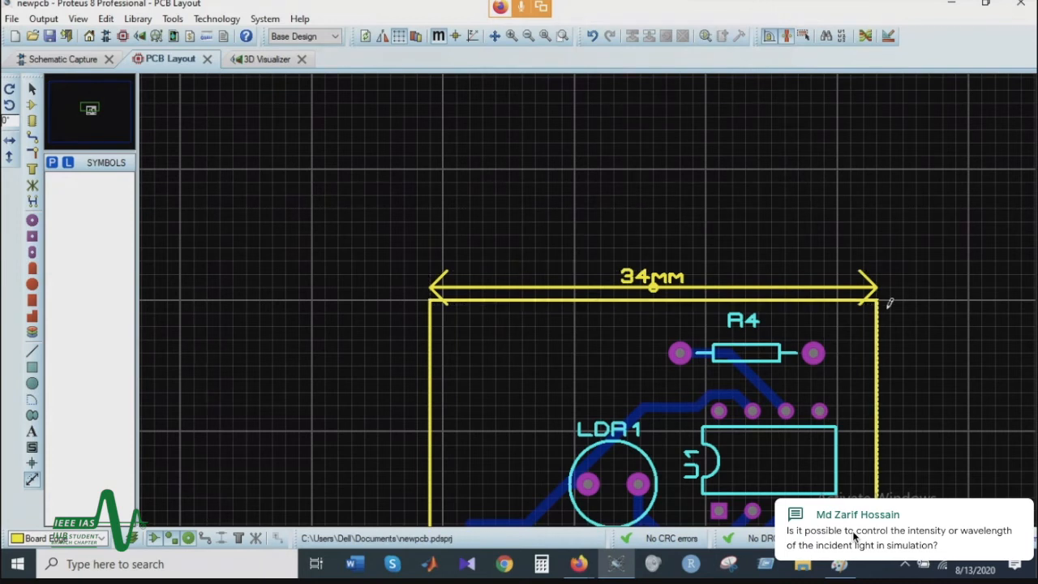
scroll(590, 312, "down", 1)
scroll(746, 266, "down", 1)
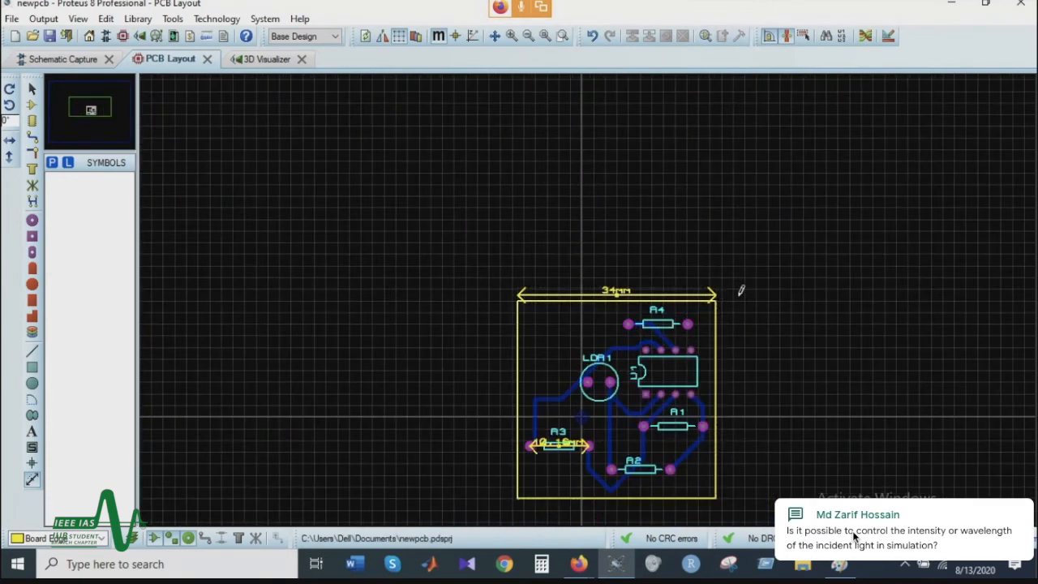
Step: Add a vertical dimension for the board's full height just outside its right edge
left_click(726, 293)
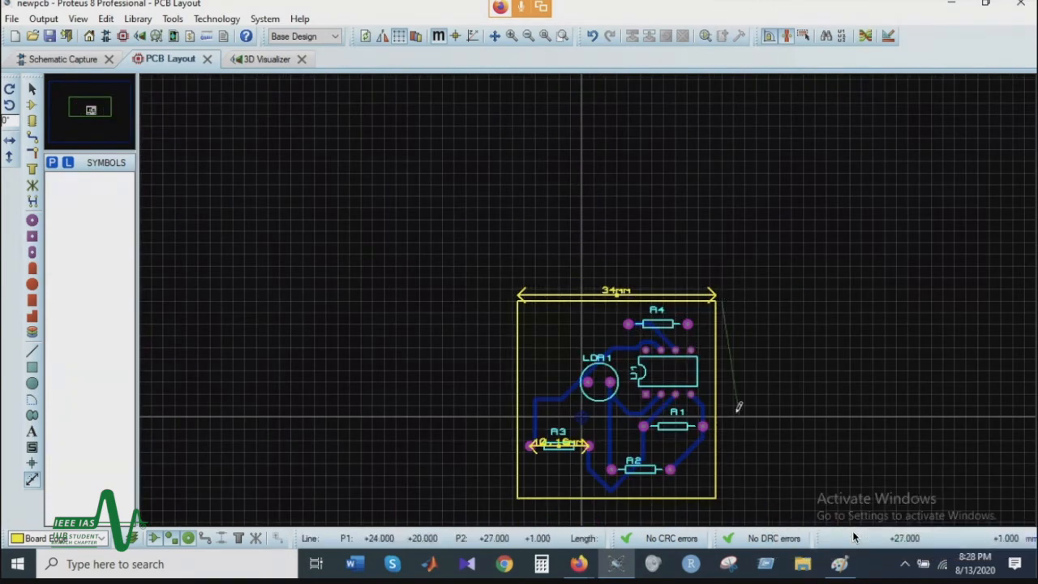
left_click(724, 493)
scroll(758, 491, "up", 1)
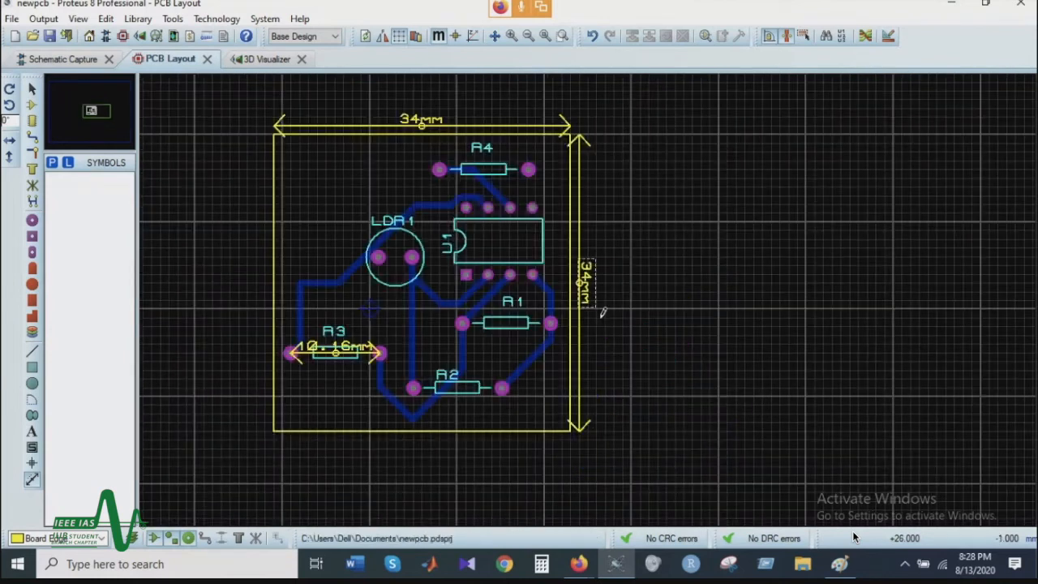
scroll(548, 126, "down", 1)
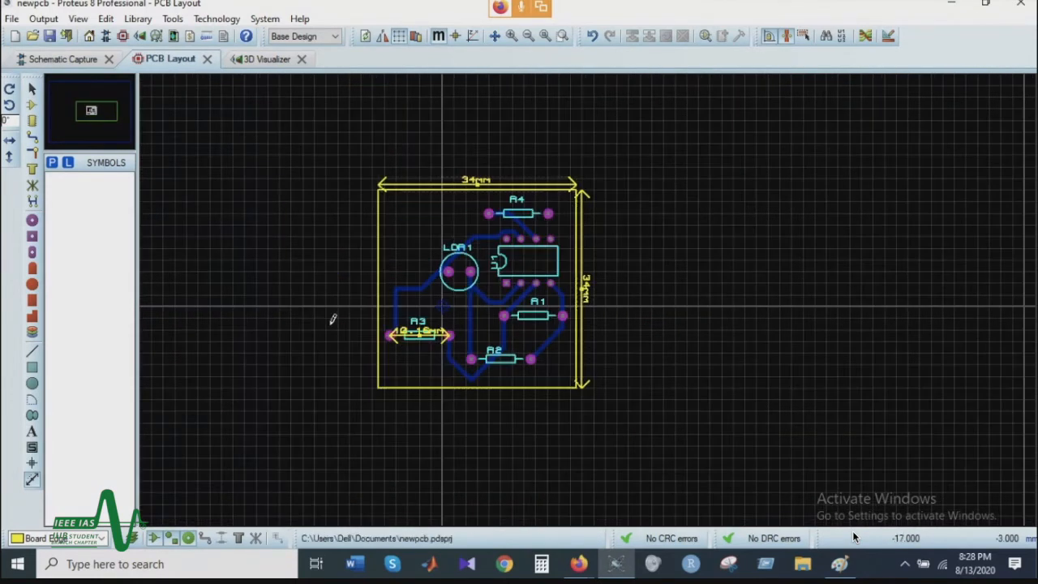
Step: Add a horizontal dimension between the two pads of LDR1
scroll(151, 310, "up", 1)
scroll(588, 300, "down", 1)
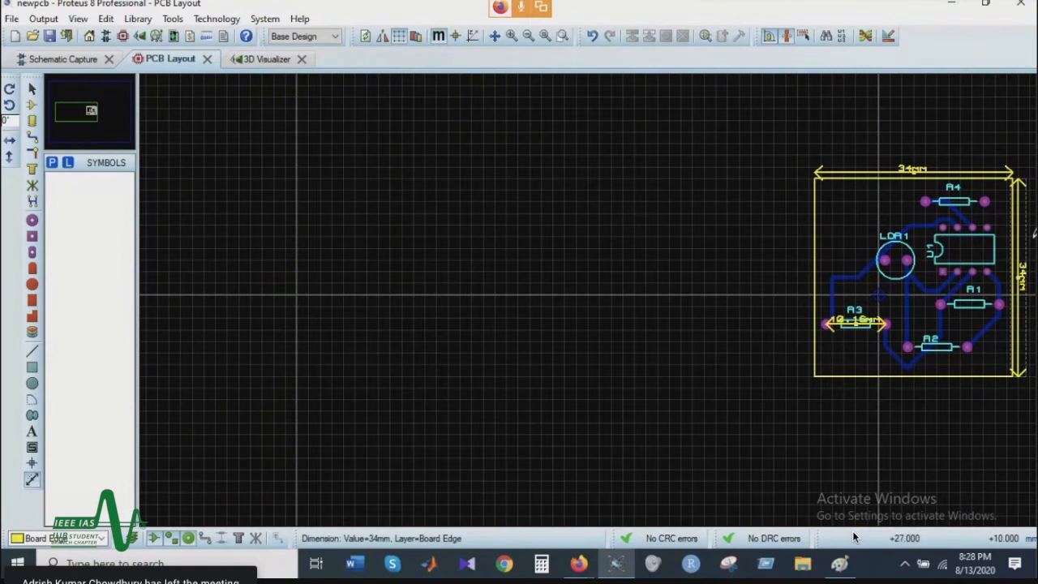
scroll(930, 271, "up", 1)
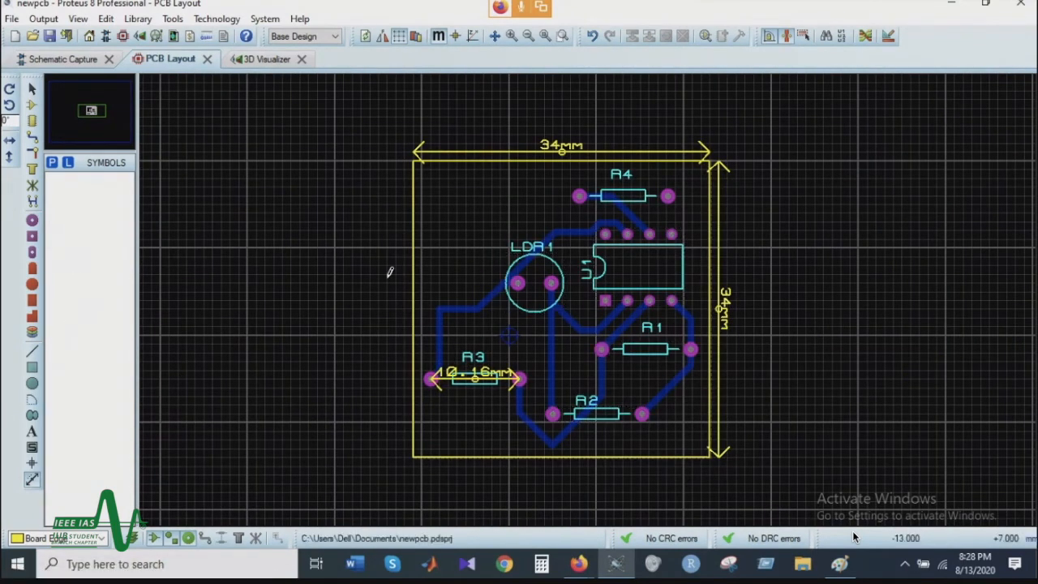
scroll(652, 257, "up", 1)
scroll(640, 235, "down", 1)
scroll(624, 268, "up", 1)
scroll(590, 294, "up", 1)
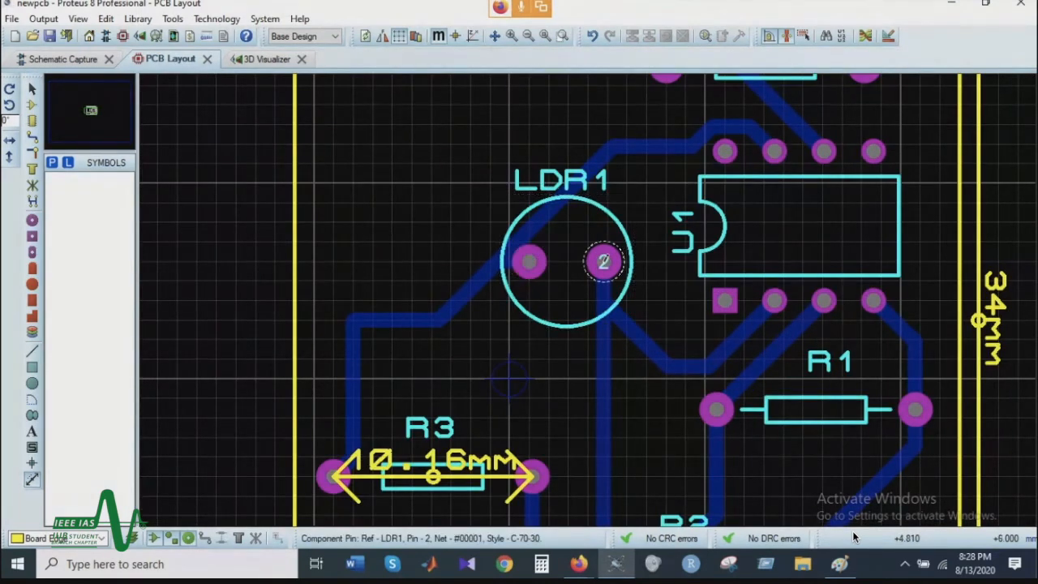
left_click(535, 259)
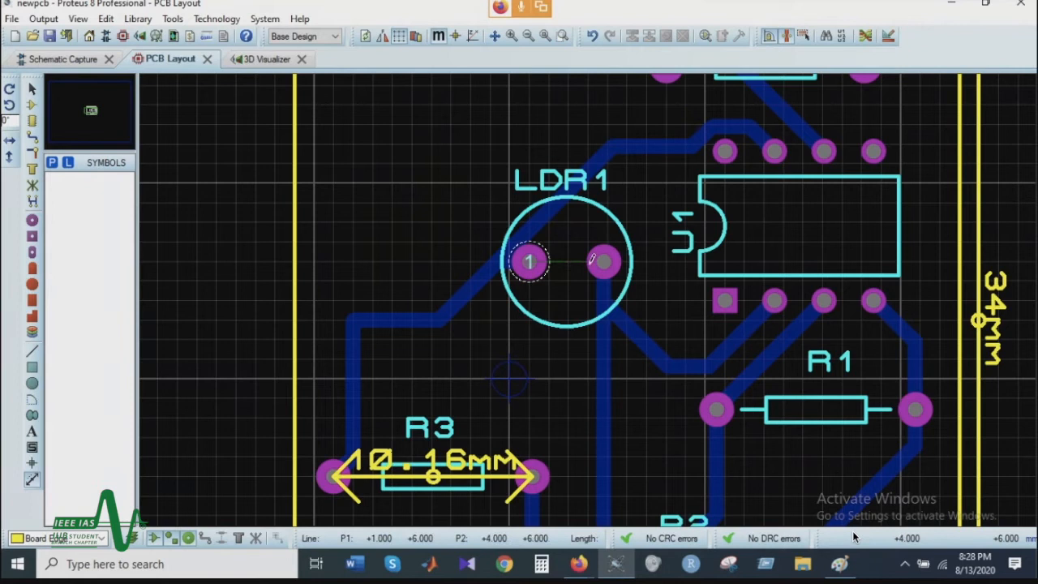
left_click(605, 261)
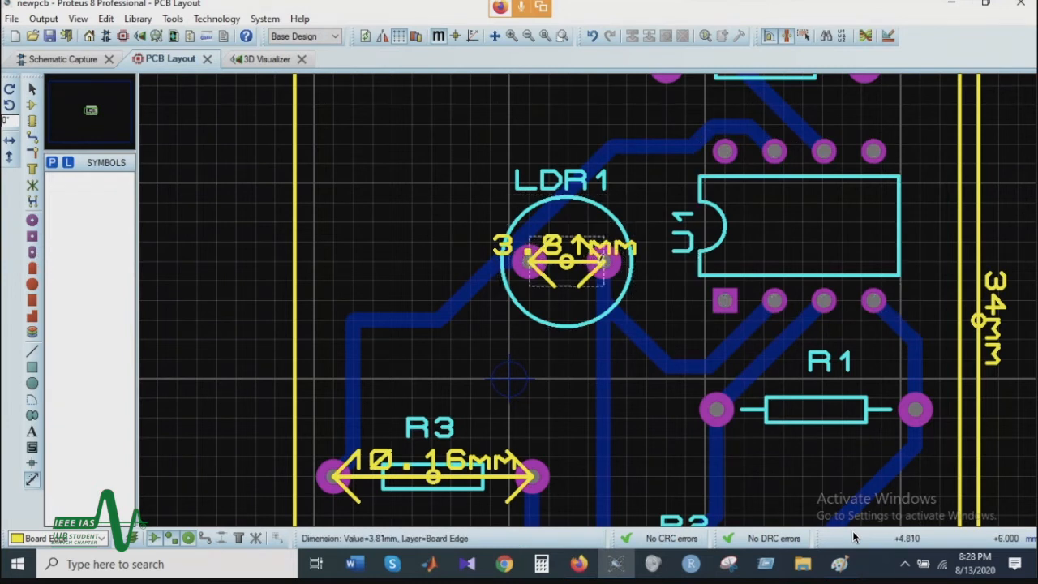
Step: Compare the sizes of the available round and square through-hole pad styles
left_click(32, 236)
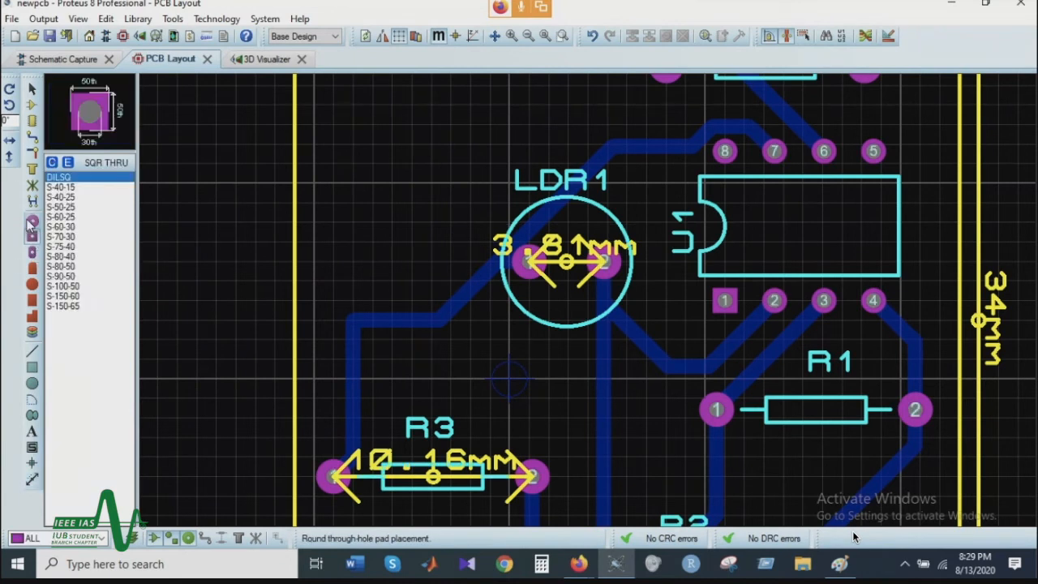
left_click(33, 219)
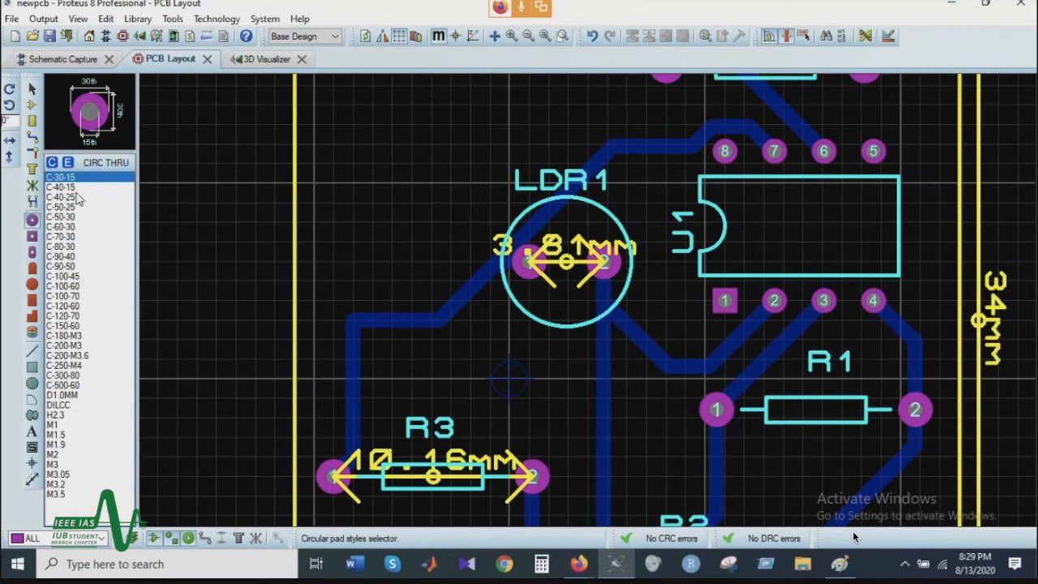
left_click(33, 236)
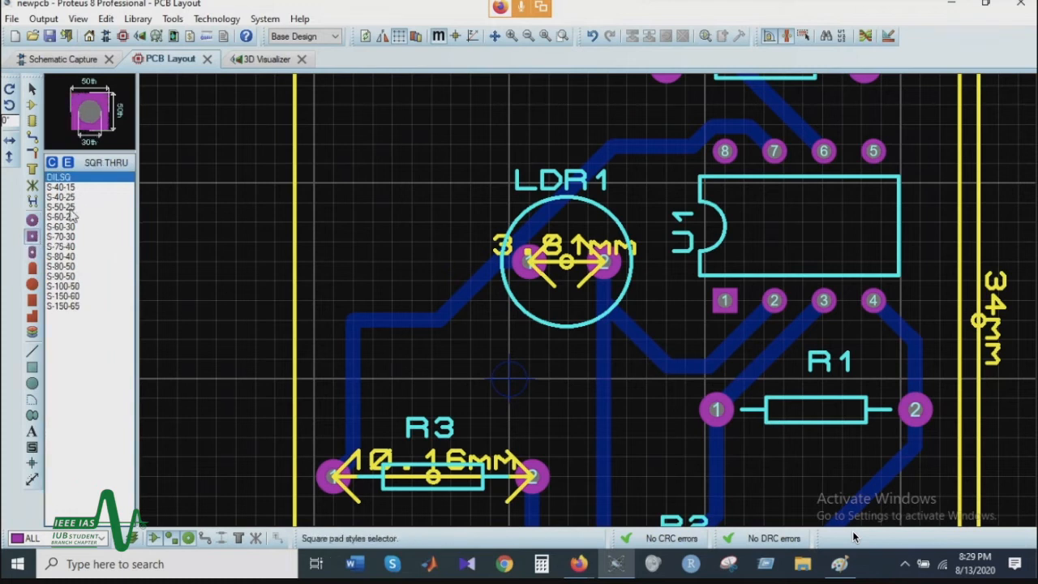
left_click(80, 188)
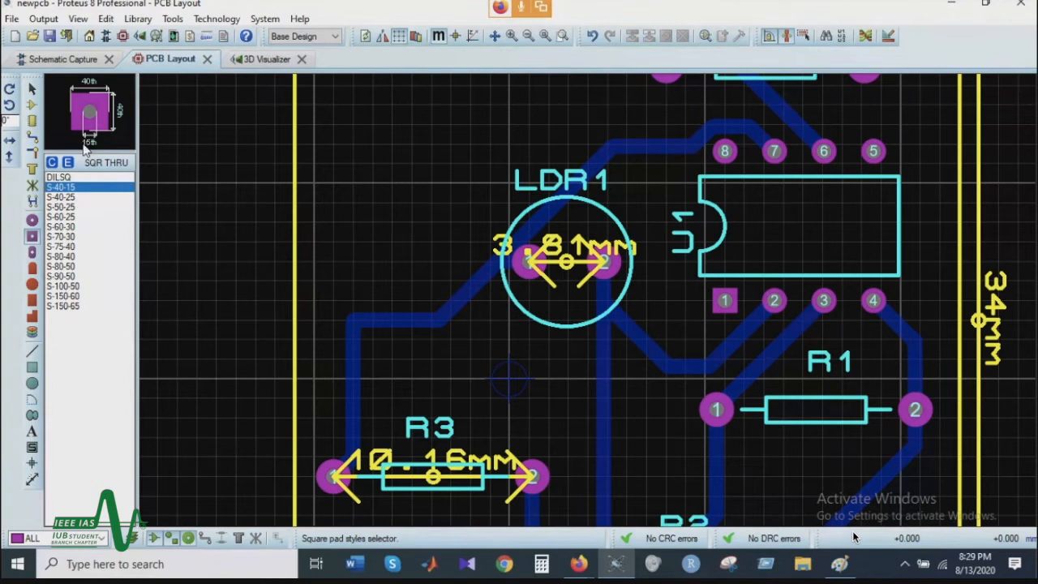
left_click(69, 207)
left_click(67, 246)
left_click(67, 256)
left_click(71, 246)
left_click(77, 275)
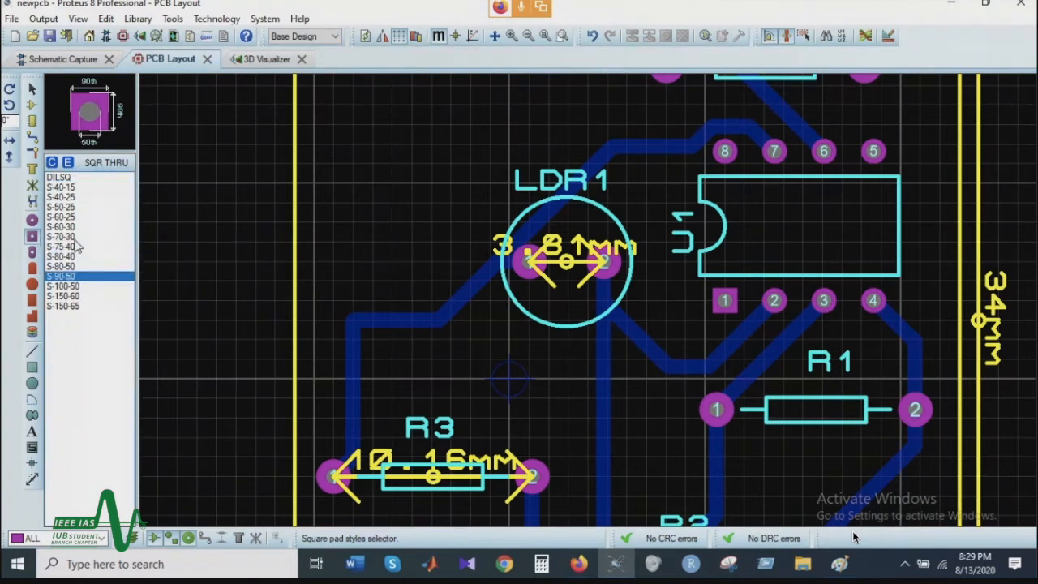
left_click(78, 236)
left_click(80, 227)
left_click(75, 257)
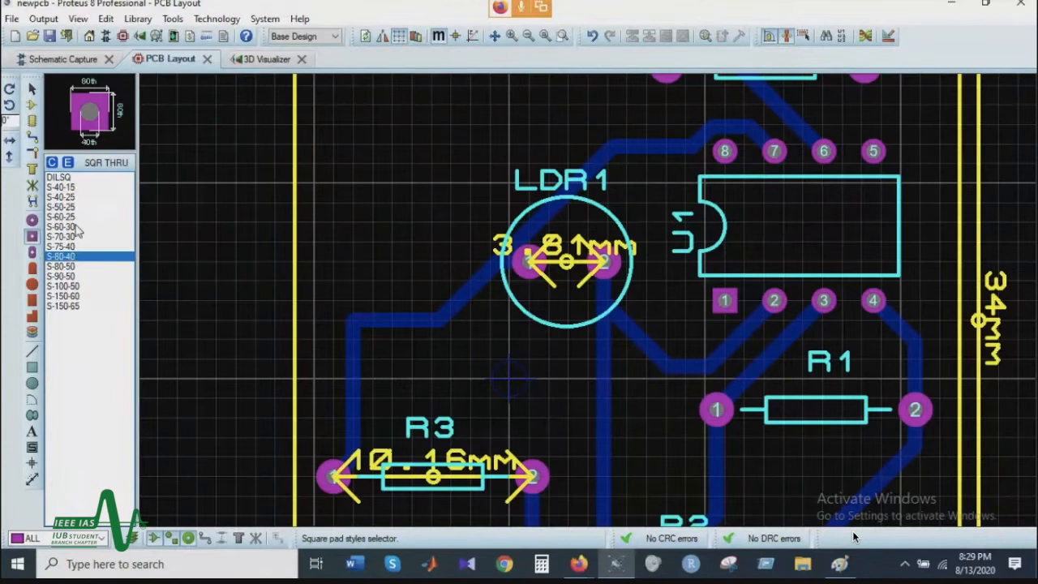
Step: Place two S-60-30 square through-hole pads about 4 mm apart inside the board's upper-left area, level with R4
left_click(77, 228)
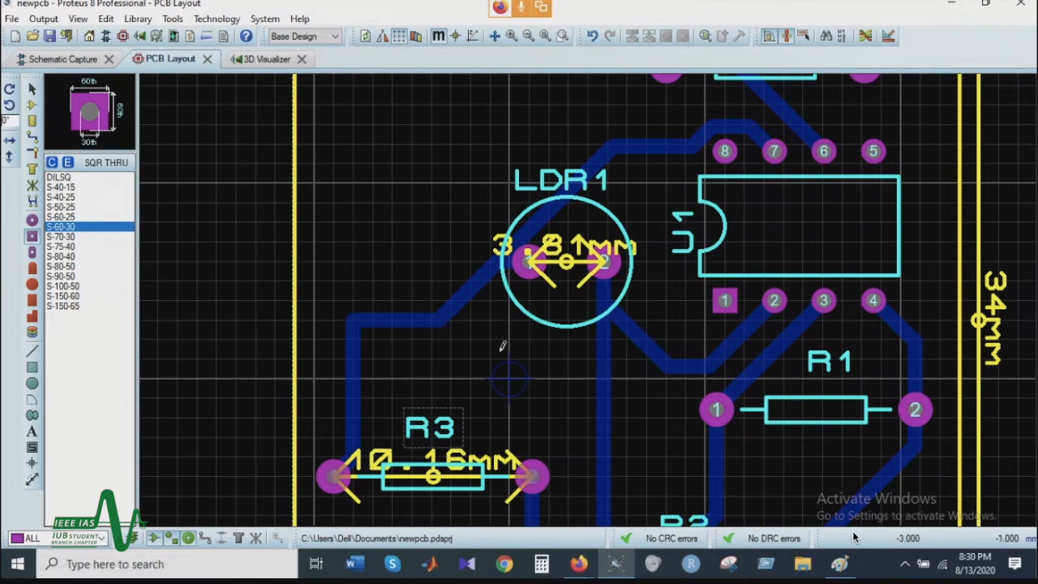
scroll(493, 347, "down", 1)
scroll(500, 192, "up", 1)
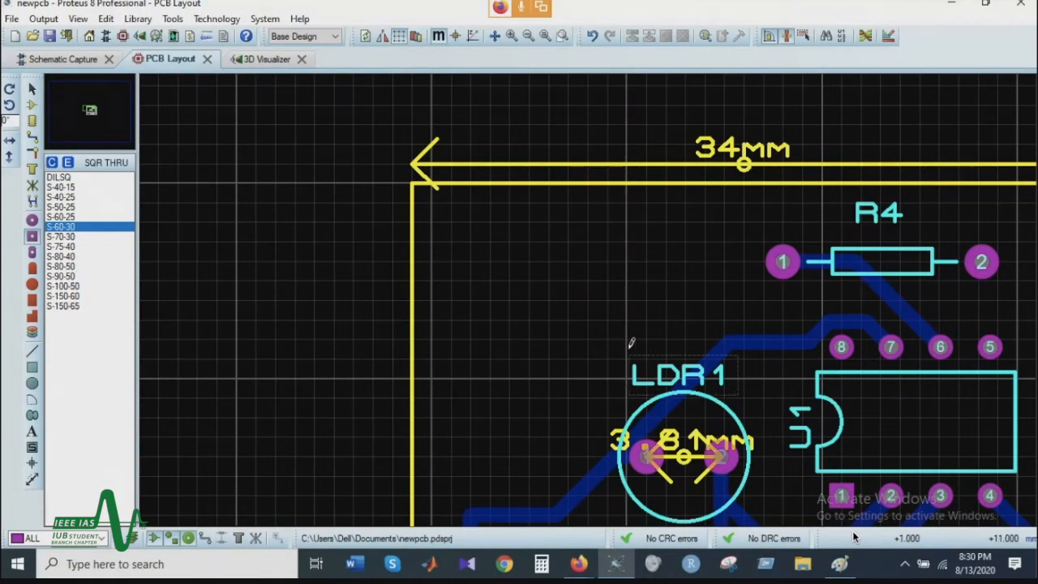
left_click(627, 261)
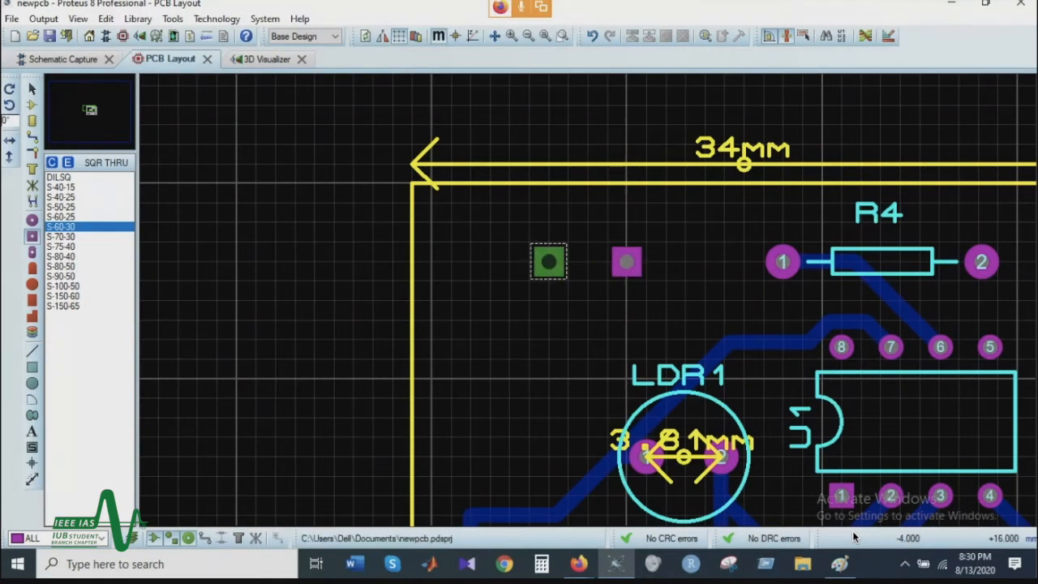
left_click(549, 261)
scroll(519, 292, "down", 1)
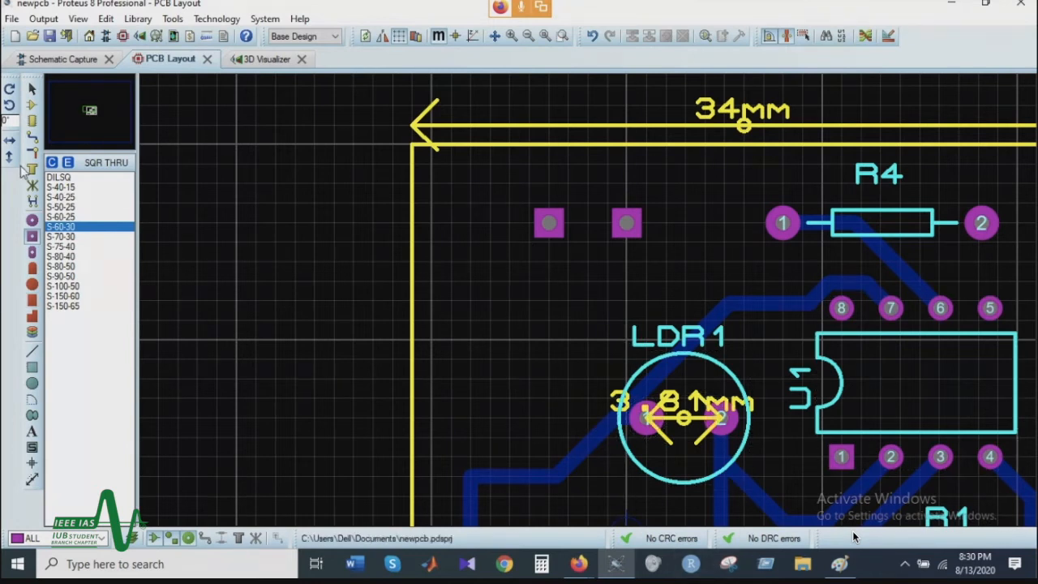
Step: Switch to T30 trace routing and compare the op-amp's wiring in the schematic with the ground trace beside R1 in the PCB layout
left_click(32, 136)
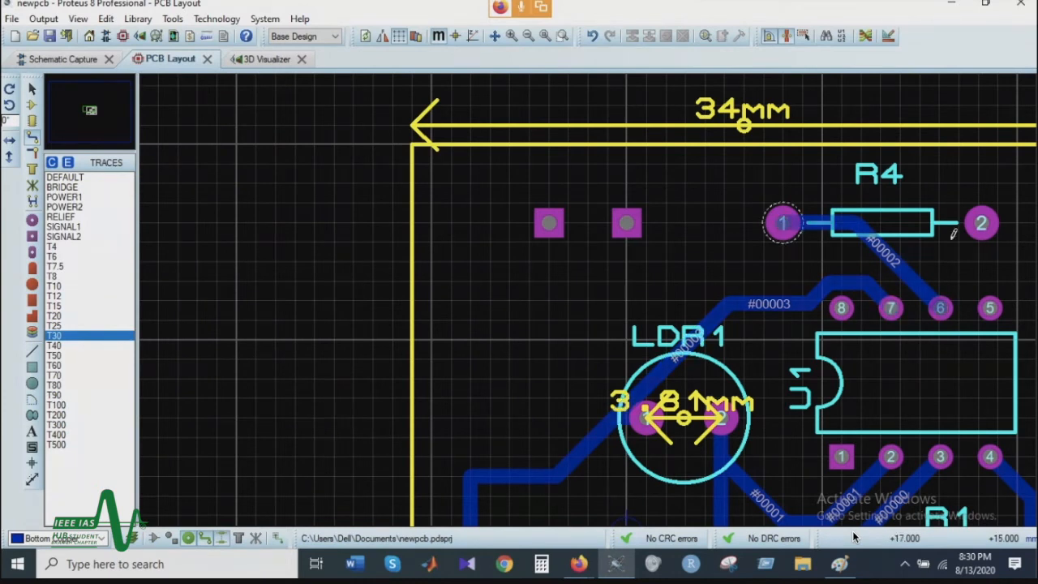
left_click(71, 59)
scroll(606, 301, "up", 2)
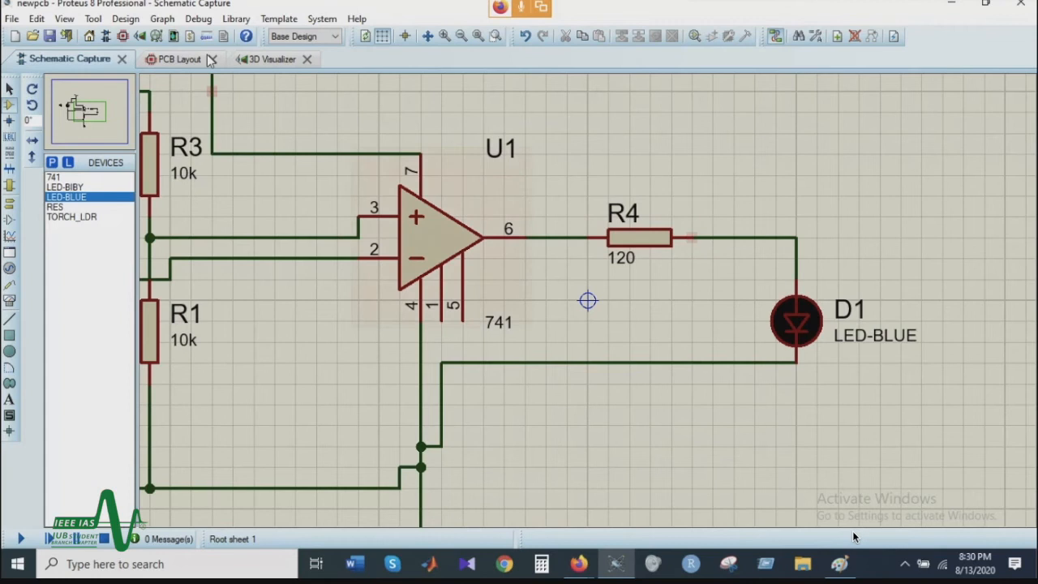
left_click(265, 59)
left_click(185, 61)
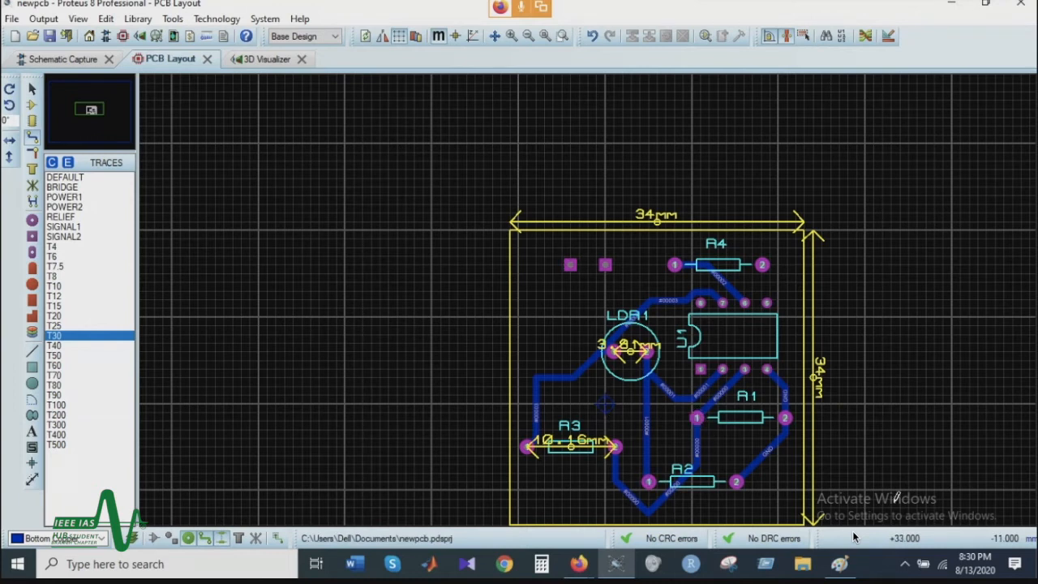
scroll(773, 431, "up", 2)
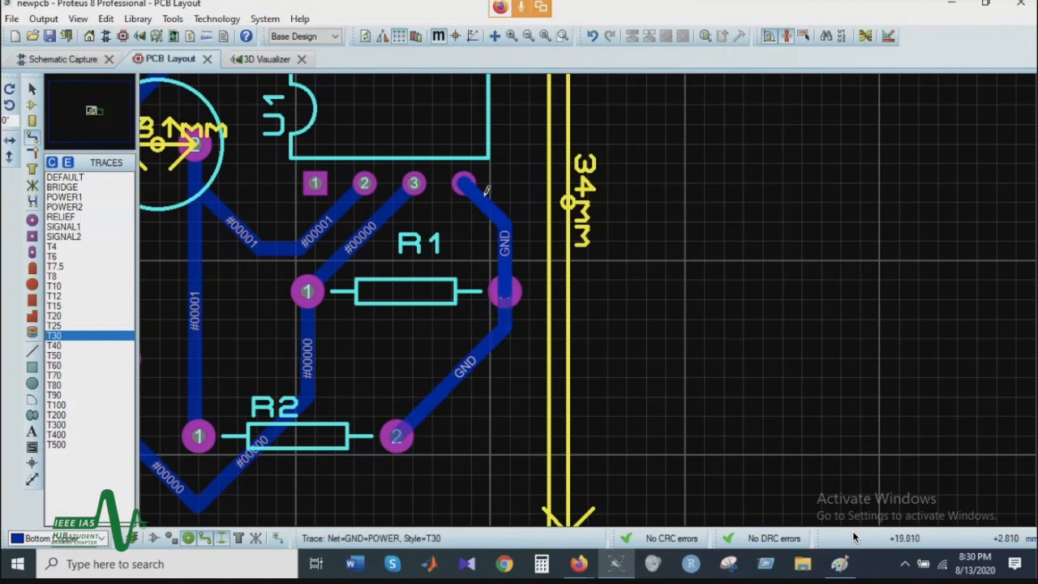
scroll(411, 406, "down", 2)
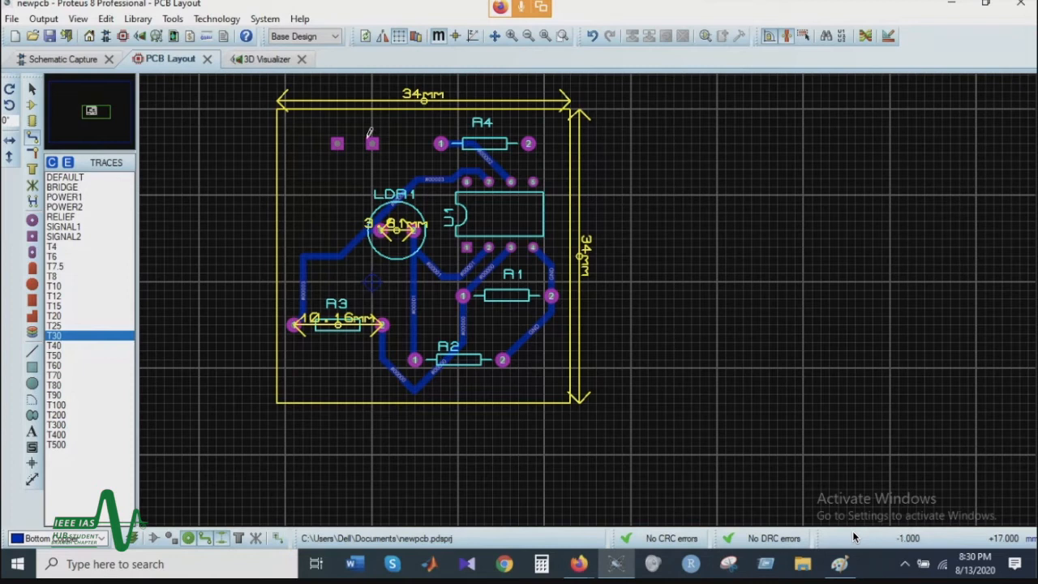
Step: Route a T30 bottom copper trace from the left square pad above R4 to the board's upper-right corner
left_click(337, 142)
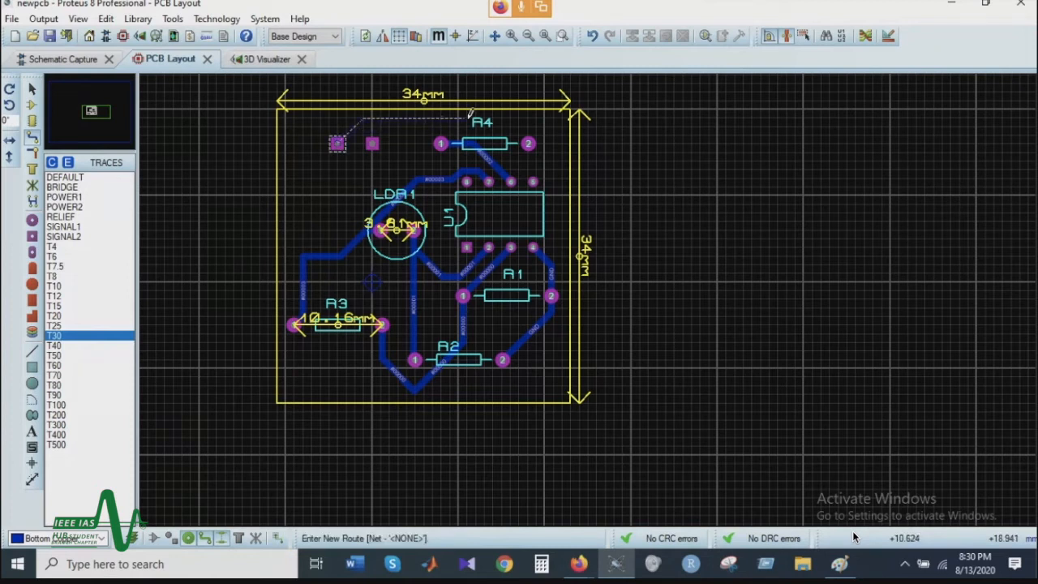
left_click(552, 124)
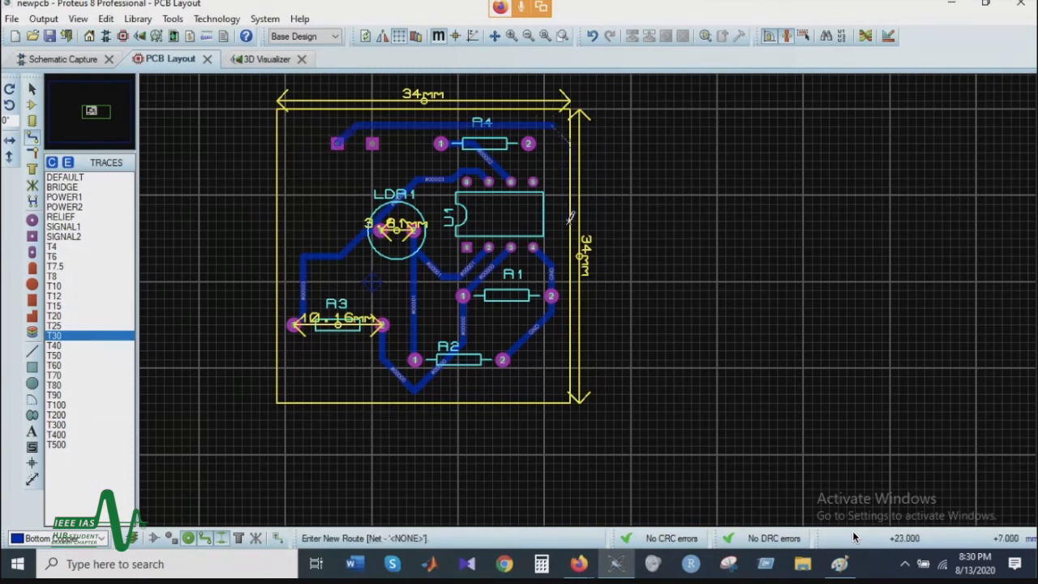
left_click(551, 292)
right_click(559, 279)
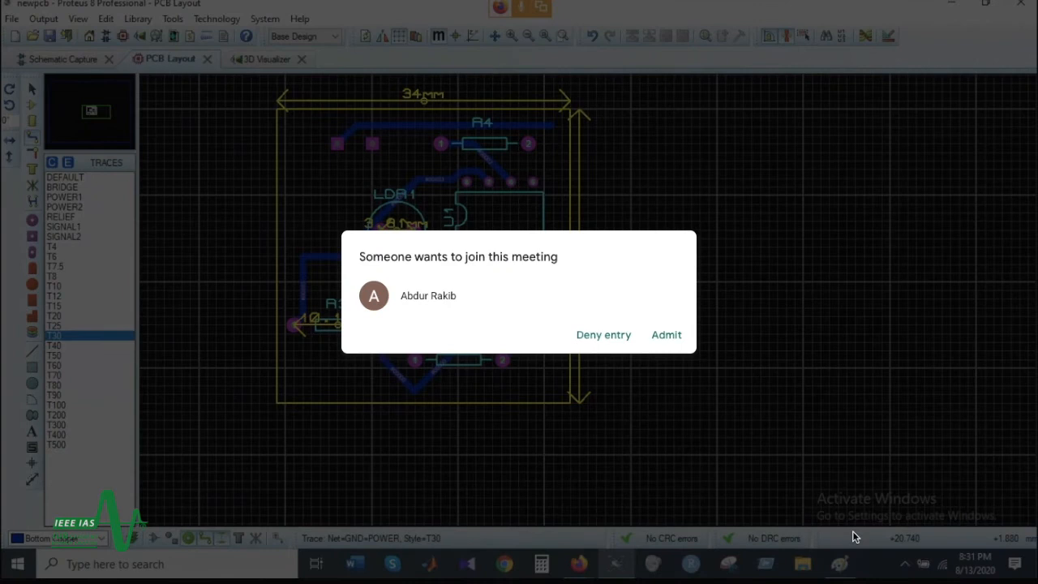
Step: Try to route the ground net from R1's pad 2 upwards to the trace above R4
left_click(549, 126)
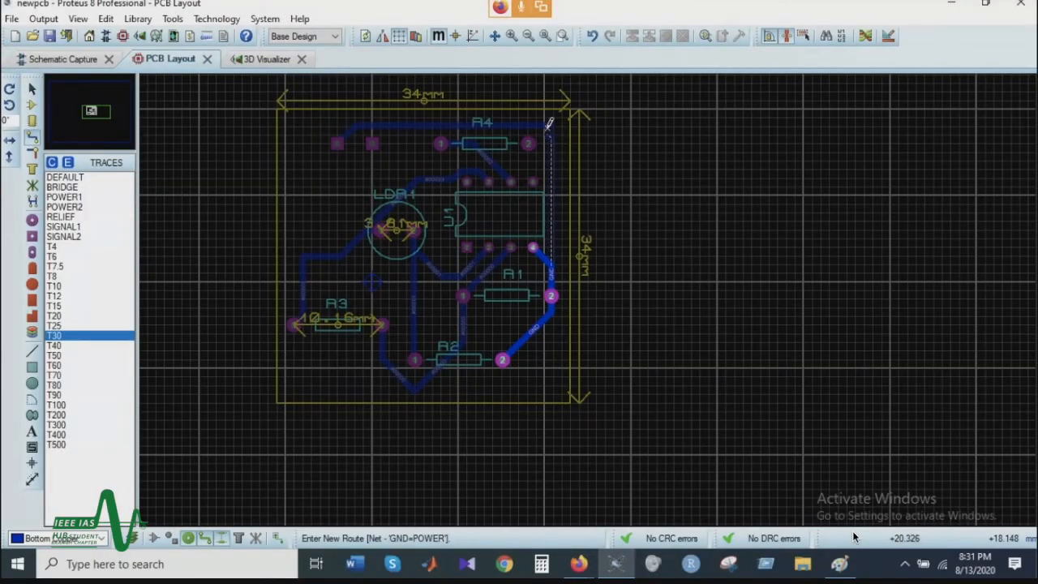
scroll(550, 125, "up", 2)
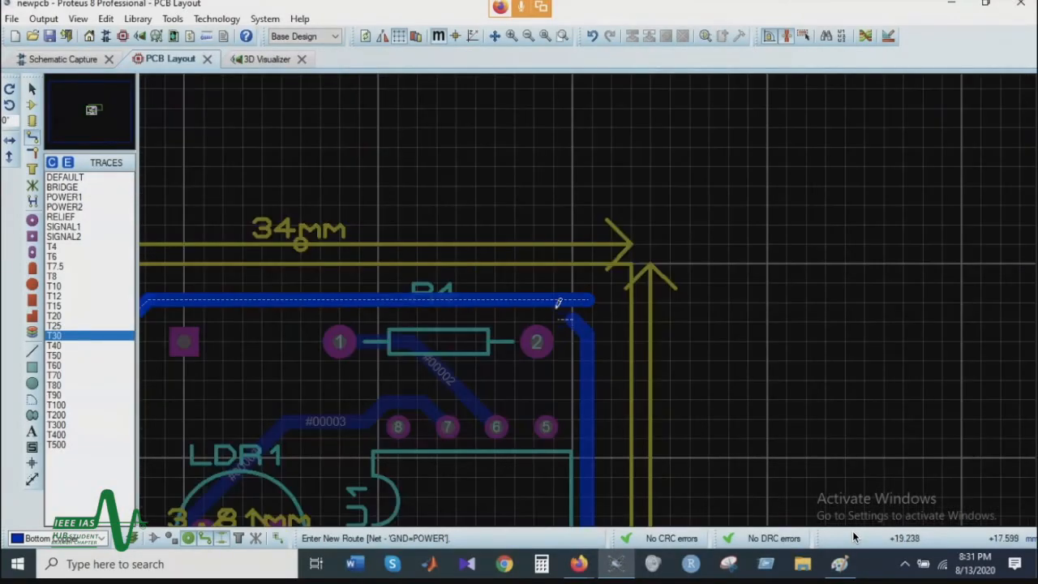
right_click(560, 295)
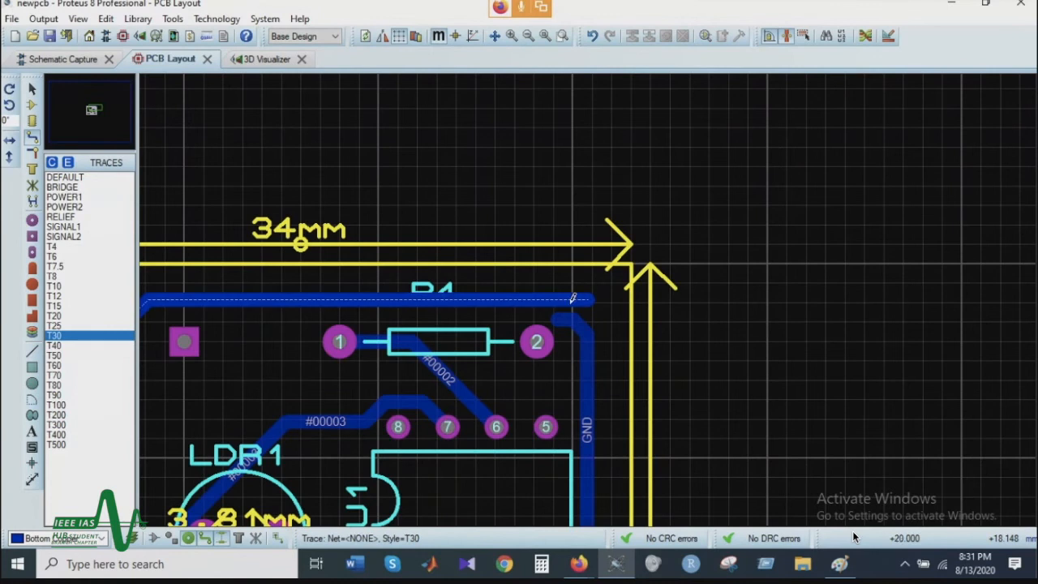
right_click(560, 317)
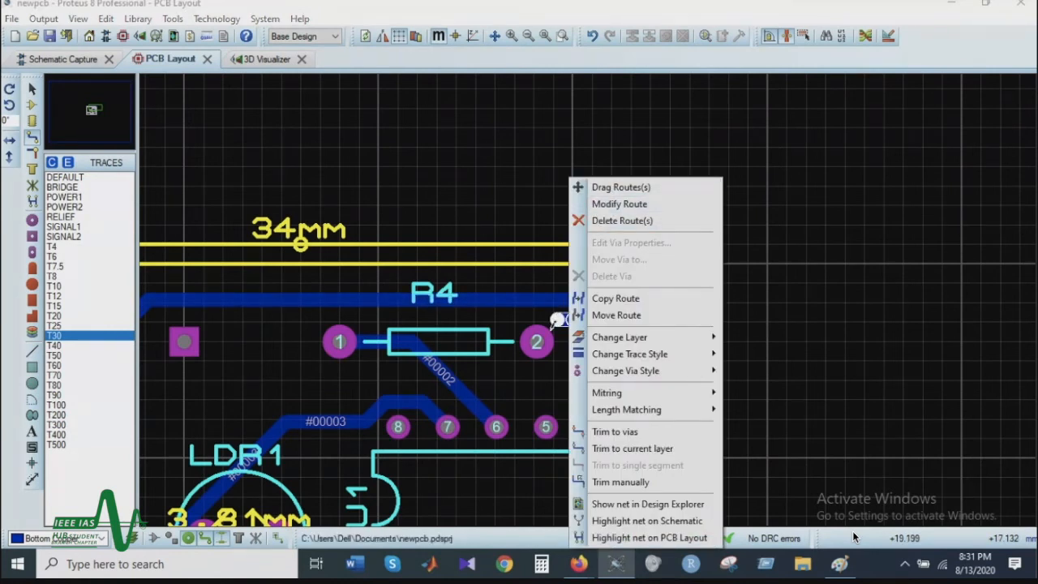
right_click(554, 324)
Step: Route a T30 trace from beside R1's pad 2 up along the board's right edge to the end of the trace above R4
scroll(586, 309, "down", 3)
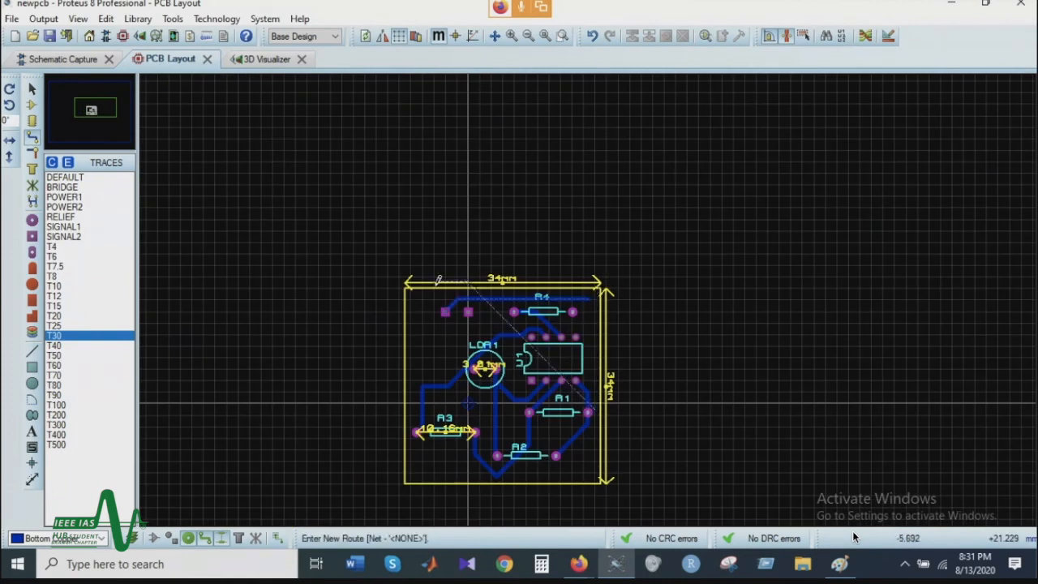
left_click(590, 298)
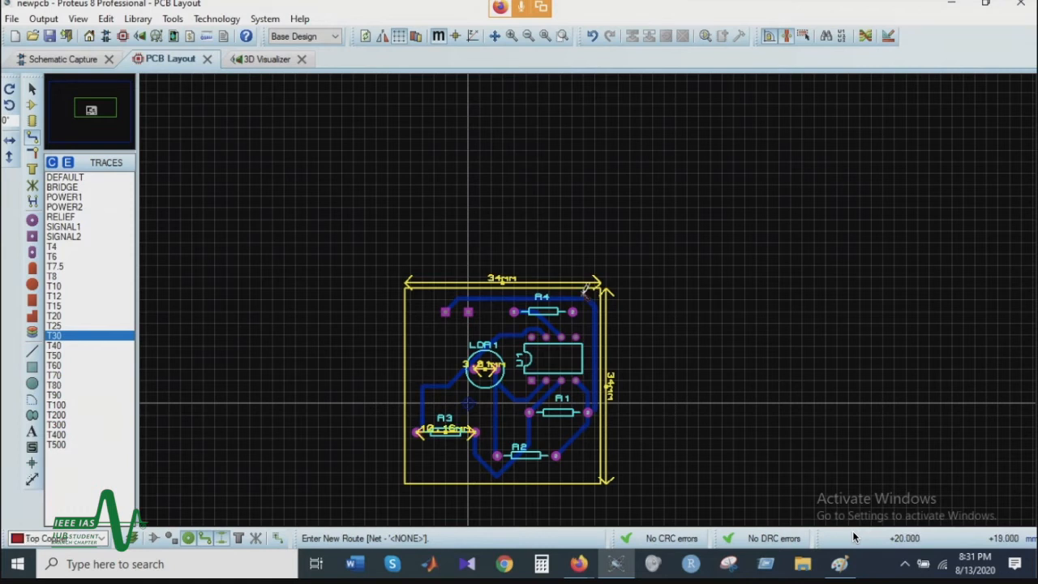
scroll(585, 291, "up", 2)
right_click(559, 268)
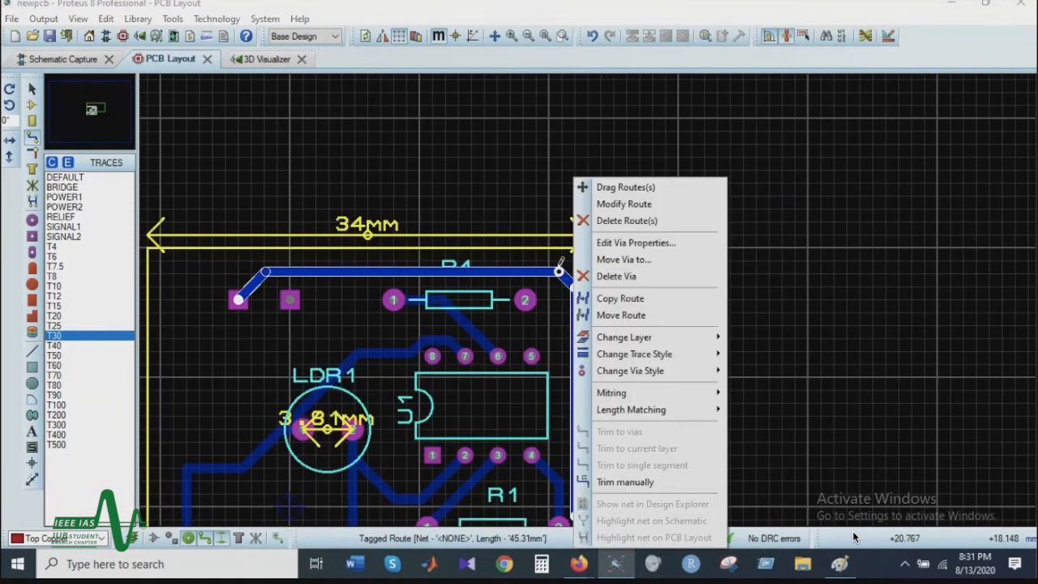
left_click(560, 272)
scroll(559, 294, "down", 1)
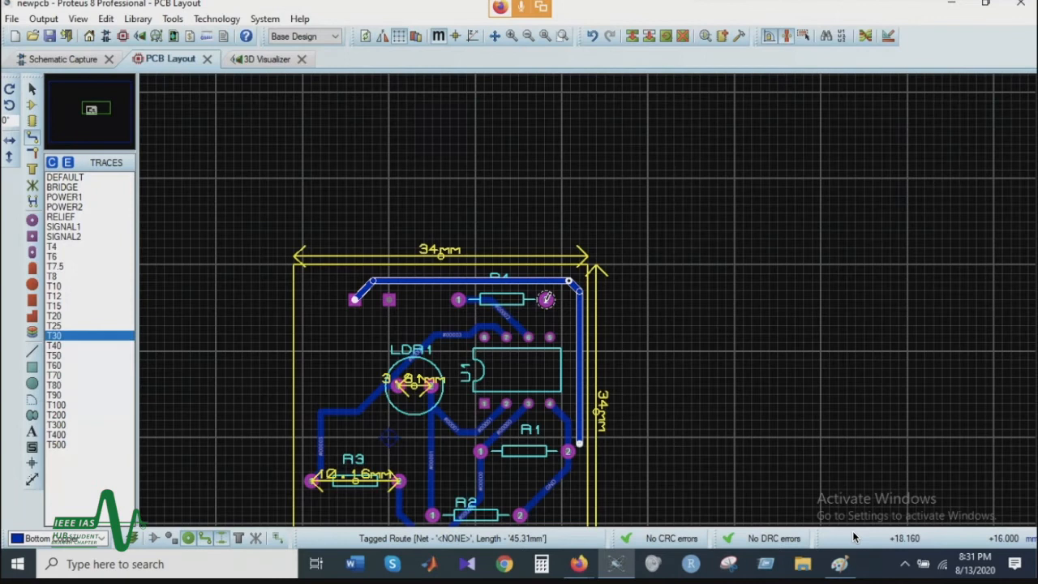
scroll(591, 449, "up", 3)
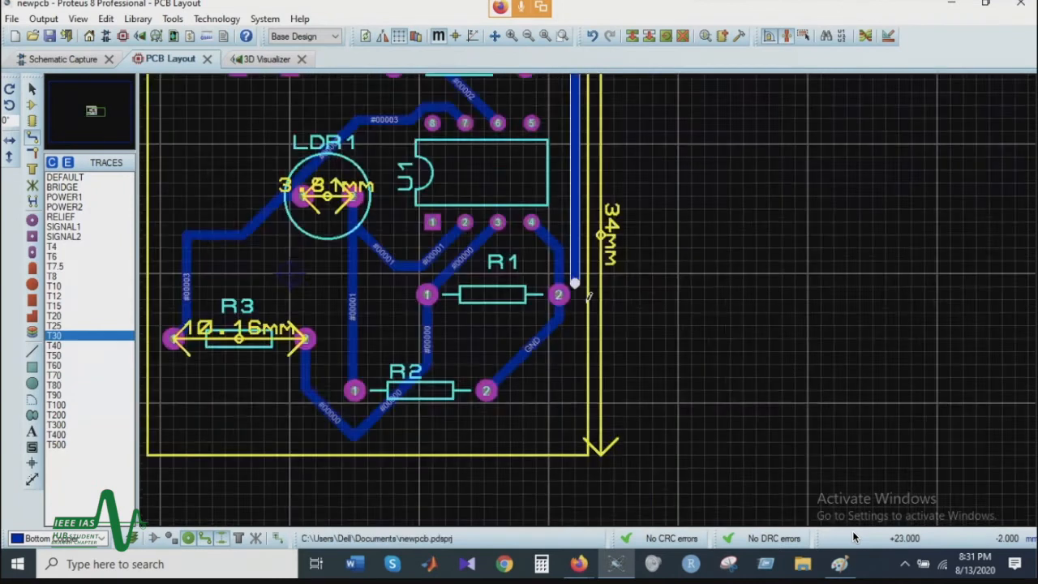
Step: Connect the lower end of the ground trace along the board's right edge to R1's pad 2 with a T10 trace
left_click(558, 264)
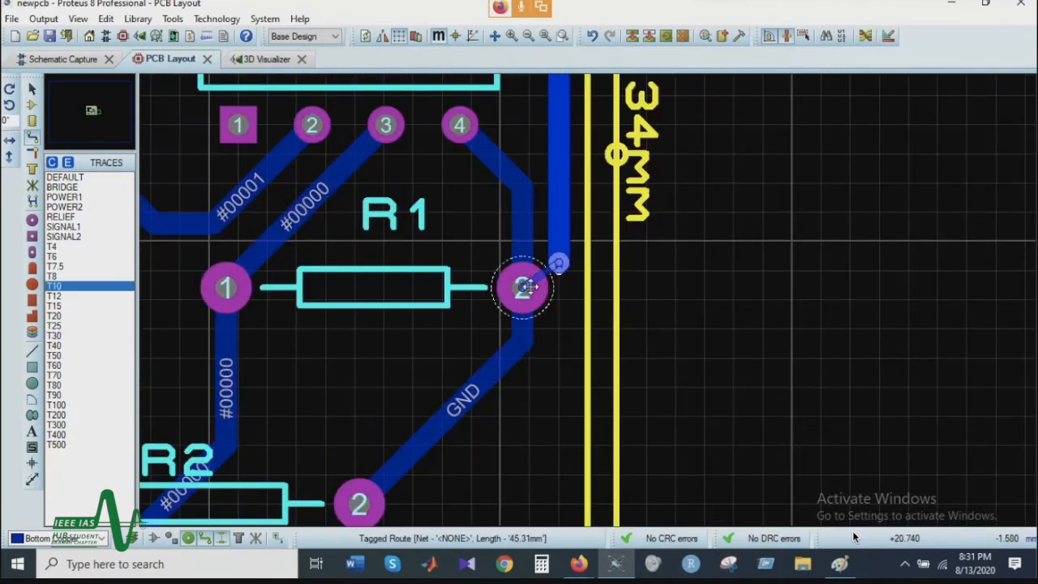
left_click(526, 287)
scroll(559, 290, "down", 2)
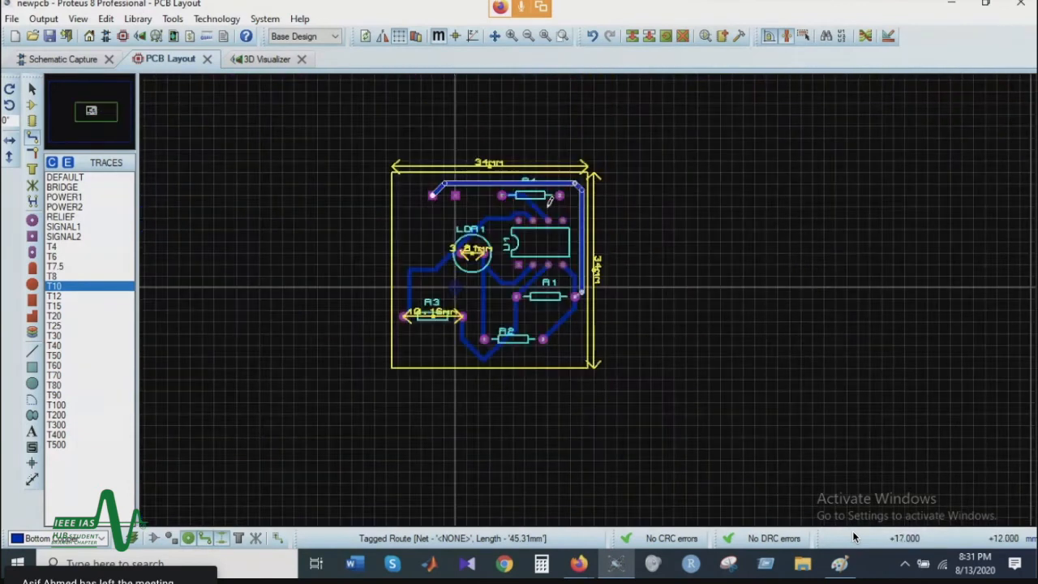
Step: Rotate resistor R4 by 180 degrees and delete its old route to U1's pin 6
scroll(585, 293, "up", 1)
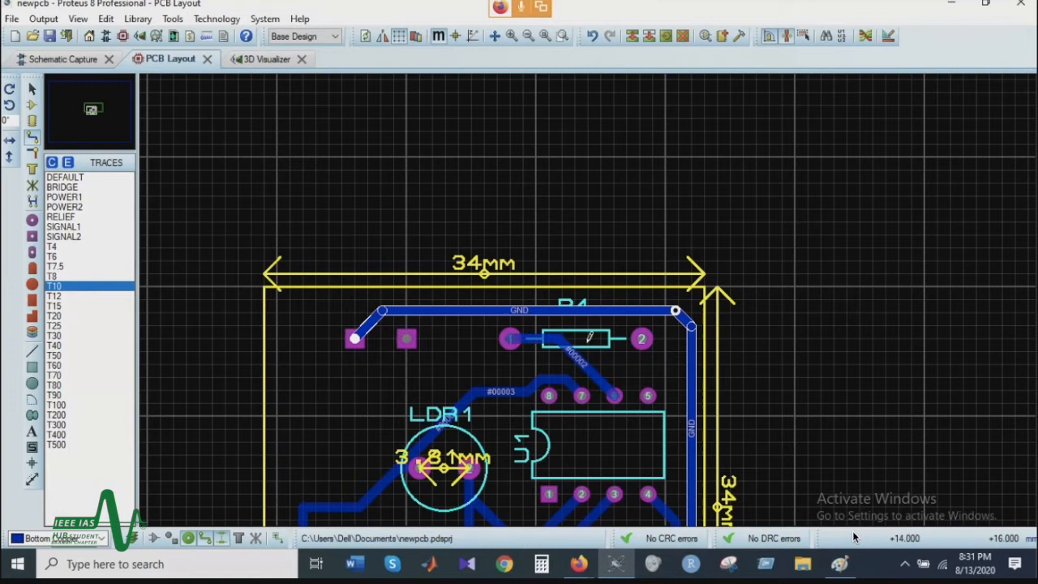
right_click(613, 331)
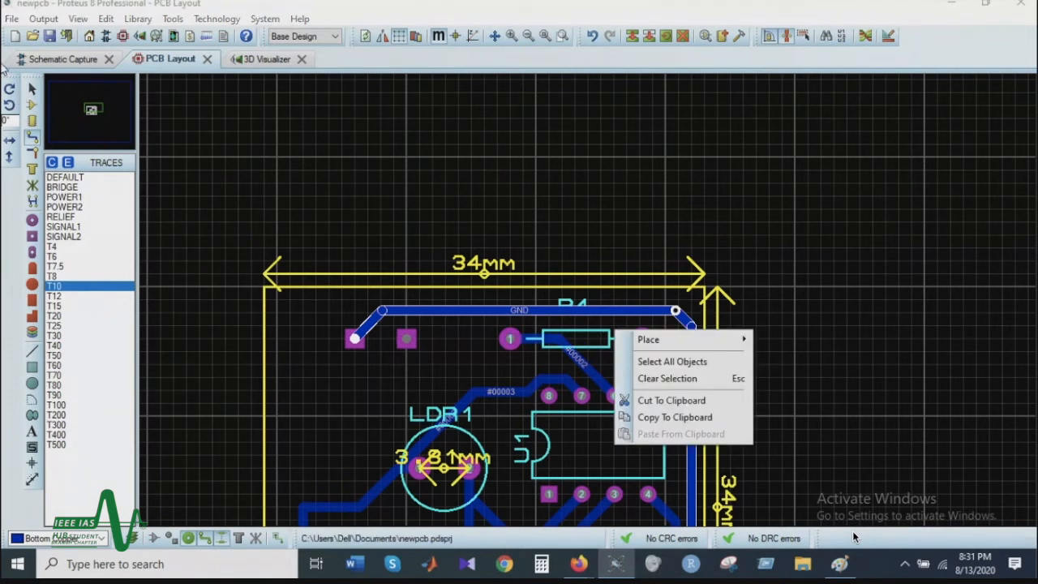
left_click(608, 339)
right_click(608, 339)
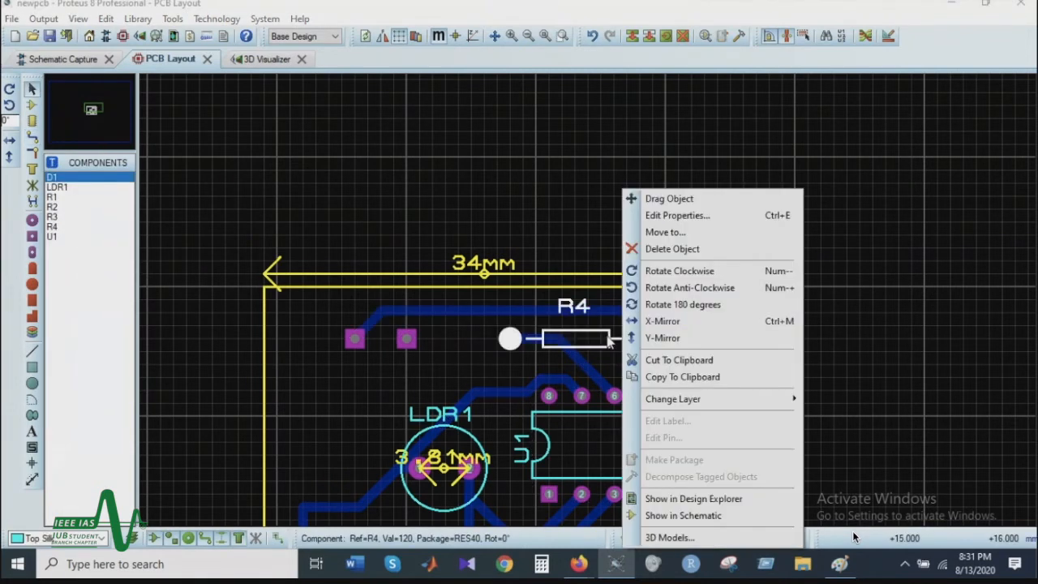
left_click(705, 306)
left_click(513, 309)
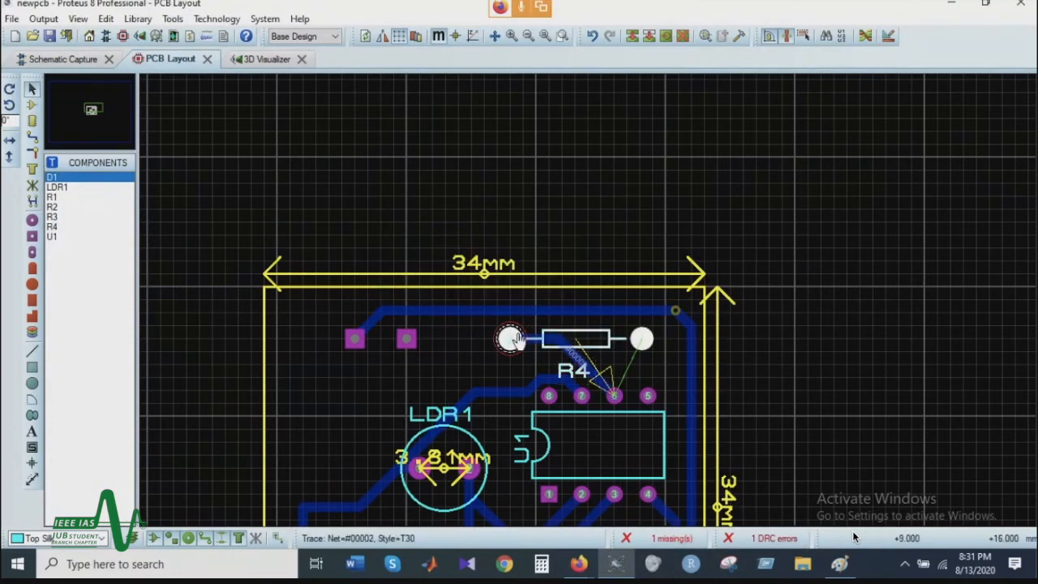
right_click(581, 366)
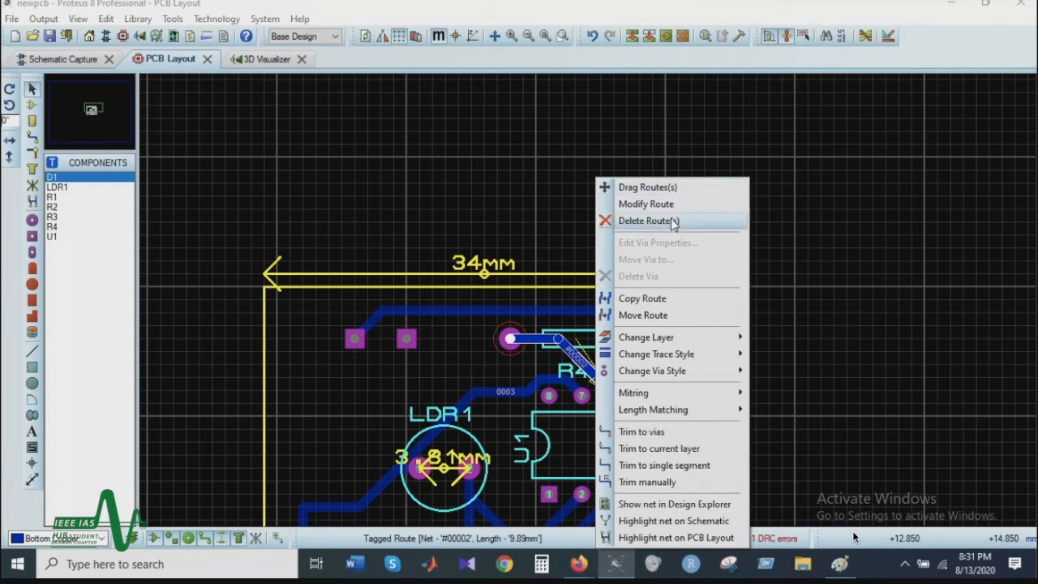
left_click(667, 222)
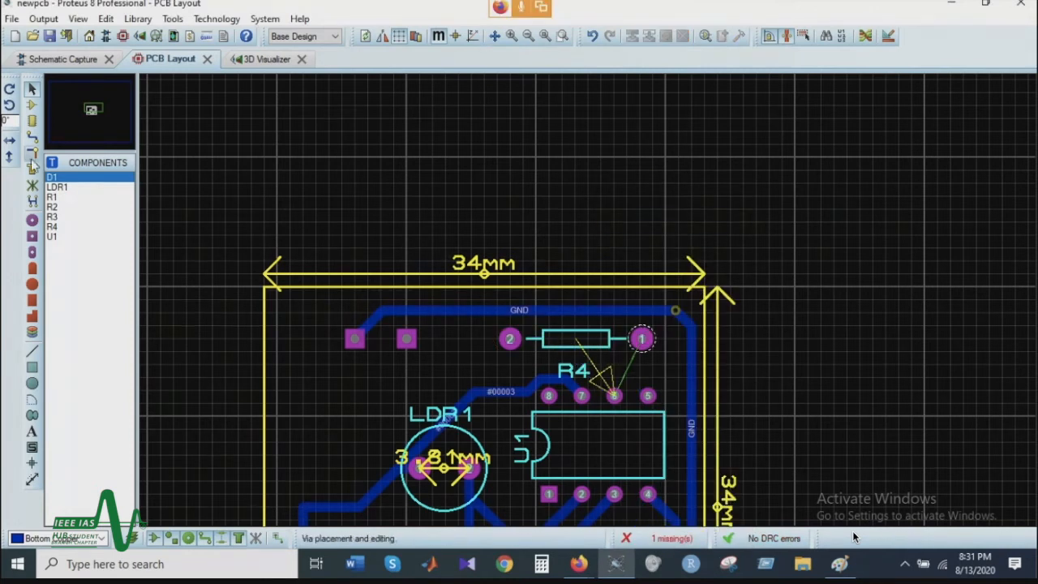
Step: Route T30 bottom copper traces from R4's pad 1 to U1's pin 6 and from the right square pad to R4's pad 2
left_click(33, 137)
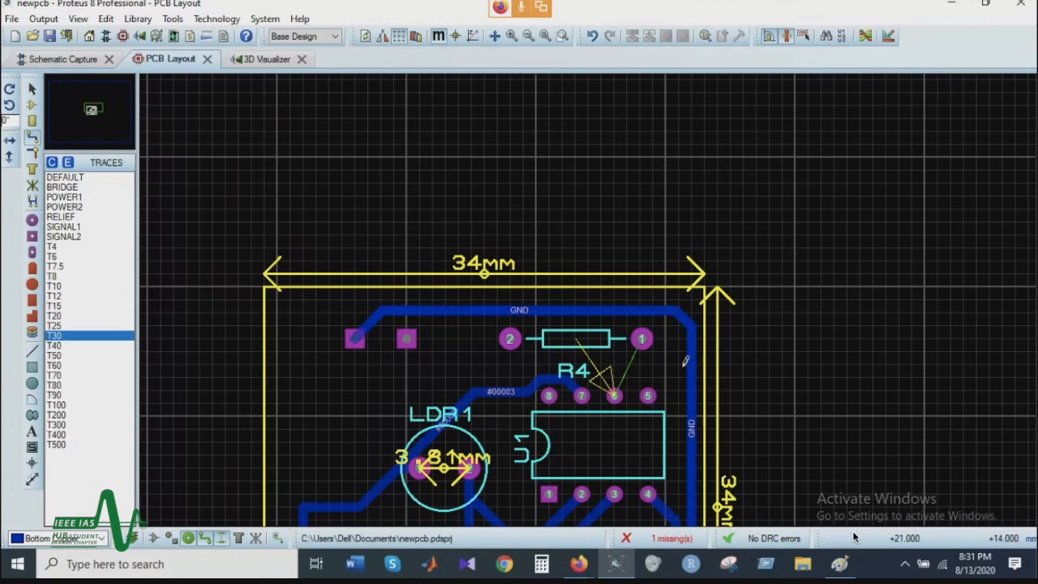
left_click(641, 338)
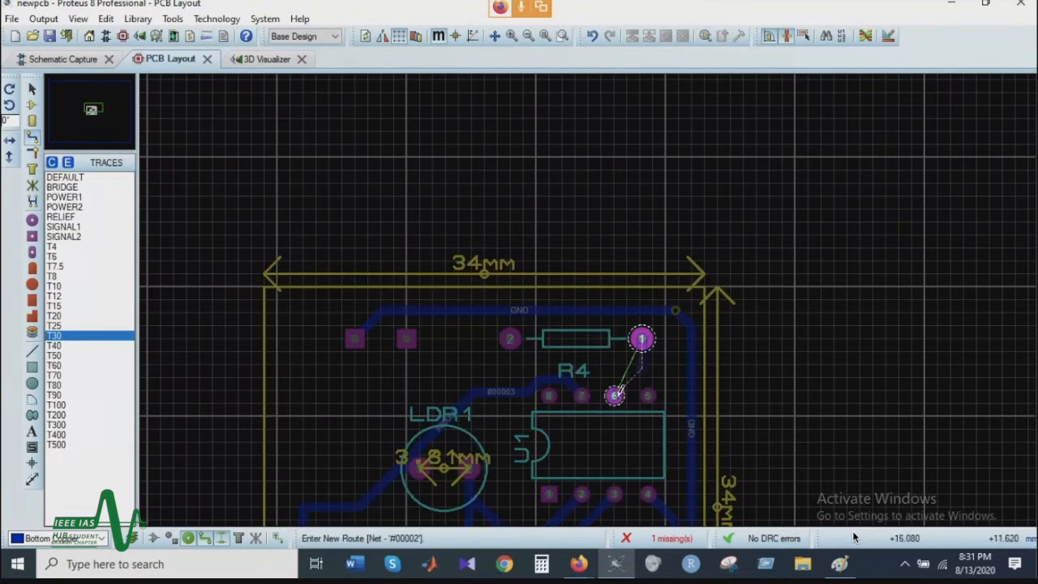
left_click(614, 395)
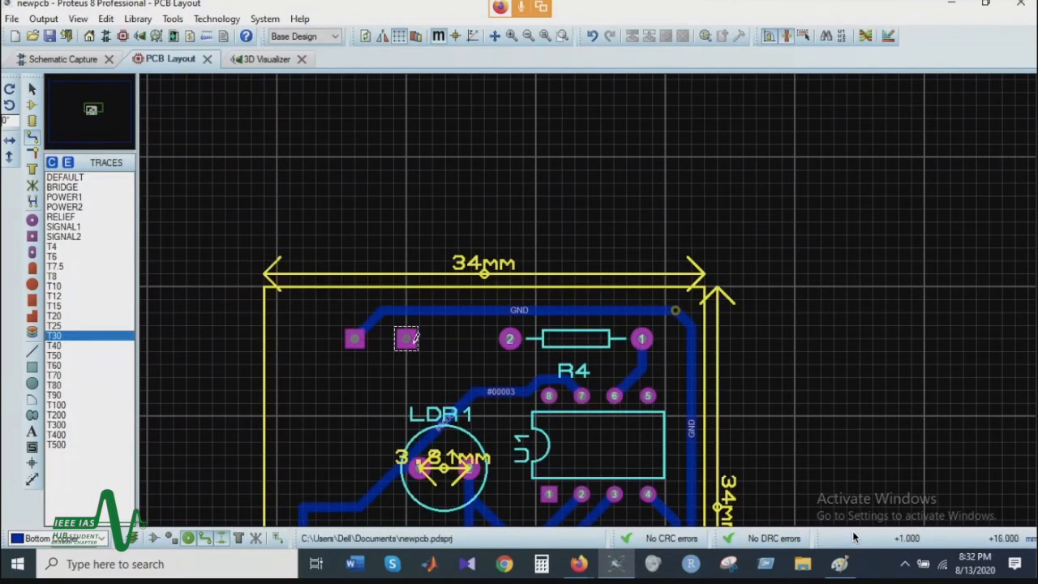
left_click(510, 337)
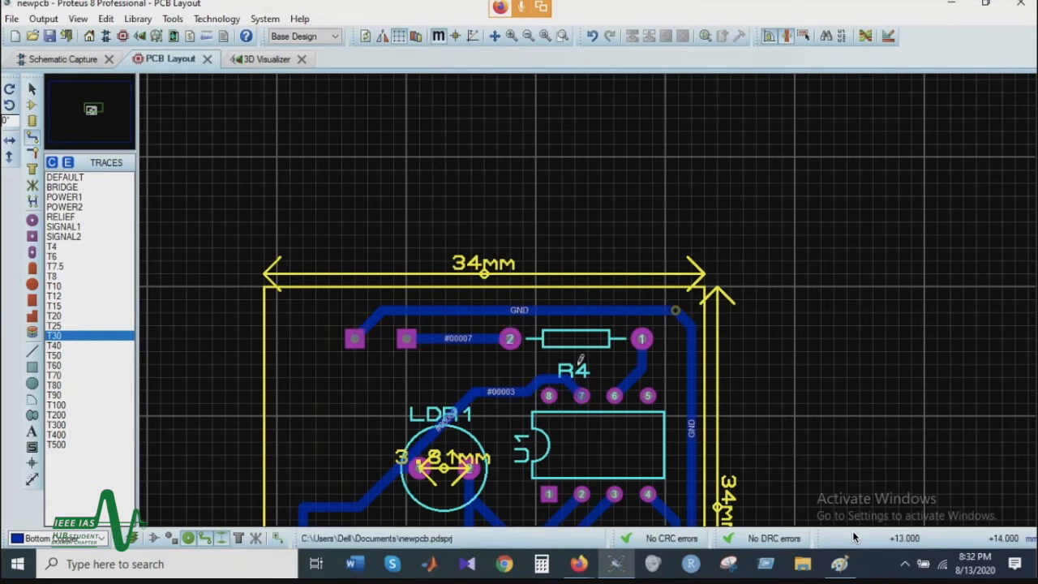
Step: Inspect the two square power pads on the board in the 3D Visualizer and return to the PCB layout
left_click(268, 59)
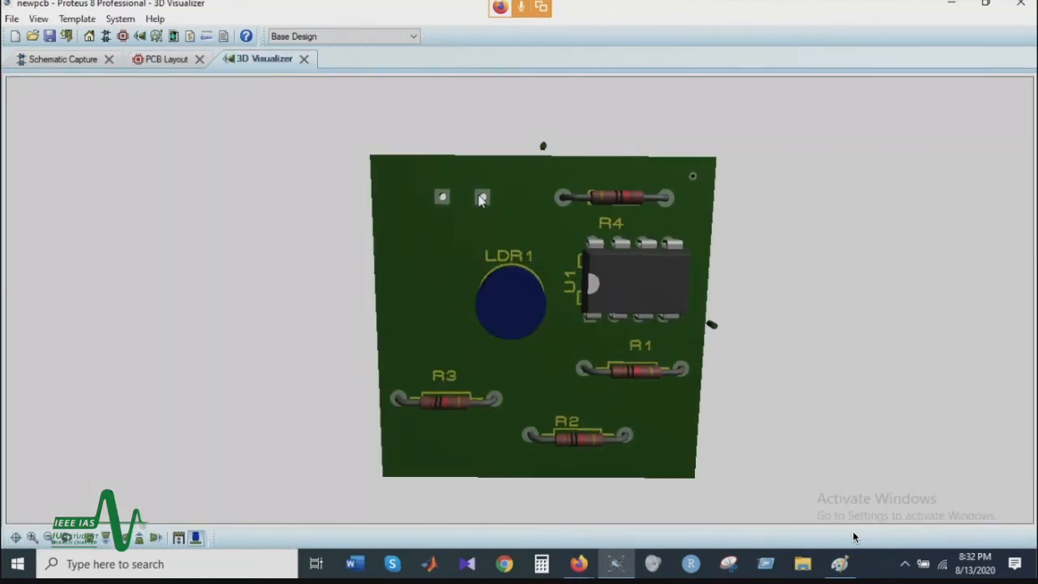
scroll(460, 197, "up", 2)
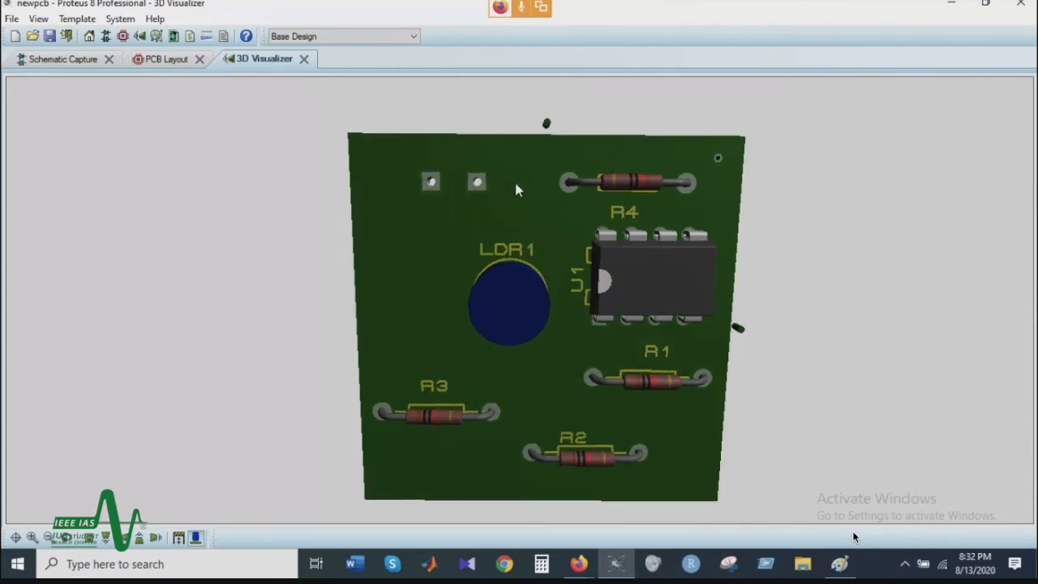
left_click(160, 59)
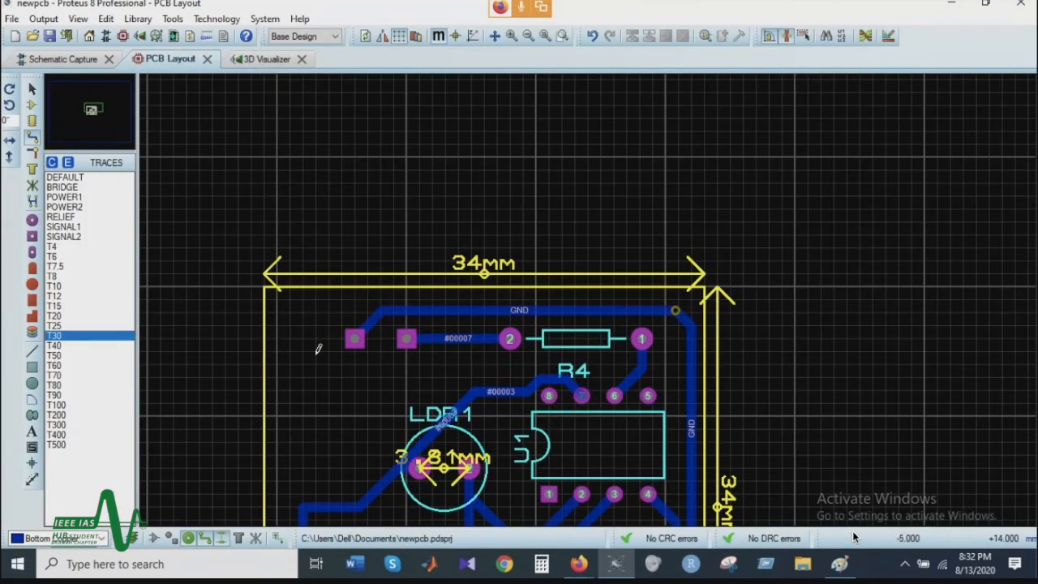
Step: Dimension the centre-to-centre distance between the two square power pads
left_click(33, 479)
scroll(366, 387, "up", 2)
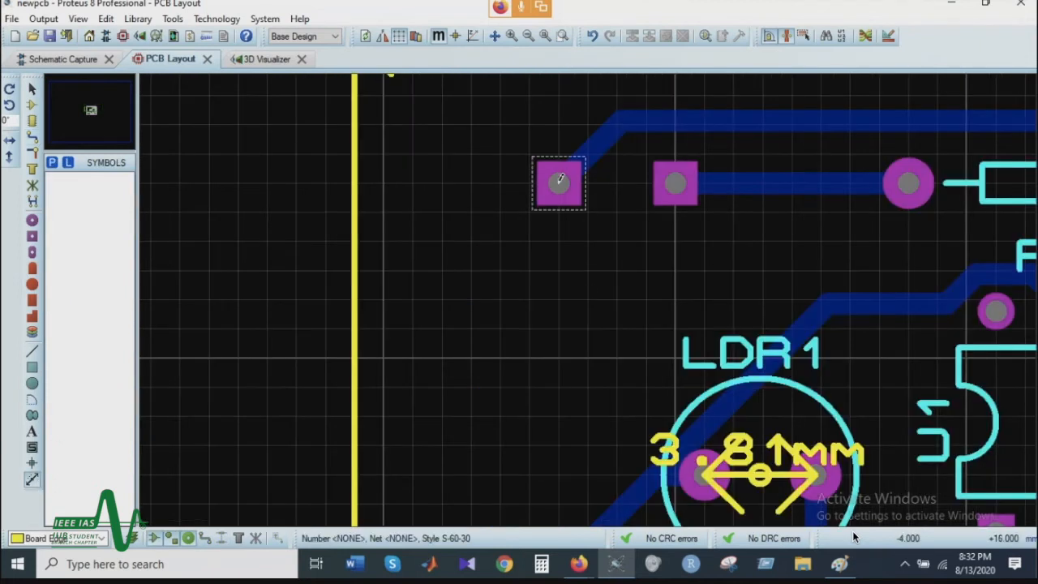
left_click(559, 180)
left_click(675, 178)
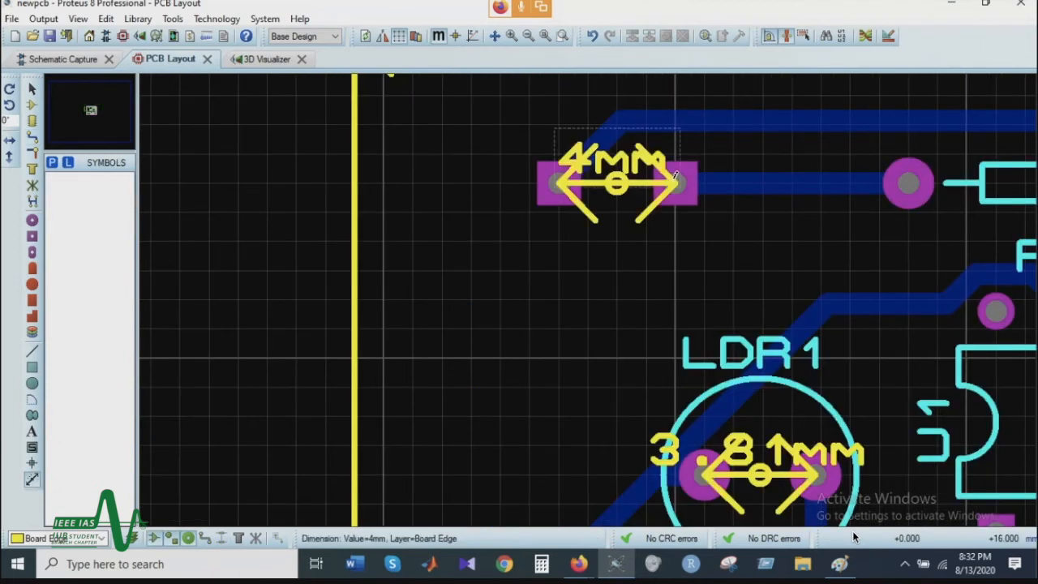
Step: Examine the routed PCB layout, including the power pads, the ground trace, U1's pins and the placed dimensions
scroll(675, 175, "down", 2)
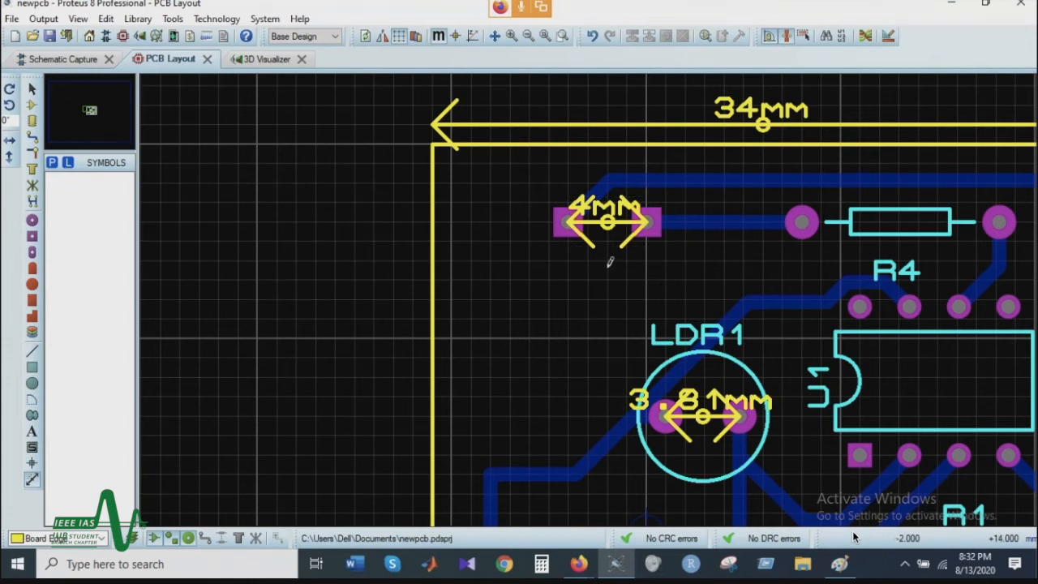
scroll(596, 231, "up", 1)
scroll(567, 316, "down", 1)
scroll(570, 314, "down", 1)
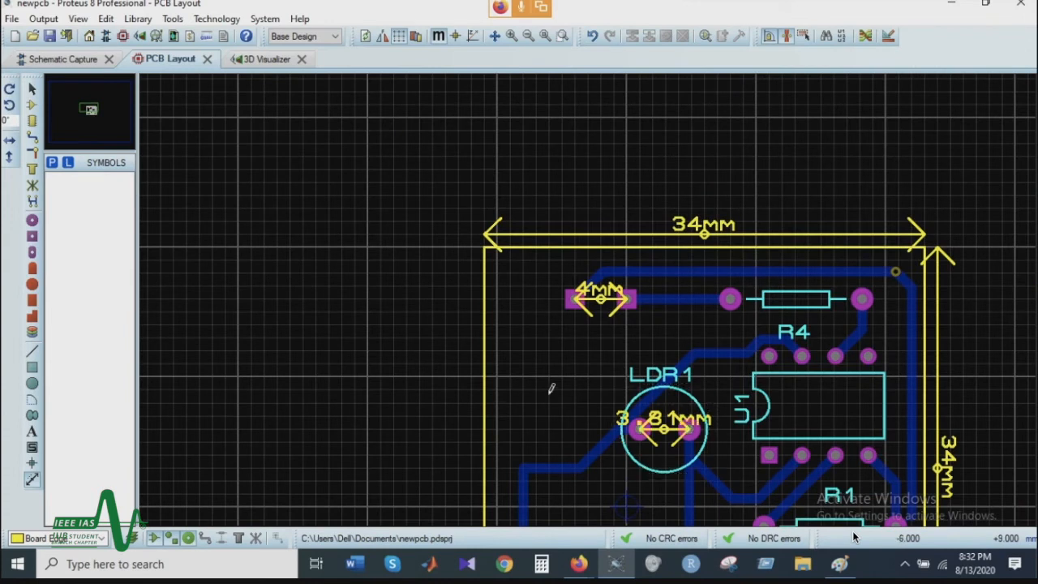
scroll(774, 328, "down", 2)
scroll(620, 391, "up", 1)
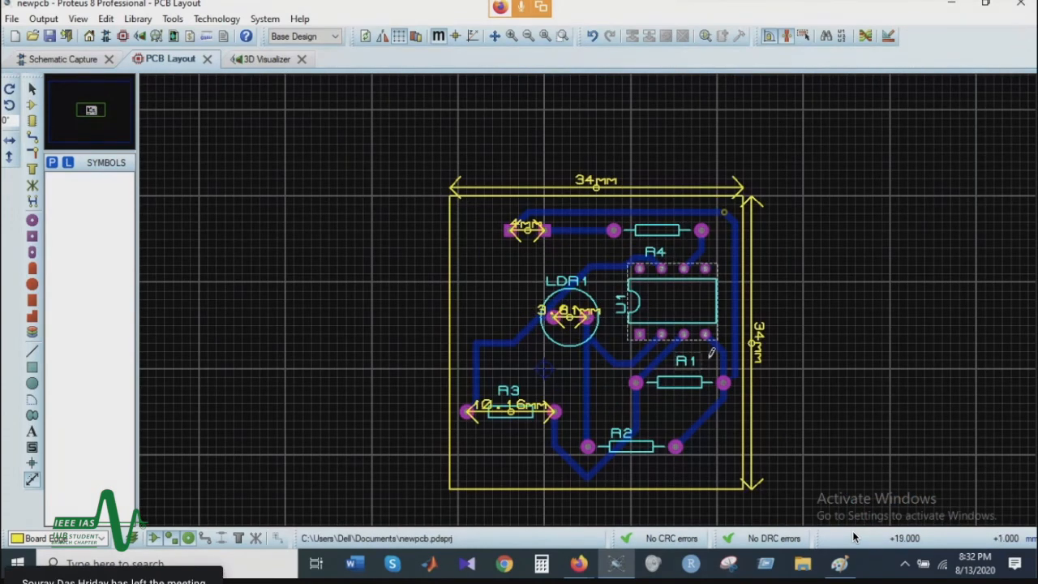
scroll(711, 354, "up", 1)
scroll(314, 208, "down", 1)
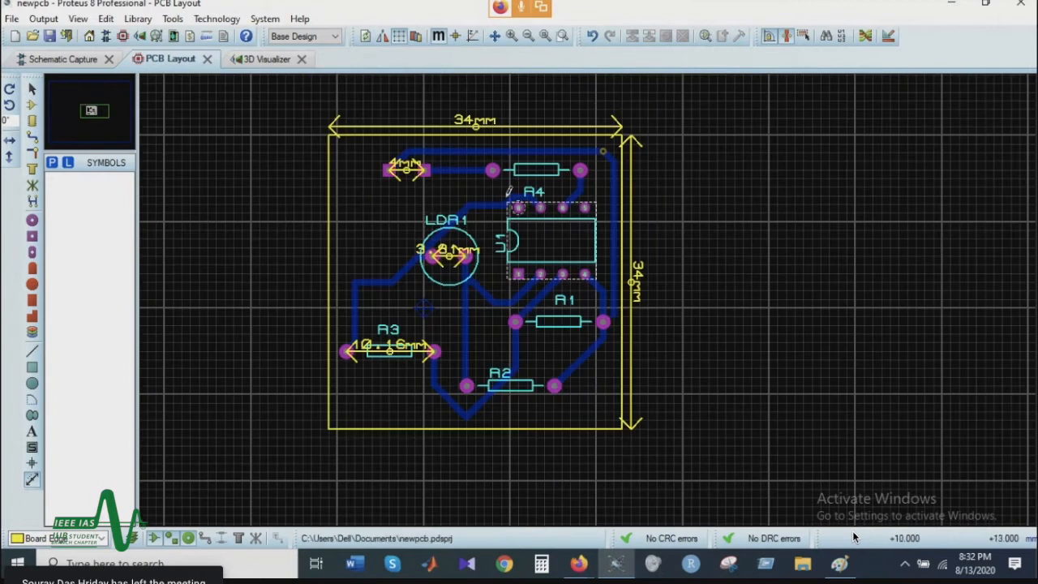
scroll(508, 191, "up", 1)
scroll(570, 301, "up", 2)
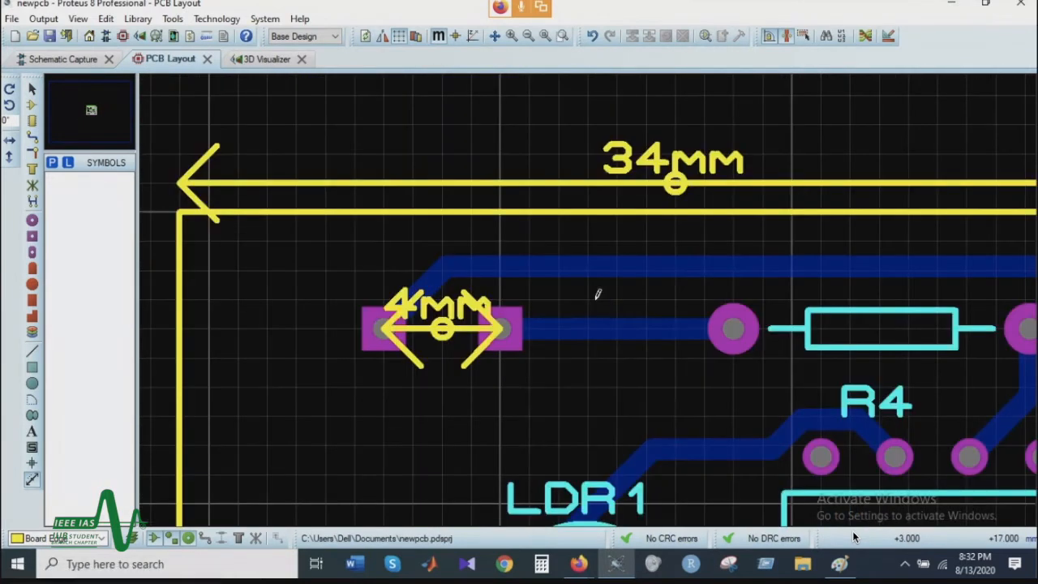
right_click(625, 265)
left_click(627, 265)
scroll(625, 284, "down", 3)
scroll(588, 272, "up", 3)
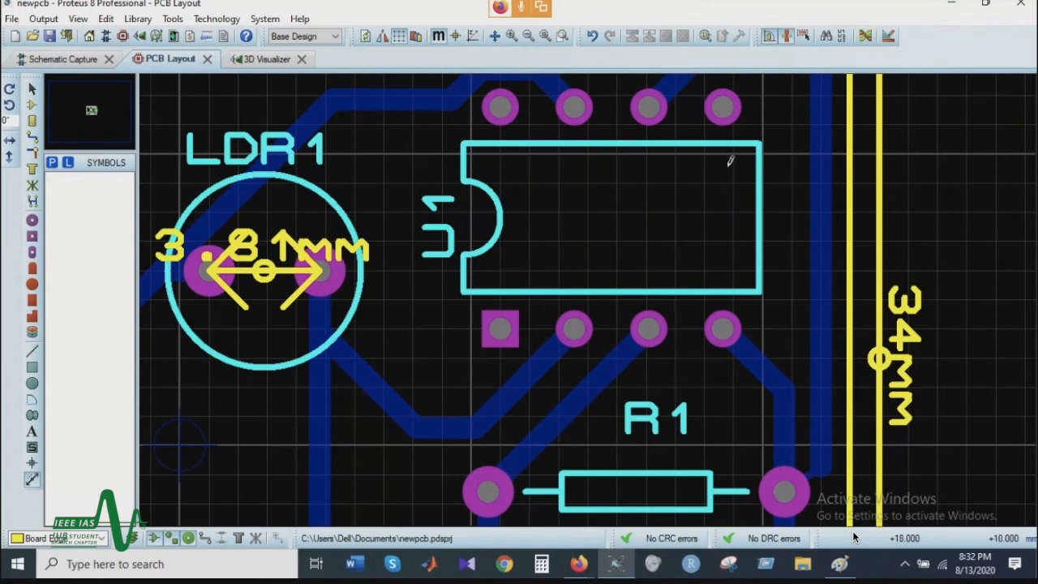
Step: View the available DIL and square through-hole pad styles
left_click(31, 252)
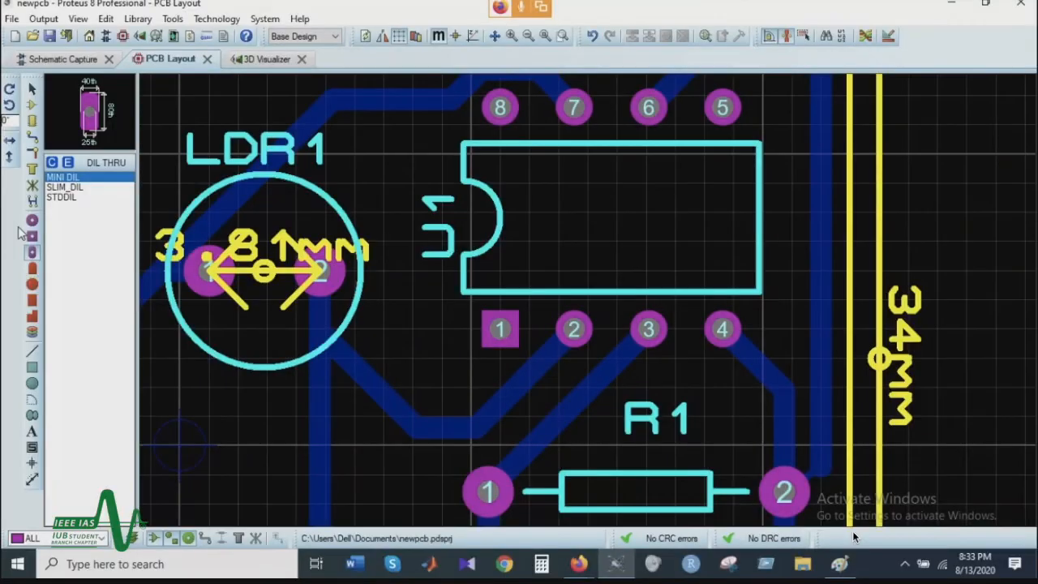
left_click(32, 252)
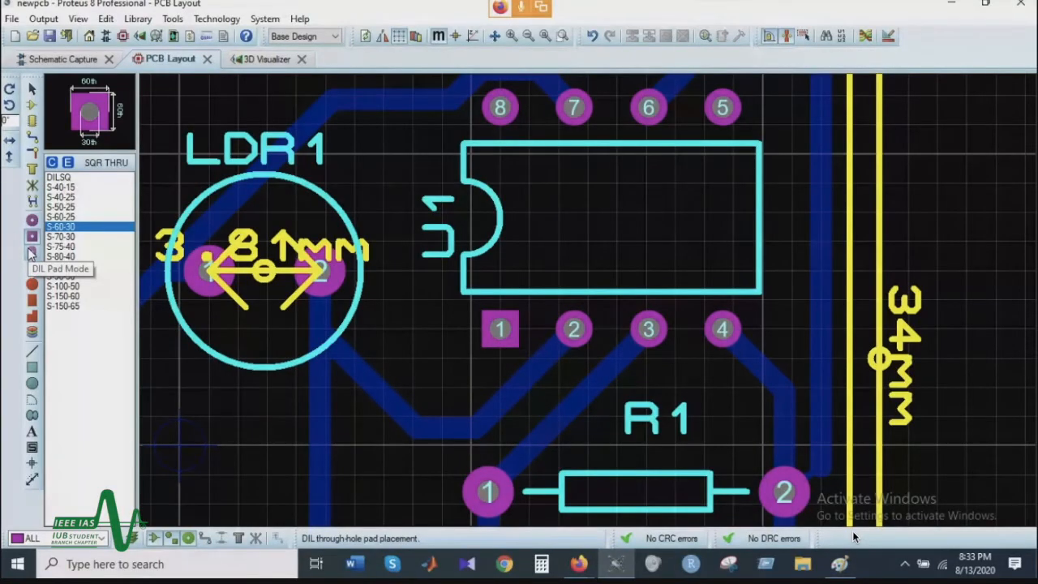
scroll(588, 298, "down", 3)
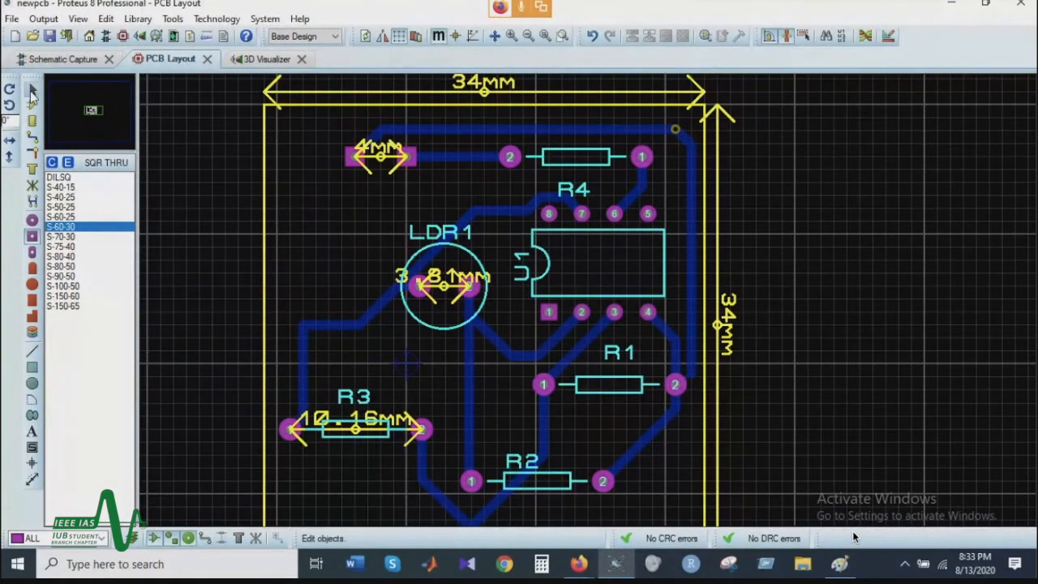
Step: Try the T25 and T40 trace styles on the ground route between the left square pad and R1's pad 2
left_click(30, 90)
right_click(693, 201)
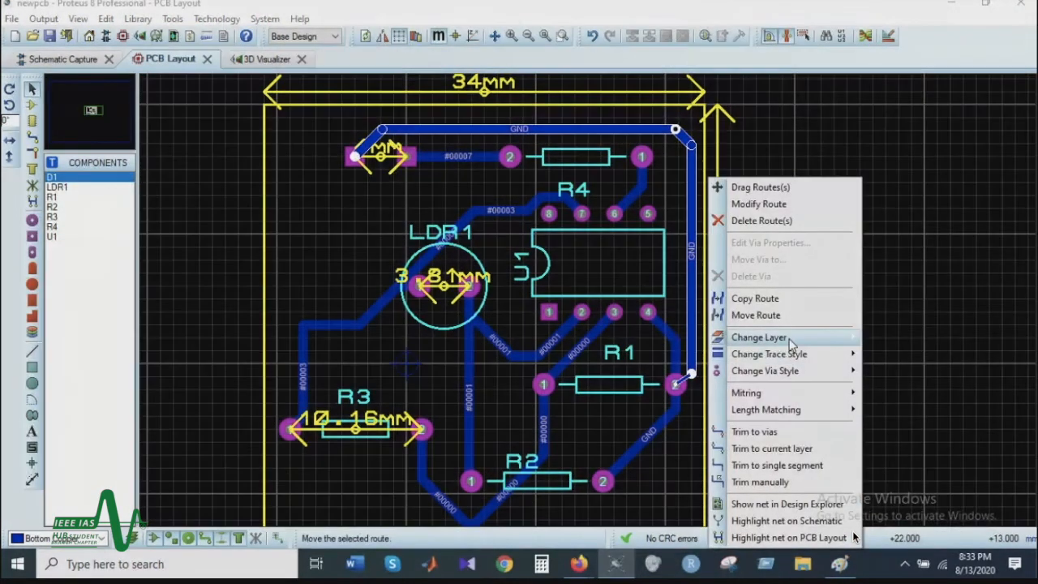
mouse_move(815, 359)
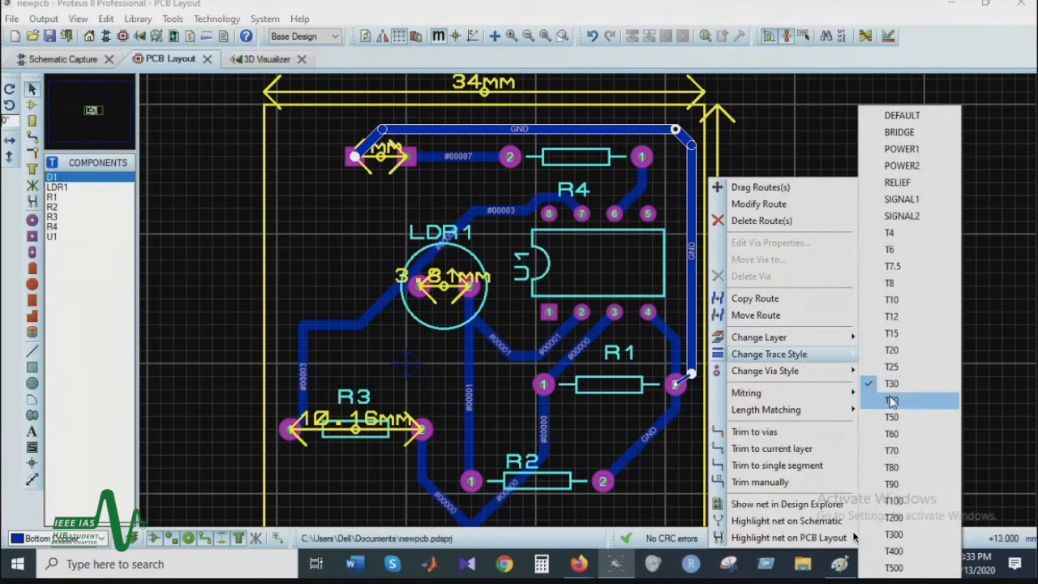
left_click(897, 369)
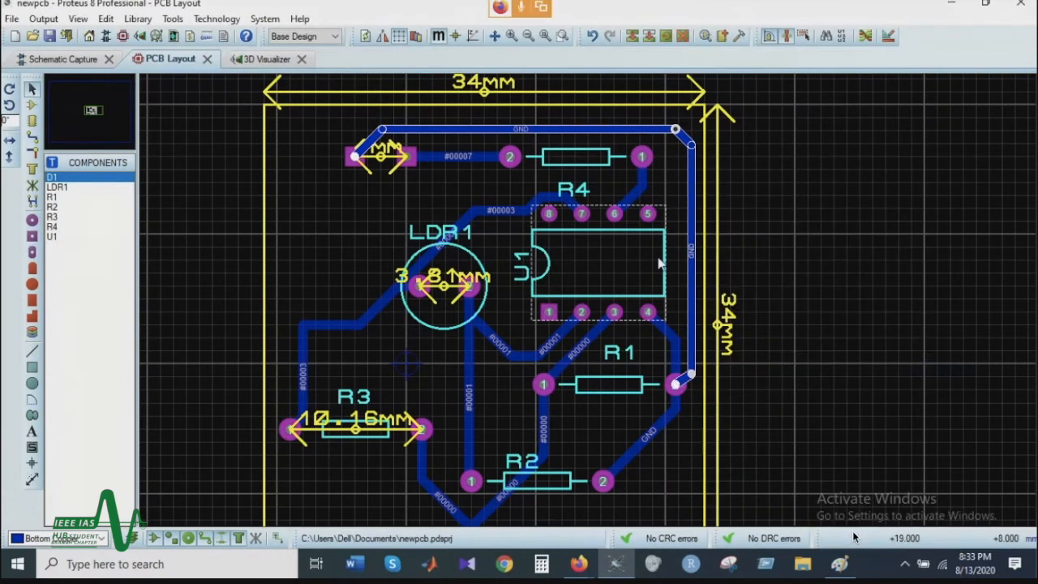
right_click(691, 180)
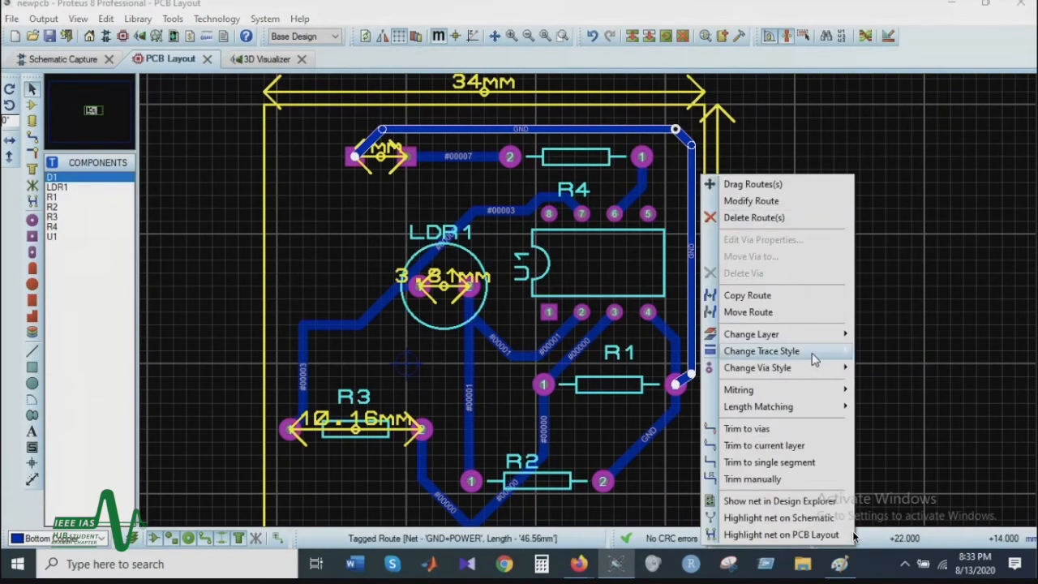
mouse_move(831, 354)
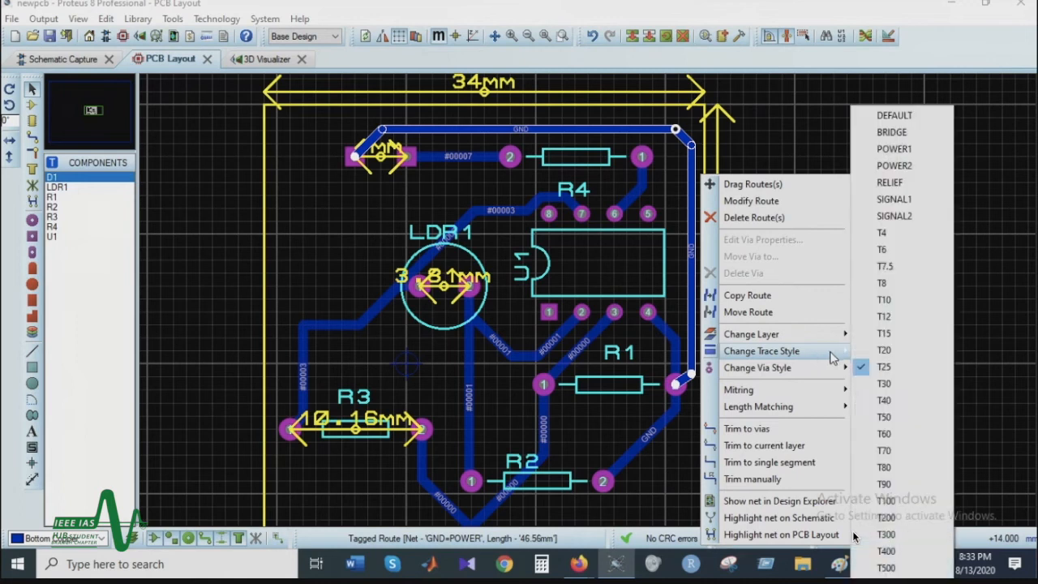
left_click(886, 400)
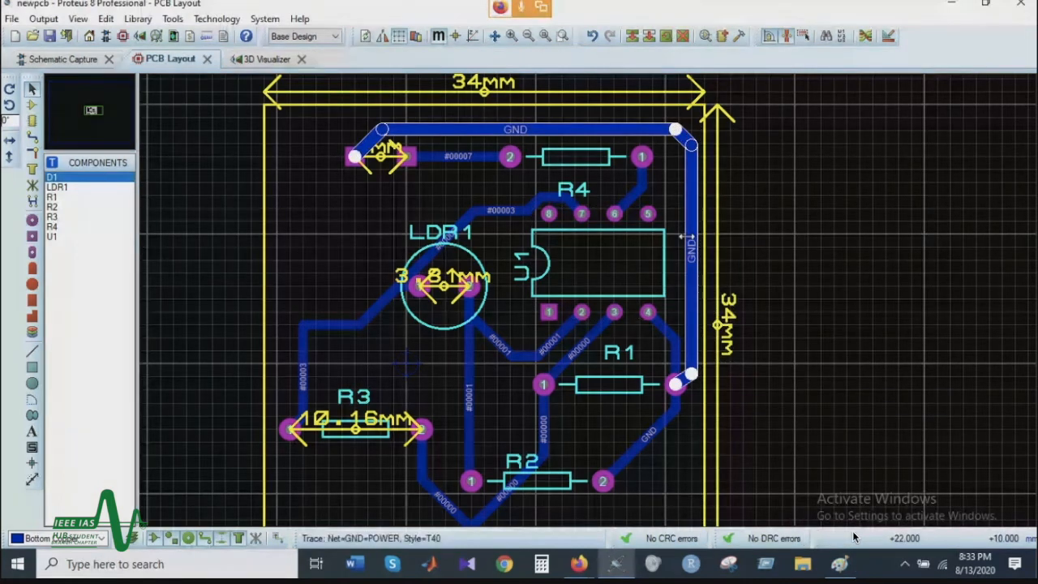
Step: Set the trace style of the ground route between the left square pad and R1's pad 2 to T30
right_click(852, 530)
mouse_move(837, 357)
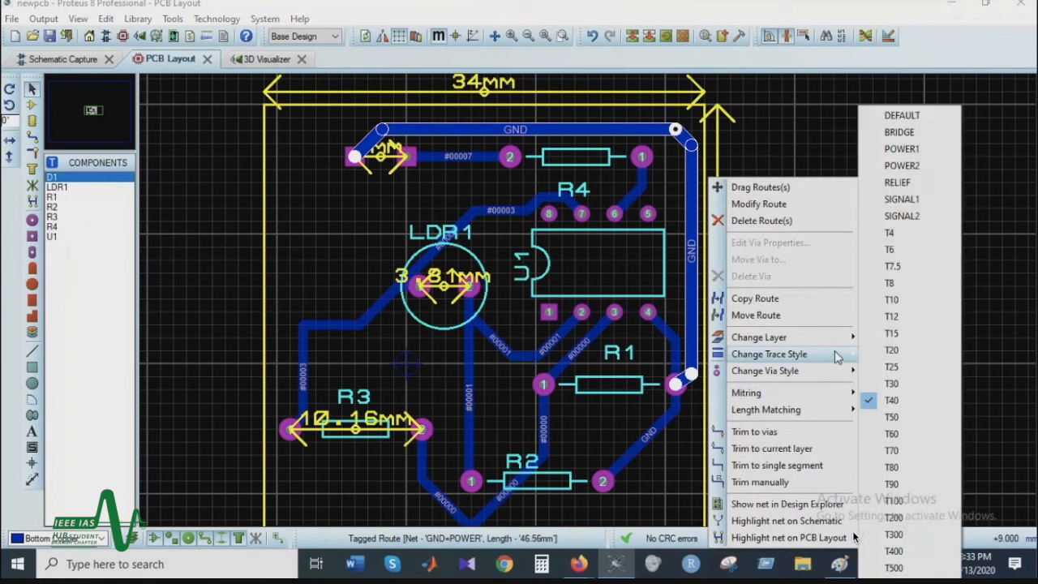
left_click(892, 383)
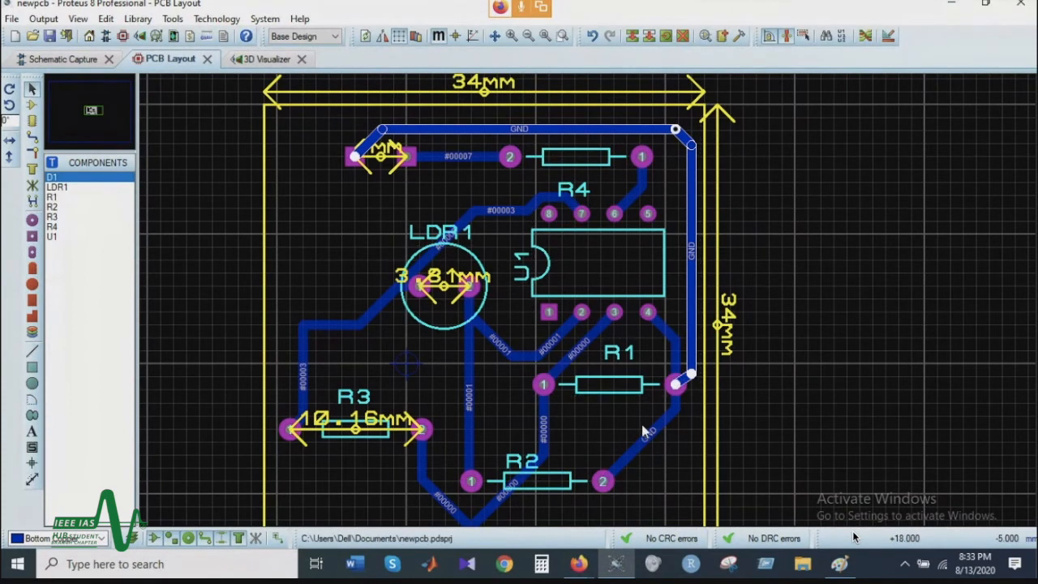
Step: Review the finished routing in the PCB layout and orbit the board in the 3D Visualizer to inspect its components
scroll(427, 259, "down", 2)
scroll(589, 308, "up", 2)
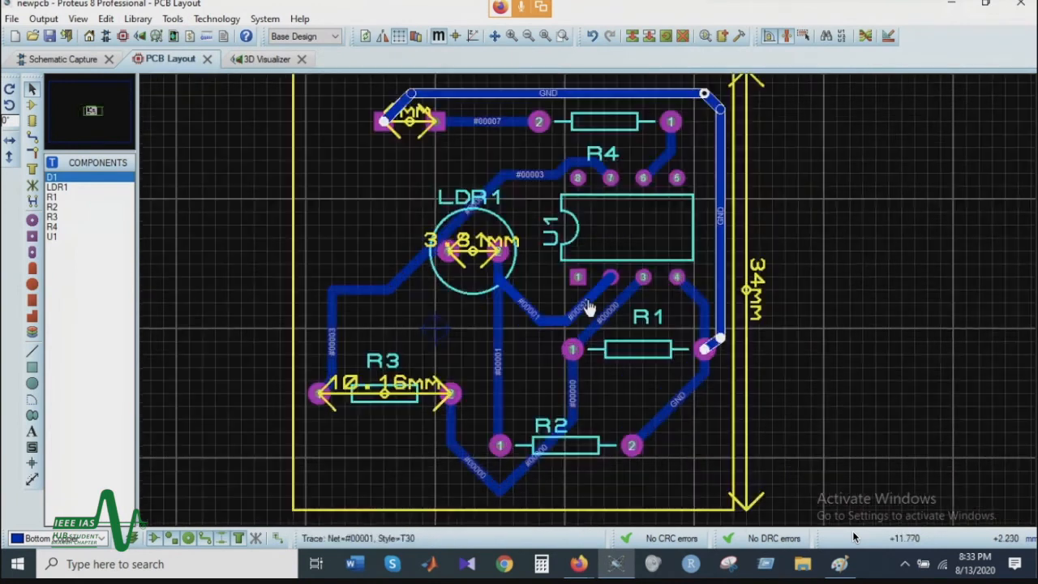
left_click(255, 60)
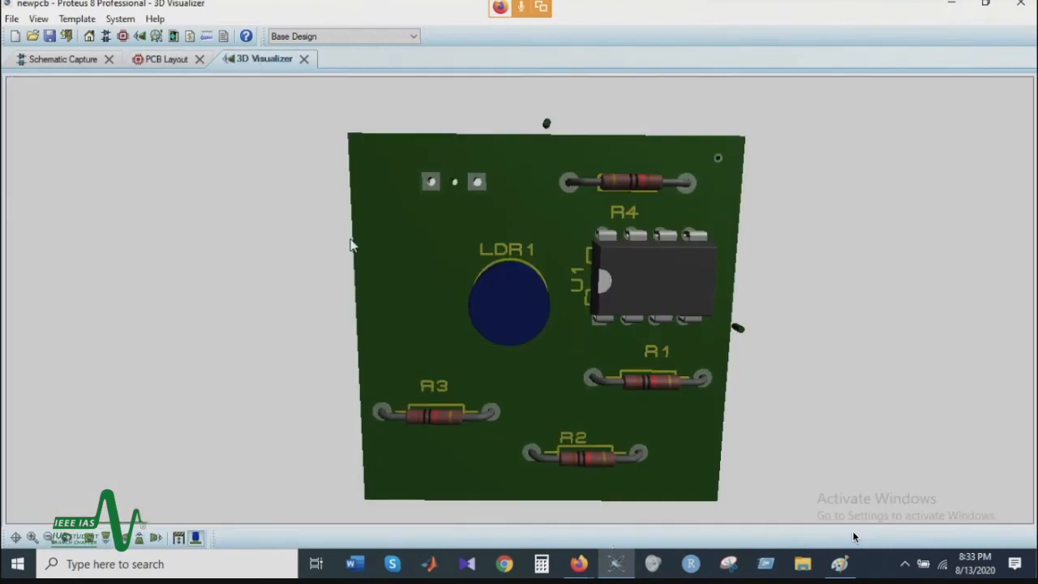
left_click(523, 340)
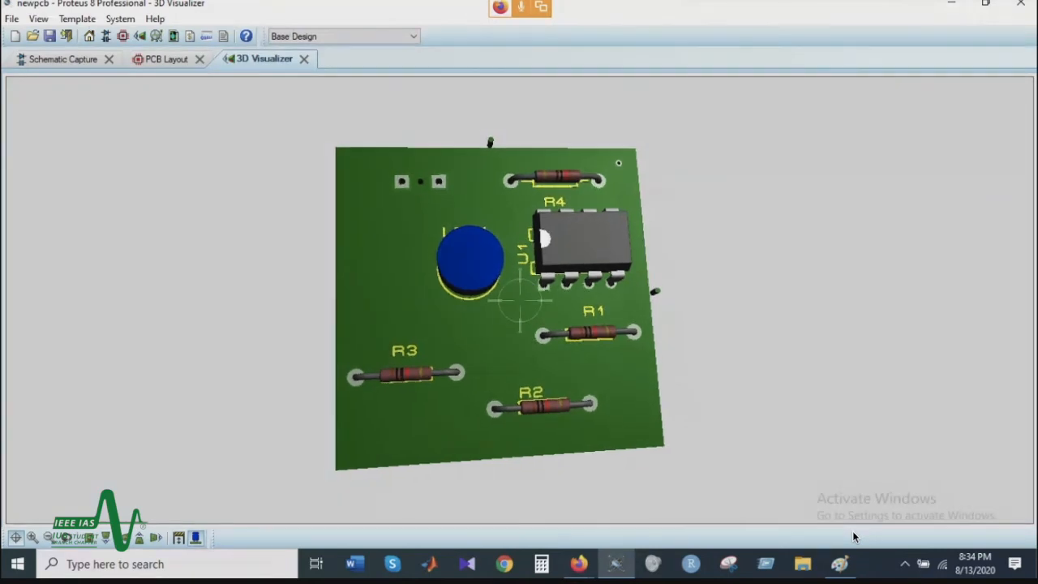
right_click(520, 299)
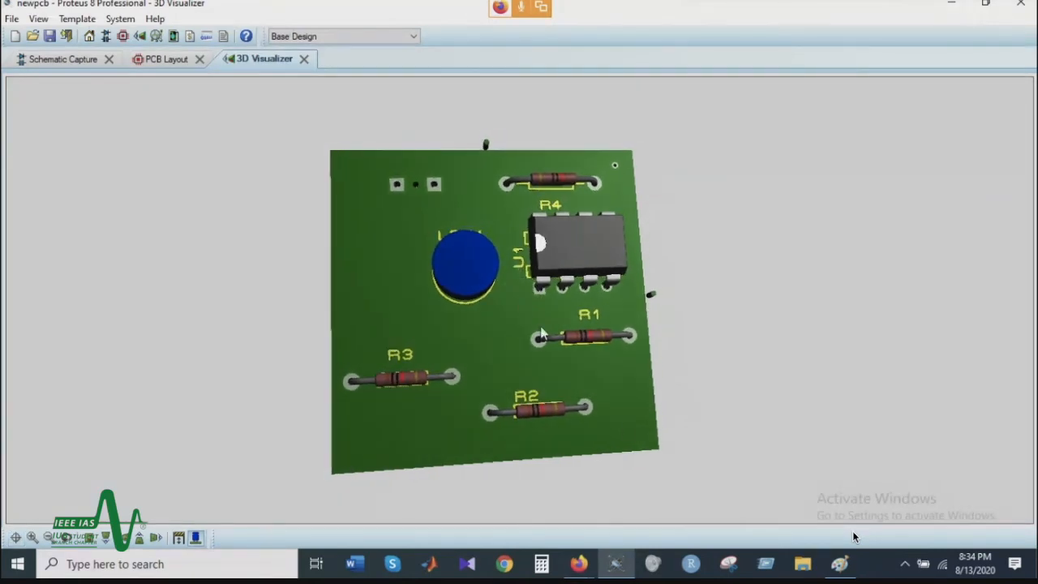
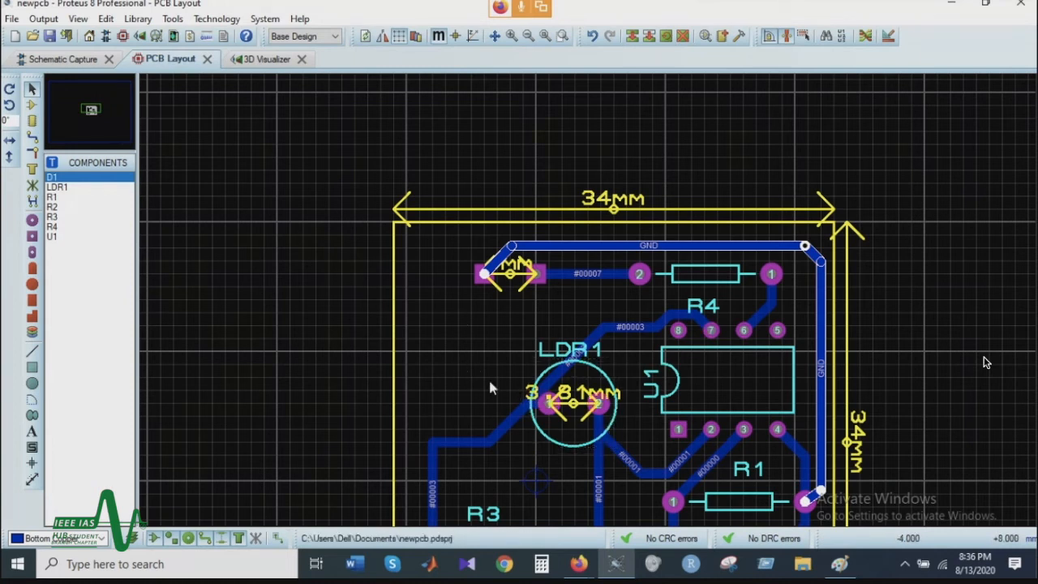
Step: Examine the component placement and routing around LDR1 and U1 in the PCB layout
left_click(567, 371)
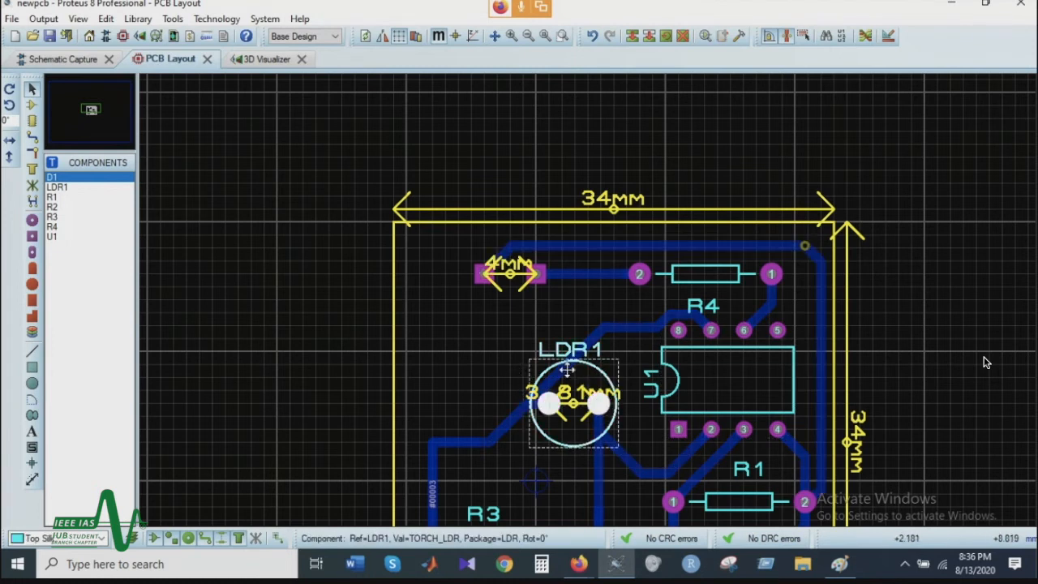
mouse_move(601, 372)
left_mouse_down()
mouse_move(485, 359)
mouse_move(614, 376)
mouse_move(600, 372)
left_mouse_up()
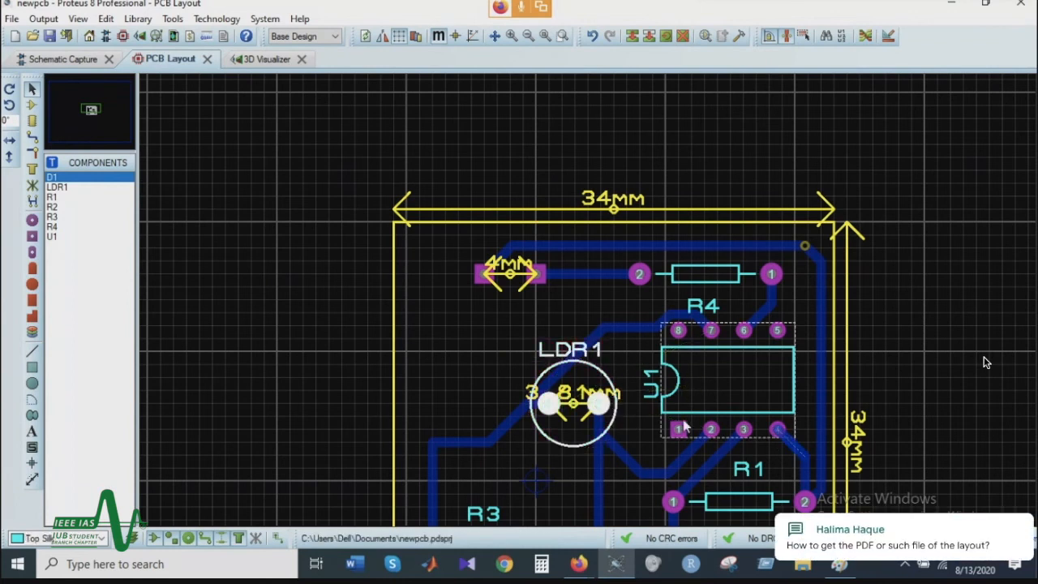
left_click(892, 363)
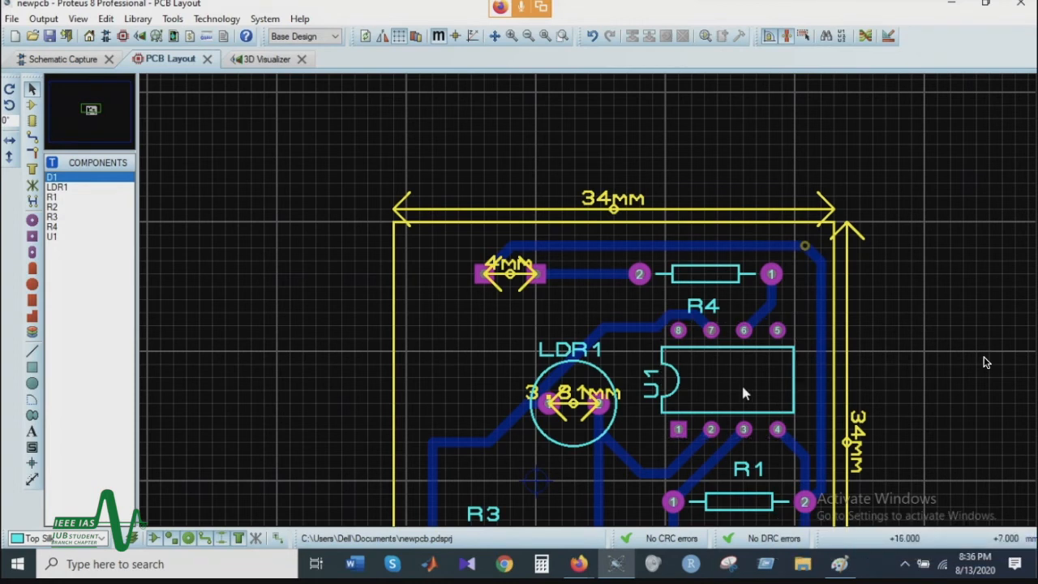
scroll(669, 381, "down", 2)
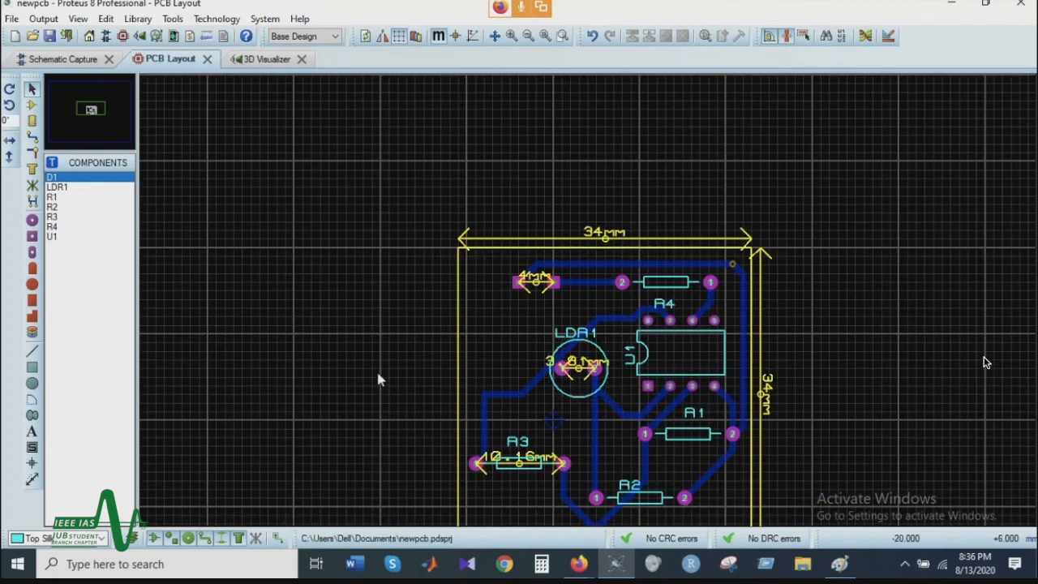
scroll(661, 360, "down", 1)
scroll(662, 361, "up", 1)
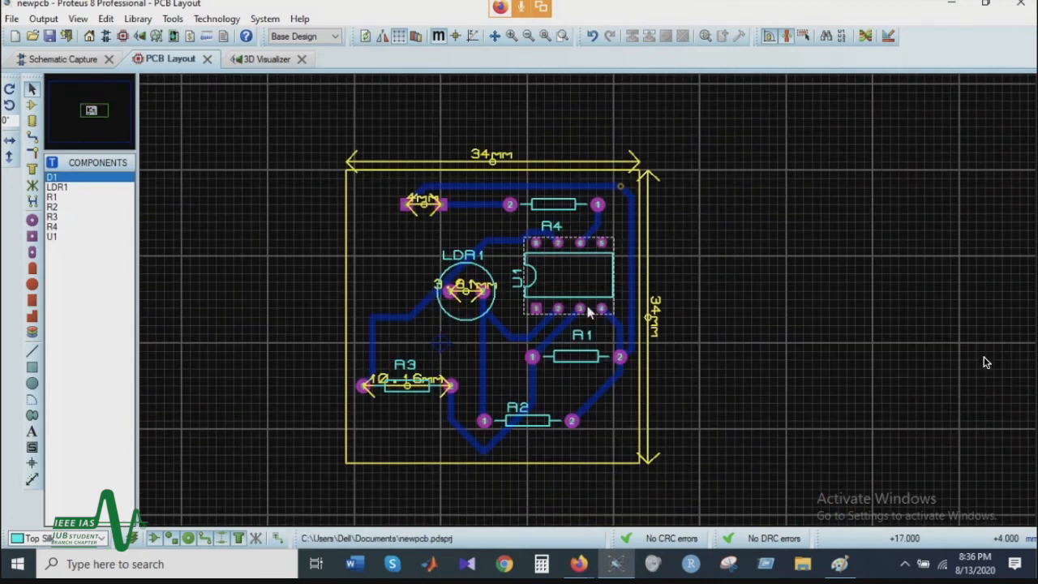
scroll(557, 309, "up", 1)
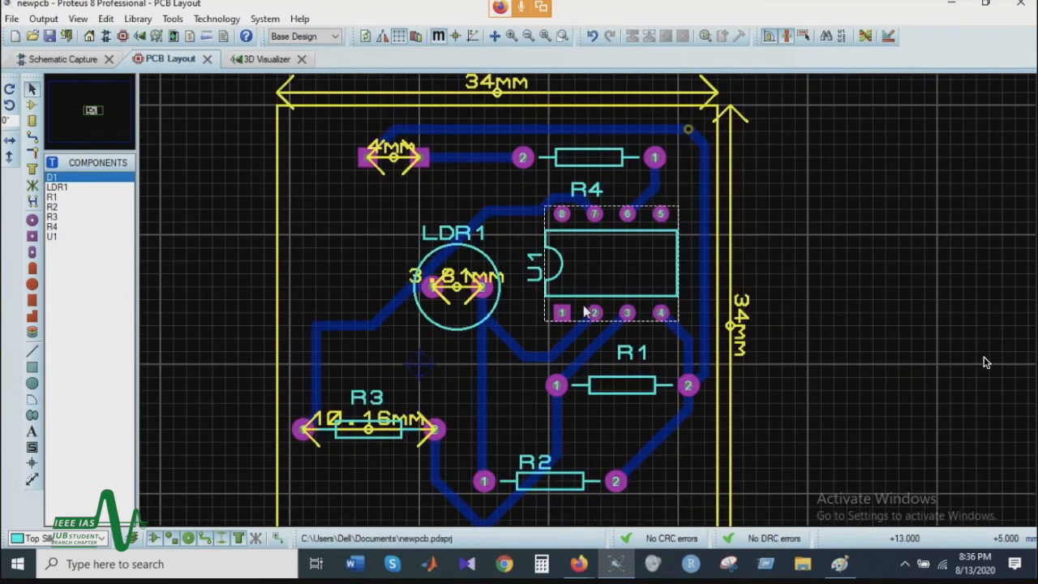
scroll(585, 311, "down", 1)
Step: Switch to the Google Meet chat, read the question about using vias, and return to the Proteus PCB layout
mouse_move(578, 563)
left_click(627, 511)
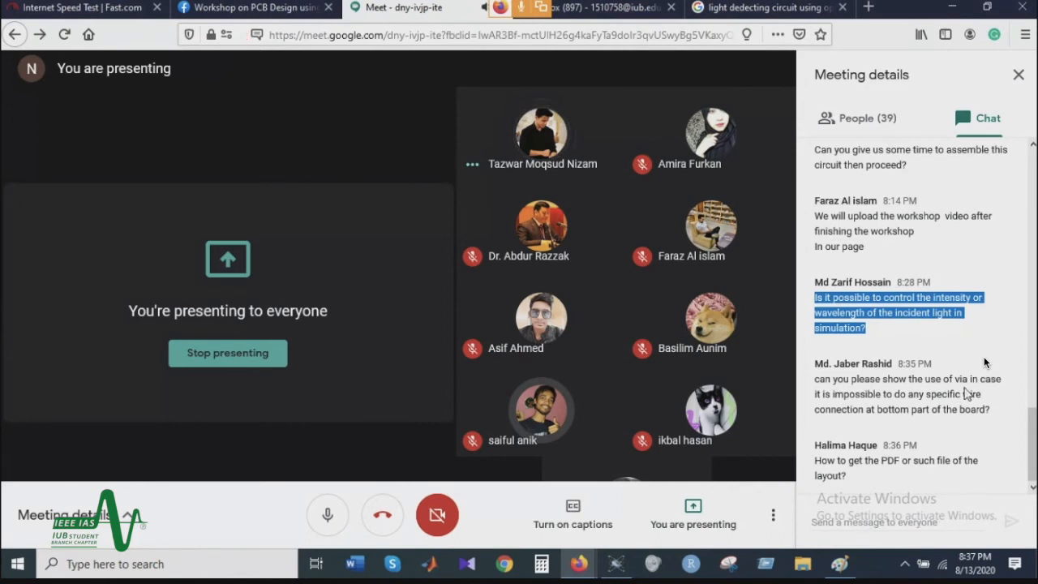
left_click_drag(954, 379, 989, 413)
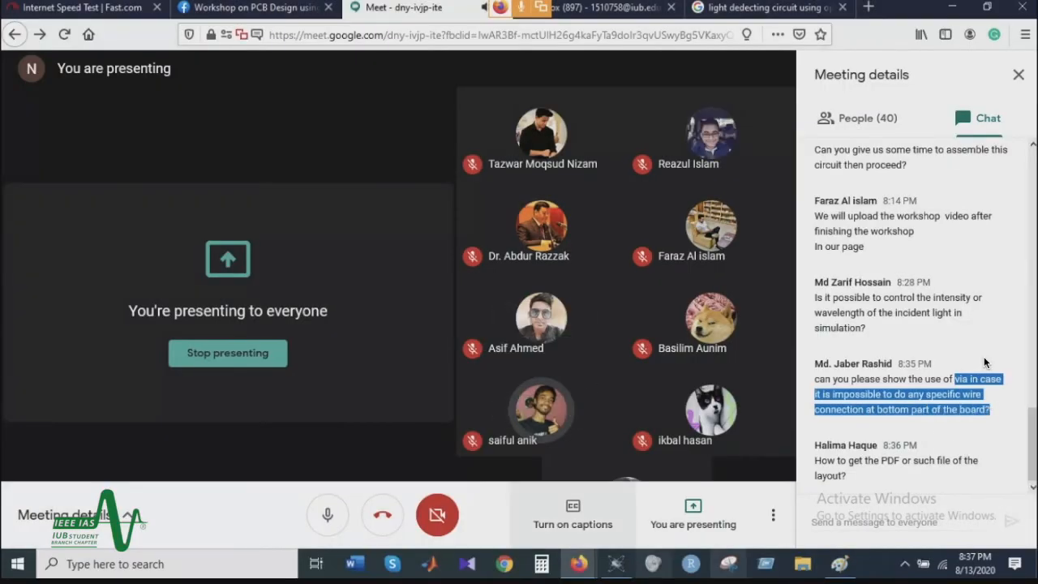
left_click(579, 563)
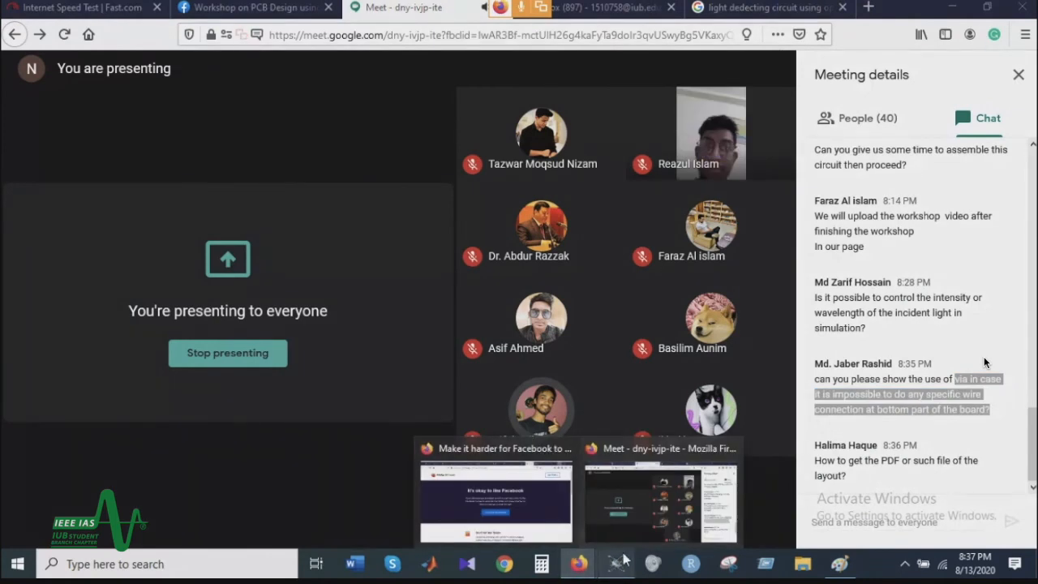
left_click(625, 523)
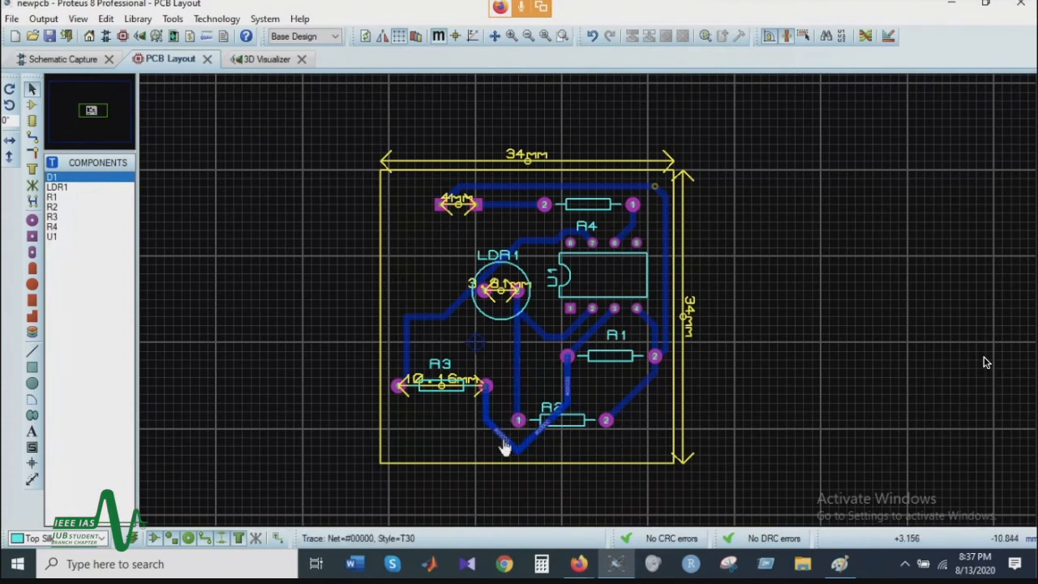
Step: Delete the bottom copper route between R3's pad 2 and R1's pad 1
left_click(568, 392)
right_click(568, 393)
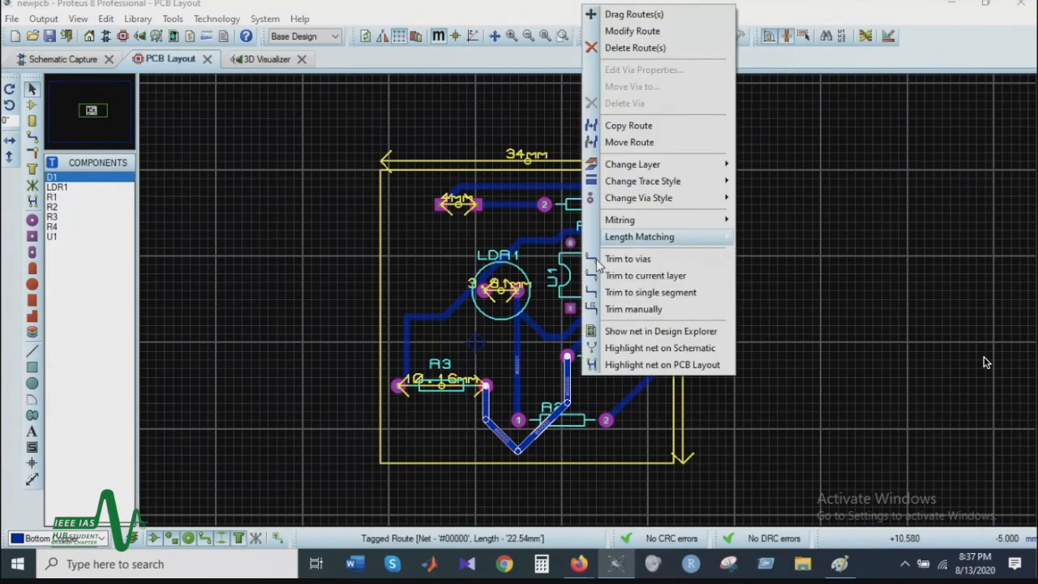
left_click(634, 48)
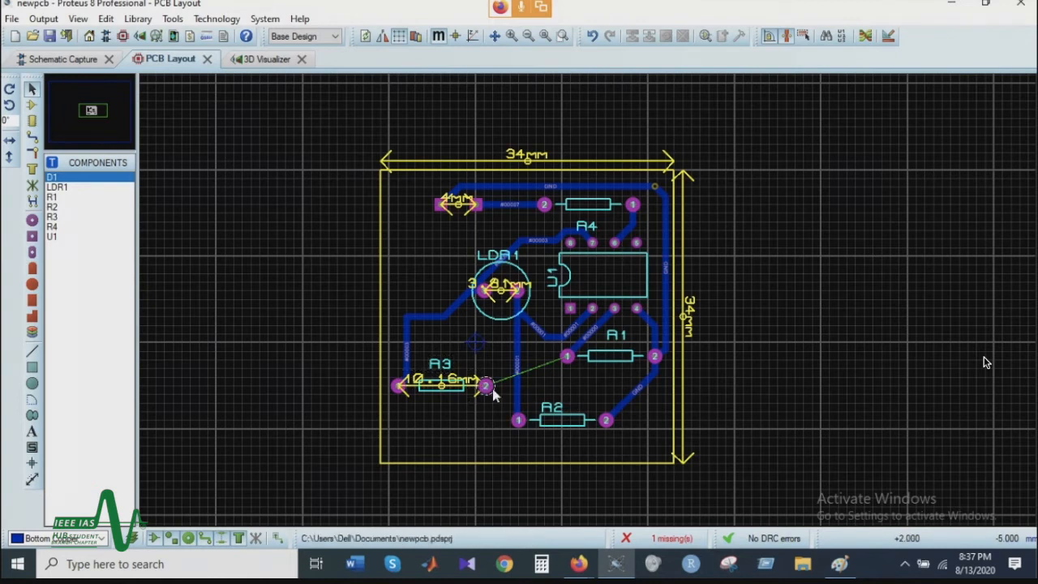
Step: Route a T30 trace on the Top Copper layer from R3's pad 2 to R1's pad 1
left_click(31, 140)
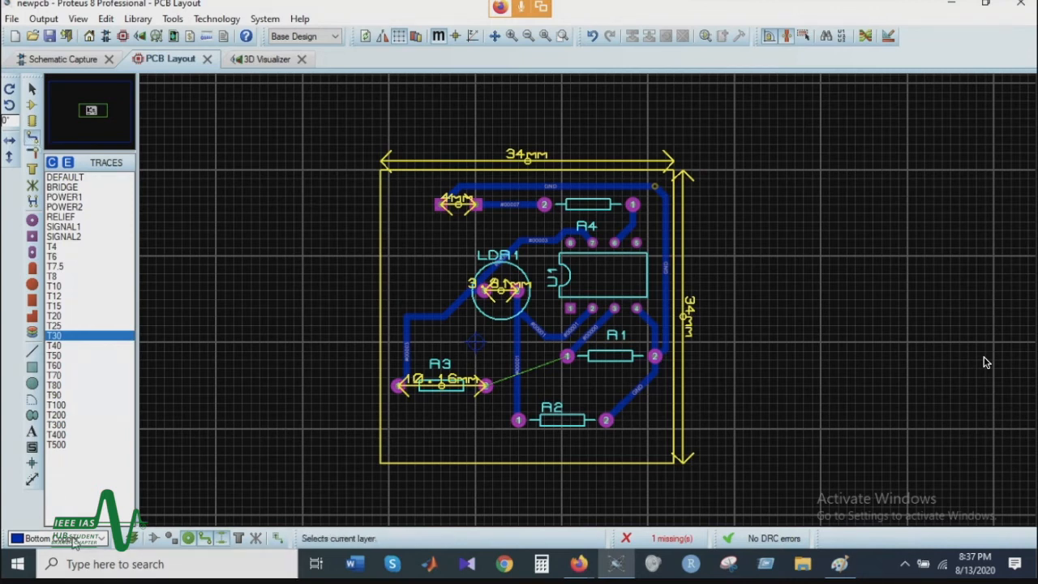
left_click(75, 540)
left_click(48, 553)
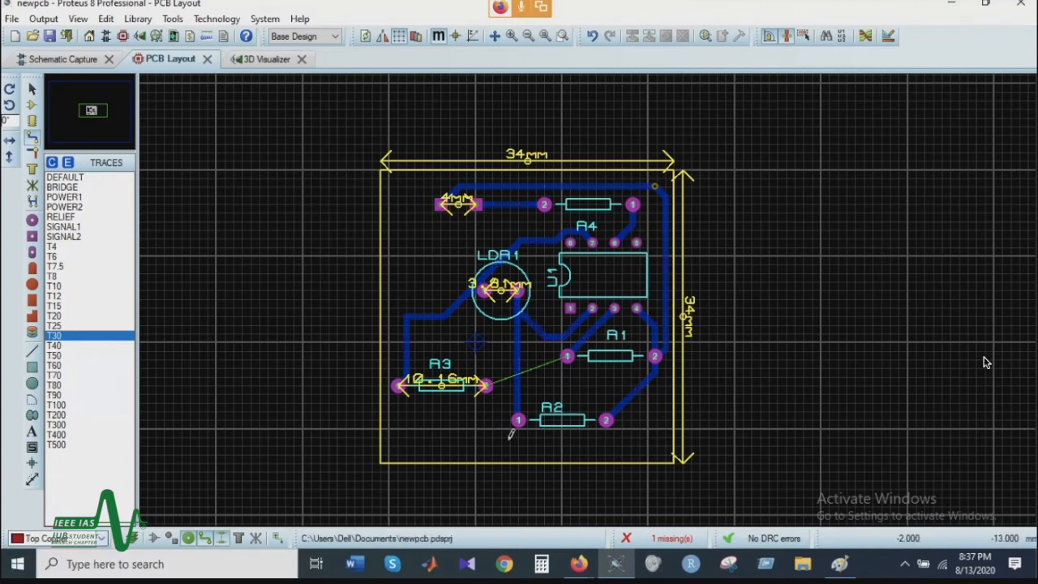
left_click(484, 385)
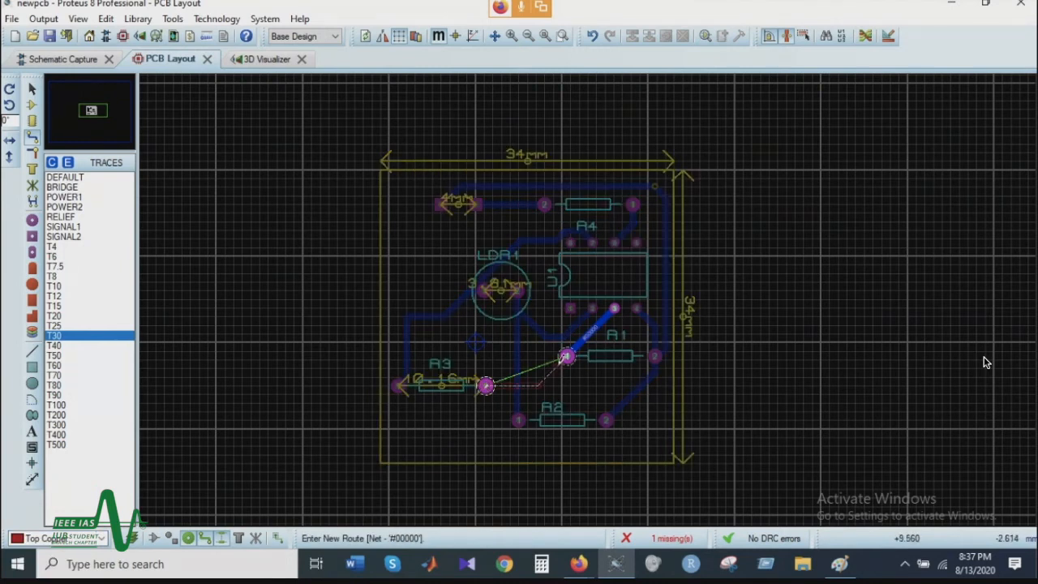
left_click(566, 355)
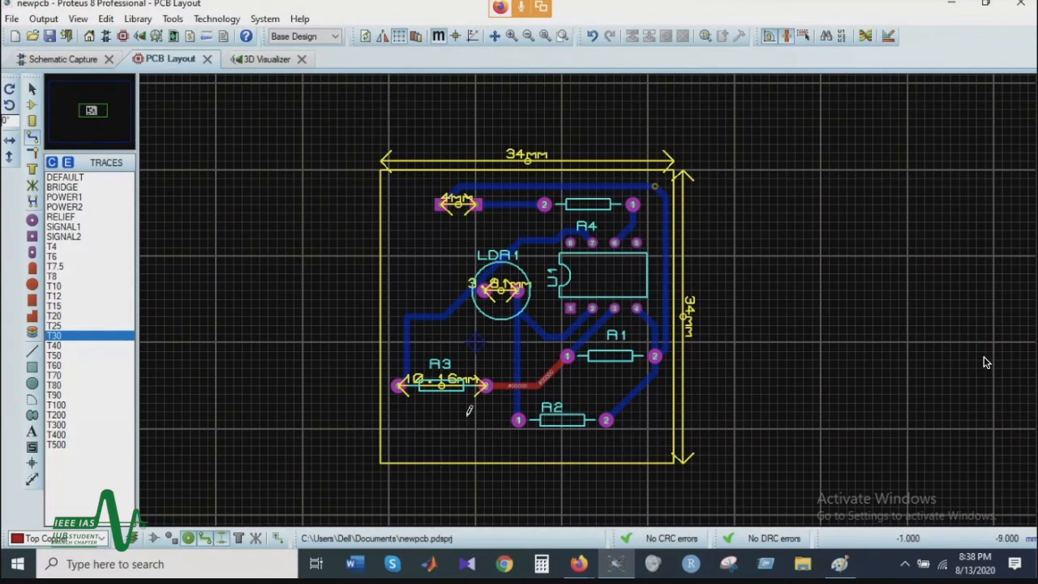
Step: Inspect the top copper trace between R3 and R1 and the board's underside in the 3D Visualizer, comparing with the PCB layout
left_click(263, 63)
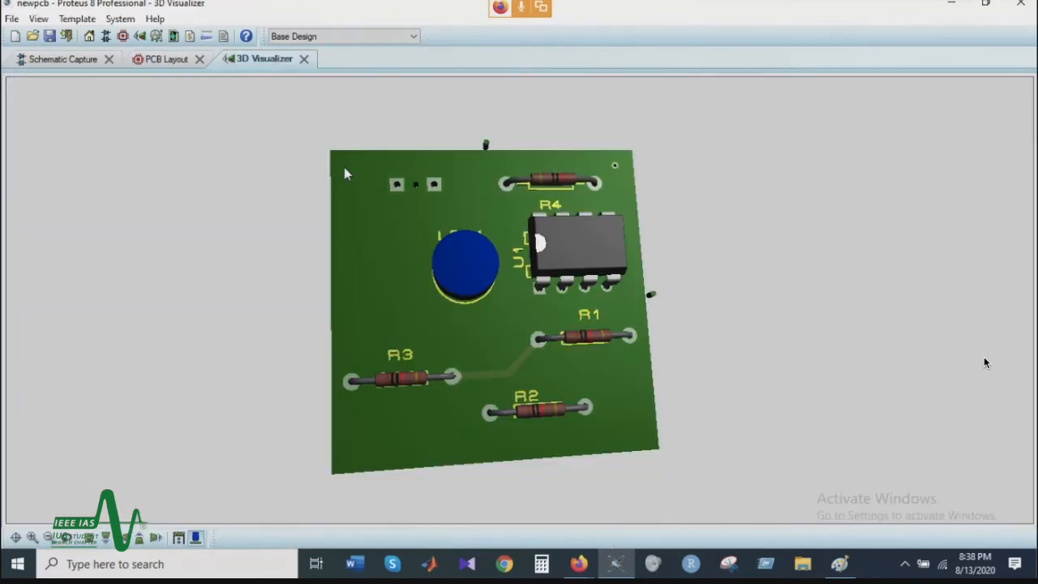
left_click_drag(518, 370, 520, 300)
left_click_drag(984, 362, 984, 363)
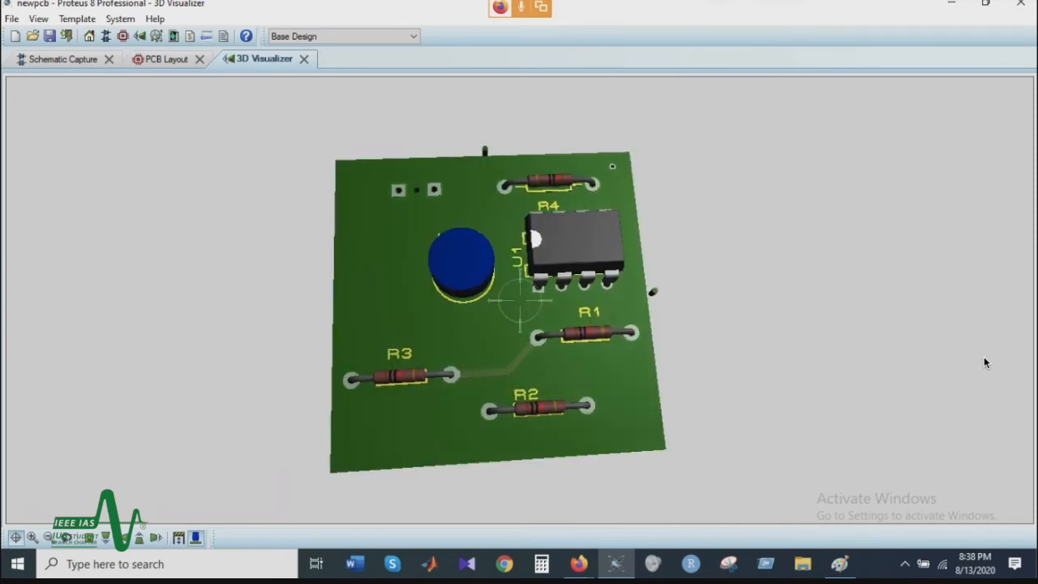
left_click_drag(519, 300, 456, 360)
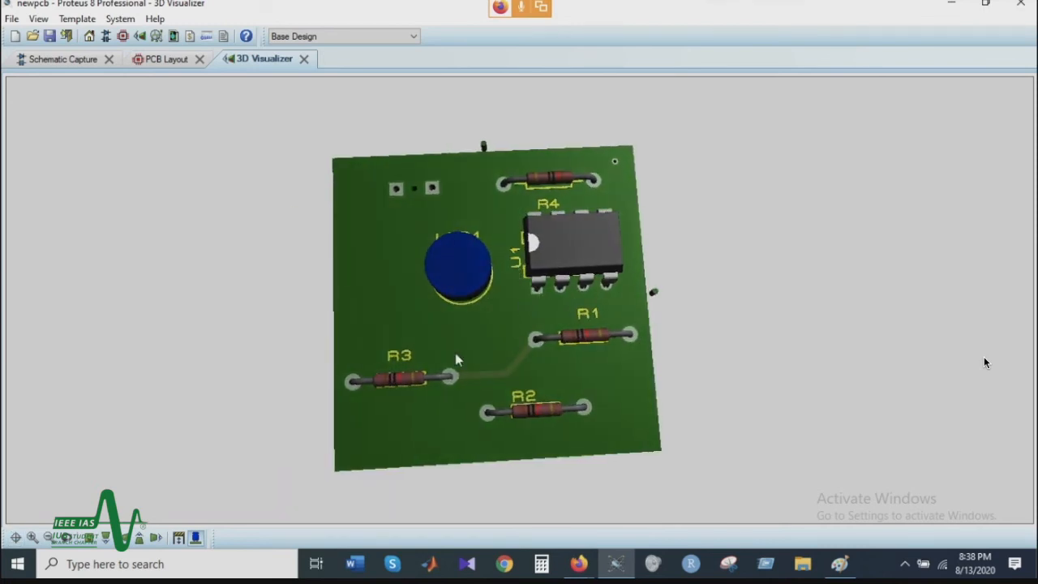
left_click(164, 59)
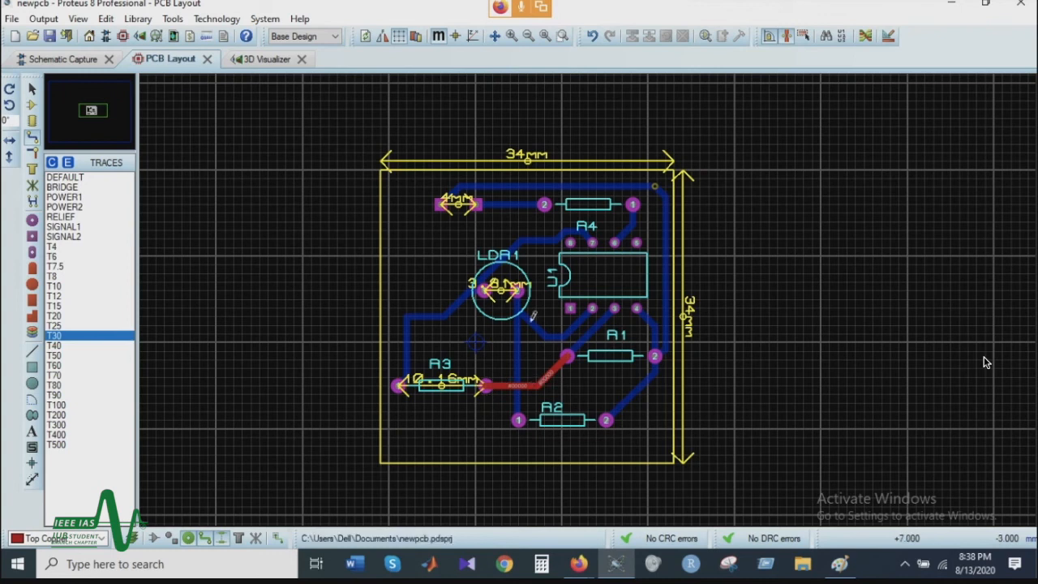
left_click(257, 60)
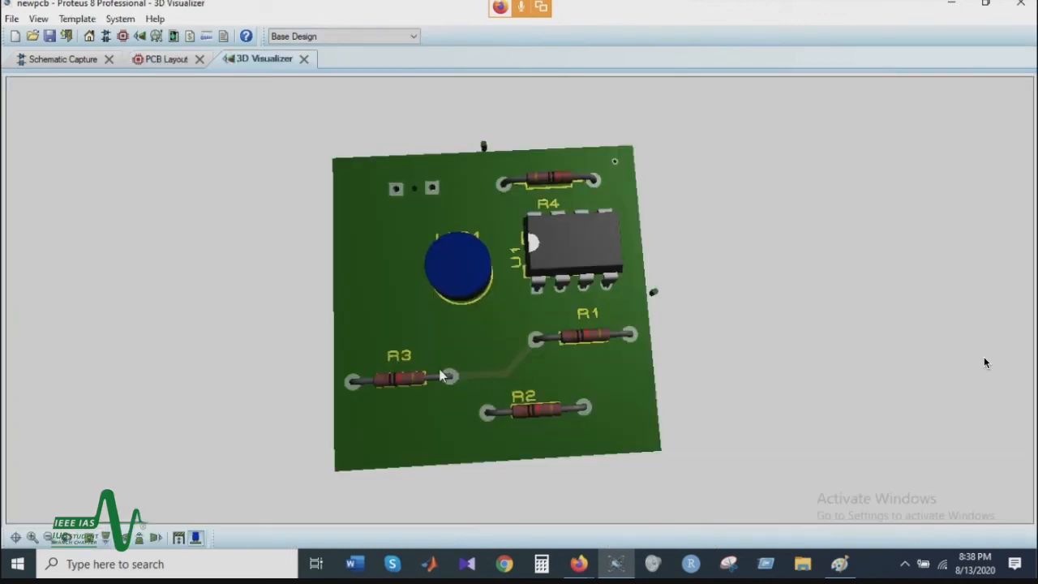
left_click_drag(553, 341, 556, 174)
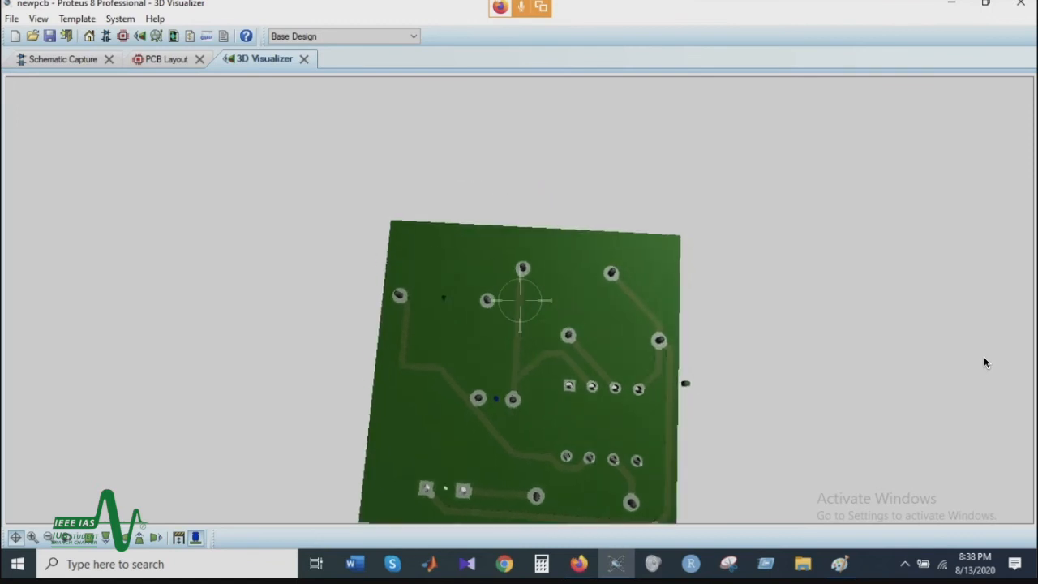
right_click(519, 300)
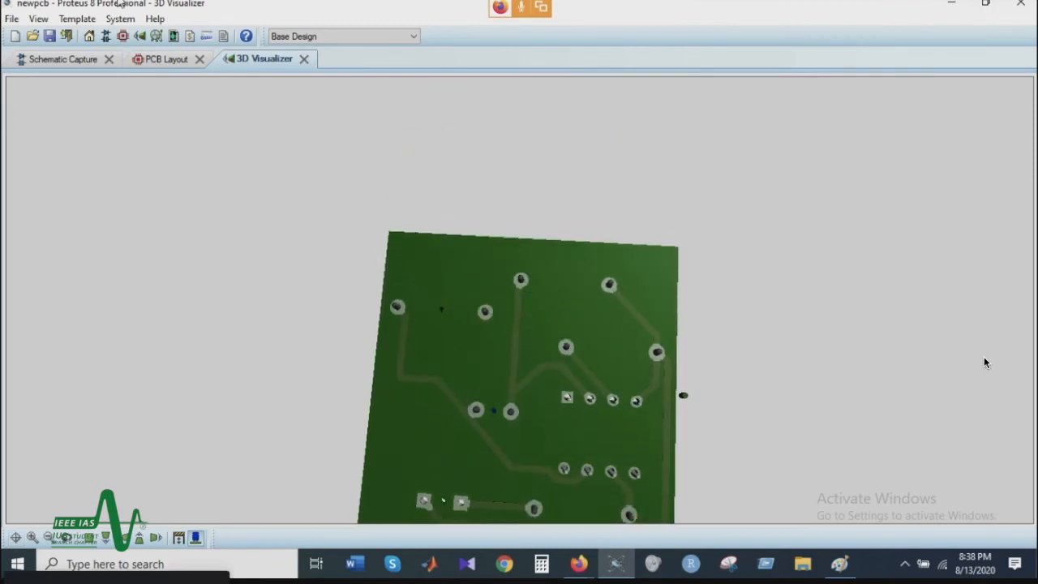
left_click(161, 61)
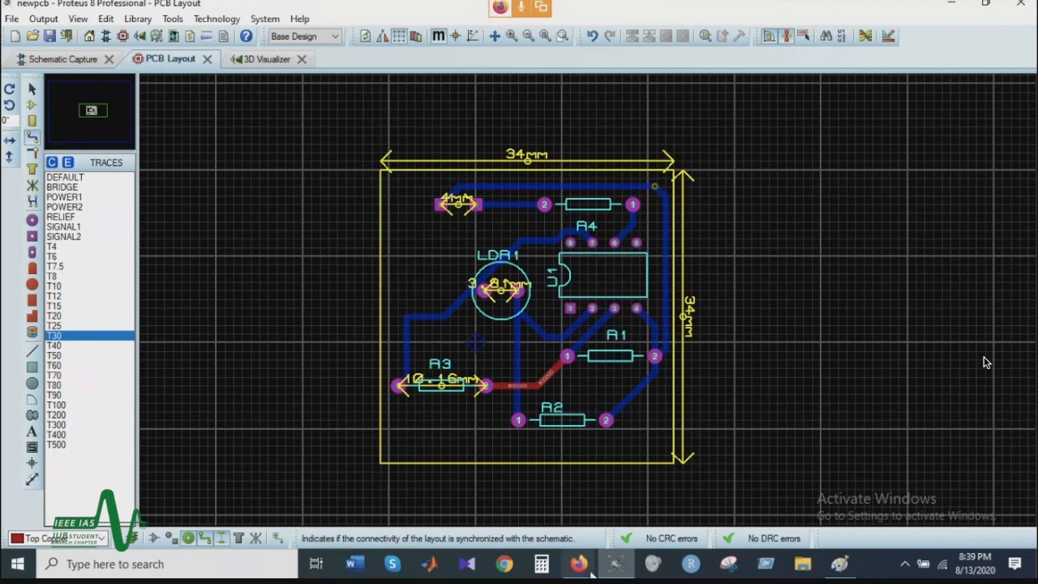
Step: Switch to the Google Meet chat, read the question about getting a PDF of the layout, and return to Proteus
mouse_move(579, 565)
left_click(633, 507)
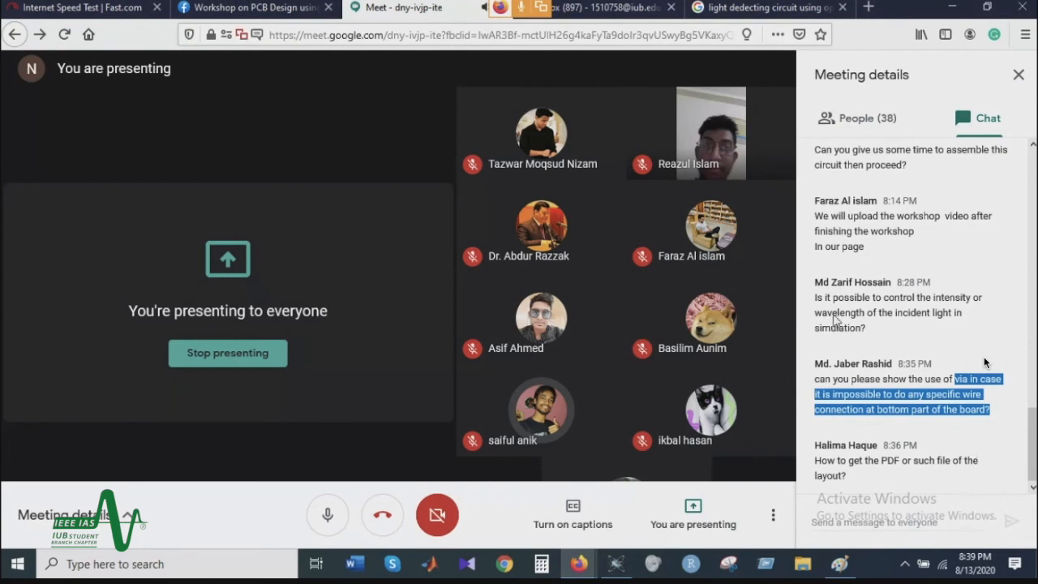
left_click(607, 565)
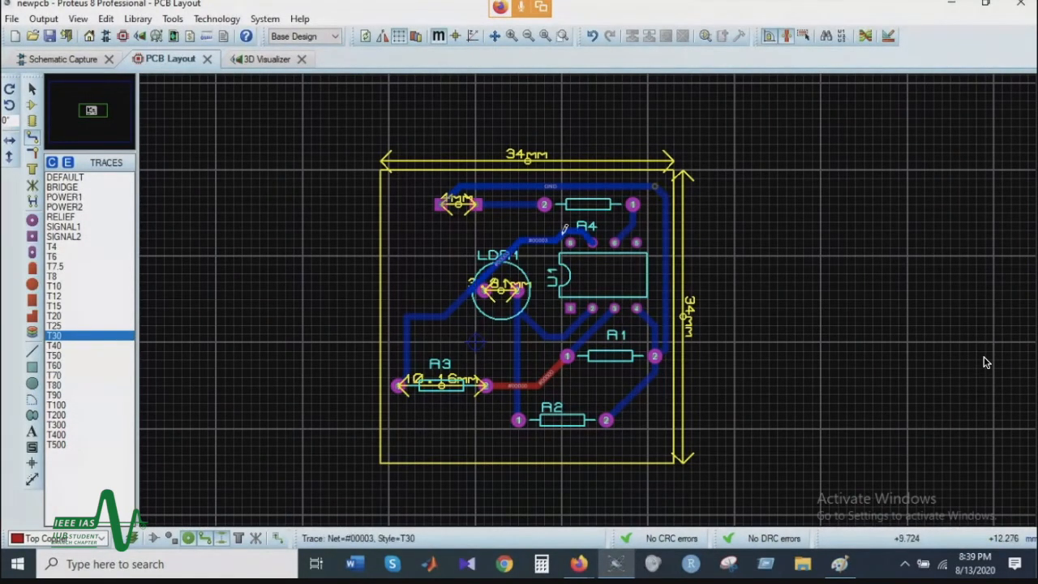
Step: Set up an Adobe PDF export of the layout artwork with only the Top Silk layer included
left_click(53, 23)
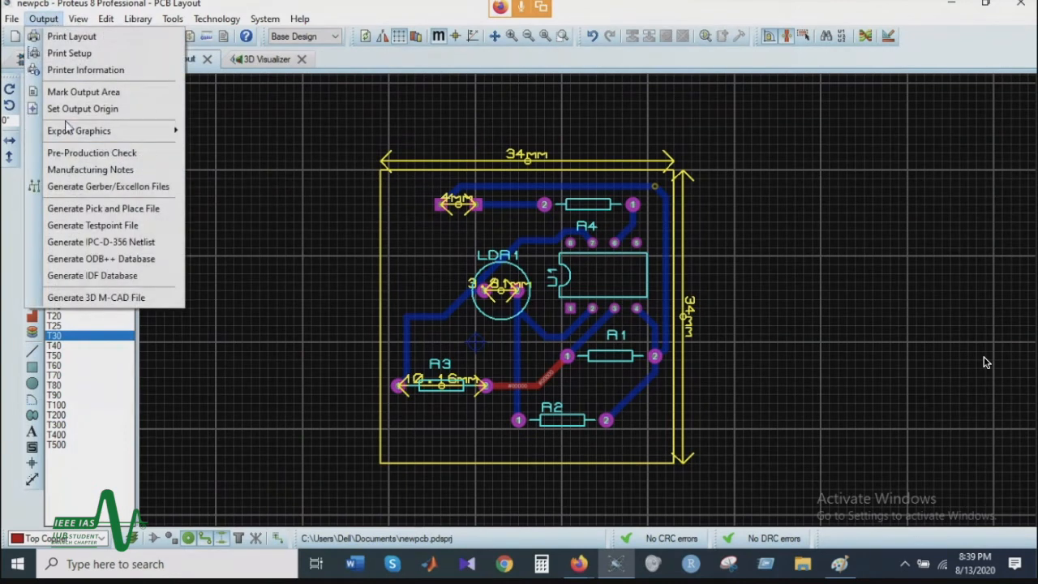
mouse_move(93, 131)
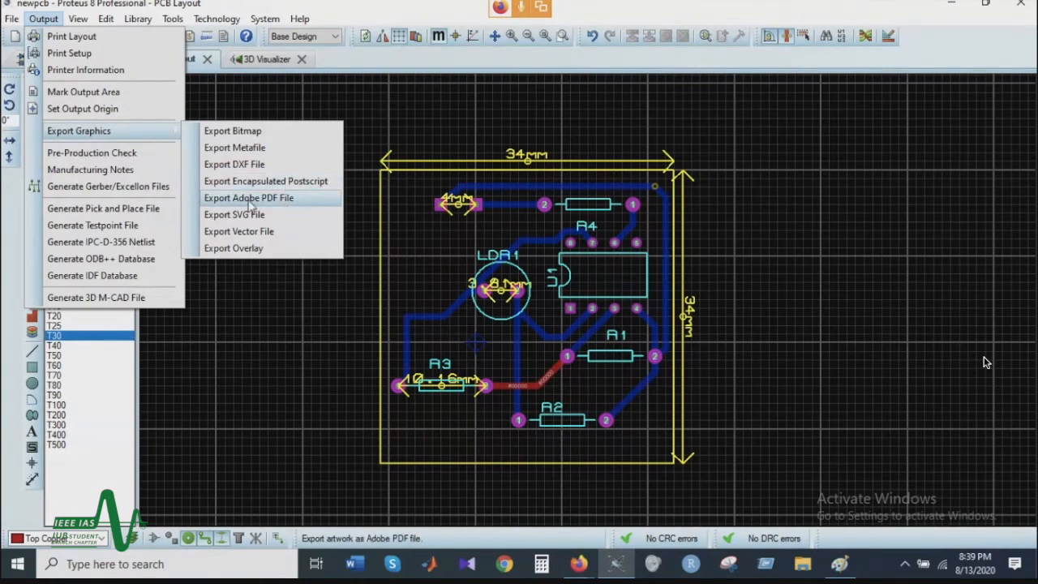
left_click(292, 199)
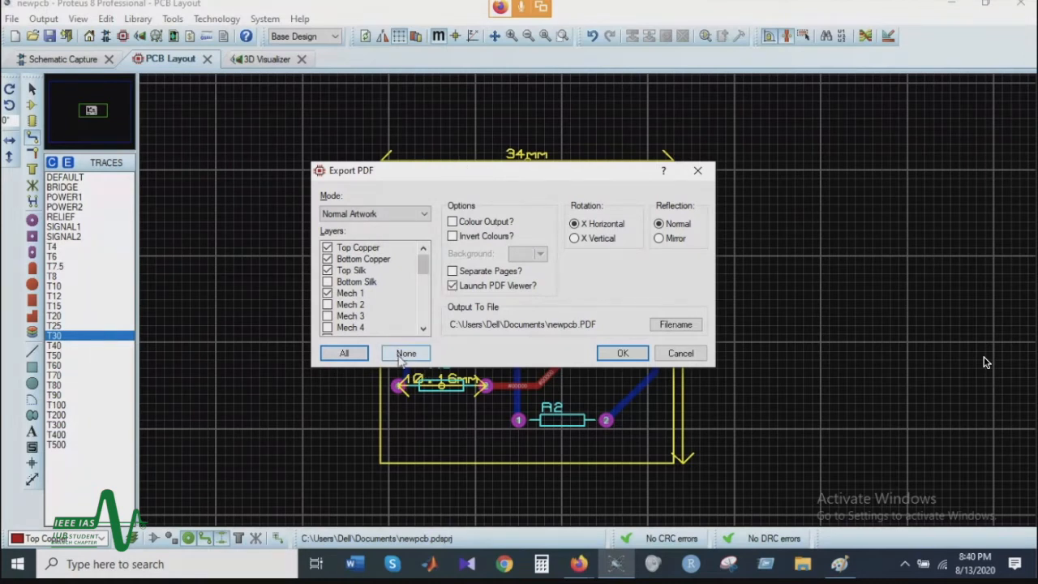
left_click(407, 357)
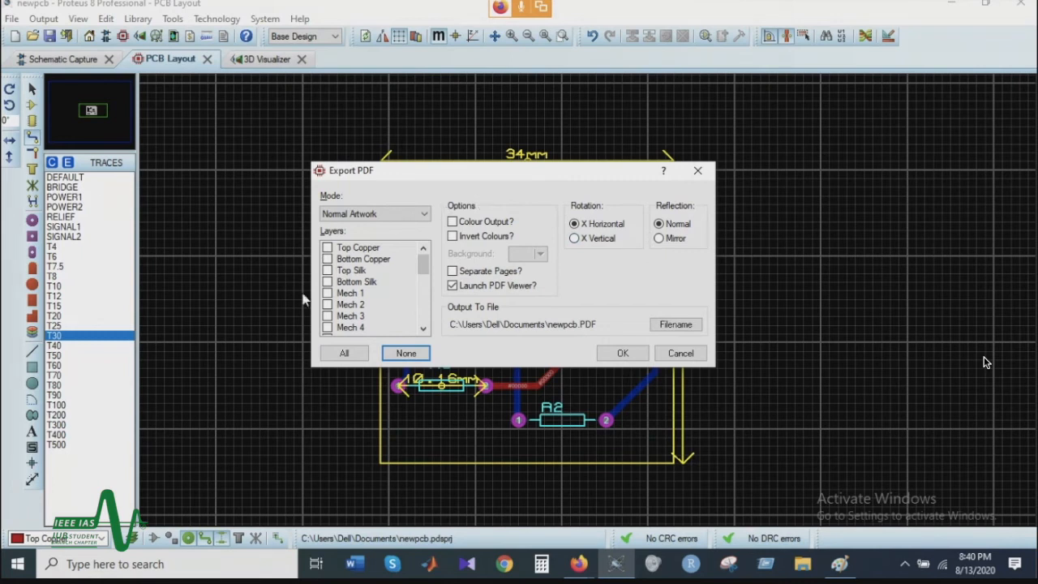
left_click_drag(551, 174, 196, 101)
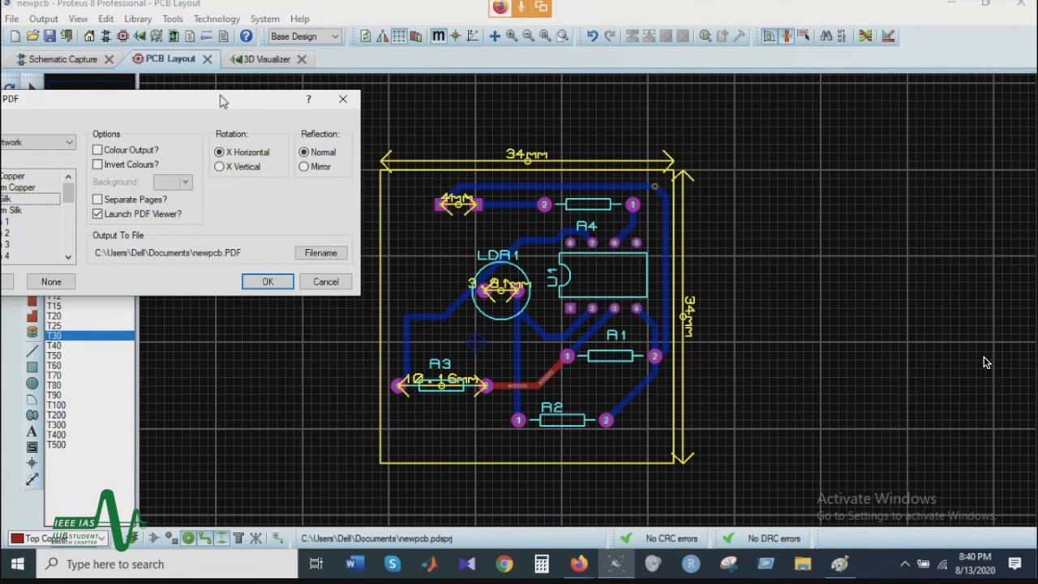
left_click_drag(224, 102, 556, 108)
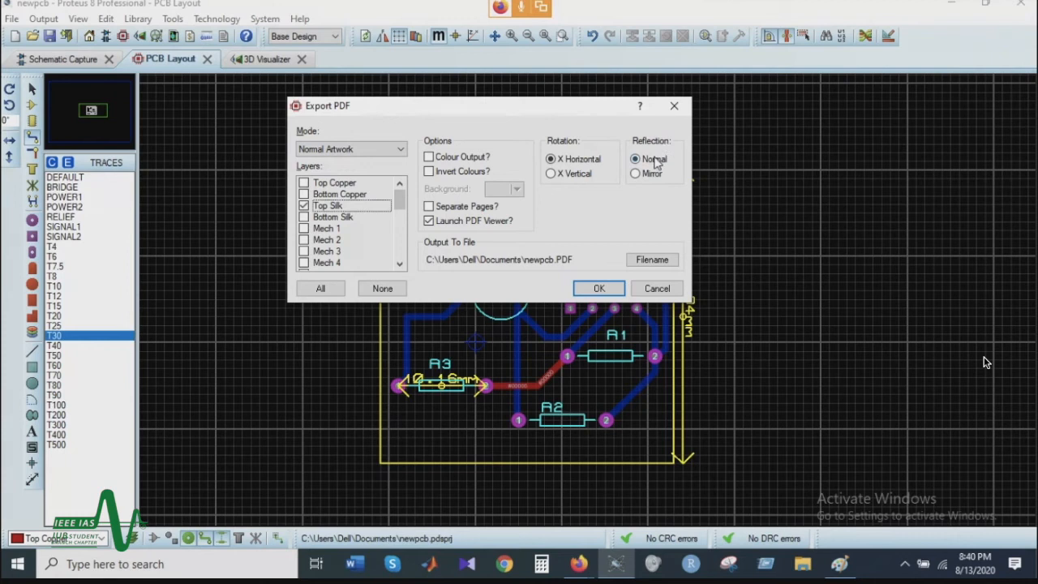
left_click_drag(562, 108, 207, 150)
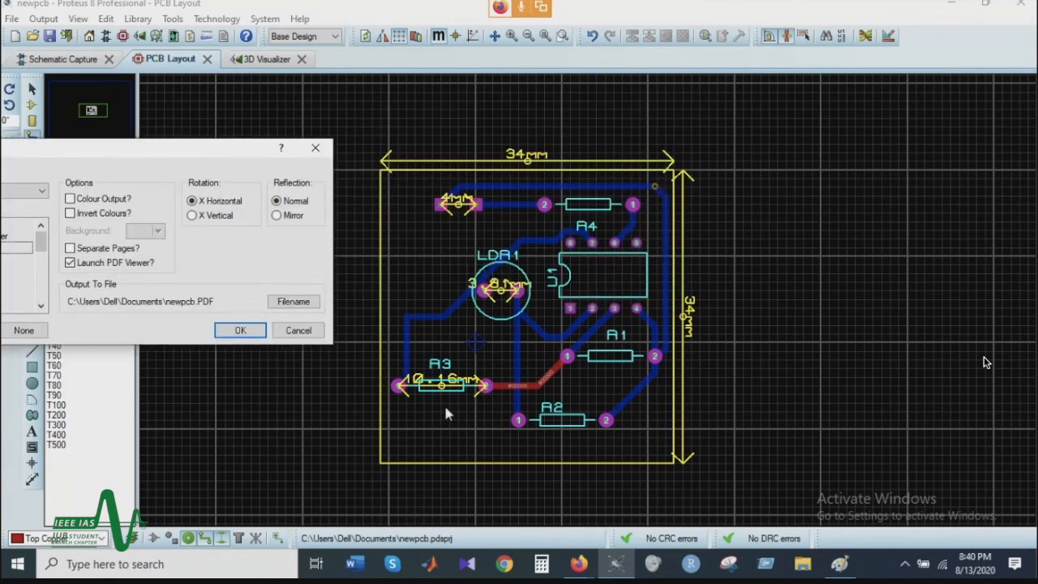
left_click_drag(204, 150, 675, 122)
Step: Name the Top Silk output file "newpct top" in Documents and export it as a PDF
left_click(766, 274)
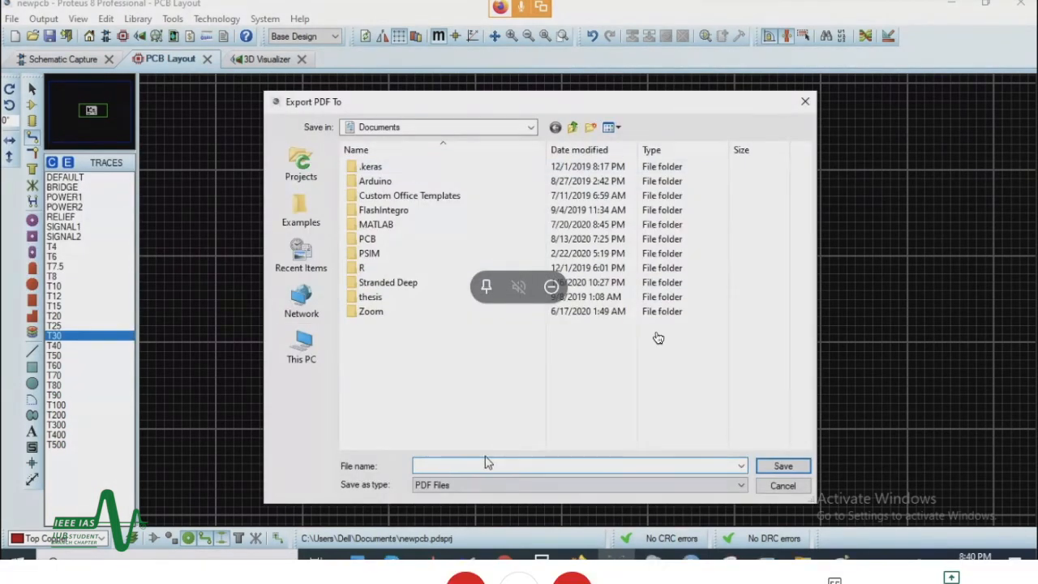
type("new")
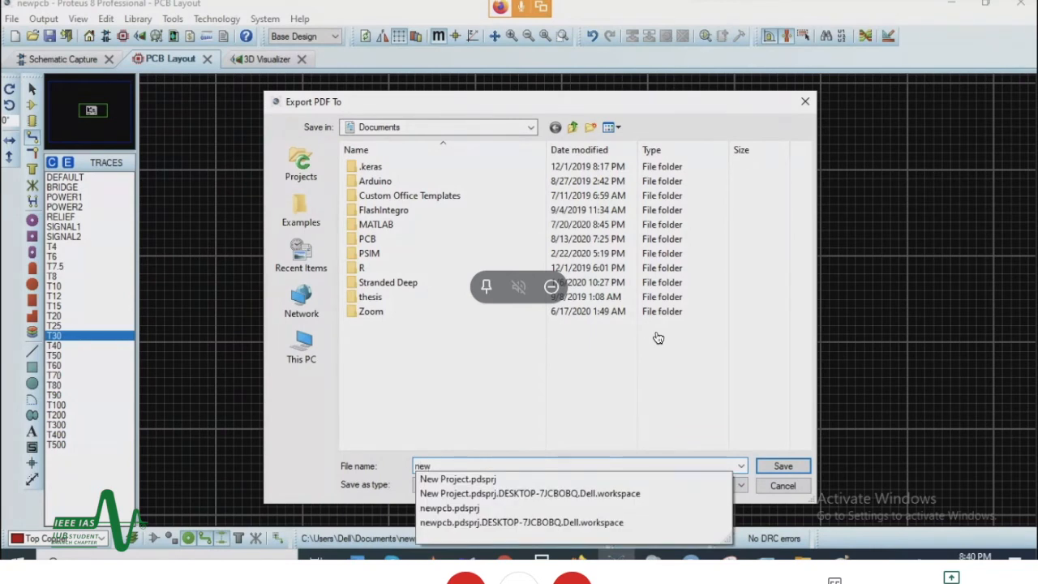
type("pct top")
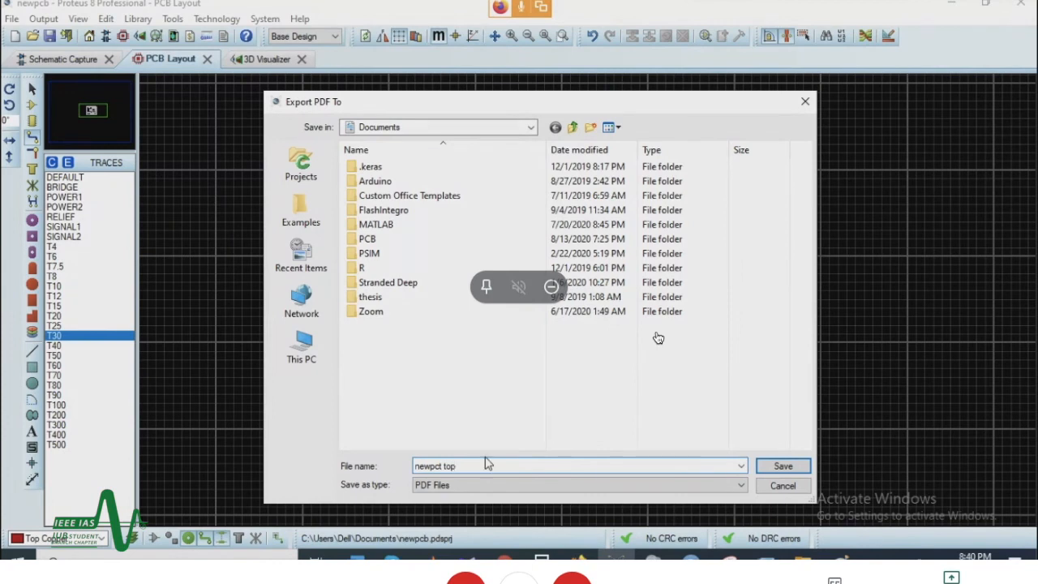
left_click(782, 467)
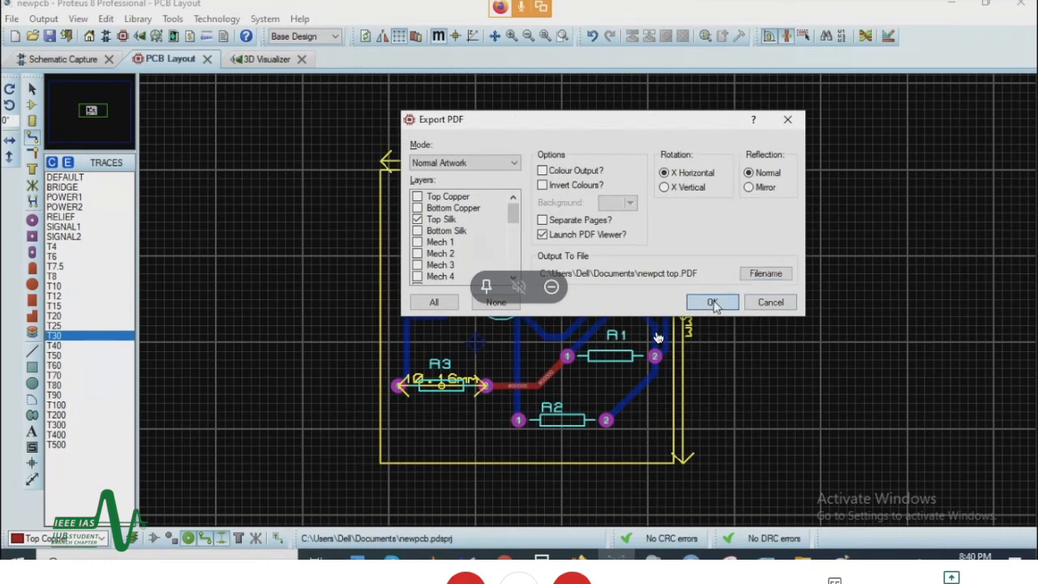
left_click(723, 301)
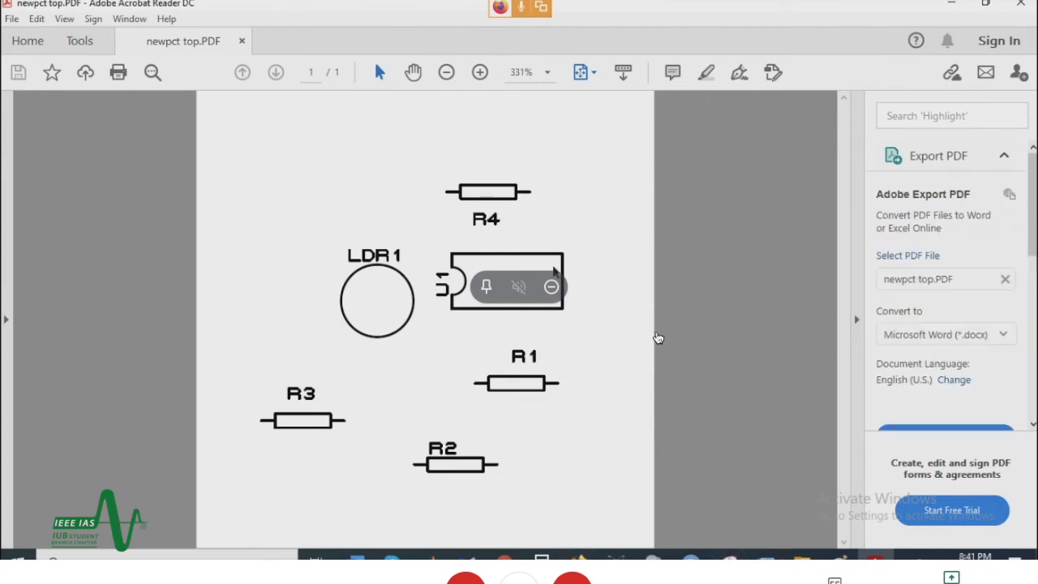
Step: Return to Proteus and set up an Adobe PDF export with only the Bottom Copper layer included and Mirror reflection
mouse_move(616, 558)
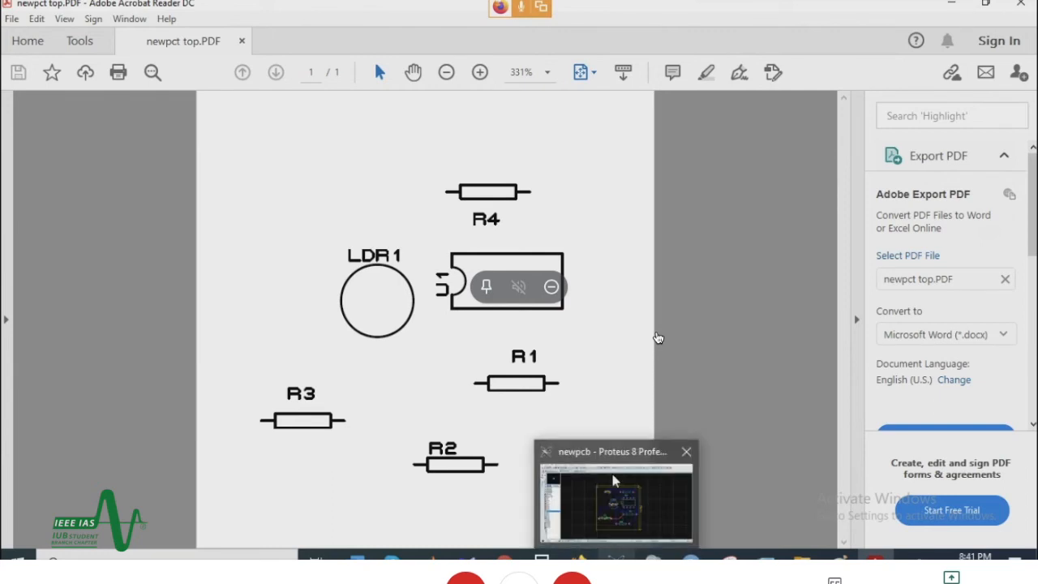
left_click(614, 519)
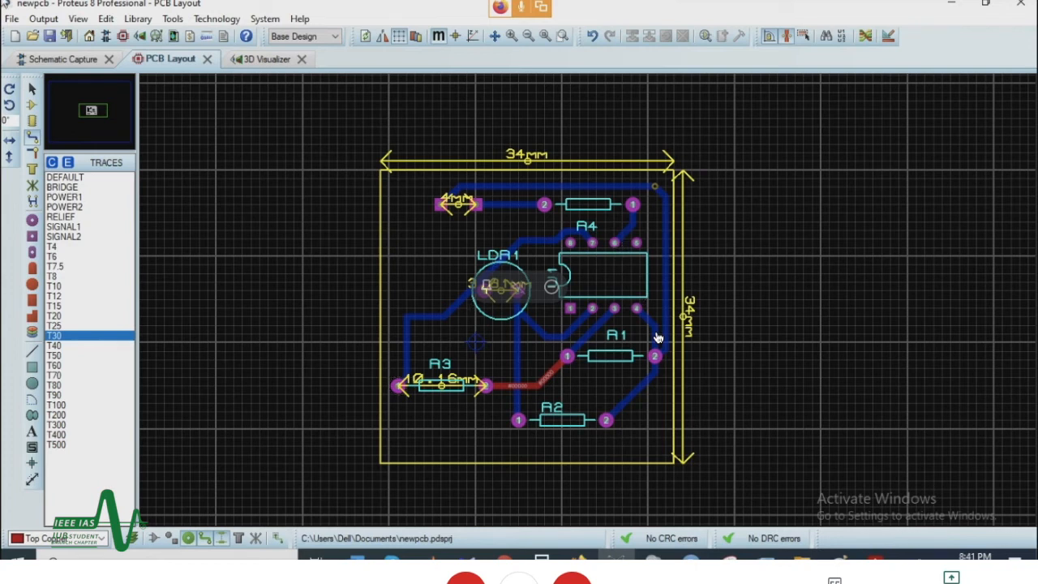
left_click(37, 21)
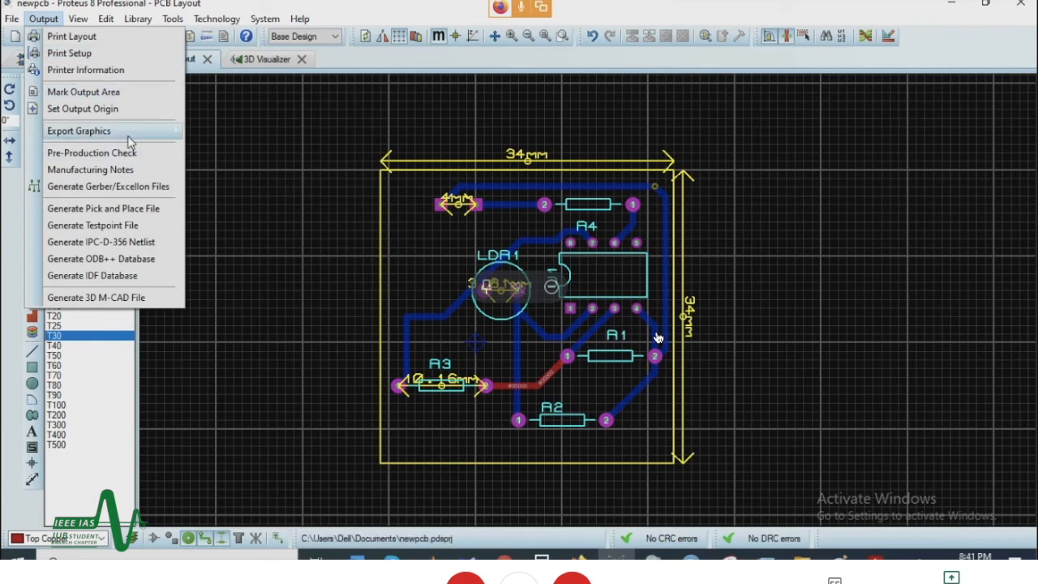
mouse_move(129, 131)
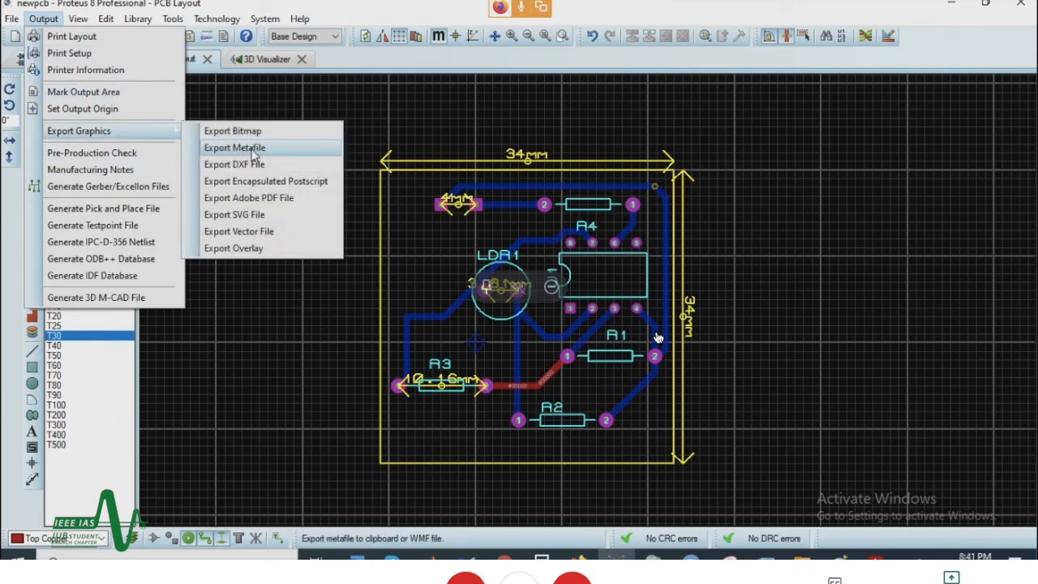
left_click(271, 200)
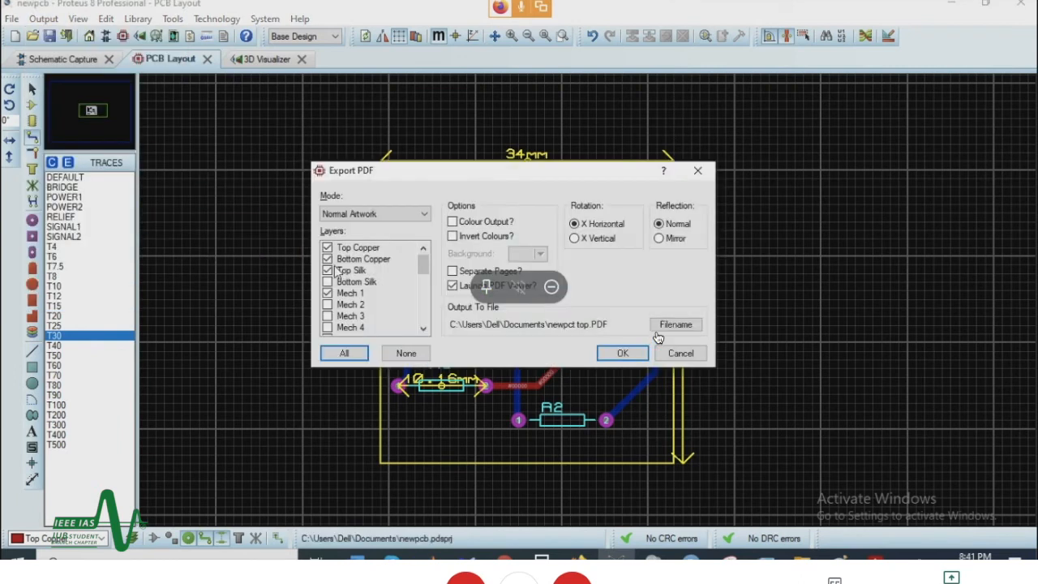
left_click(418, 357)
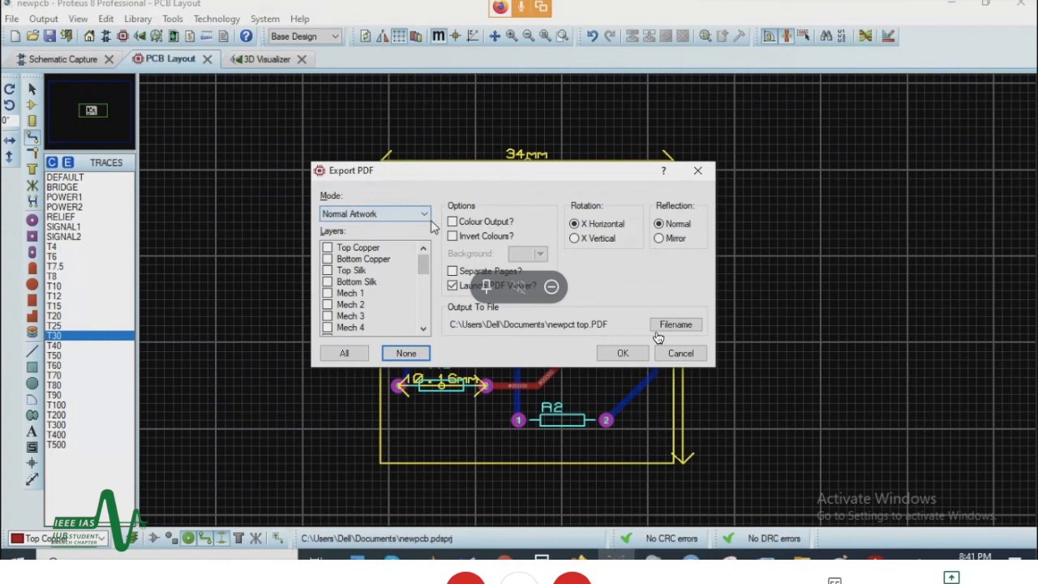
left_click(357, 260)
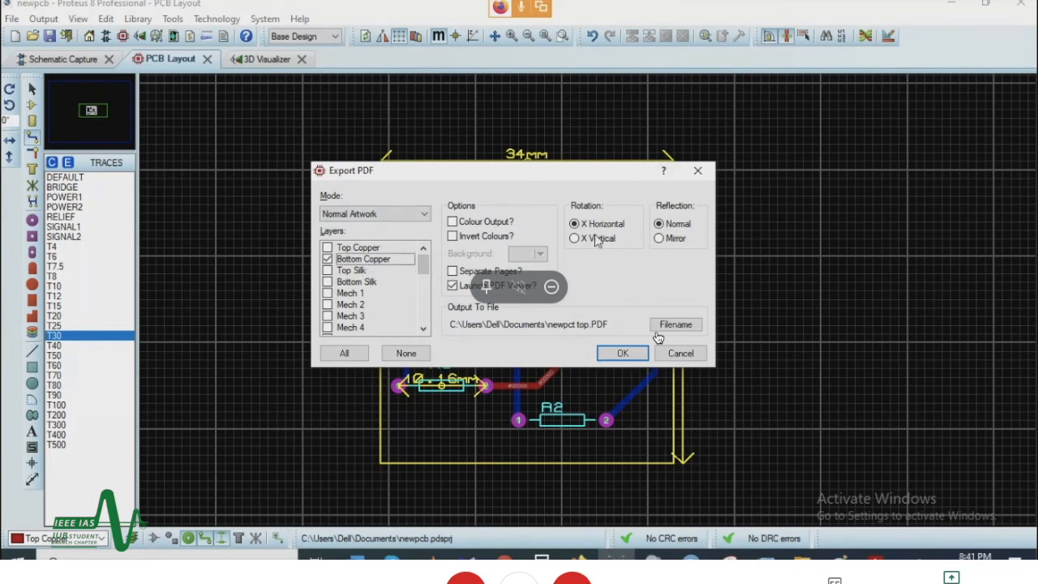
left_click_drag(586, 177, 512, 202)
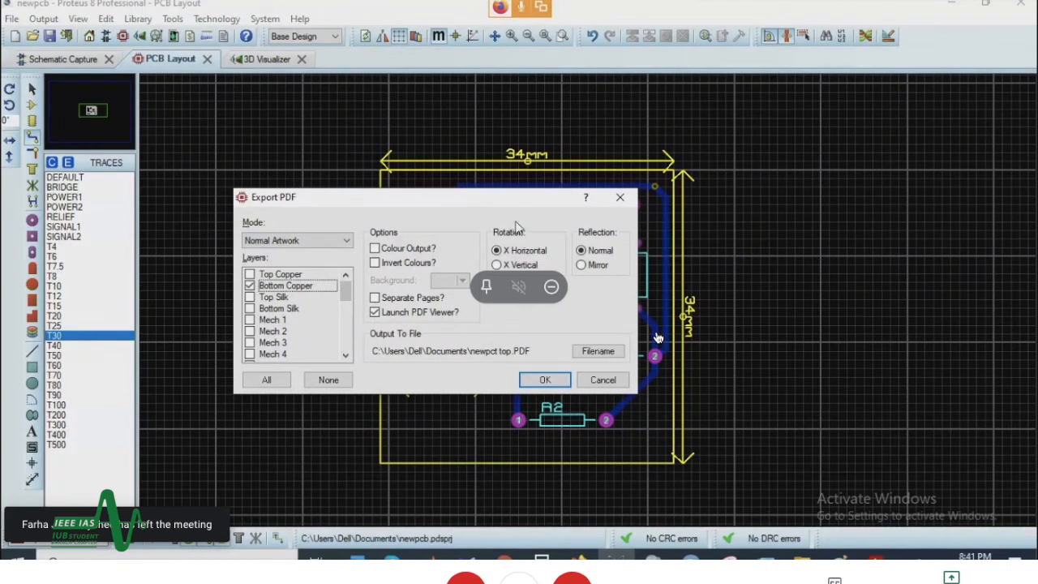
left_click(583, 265)
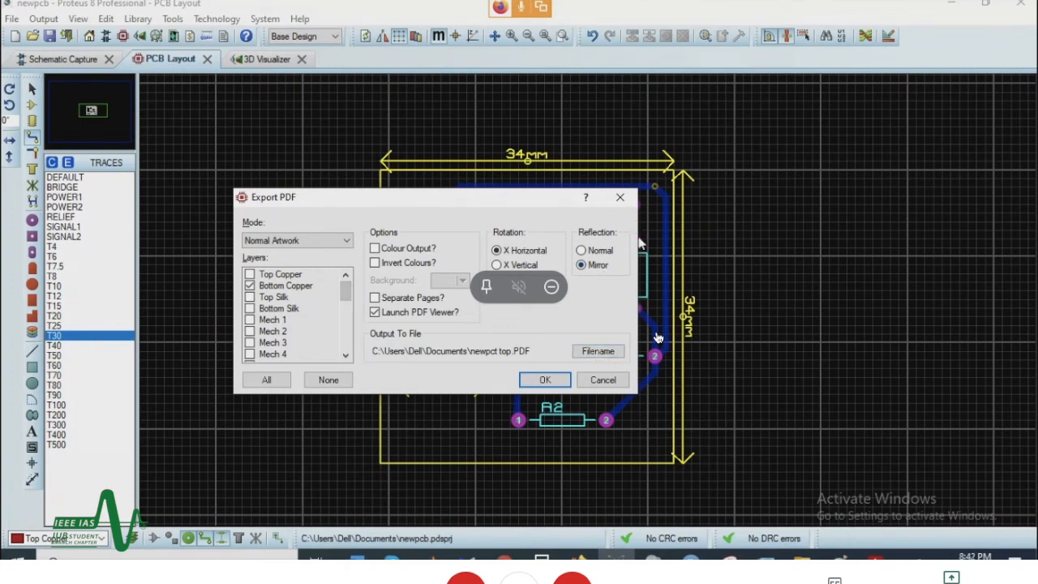
Step: Name the output file "pcb bottom copper" in Documents and export the mirrored layer as a PDF
left_click(597, 355)
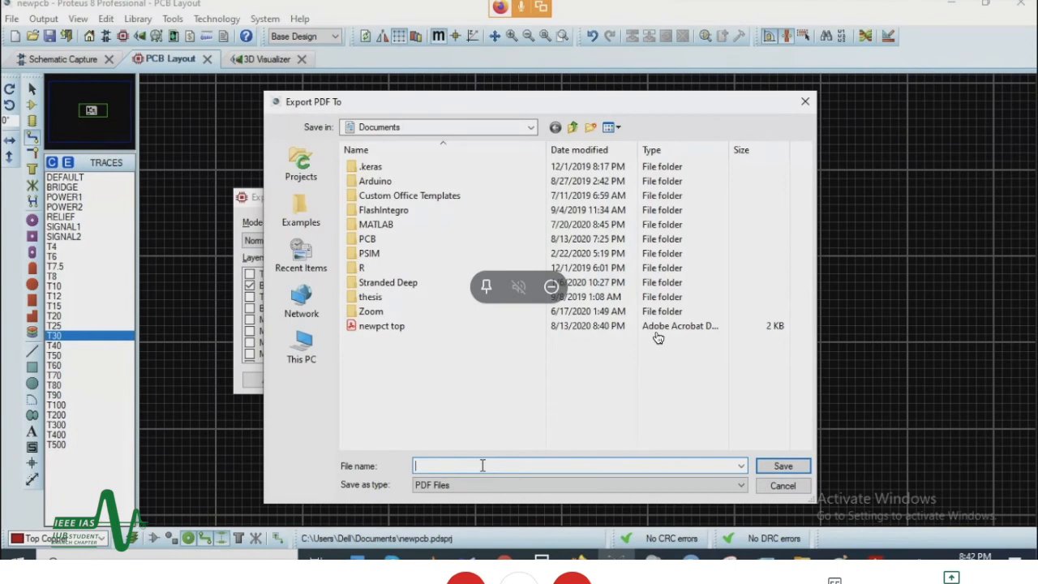
type("n")
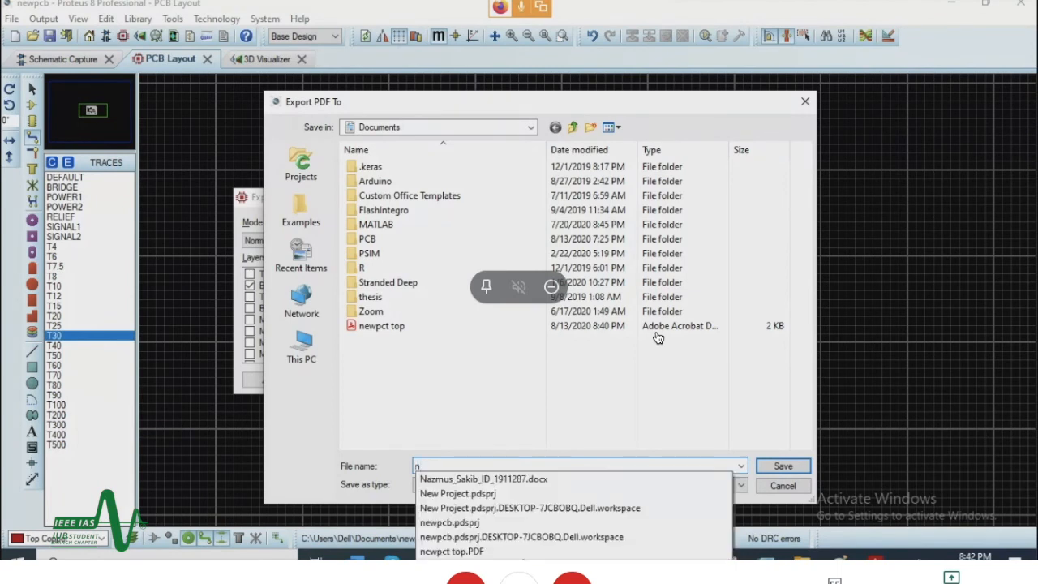
key("BackSpace")
type("pc")
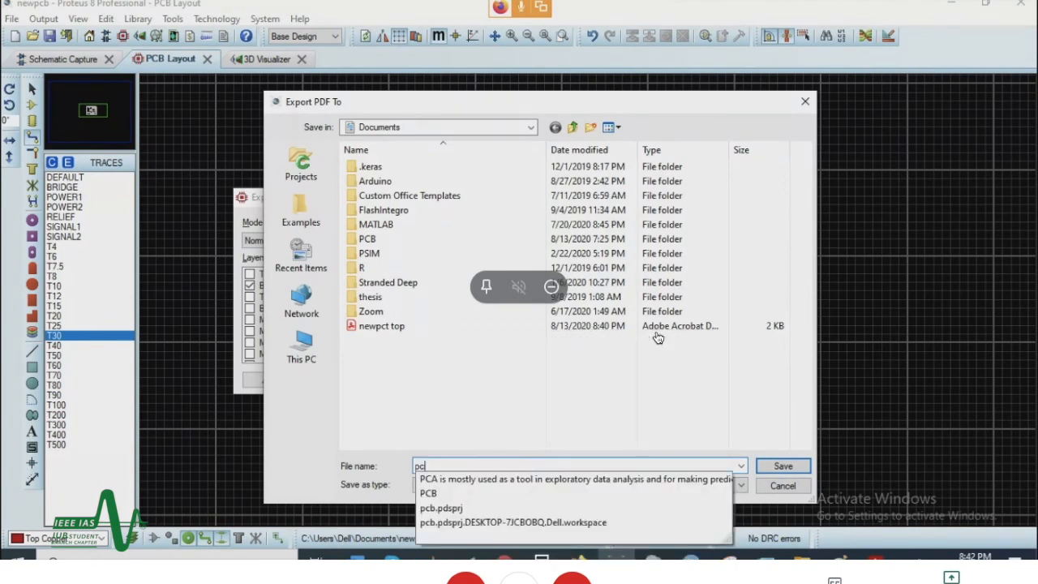
type("b bottom copper")
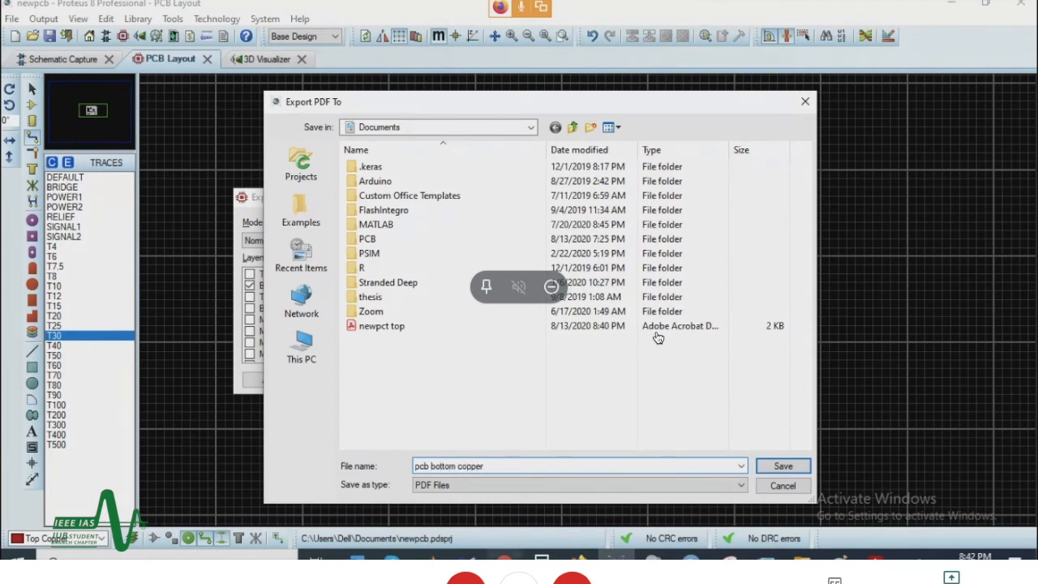
left_click(785, 465)
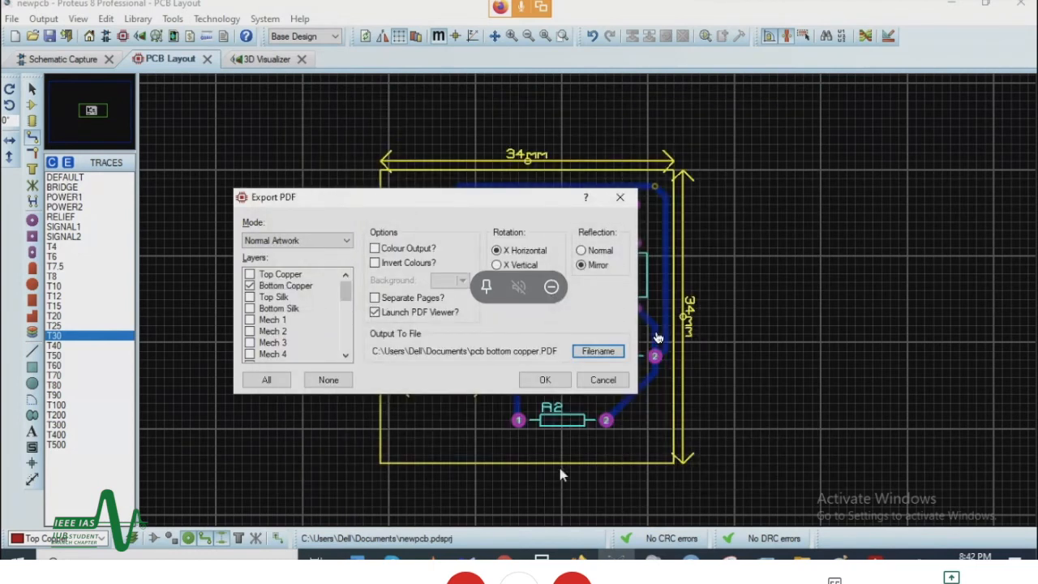
left_click(543, 381)
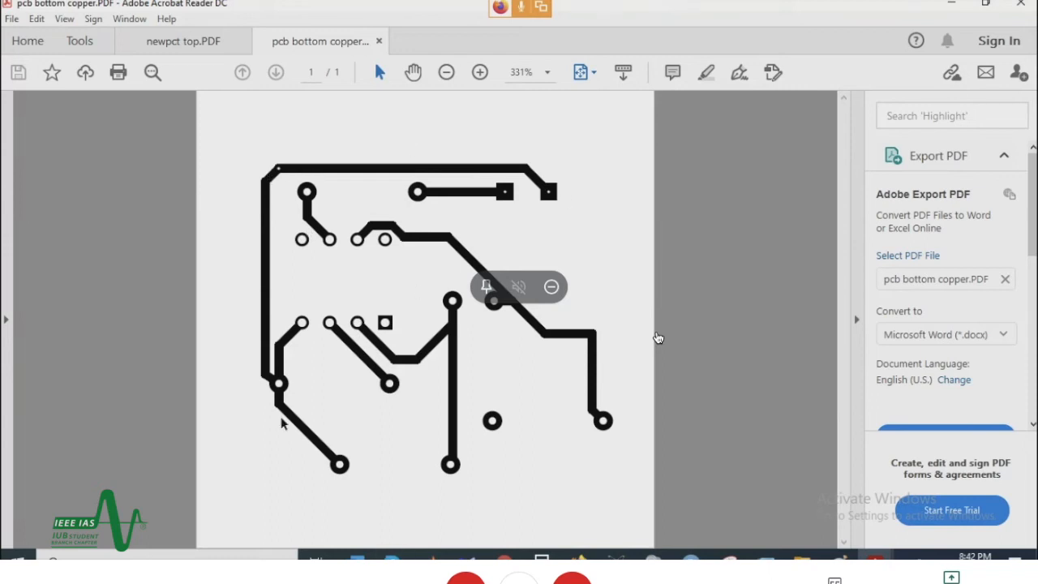
Step: Compare the exported top silk PDF with the mirrored bottom copper PDF in Acrobat Reader
left_click(194, 40)
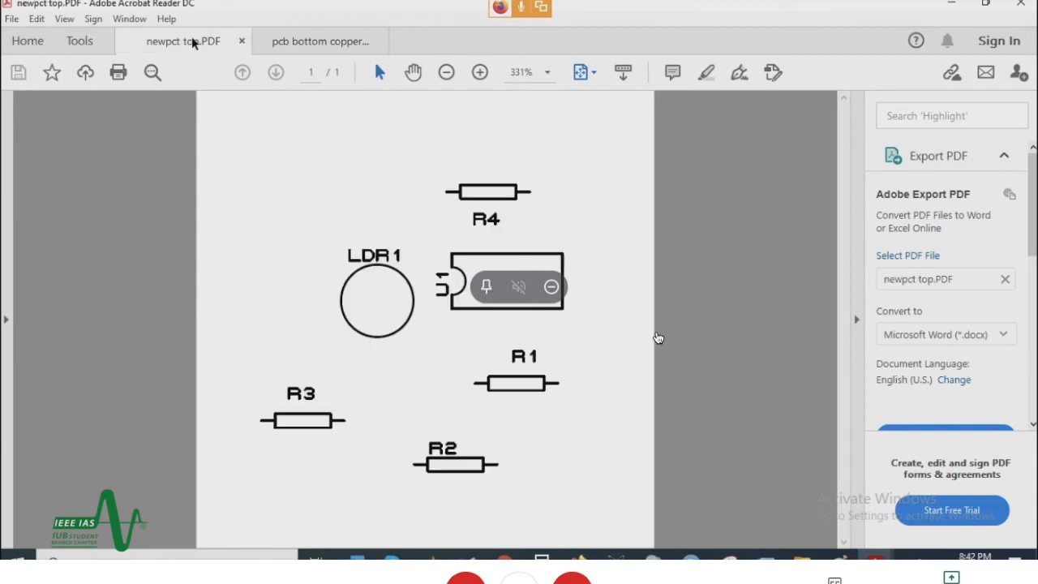
left_click(378, 41)
left_click(191, 40)
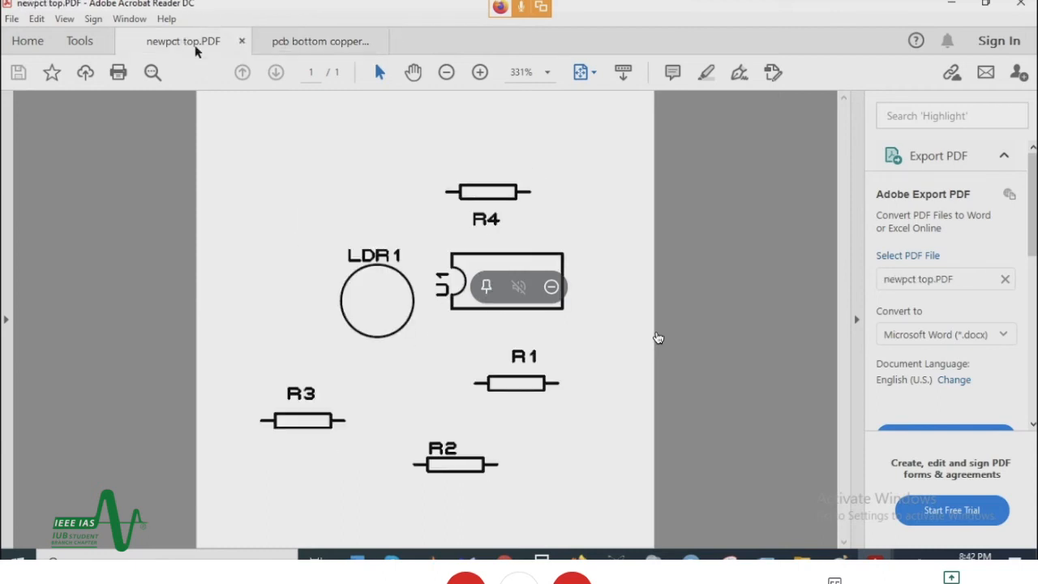
left_click(309, 53)
left_click(185, 40)
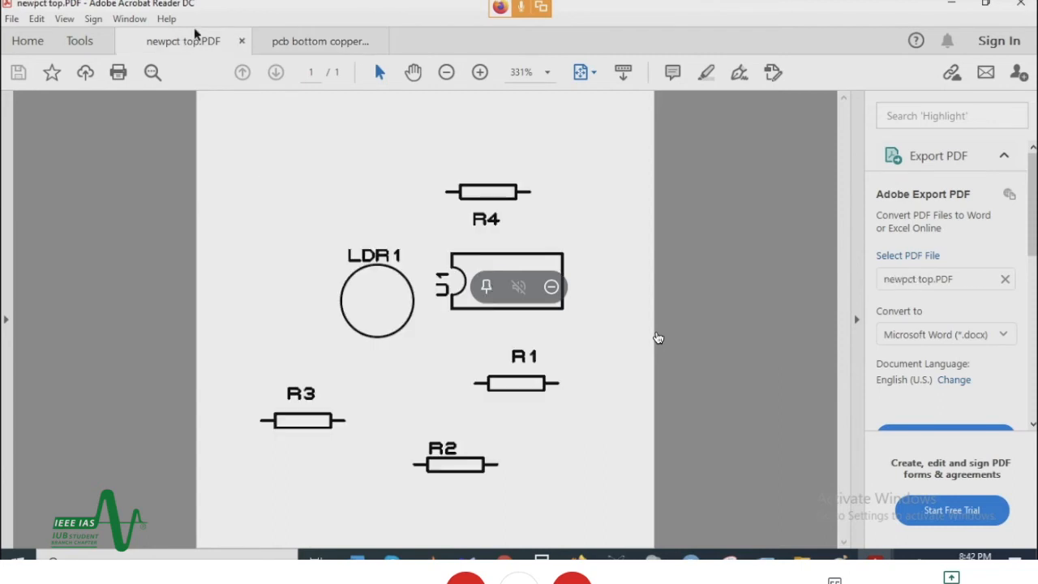
left_click(321, 40)
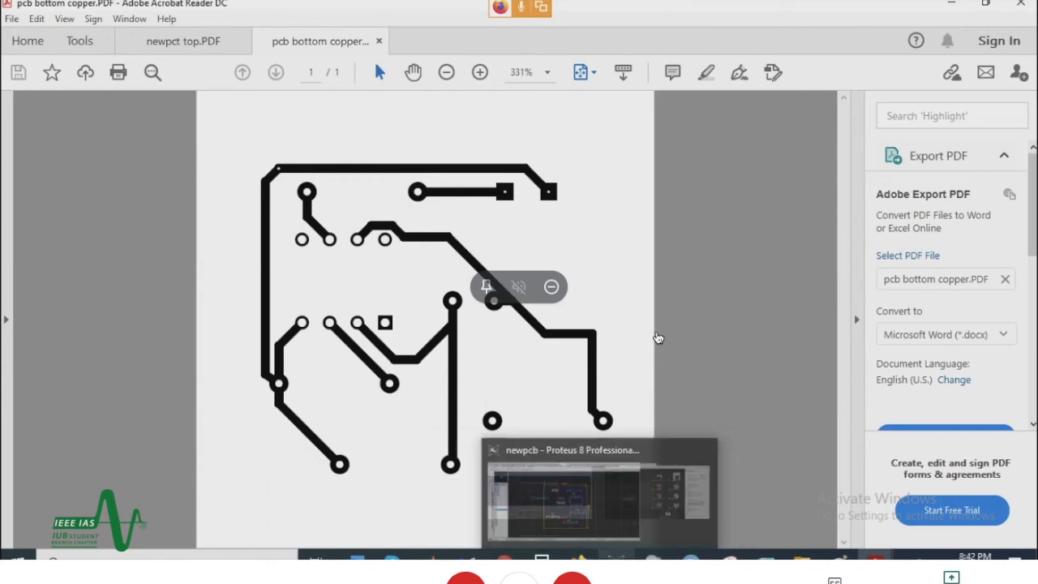
Step: Return to Proteus and set up an Adobe PDF export with only the Top Copper layer included and Normal reflection
left_click(600, 490)
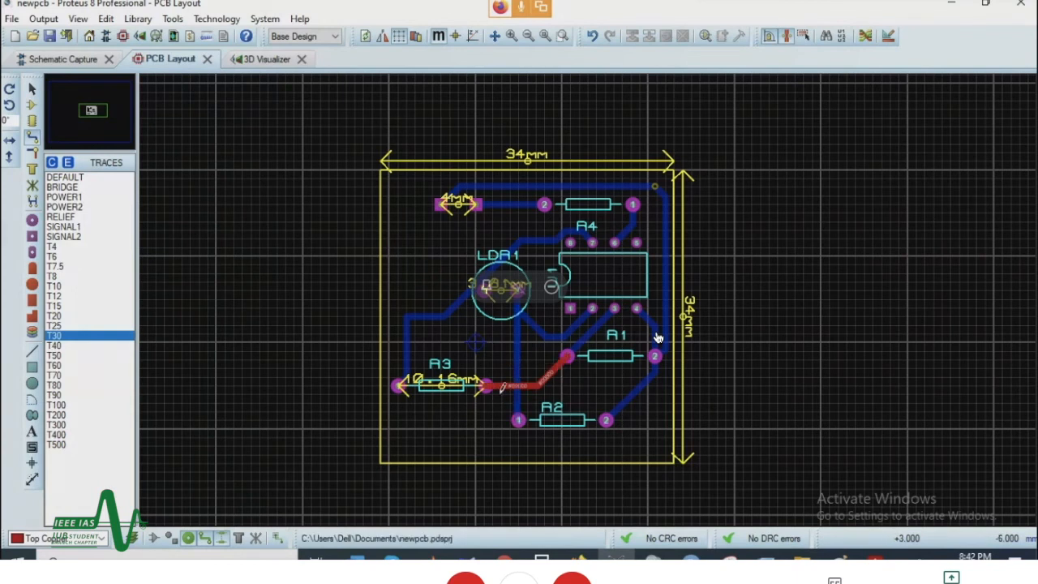
left_click(43, 19)
mouse_move(136, 132)
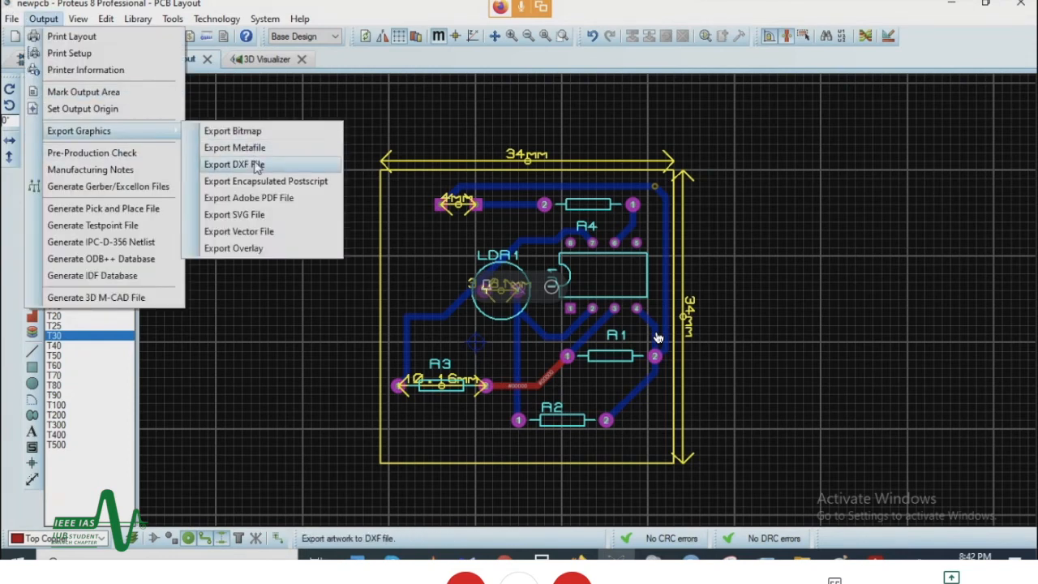
left_click(275, 203)
left_click(409, 353)
left_click(328, 248)
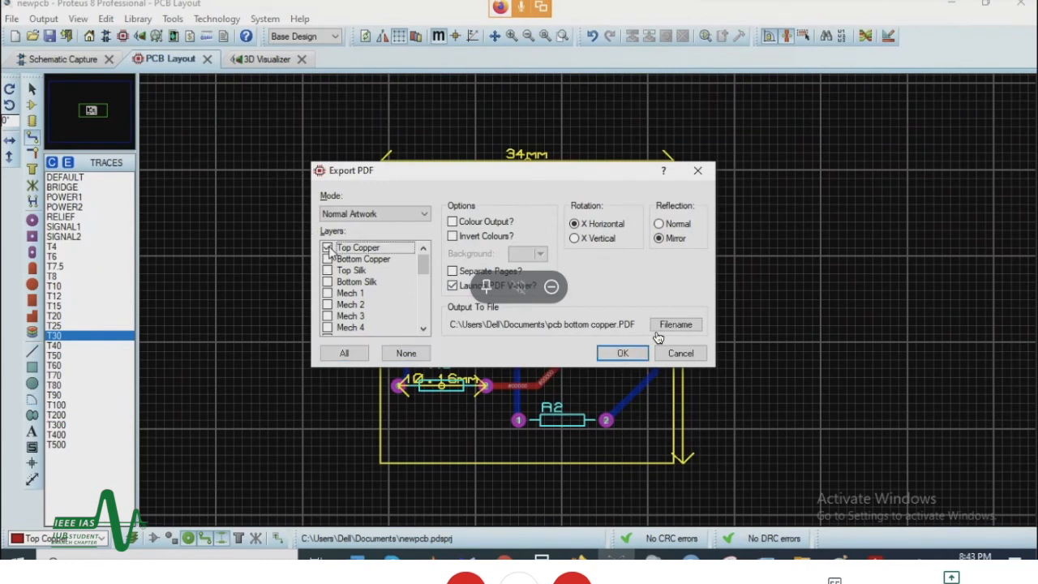
left_click(660, 224)
Step: Base the output file name on the bottom copper PDF, change it to "pcb top copper", and export the layer
left_click(685, 327)
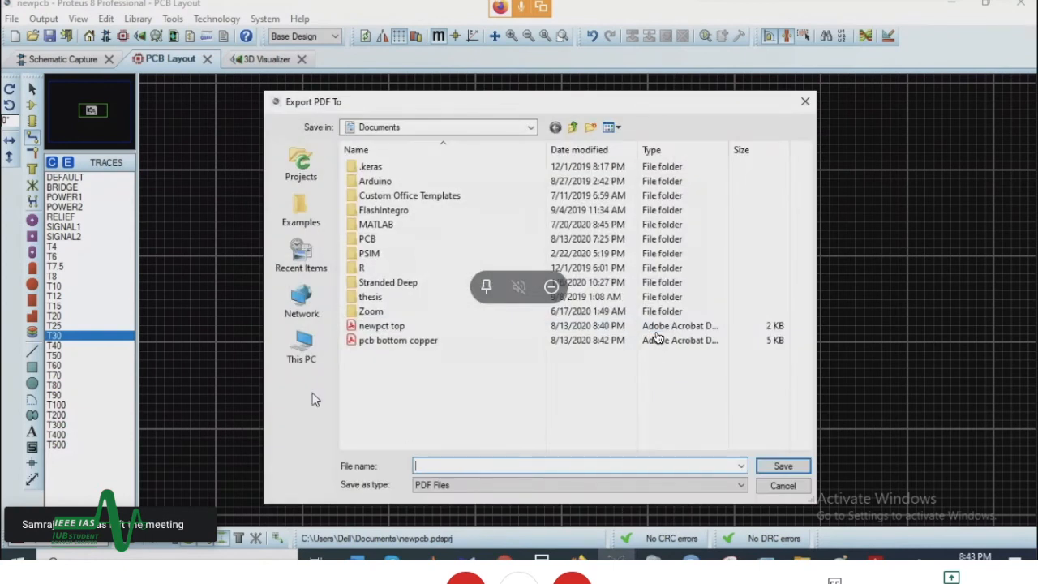
left_click(390, 341)
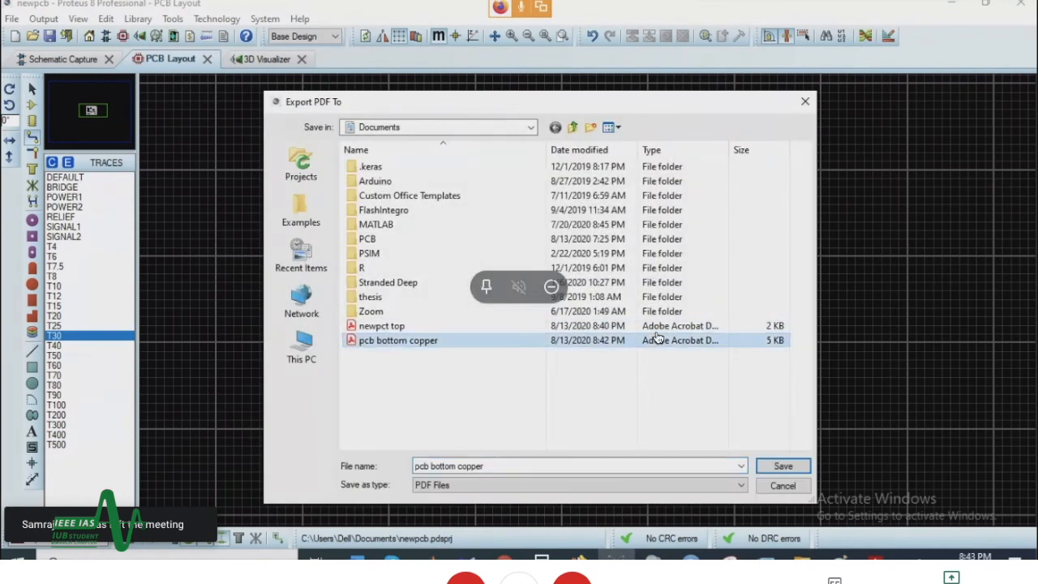
left_click(432, 465)
left_click(455, 465)
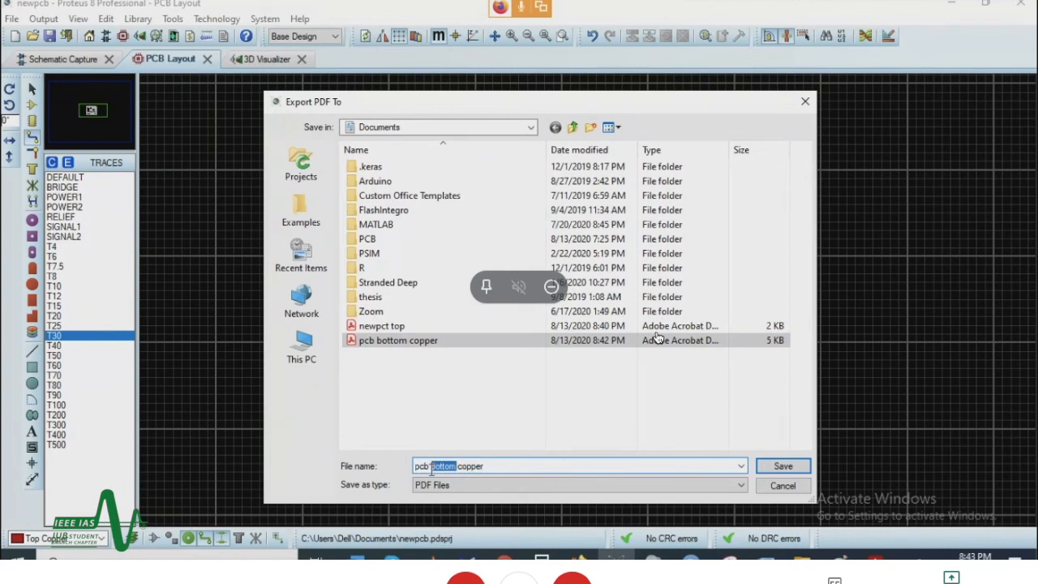
type("t")
left_click(782, 466)
left_click(622, 353)
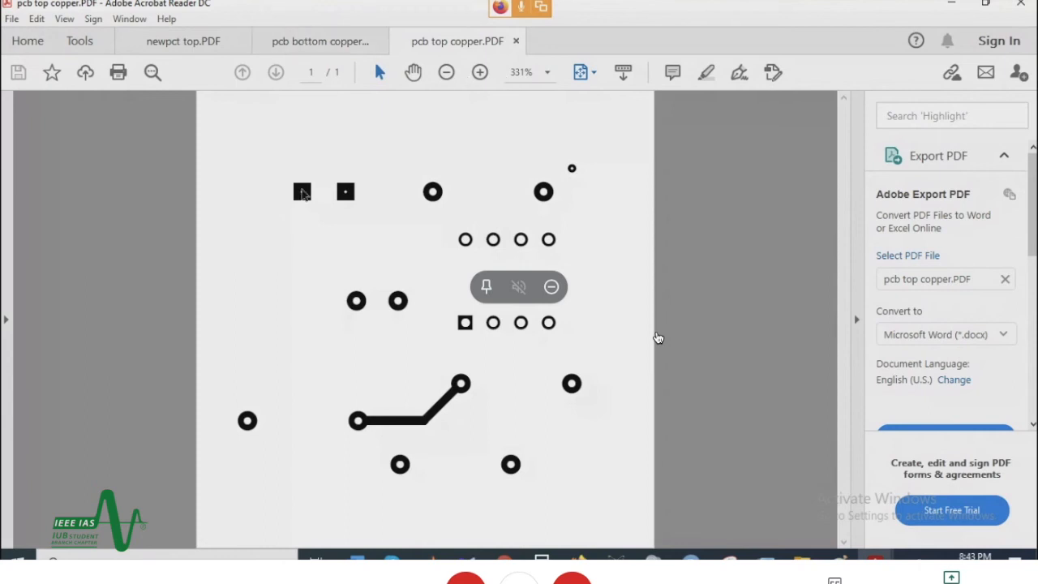
Step: Review the three exported PDFs, comparing the top silk, bottom copper and top copper artwork
left_click(323, 42)
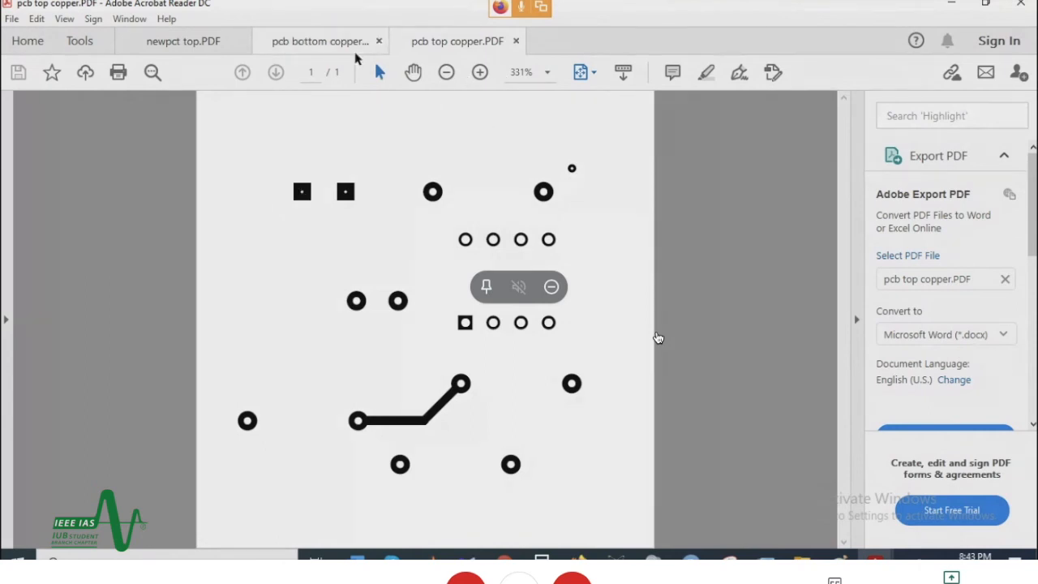
left_click(202, 42)
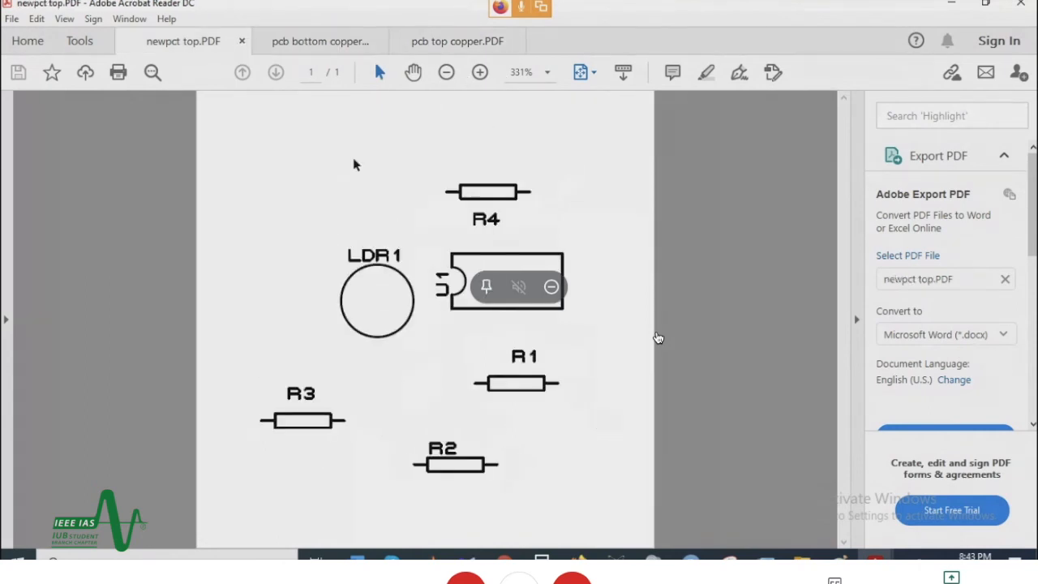
left_click(318, 42)
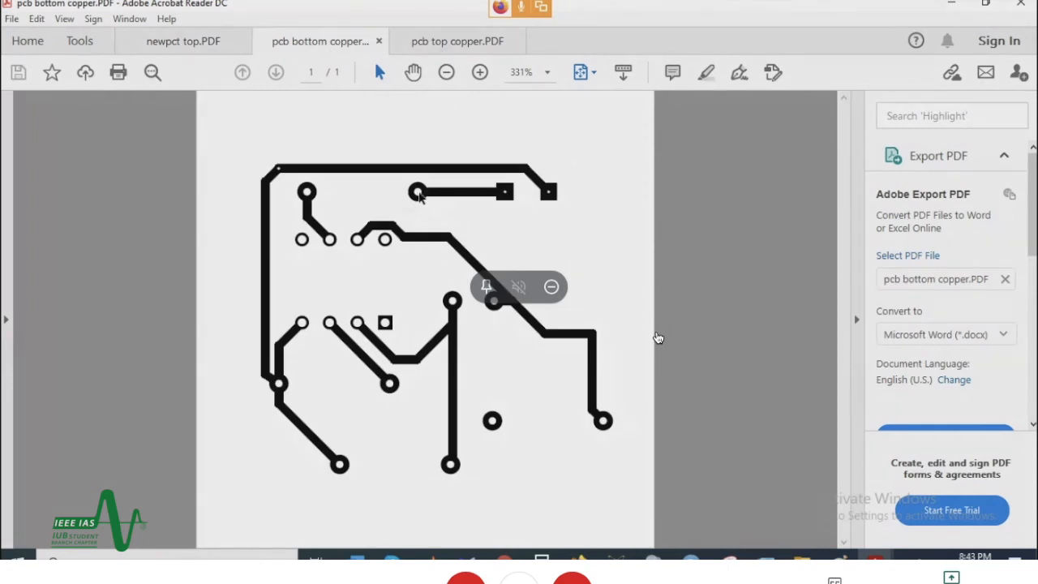
left_click(416, 41)
left_click(302, 46)
left_click(440, 41)
left_click(321, 44)
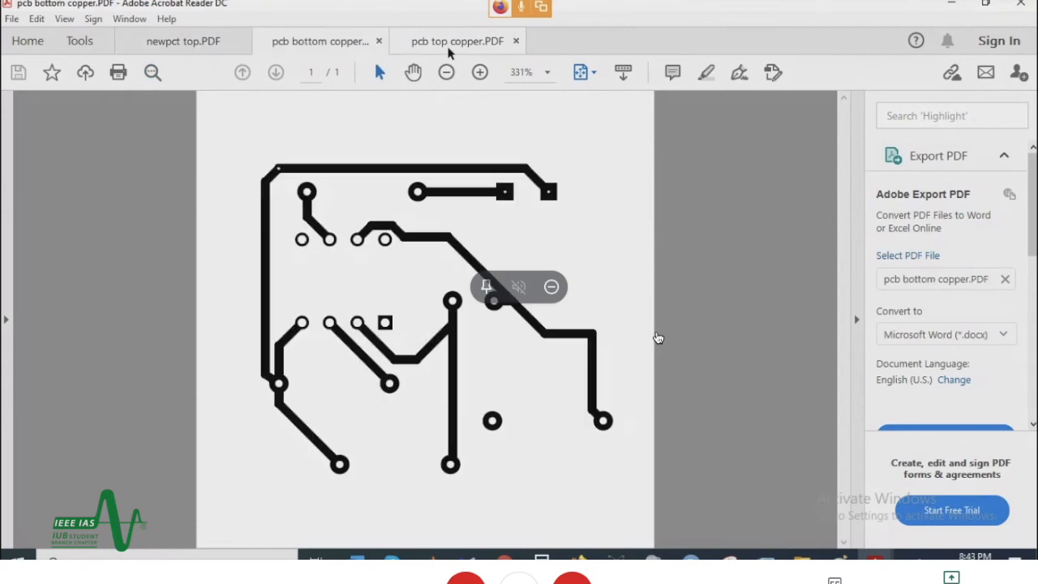
Step: Compare the top and bottom copper PDFs, and view the bottom copper artwork at 100% zoom
left_click(476, 46)
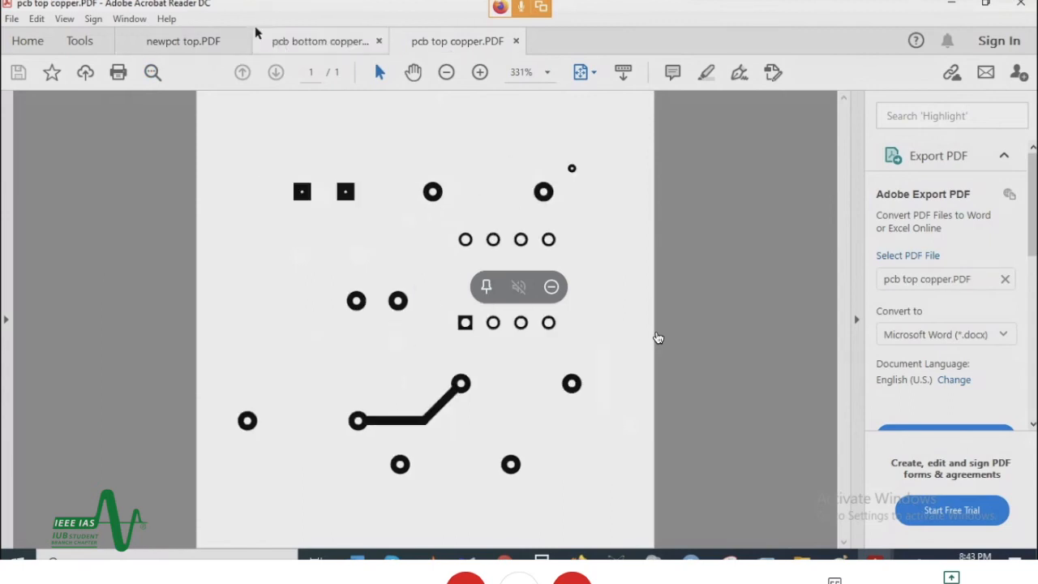
left_click(288, 46)
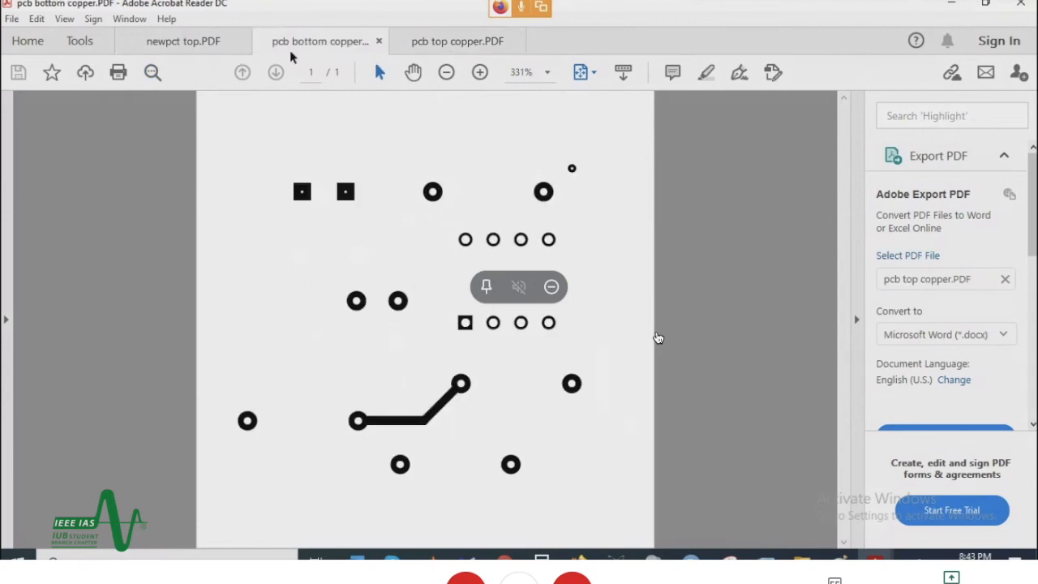
left_click(547, 72)
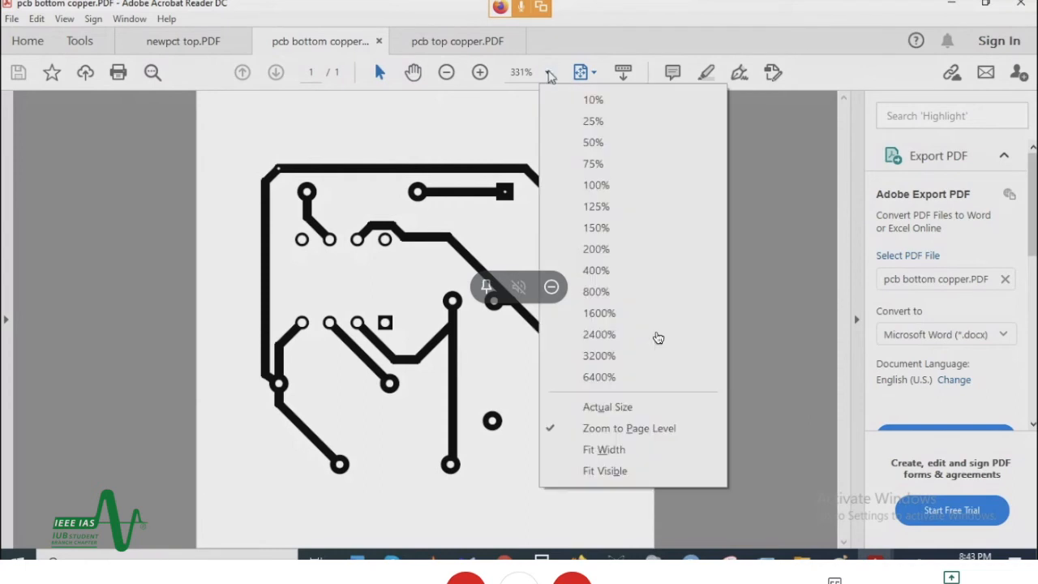
left_click(629, 185)
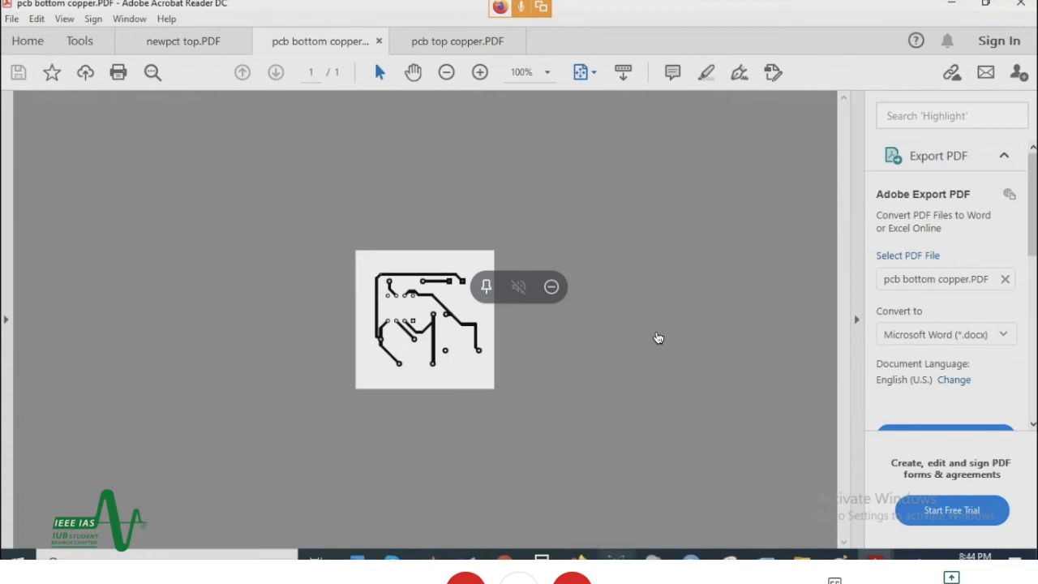
Step: Switch back to Proteus, close the newpcb project and open the existing senior-project design named pcb
left_click(617, 556)
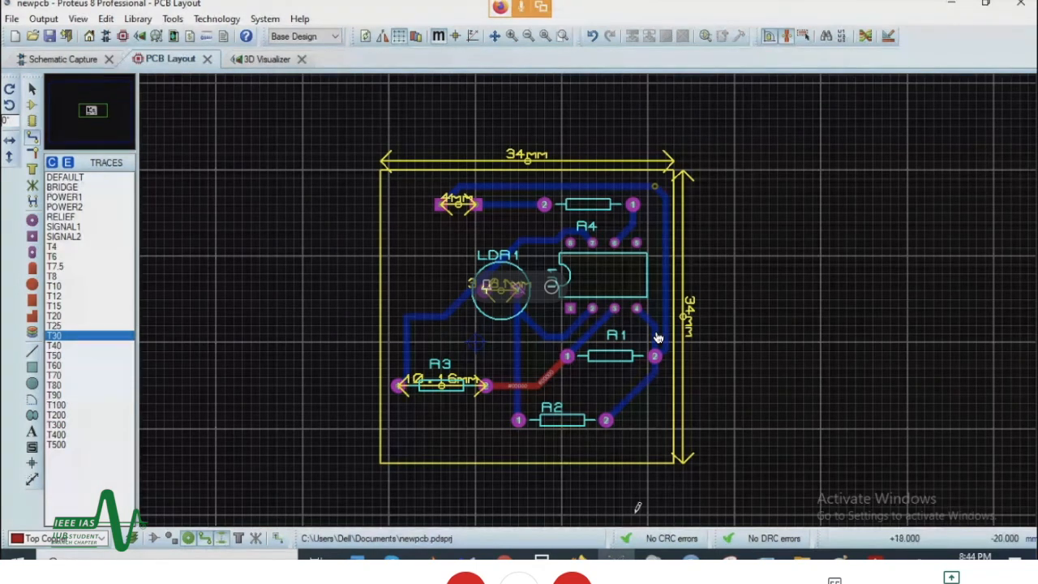
left_click(12, 19)
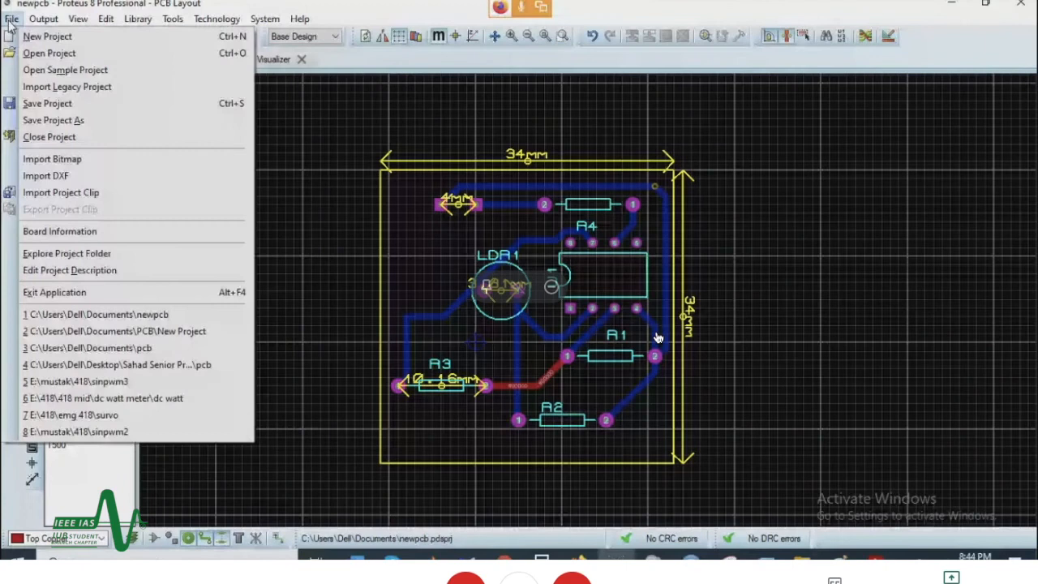
left_click(50, 137)
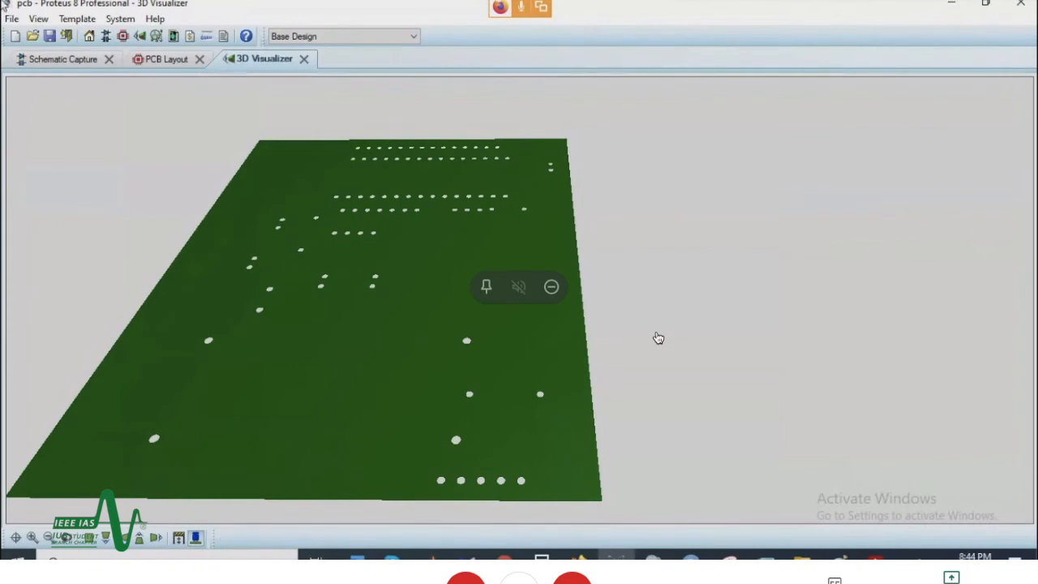
Step: Examine the schematic of the pcb project, checking the Arduino Nano's component properties and the GPS and SIM900D modules
left_click(49, 63)
scroll(638, 361, "down", 2)
scroll(638, 360, "up", 2)
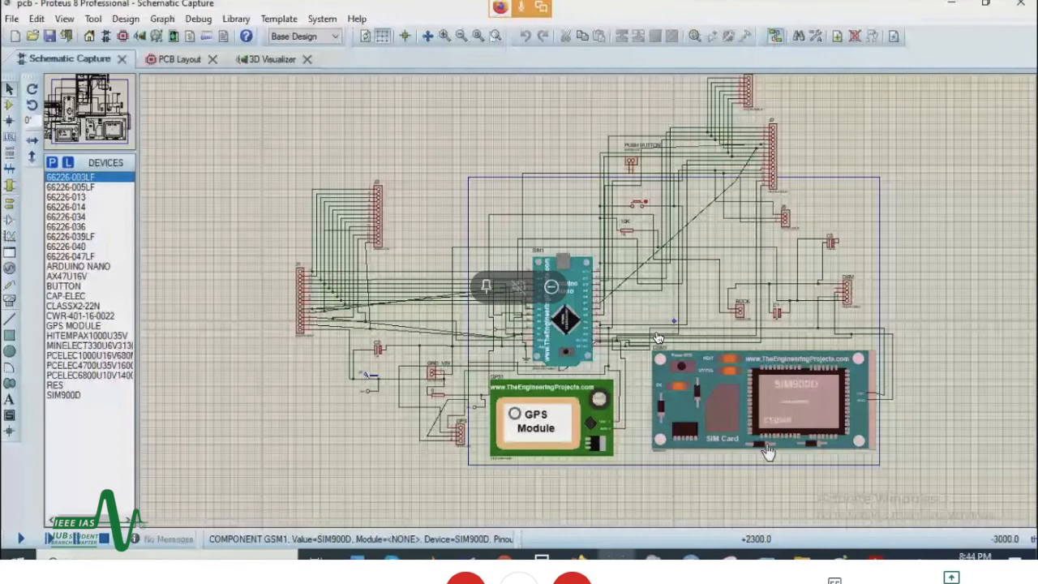
double_click(565, 301)
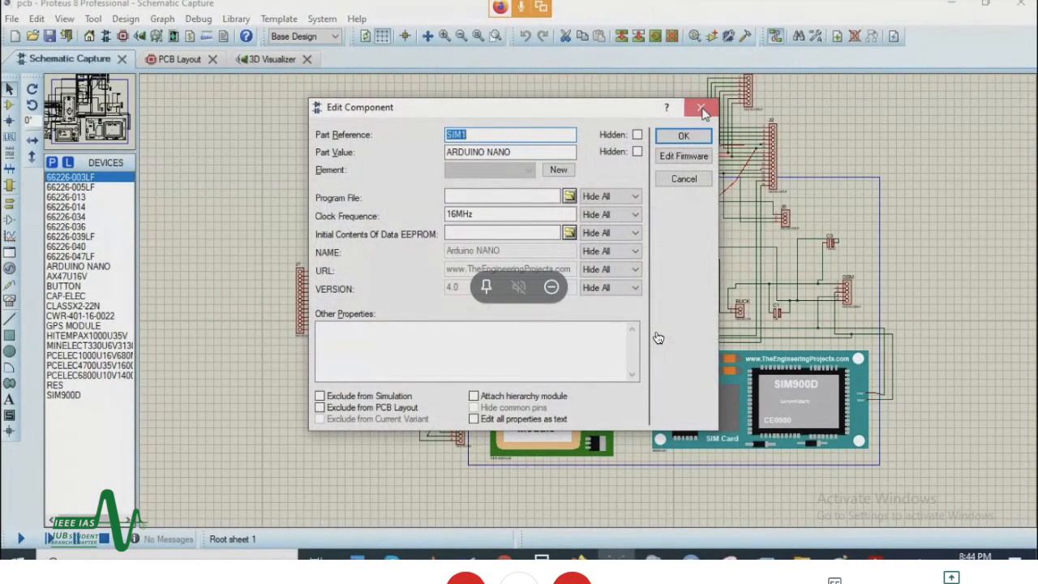
left_click(701, 110)
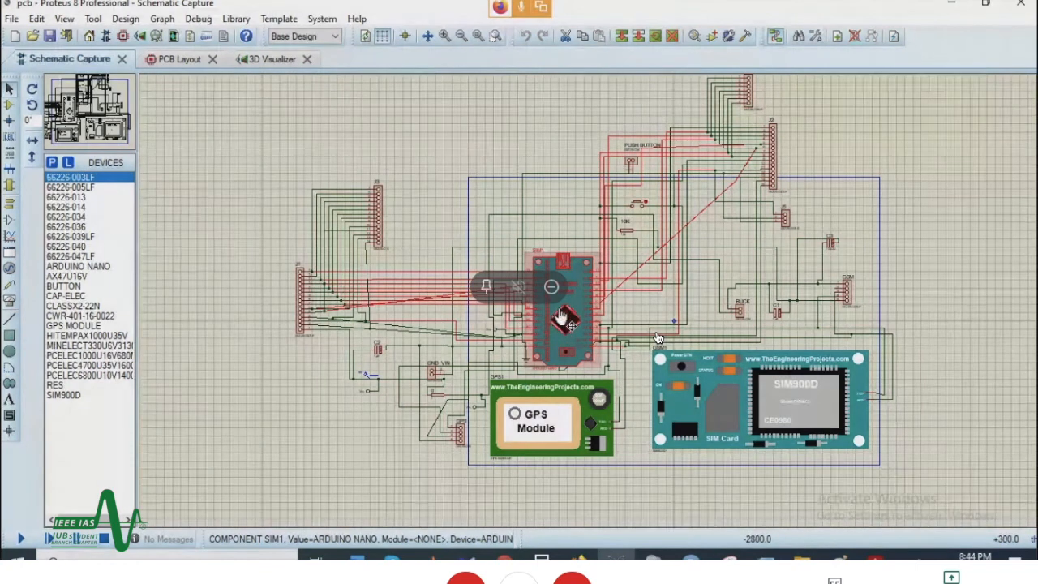
left_click(539, 422)
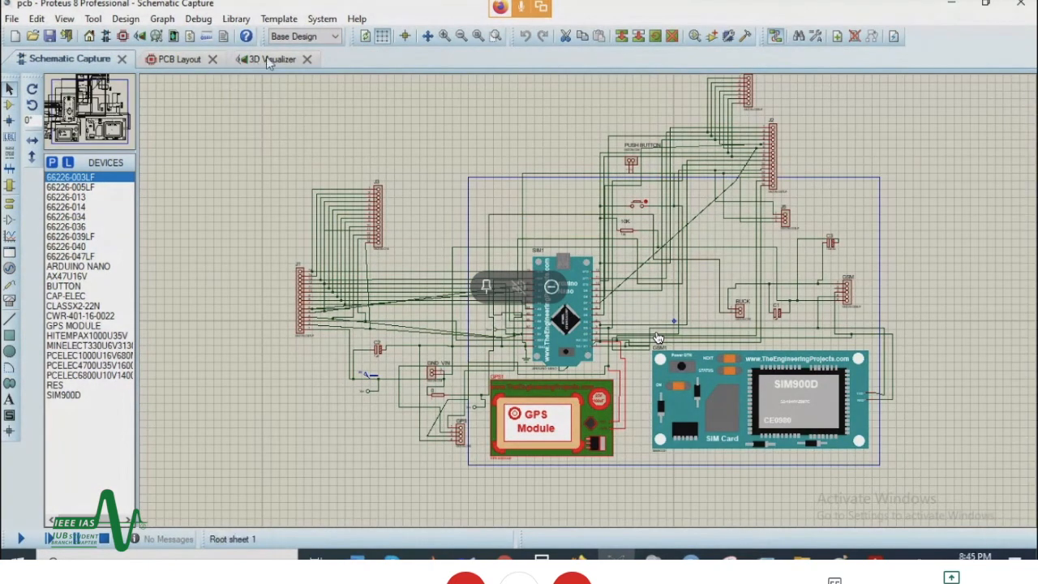
Step: Open the project's PCB layout and examine the silk title text, logo and the pin headers around the NANO footprint
left_click(269, 60)
left_click(171, 57)
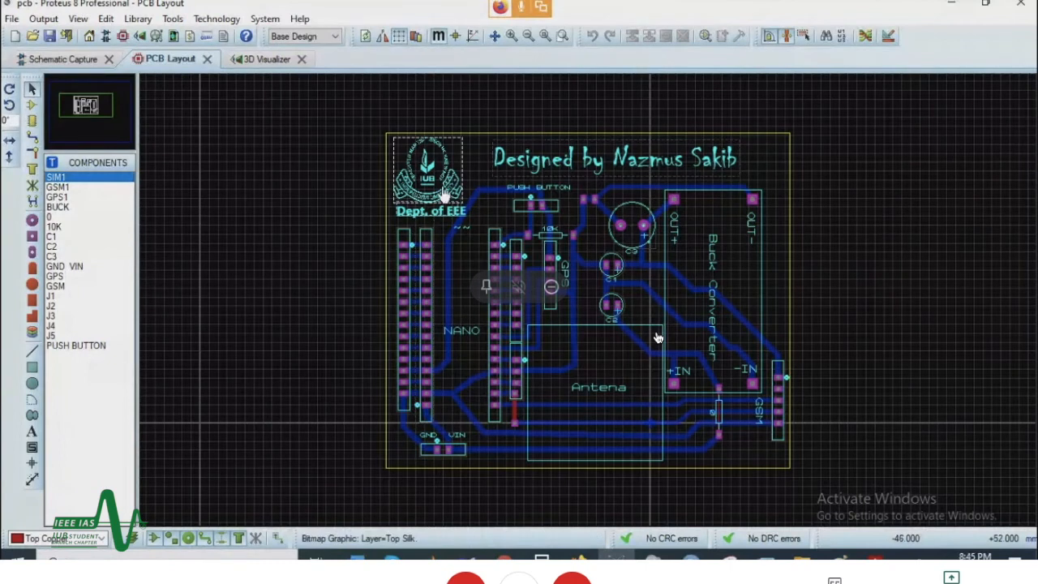
right_click(570, 160)
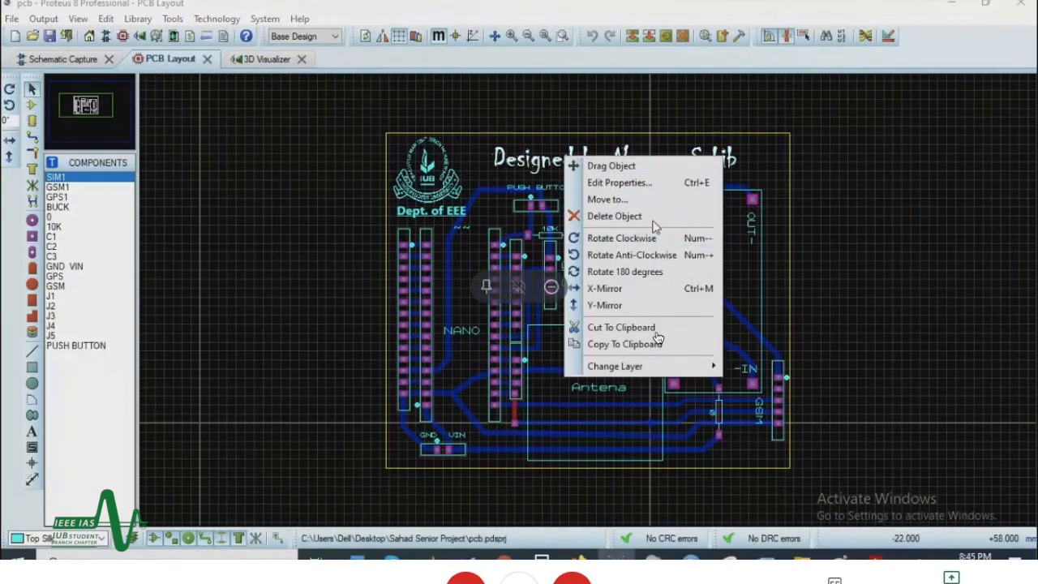
left_click(820, 342)
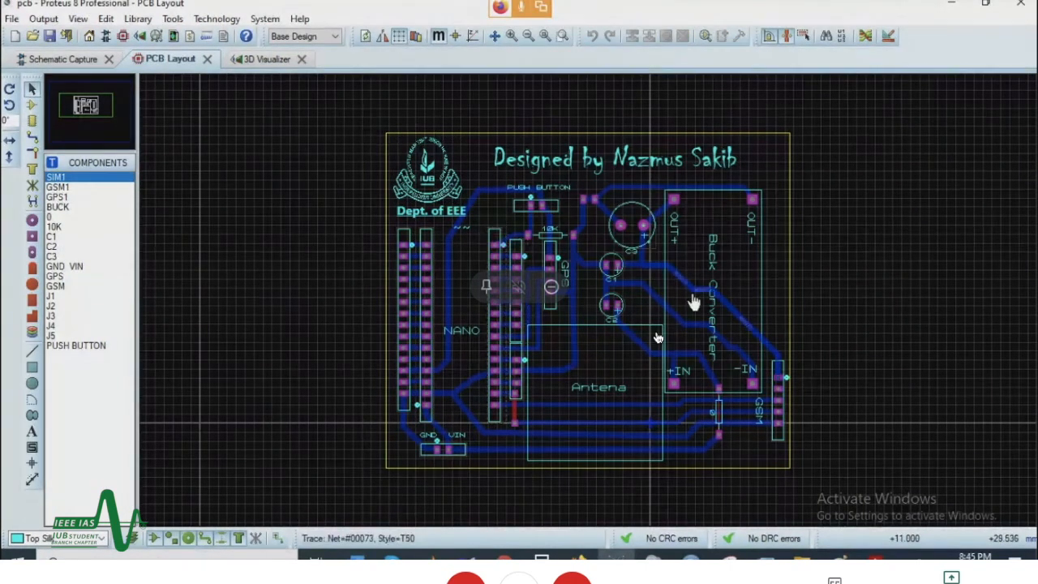
scroll(369, 332, "up", 3)
scroll(567, 332, "down", 1)
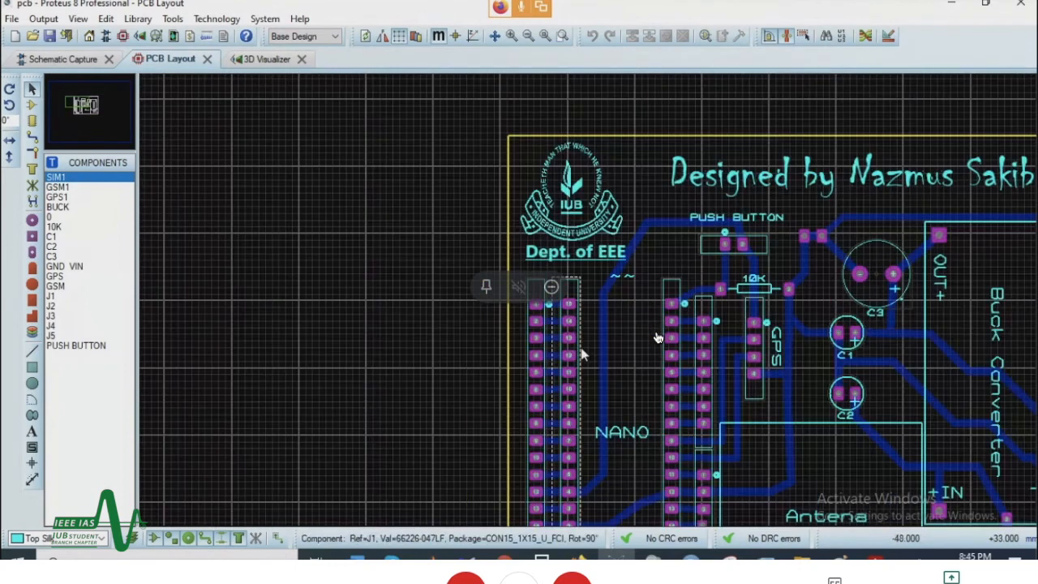
scroll(592, 340, "up", 1)
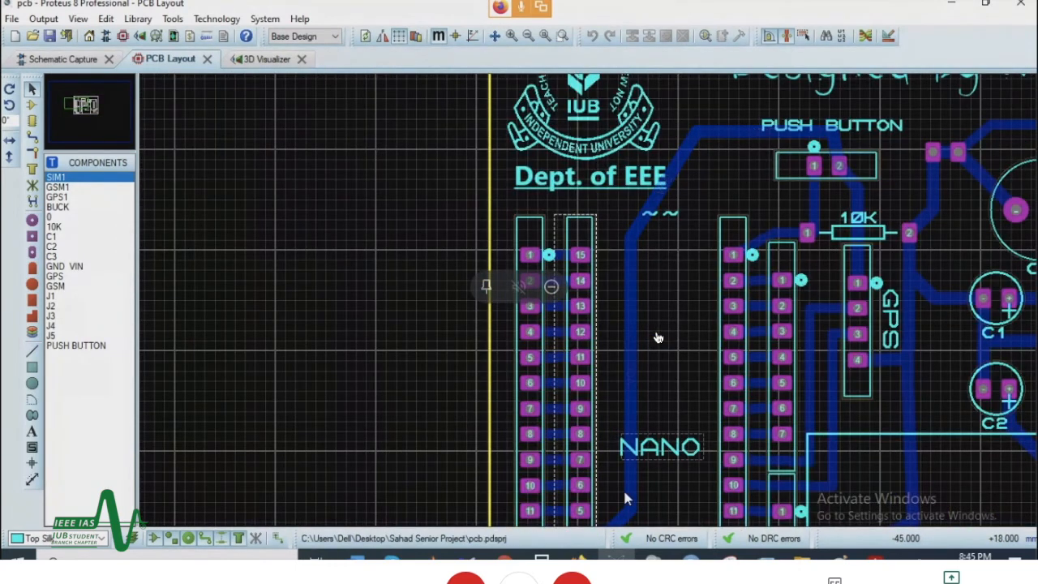
scroll(593, 239, "down", 1)
scroll(593, 110, "up", 1)
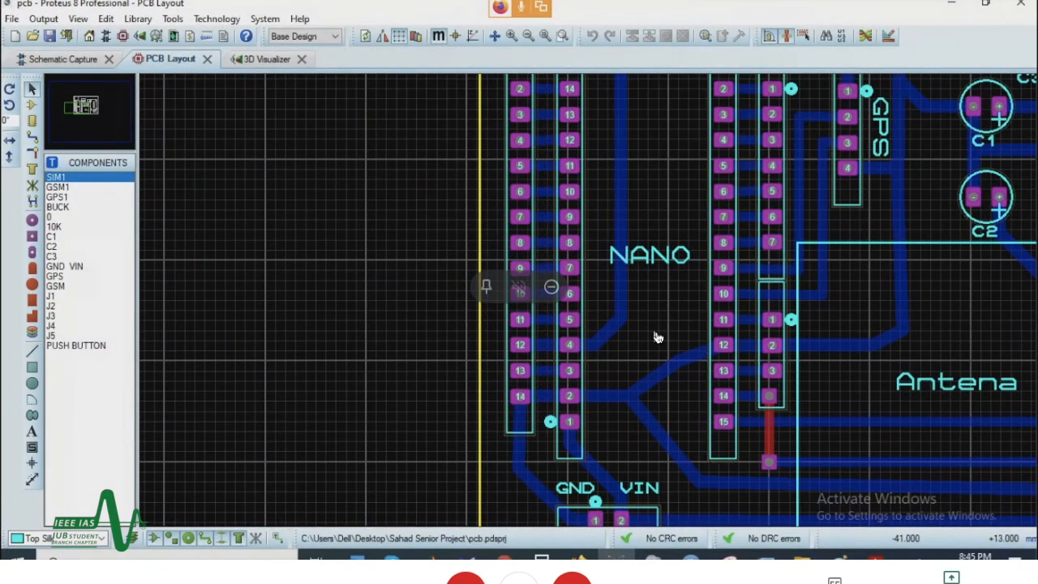
scroll(664, 312, "down", 1)
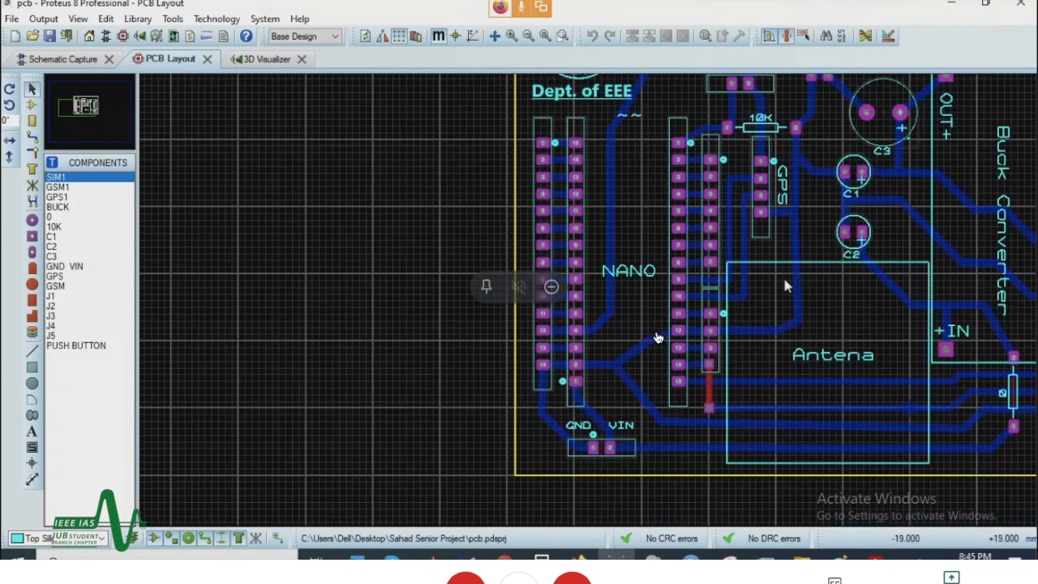
Step: Examine the GPS and GSM connectors, the capacitors and the Buck Converter outline with its pads on the PCB layout
scroll(783, 251, "up", 1)
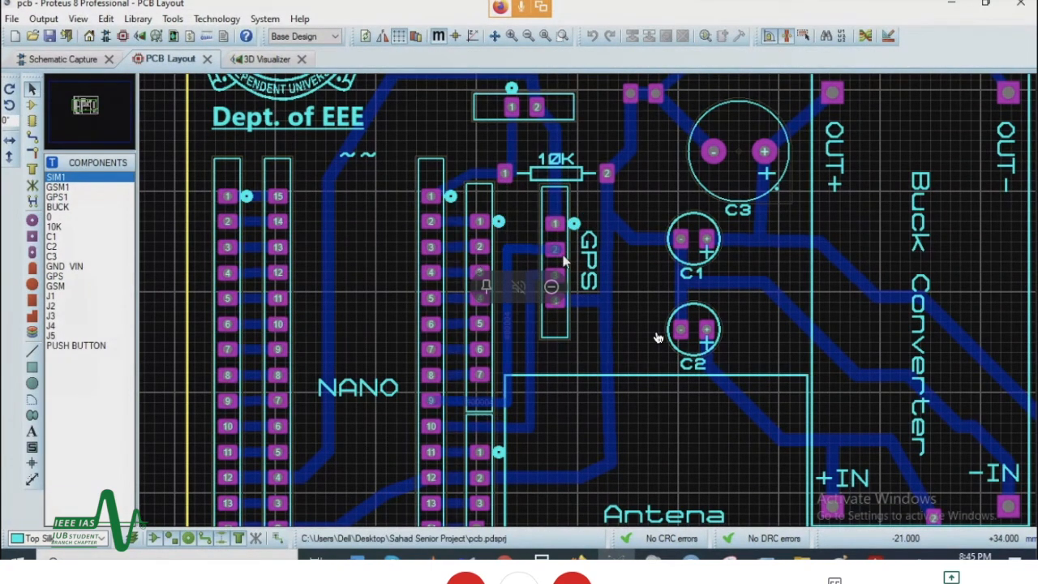
scroll(574, 285, "down", 1)
scroll(987, 496, "up", 1)
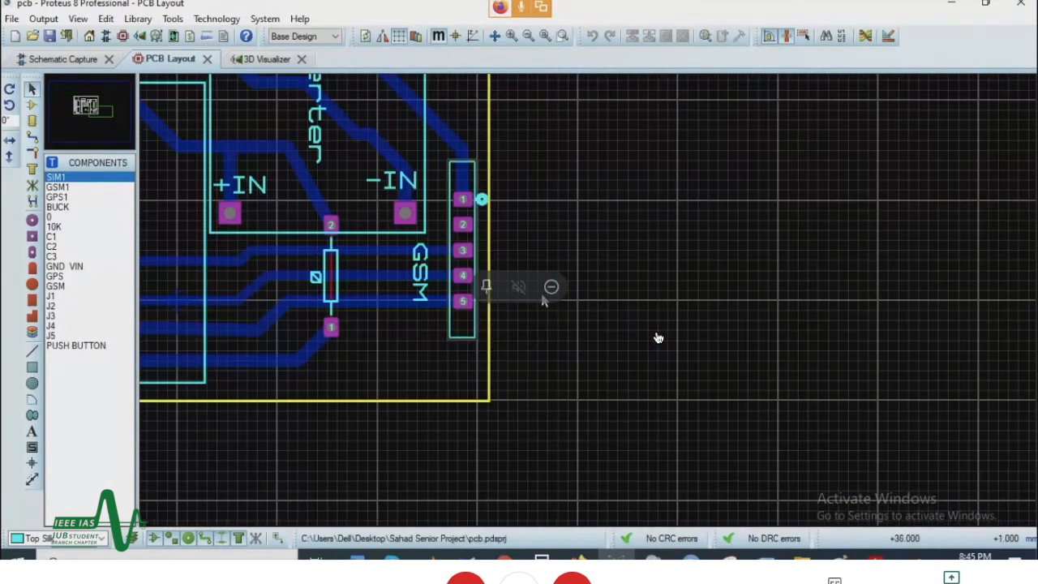
scroll(438, 308, "down", 1)
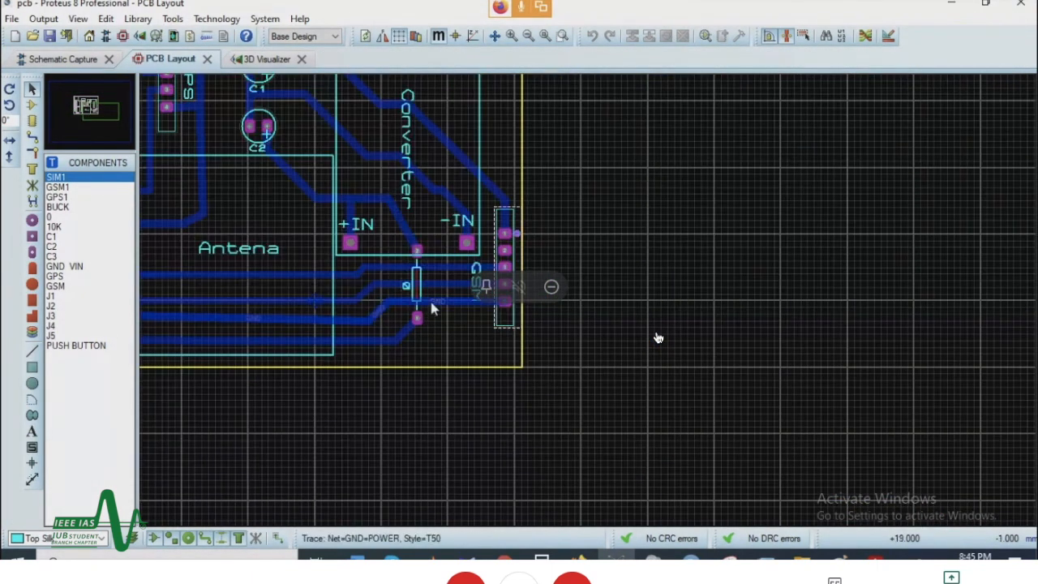
scroll(386, 168, "up", 1)
scroll(612, 149, "down", 1)
scroll(612, 146, "up", 1)
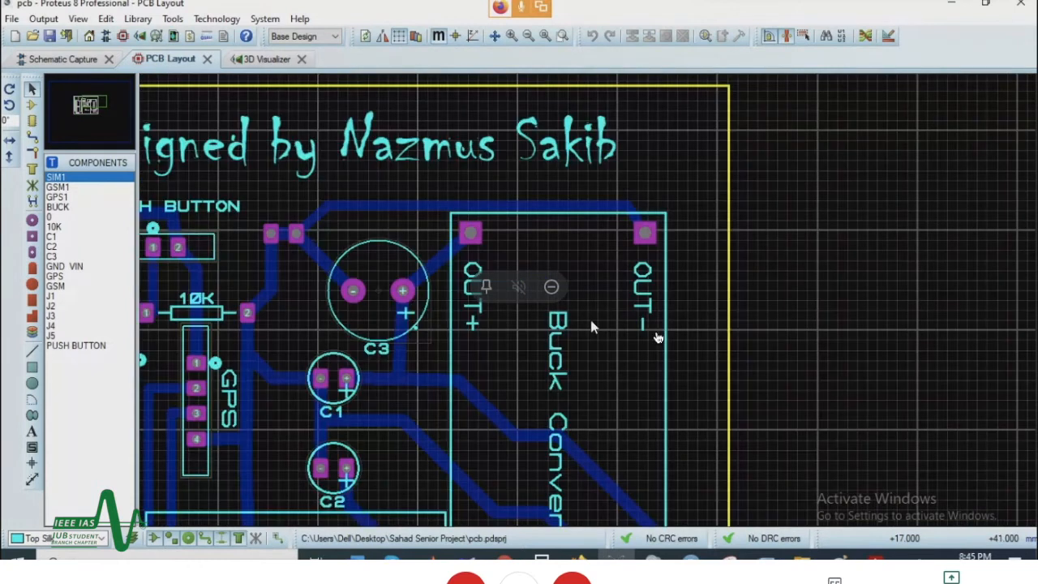
scroll(590, 322, "down", 1)
scroll(588, 459, "down", 1)
scroll(577, 411, "up", 1)
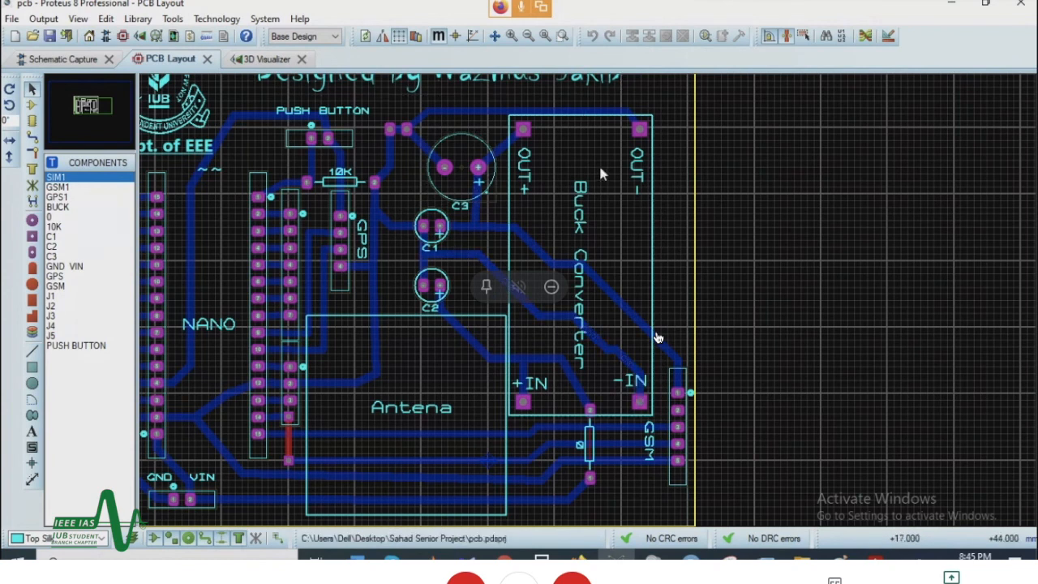
left_click(31, 479)
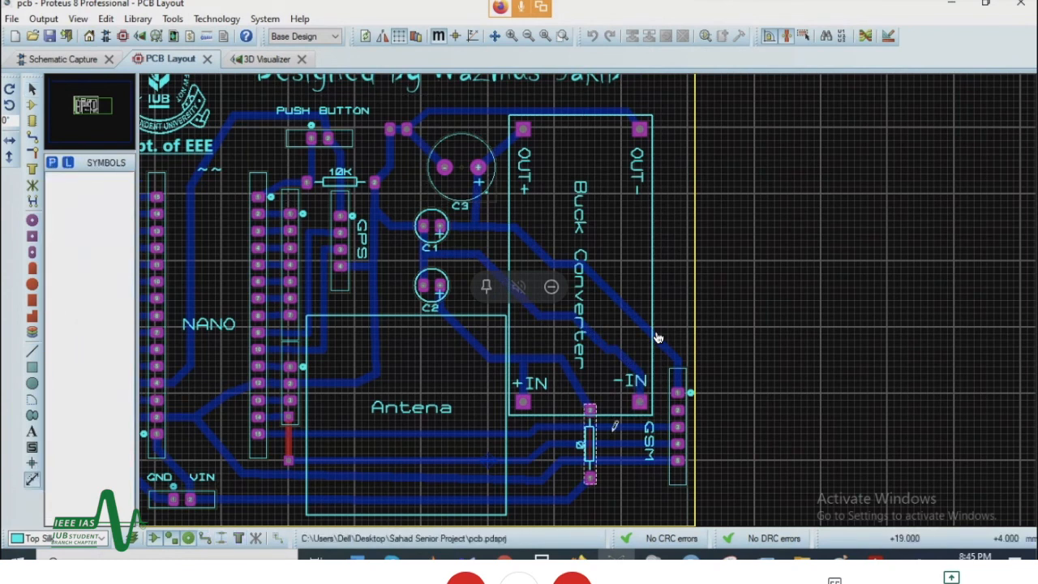
left_click(525, 399)
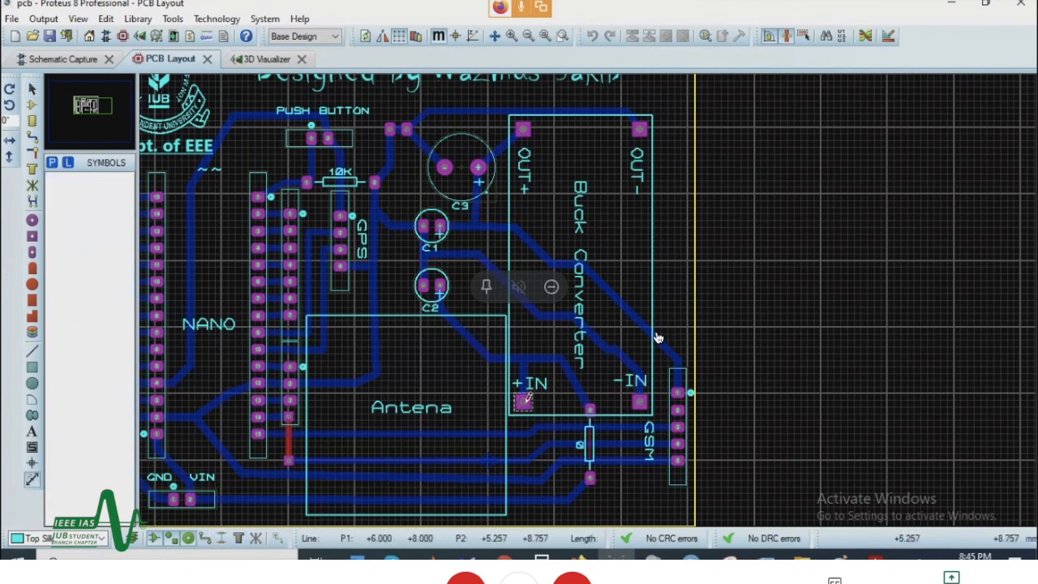
left_click(525, 397)
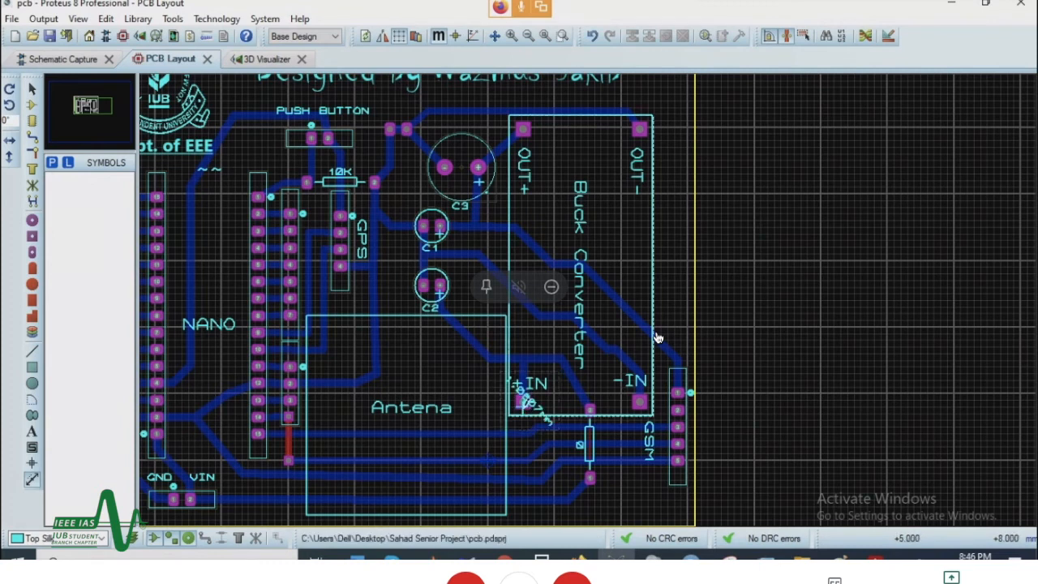
right_click(535, 399)
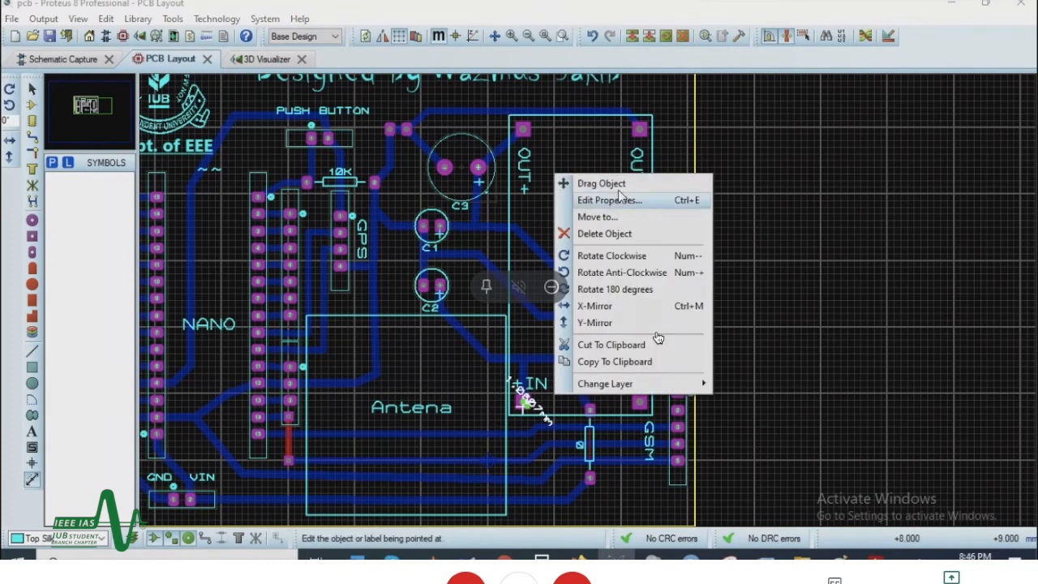
left_click(613, 216)
left_click(553, 306)
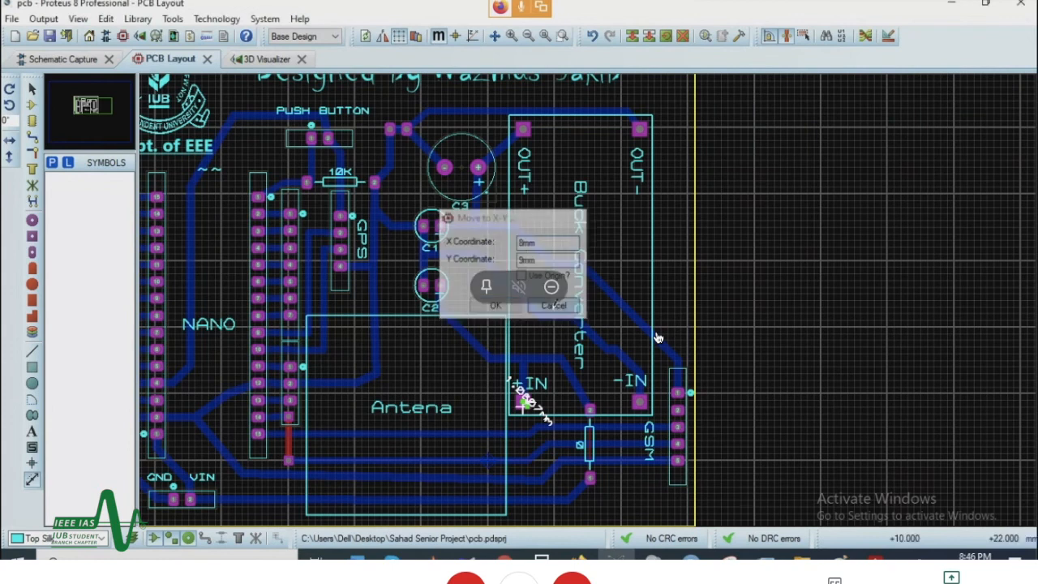
right_click(537, 401)
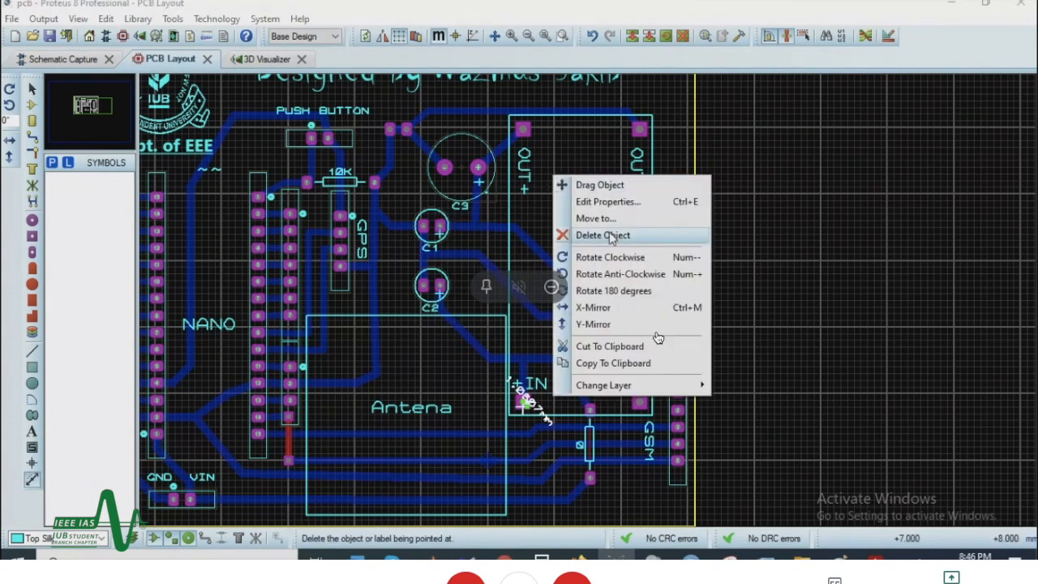
left_click(612, 235)
Step: Dimension the distance between the +IN and -IN pads of the Buck Converter footprint on the PCB layout
left_click(523, 400)
left_click(639, 401)
scroll(658, 337, "down", 3)
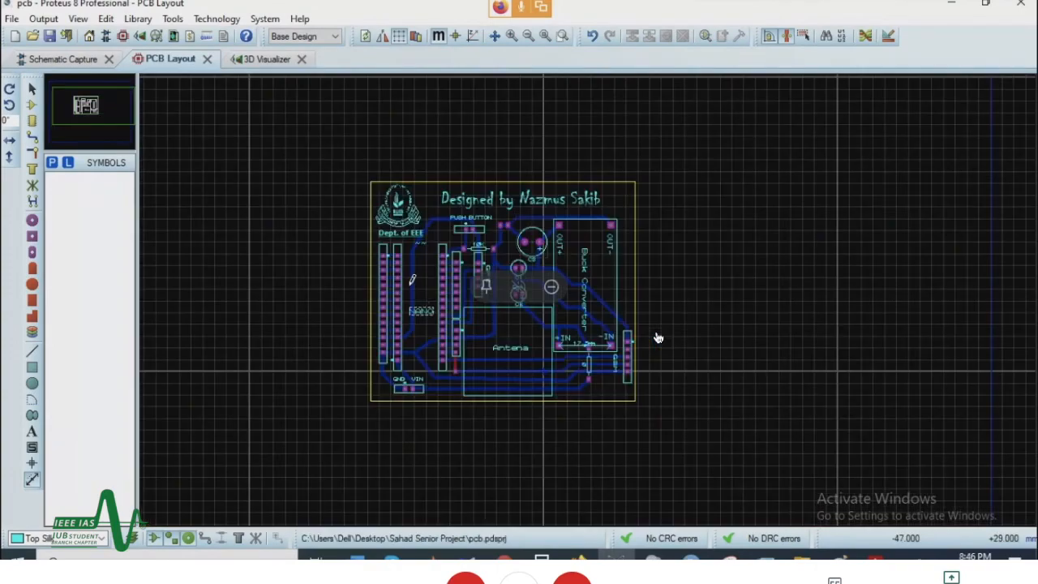
scroll(657, 338, "up", 1)
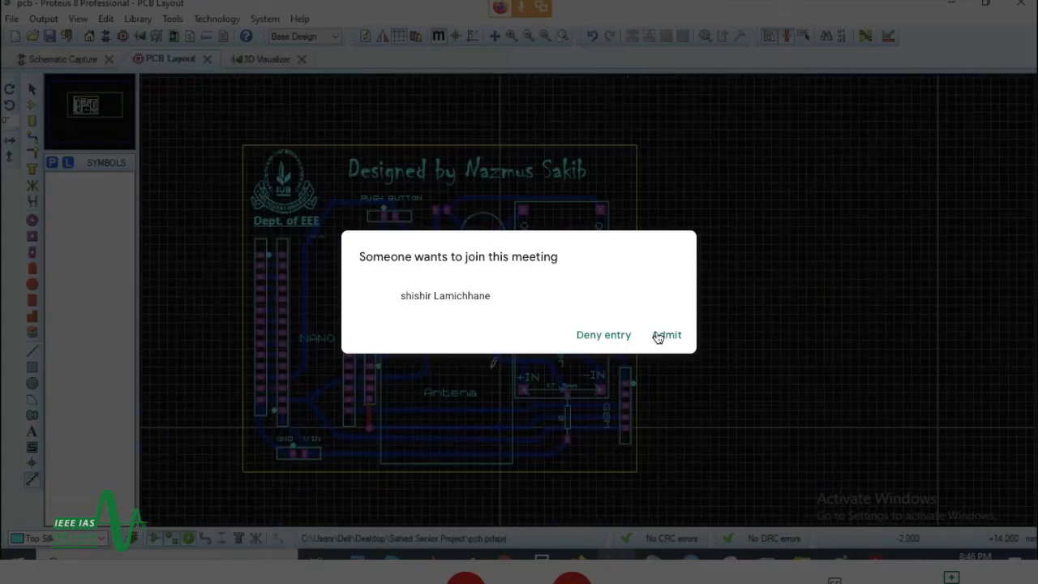
Step: Admit the waiting participant and switch to Google Meet in Firefox to read the chat question about the rotation option while exporting
left_click(667, 335)
scroll(657, 337, "up", 2)
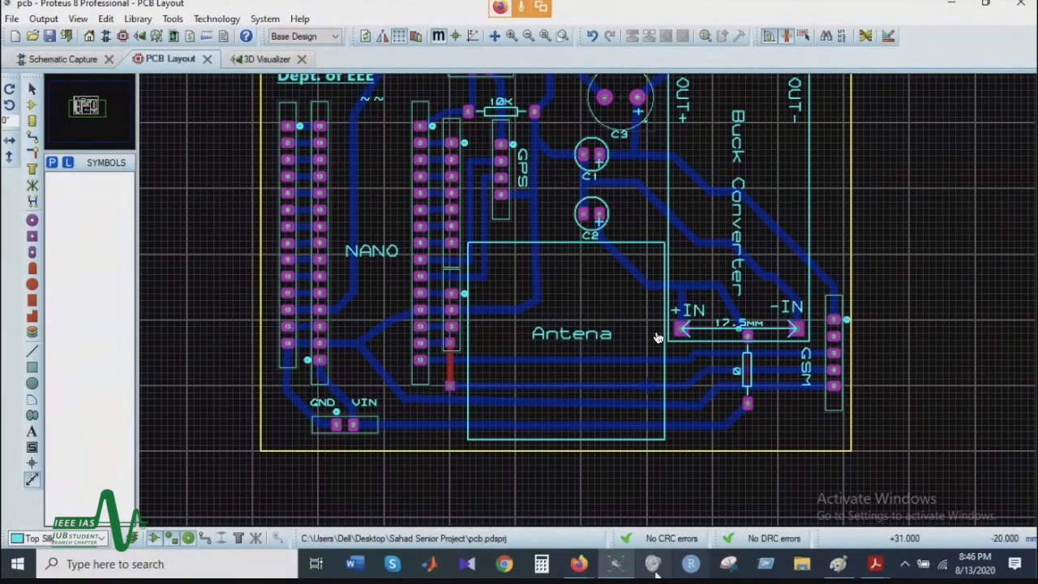
left_click(582, 568)
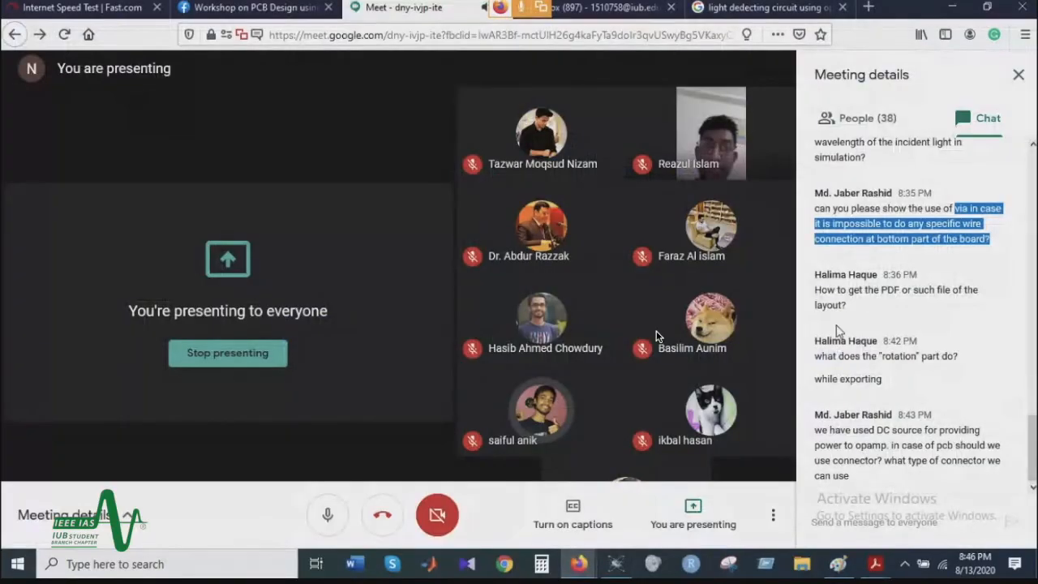
left_click_drag(820, 357, 937, 355)
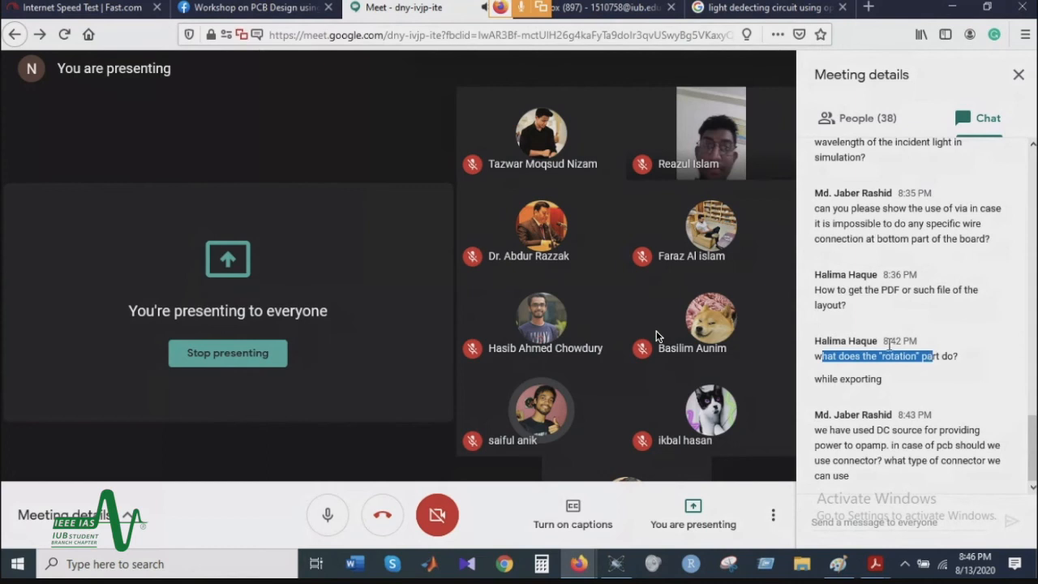
mouse_move(621, 567)
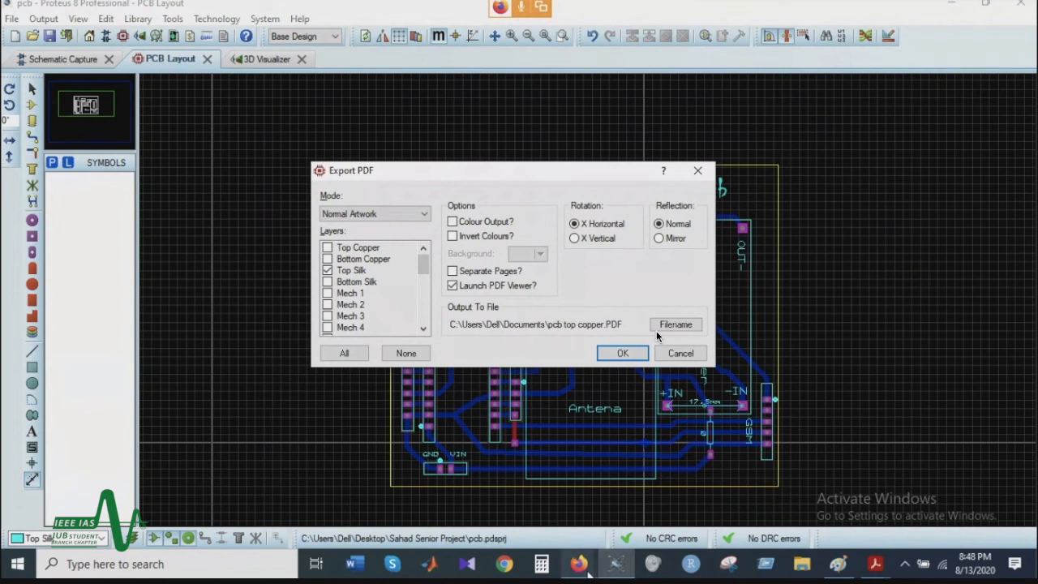
Step: Try to export the Top Silk layer as PDF with X Vertical rotation, and close the open pcb top copper.PDF in Acrobat Reader
left_click(874, 564)
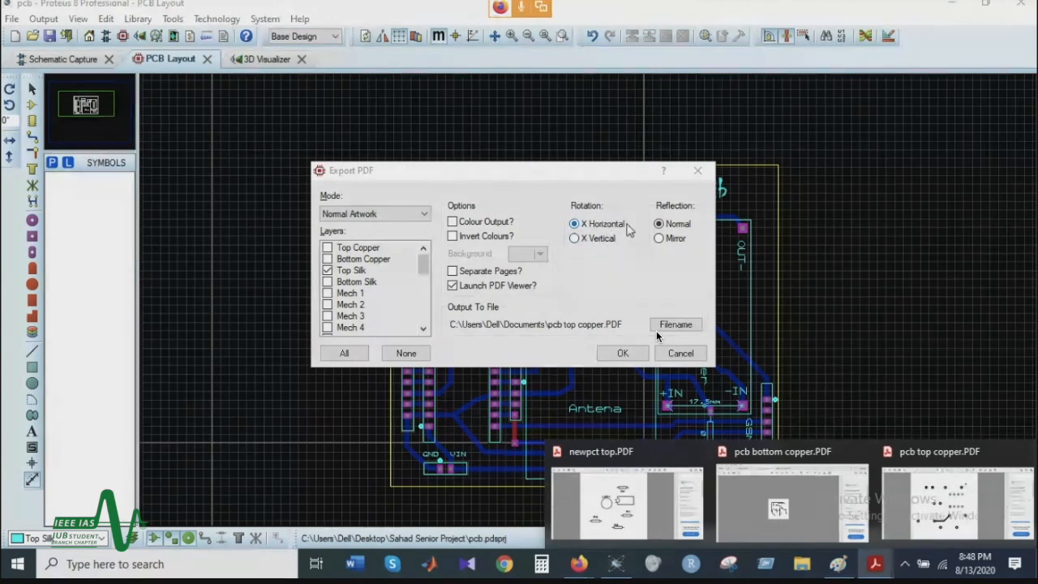
left_click(576, 237)
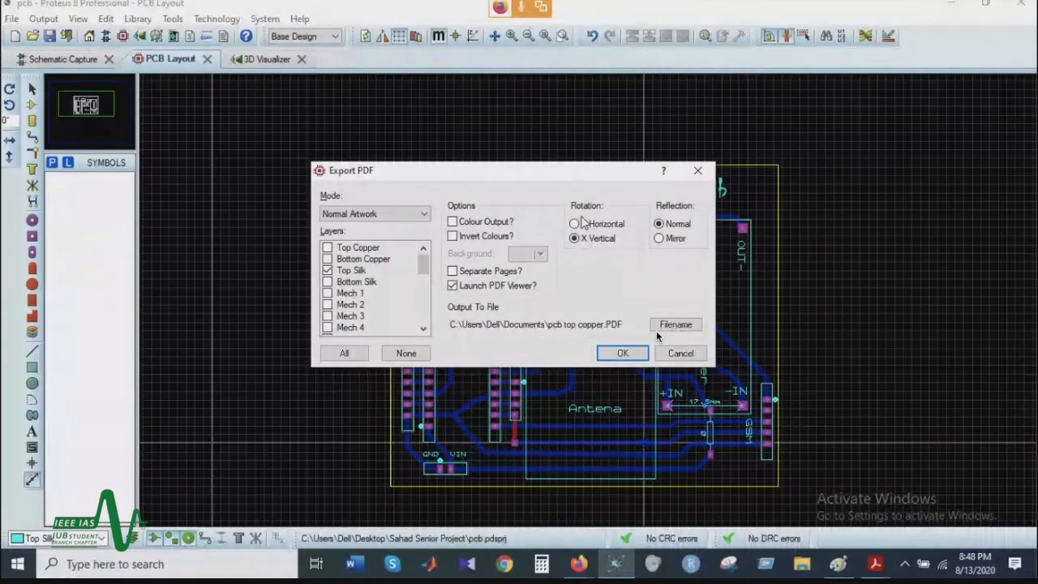
left_click(590, 224)
left_click(624, 354)
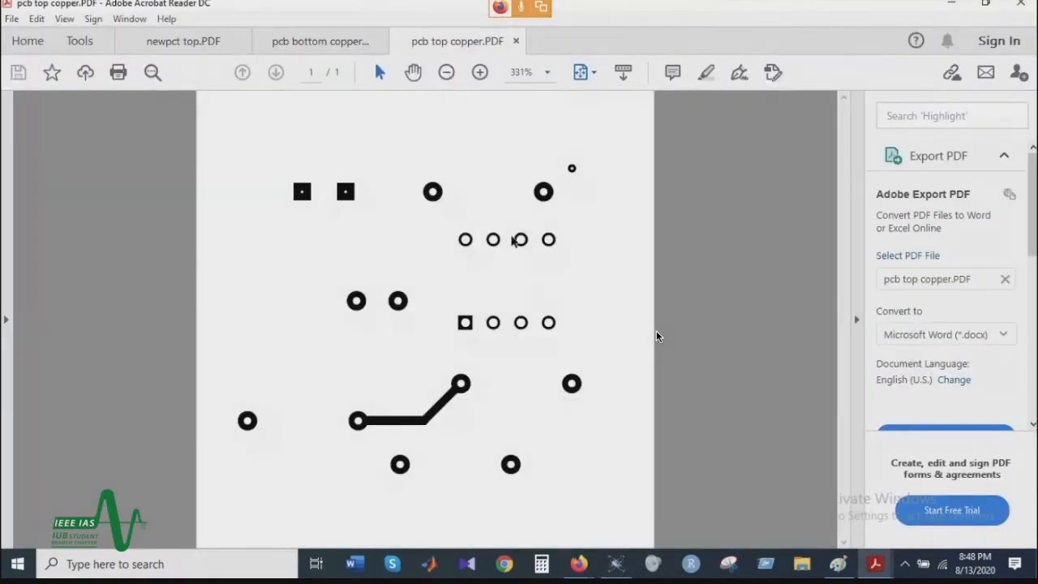
left_click(517, 41)
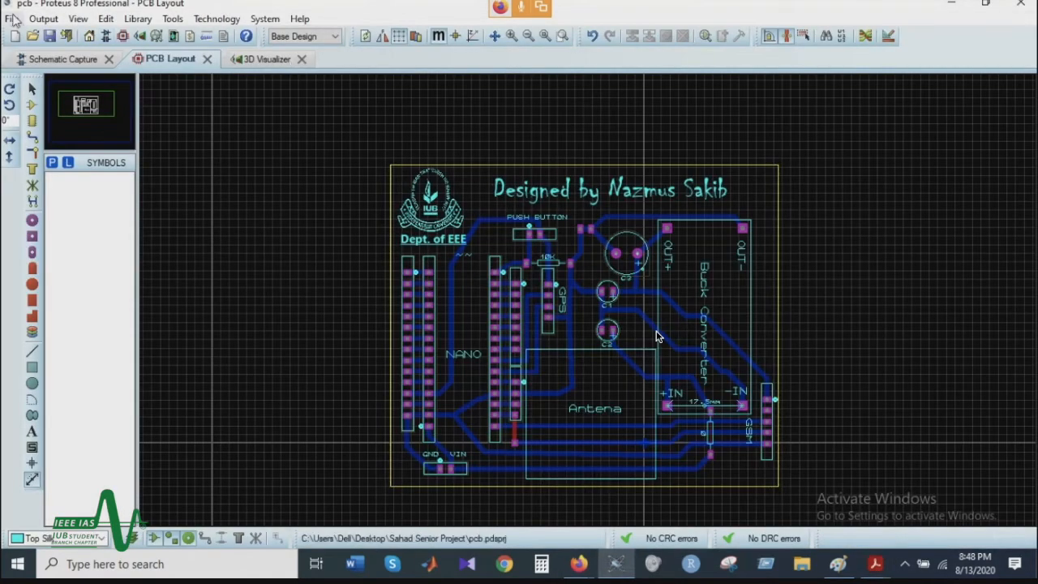
Step: Export the PCB layout from Proteus to pcb top copper.PDF with X Vertical rotation and examine the rotated artwork in Acrobat Reader
left_click(43, 18)
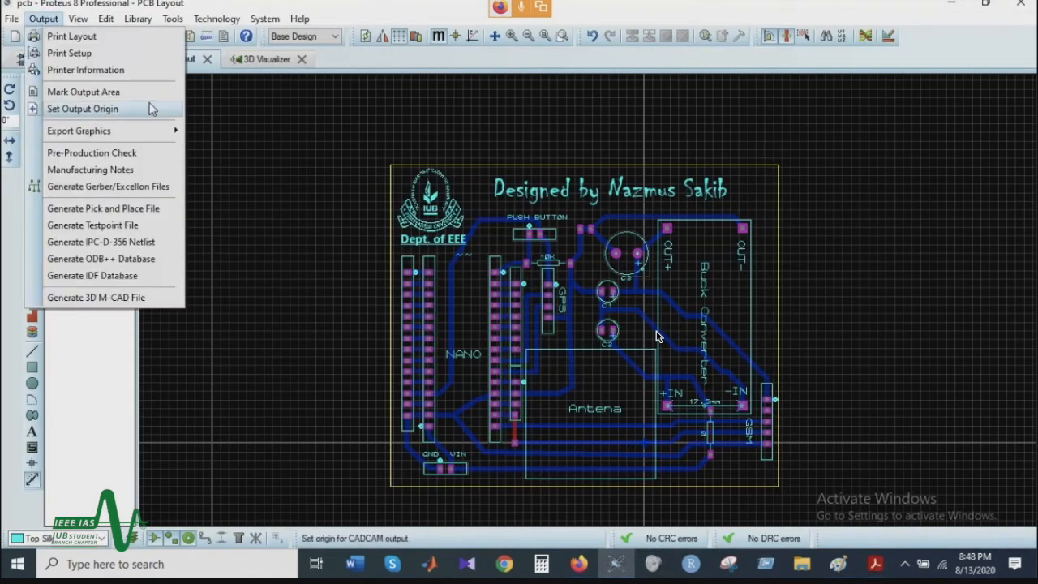
mouse_move(154, 132)
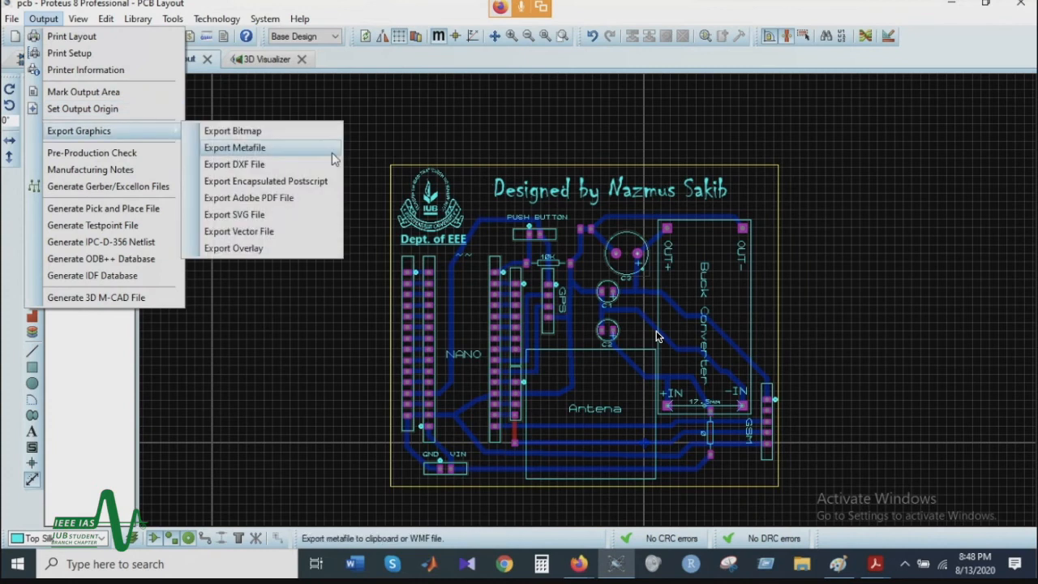
left_click(312, 196)
left_click(622, 353)
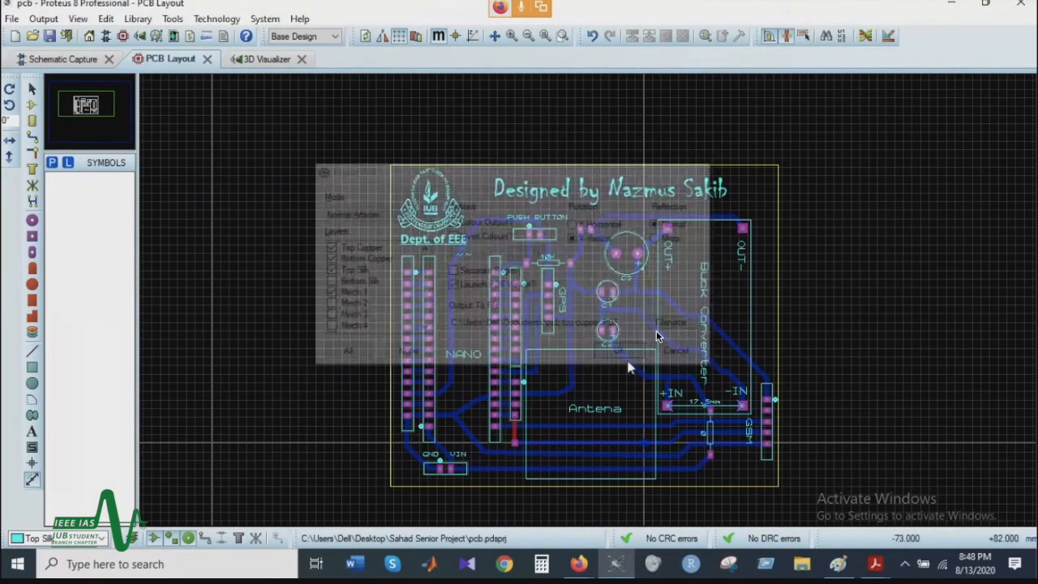
scroll(656, 336, "down", 10)
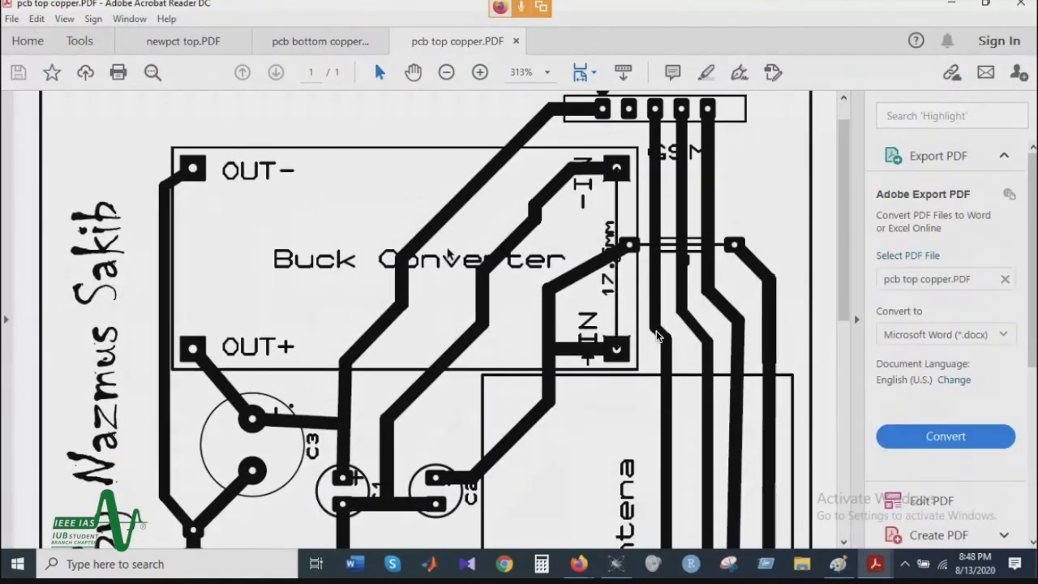
scroll(656, 337, "down", 4)
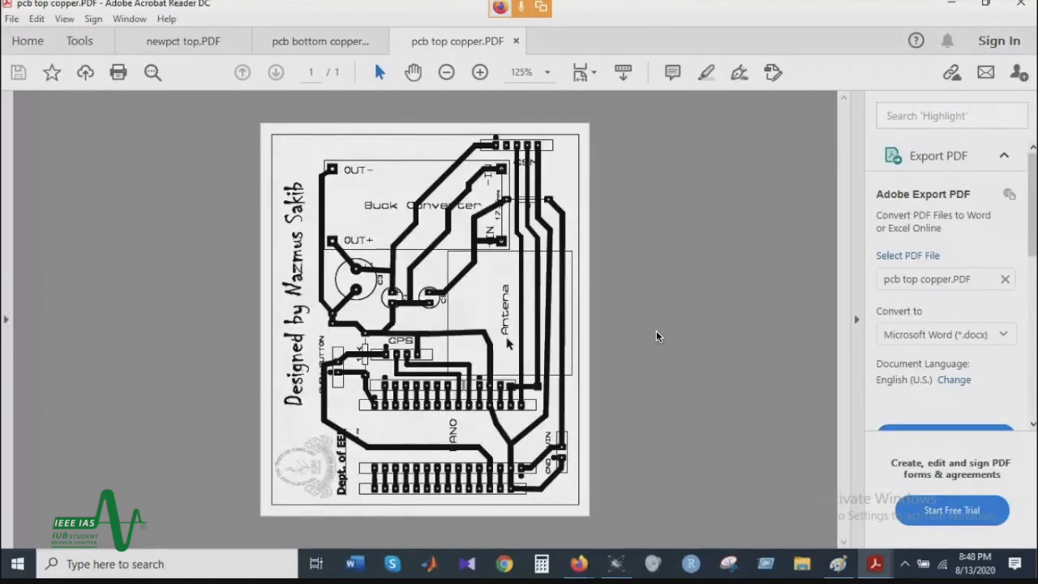
scroll(427, 384, "up", 4)
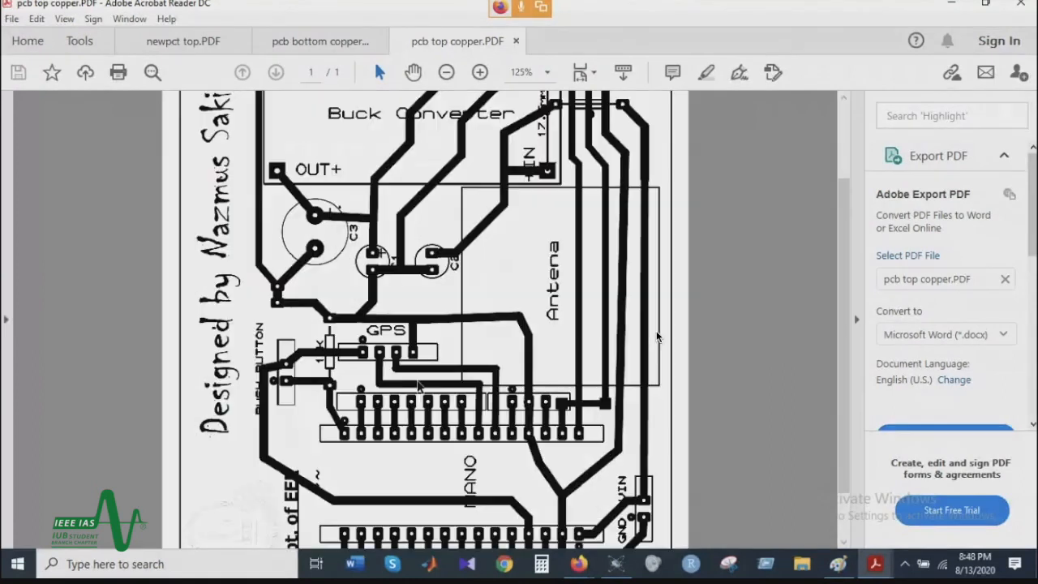
scroll(293, 245, "down", 5)
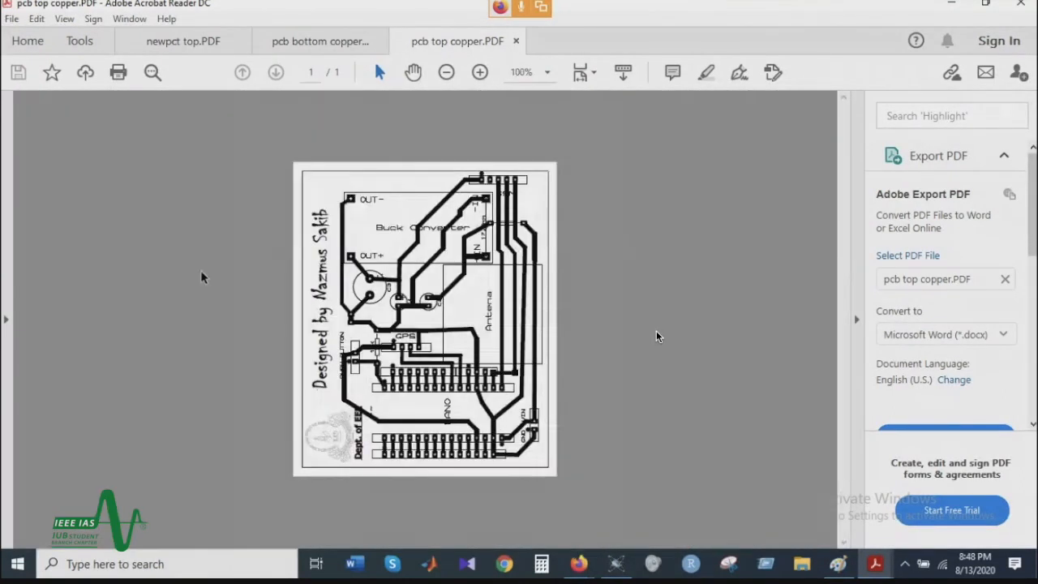
Step: Return to the Proteus PCB layout and set up another PDF export with only the Top Silk layer selected
key("alt+Tab")
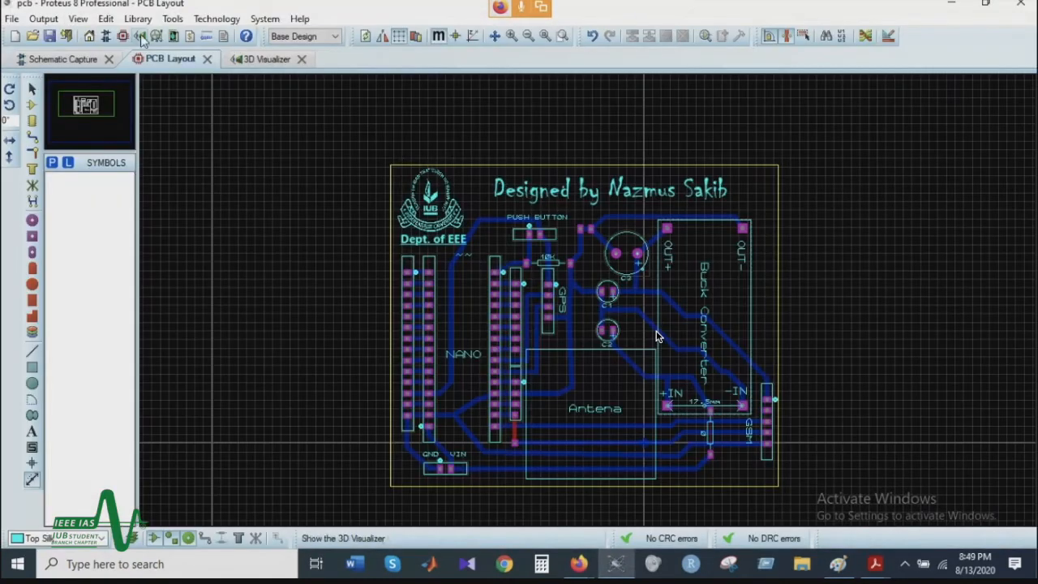
left_click(43, 19)
mouse_move(116, 139)
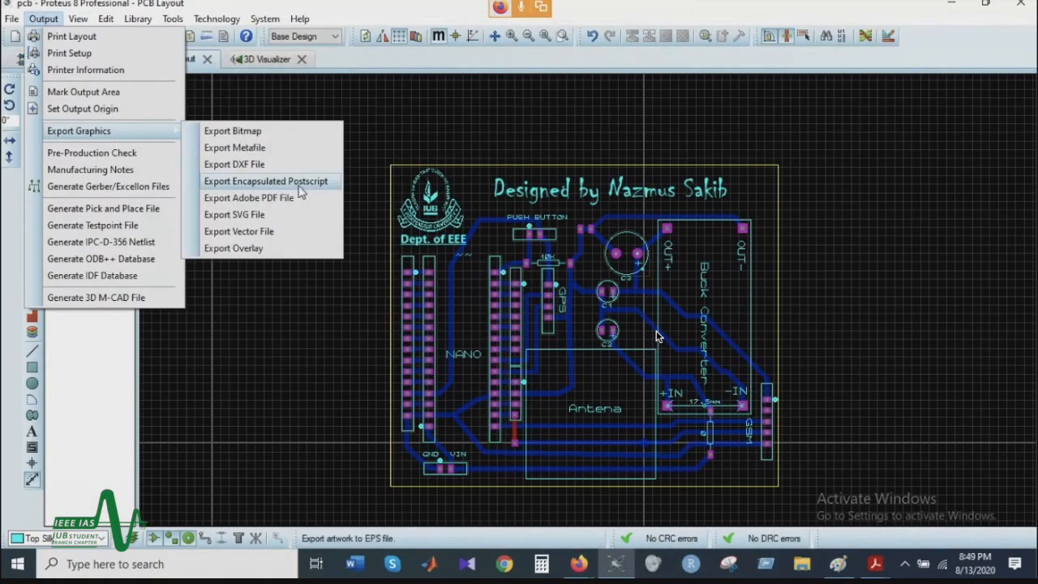
left_click(290, 197)
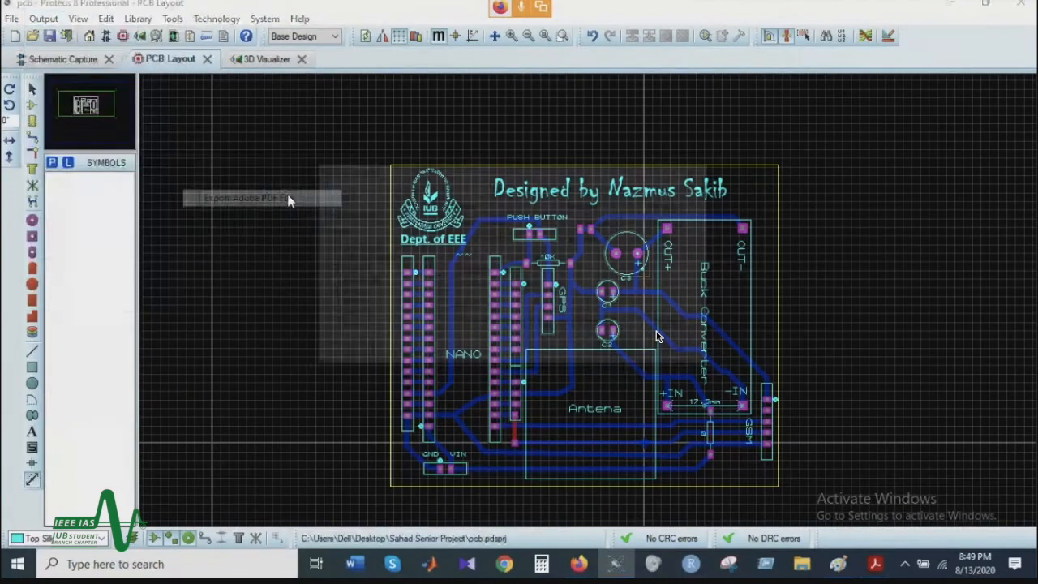
left_click(405, 353)
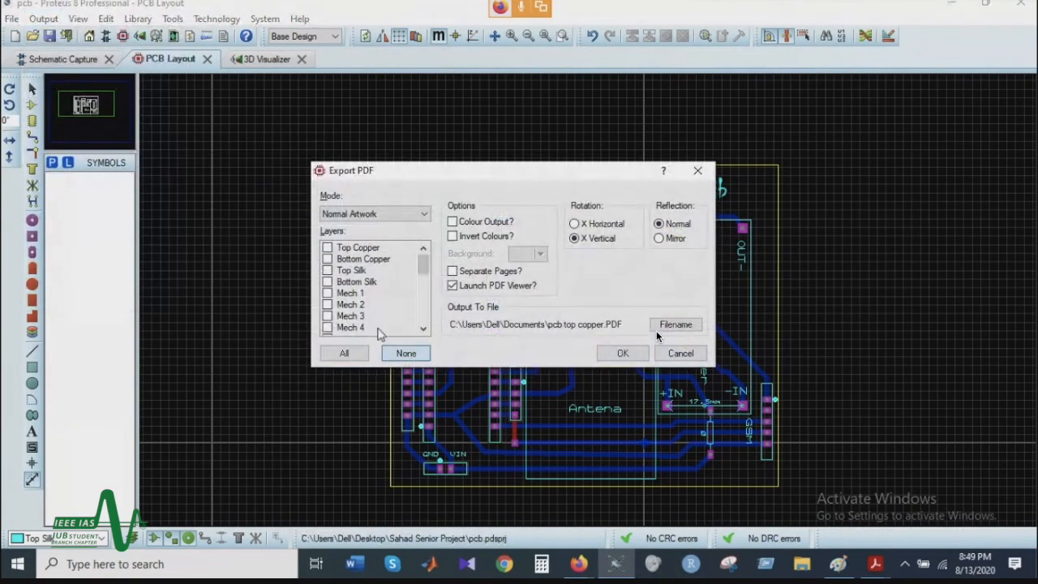
left_click(342, 270)
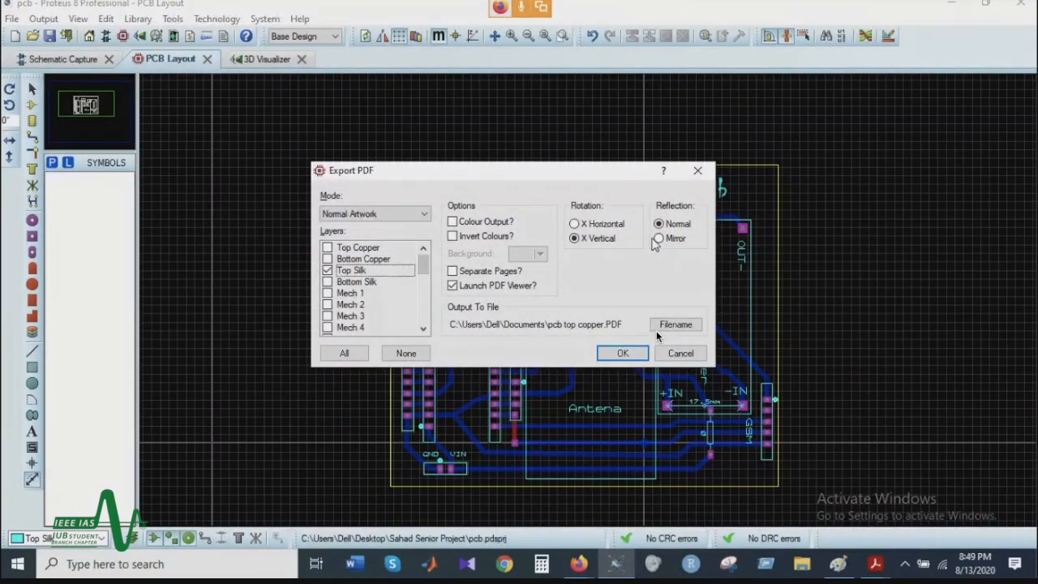
Step: Switch the PDF export's rotation between X Horizontal and X Vertical, choose Mirror reflection, and close the export settings
left_click(588, 225)
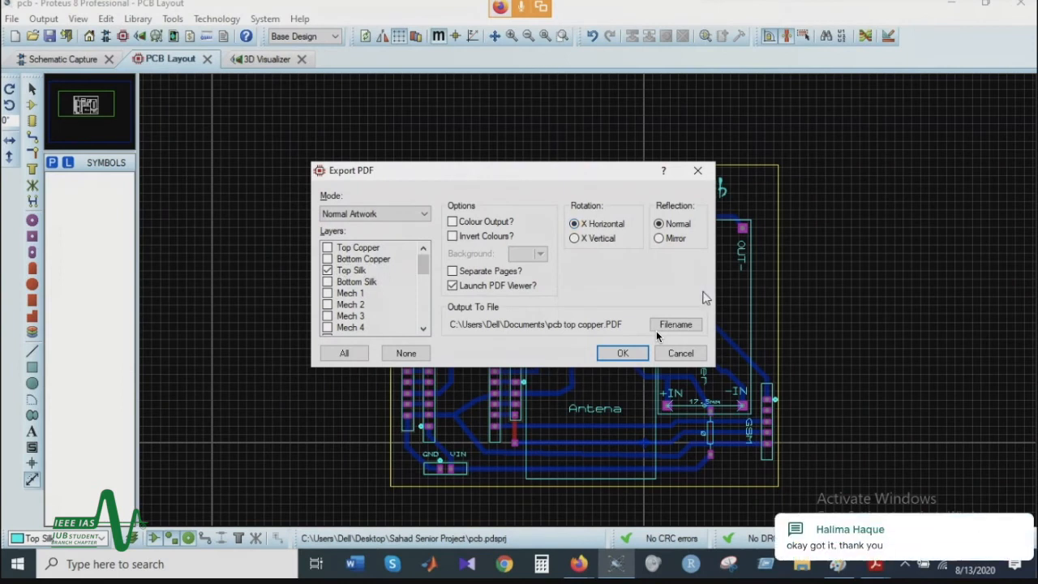
left_click(604, 241)
left_click(591, 226)
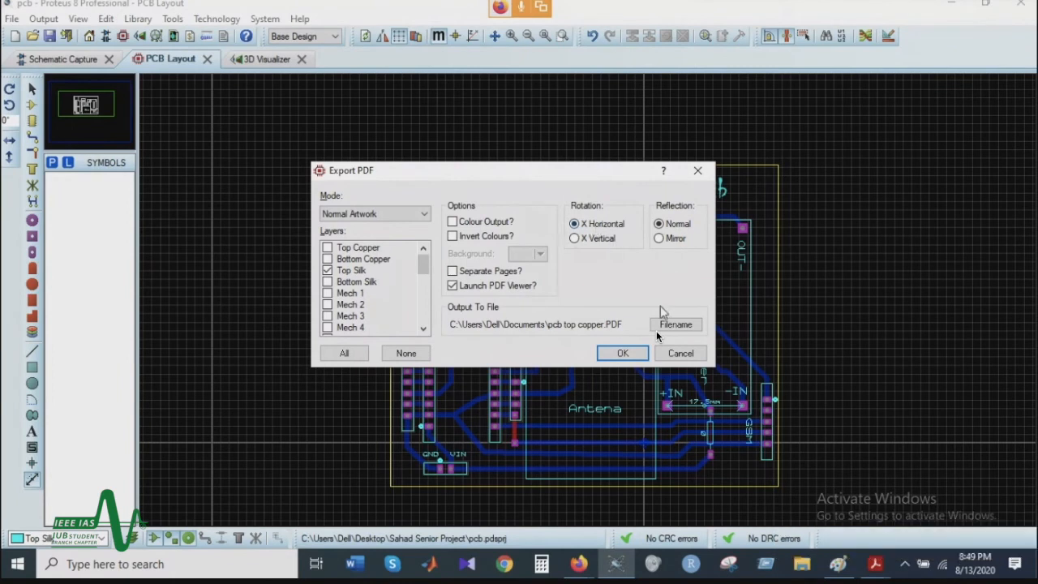
left_click(661, 226)
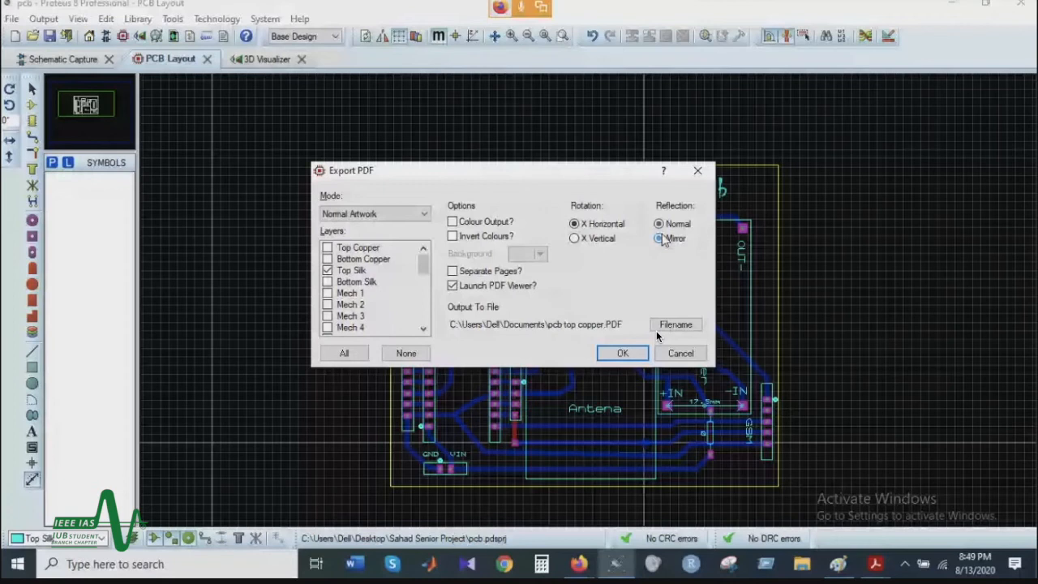
key("Return")
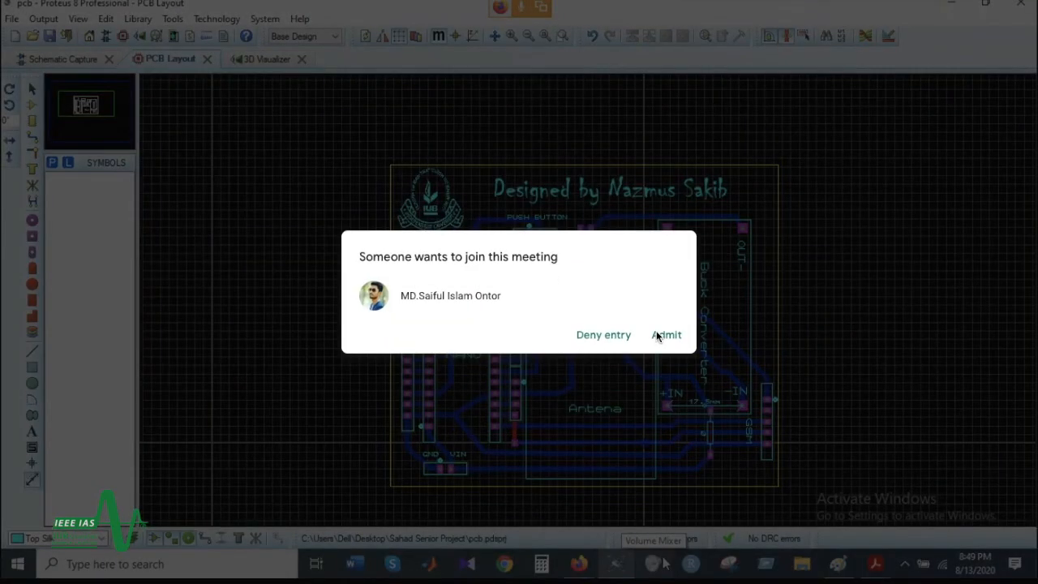
Step: Admit the waiting participant and read the Google Meet chat question about which connector to use for powering the op-amp
left_click(664, 334)
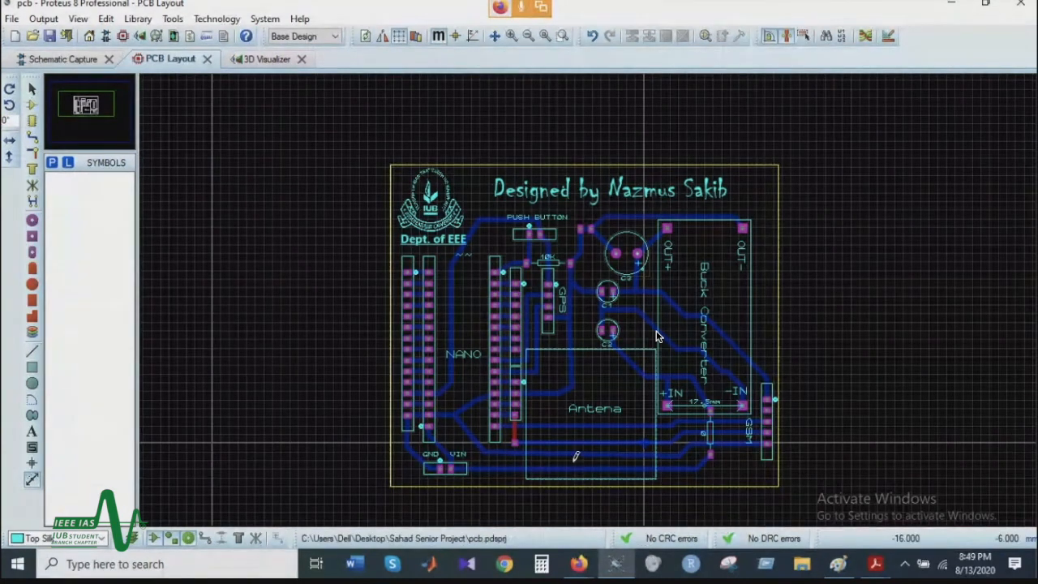
scroll(507, 426, "up", 2)
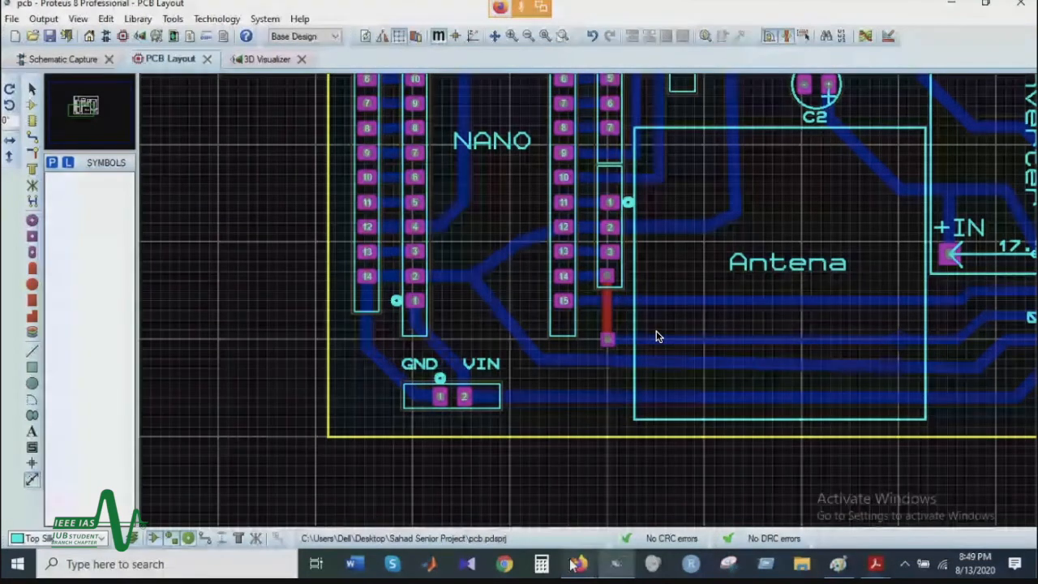
mouse_move(573, 563)
left_click(636, 505)
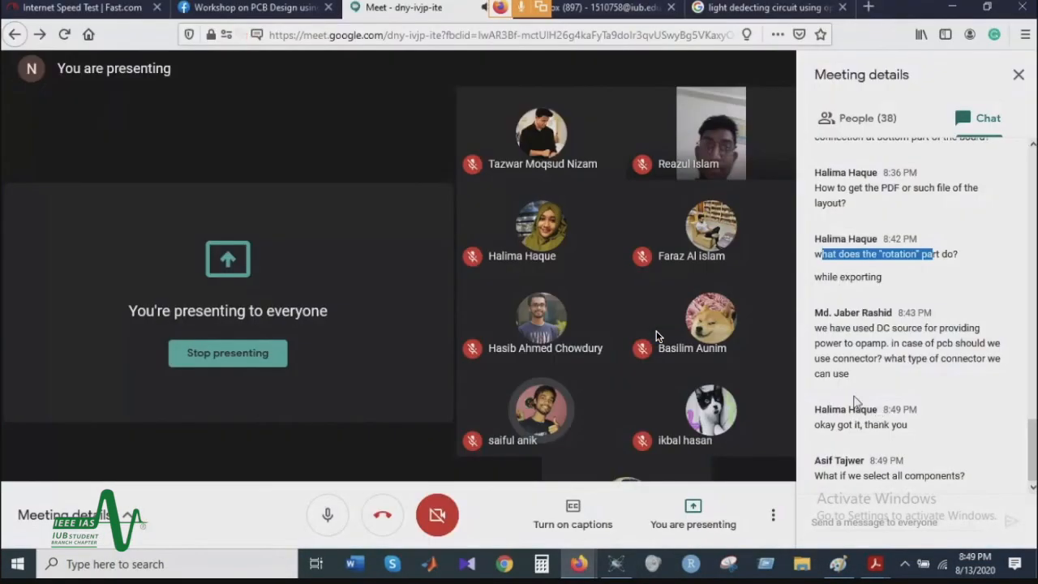
left_click_drag(814, 329, 937, 360)
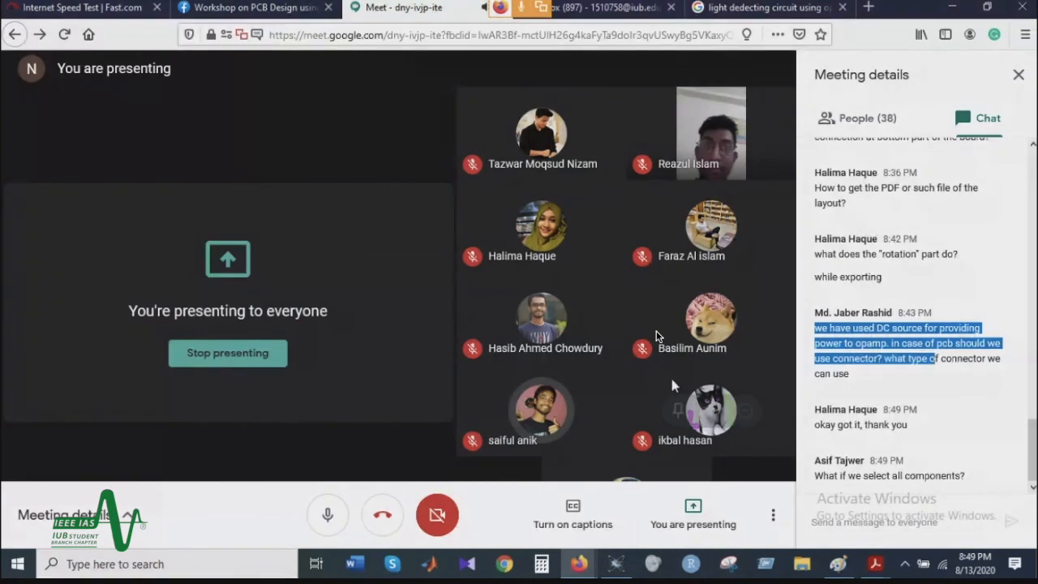
left_click(579, 563)
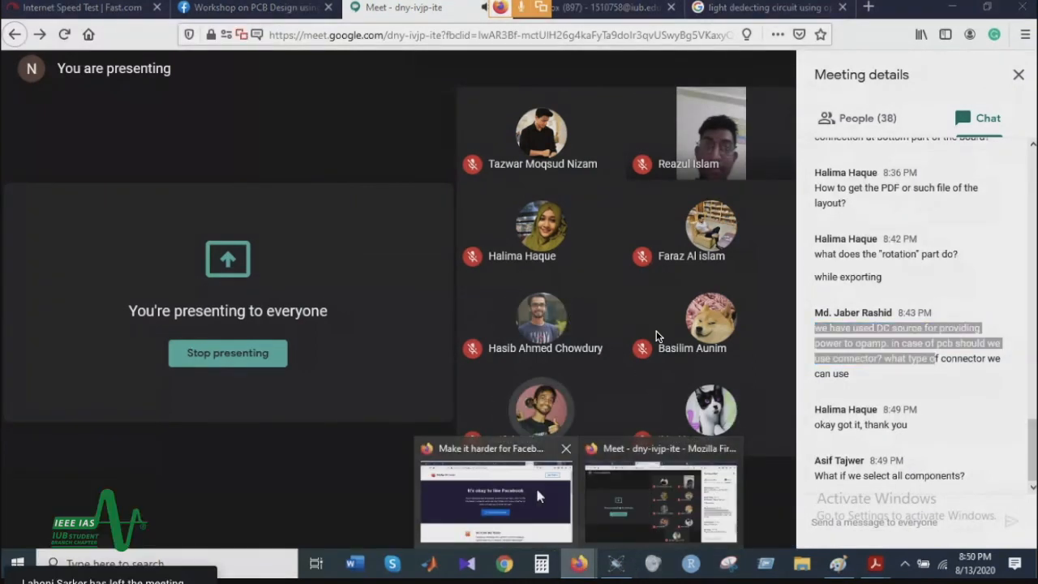
Step: Switch back to Proteus and open the New Project file from the PCB folder
left_click(615, 563)
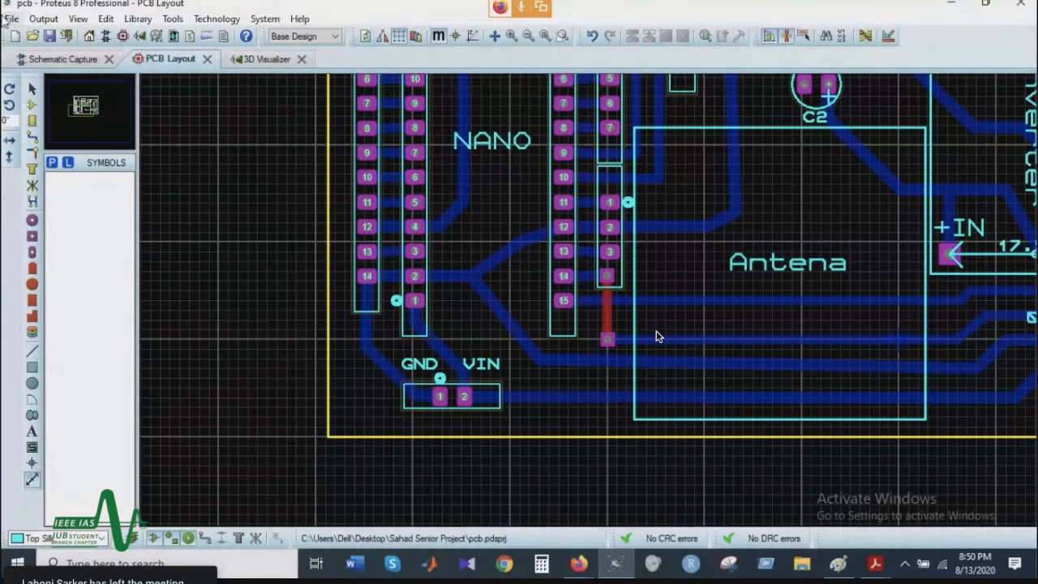
left_click(33, 36)
double_click(380, 204)
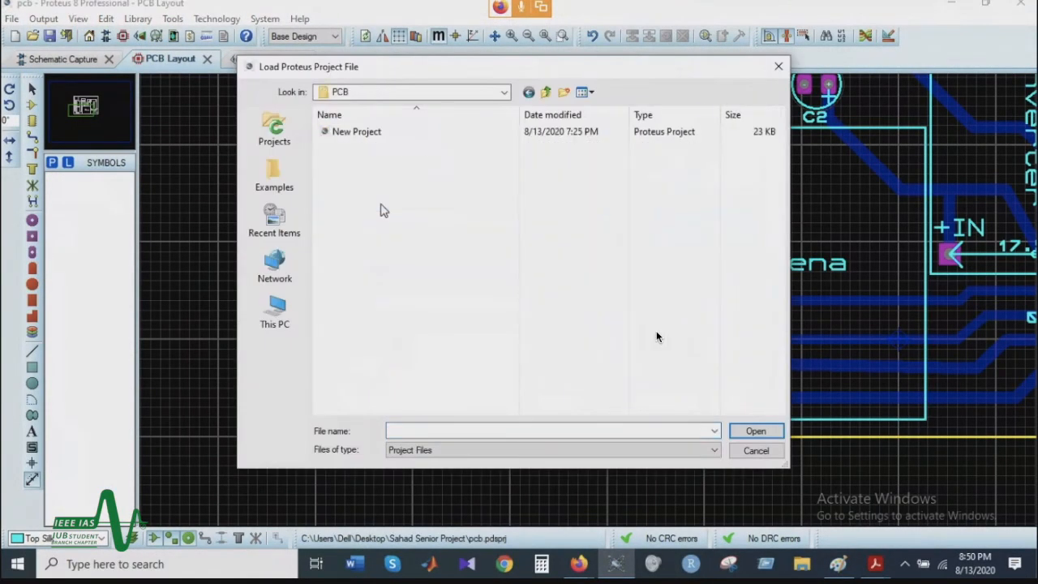
double_click(389, 138)
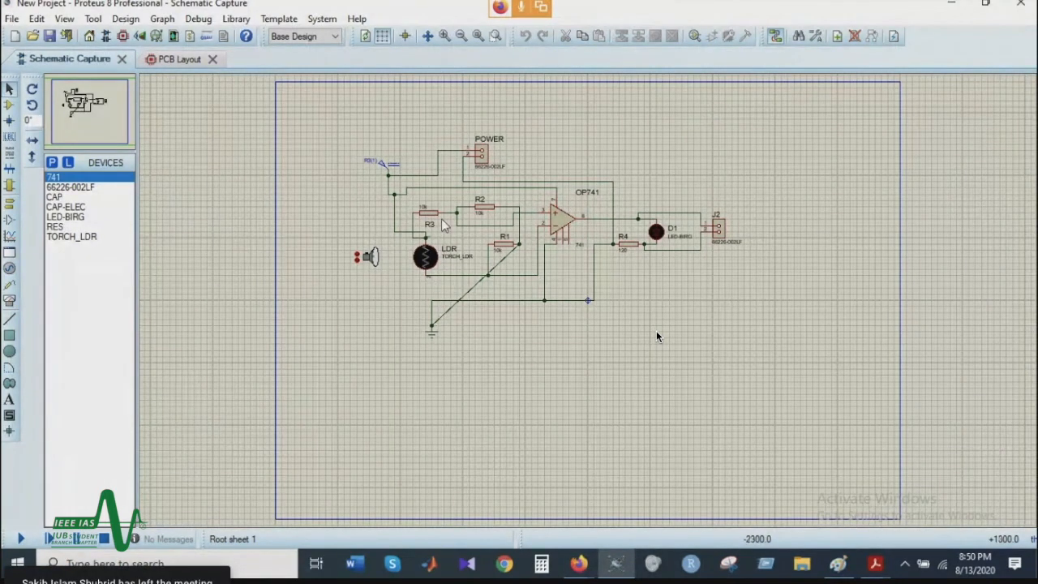
Step: Examine the POWER connector and its + and - pads on the PCB layout, and its wiring to the op-amp circuit in the schematic
left_click(166, 59)
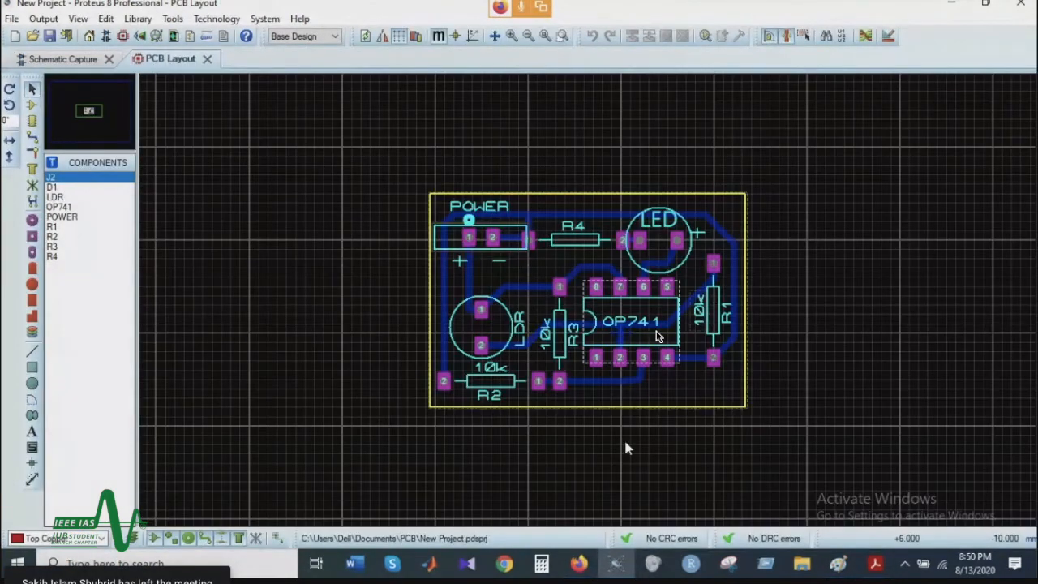
scroll(589, 308, "up", 2)
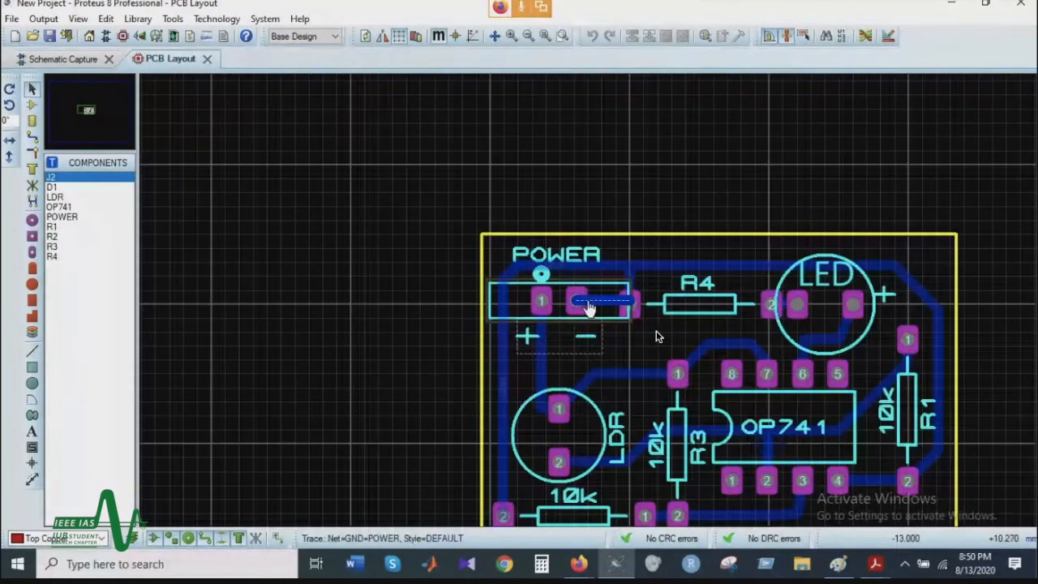
scroll(590, 308, "up", 1)
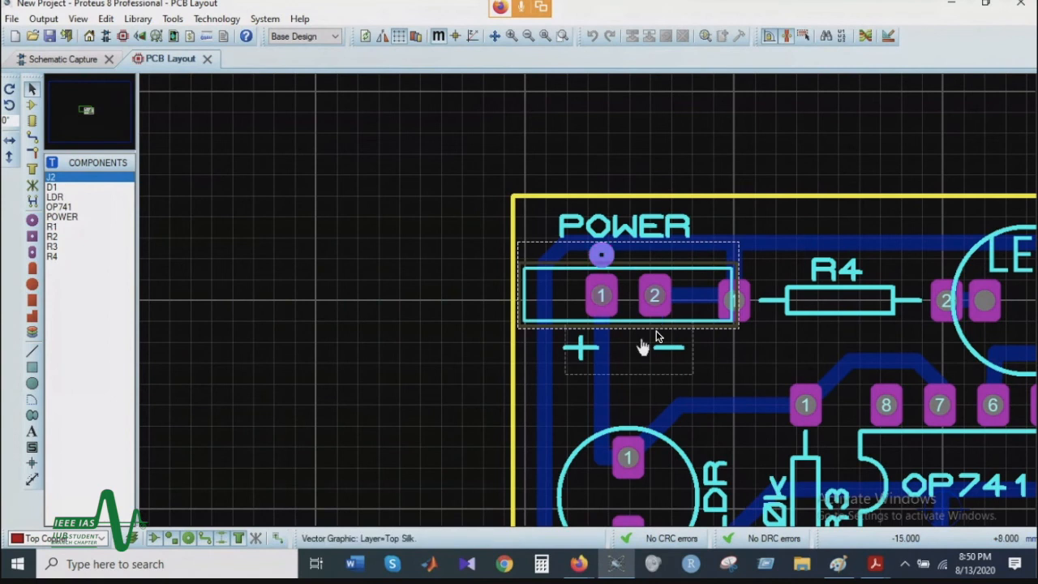
scroll(719, 315, "down", 1)
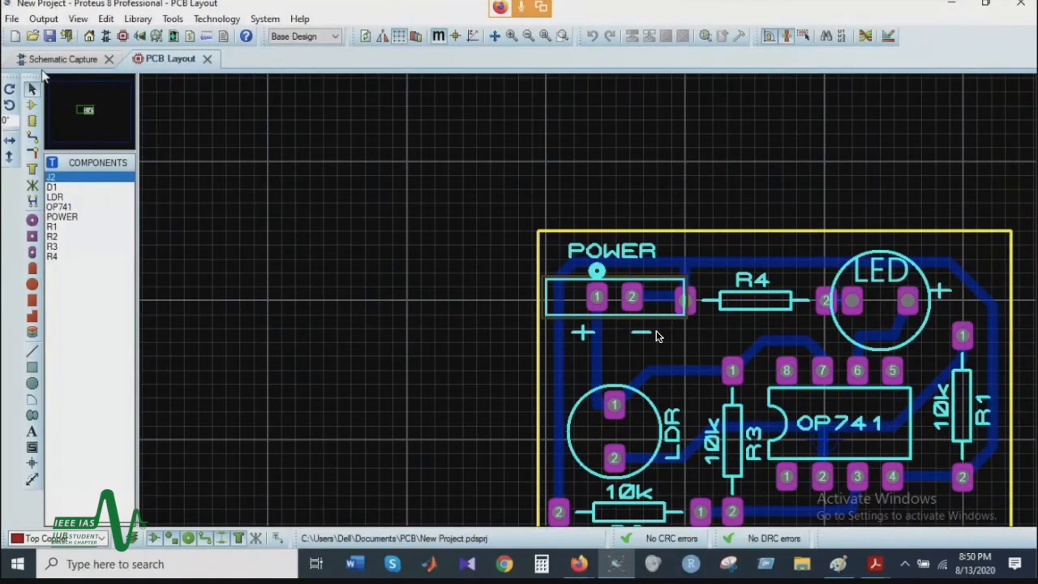
left_click(63, 59)
scroll(556, 277, "up", 1)
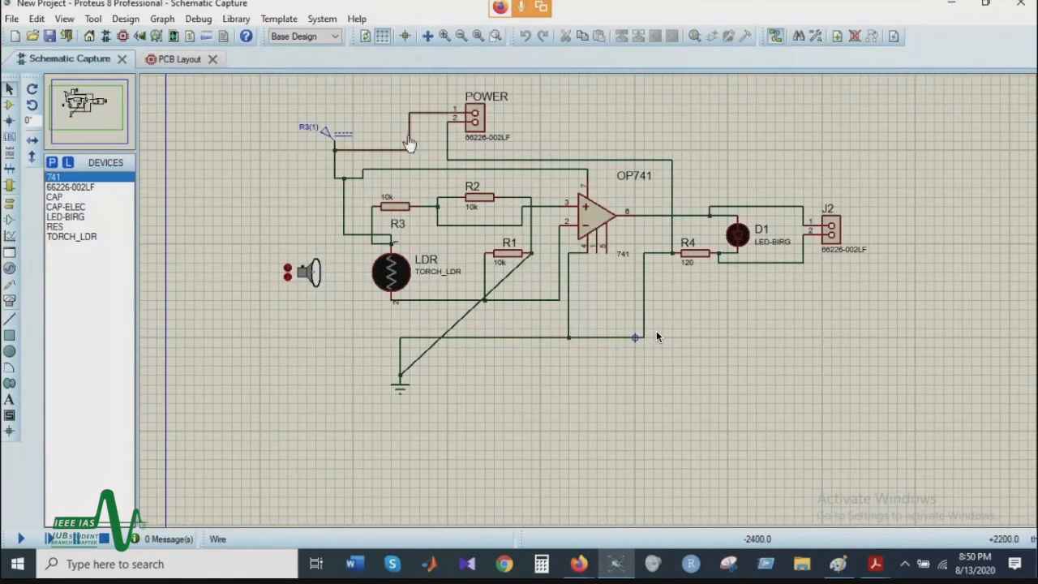
scroll(548, 88, "up", 2)
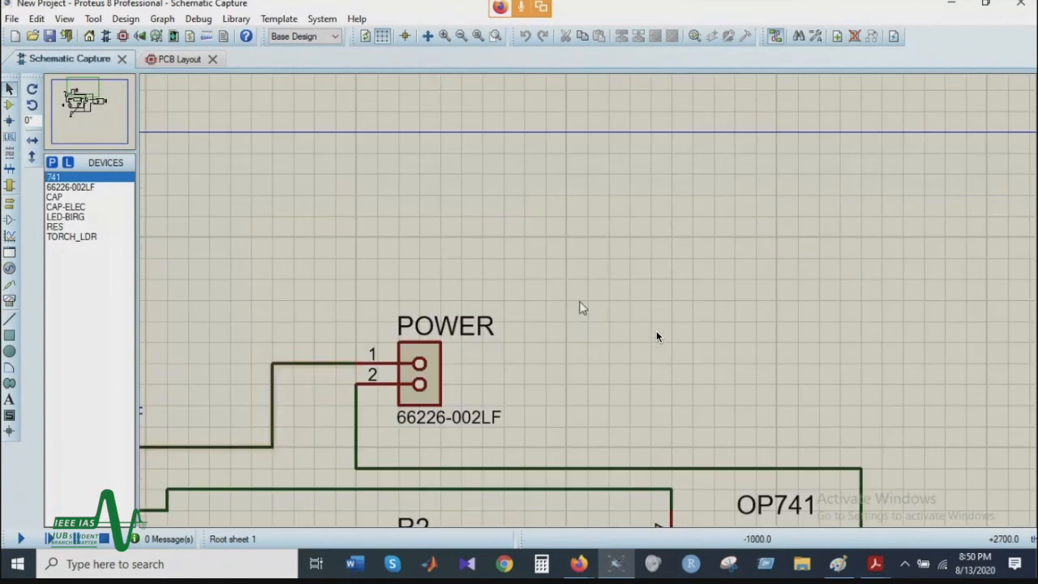
Step: Search the schematic's device library for "2 pin" and preview an 8-pin receptacle connector from the matches
left_click(52, 163)
type("2")
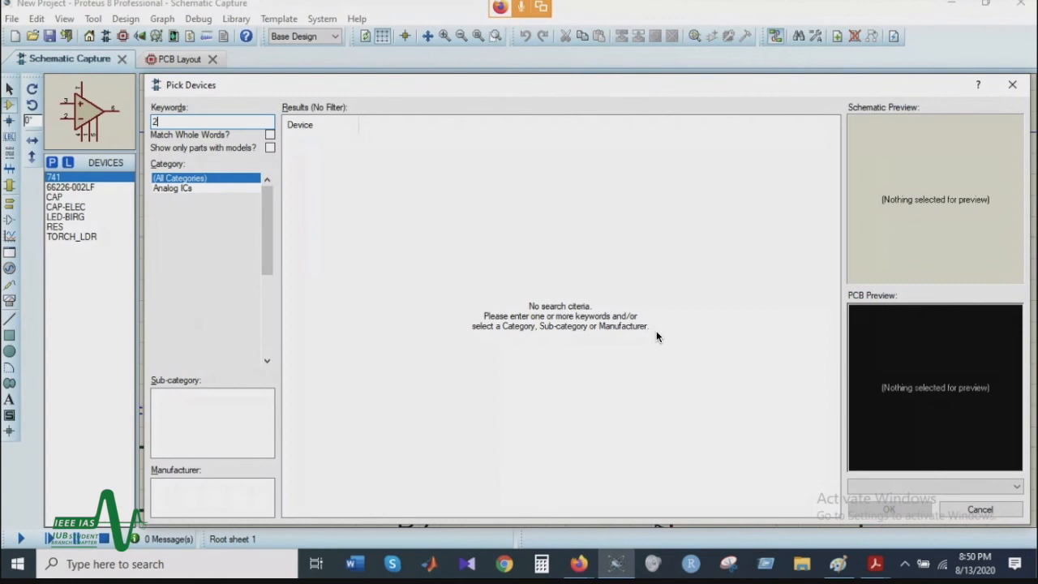
type(" pin")
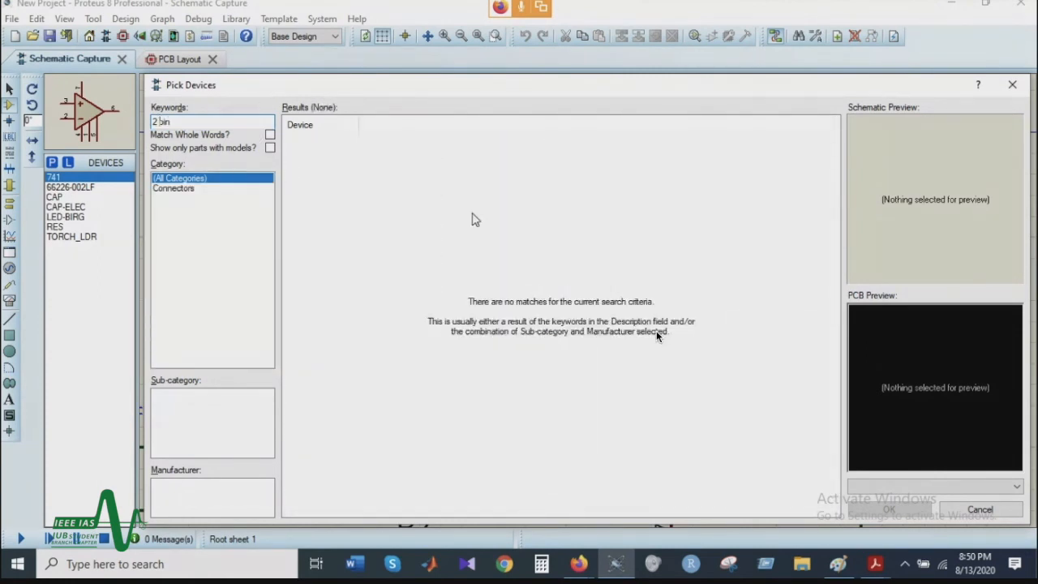
left_click(424, 219)
left_click(422, 361)
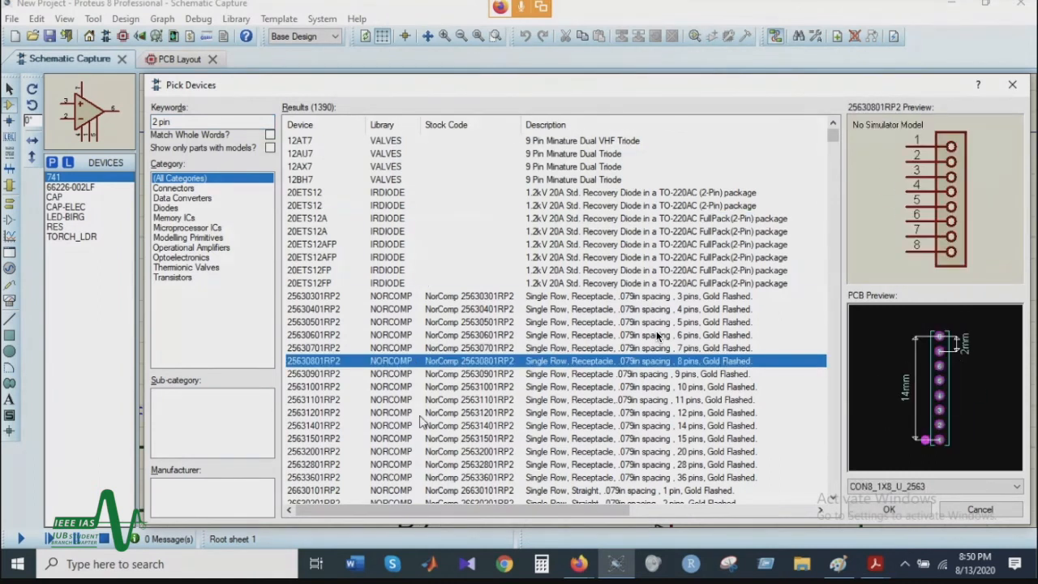
Step: Compare the schematic and PCB previews of the single-row straight 26630201RP2 two-pin and 26630301RP2 three-pin connectors
scroll(422, 421, "down", 1)
left_click(410, 374)
left_click(422, 413)
left_click(409, 466)
scroll(409, 467, "down", 3)
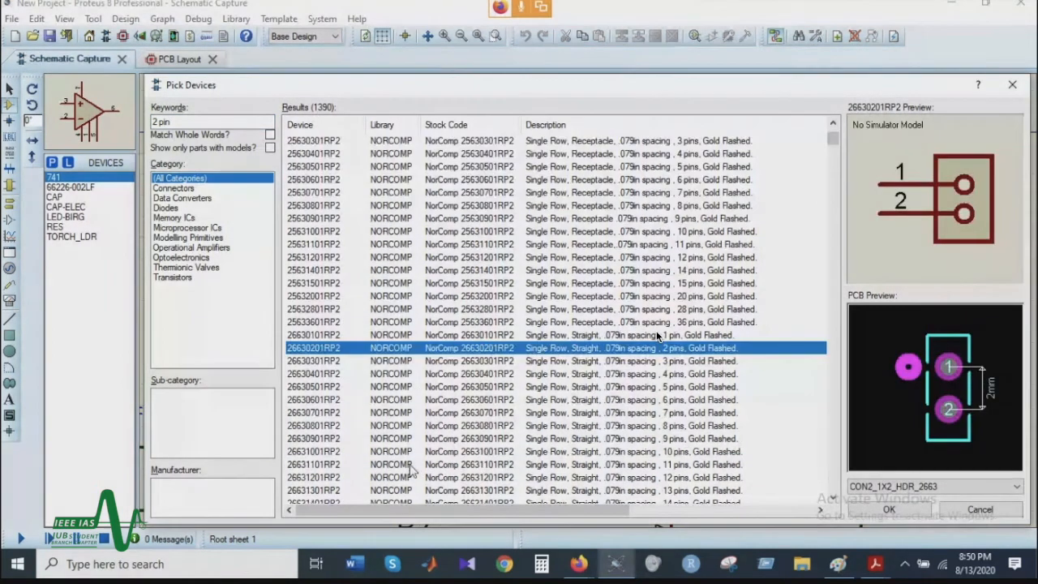
left_click(714, 363)
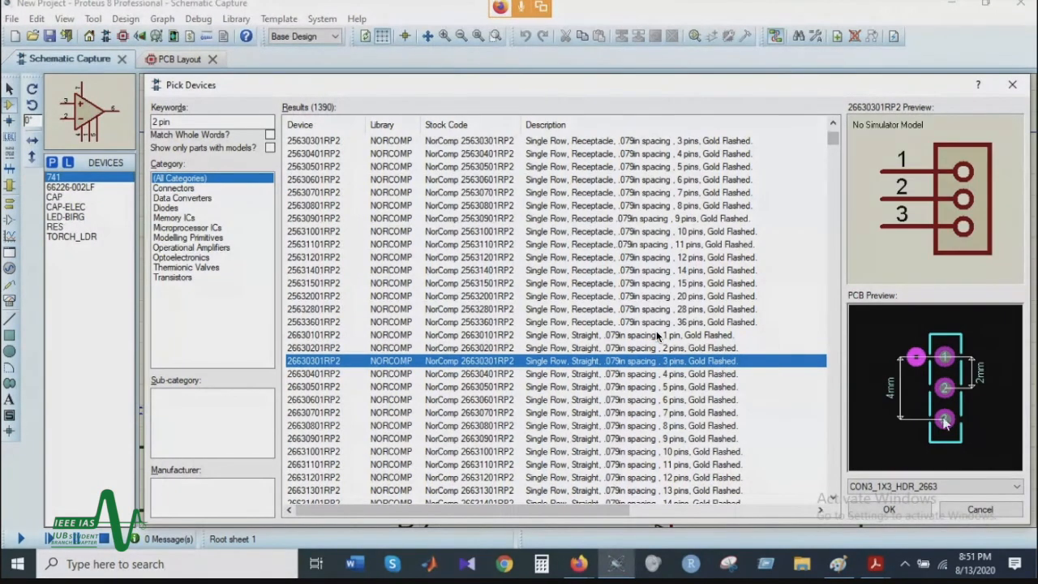
left_click(741, 350)
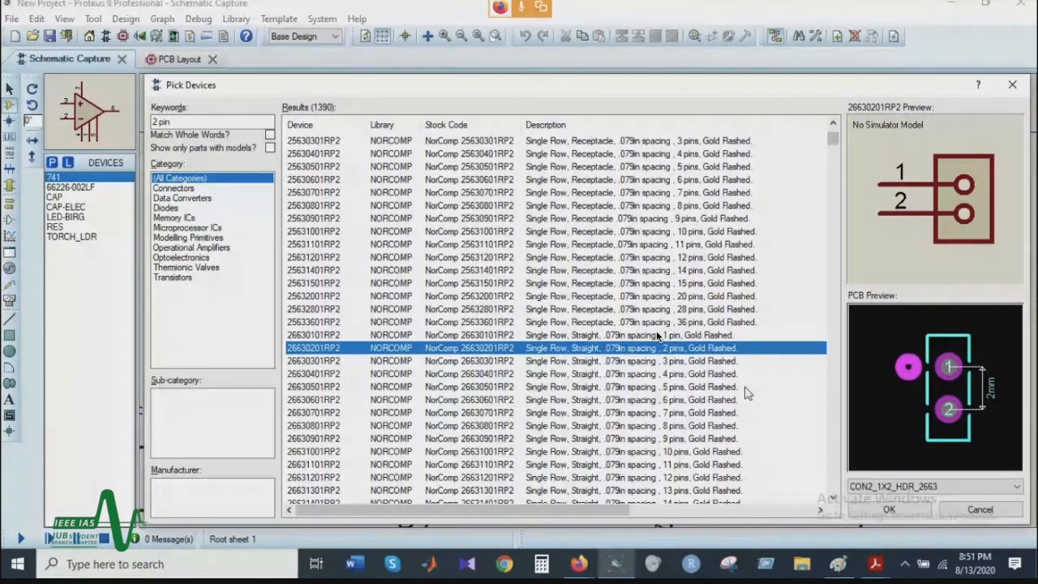
Step: Browse the "2 pin" matches and pick the 66226-002LF two-position single-row vertical pin connector for the schematic
scroll(766, 397, "down", 1)
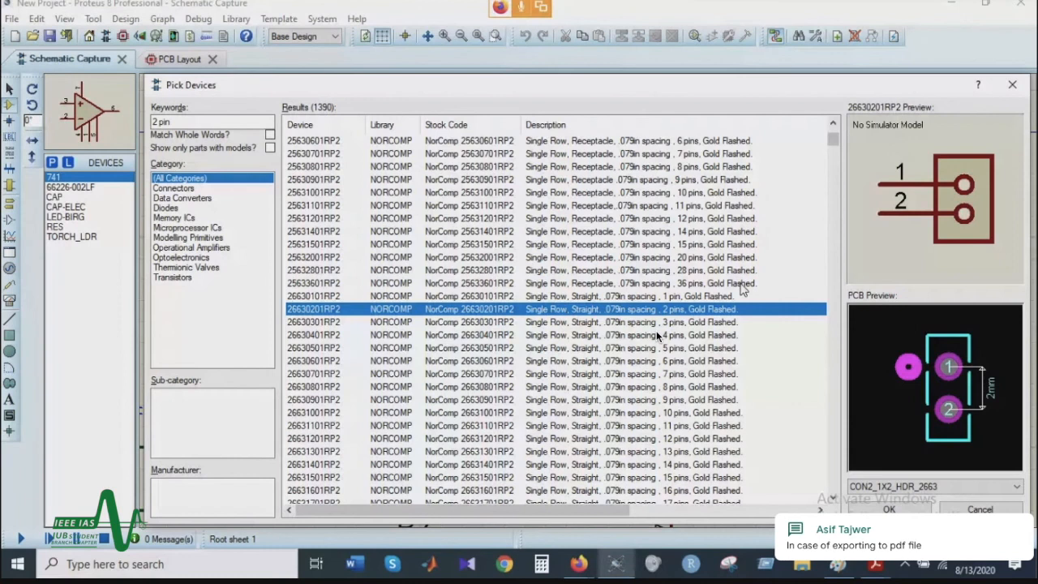
scroll(657, 335, "down", 3)
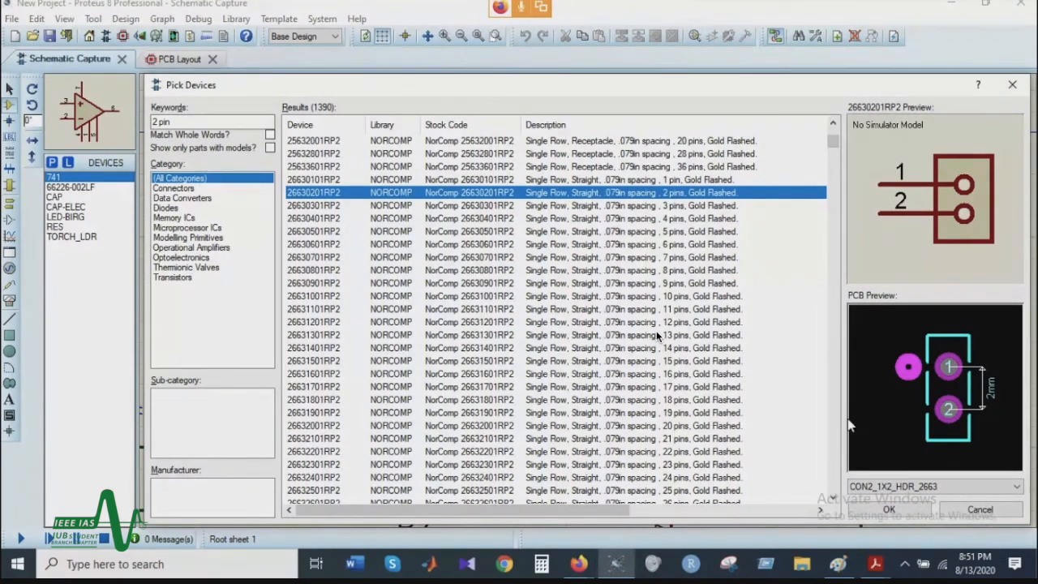
left_click(614, 413)
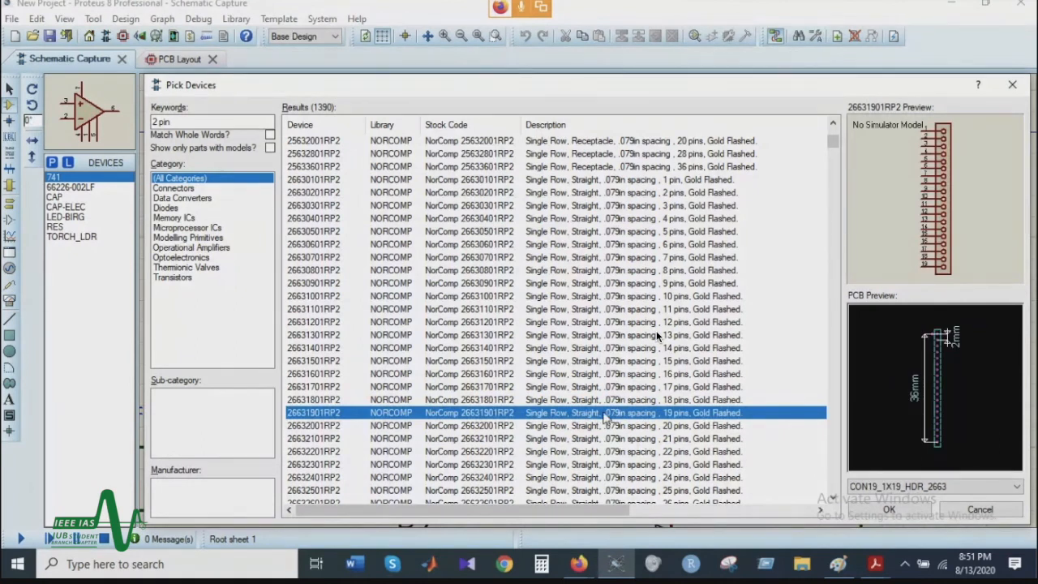
key("Down")
key("Down")
key("Down")
key("Down")
key("Down")
key("Down")
key("Down")
key("Down")
key("Down")
key("Down")
key("Down")
key("Down")
key("Down")
key("Down")
key("Down")
key("Down")
key("Down")
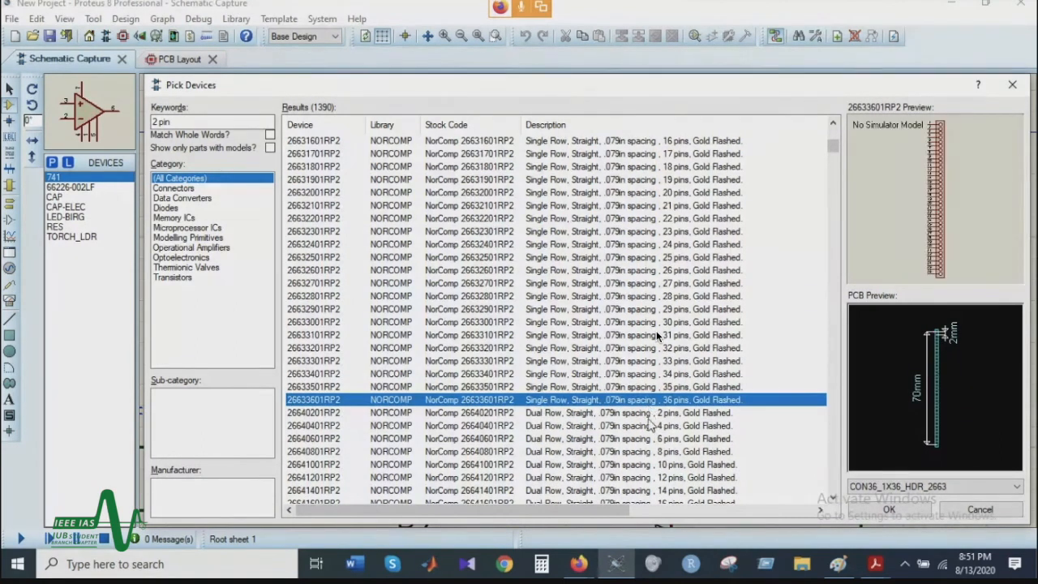
scroll(647, 425, "down", 5)
scroll(648, 402, "down", 10)
scroll(656, 336, "down", 20)
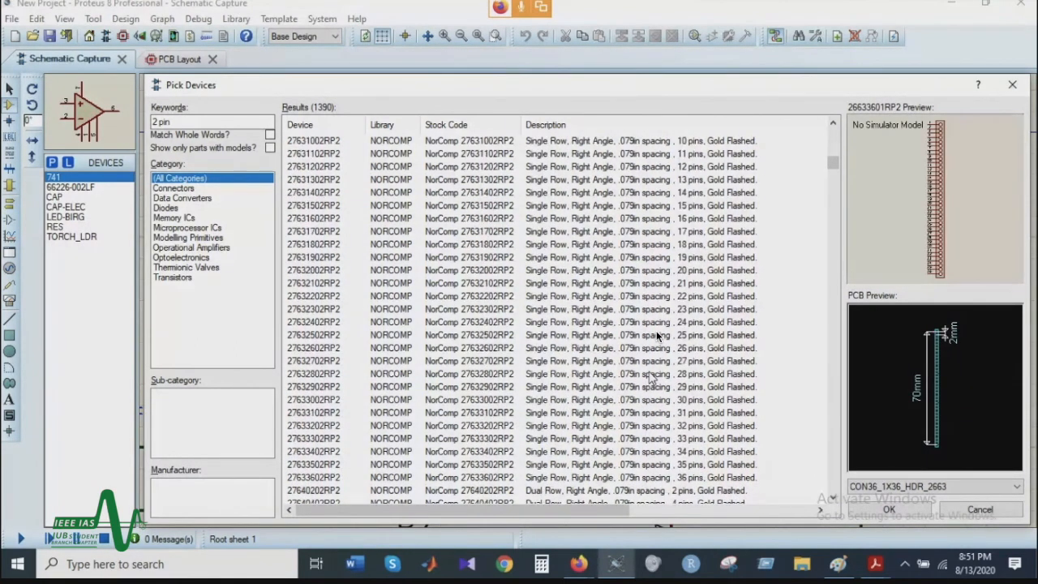
left_click(681, 218)
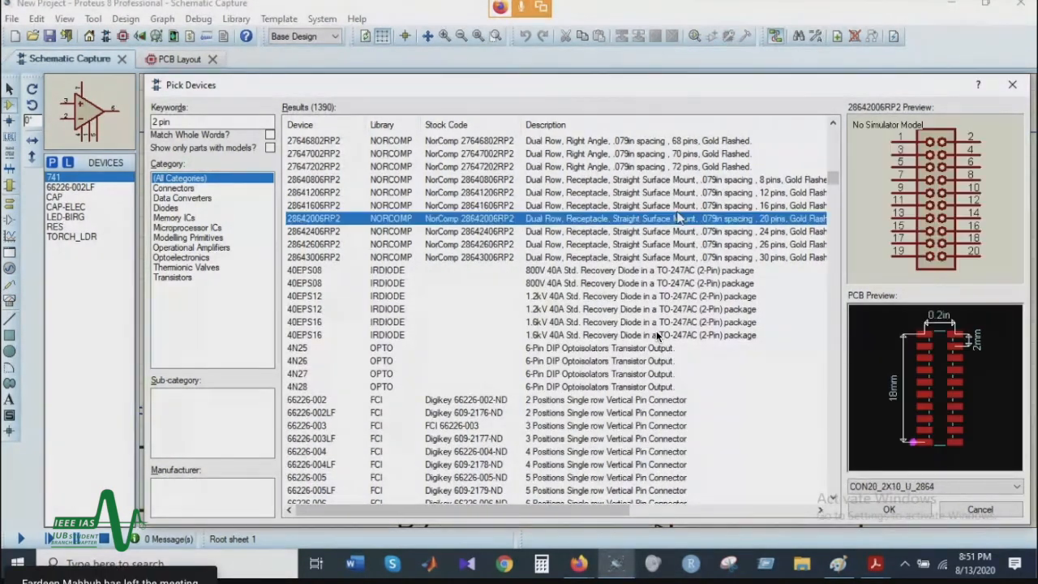
scroll(677, 244, "down", 3)
left_click(663, 297)
scroll(652, 362, "down", 2)
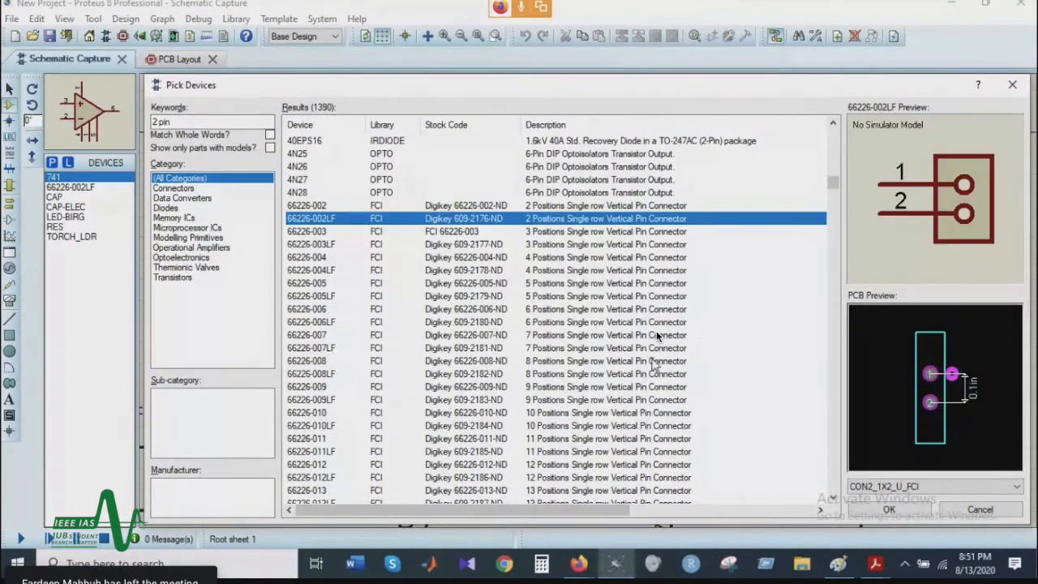
left_click(904, 510)
Step: Place another 66226-002LF connector in the schematic to the right of the POWER connector, above the OP741
scroll(584, 300, "down", 1)
left_click(545, 342)
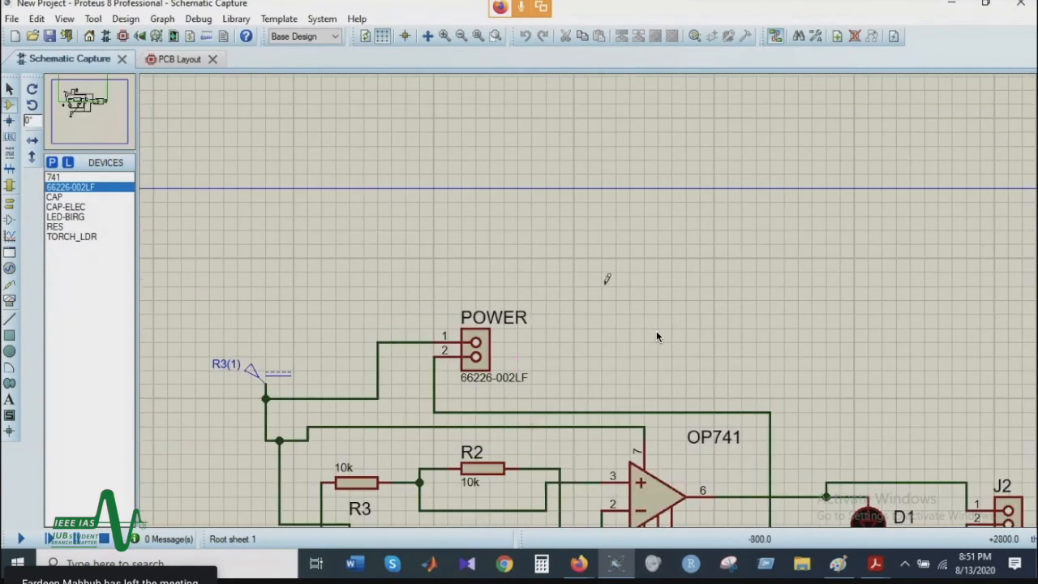
left_click(613, 330)
scroll(657, 334, "down", 1)
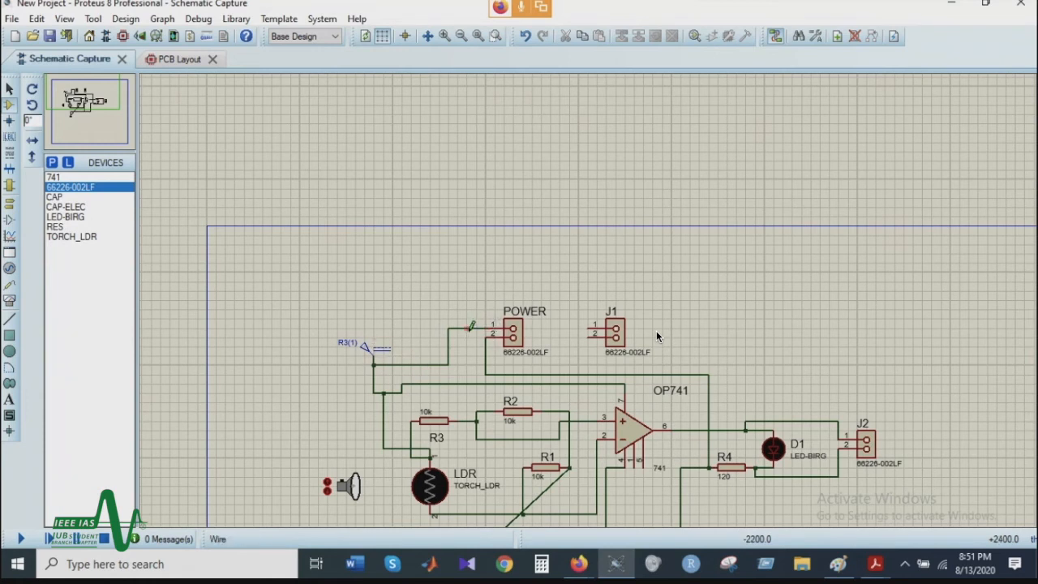
Step: View the POWER connector on the PCB layout and read the Google Meet chat question about selecting all components when exporting to PDF
left_click(180, 63)
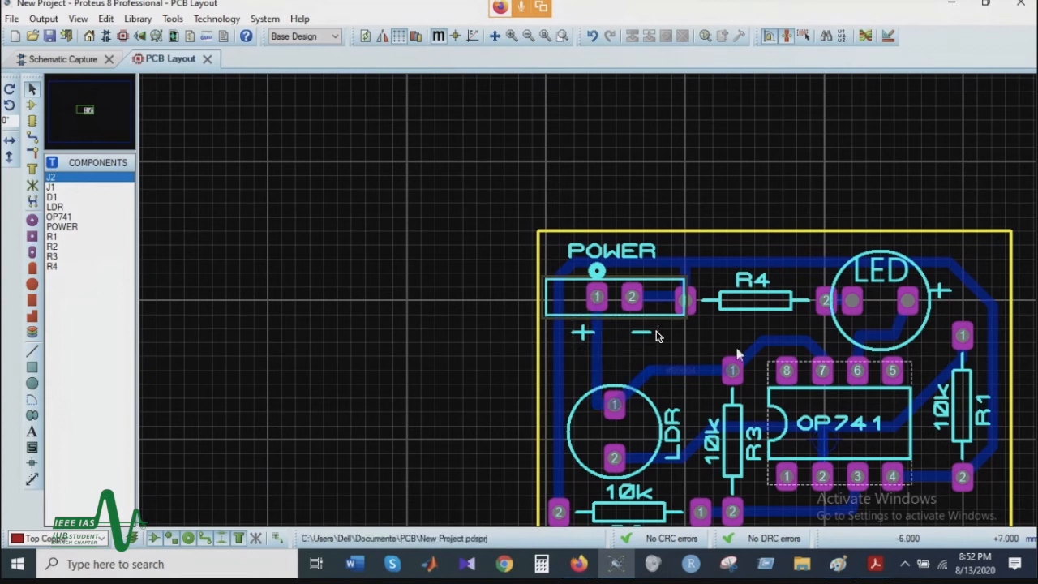
scroll(705, 466, "down", 1)
mouse_move(579, 563)
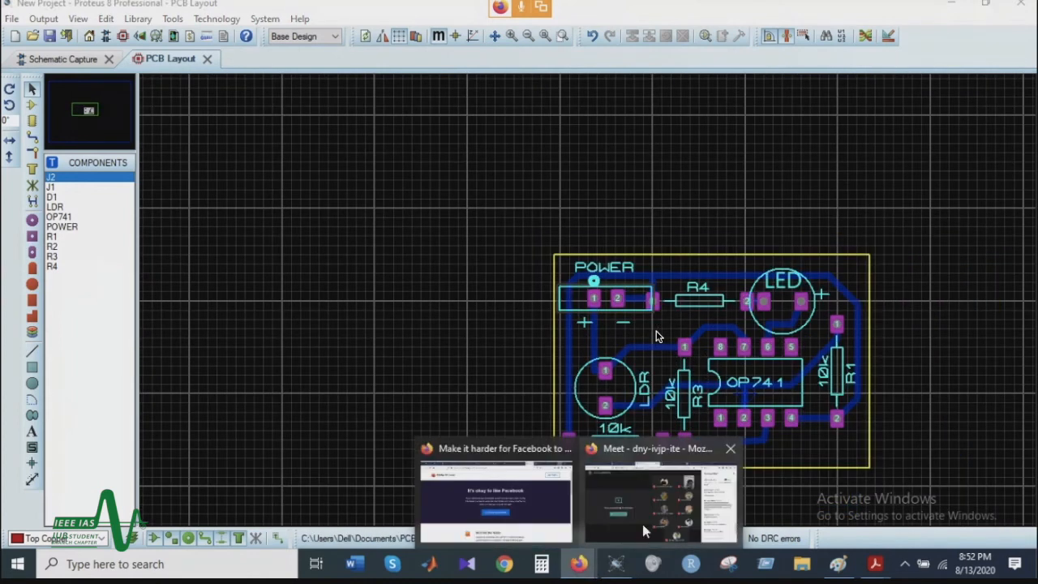
left_click(657, 487)
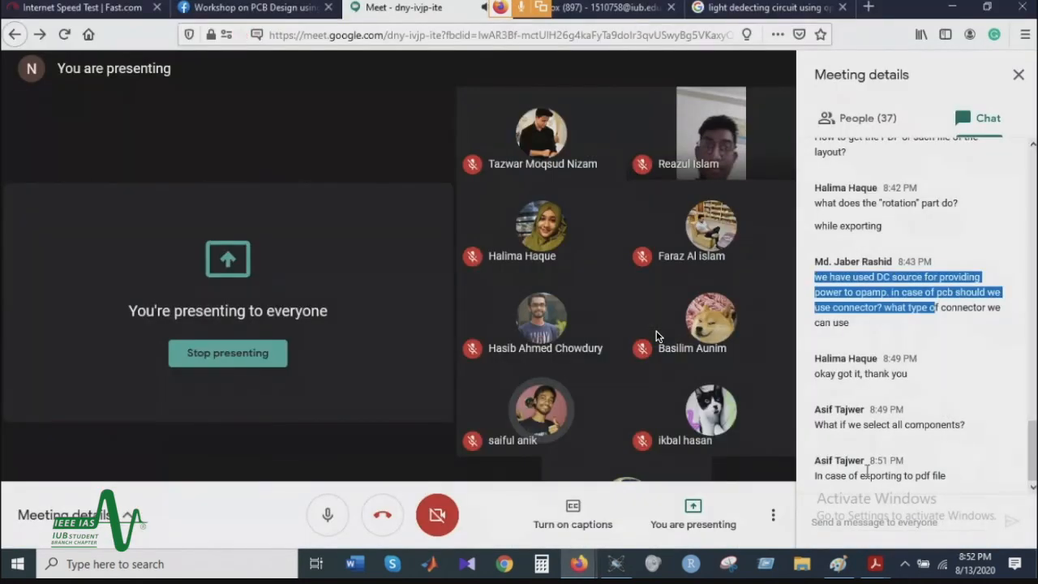
left_click_drag(814, 425, 917, 429)
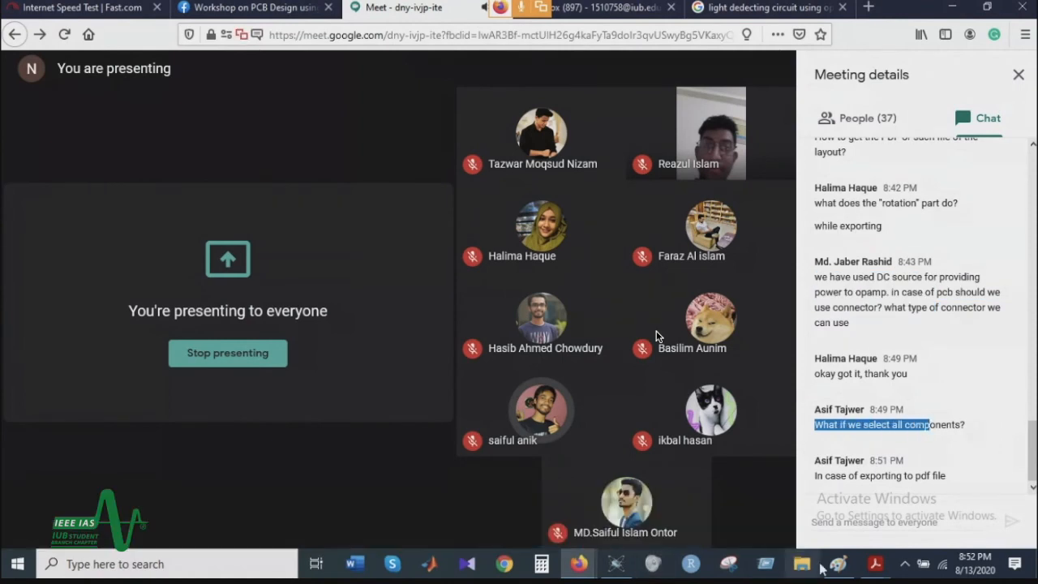
Step: Switch to Adobe Acrobat Reader and show the exported pcb top copper.PDF
left_click(874, 564)
left_click(896, 520)
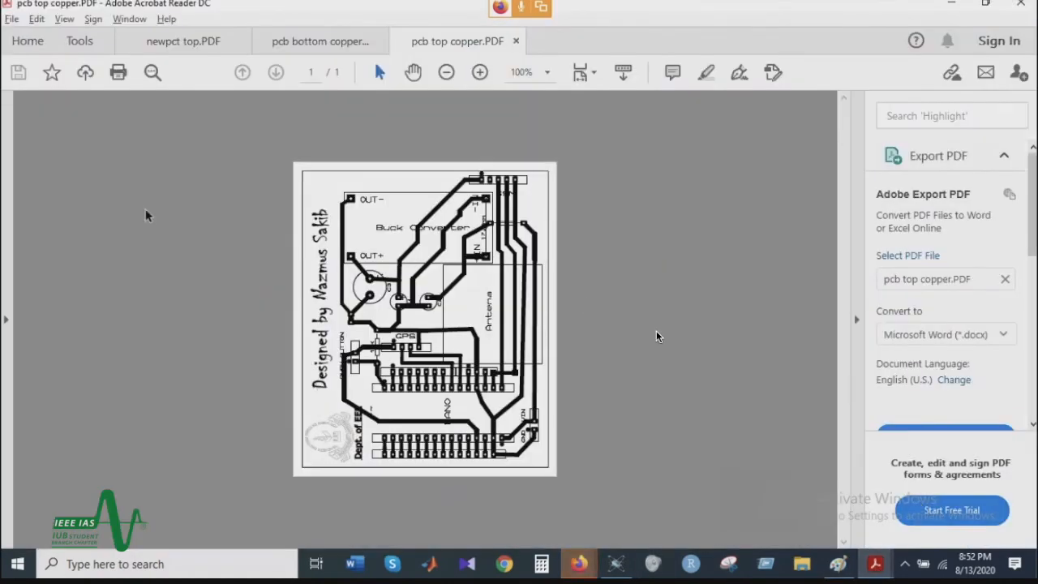
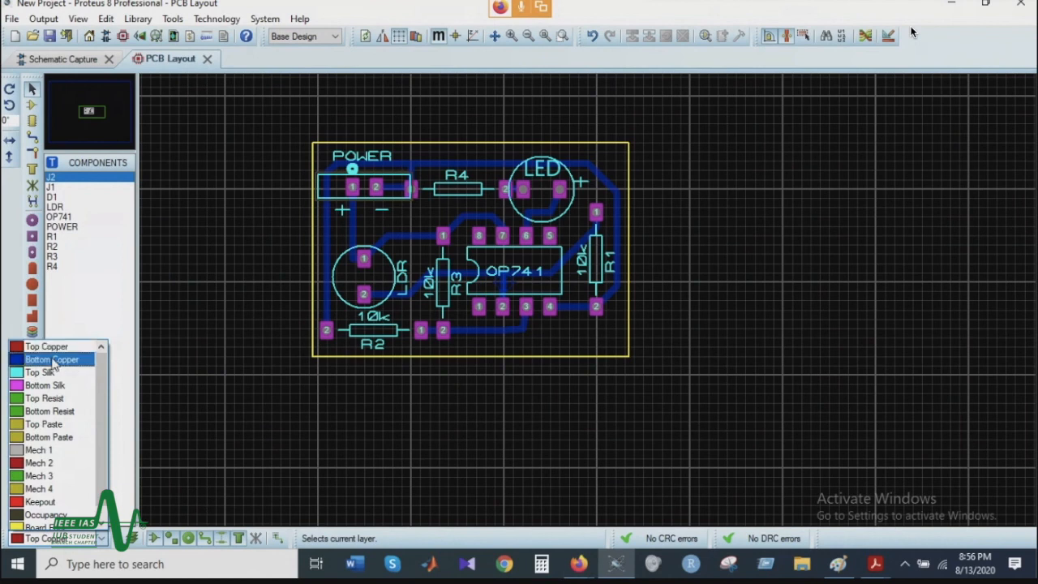
Step: Switch the current layer to Bottom Silk and review the other layers offered for the board
left_click(47, 538)
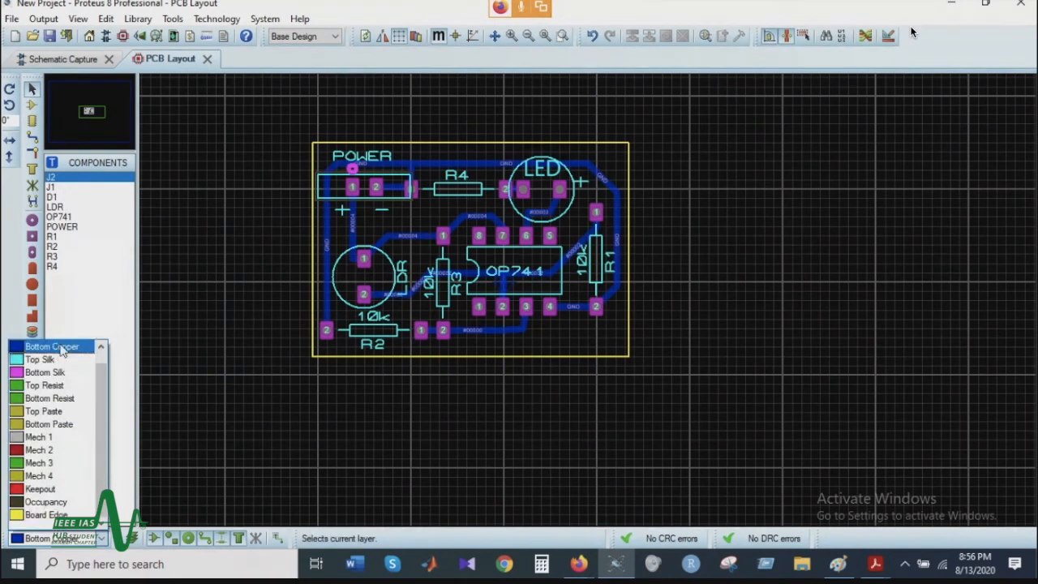
left_click(45, 372)
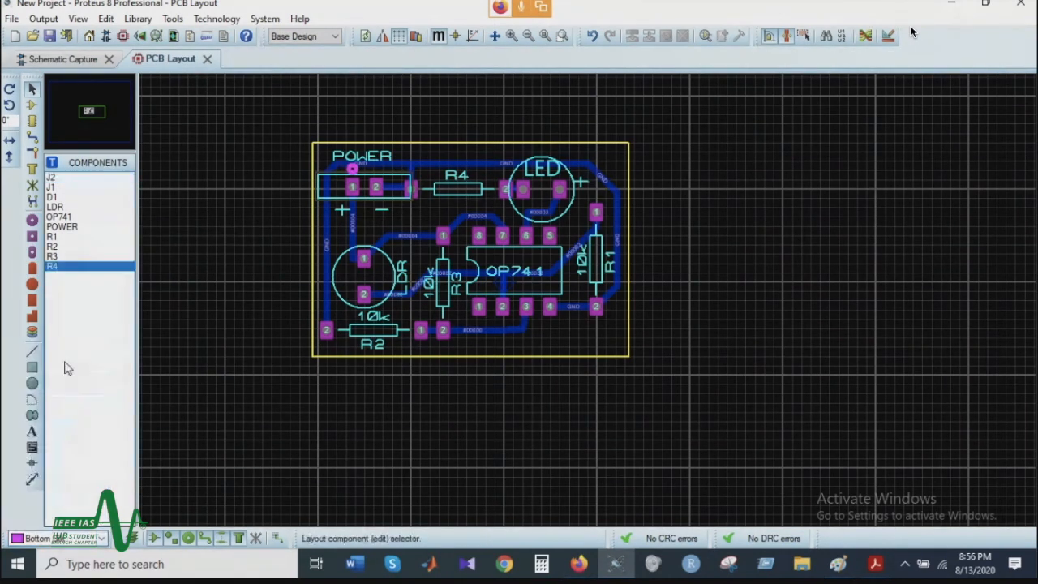
left_click(48, 538)
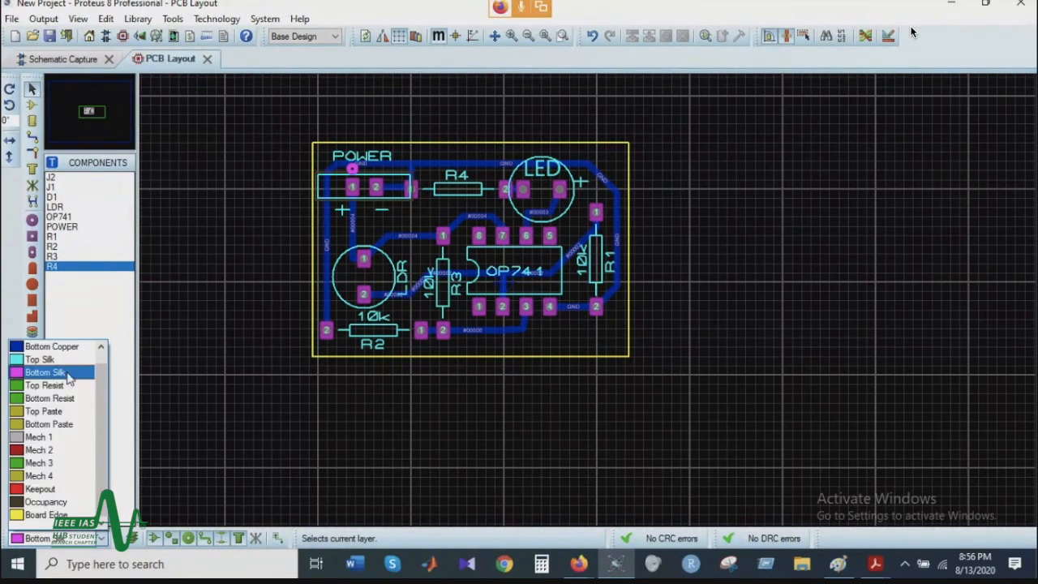
left_click(59, 353)
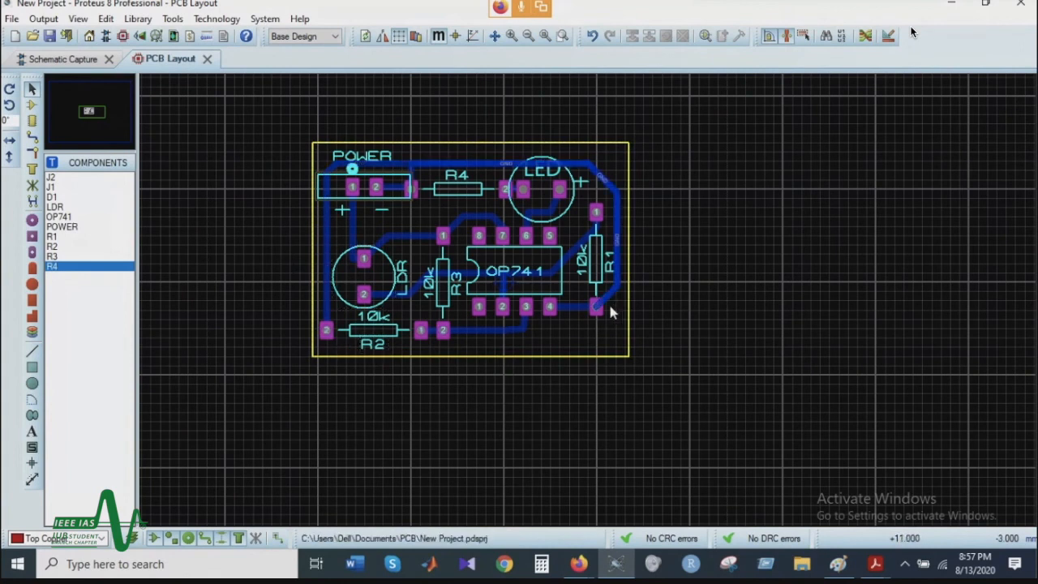
Step: Replace the Bottom Copper GND route at R2 pin 2 with a T30 Top Copper trace from that pin to OP741 pin 4
right_click(326, 234)
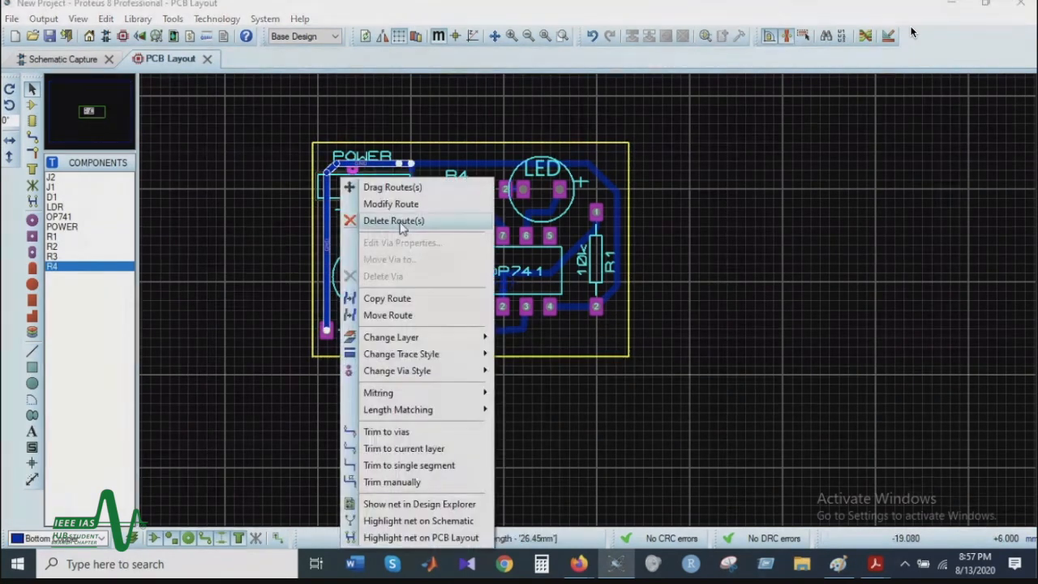
left_click(401, 224)
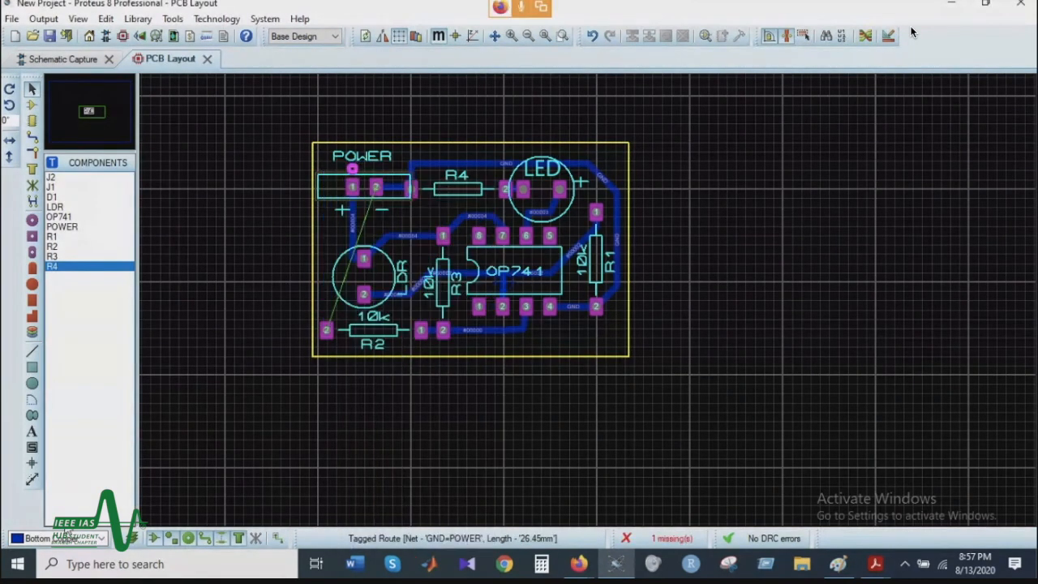
left_click(32, 140)
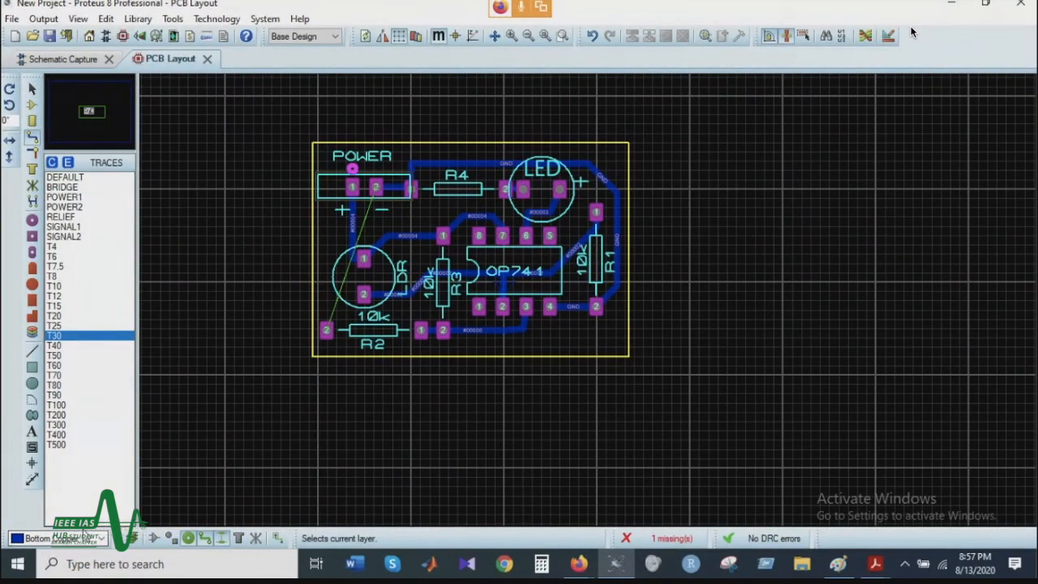
left_click(93, 538)
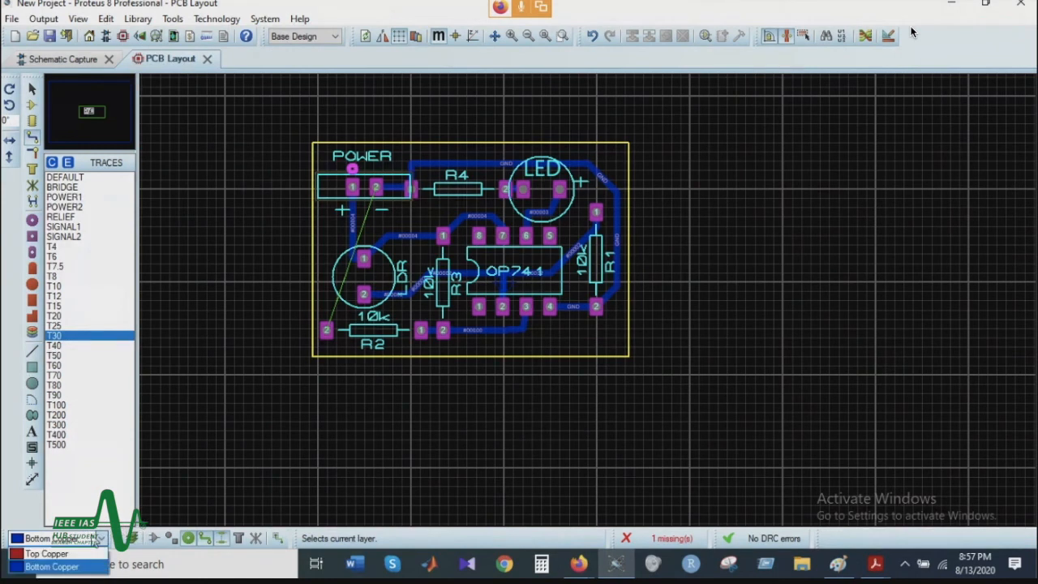
left_click(48, 554)
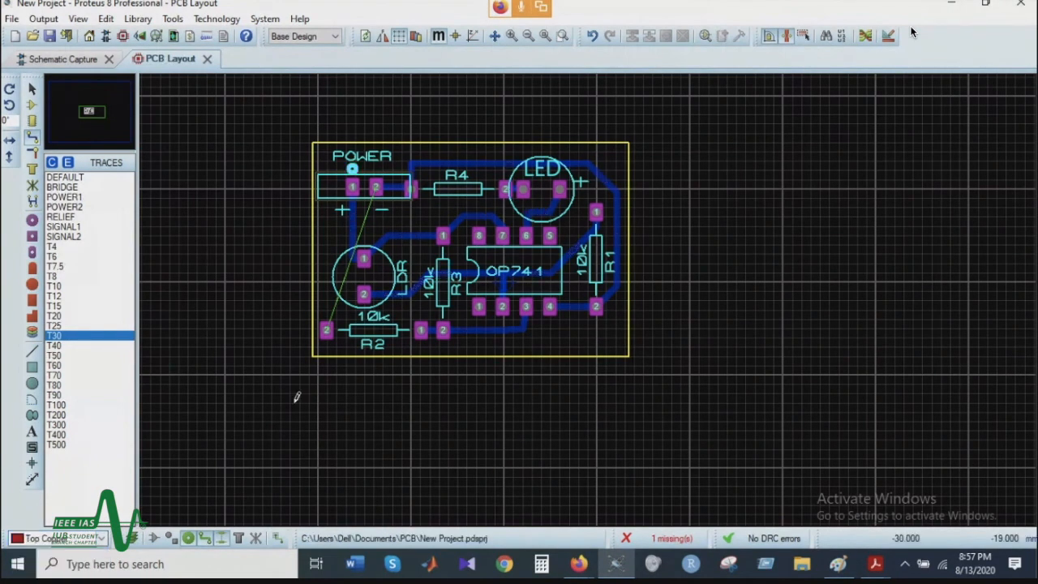
left_click(326, 329)
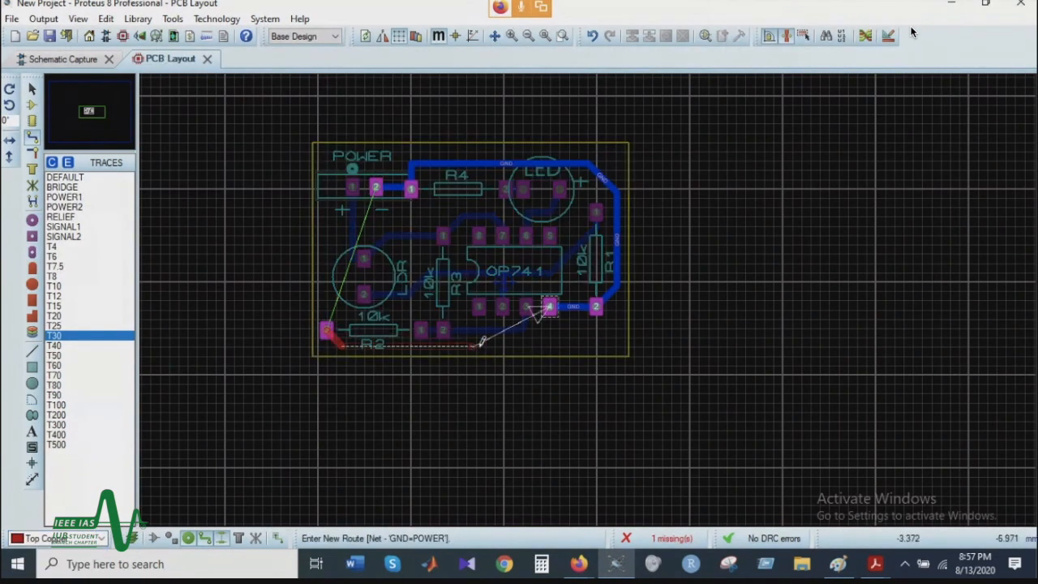
left_click(549, 306)
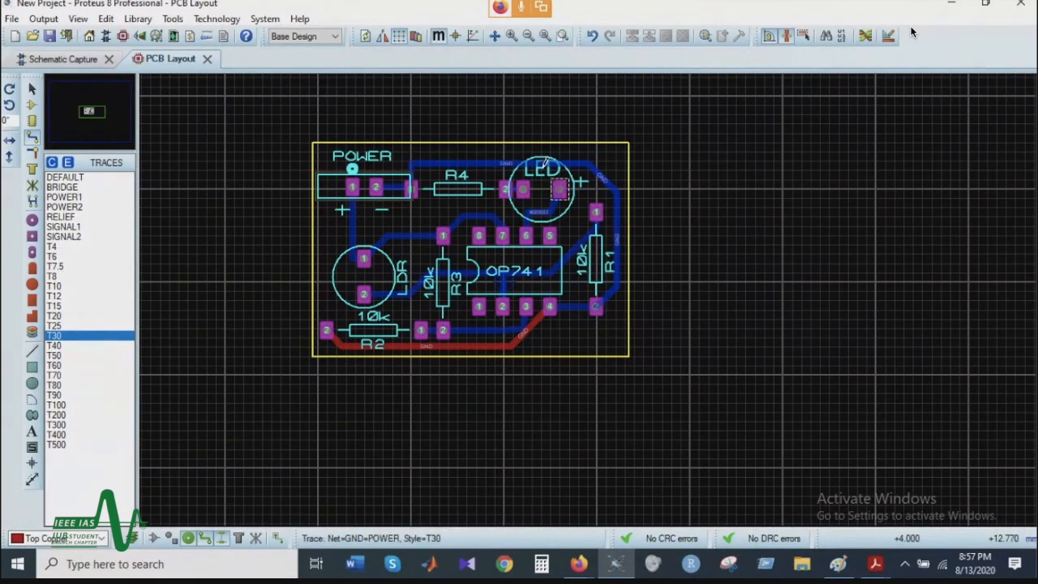
Step: Replace the short Bottom Copper route between POWER pin 2 and R4 pin 1 with a DEFAULT trace on Top Copper
right_click(402, 180)
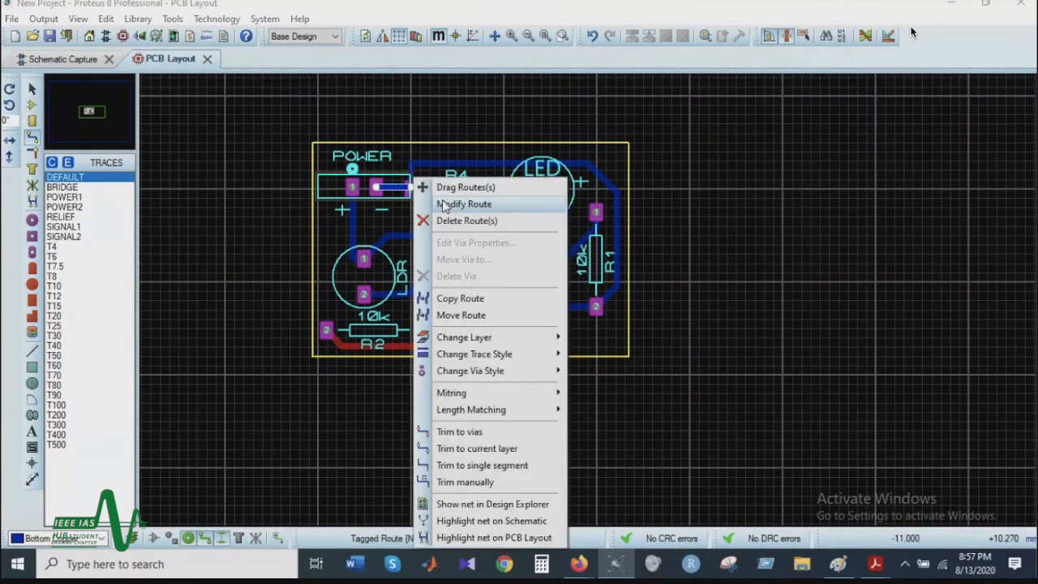
left_click(463, 218)
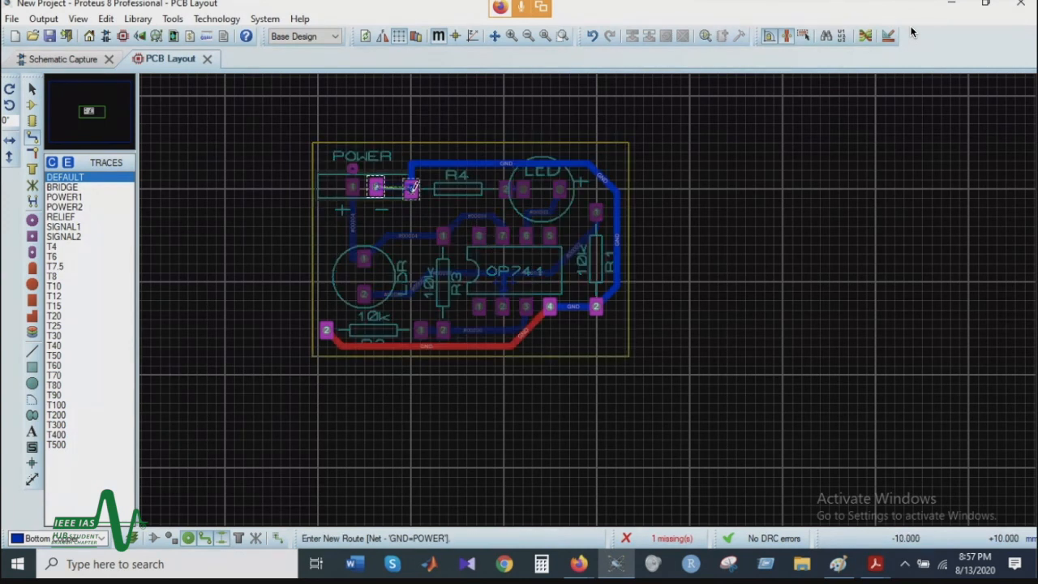
left_click(54, 542)
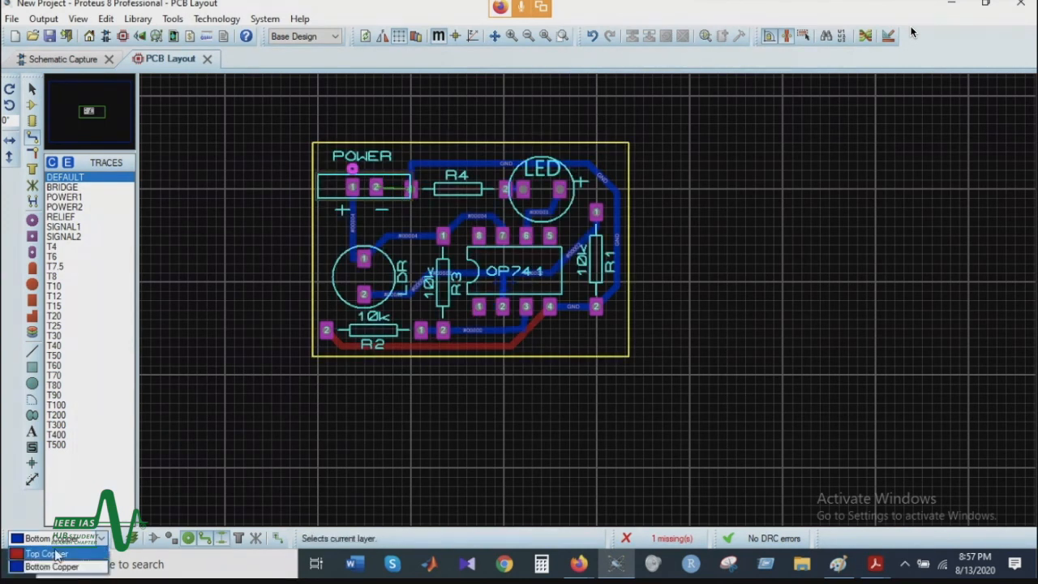
left_click(56, 555)
left_click(376, 186)
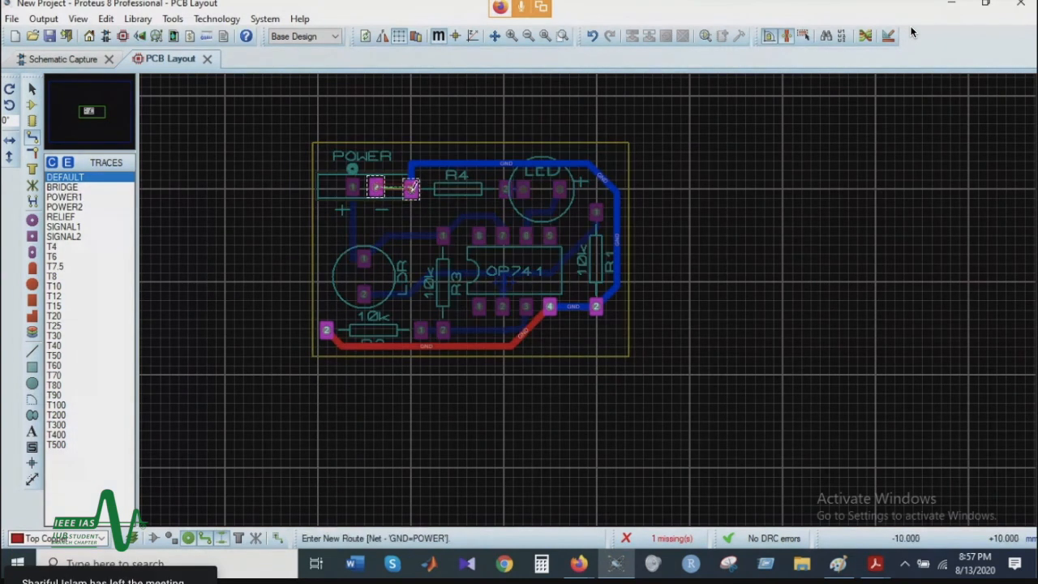
left_click(411, 188)
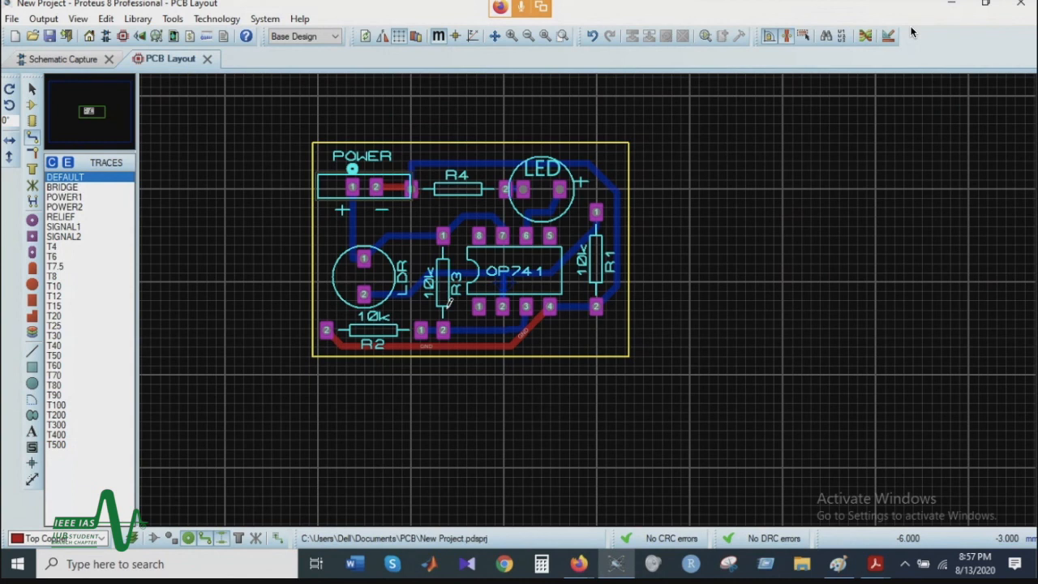
Step: Open the 3D Visualizer, hide the components and examine the top side of the bare board with its Top Copper traces
scroll(588, 300, "down", 1)
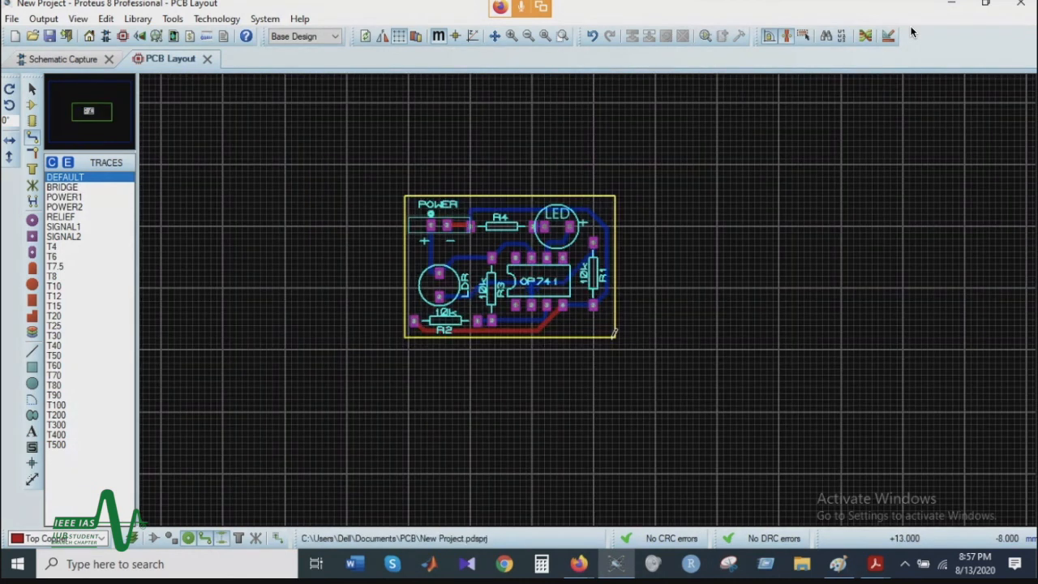
scroll(612, 338, "up", 1)
scroll(375, 208, "up", 1)
scroll(626, 219, "down", 1)
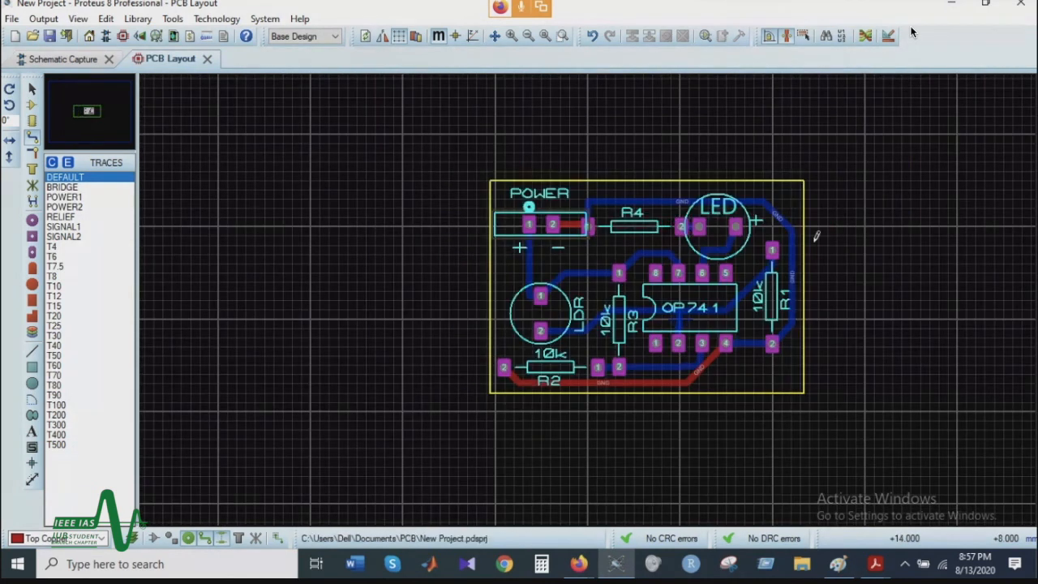
scroll(885, 274, "up", 1)
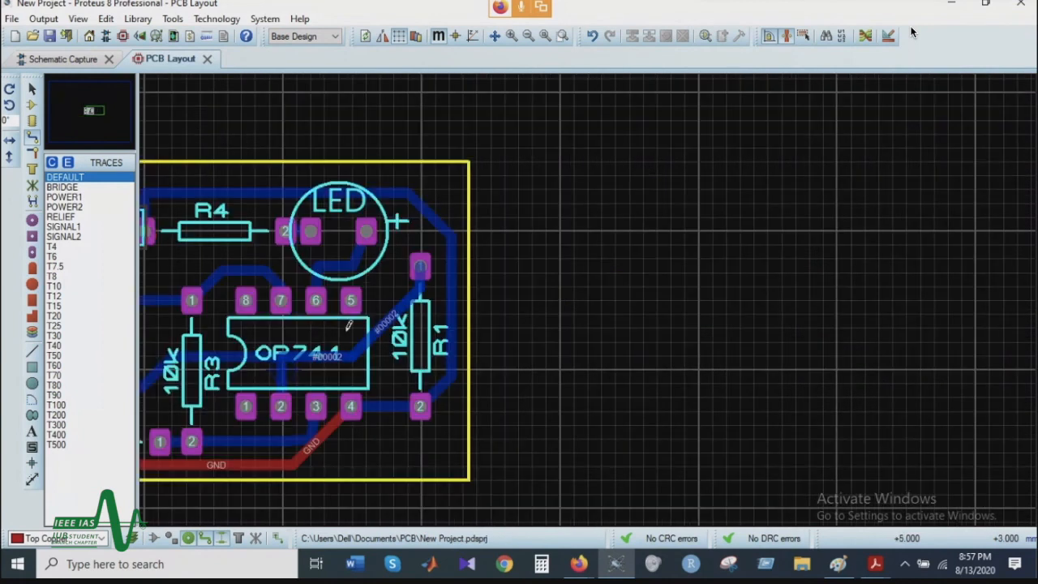
scroll(349, 343, "down", 1)
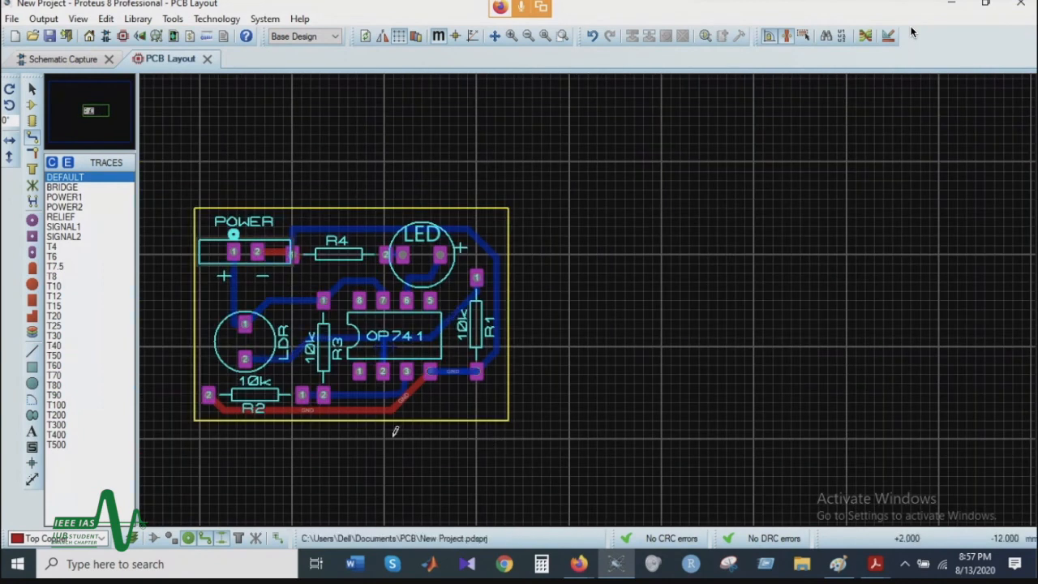
left_click(142, 38)
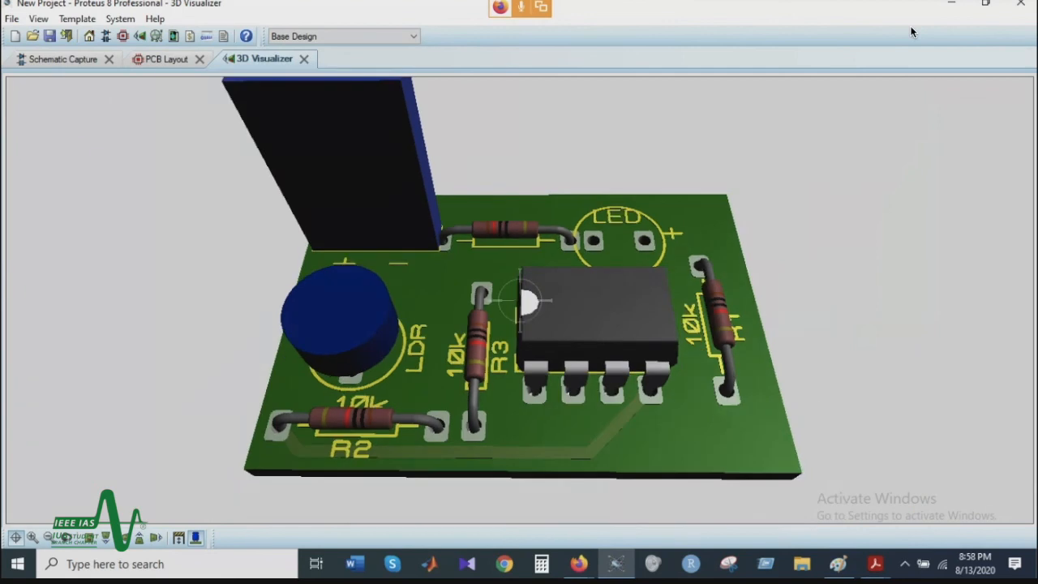
left_click(196, 539)
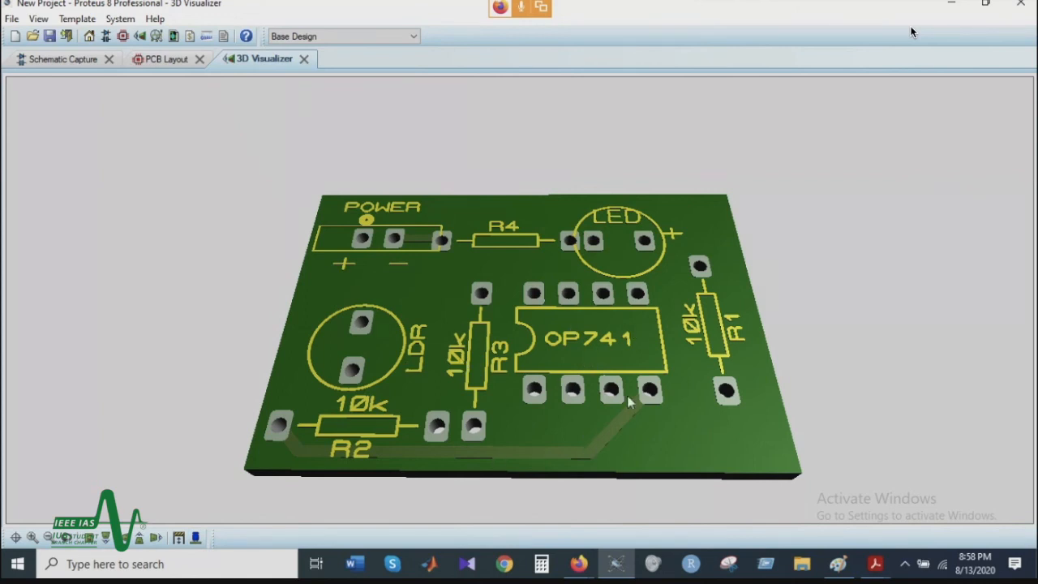
left_click_drag(572, 375, 477, 308)
left_click_drag(418, 218, 519, 300)
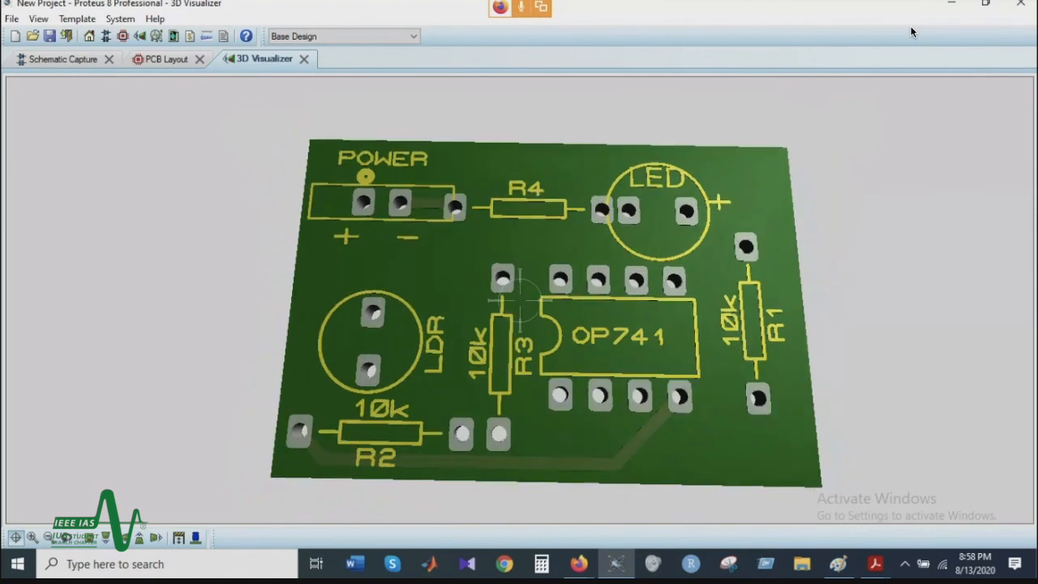
scroll(519, 300, "down", 2)
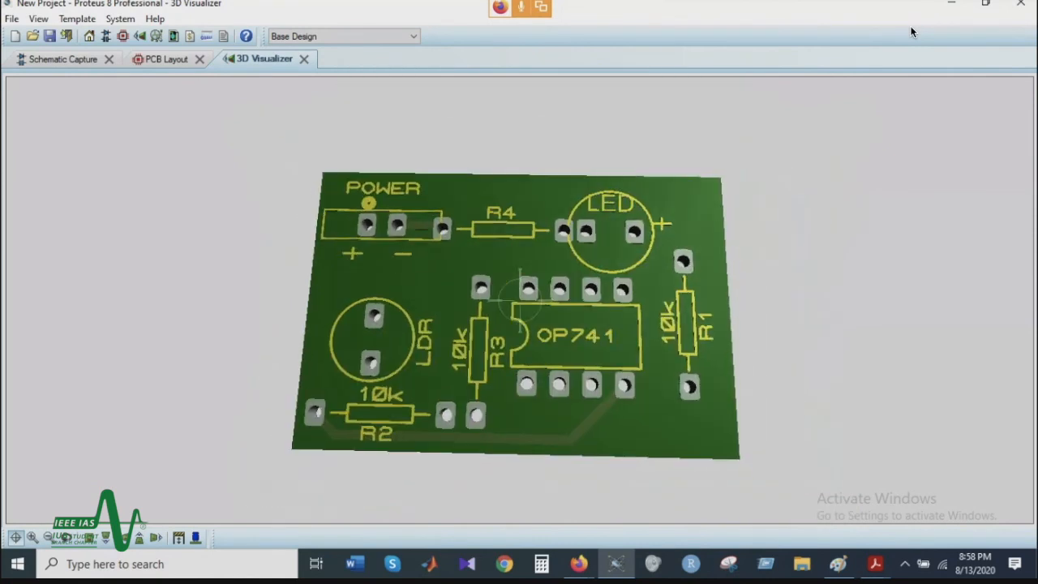
right_click(520, 300)
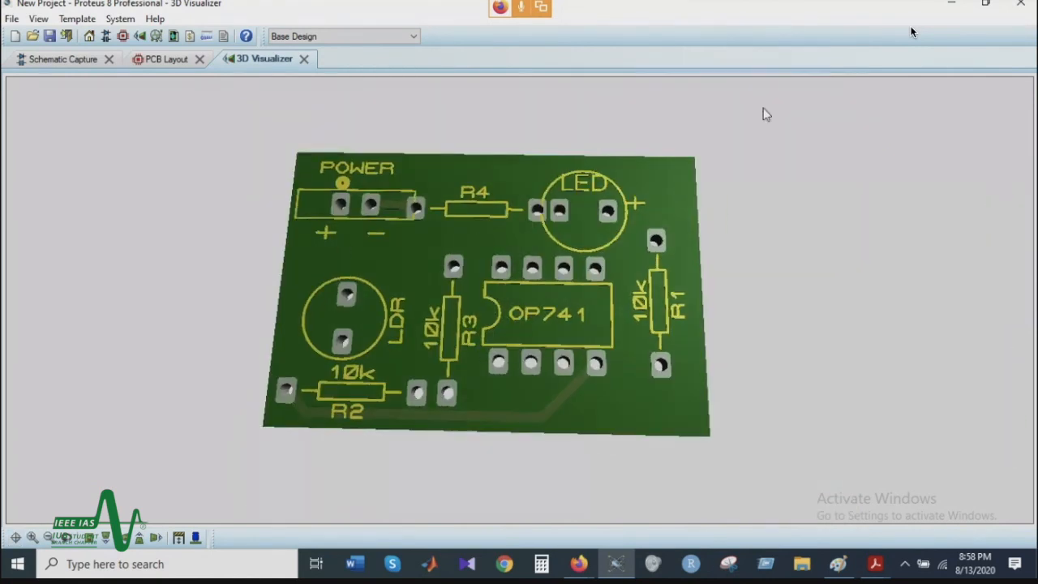
Step: Switch to the schematic and examine the op-amp circuit and its connectors
left_click(37, 62)
scroll(583, 308, "down", 3)
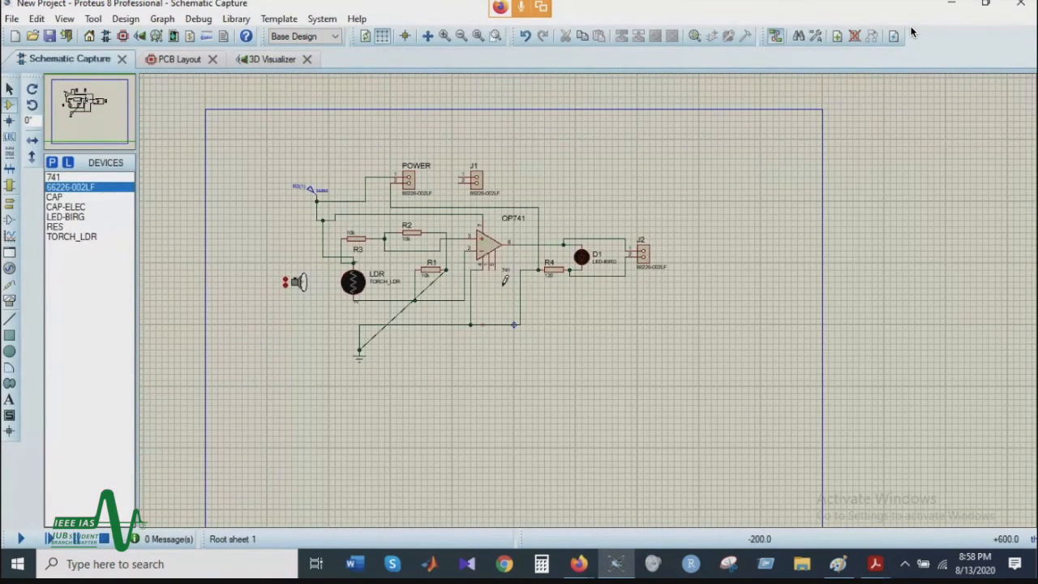
scroll(504, 279, "up", 1)
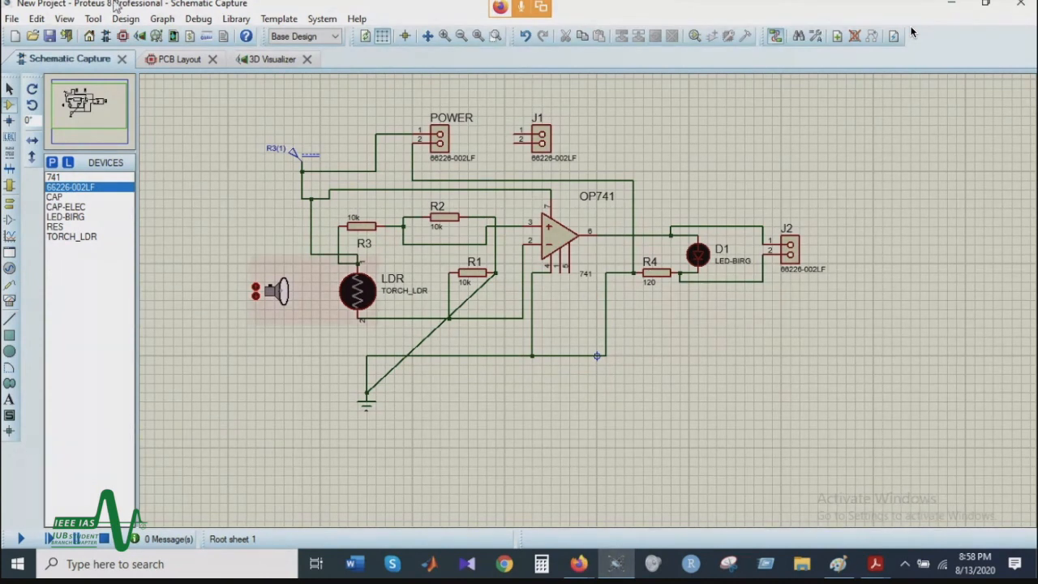
Step: In the PCB layout, extend the upper side of the board edge outward to the next major grid line
left_click(174, 58)
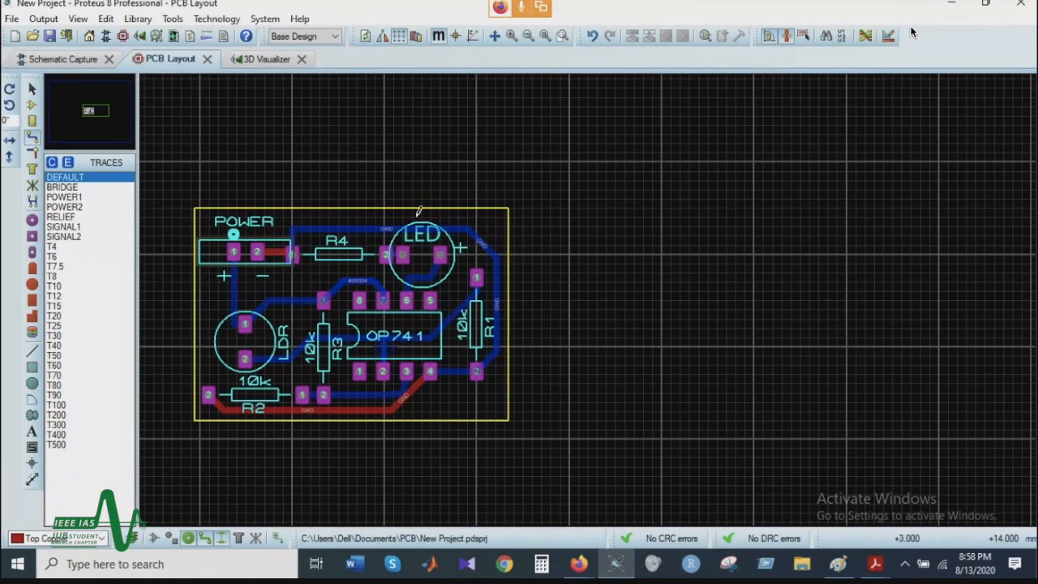
right_click(458, 202)
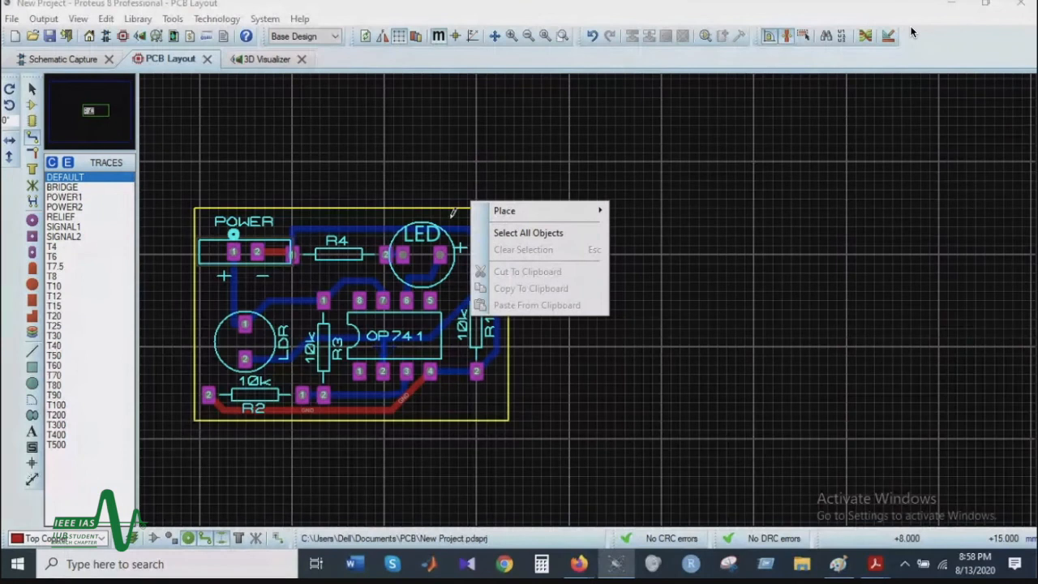
left_click(457, 212)
right_click(466, 203)
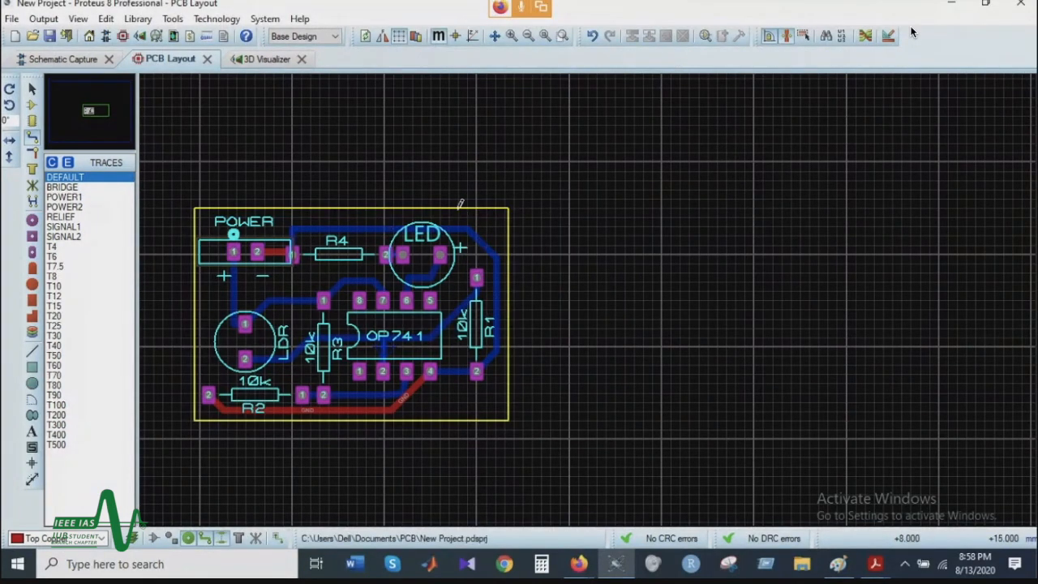
right_click(460, 201)
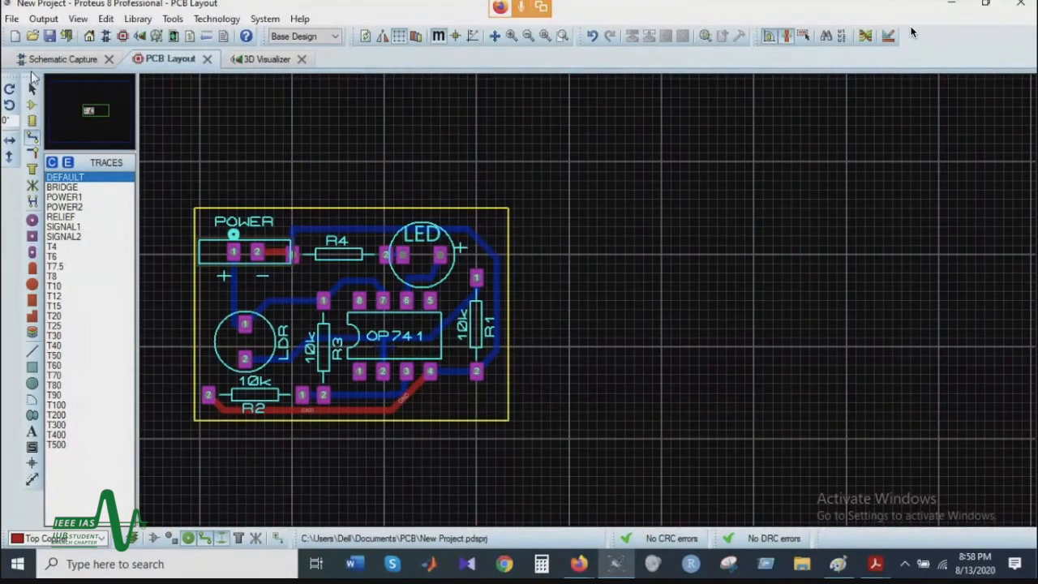
left_click(32, 86)
left_click(350, 208)
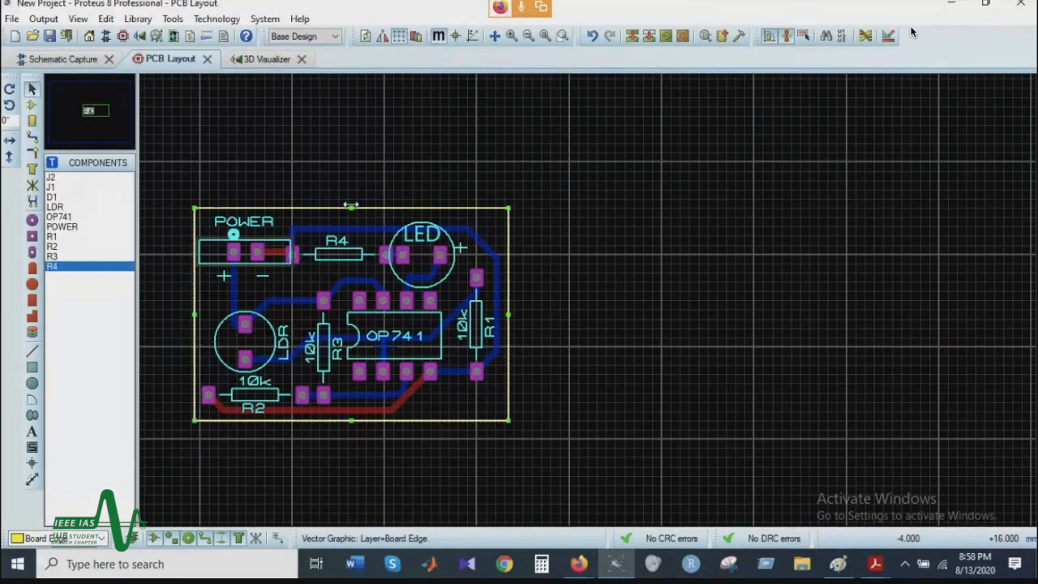
left_click_drag(350, 209, 350, 161)
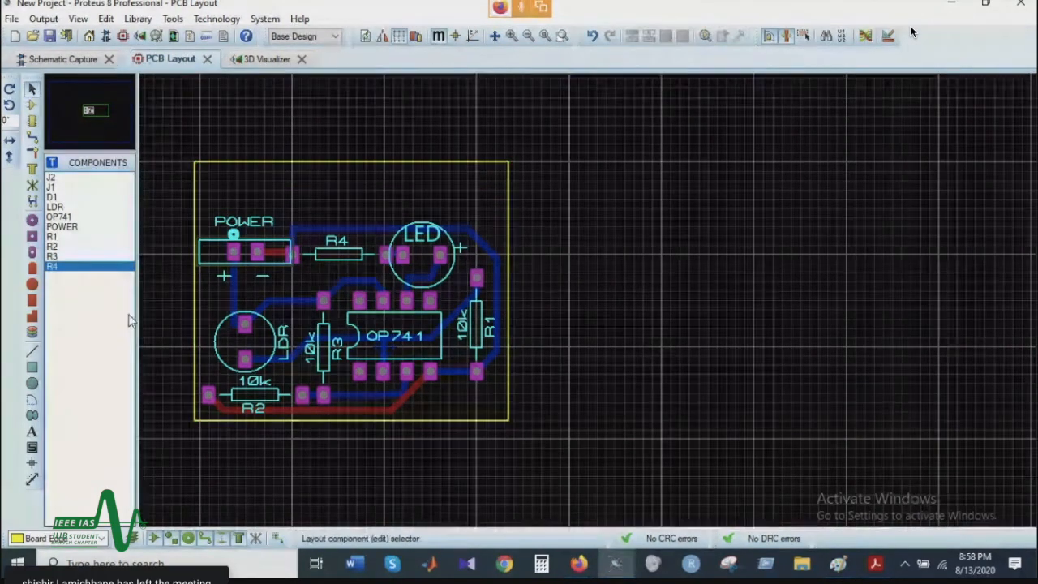
Step: Place 2D graphics text with the presenter's full name on Top Silk, in the empty area above the POWER connector and R4
left_click(33, 431)
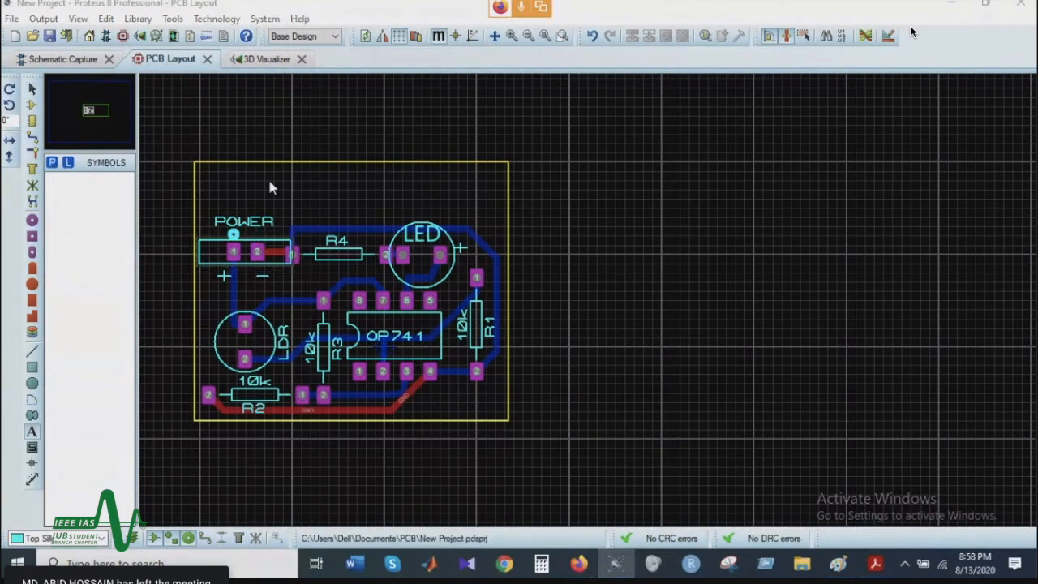
left_click(297, 191)
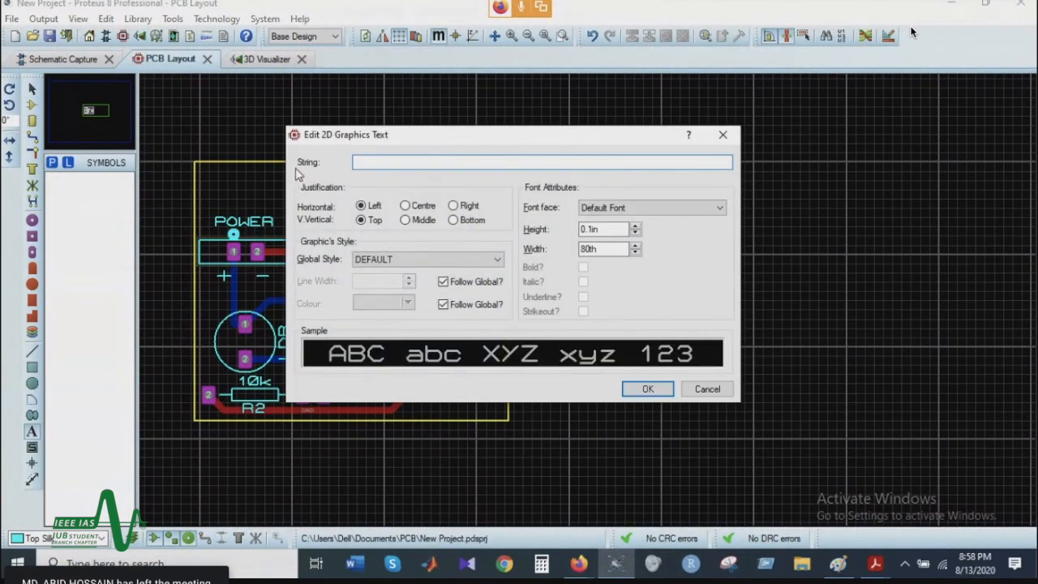
left_click(722, 135)
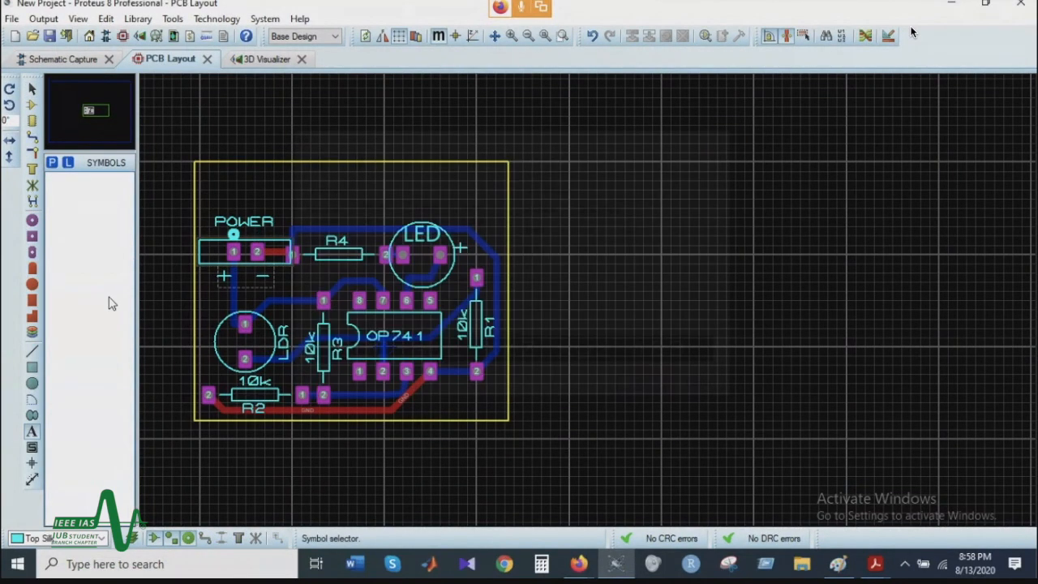
left_click(287, 176)
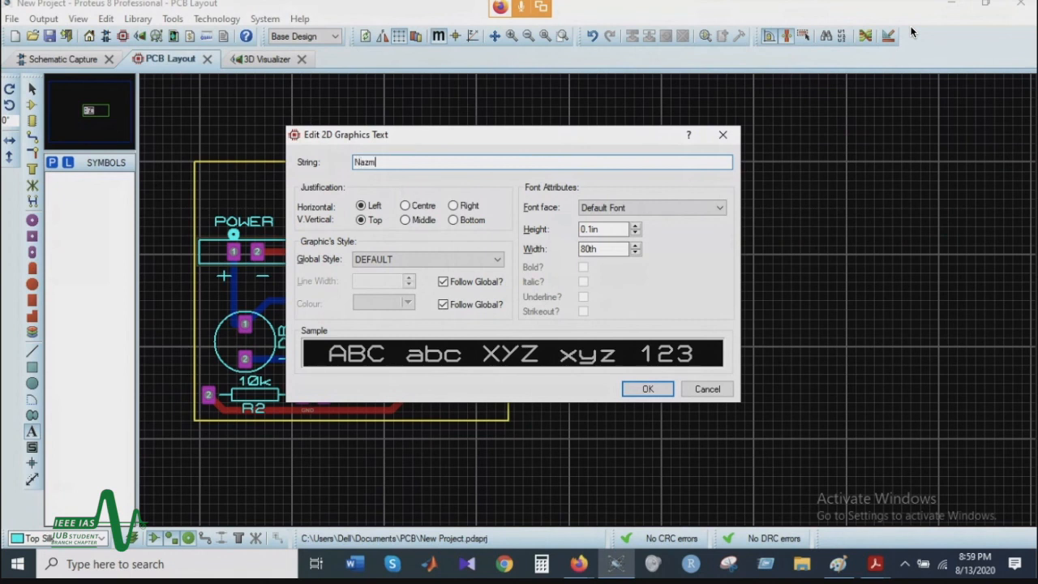
type("Is")
left_click(648, 388)
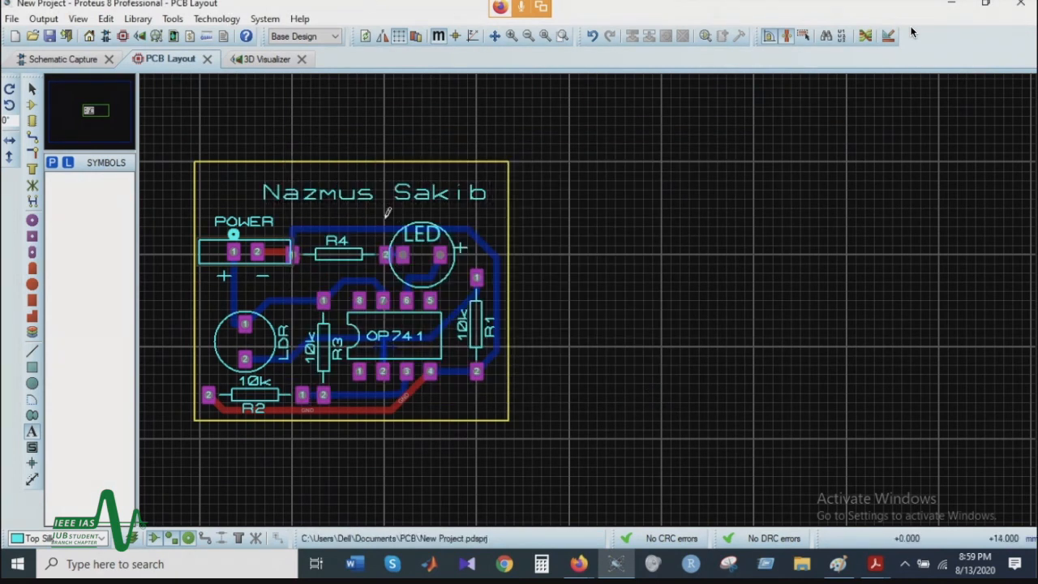
double_click(408, 192)
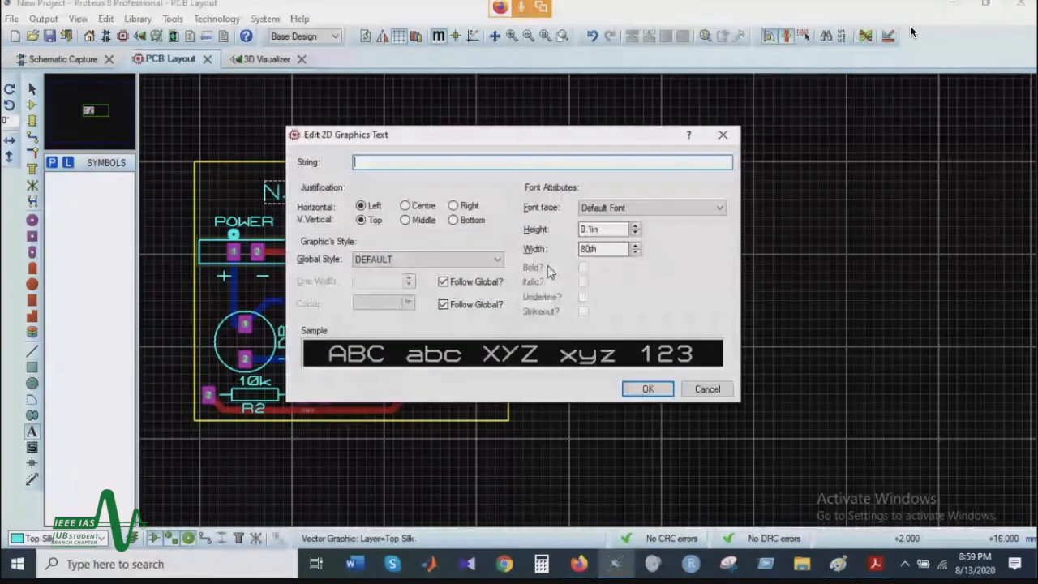
left_click(648, 208)
left_click(652, 239)
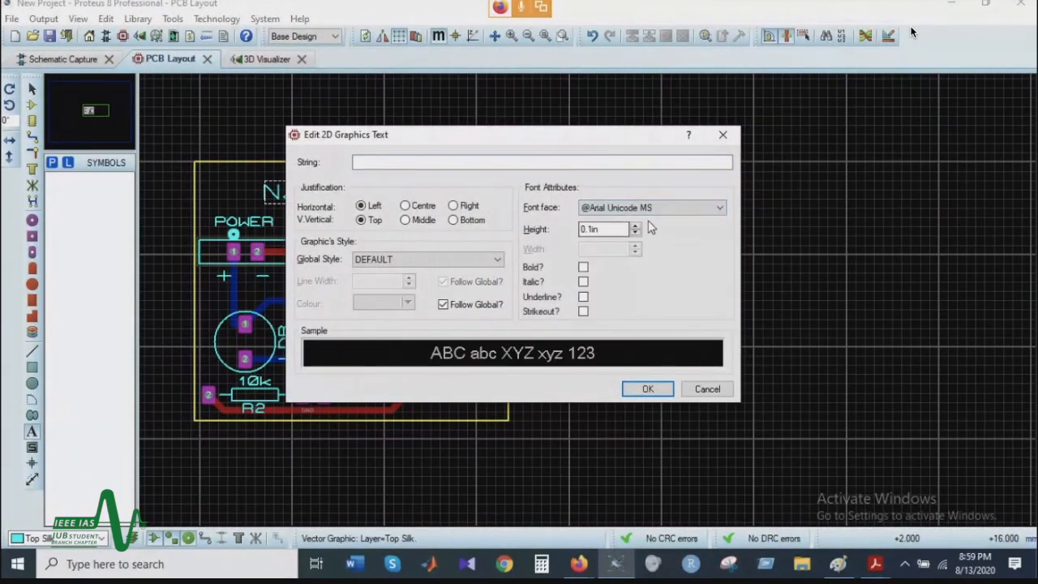
left_click(709, 389)
right_click(413, 192)
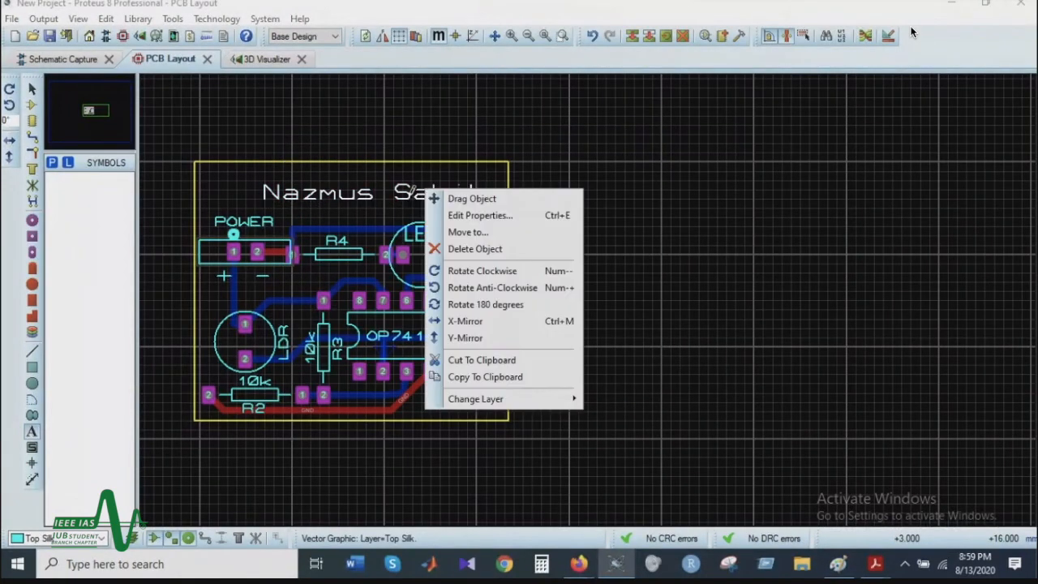
left_click(478, 215)
left_click(622, 207)
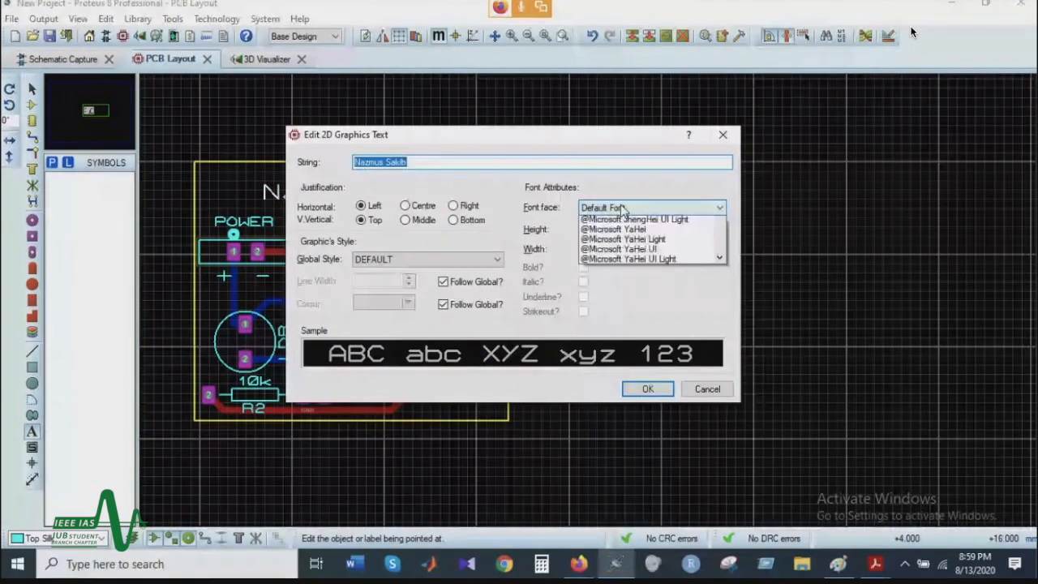
left_click(629, 242)
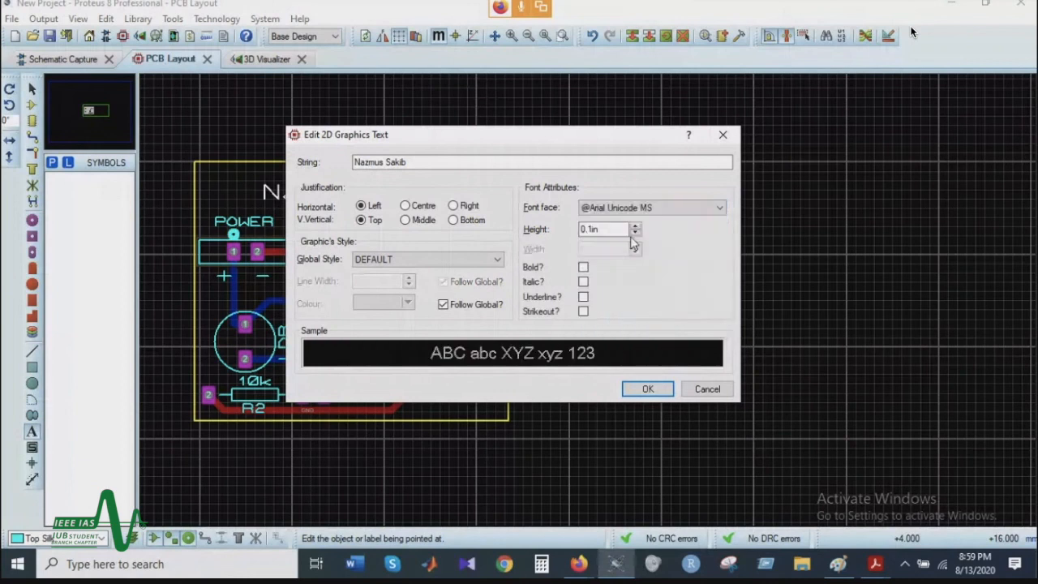
left_click(635, 234)
left_click(635, 233)
left_click(635, 234)
left_click(635, 234)
left_click(635, 233)
left_click(635, 227)
left_click(636, 227)
left_click(635, 227)
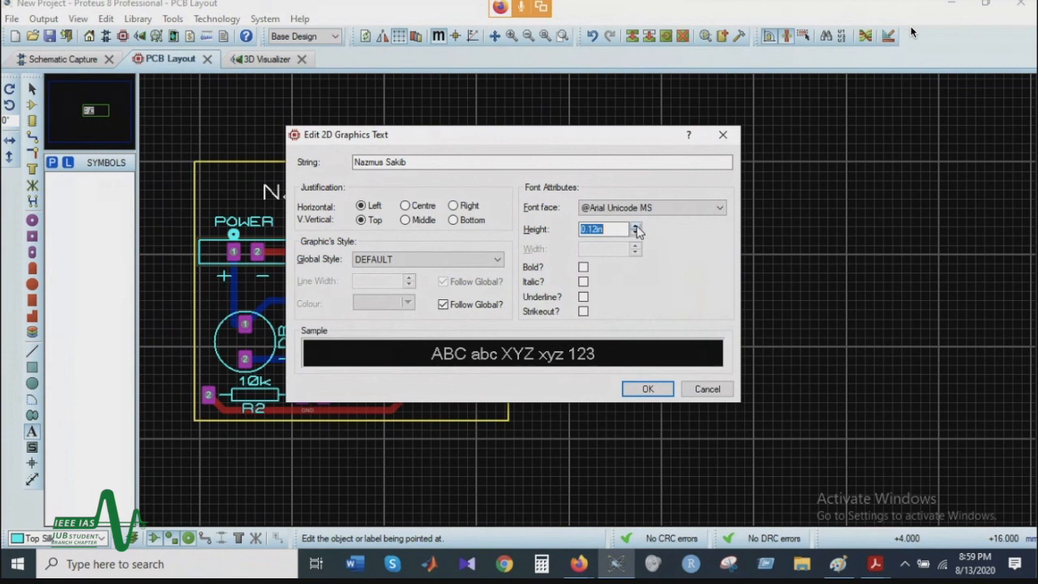
left_click(656, 389)
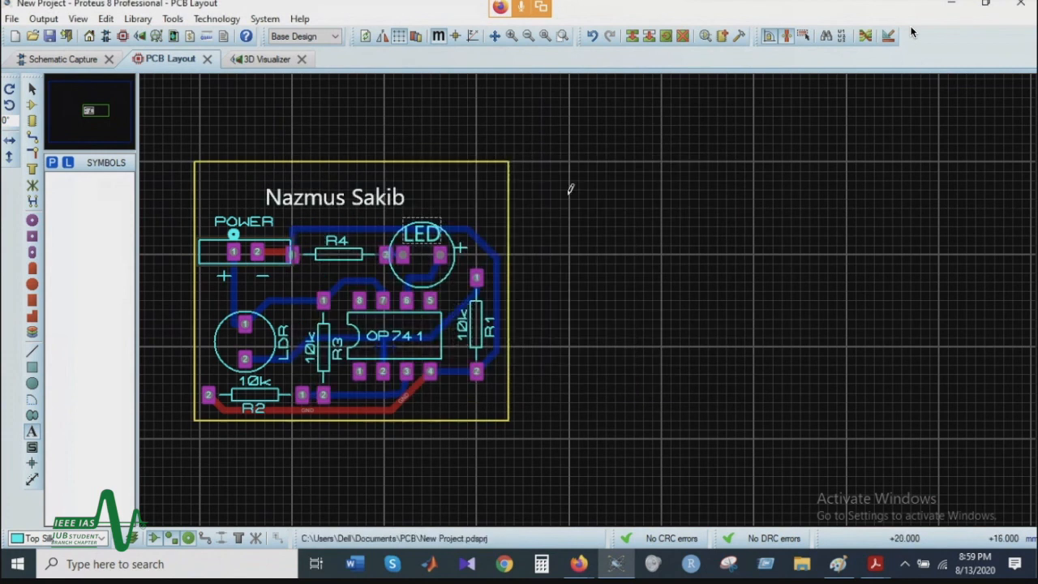
Step: Examine the name text on the board in the 3D Visualizer and return to the PCB layout
left_click(271, 59)
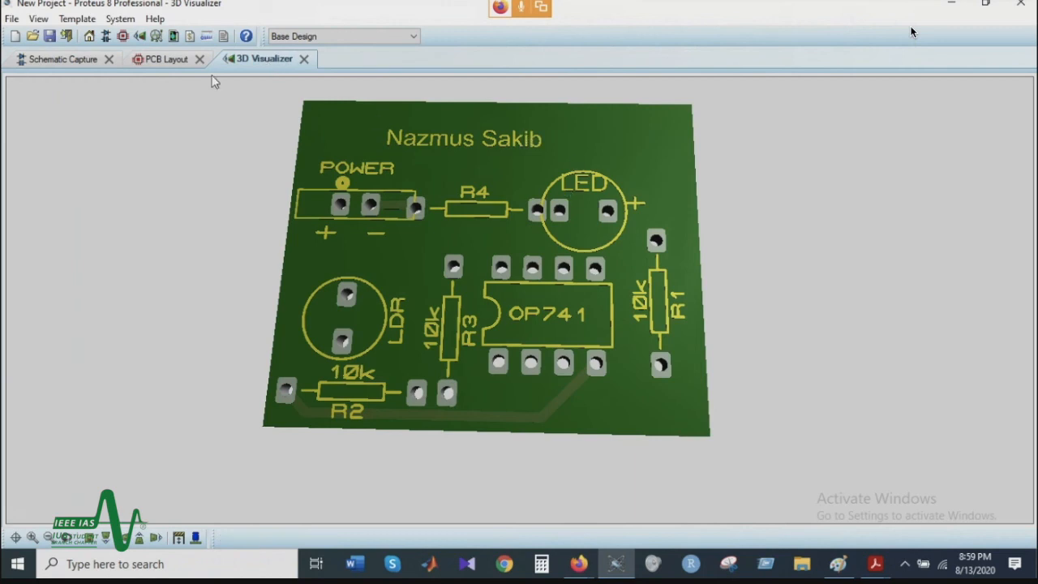
left_click(162, 60)
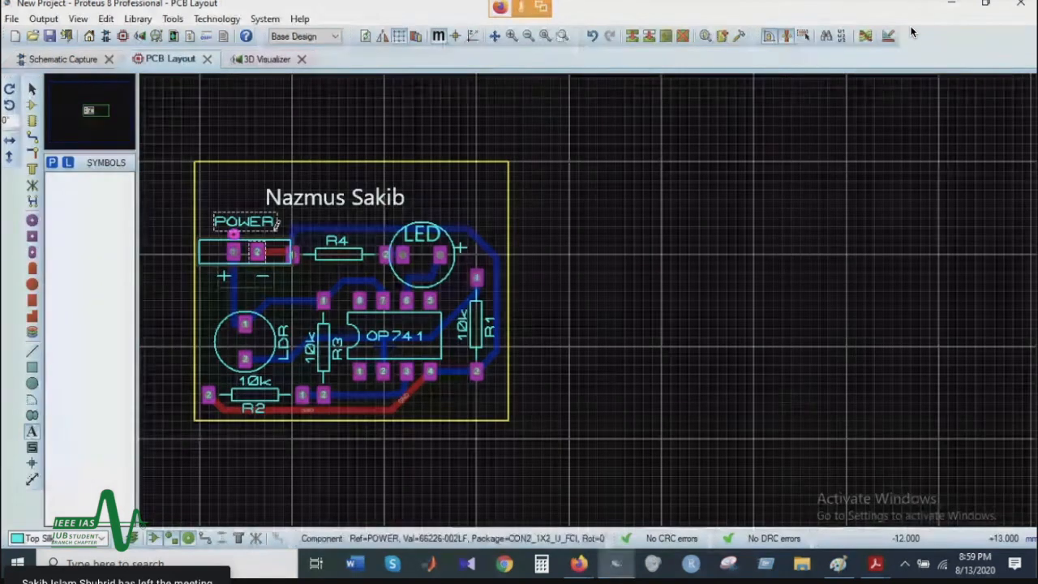
scroll(276, 226, "down", 1)
scroll(438, 260, "up", 1)
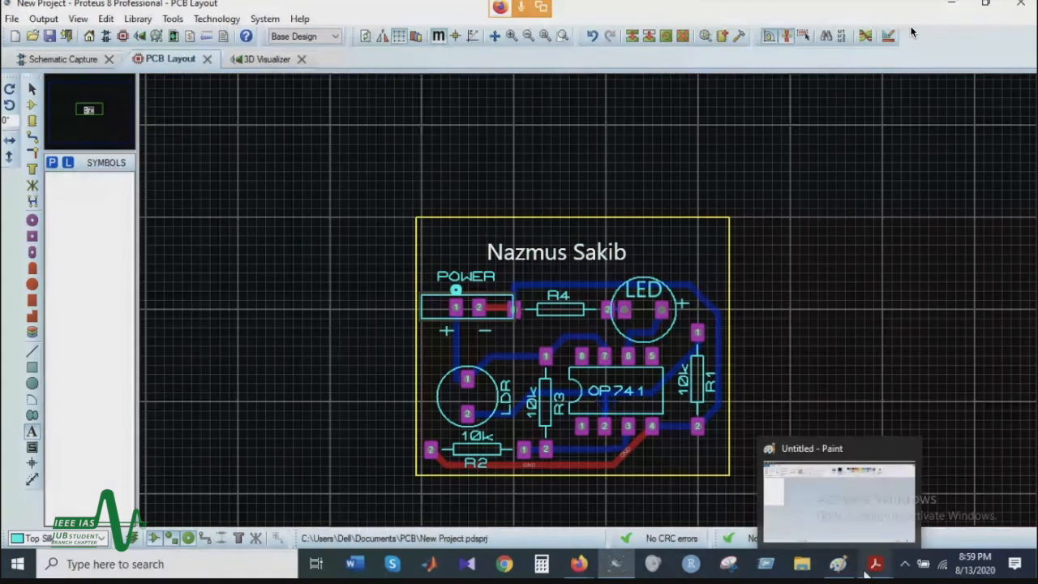
Step: Open the desktop image iub-logo for editing in Paint
left_click(951, 4)
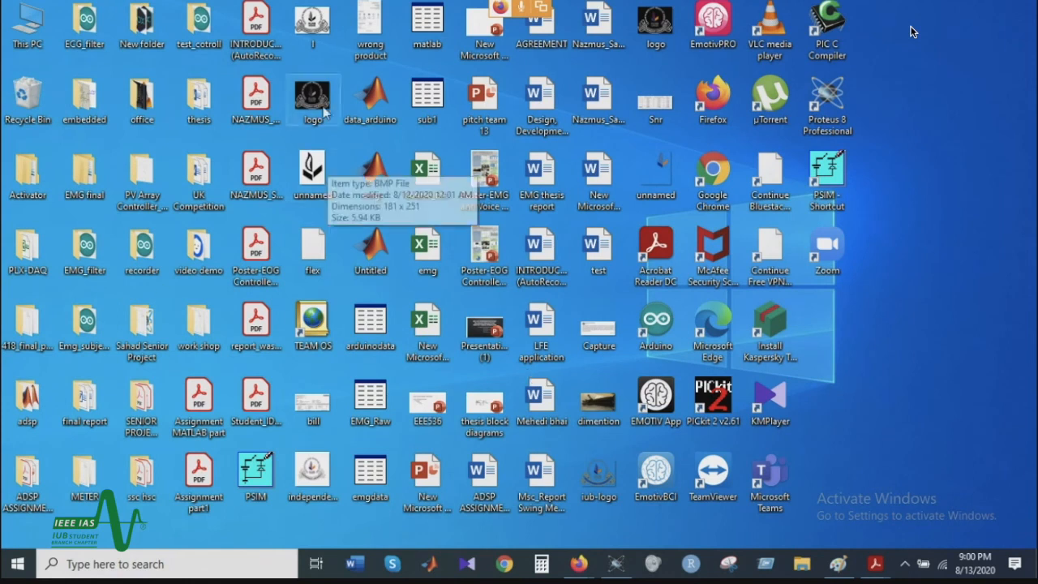
double_click(601, 478)
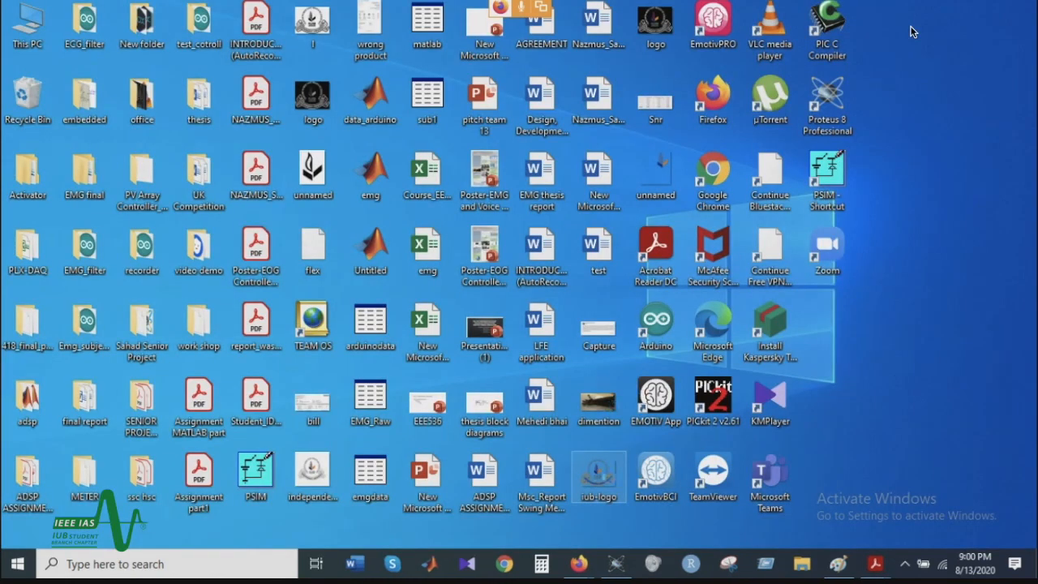
right_click(594, 477)
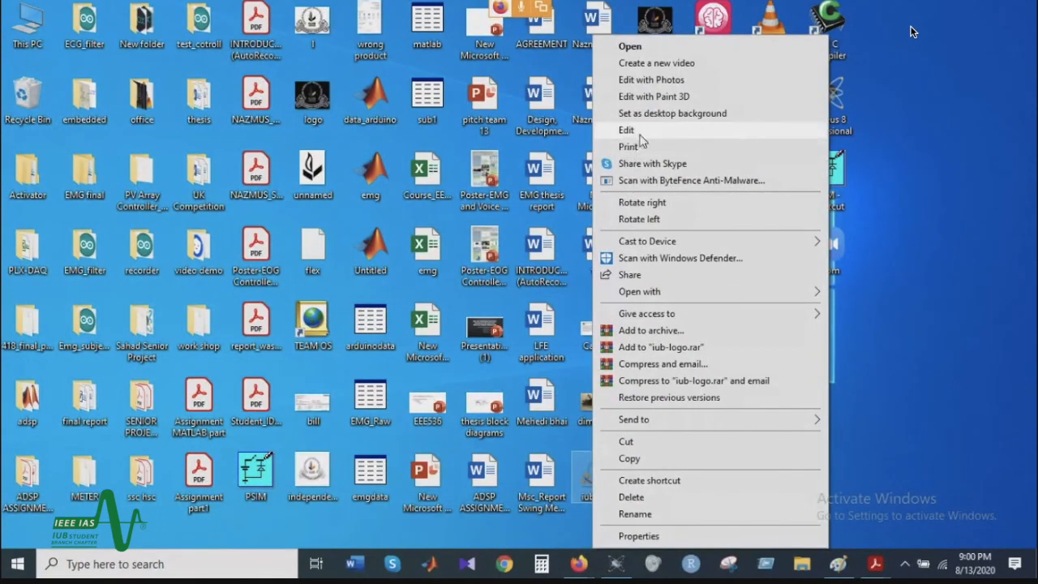
left_click(644, 137)
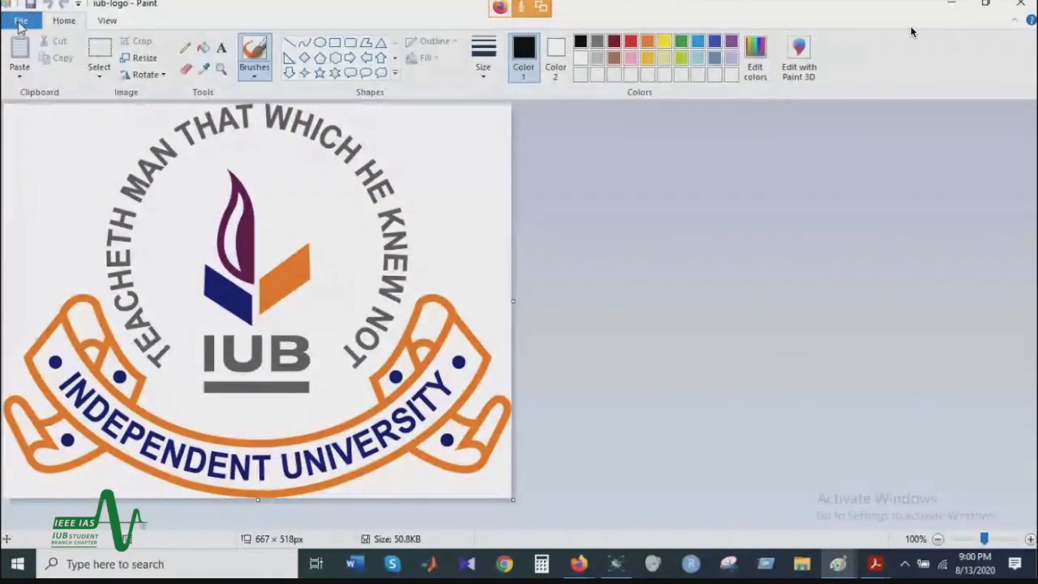
left_click(20, 20)
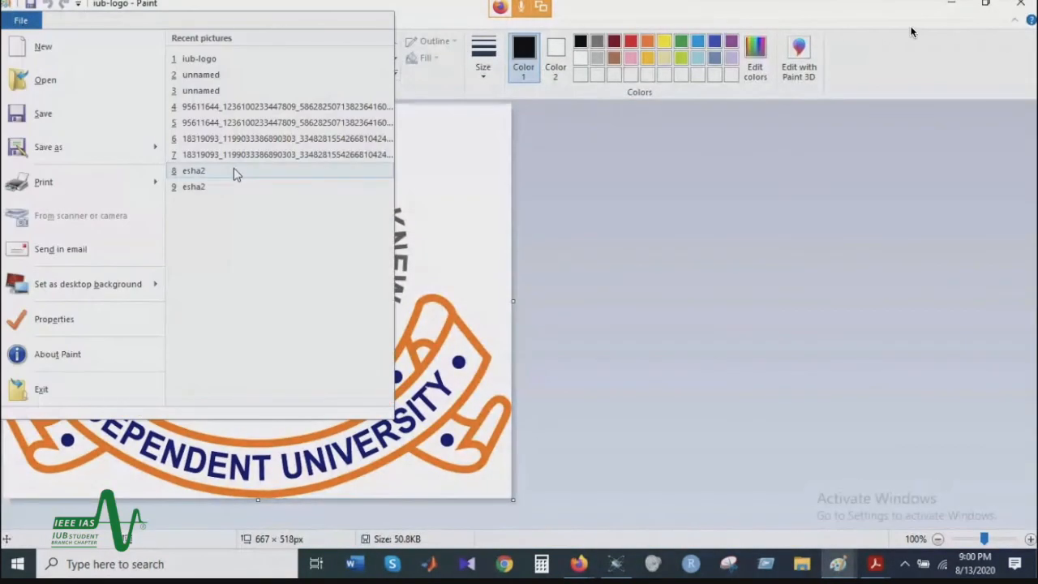
mouse_move(138, 149)
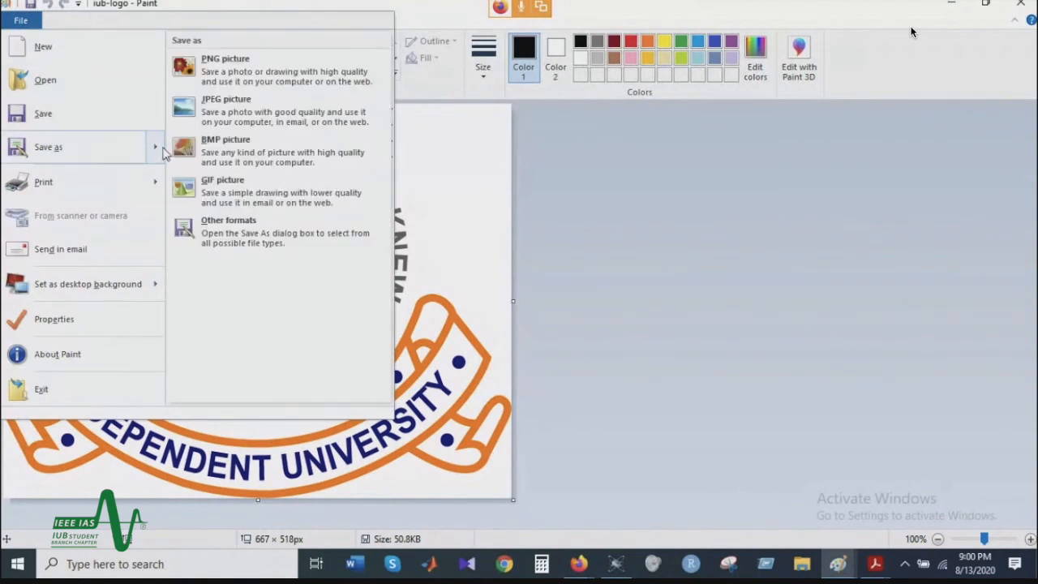
left_click(229, 152)
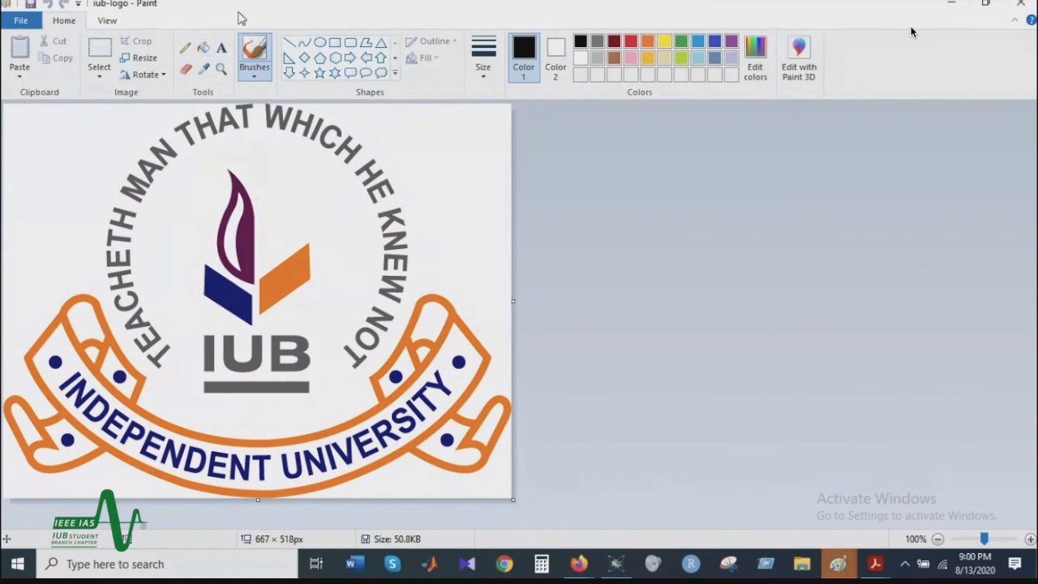
Step: Fill the logo's orange ribbon outline and the orange shape above the IUB letters with black
left_click(203, 47)
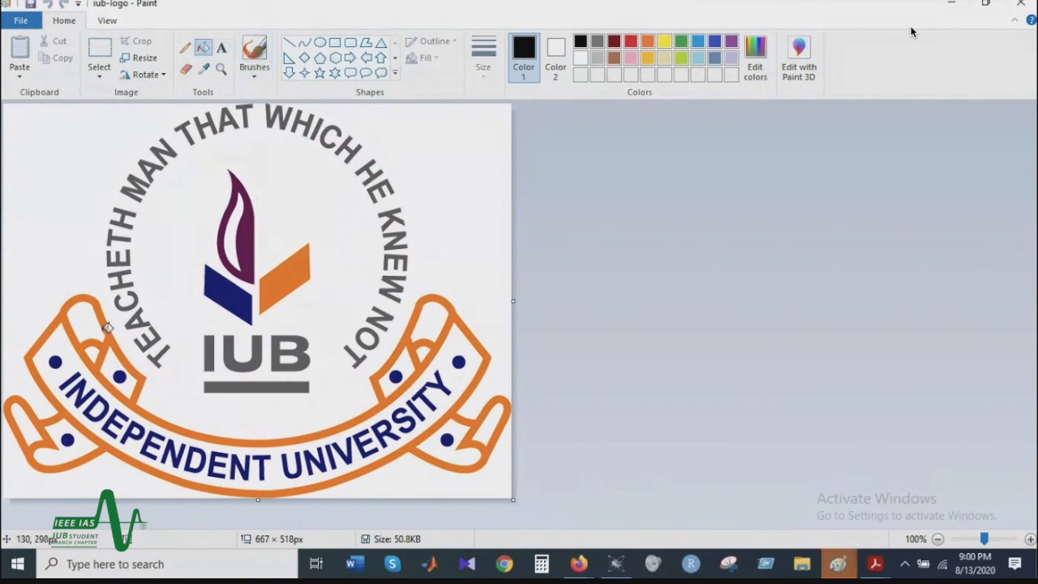
left_click(107, 327)
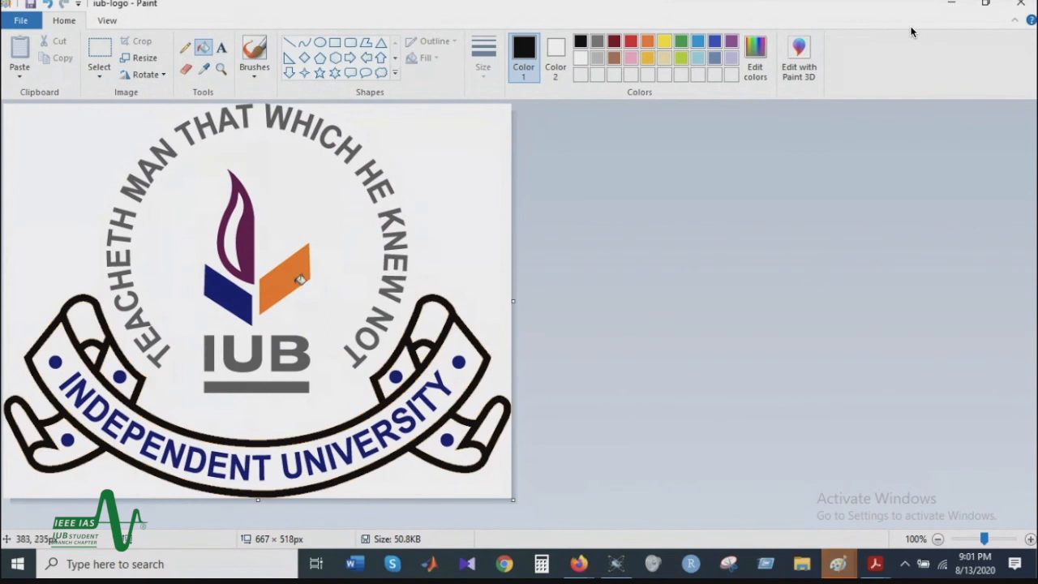
left_click(297, 282)
Step: Save the logo to the desktop as the bitmap iub-logo.bmp, replacing the existing file and accepting reduced color quality
left_click(10, 18)
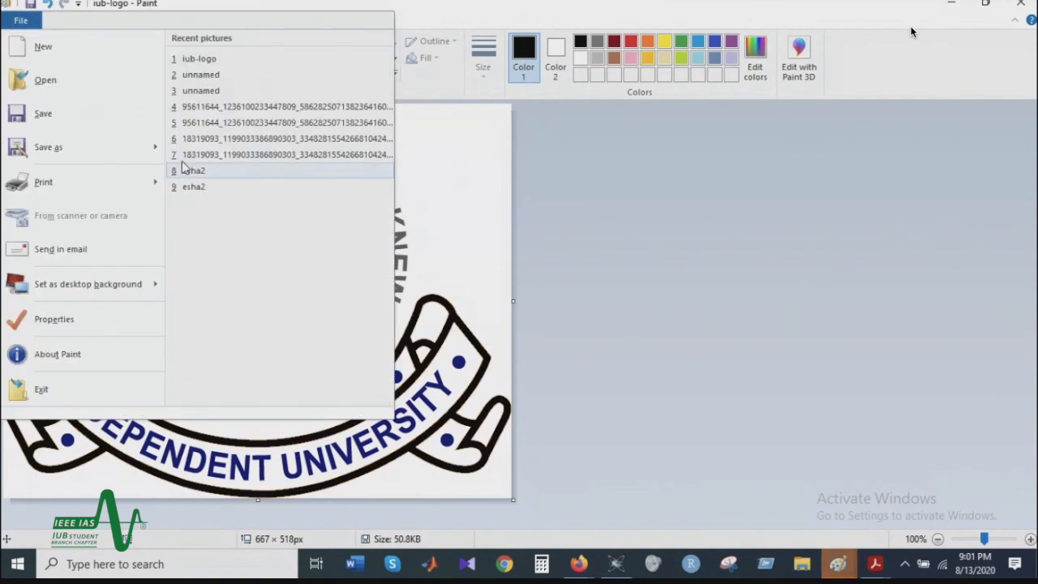
mouse_move(21, 150)
left_click(210, 150)
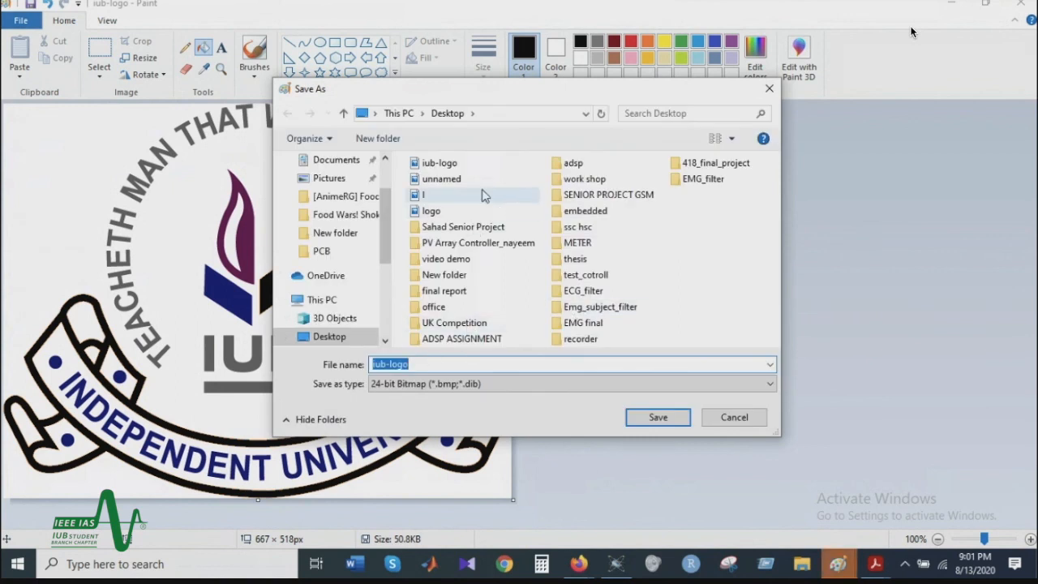
left_click(687, 417)
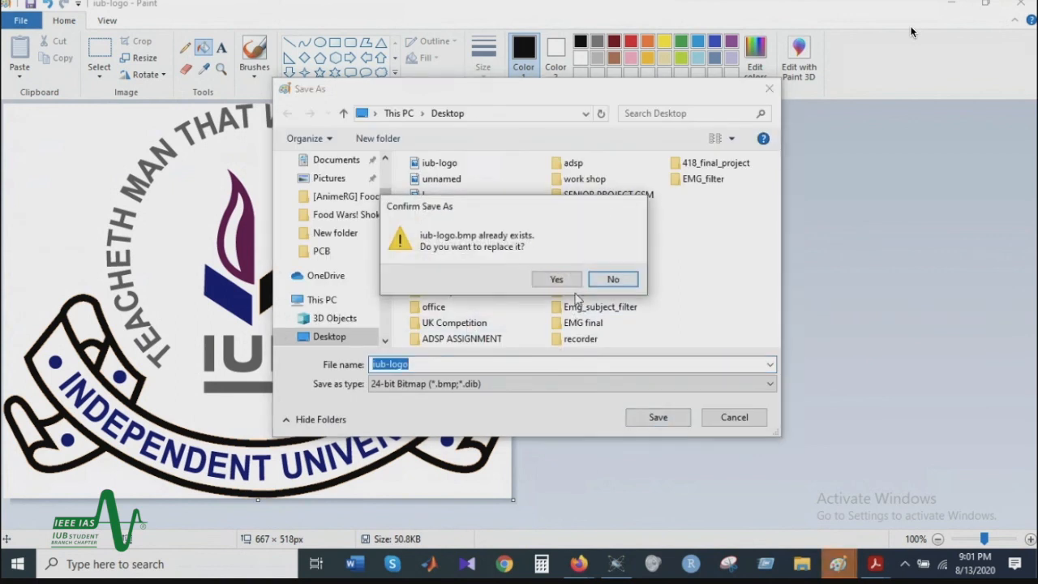
left_click(554, 281)
left_click(560, 315)
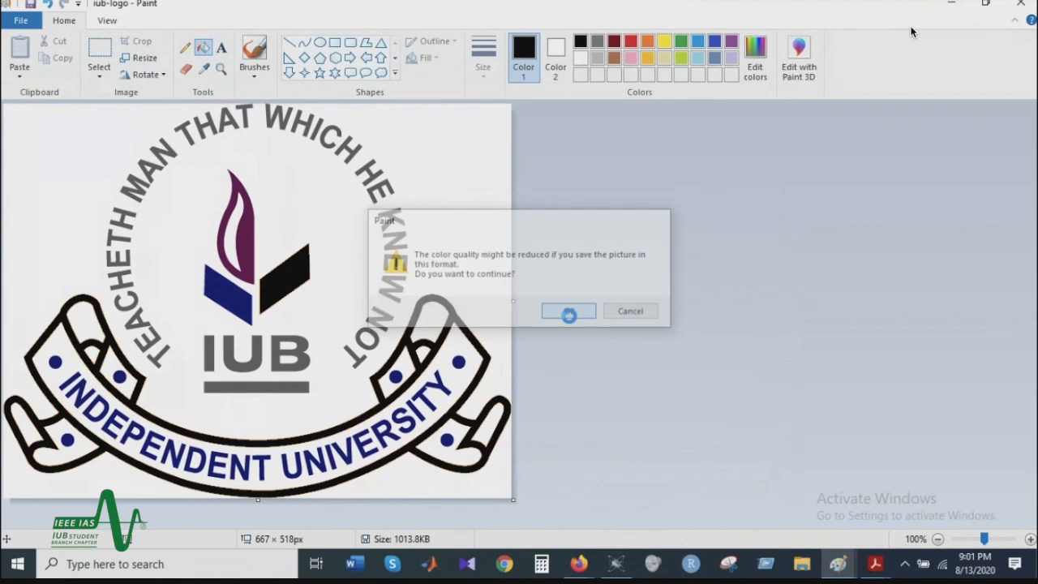
left_click(570, 314)
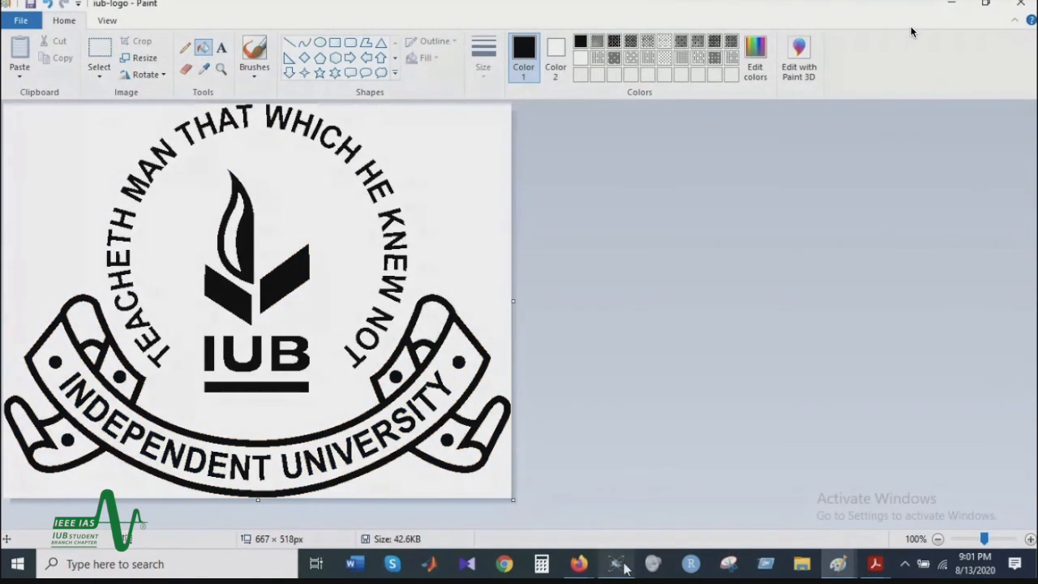
Step: Switch to Proteus and import the bitmap iub-logo from the desktop into the PCB layout on the Top Silk layer
left_click(621, 565)
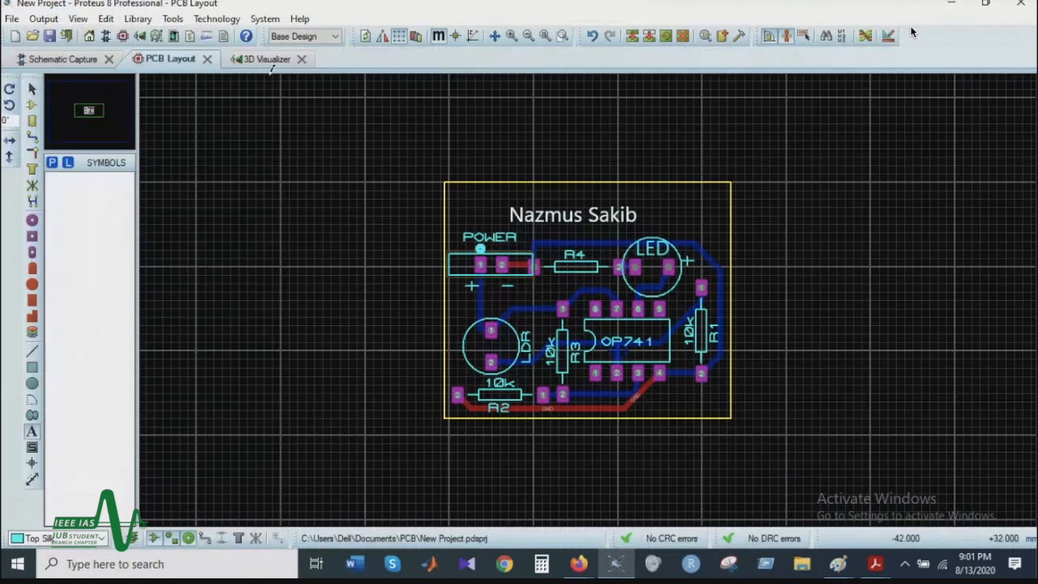
left_click(5, 20)
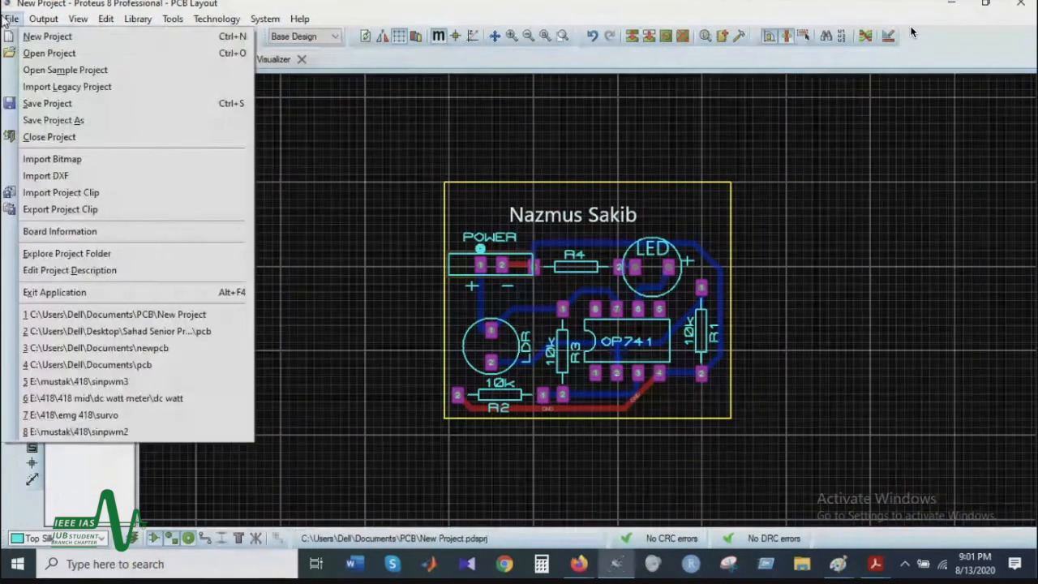
left_click(11, 39)
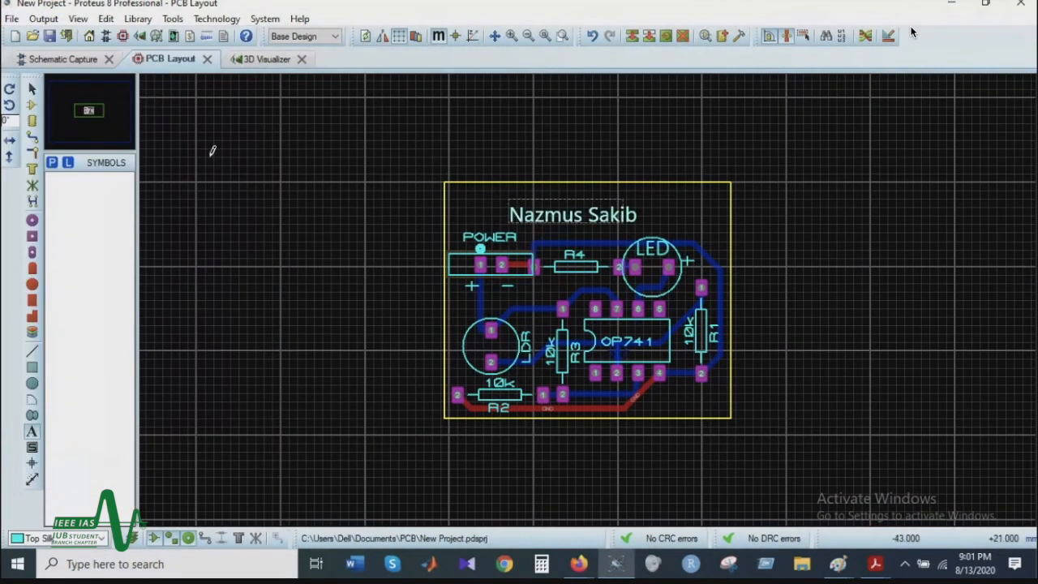
left_click(6, 17)
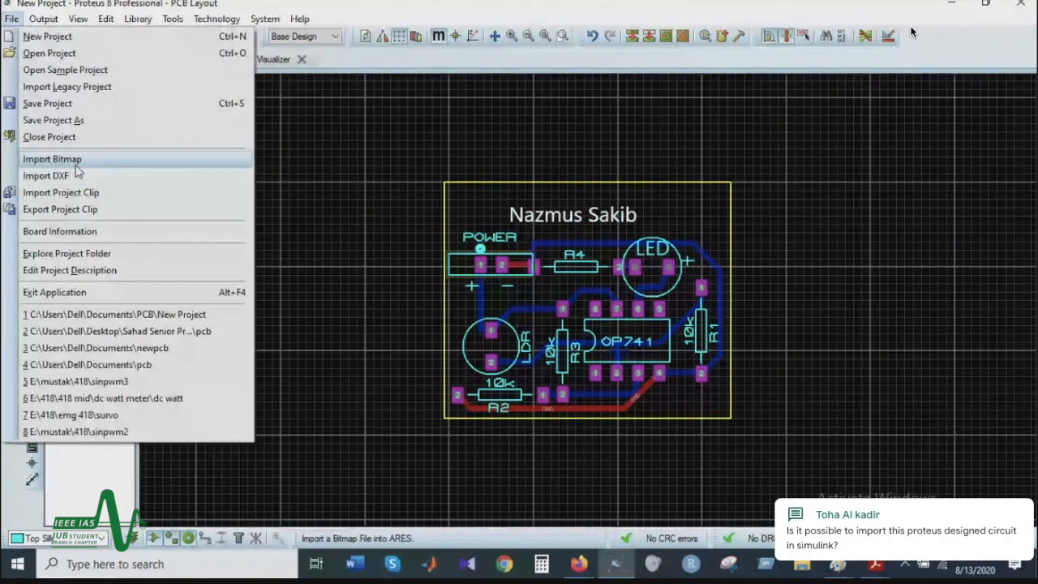
left_click(70, 162)
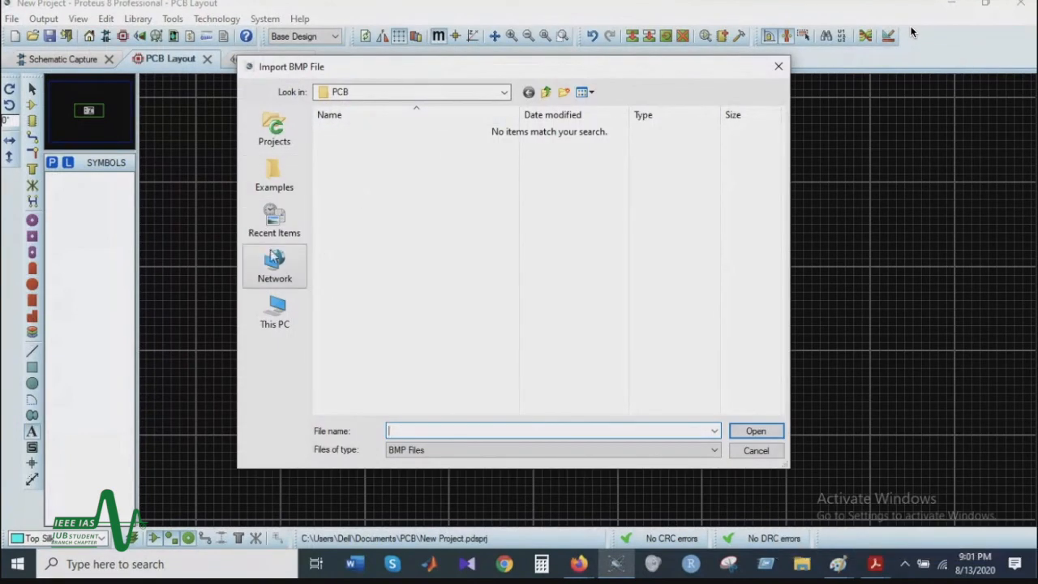
left_click(544, 93)
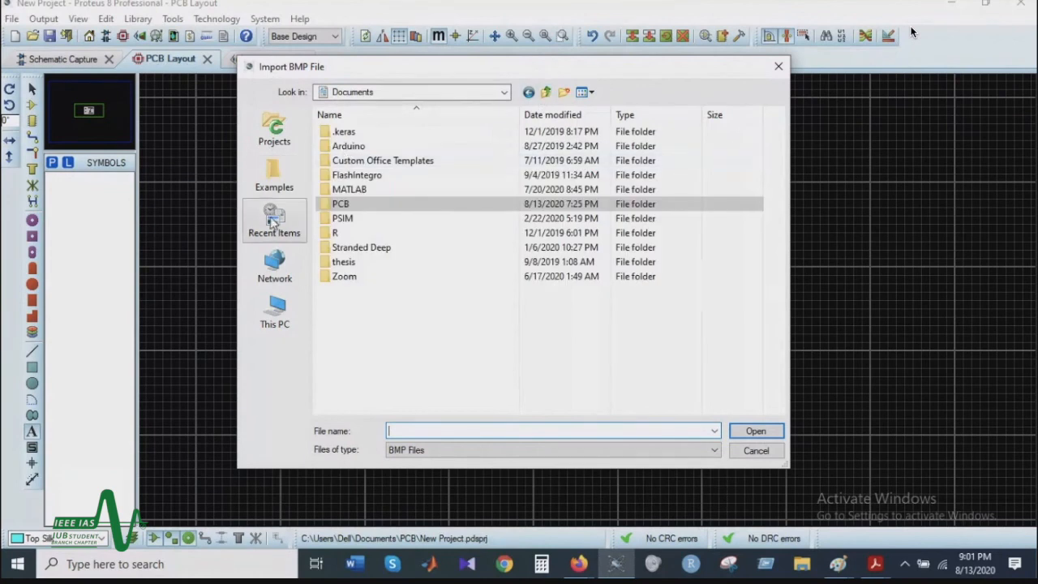
left_click(275, 308)
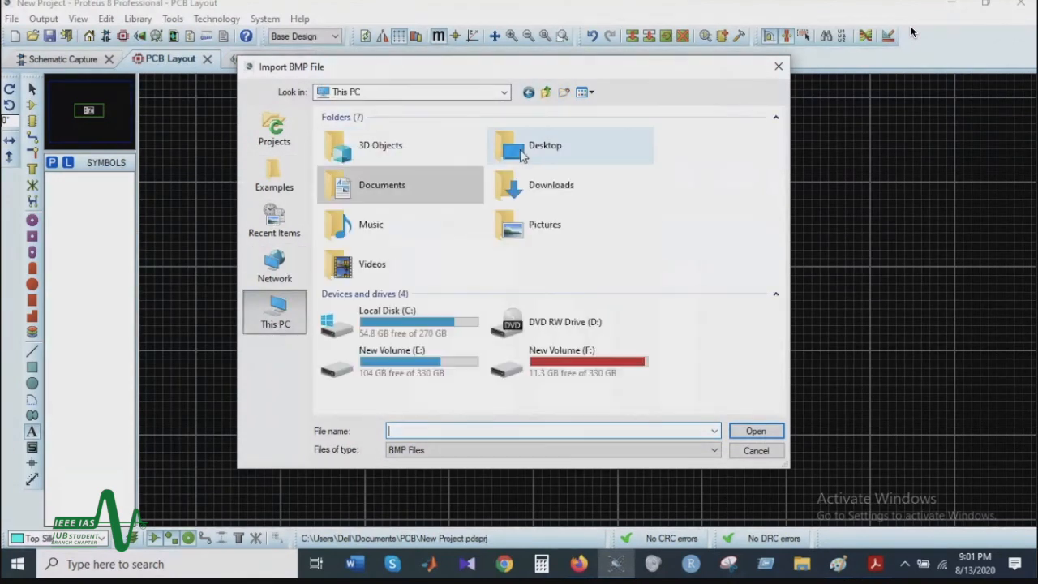
double_click(523, 156)
scroll(451, 308, "down", 3)
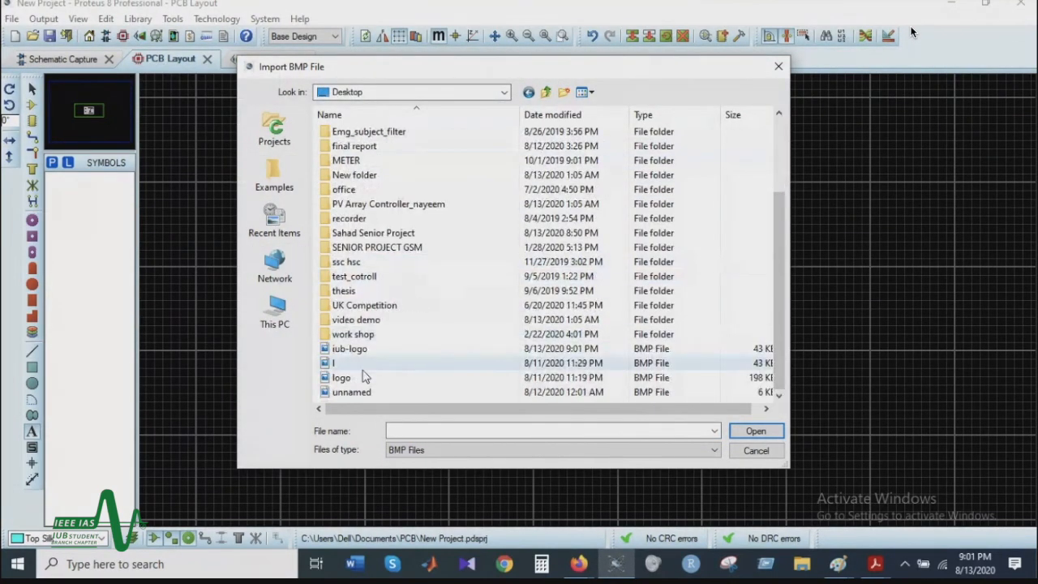
double_click(349, 349)
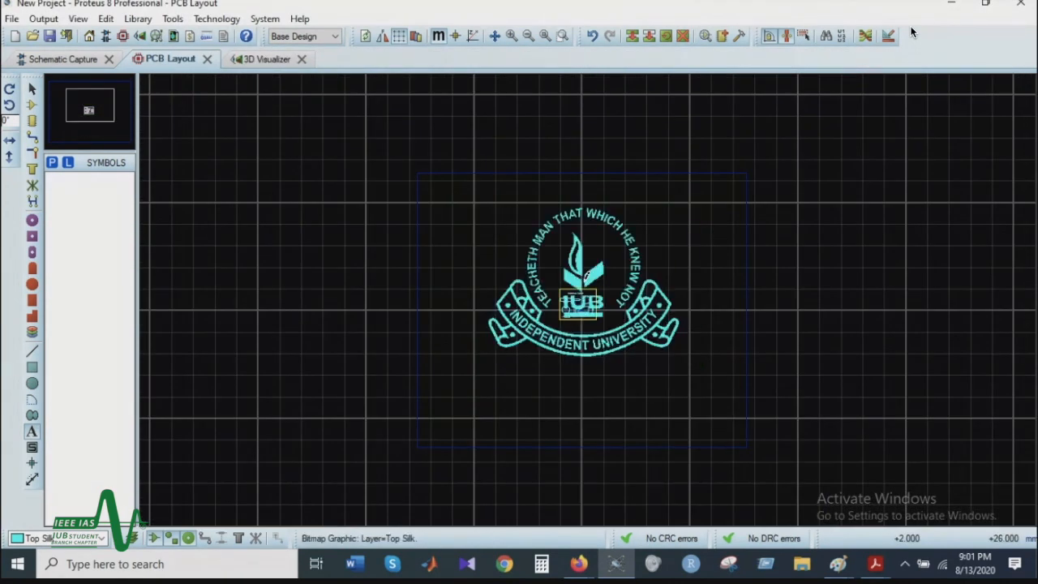
Step: Shrink the imported logo and place it inside the board's upper-right corner, above R1
right_click(672, 327)
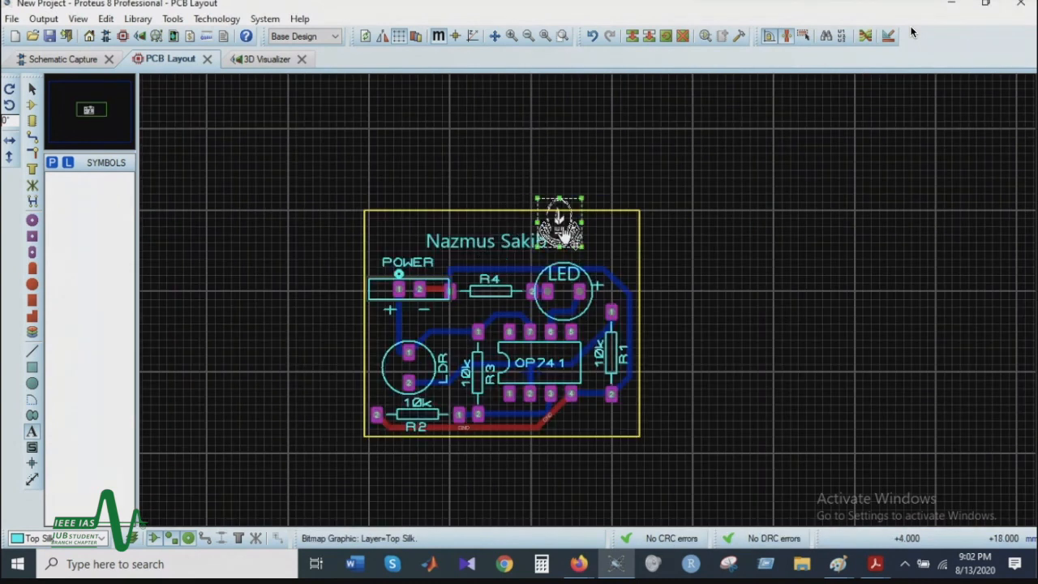
left_click_drag(564, 233, 618, 270)
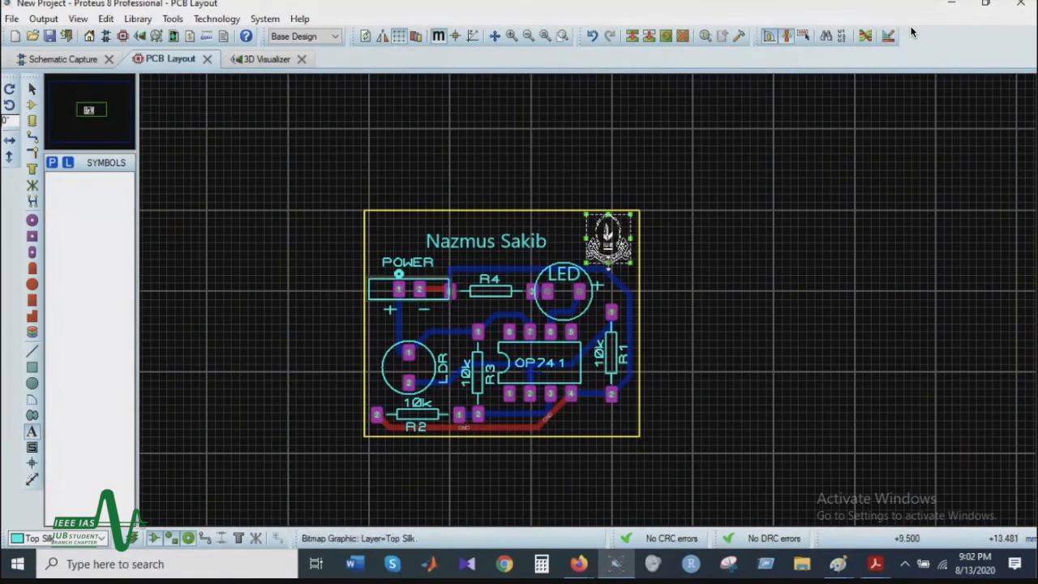
Step: Examine the logo on the component side of the board in the 3D Visualizer
left_click(278, 61)
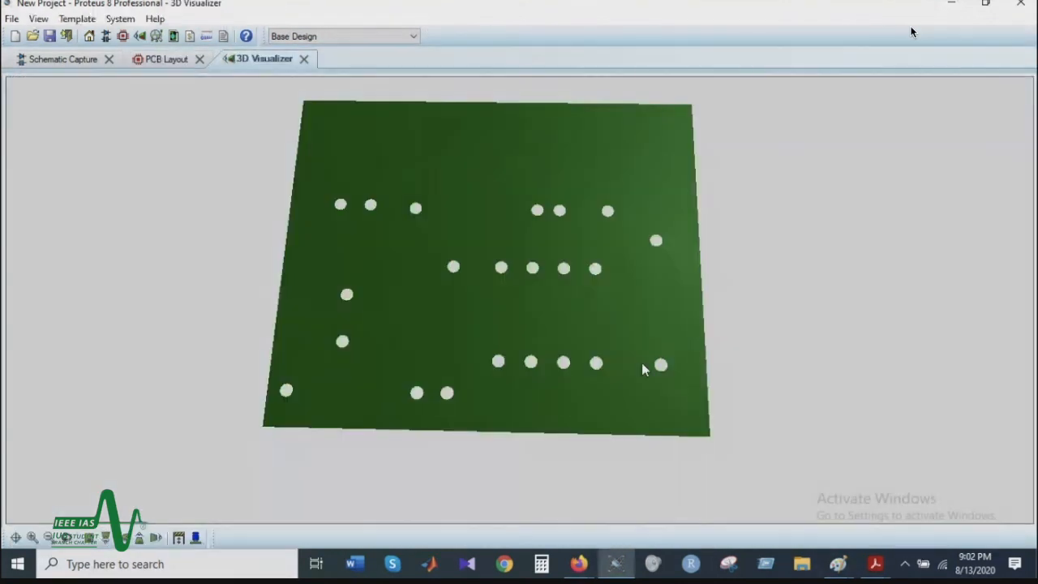
left_click_drag(606, 232, 600, 166)
left_click_drag(519, 300, 516, 389)
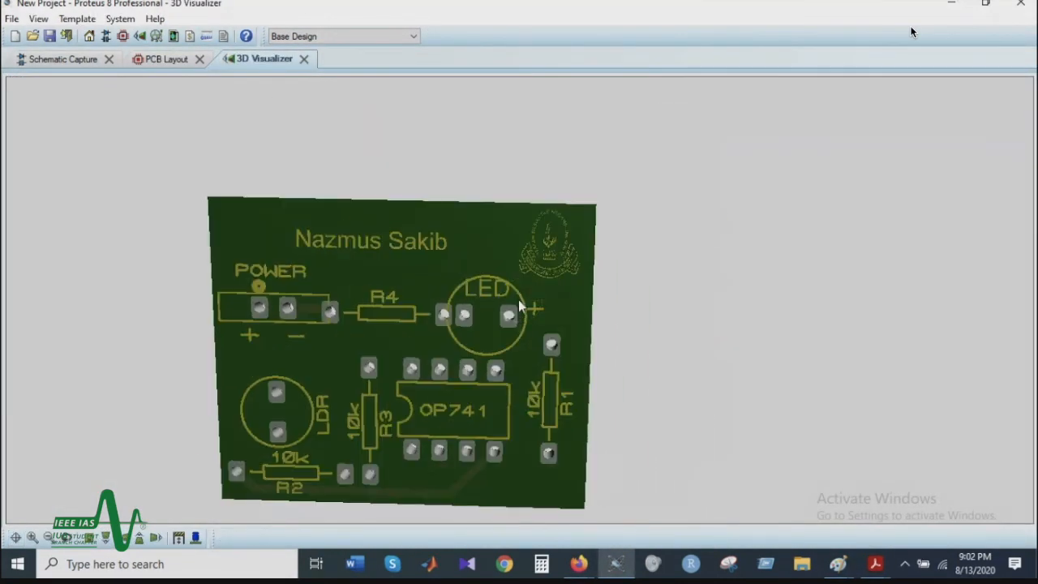
scroll(520, 307, "up", 4)
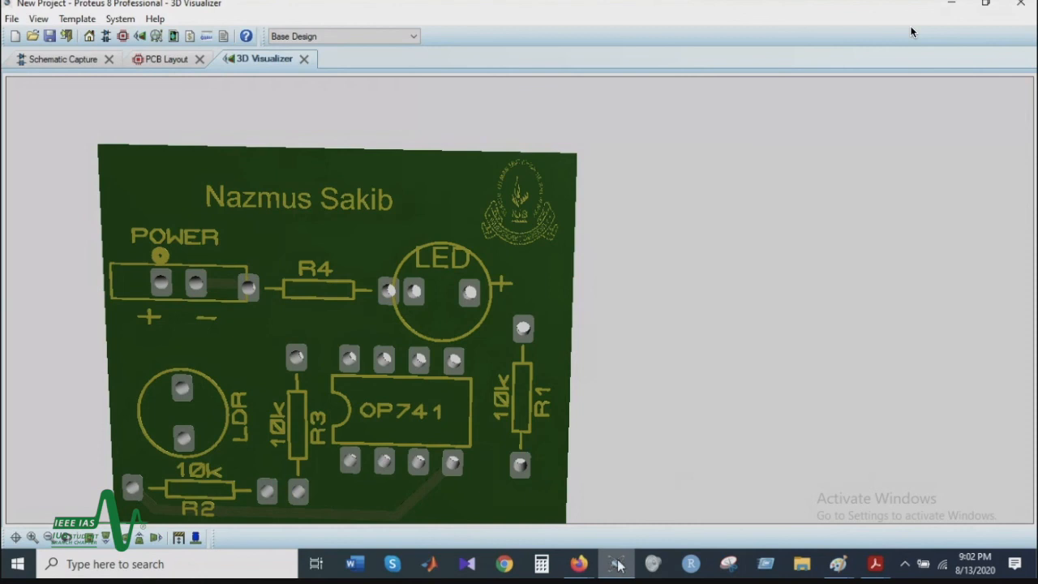
mouse_move(615, 565)
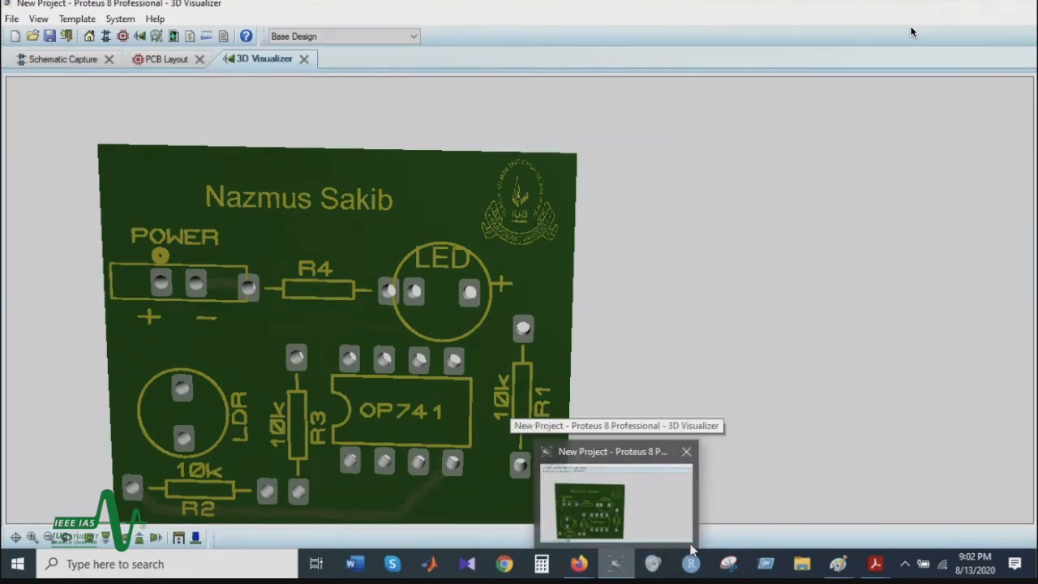